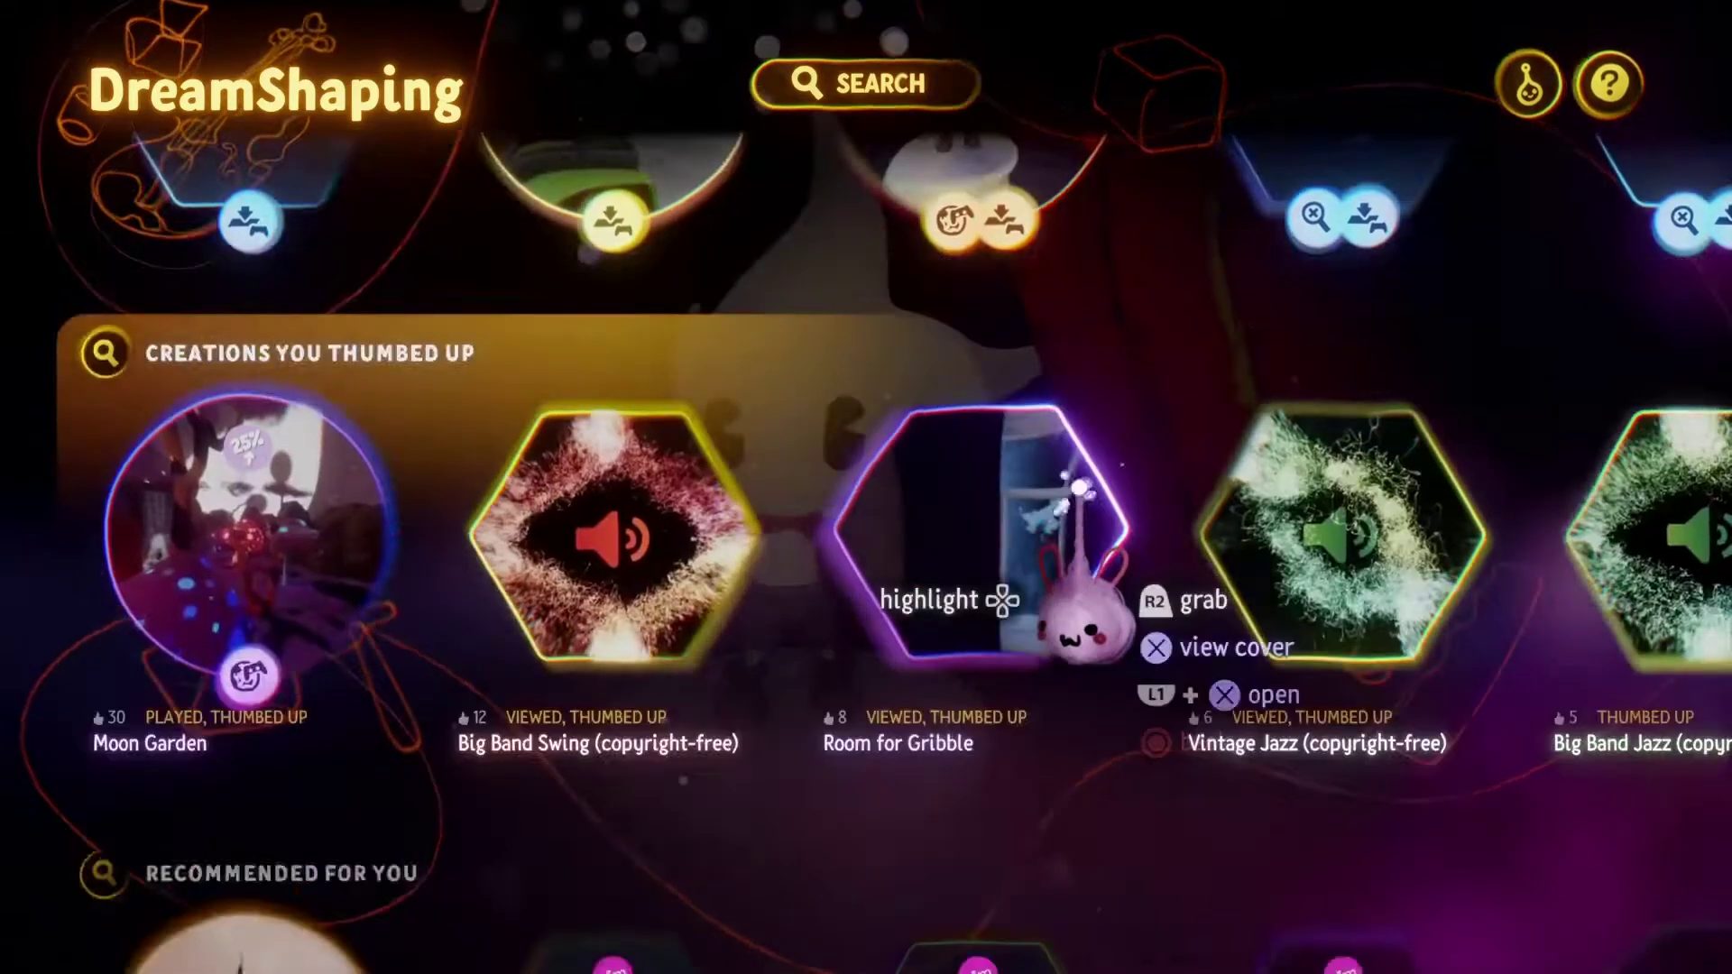
Scroll DreamShaping to Start Fresh and open a blank creation with an empty grid.
scroll(1094, 599, up, 5)
scroll(1080, 487, up, 5)
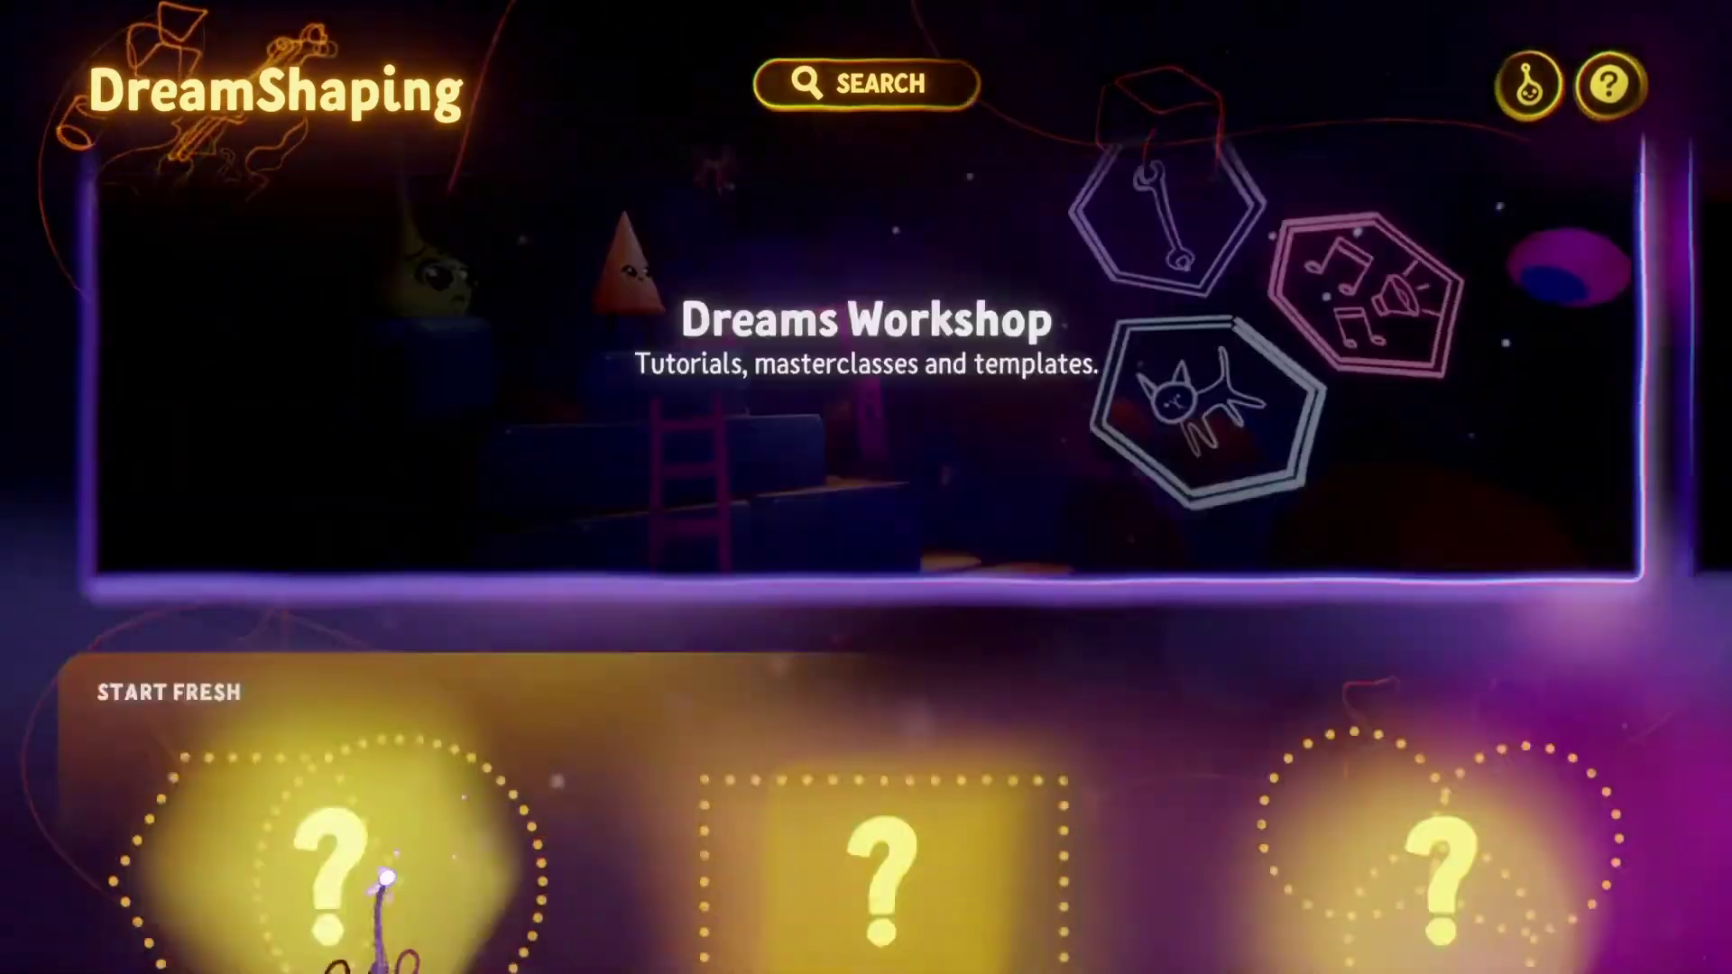
scroll(386, 909, down, 2)
click(387, 733)
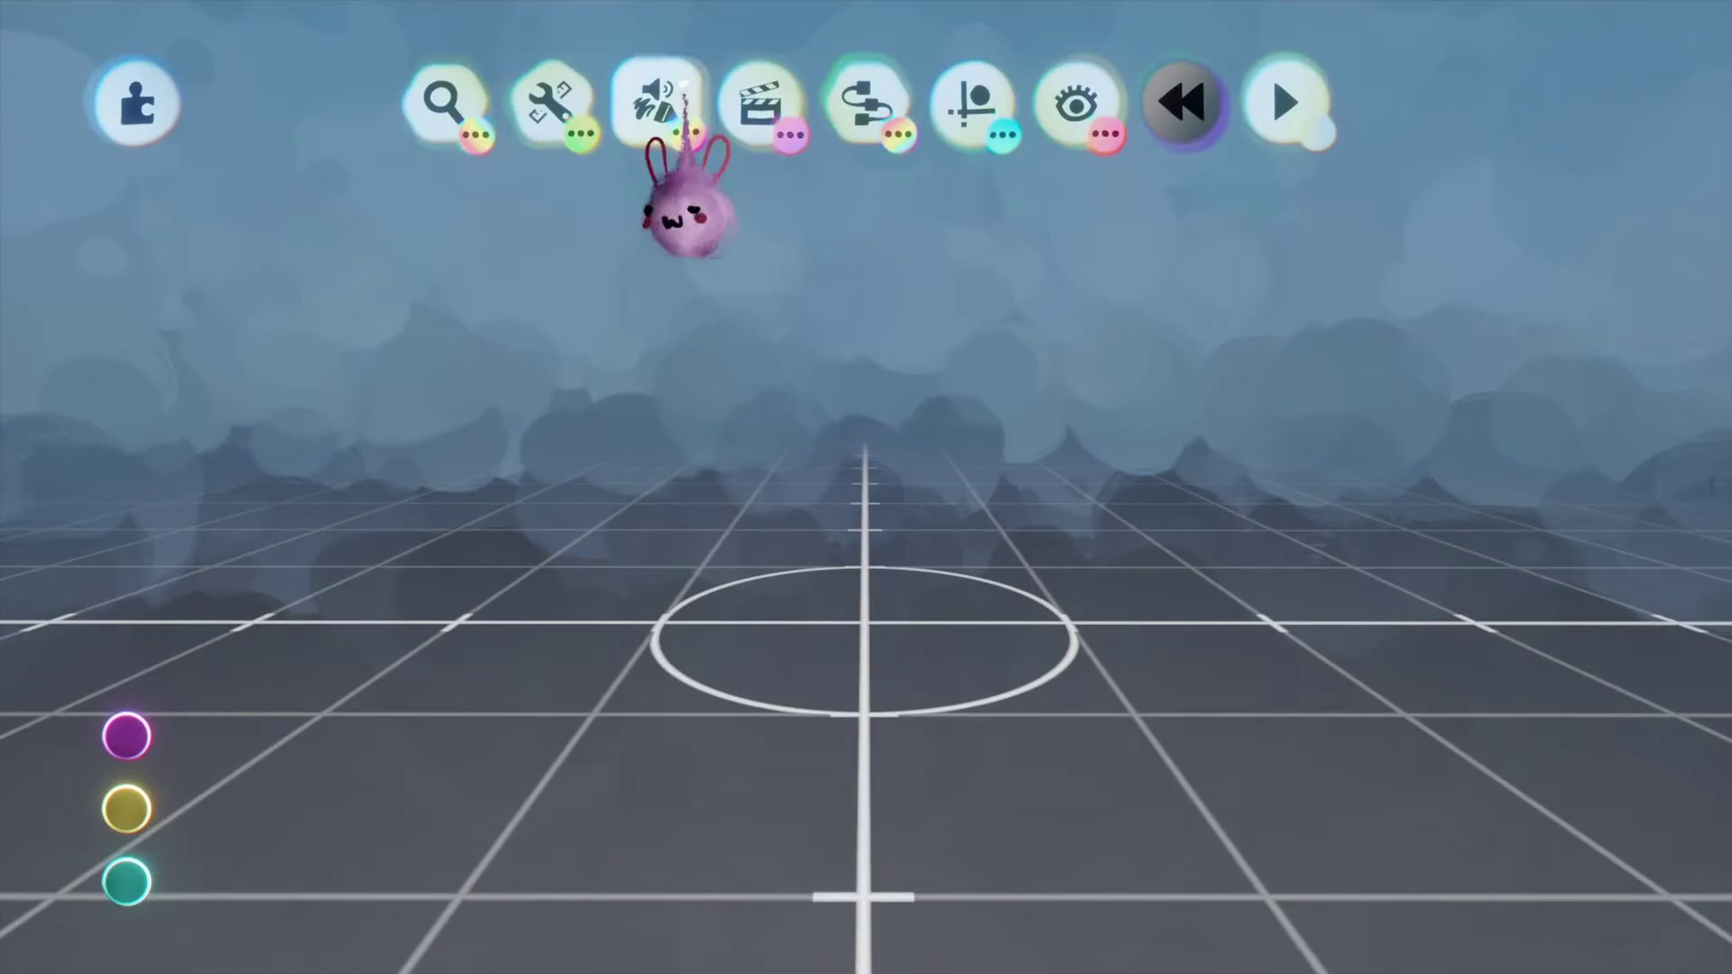
In Sculpt Mode, smear a Curve shape into a long capsule and rotate it upright.
click(663, 135)
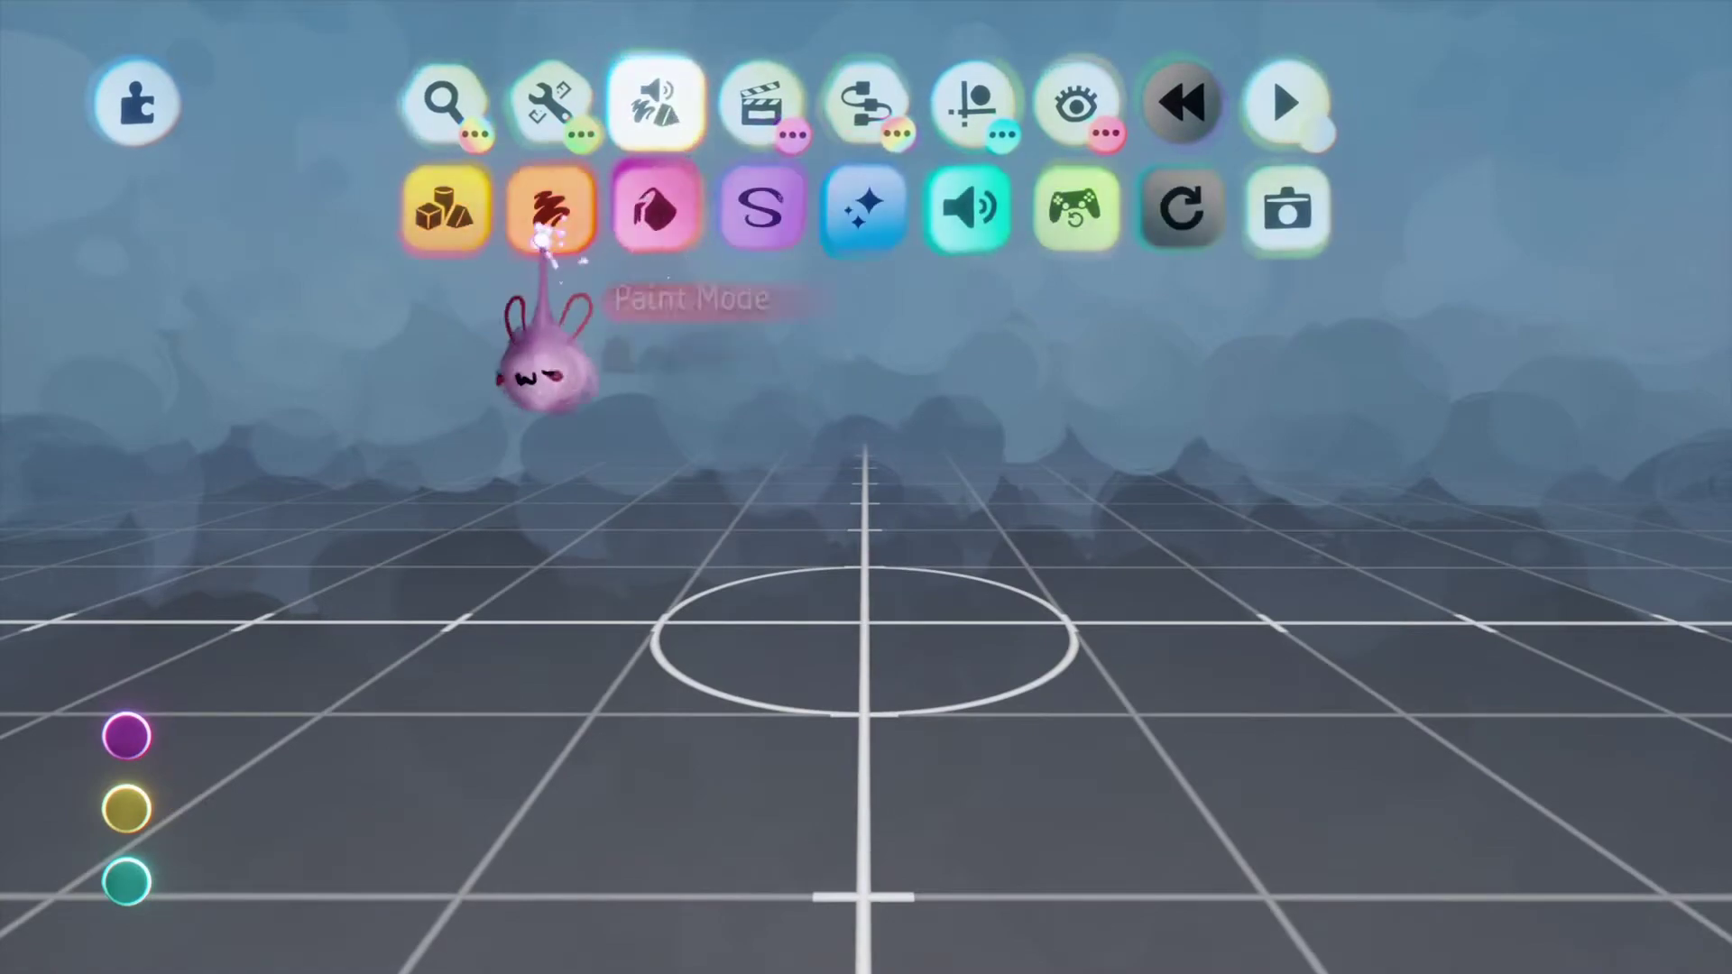
click(541, 298)
click(1393, 207)
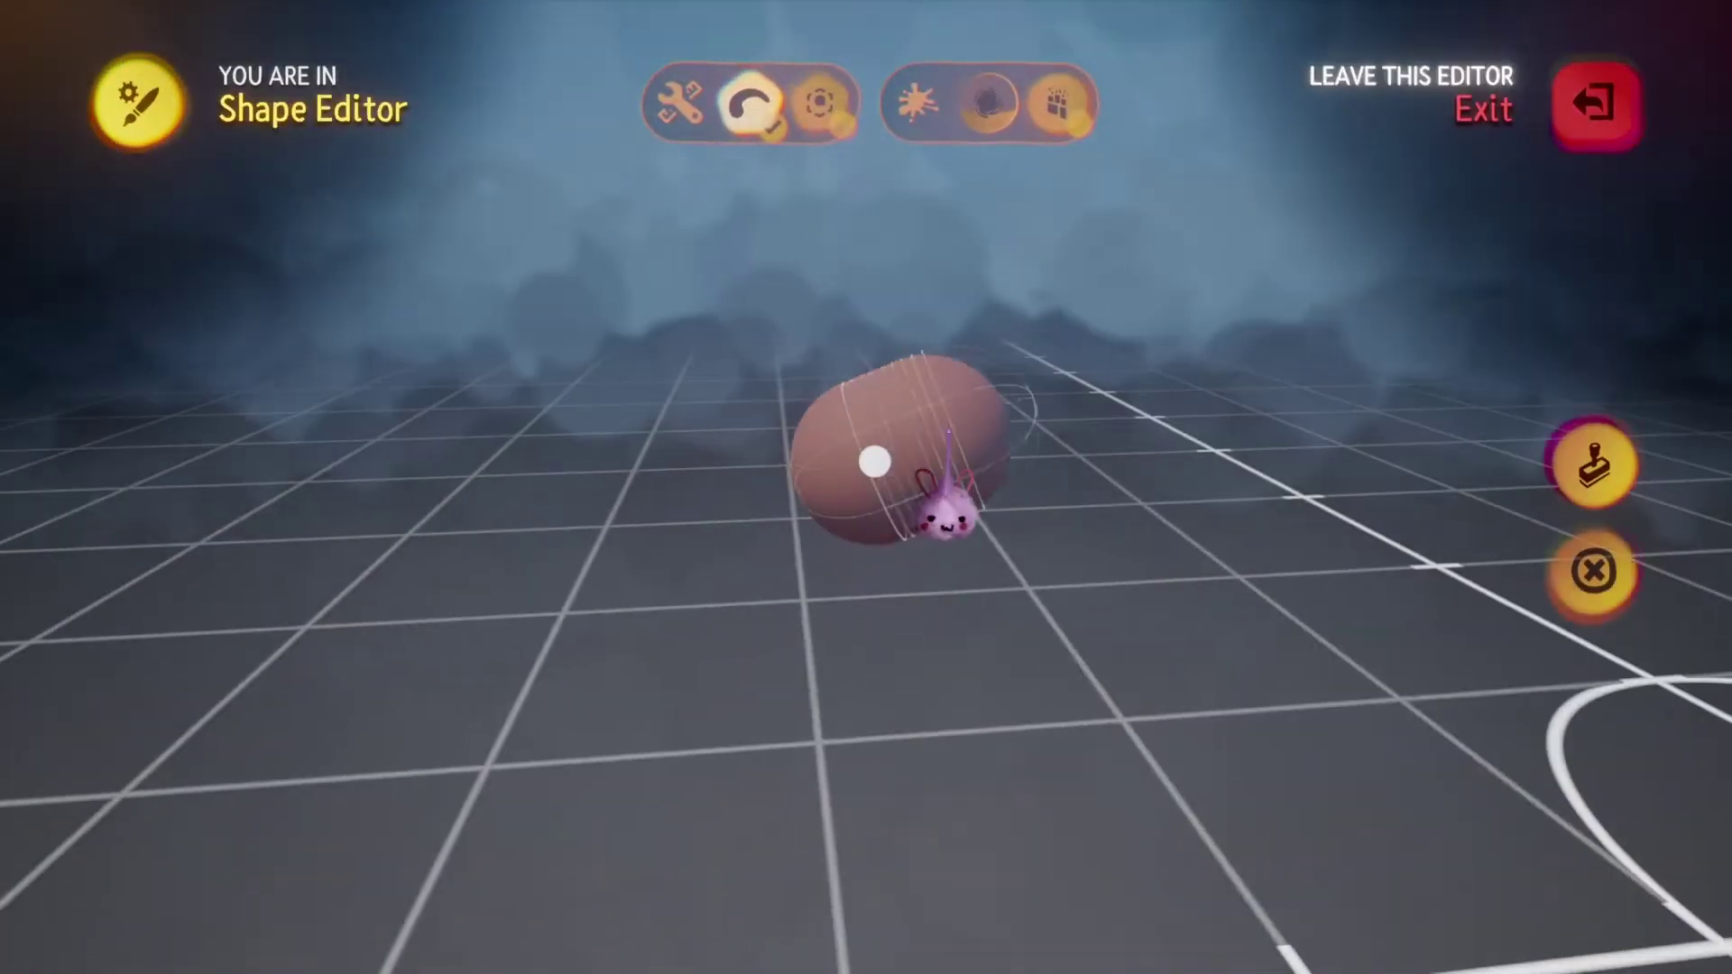
mouse_move(942, 519)
mouse_down()
mouse_move(1083, 452)
mouse_move(1345, 398)
mouse_move(804, 522)
mouse_move(708, 577)
mouse_up()
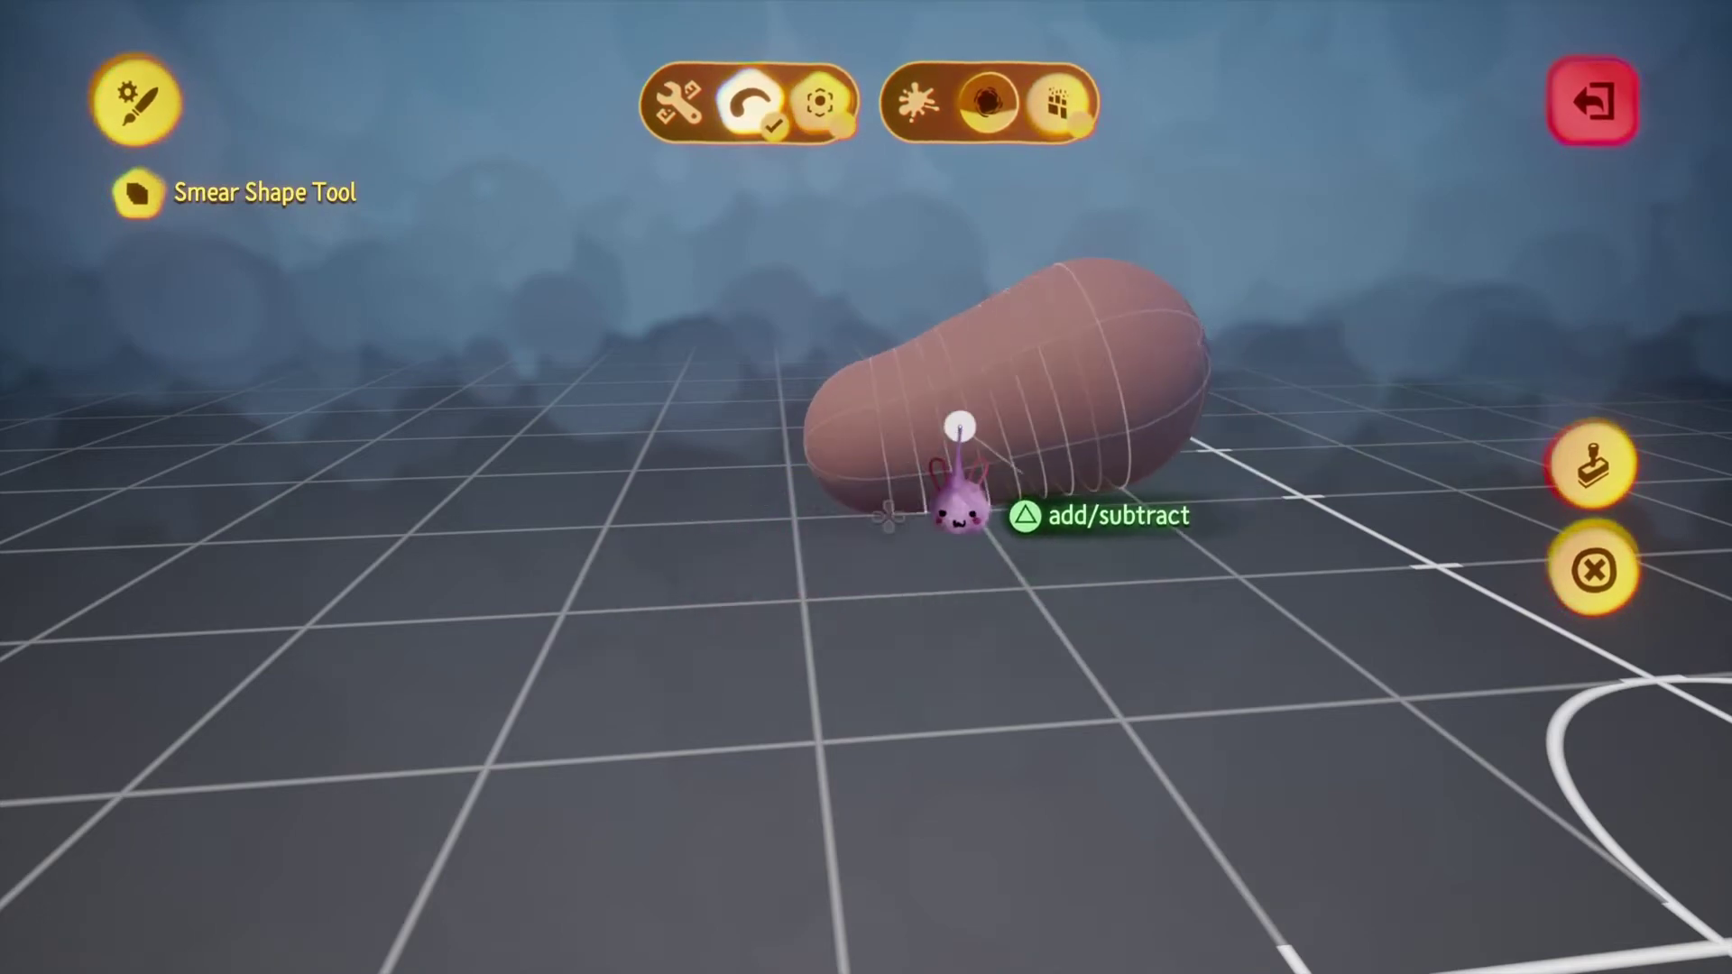
middle_drag(1001, 492, 1001, 487)
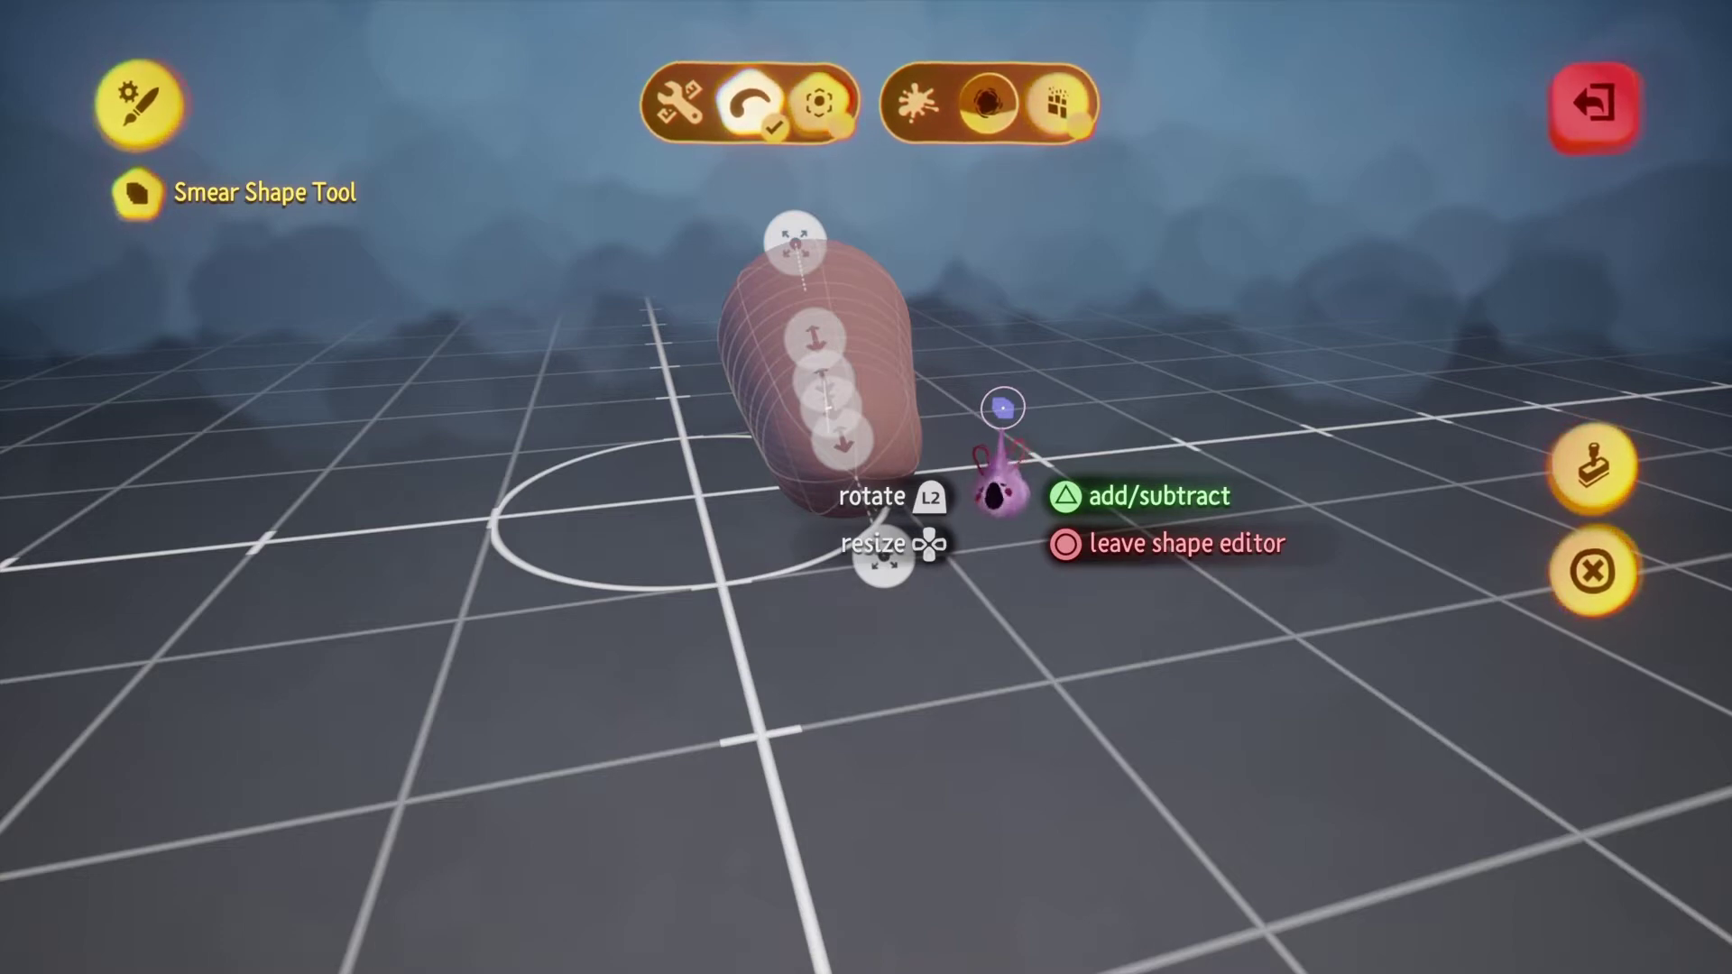
drag(997, 492, 1258, 338)
middle_drag(1276, 336, 1325, 580)
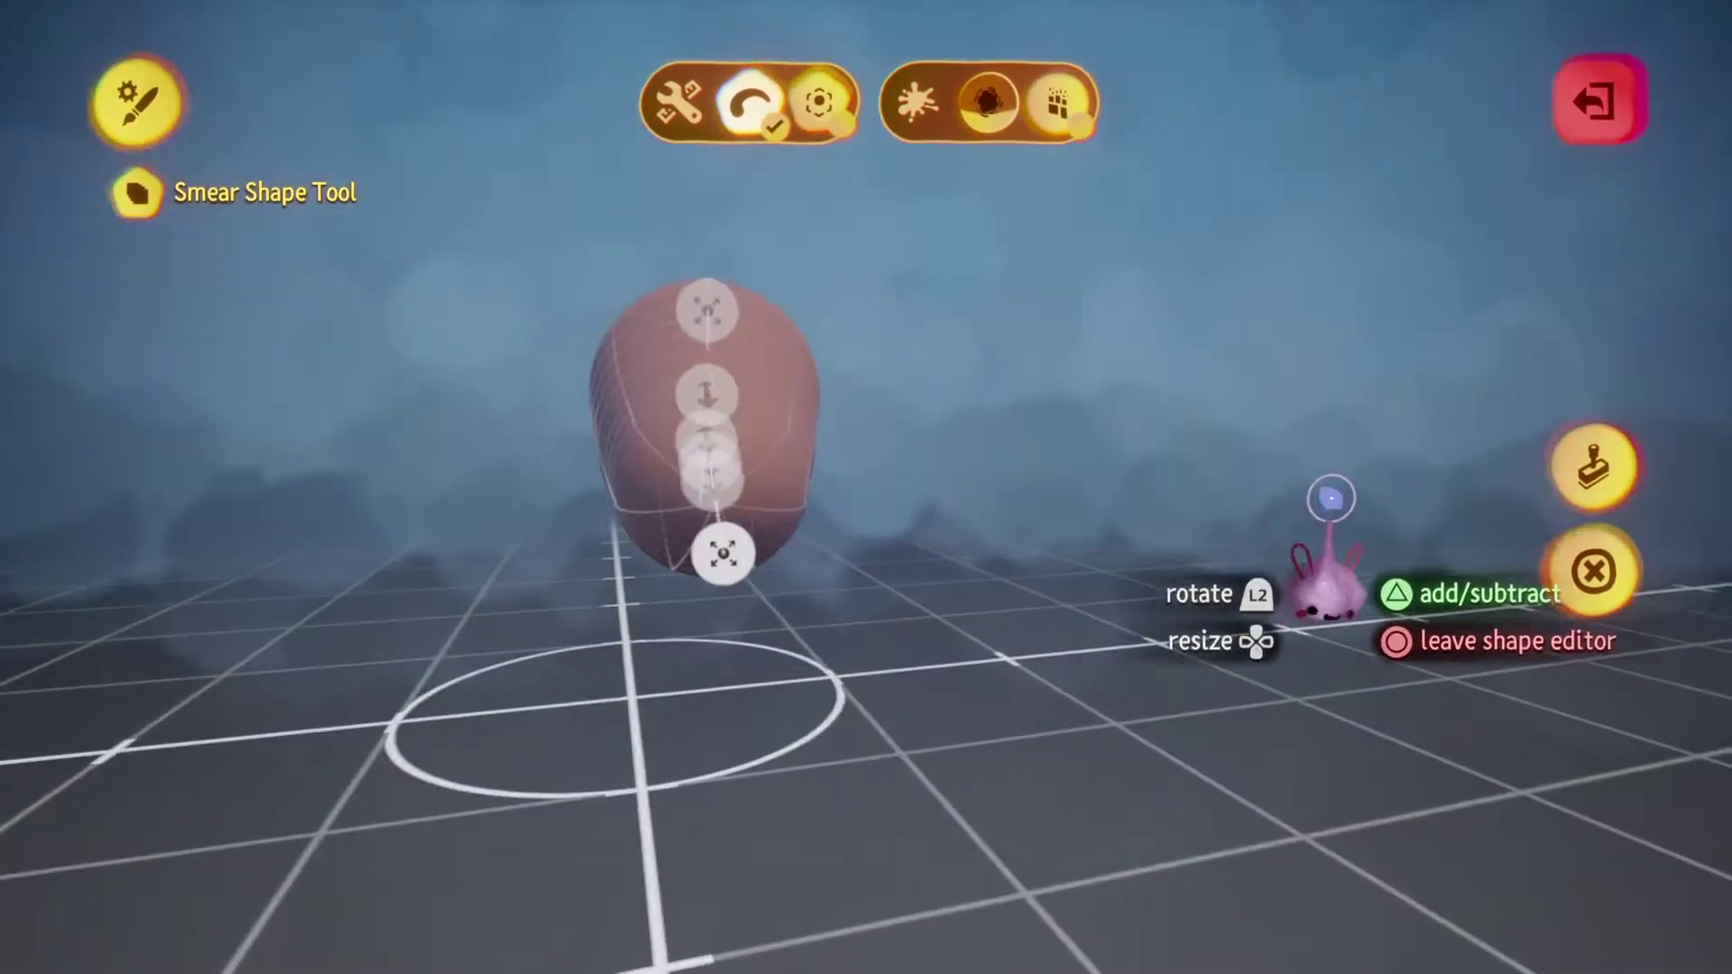
key(Escape)
Turn on Mirror symmetry, centre the capsule in view, and leave sculpt mode.
middle_drag(951, 428, 921, 320)
middle_drag(713, 117, 1046, 134)
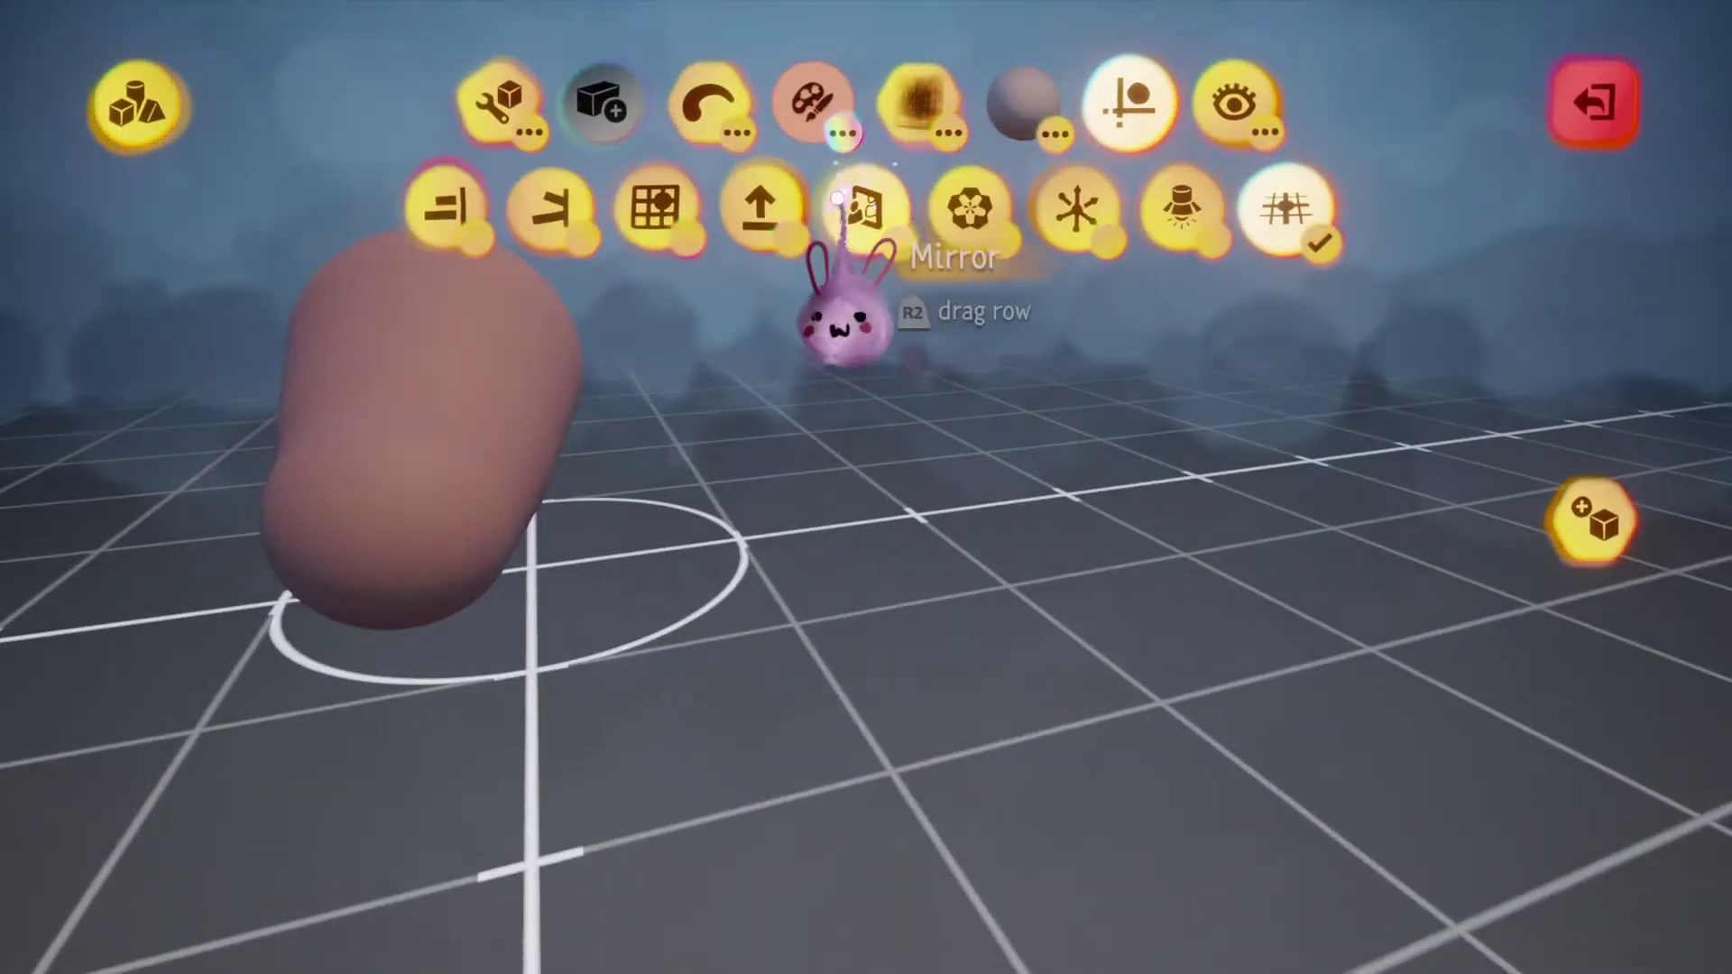
click(861, 208)
middle_drag(309, 309, 684, 469)
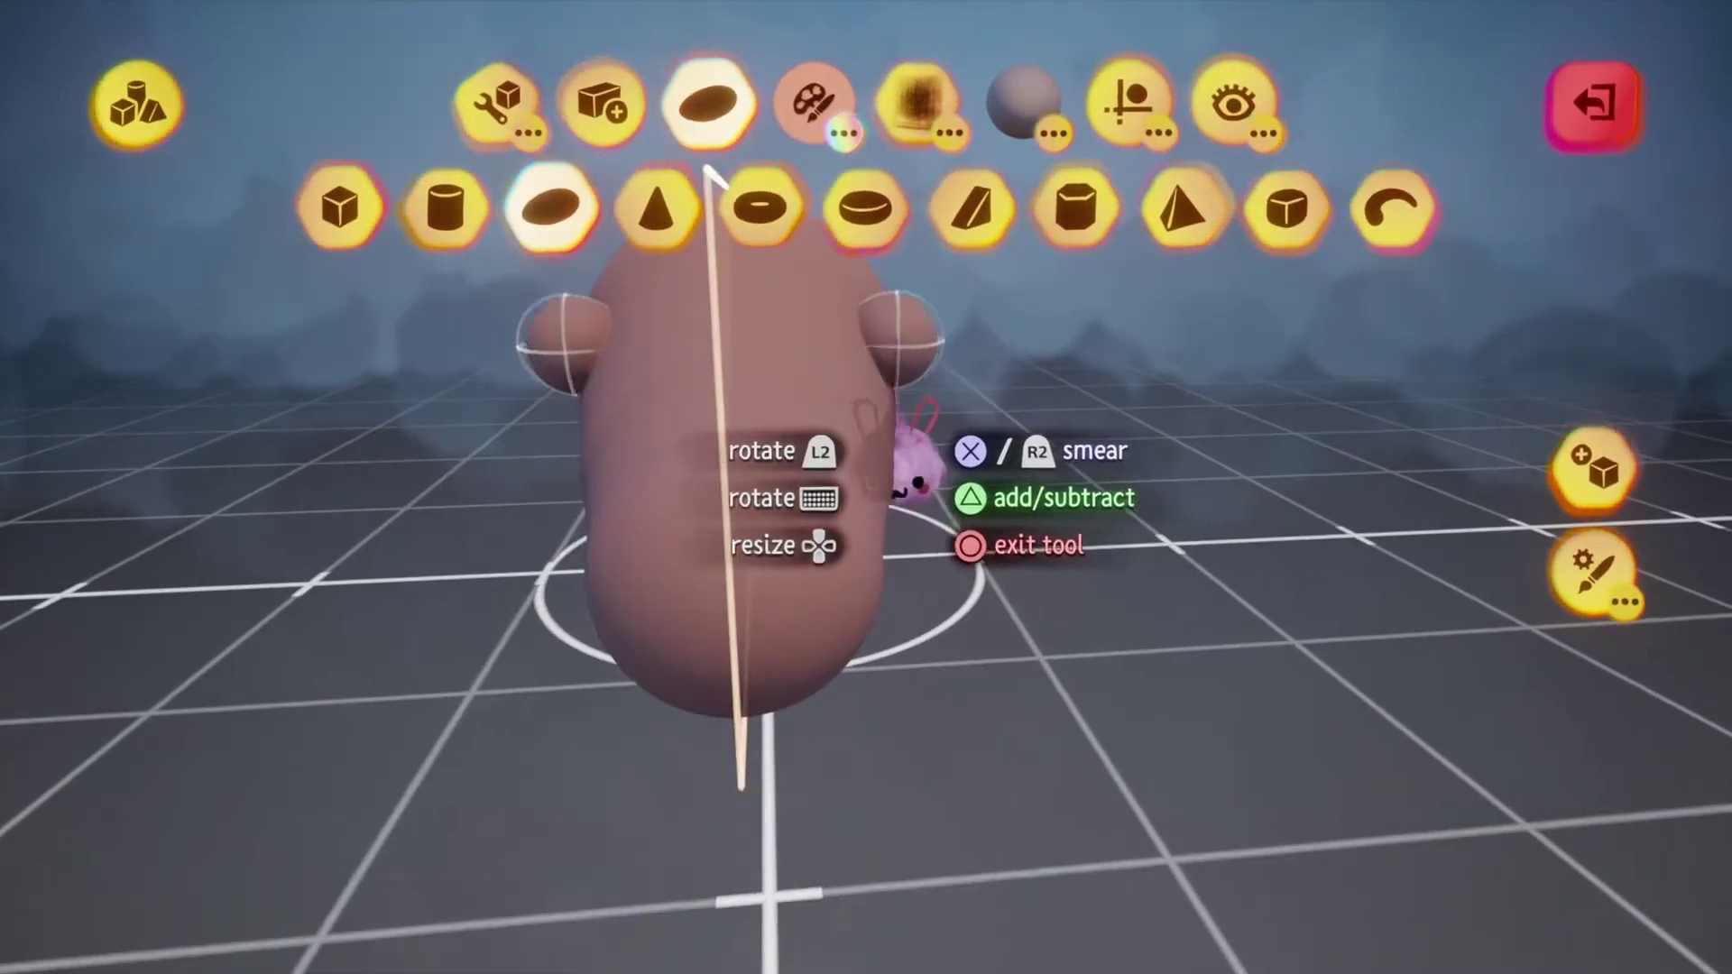
key(Escape)
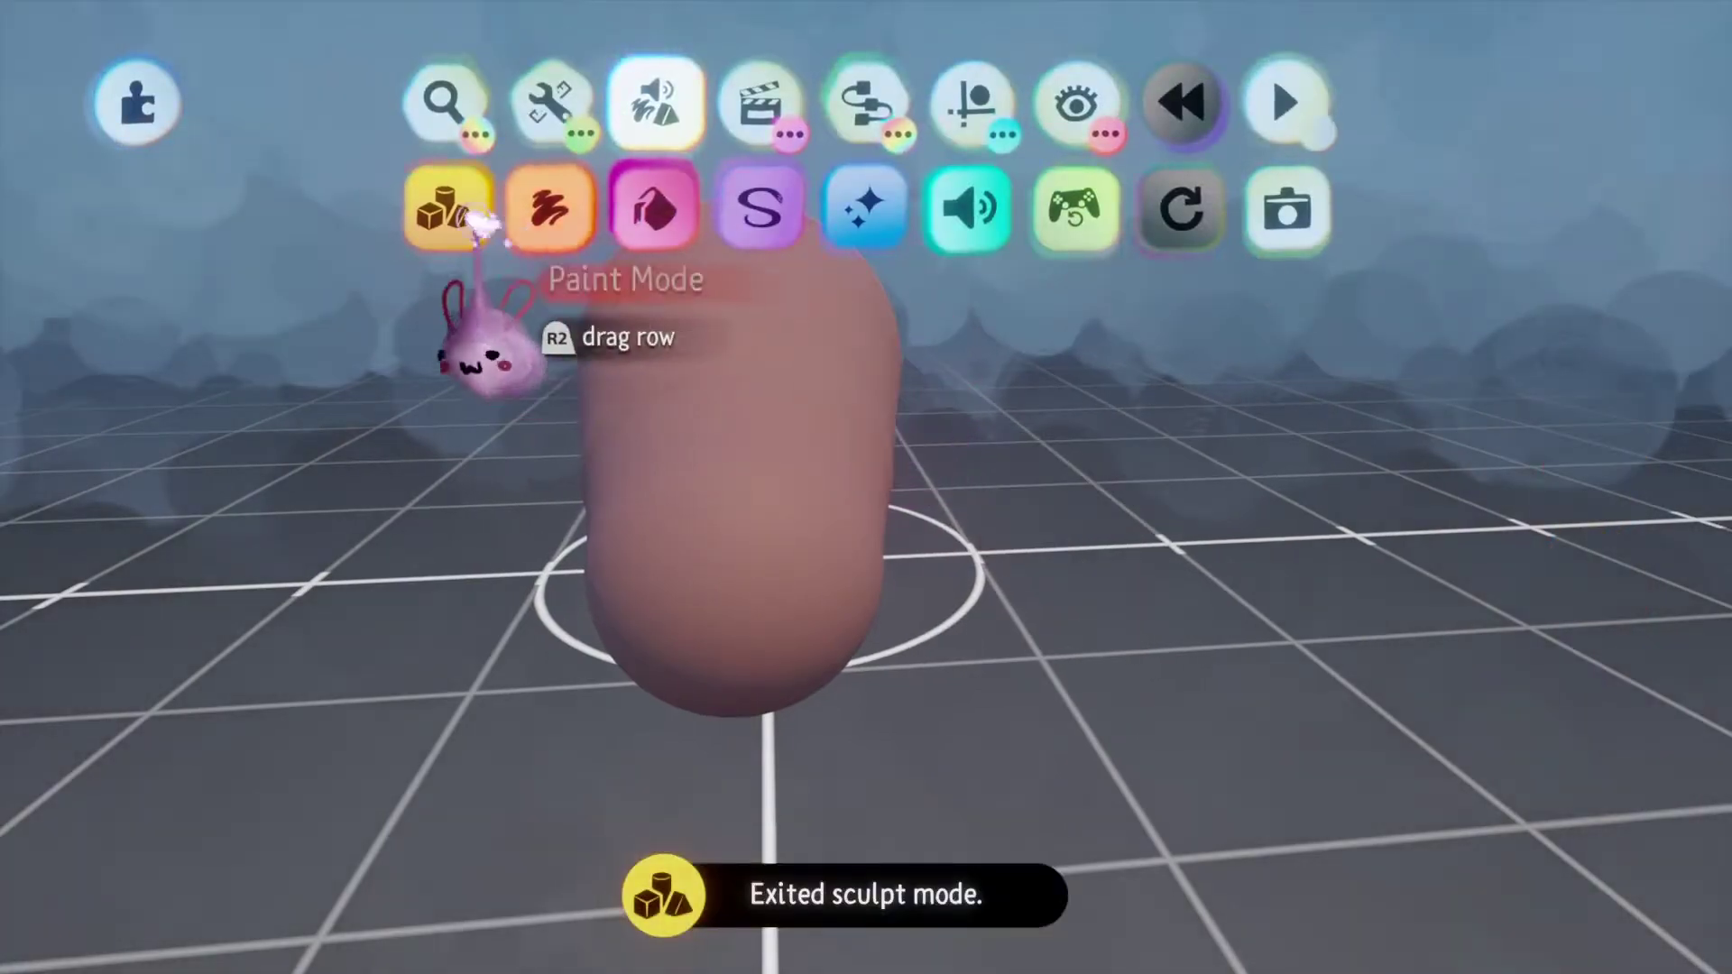
Re-enter Sculpt Mode and add a sphere beside the capsule.
click(465, 311)
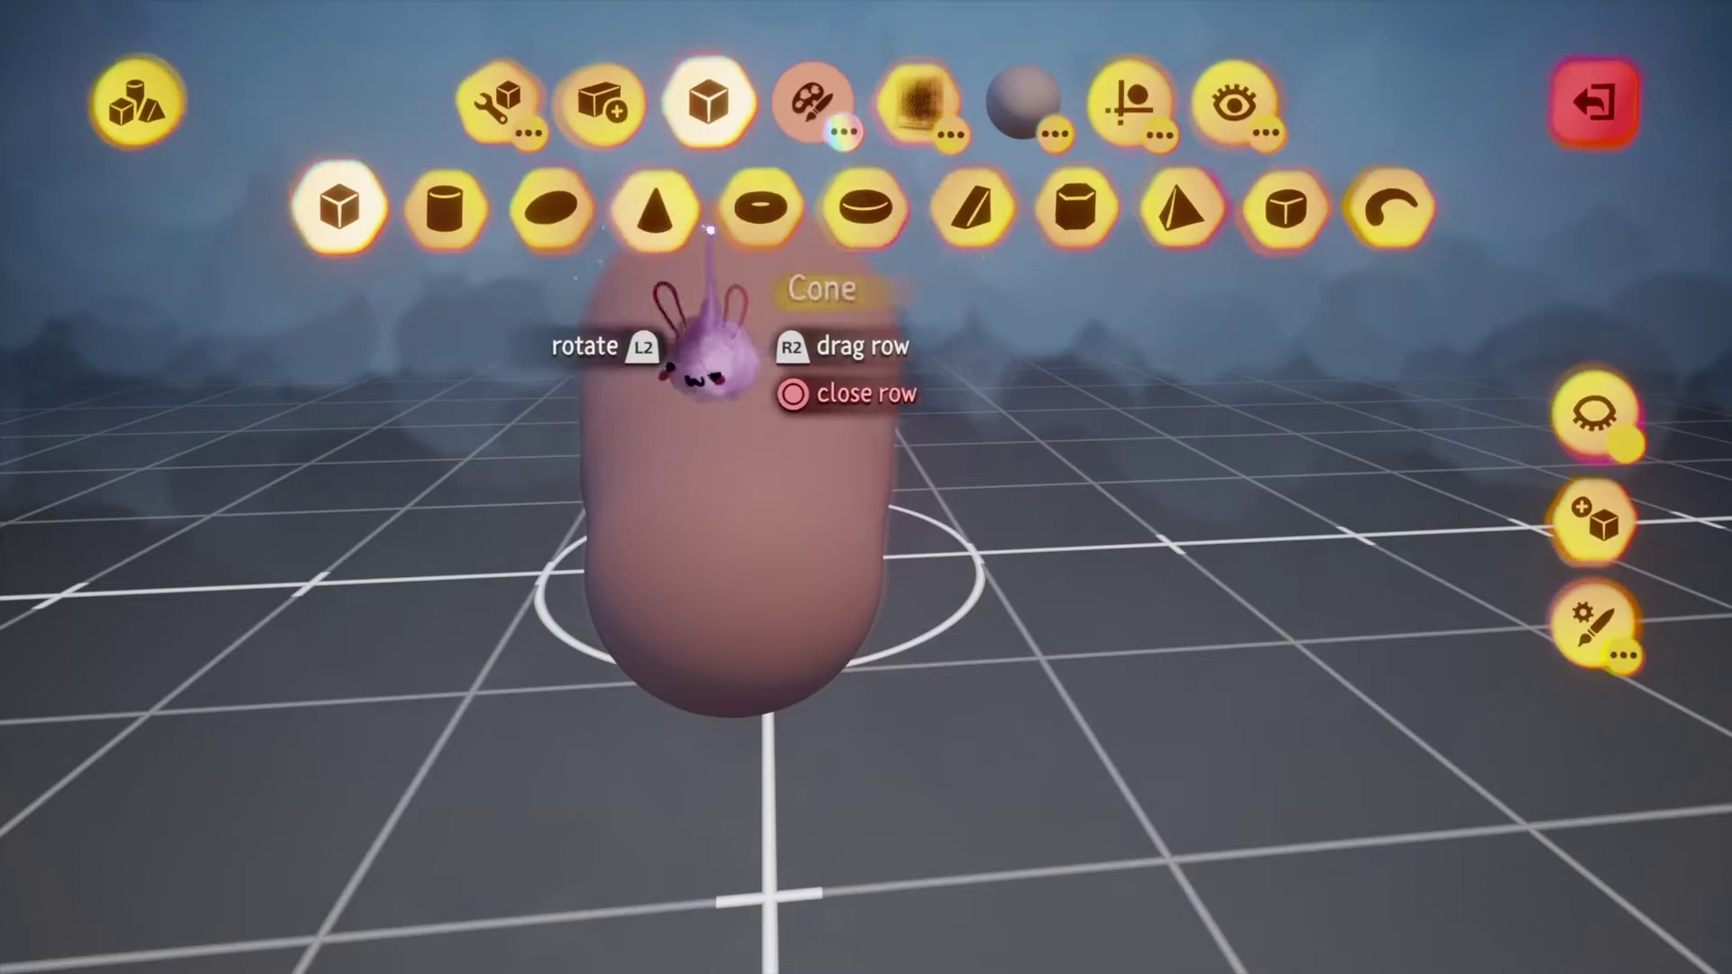
click(1394, 210)
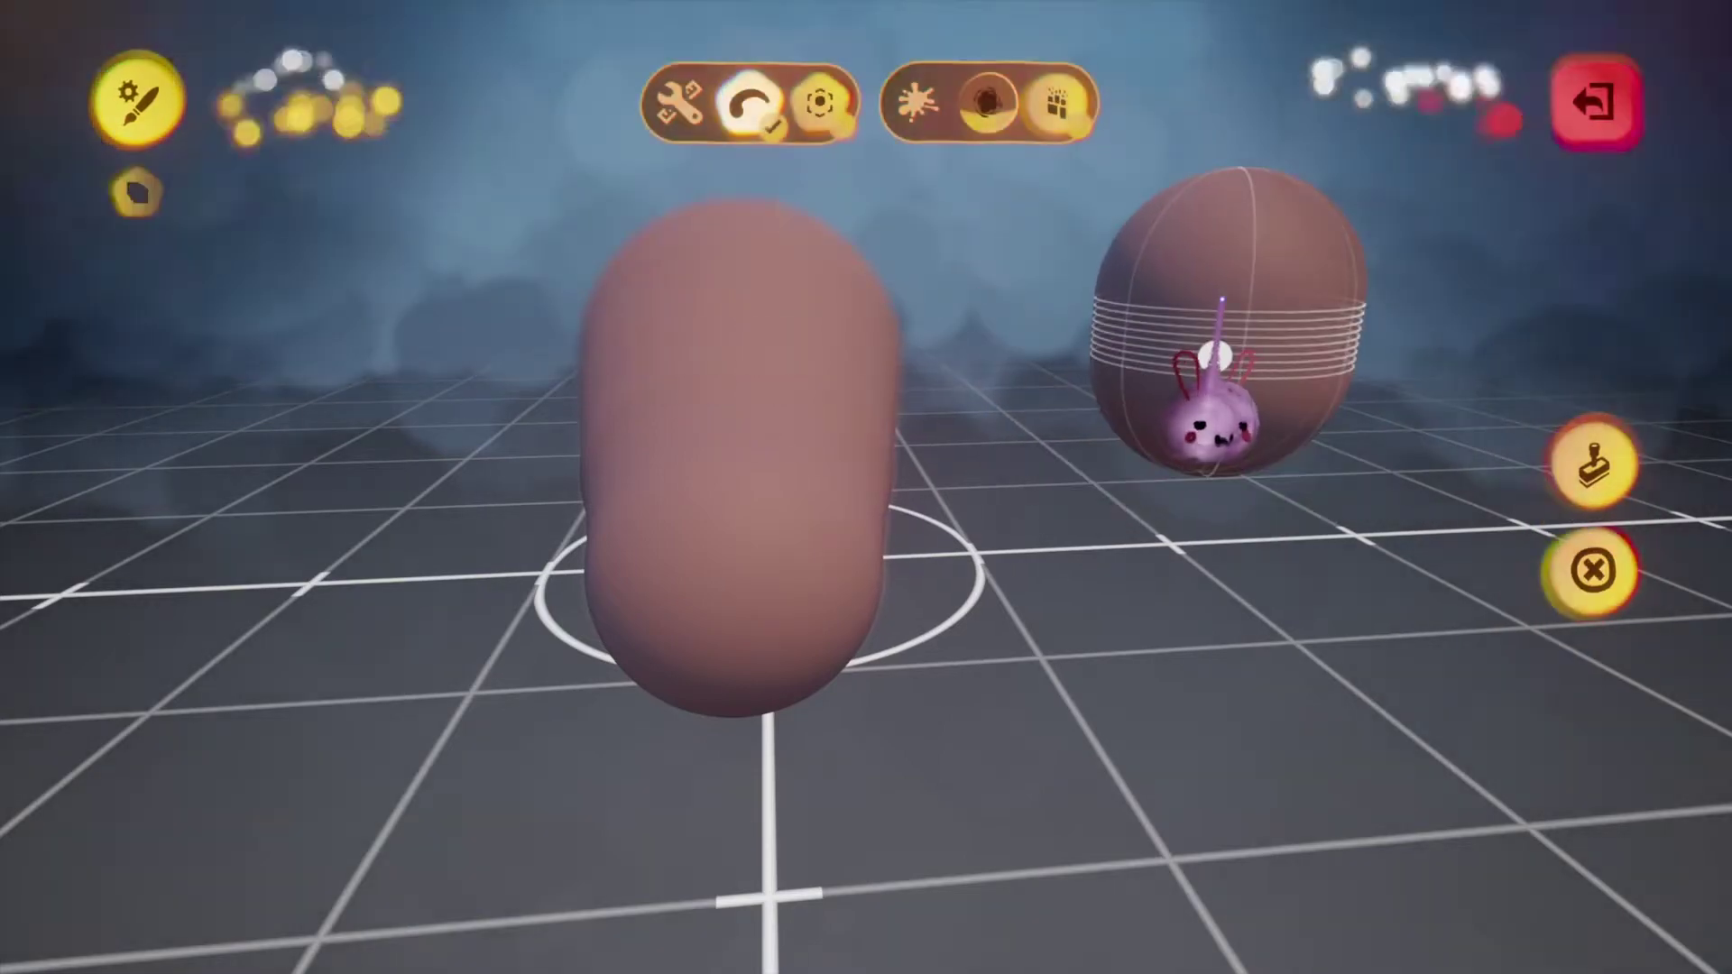
middle_drag(1052, 360, 1263, 352)
key(Escape)
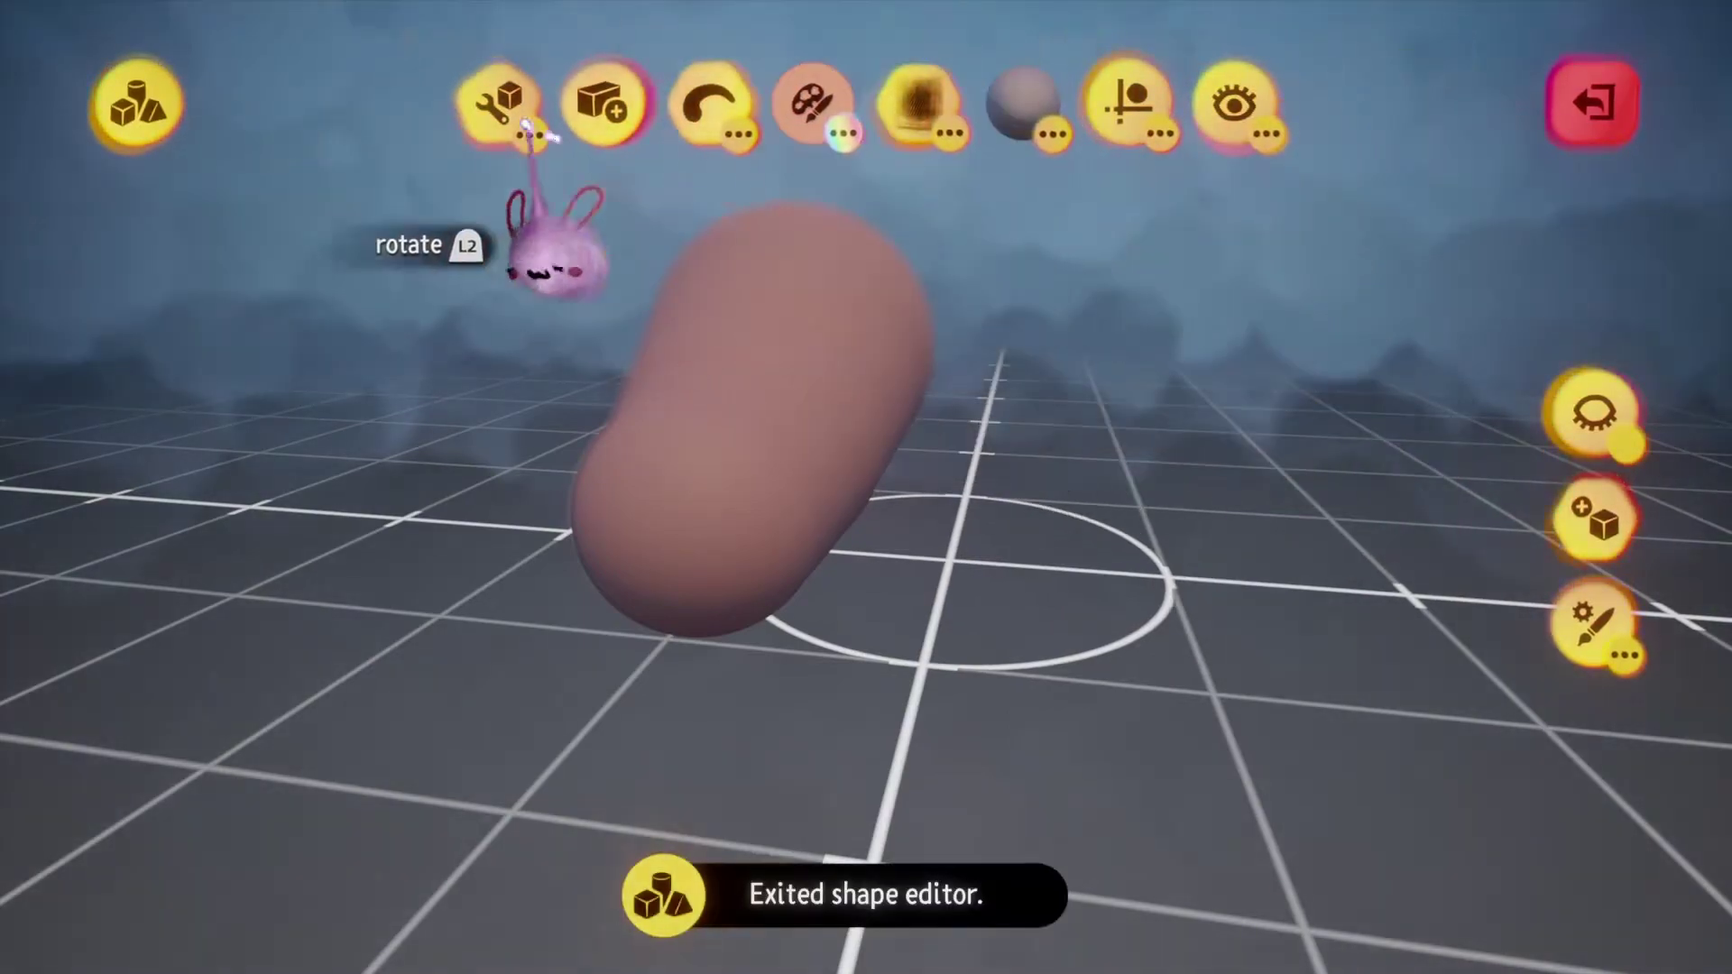
click(501, 126)
click(1121, 522)
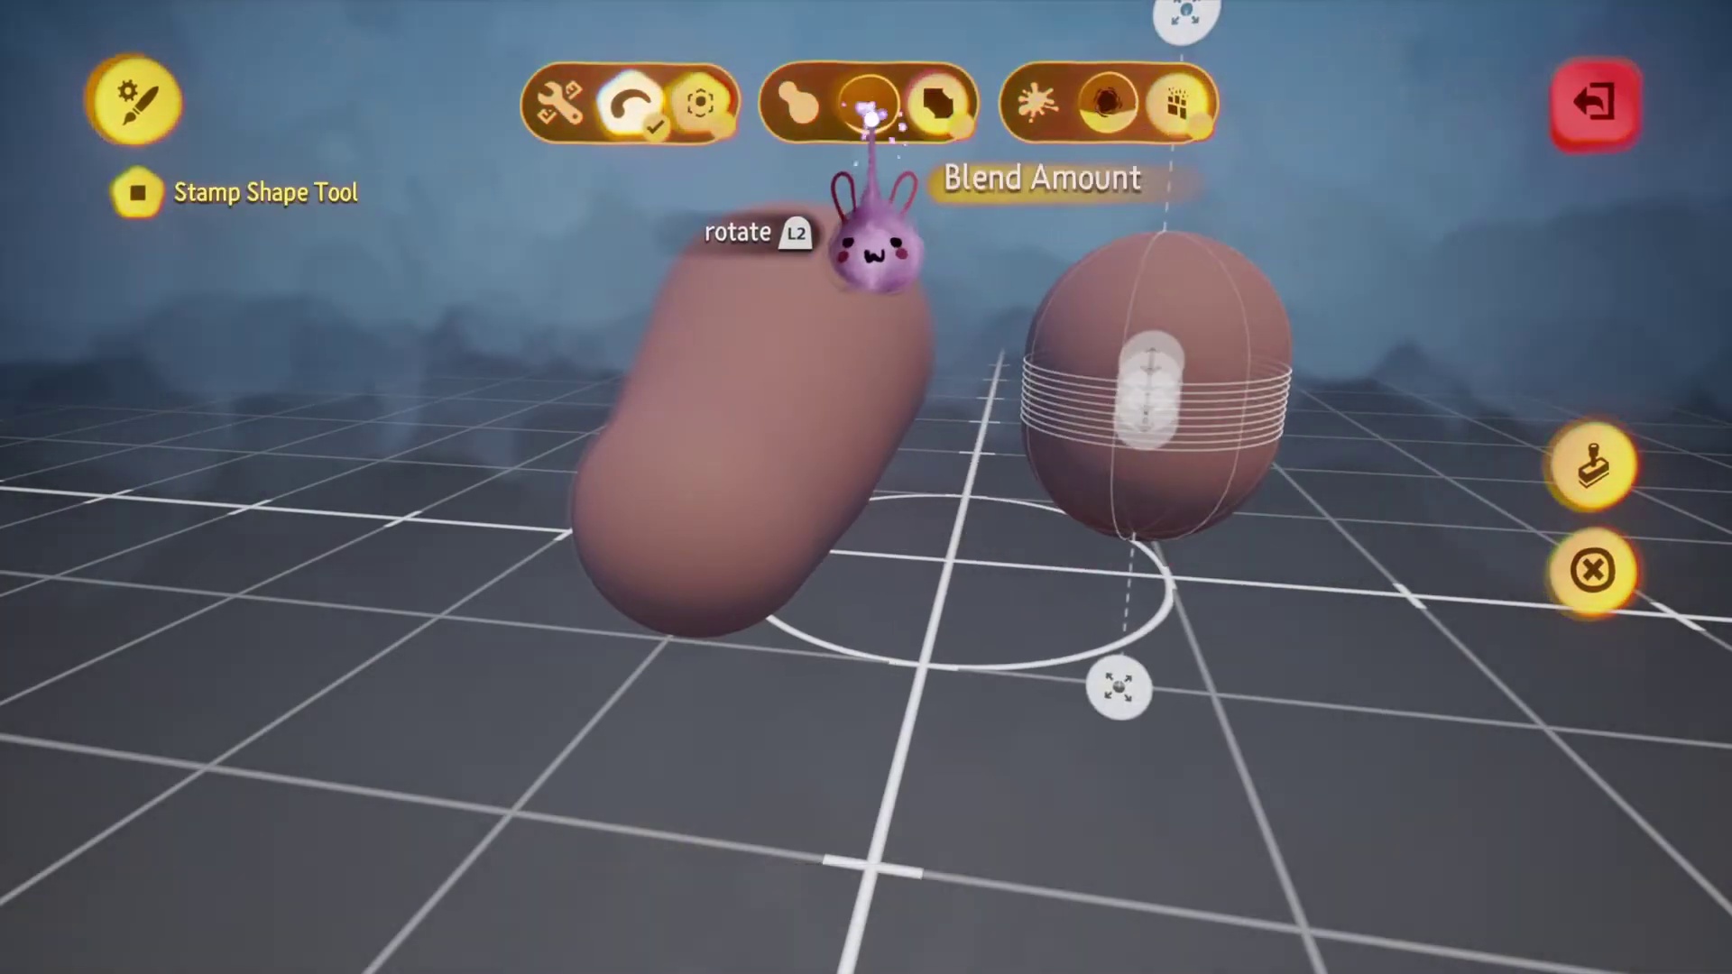
key(Escape)
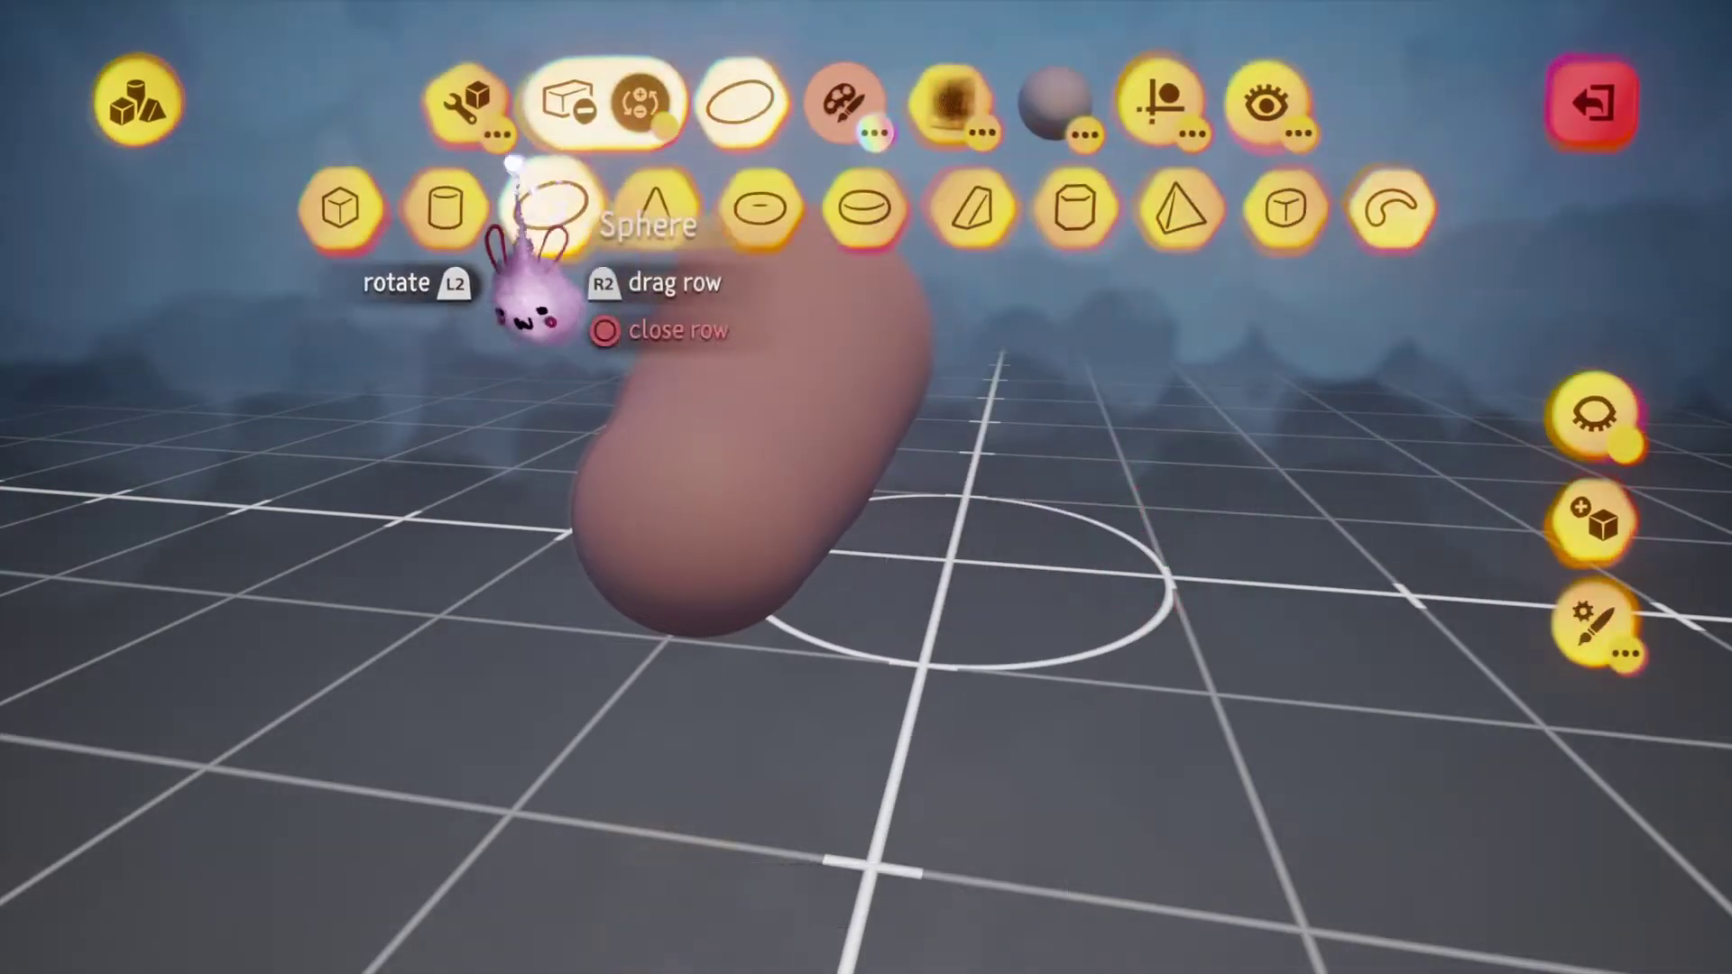
Stamp the sphere and apply Section to cut it into a half-sphere dome.
key(e)
click(1132, 564)
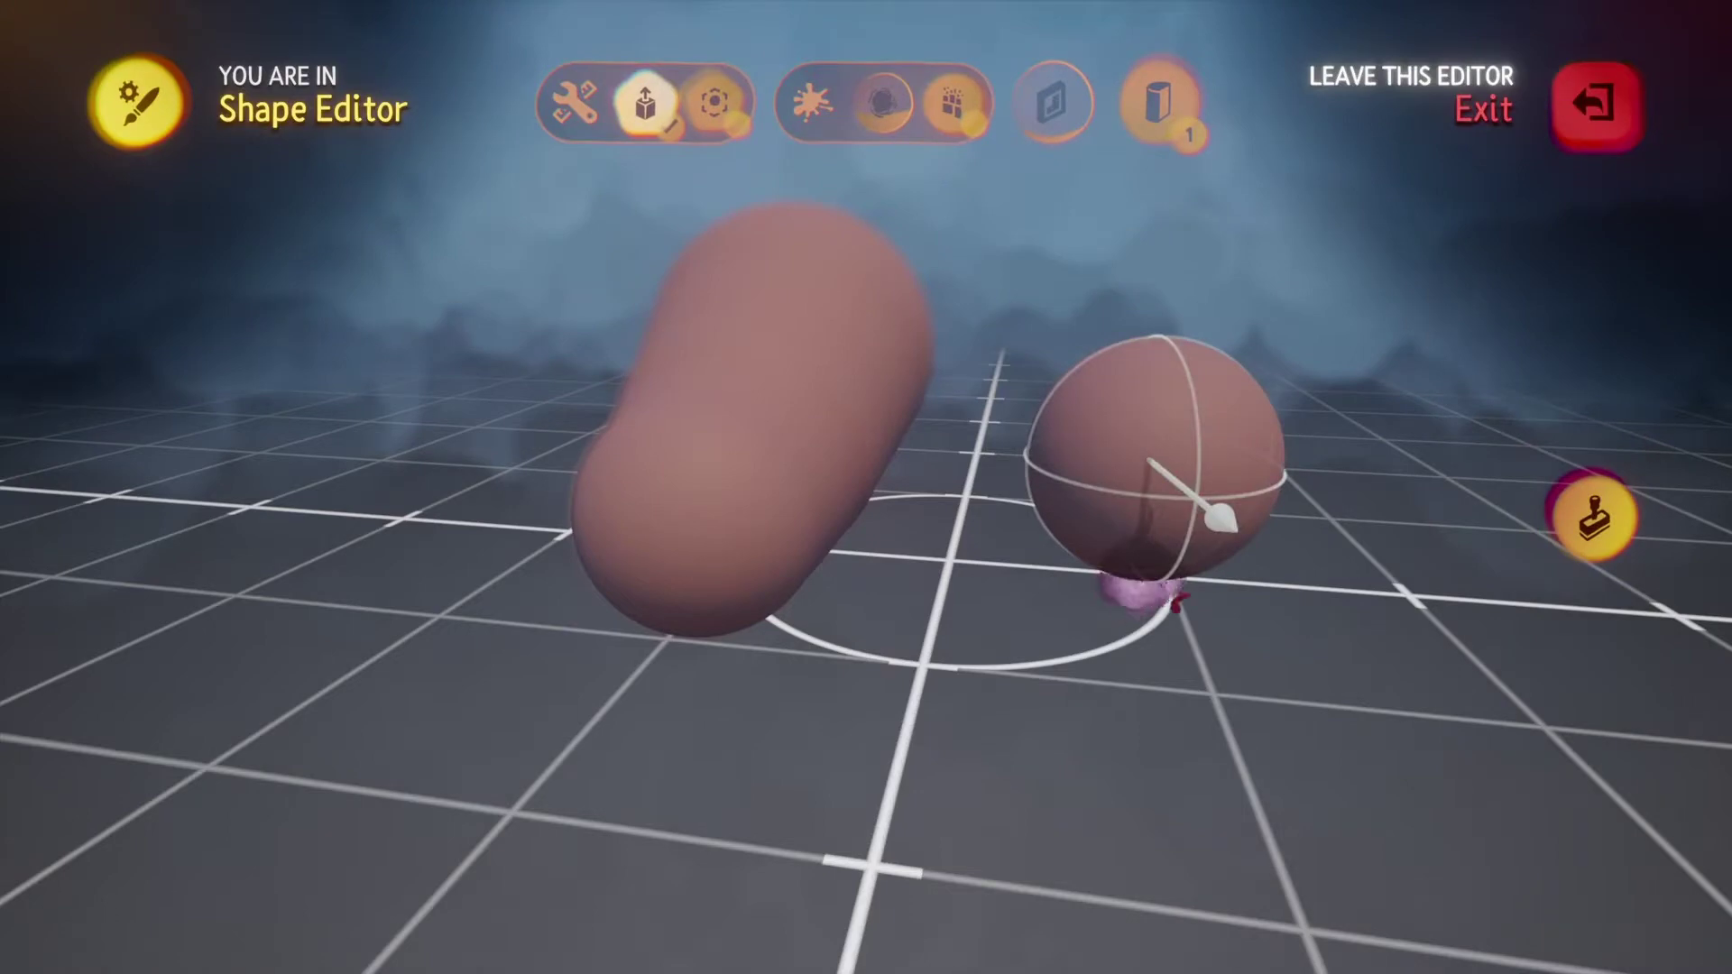
click(1147, 88)
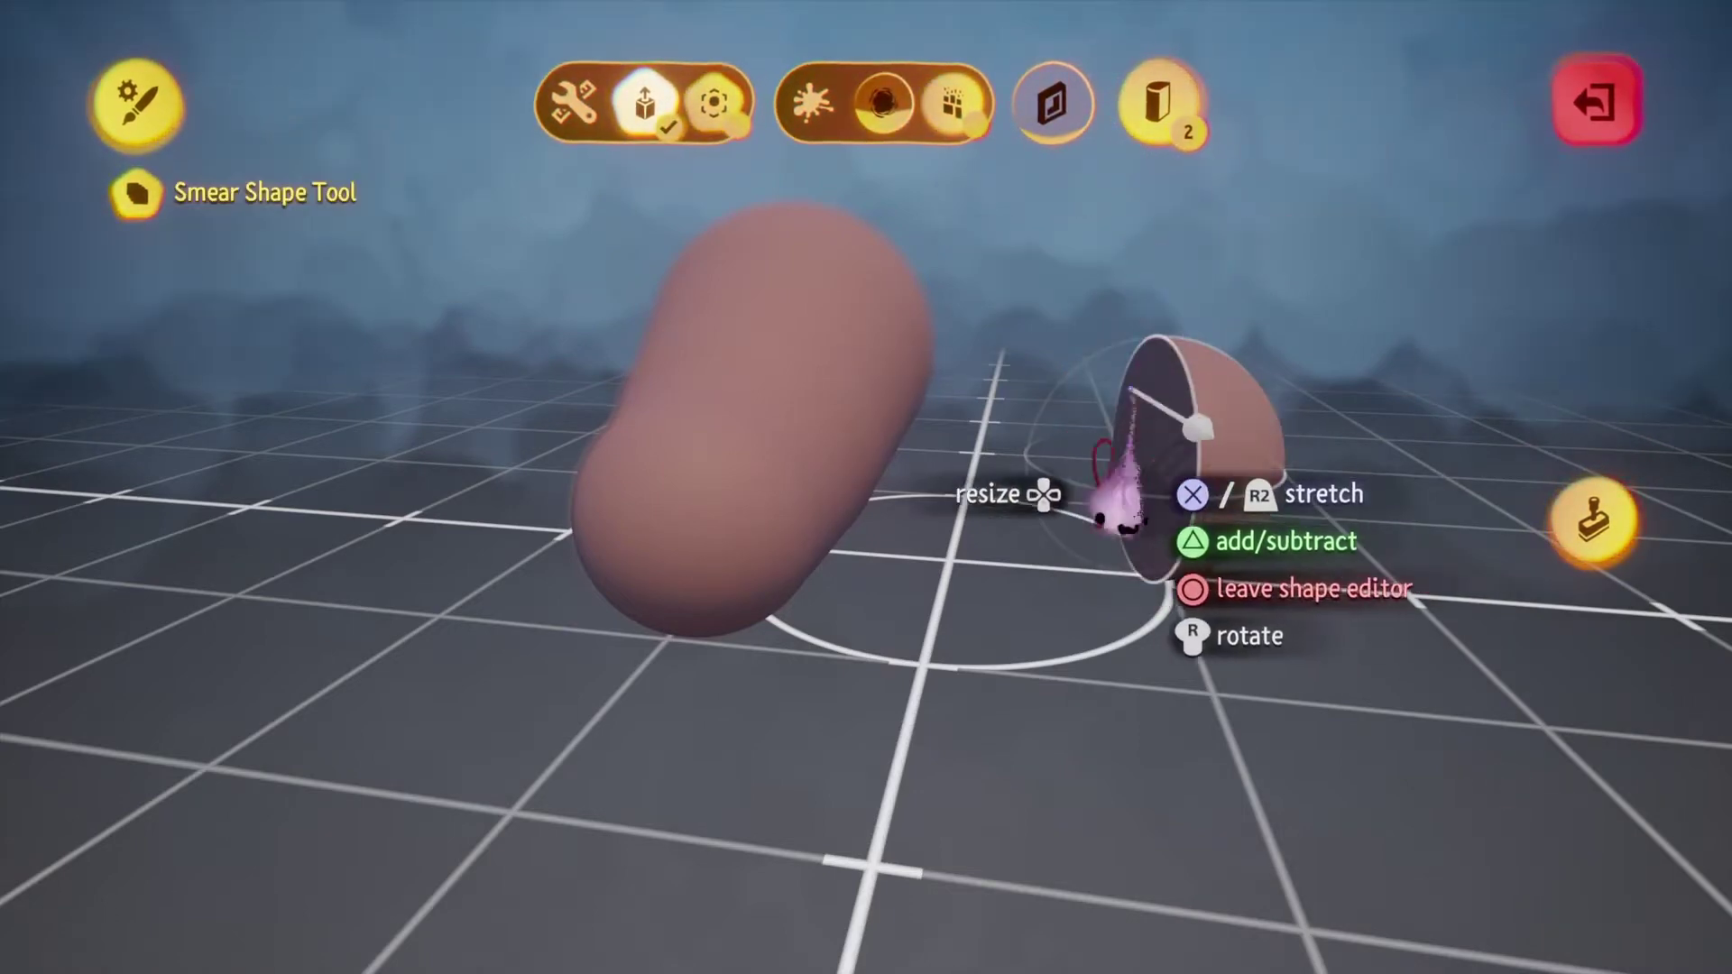
drag(1128, 541, 1181, 563)
key(Escape)
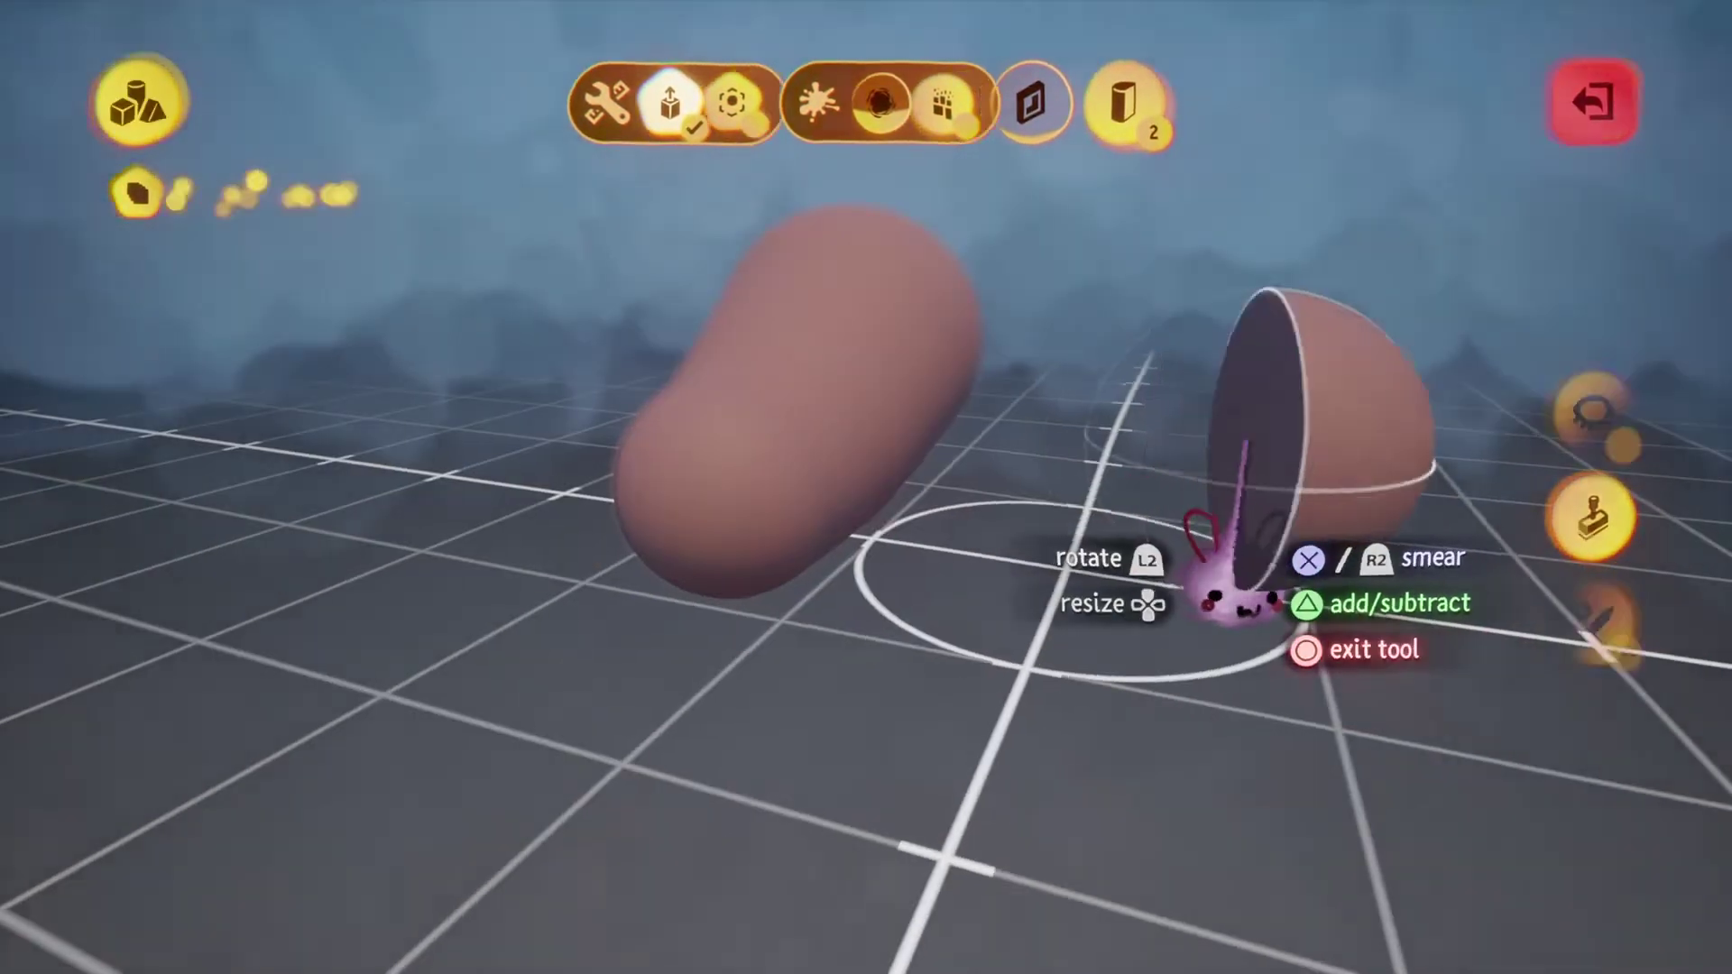
click(1236, 564)
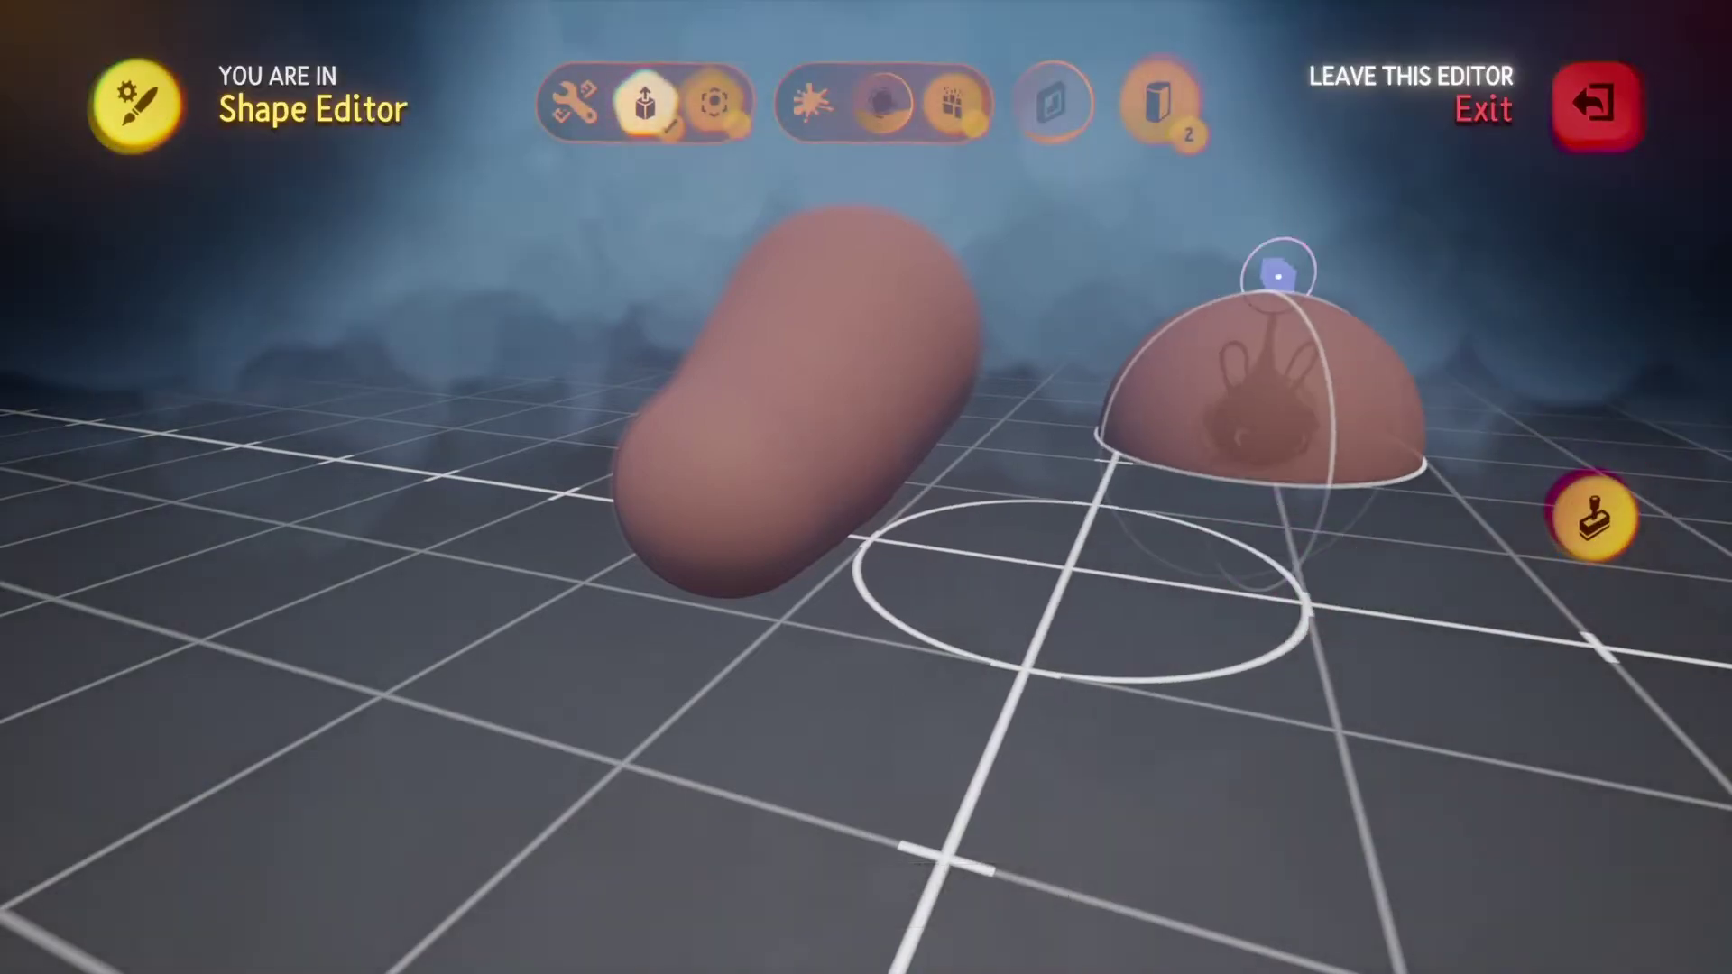
key(Escape)
drag(1279, 149, 1200, 298)
key(Escape)
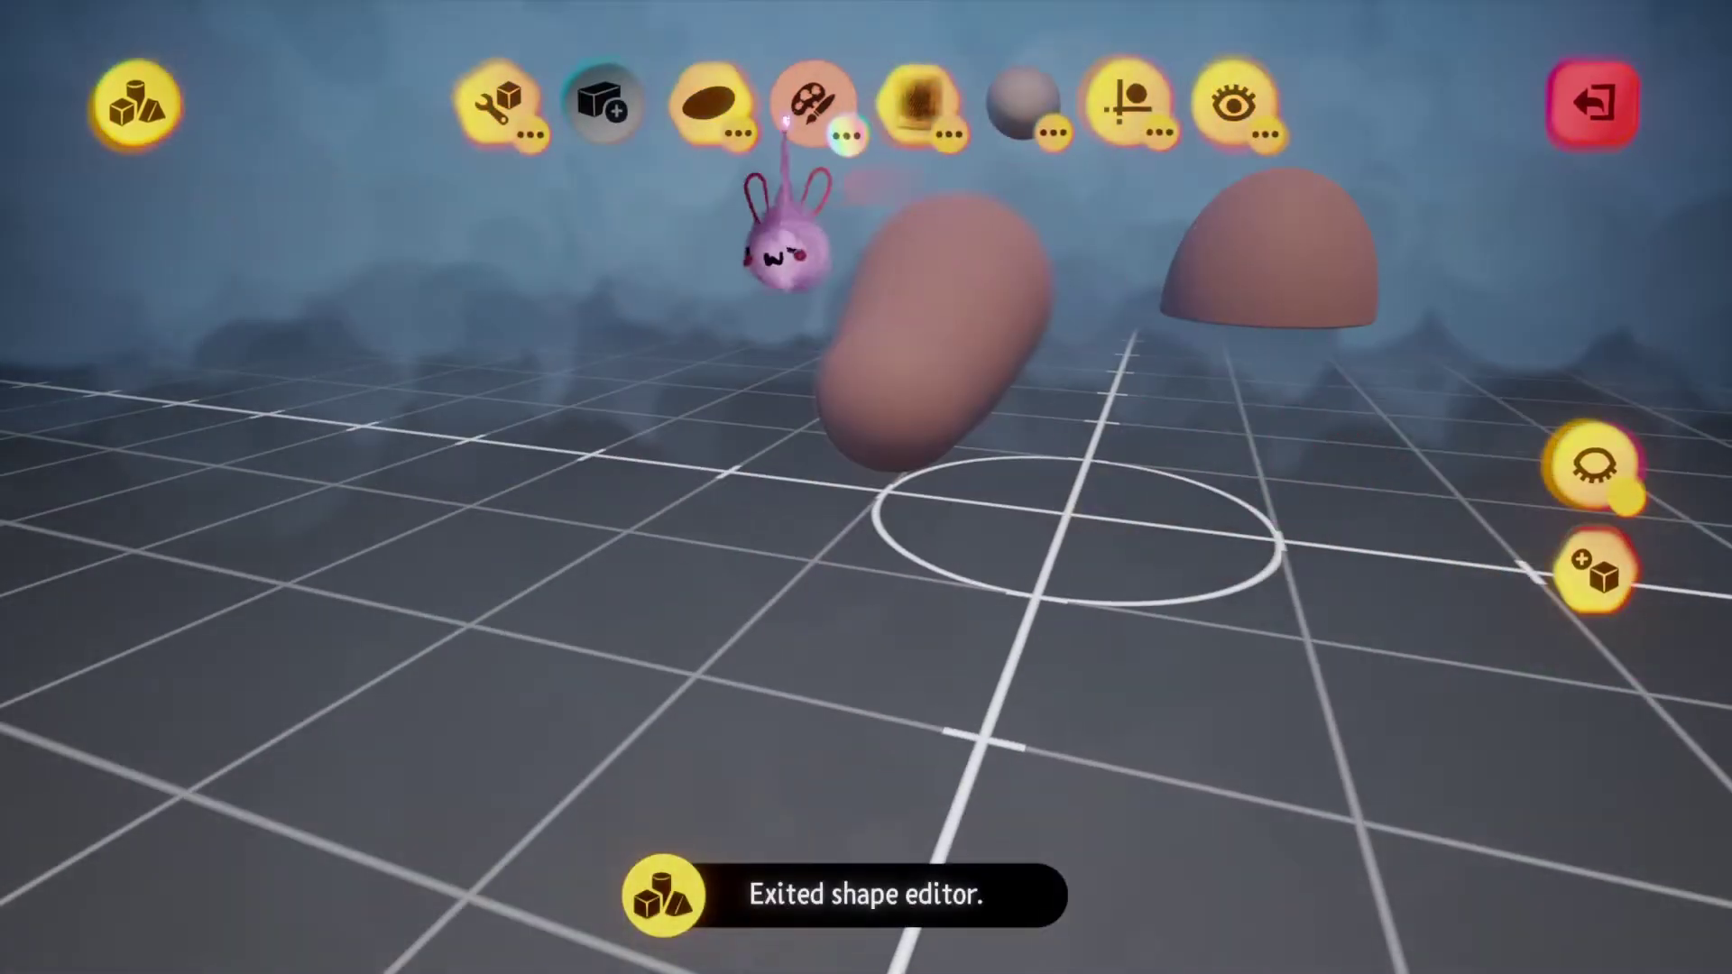
Add a Filleted Donut brim under the dome and exit sculpt mode.
click(713, 107)
click(863, 208)
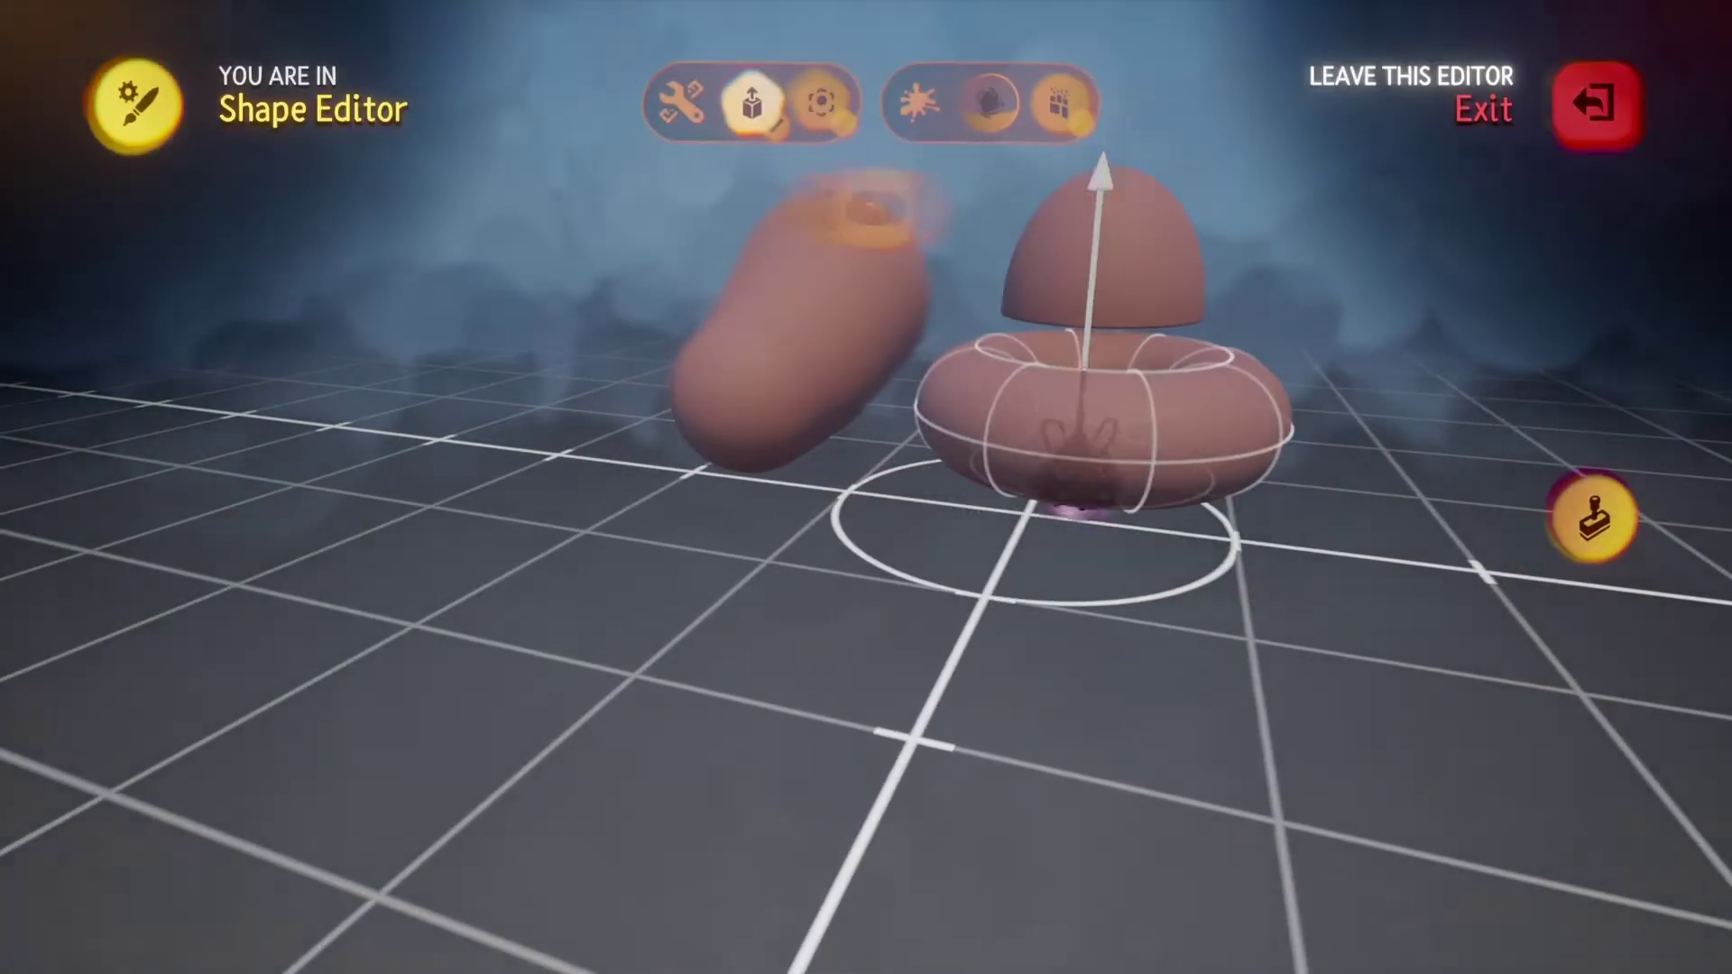
drag(1087, 460, 983, 536)
key(Escape)
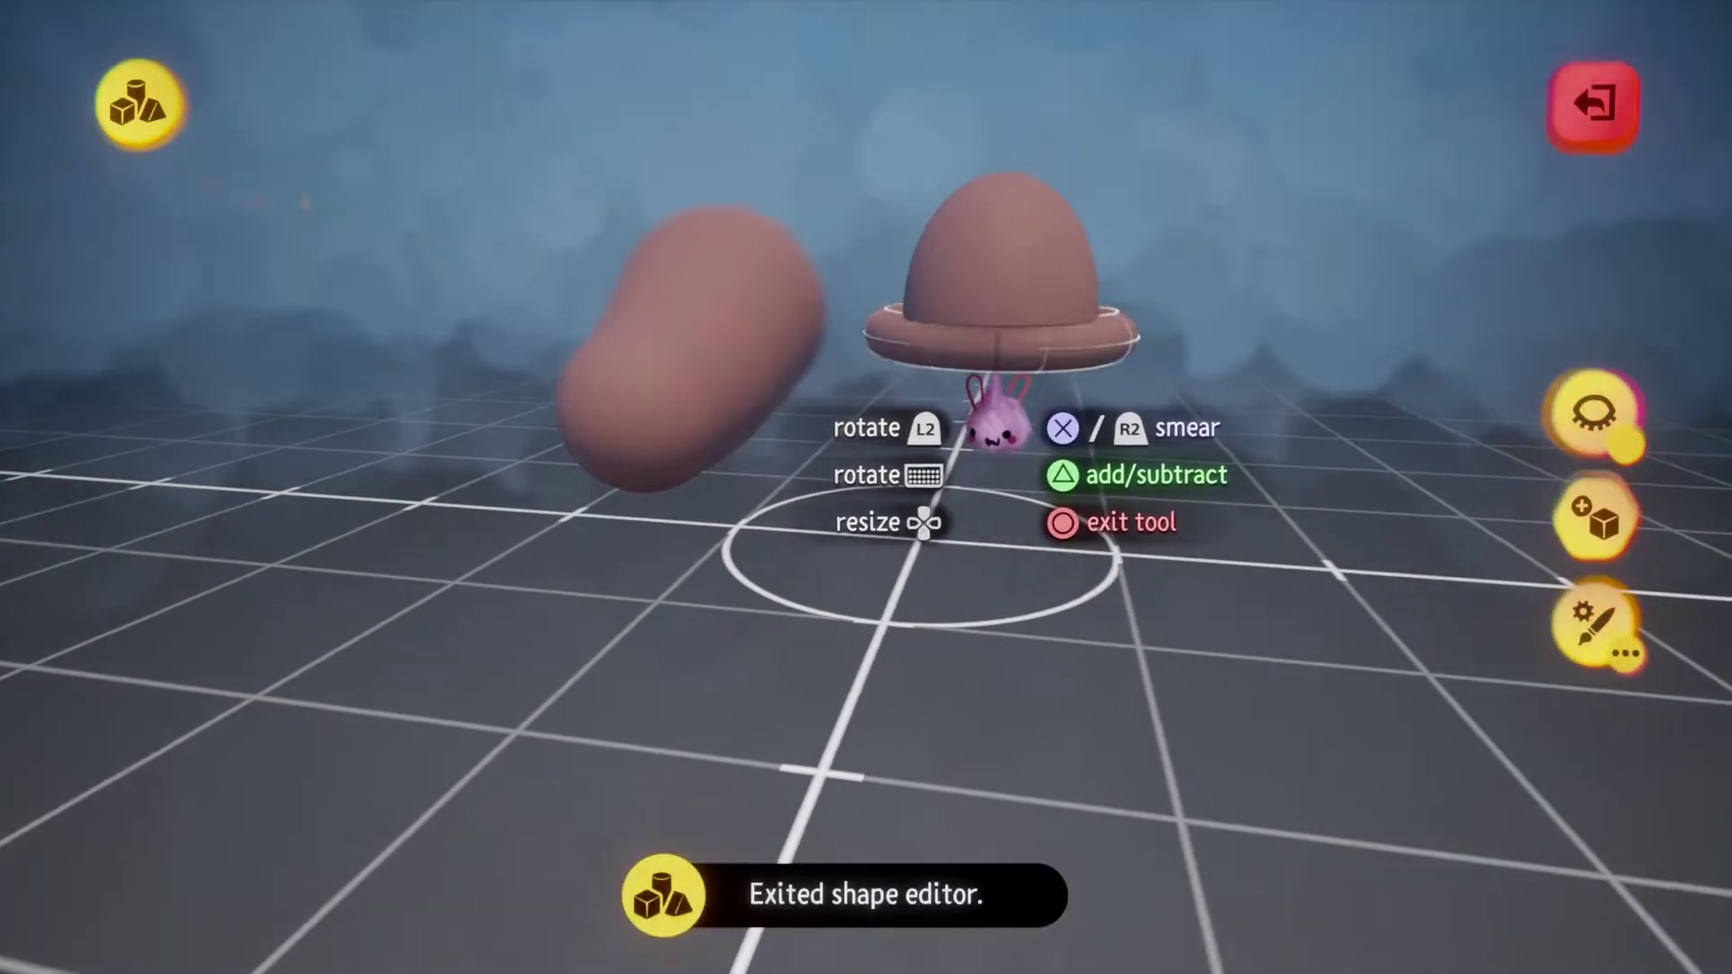
mouse_move(996, 423)
middle_down()
mouse_move(997, 469)
mouse_move(988, 451)
mouse_move(966, 464)
mouse_move(975, 424)
mouse_move(966, 560)
mouse_move(978, 444)
middle_up()
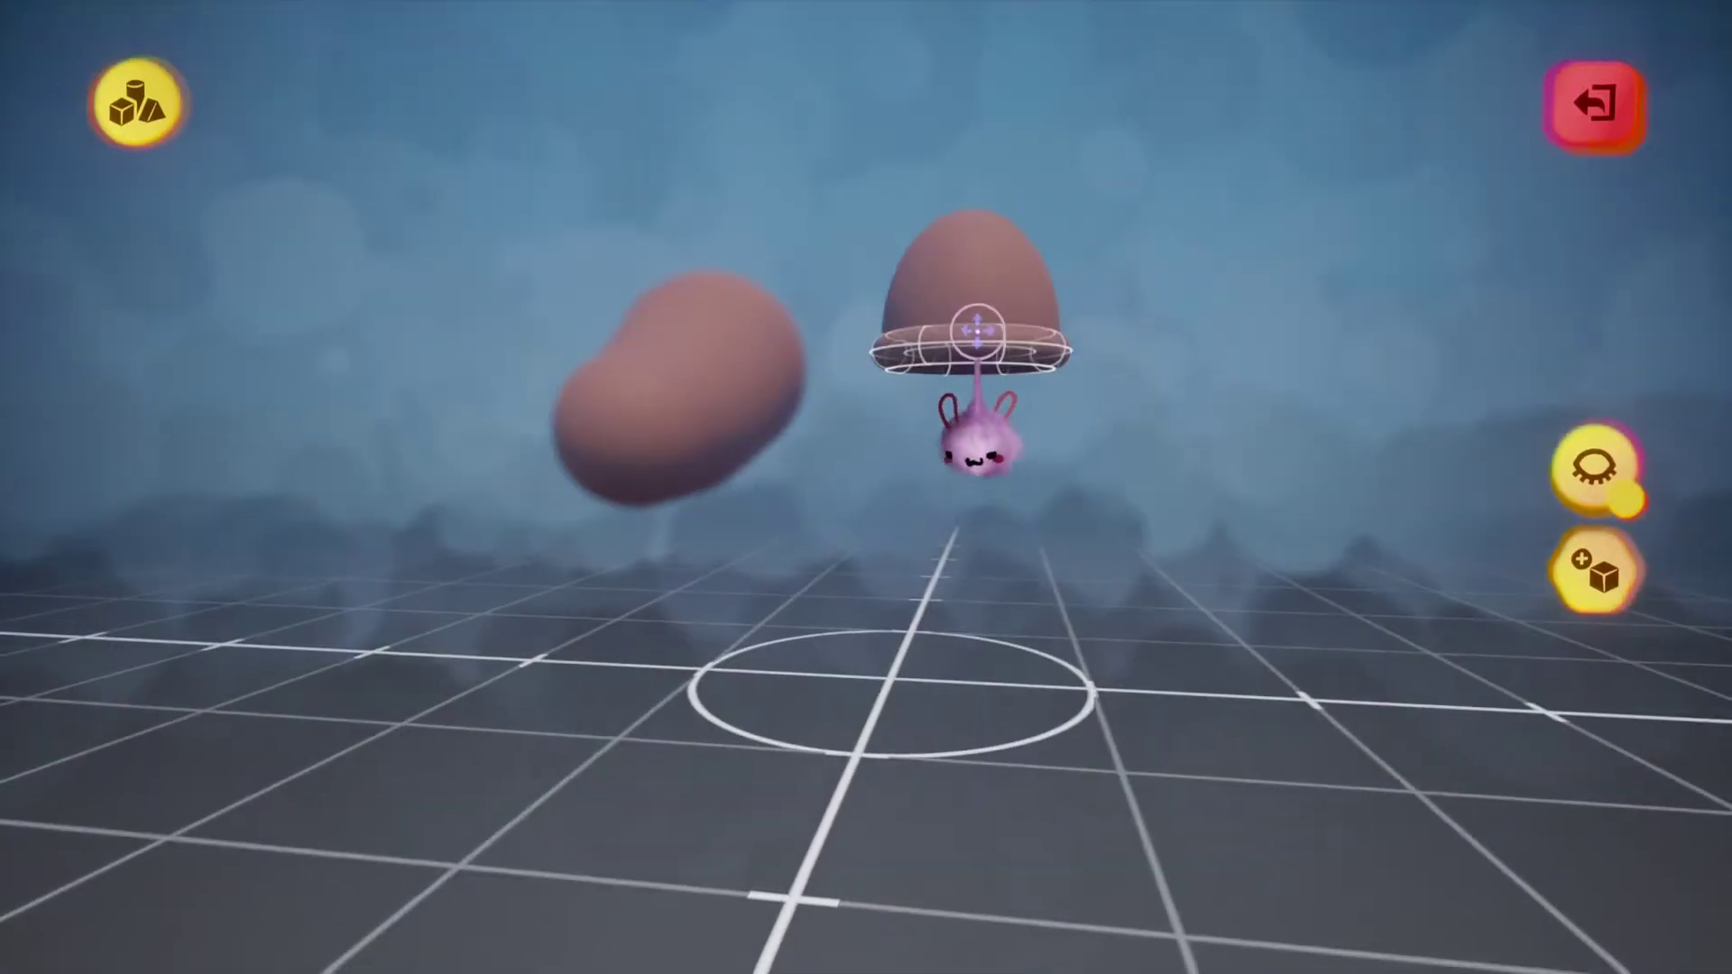
key(Escape)
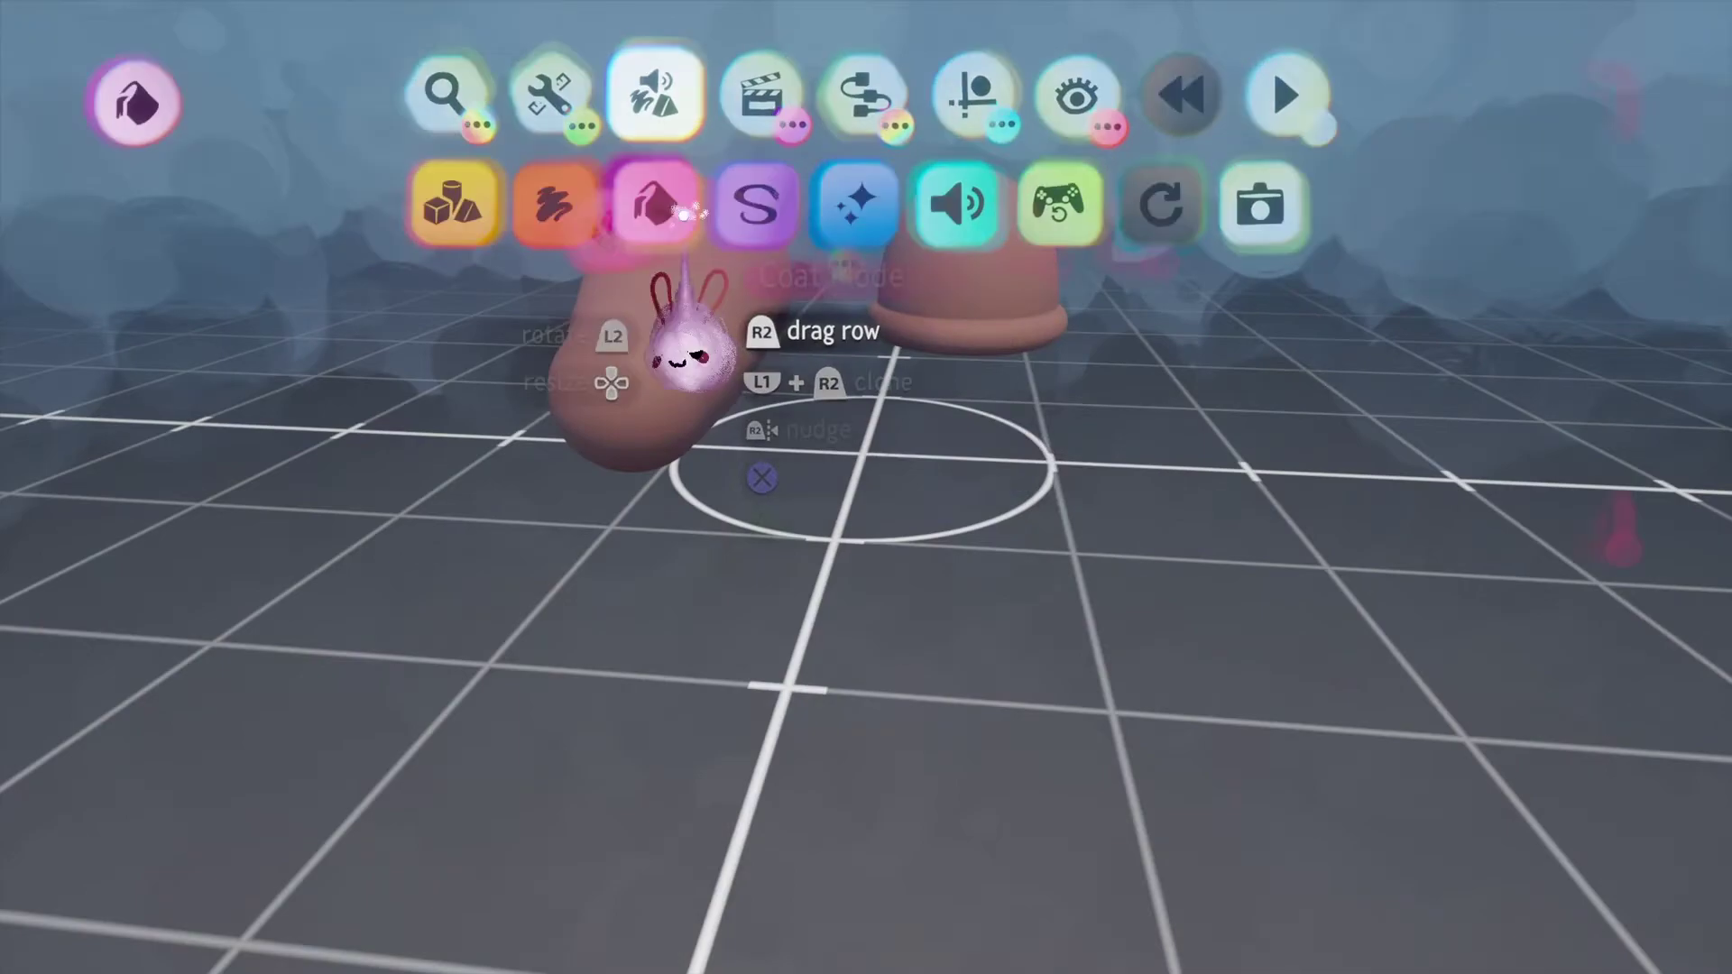
Briefly enter and exit Coat Mode, then sculpt a wedge-cut sphere below the dome.
click(683, 212)
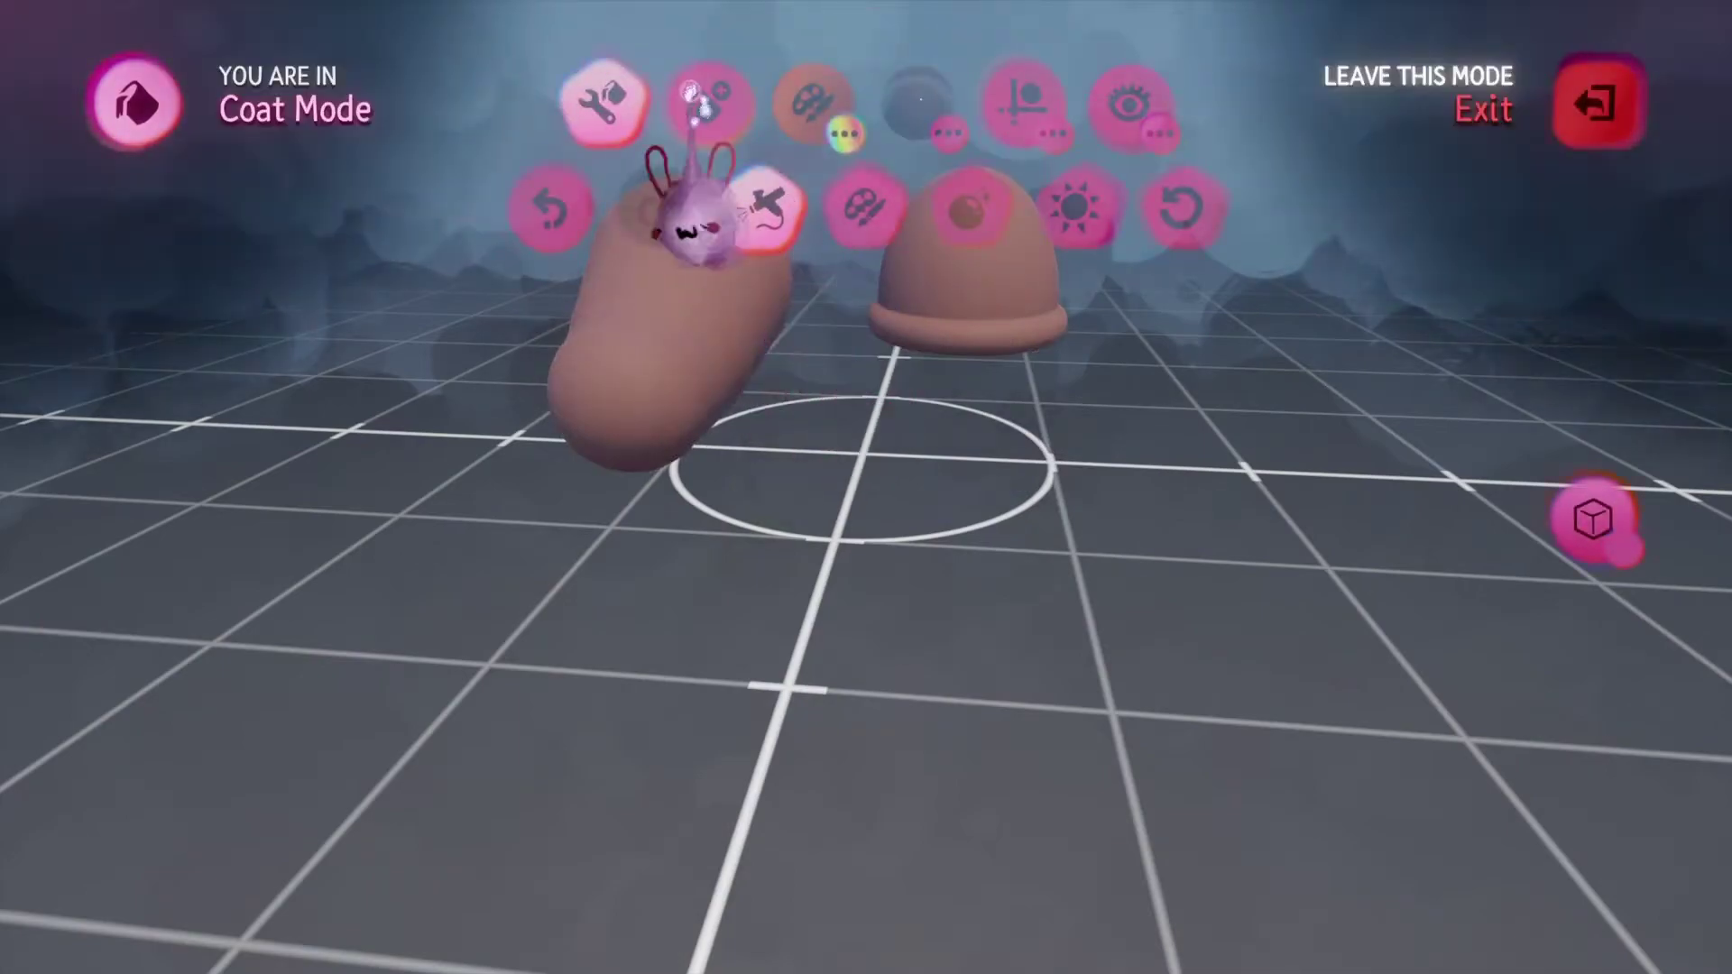
key(Escape)
click(451, 203)
mouse_move(1038, 658)
middle_down()
mouse_move(1037, 639)
mouse_move(1046, 651)
middle_up()
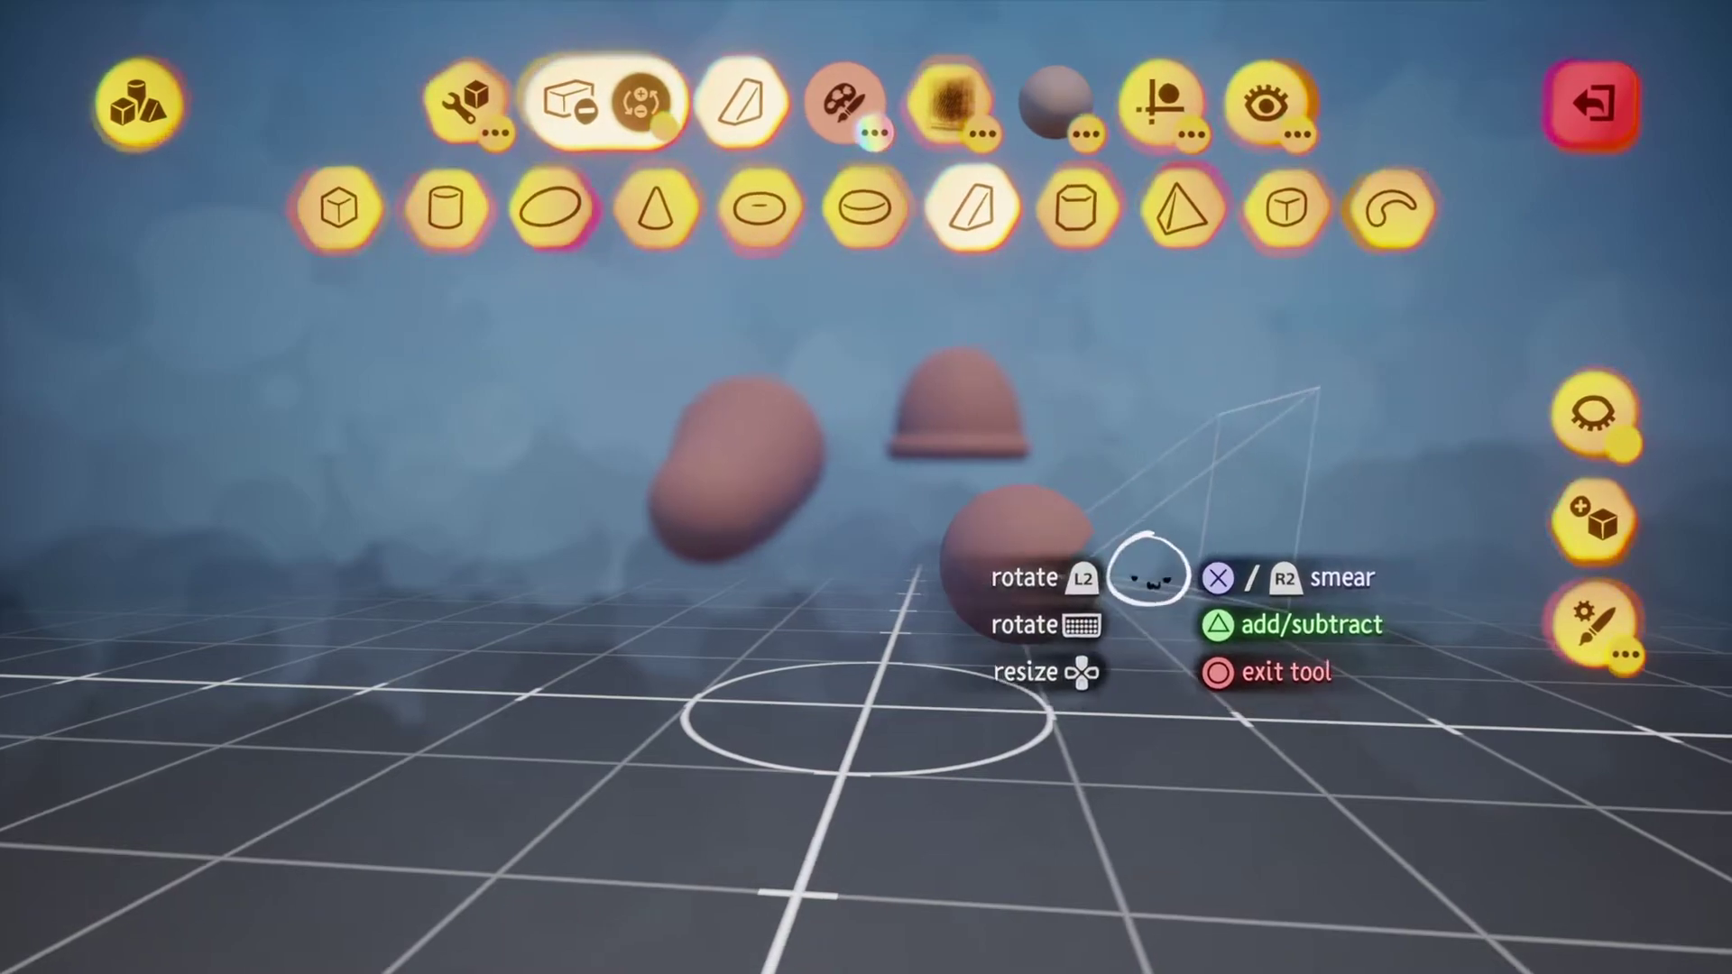
middle_drag(1154, 642, 1148, 541)
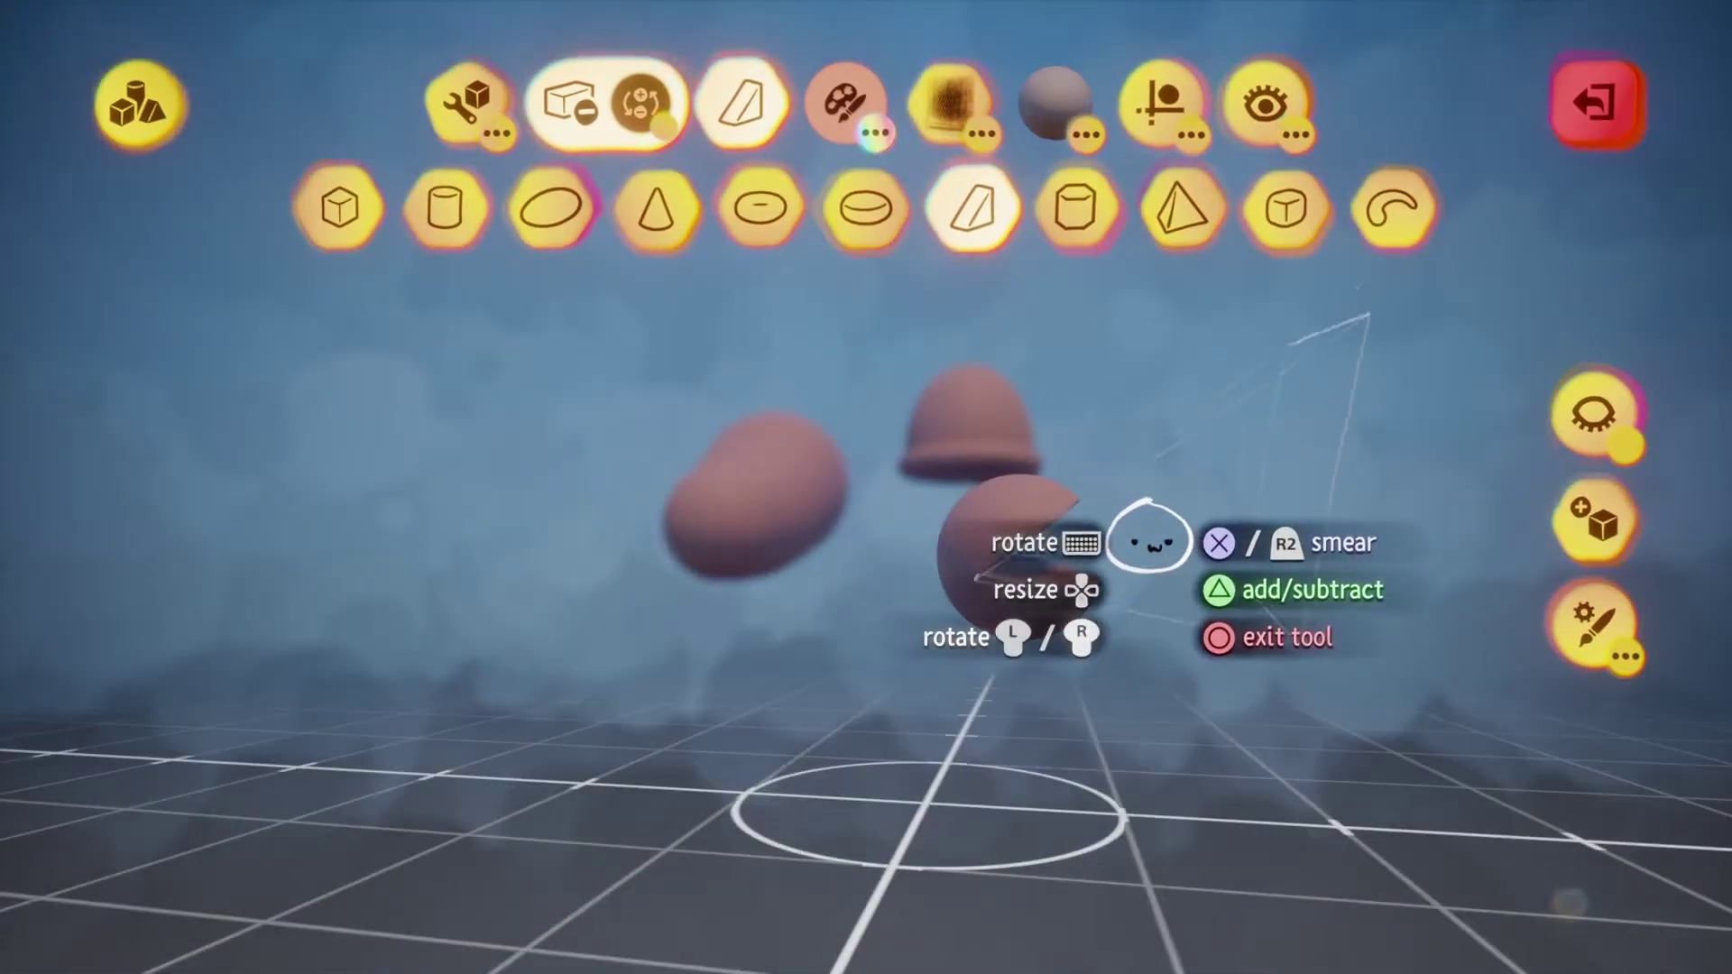
mouse_move(1180, 579)
middle_down()
mouse_move(1163, 580)
mouse_move(1194, 583)
middle_up()
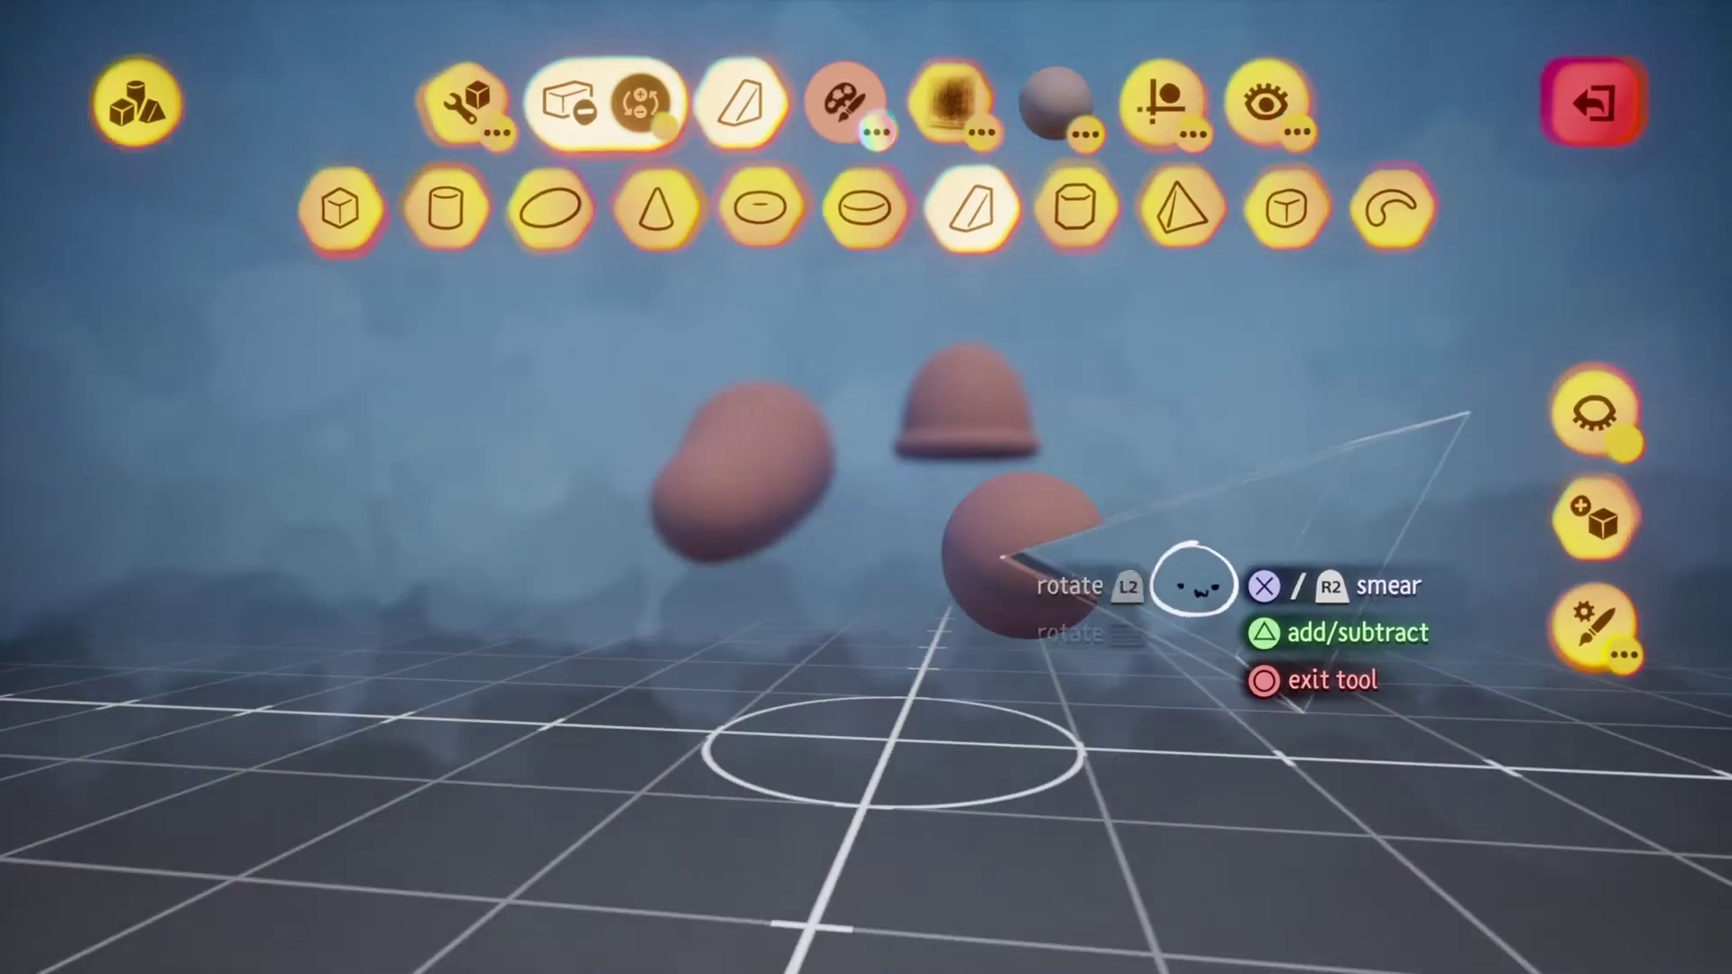
key(Escape)
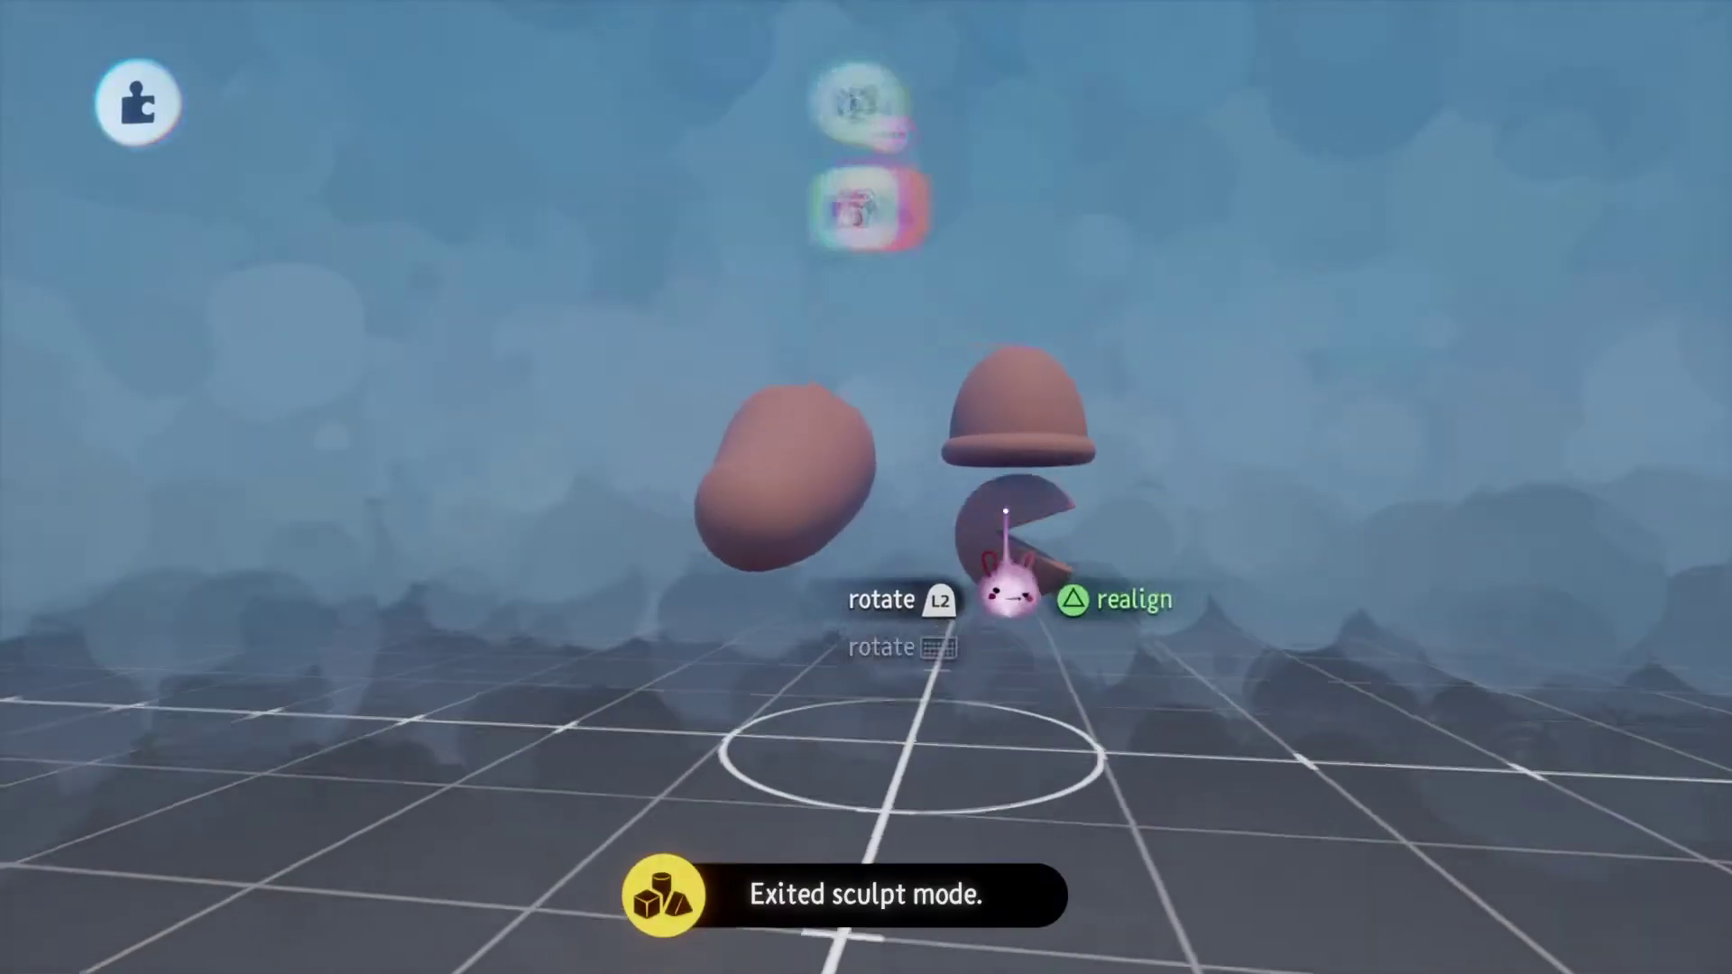
Clone the pac-man eye piece and set the copy on the other side of the head.
mouse_move(1010, 581)
middle_down()
mouse_move(1013, 603)
mouse_move(1008, 525)
mouse_move(974, 491)
mouse_move(964, 523)
middle_up()
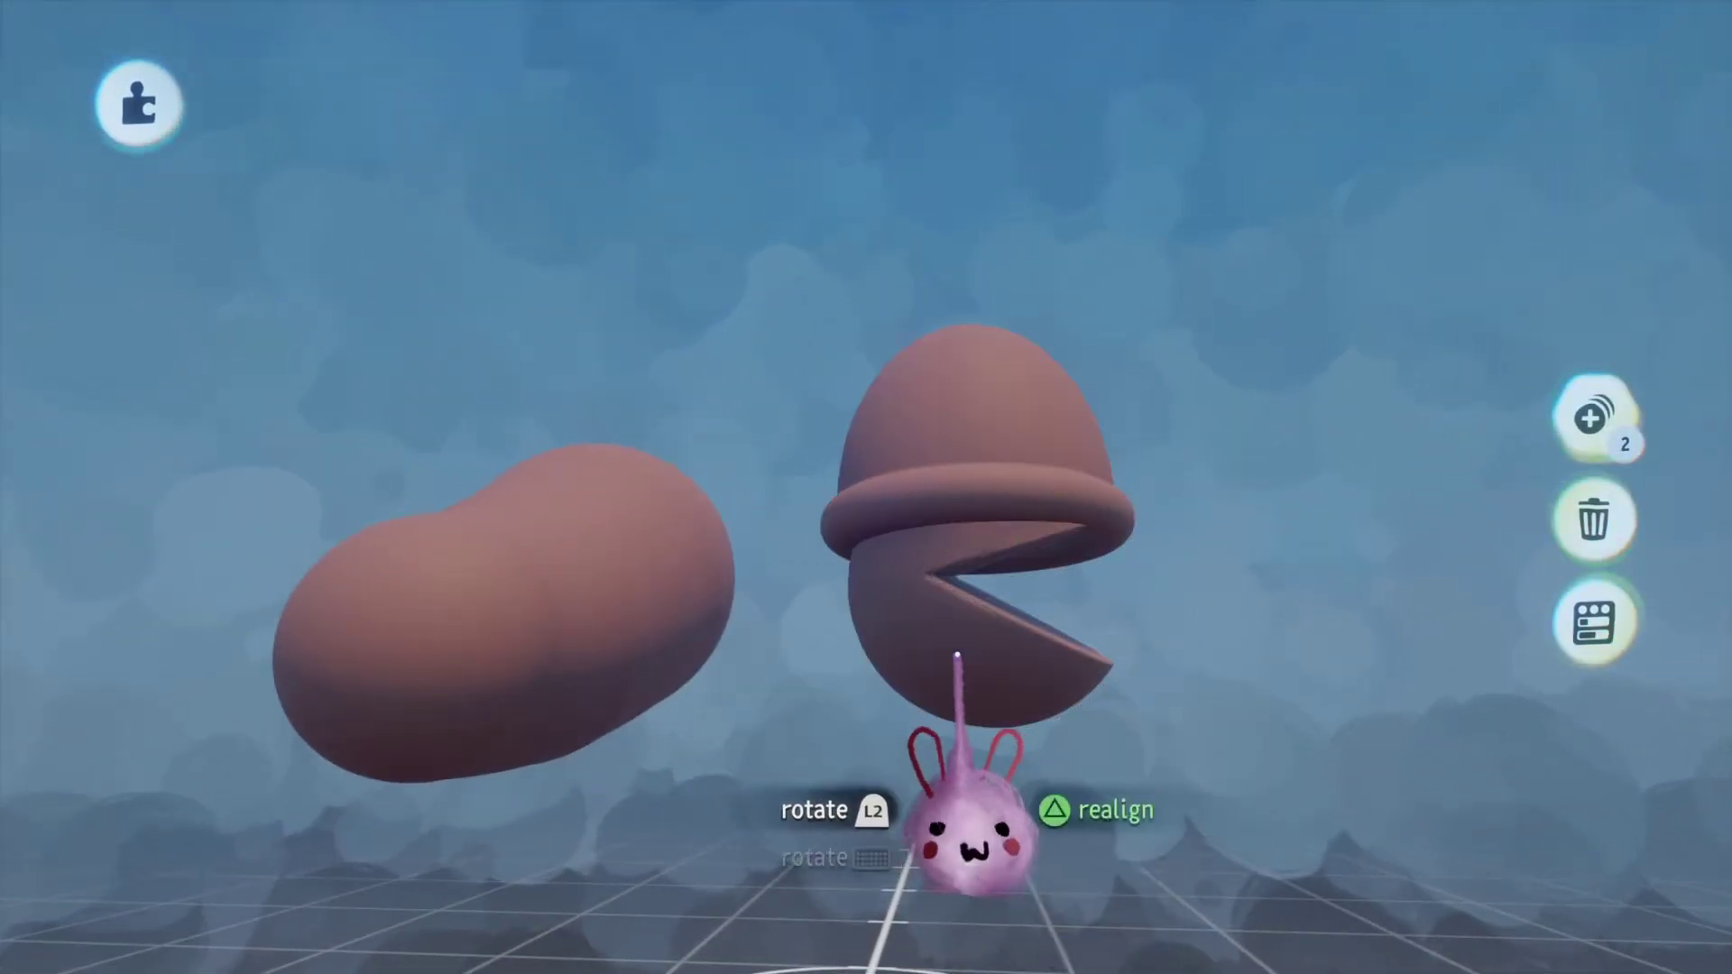
mouse_move(956, 656)
mouse_down()
mouse_move(816, 571)
mouse_move(857, 628)
mouse_up()
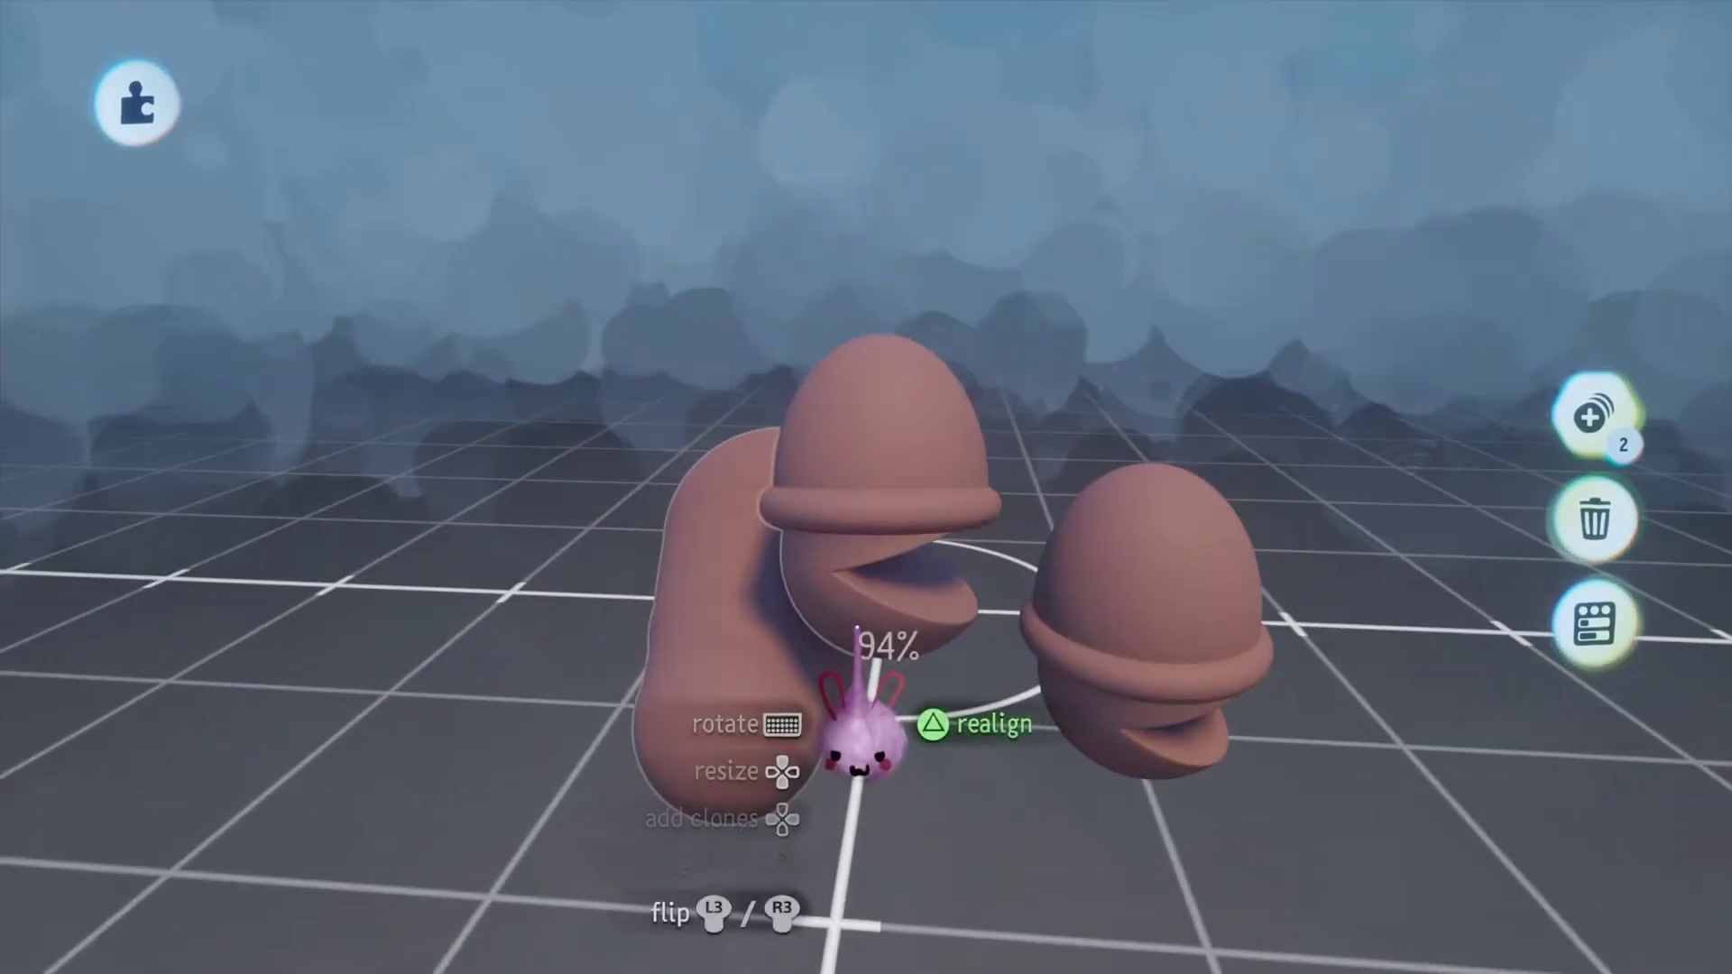
mouse_move(857, 722)
mouse_down()
mouse_move(873, 707)
mouse_move(851, 757)
mouse_move(873, 719)
mouse_move(844, 721)
mouse_move(866, 719)
mouse_move(862, 687)
mouse_up()
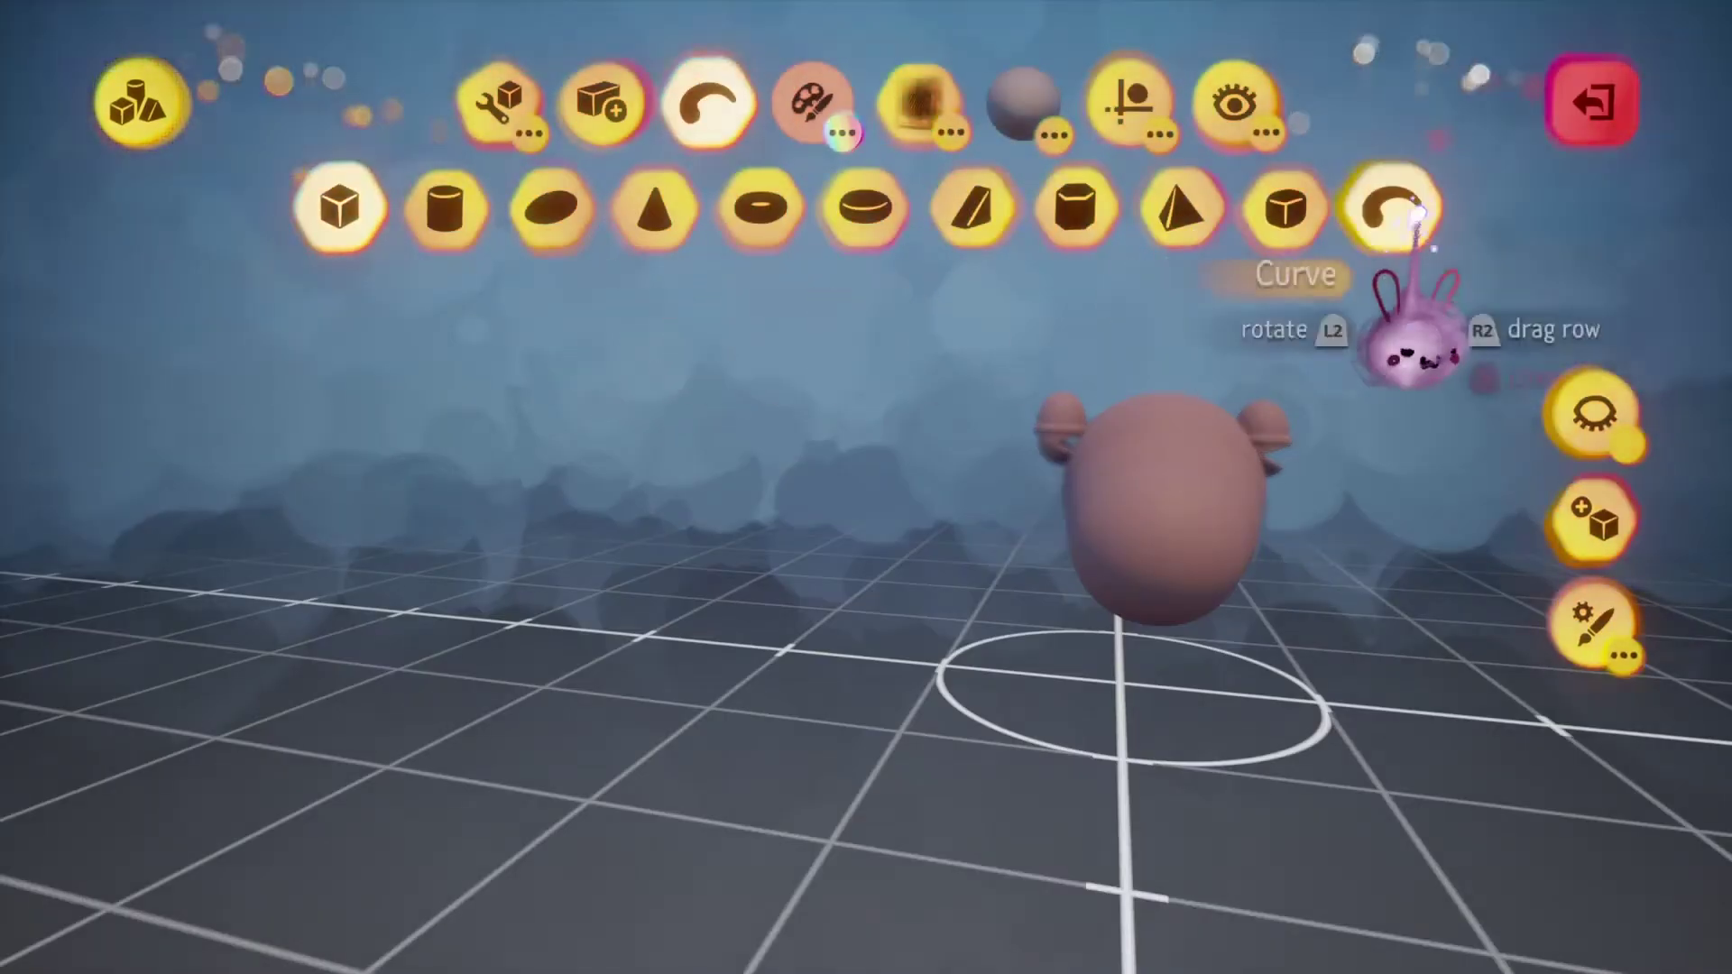
click(1392, 207)
Draw a thin arched Curve tube across the face as the upper lip.
mouse_move(993, 456)
mouse_down()
mouse_move(754, 460)
mouse_move(897, 715)
mouse_move(896, 337)
mouse_move(1024, 451)
mouse_move(1105, 724)
mouse_up()
key(Down)
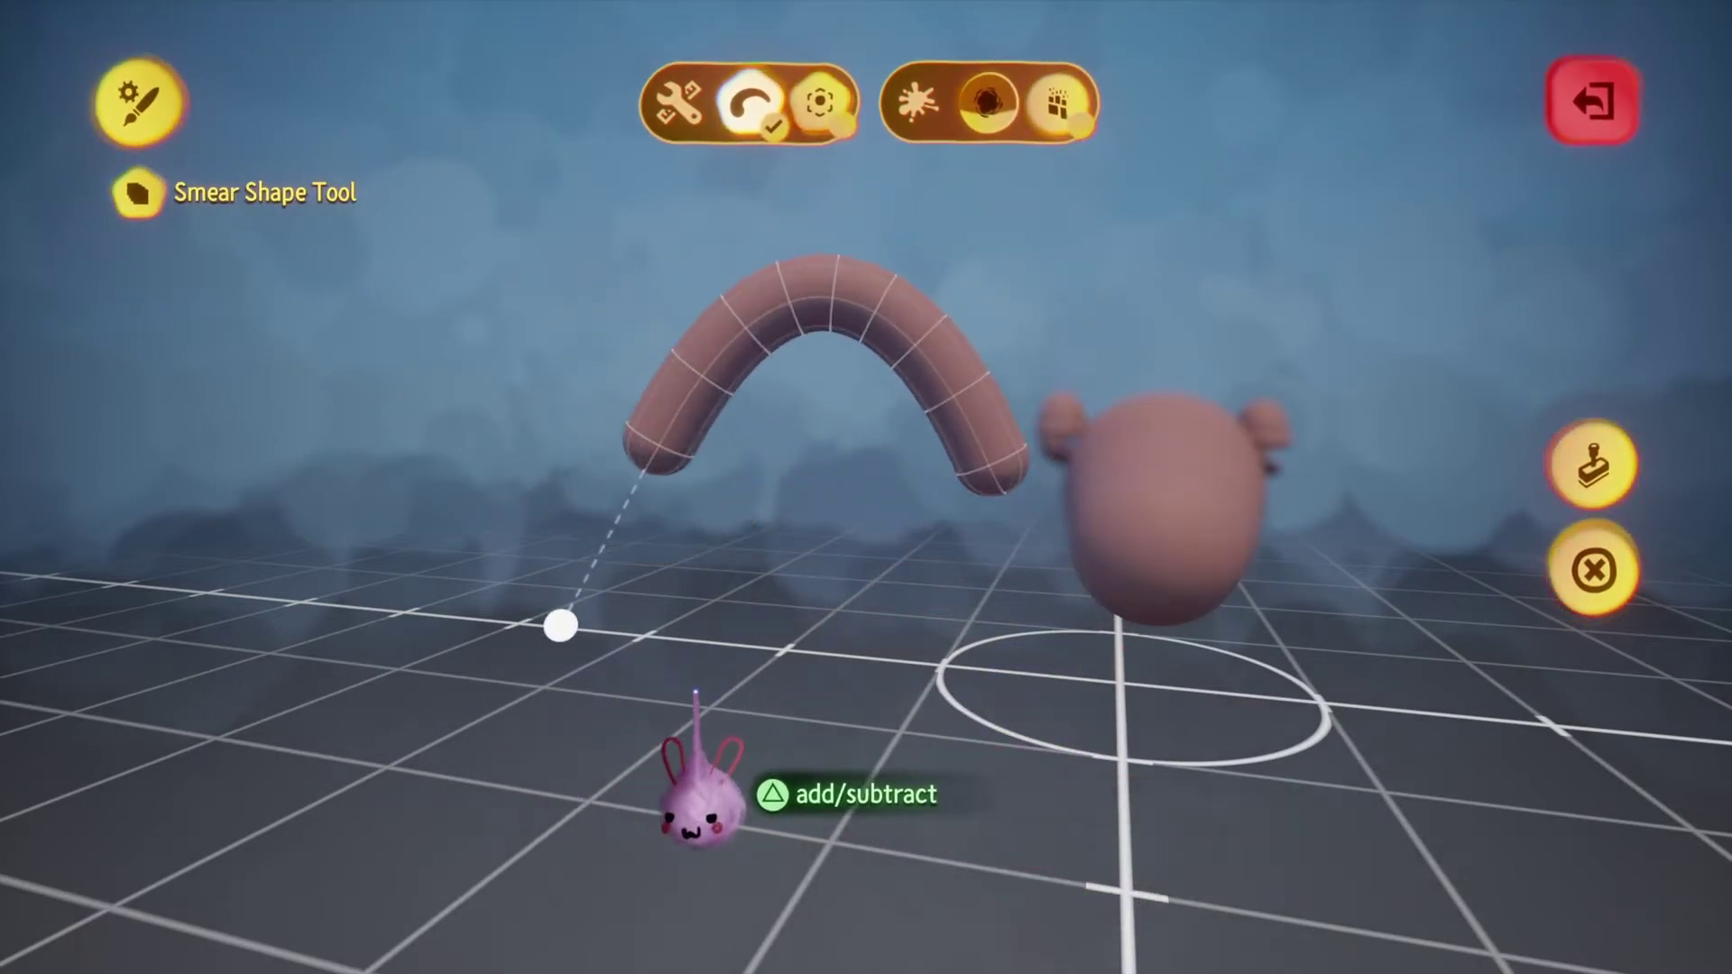
key(Escape)
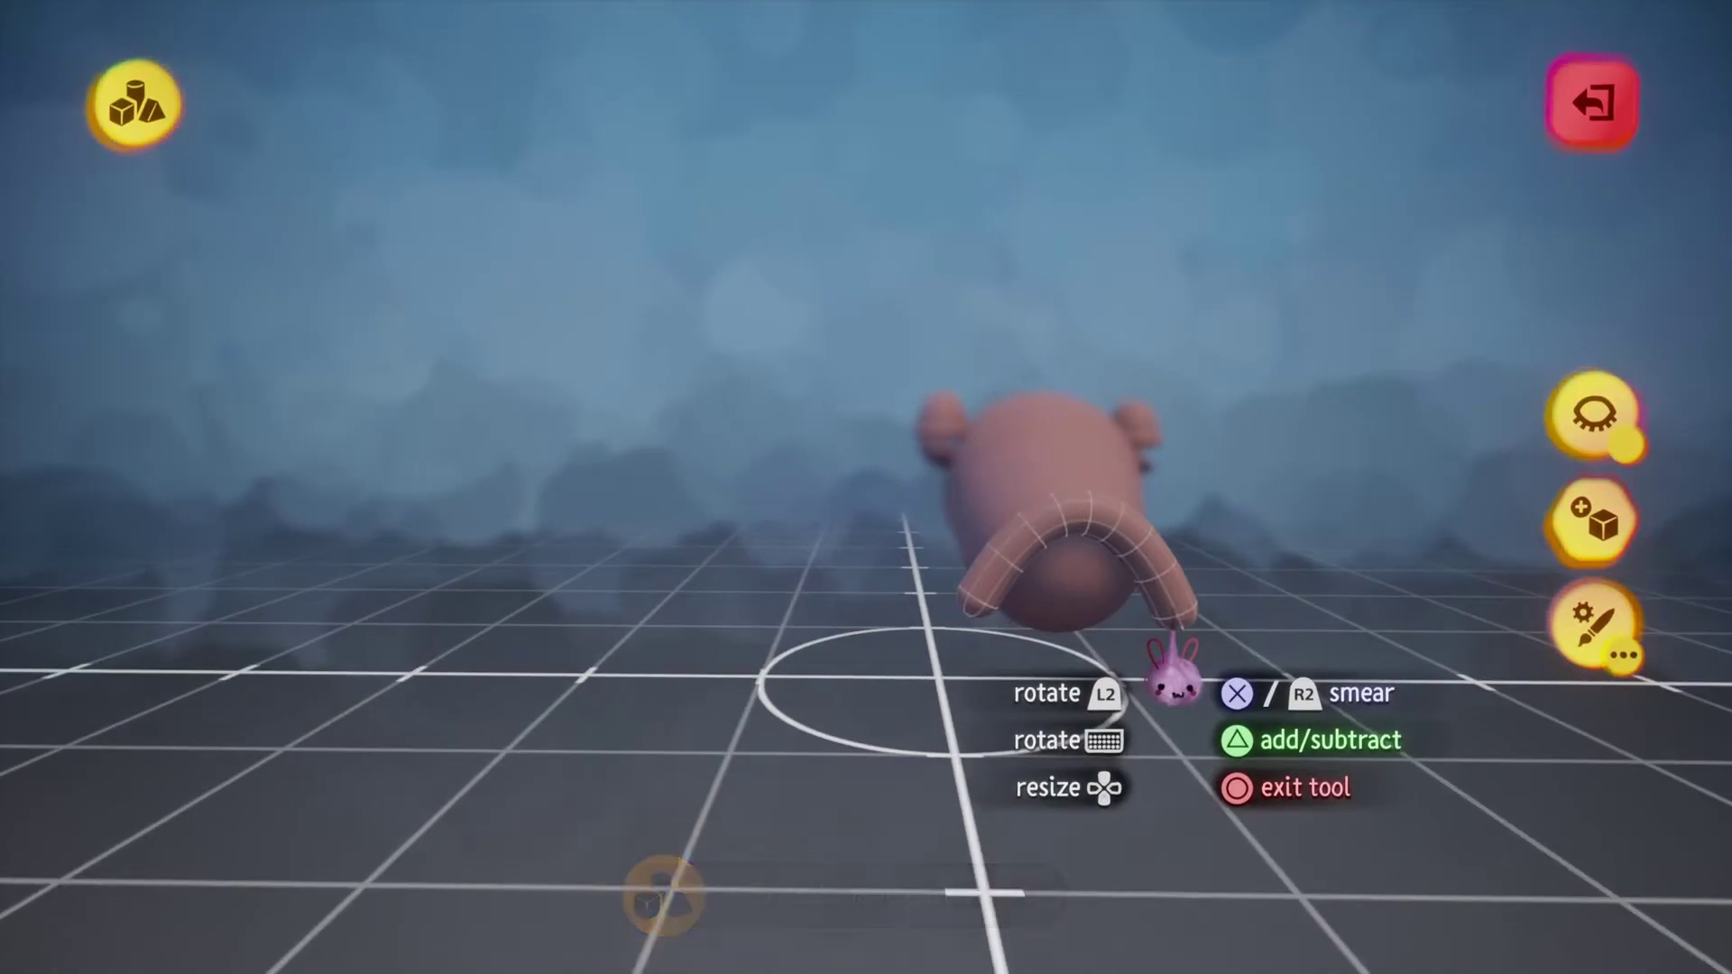
middle_drag(1172, 686, 1150, 777)
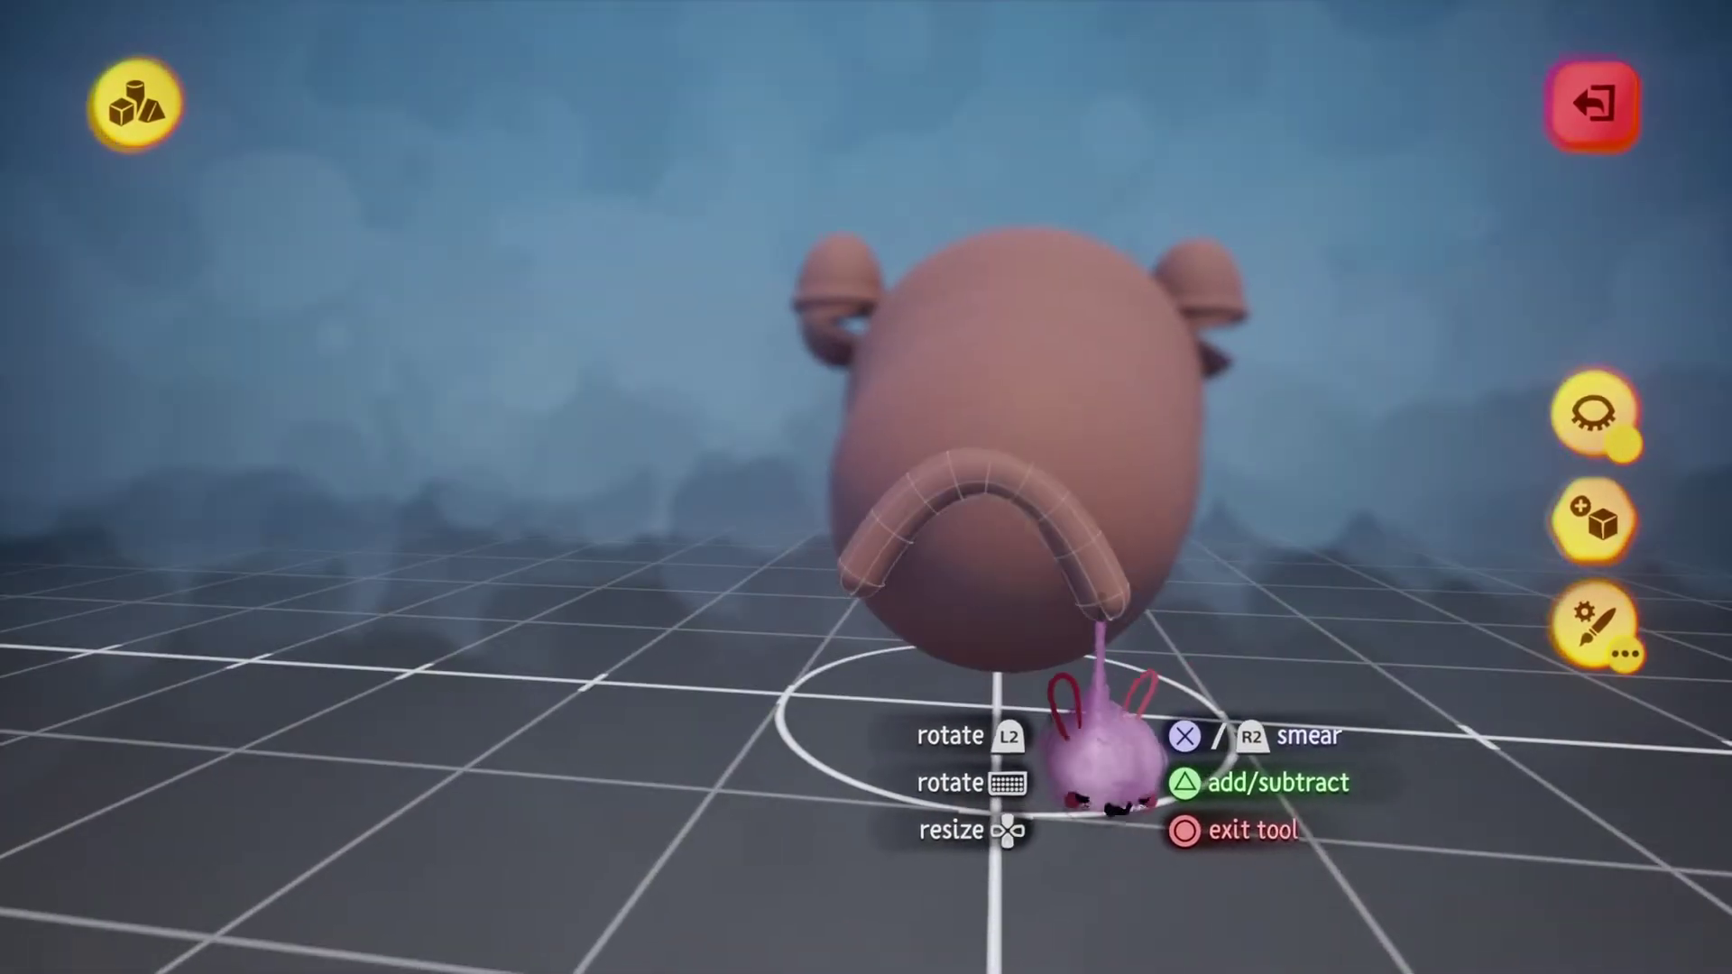
middle_drag(1103, 757, 1136, 722)
Bend a second Curve into a wide lower-lip band beneath the arch.
key(Escape)
key(Escape)
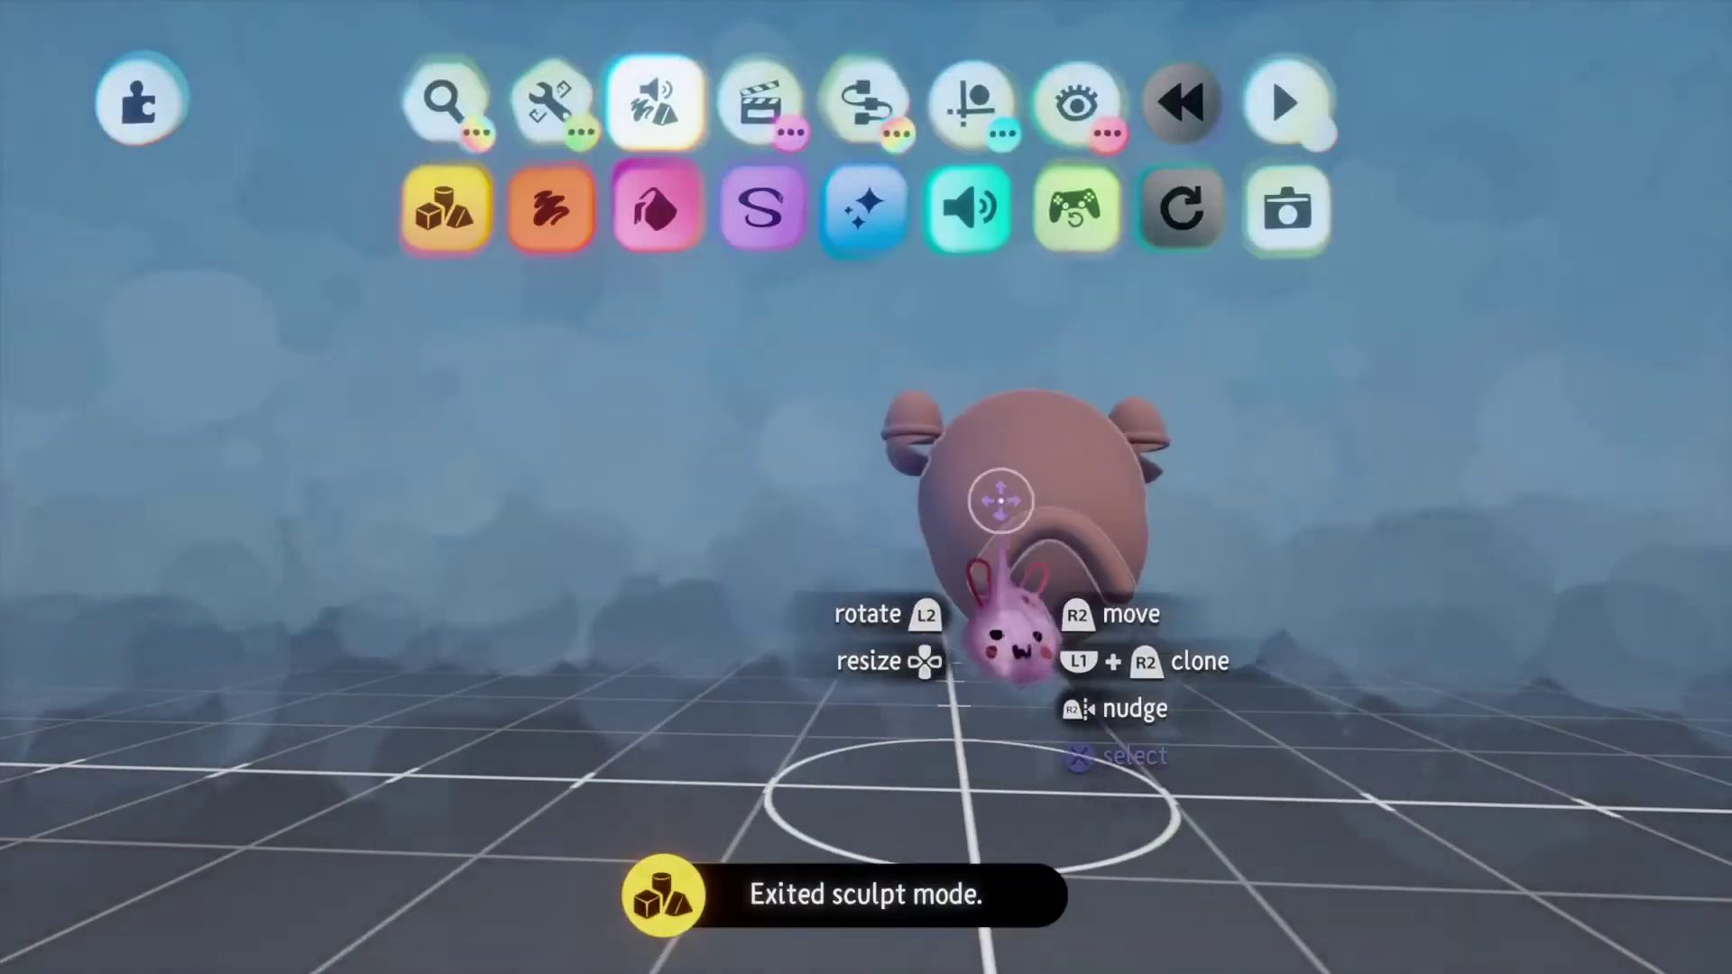
mouse_move(998, 495)
mouse_down()
mouse_move(484, 367)
mouse_move(1226, 410)
mouse_up()
click(1288, 484)
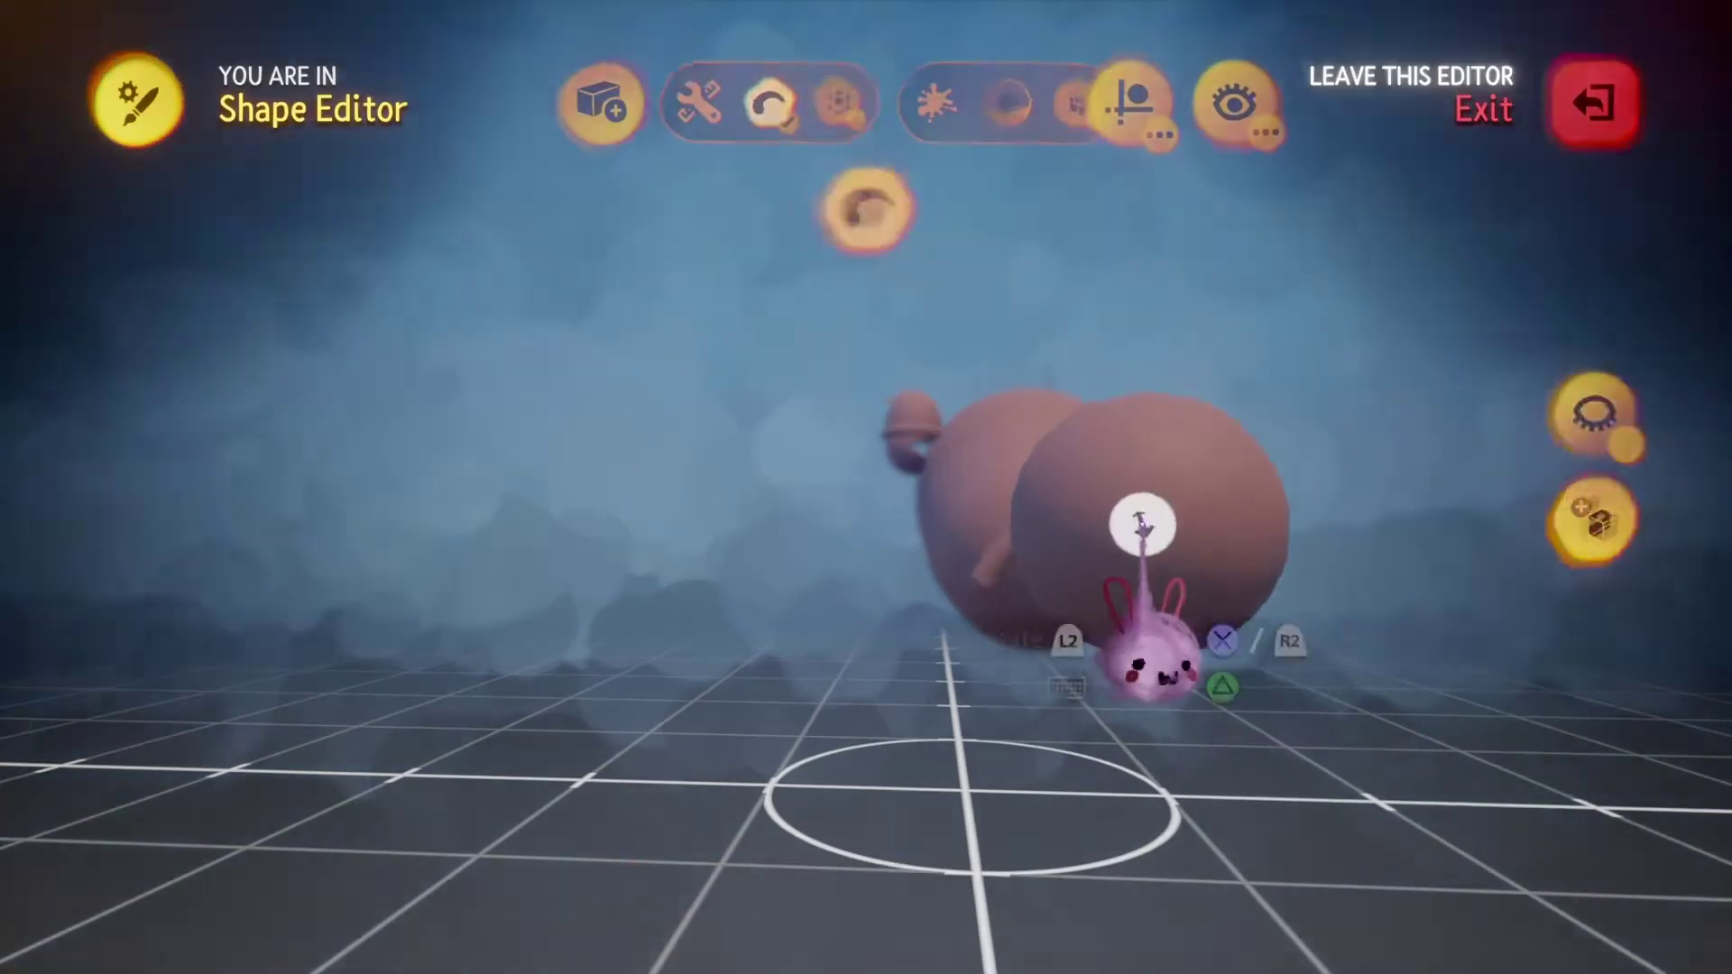
drag(1172, 460, 1139, 508)
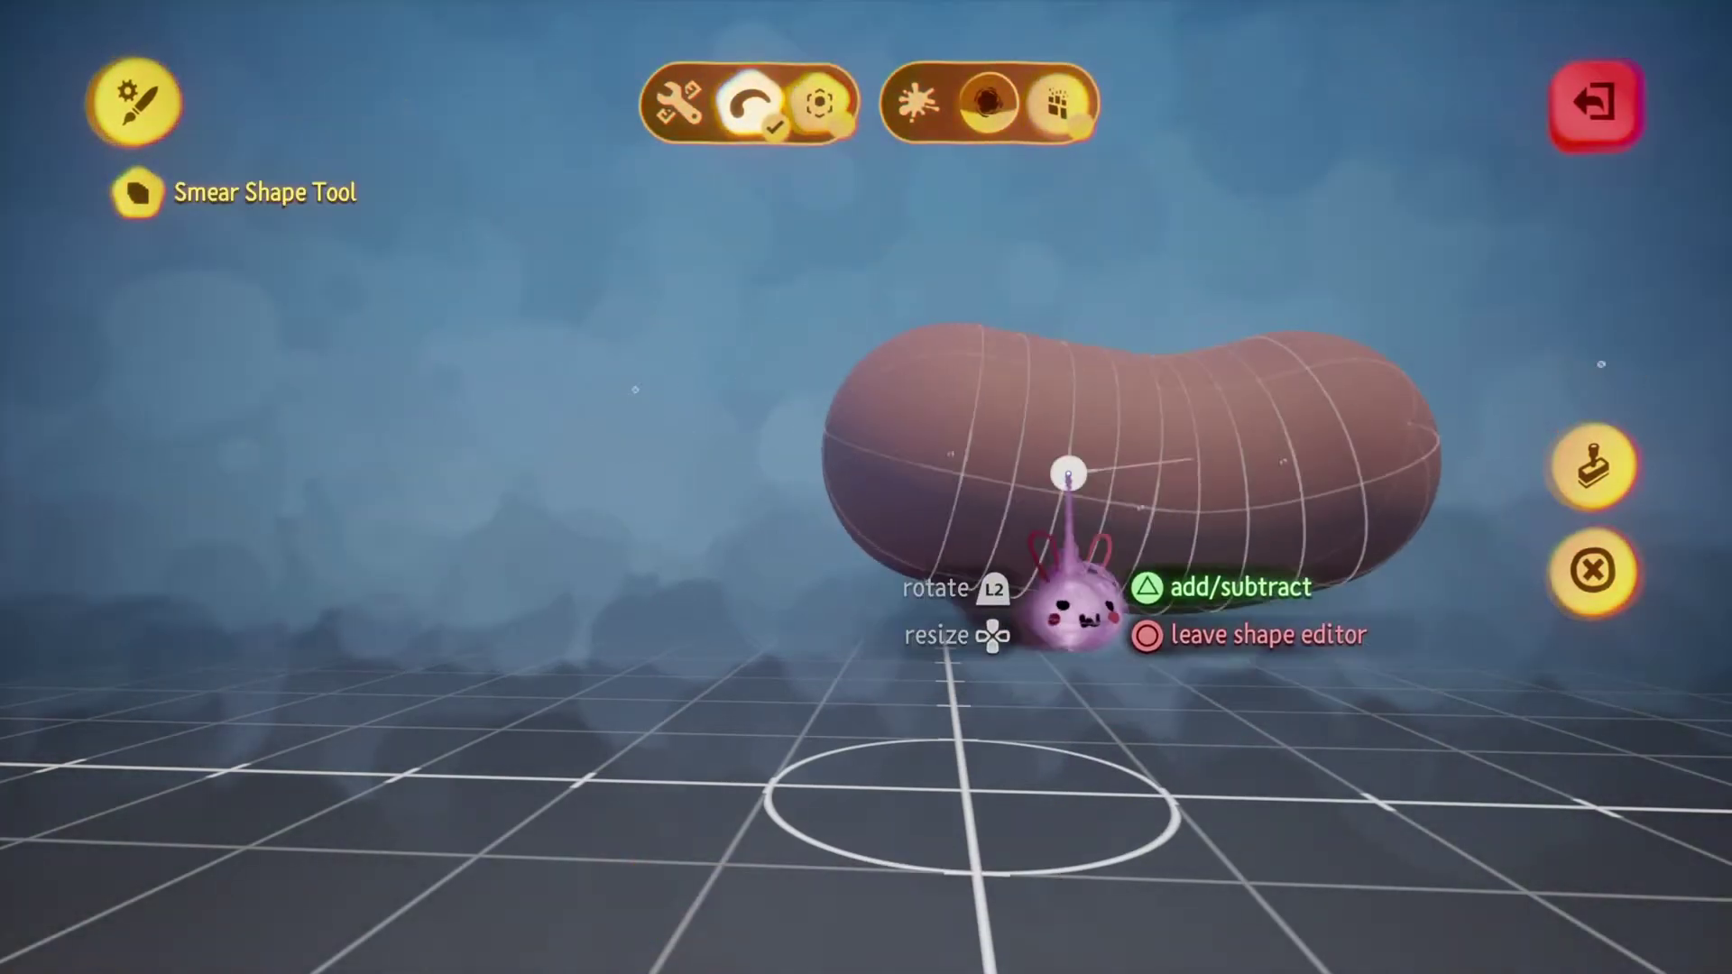
mouse_move(965, 599)
mouse_down()
mouse_move(632, 431)
mouse_move(758, 442)
mouse_up()
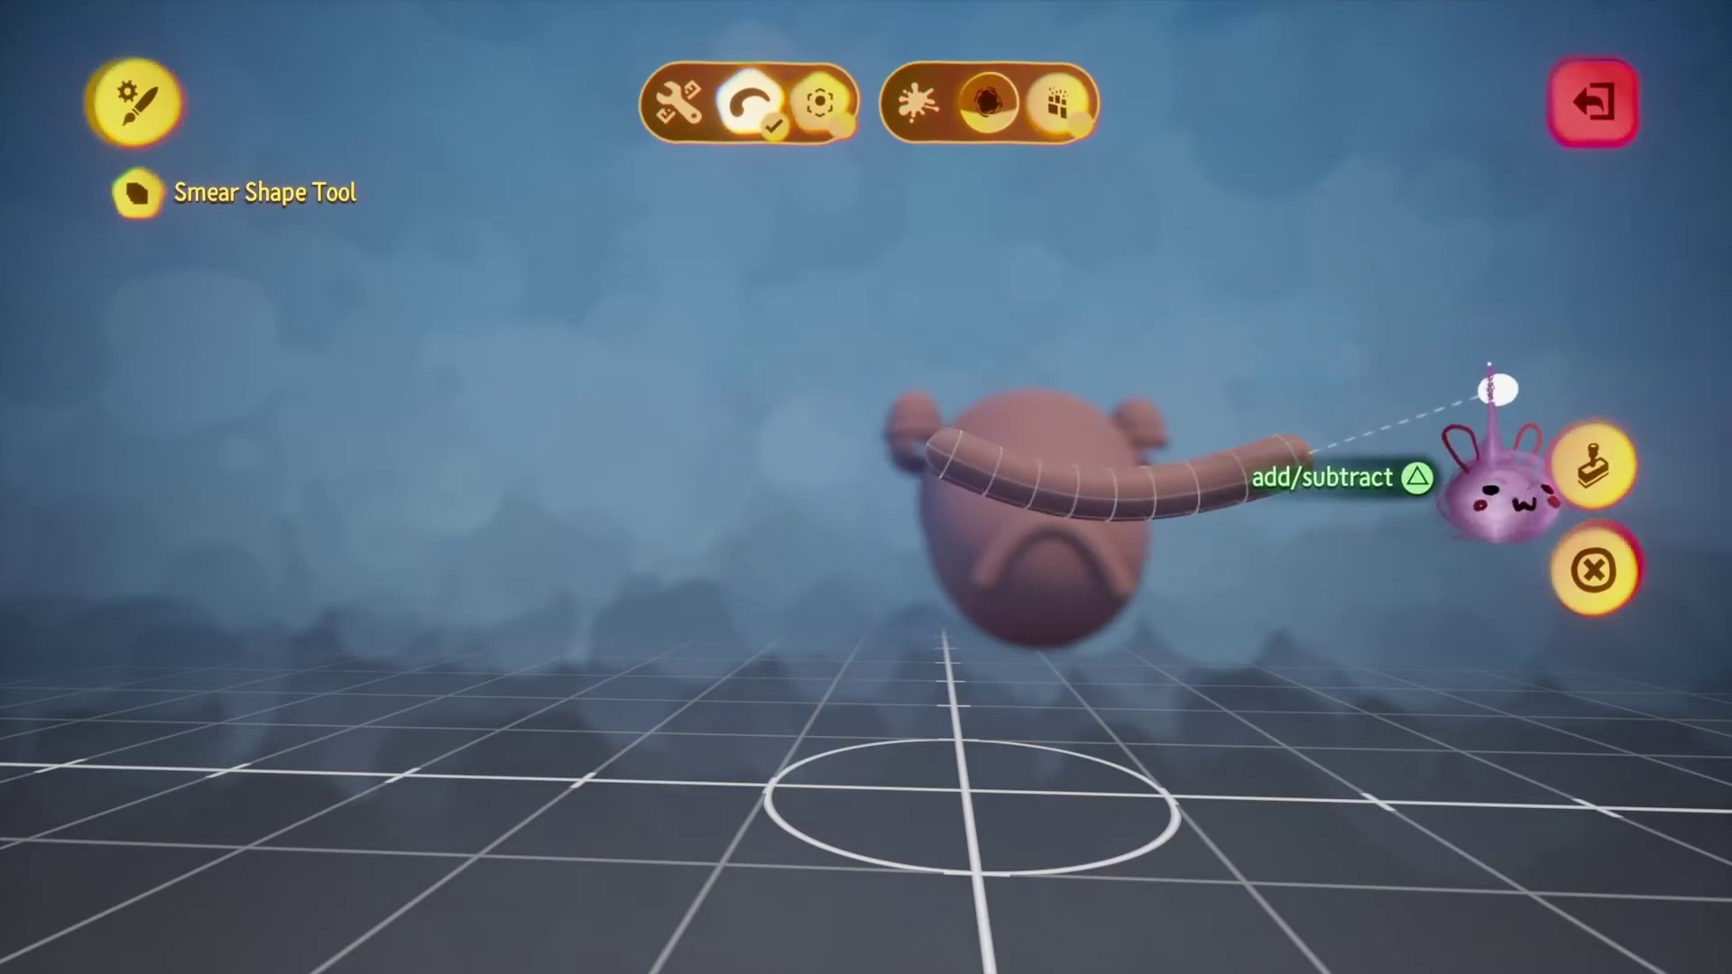
key(Escape)
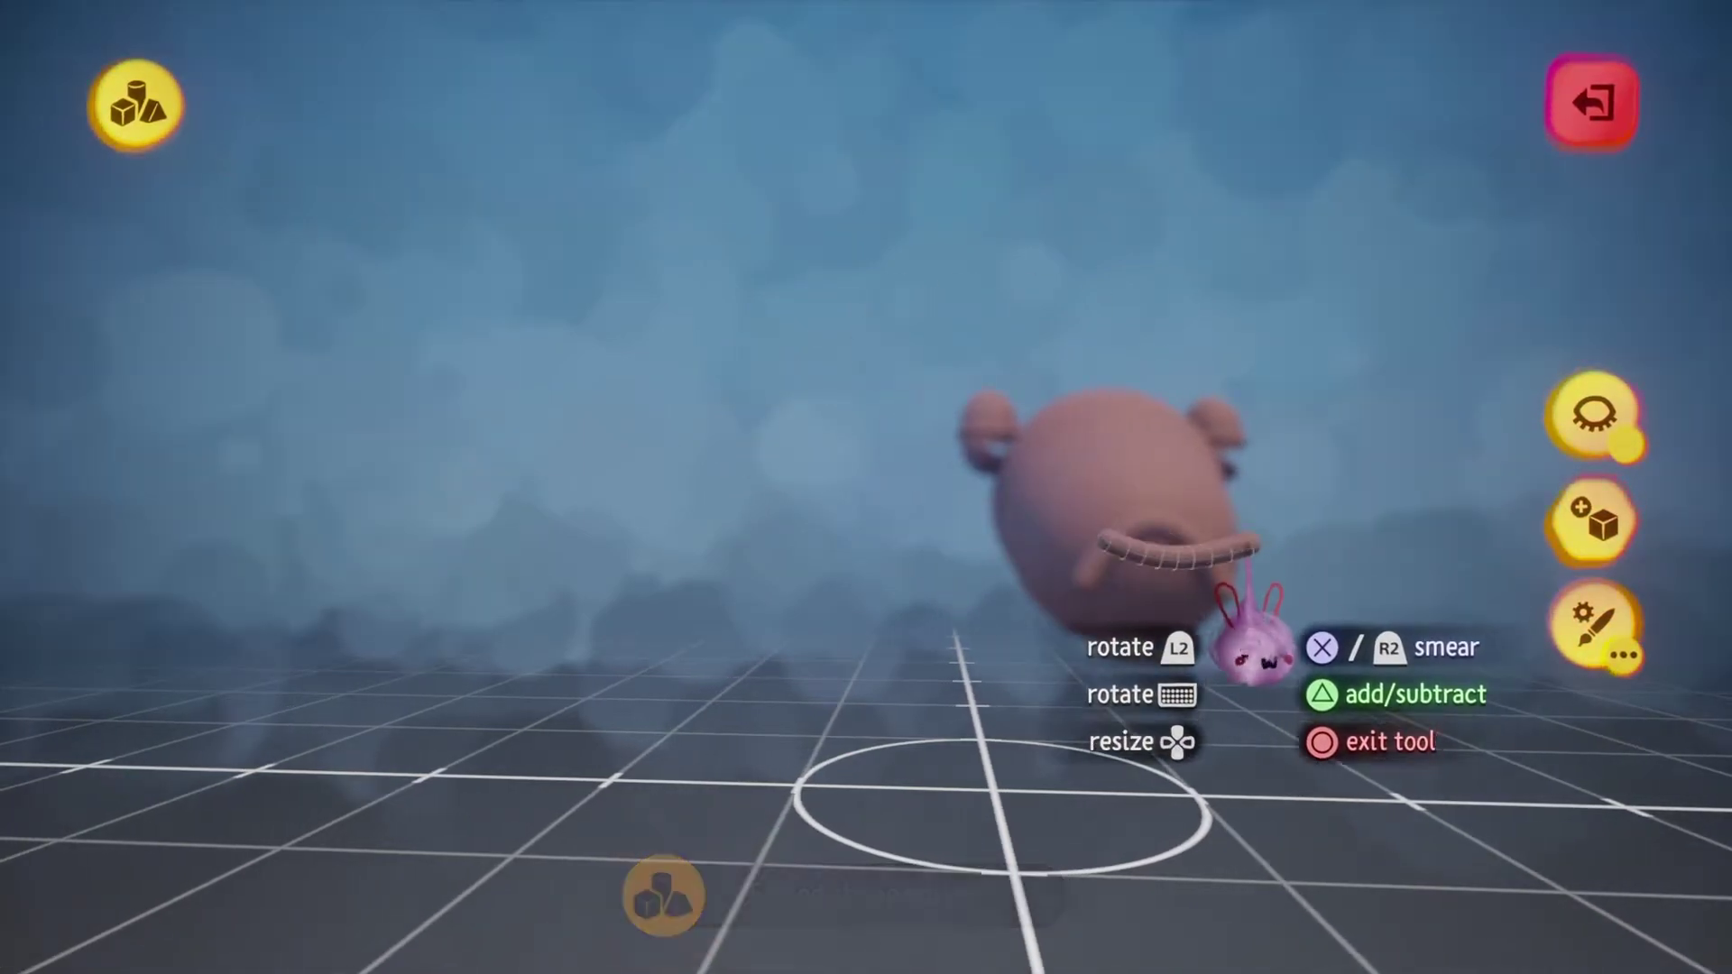
scroll(1249, 693, up, 5)
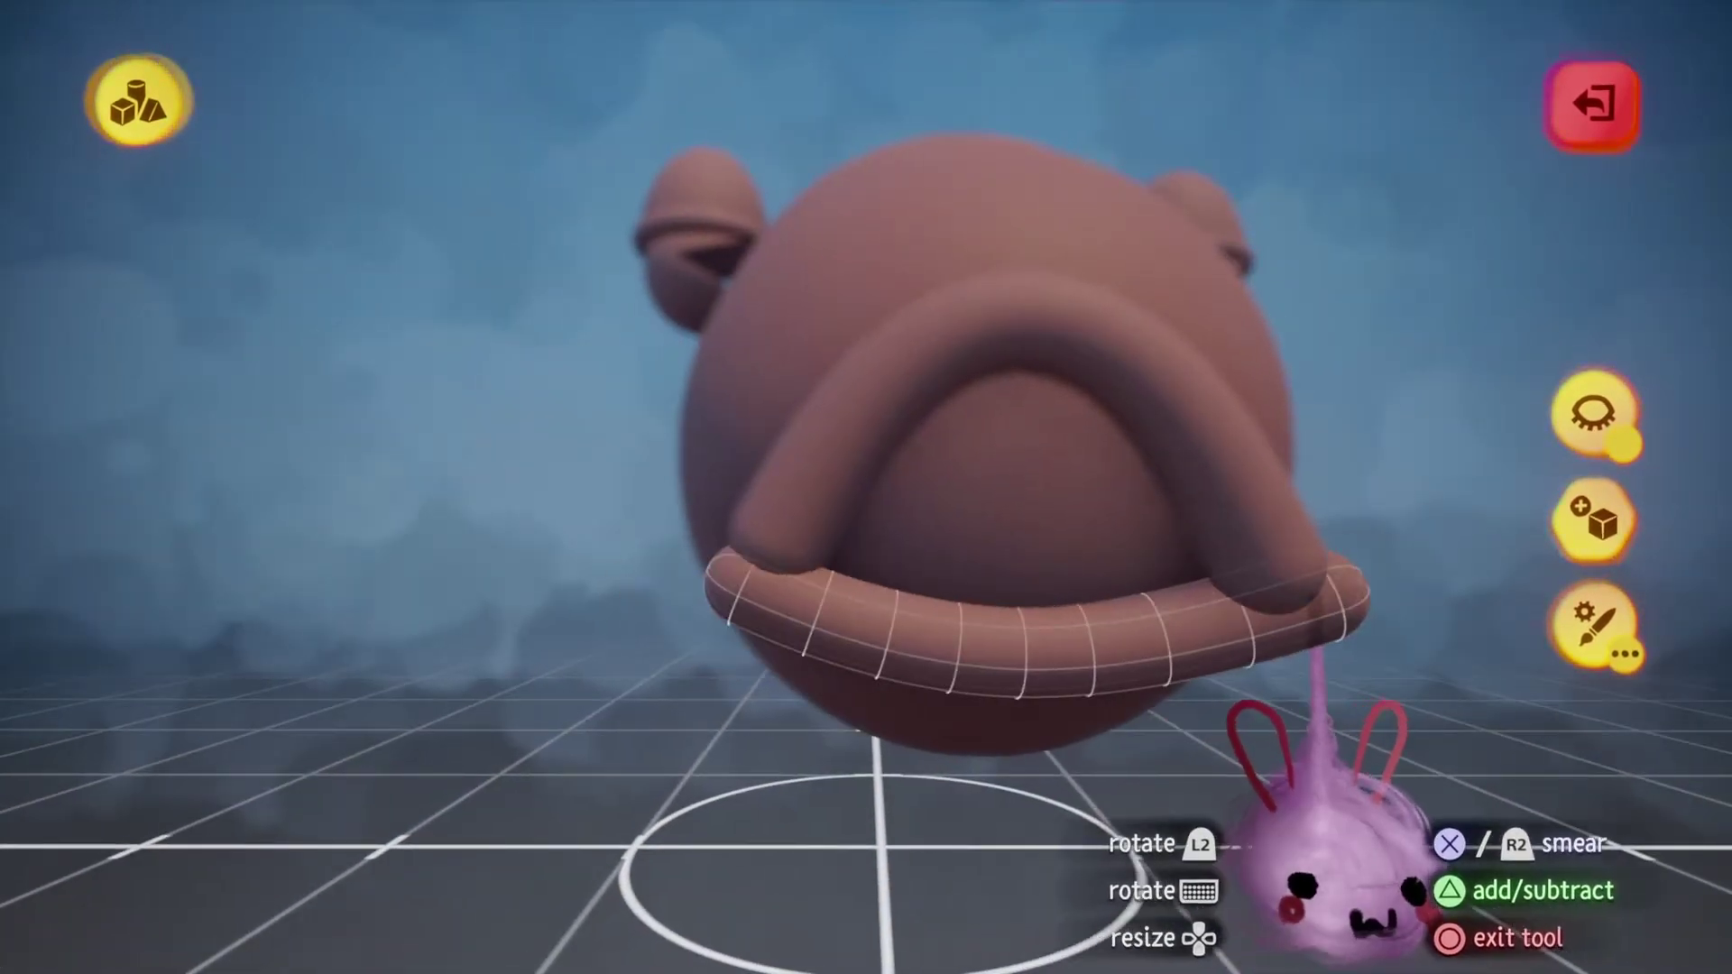
mouse_move(1334, 658)
middle_down()
mouse_move(1314, 580)
mouse_move(1319, 600)
middle_up()
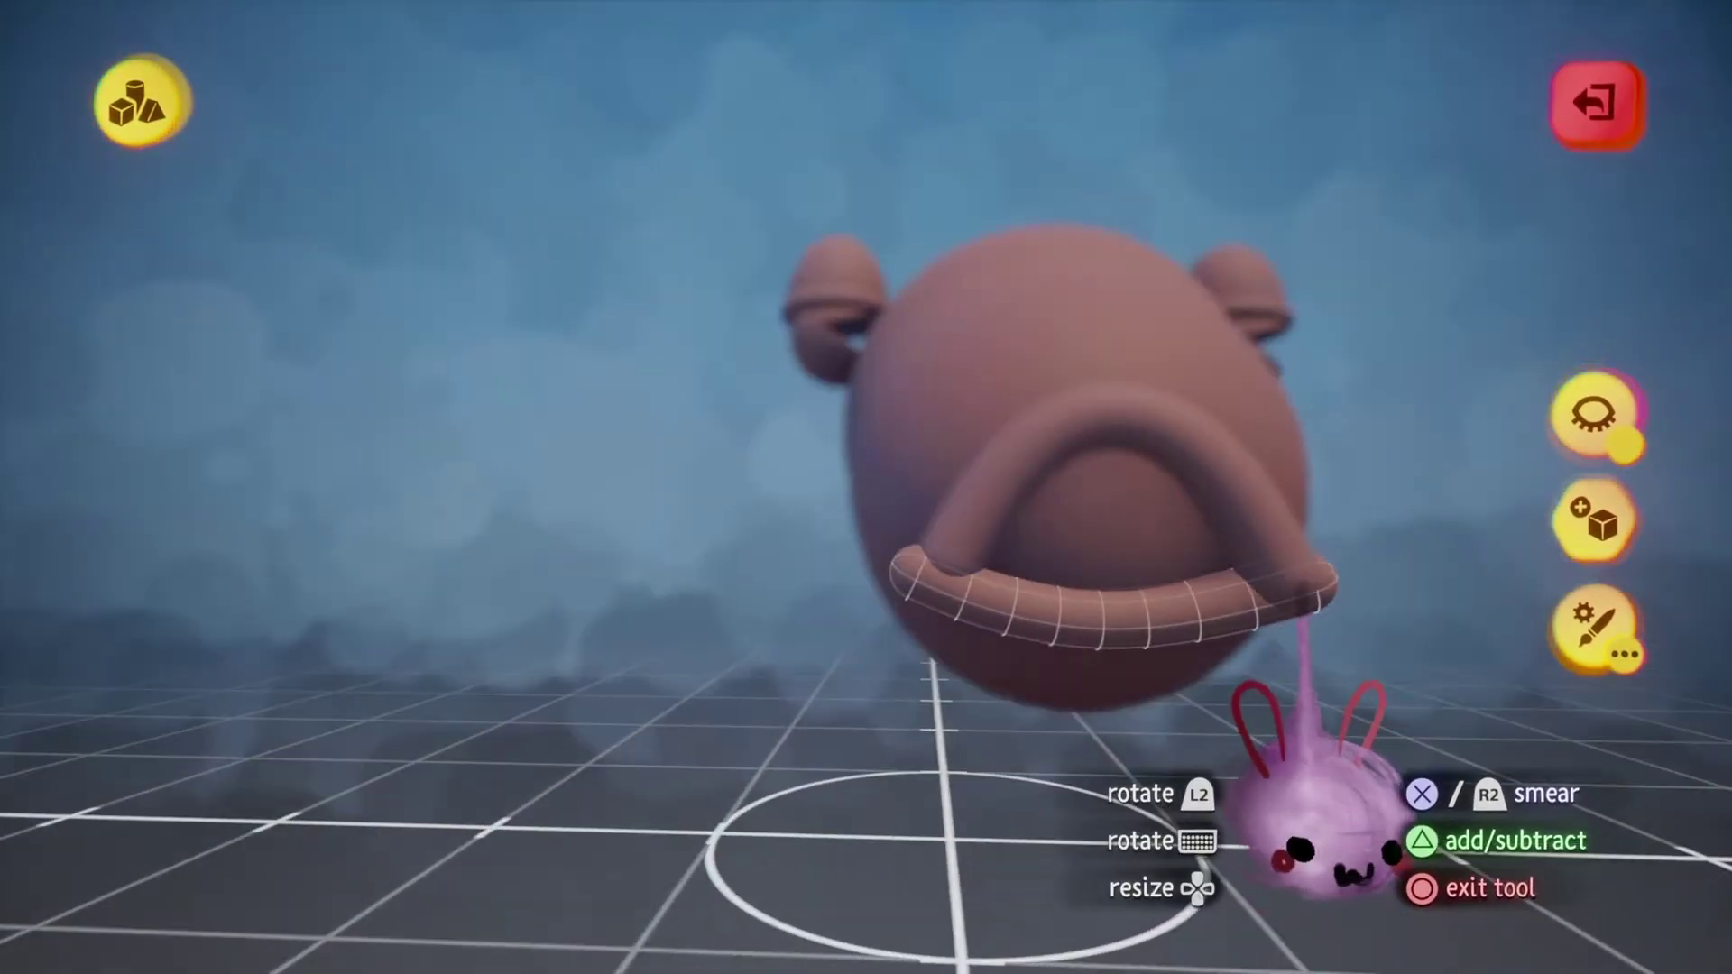
scroll(1317, 830, down, 4)
Smear a new shape into a capsule head and move the eye piece back against it.
key(Escape)
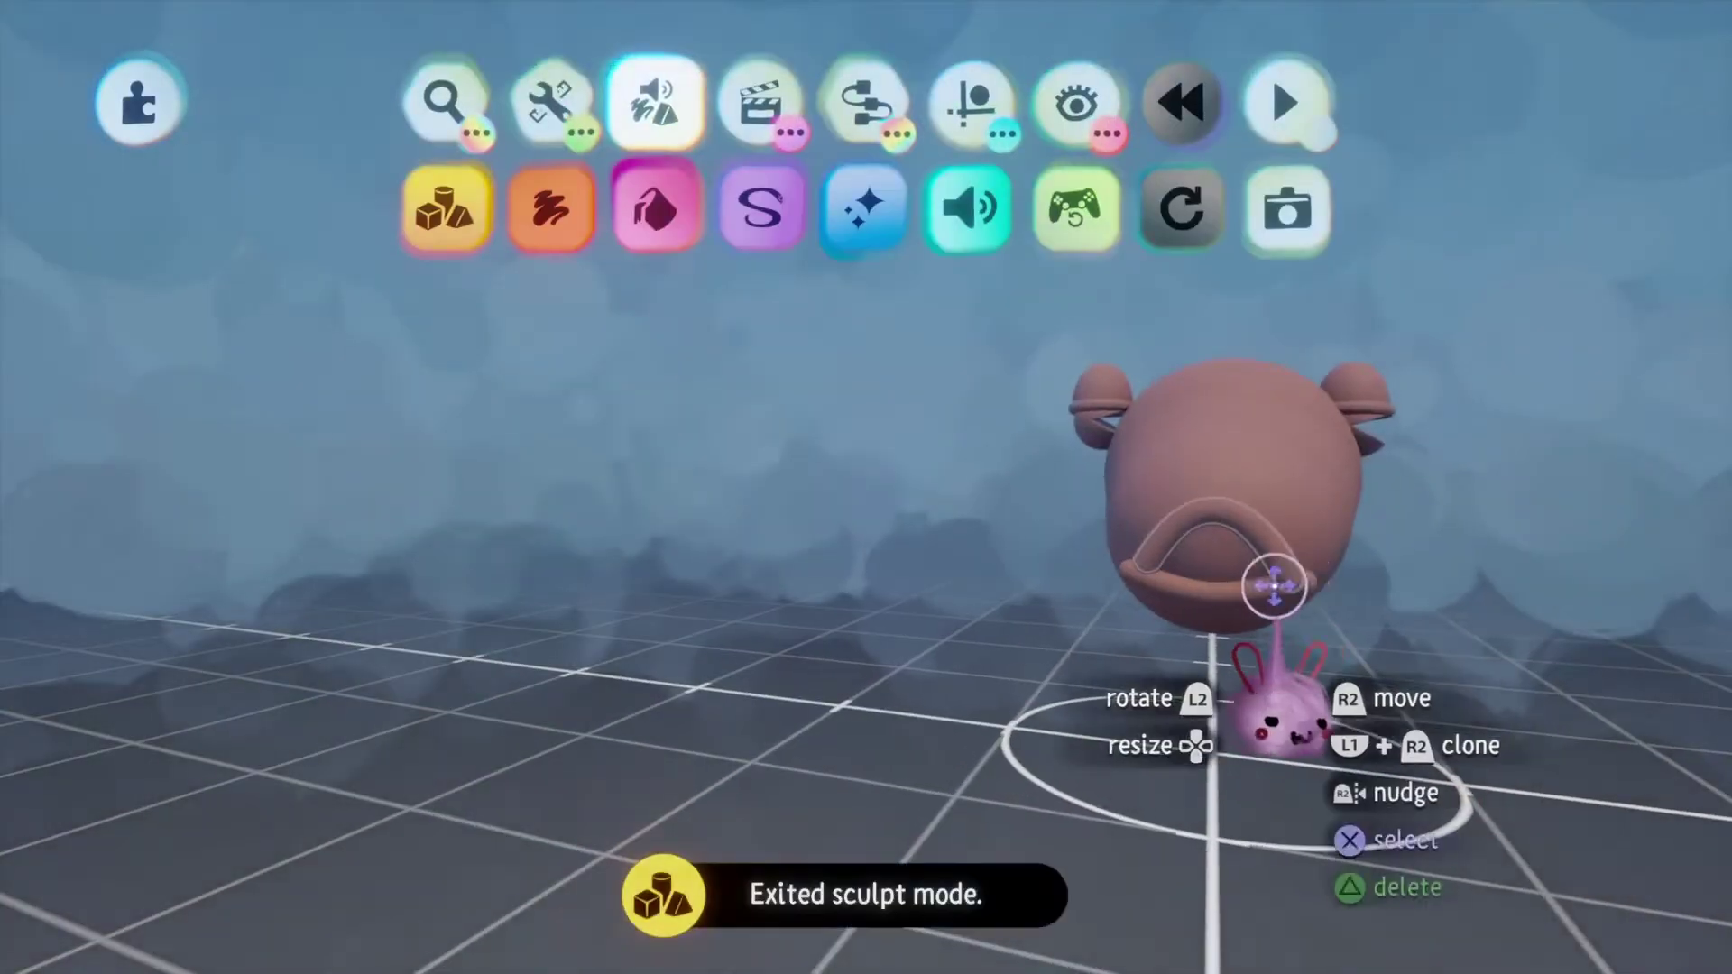
scroll(1263, 587, up, 5)
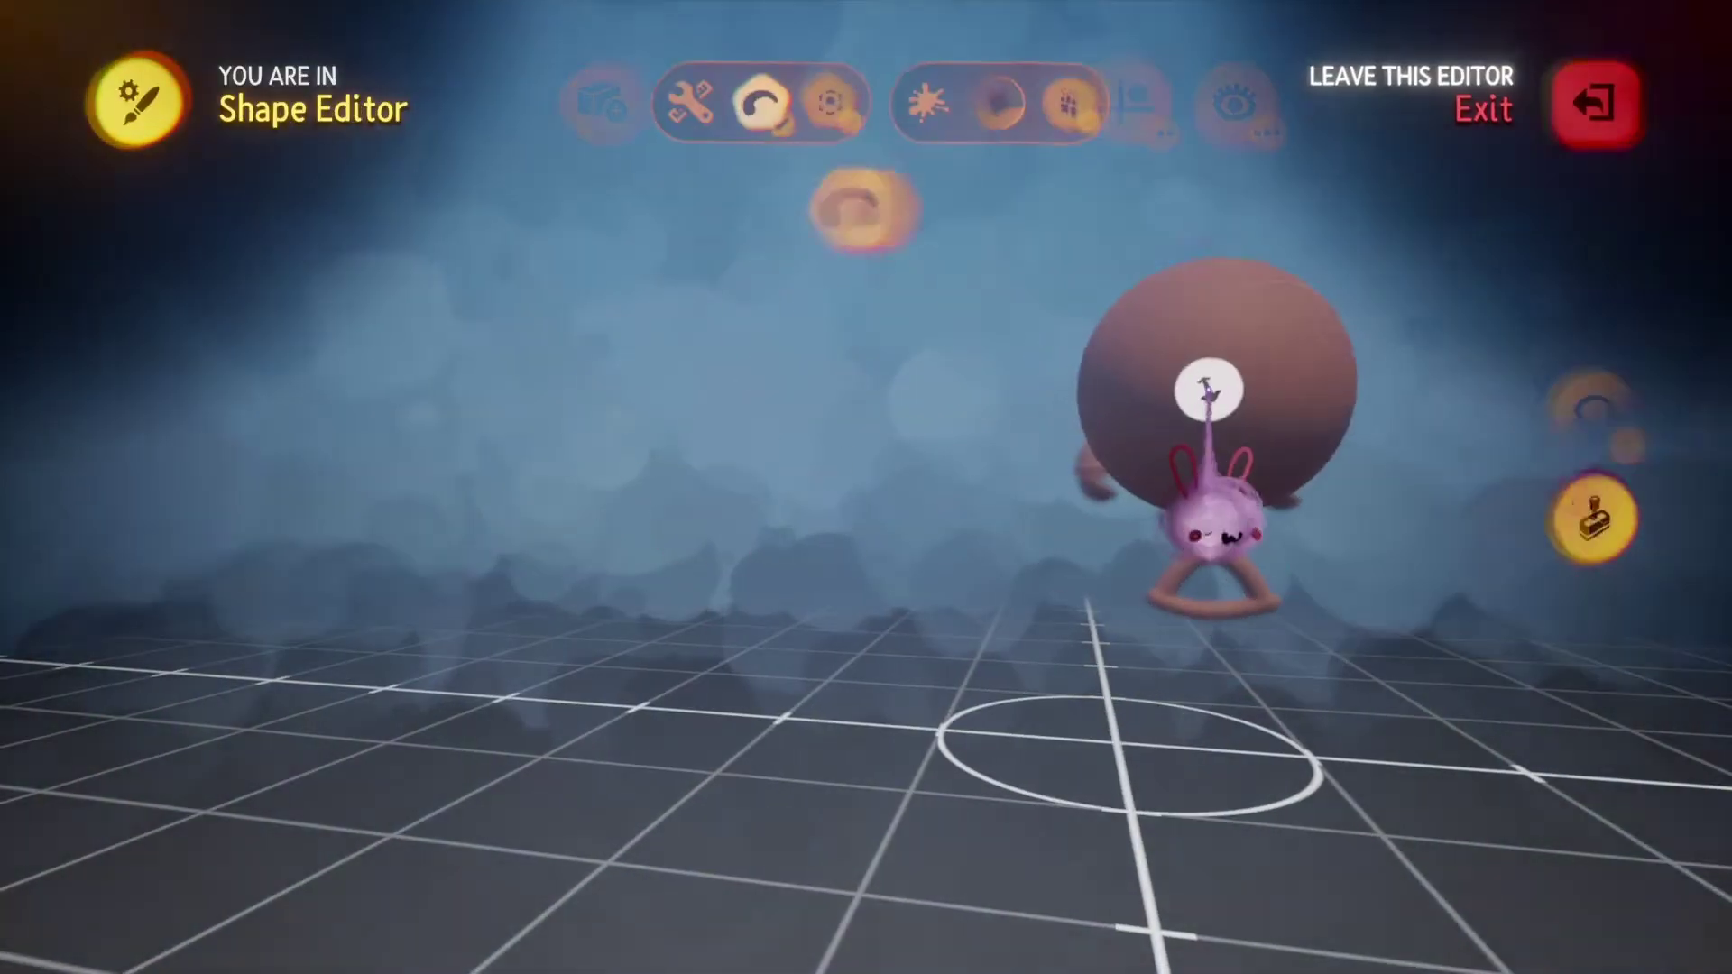
drag(1209, 523, 1082, 541)
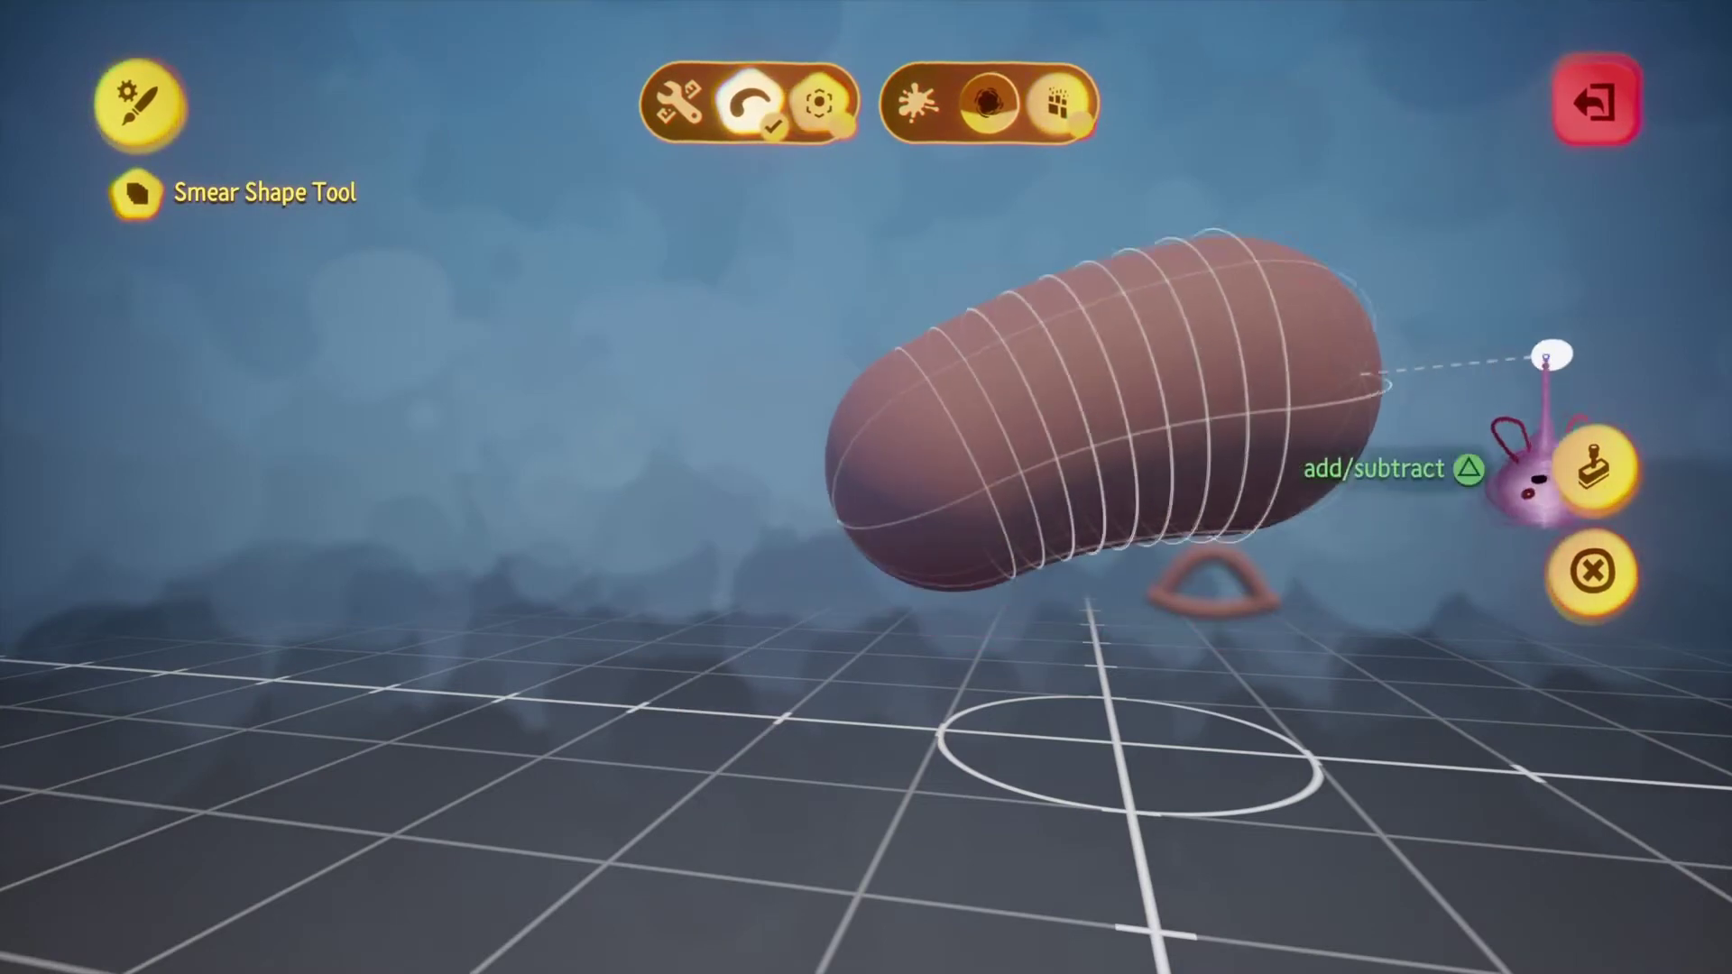
click(1593, 468)
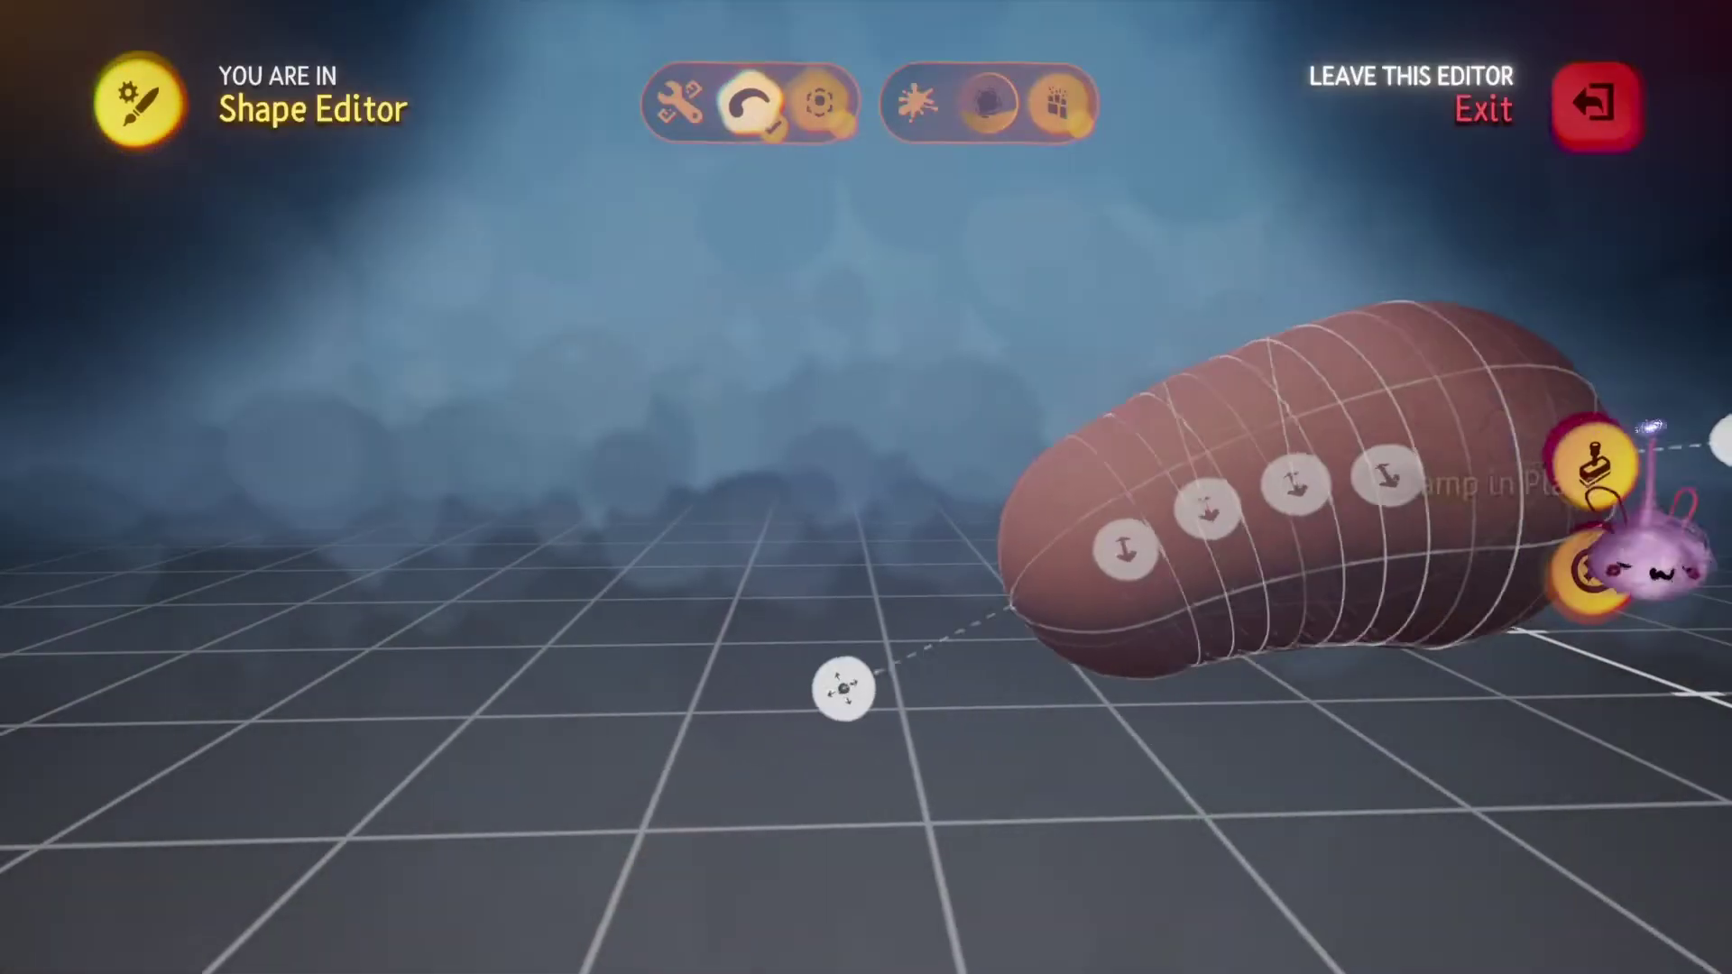
click(1044, 467)
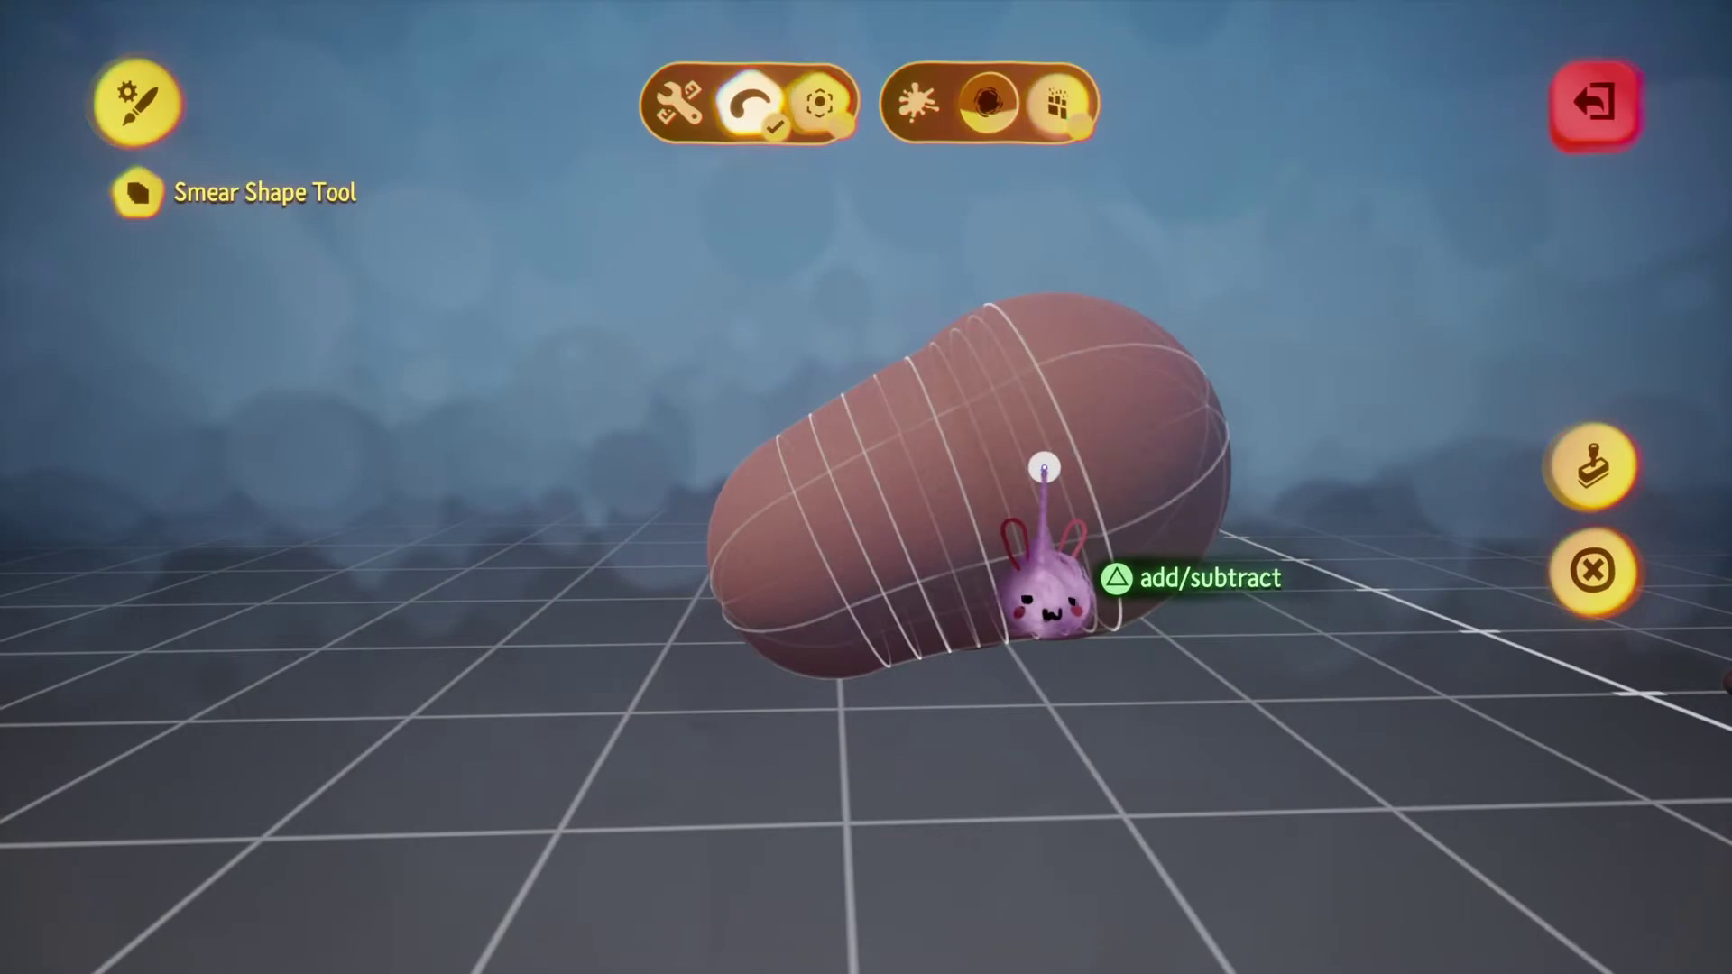
key(Escape)
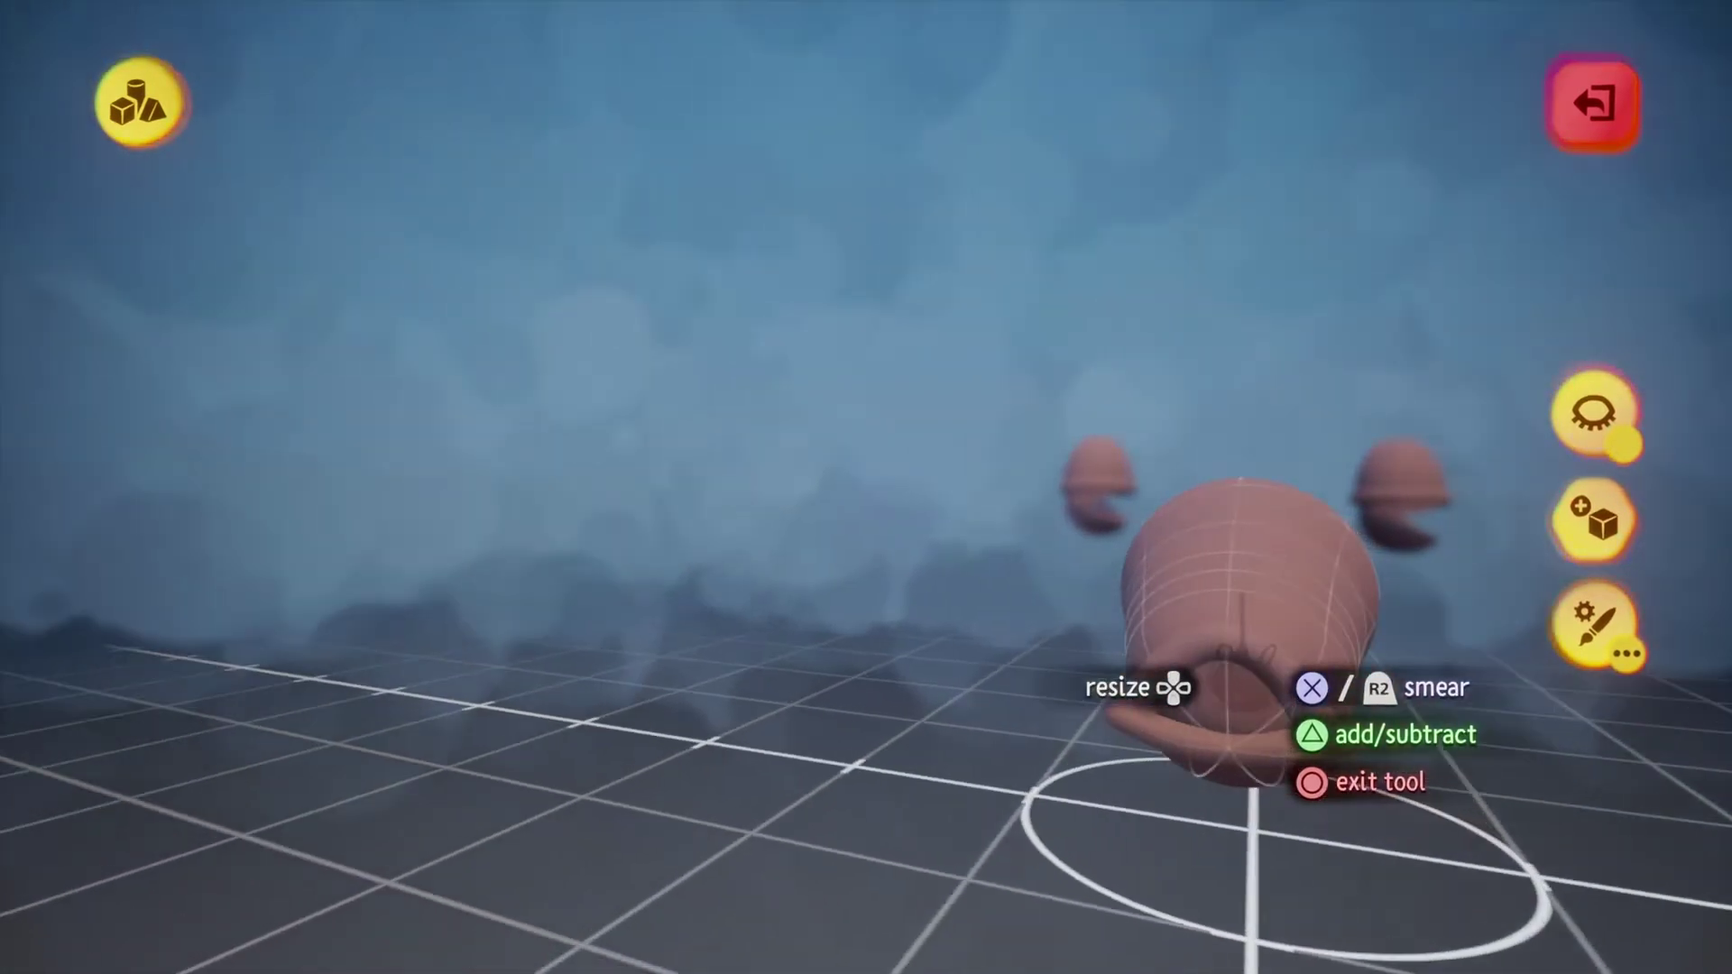
key(Escape)
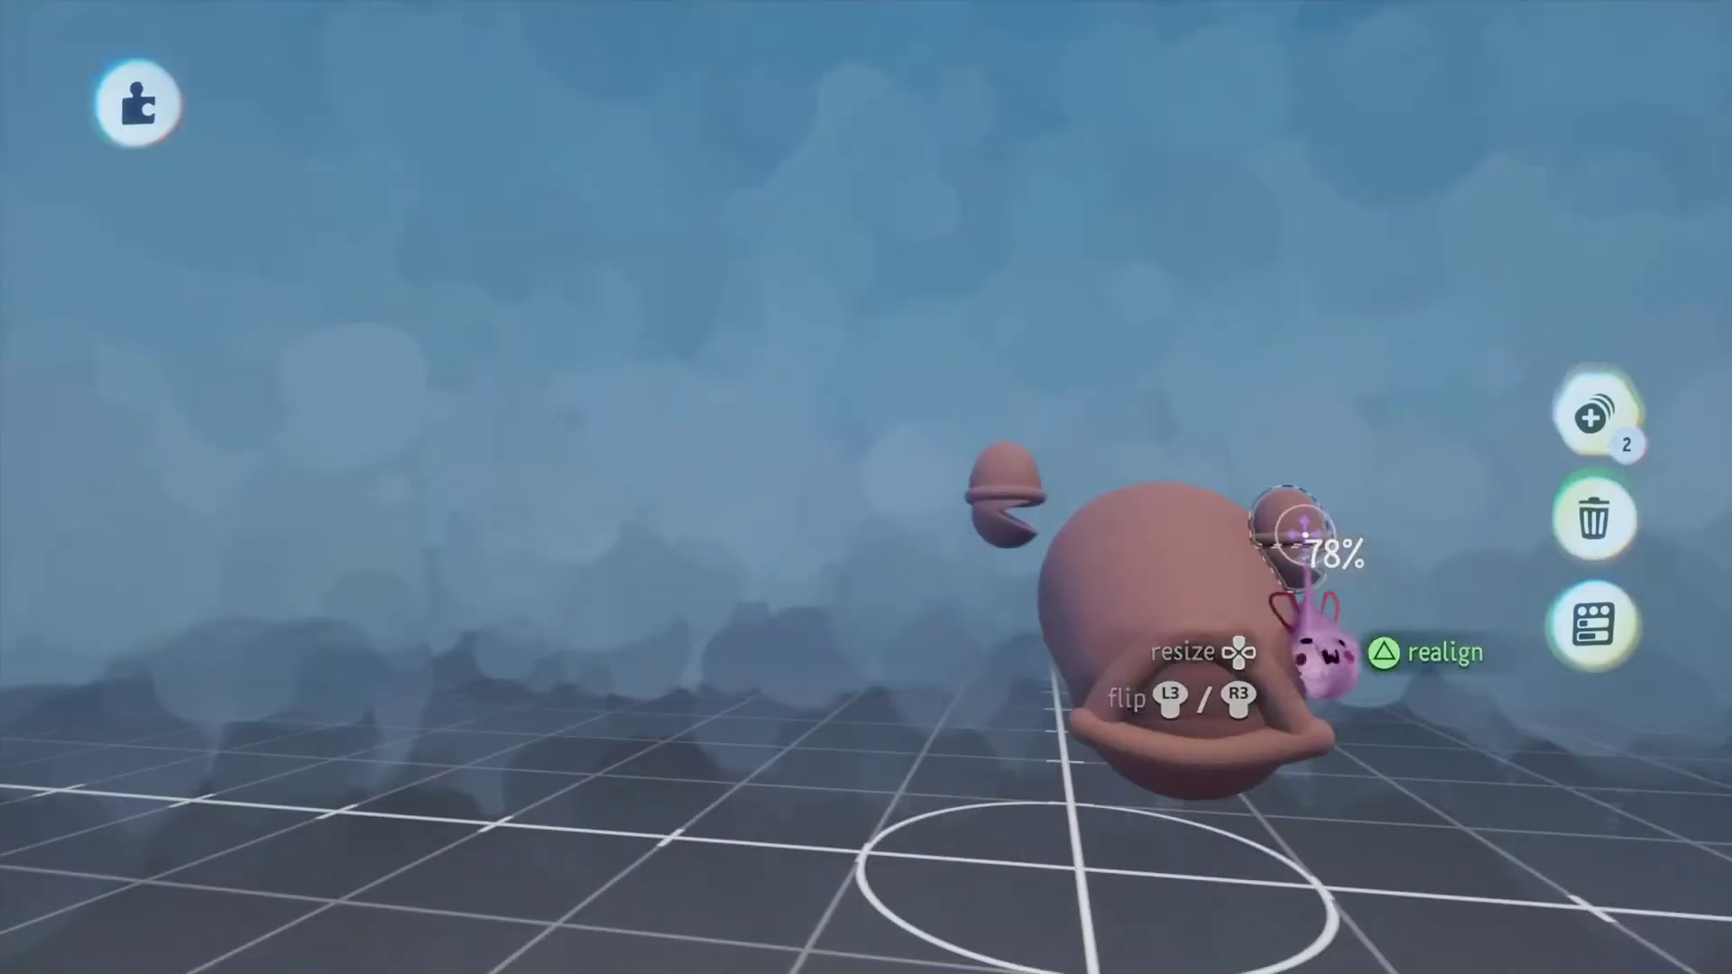
drag(1015, 667, 1022, 622)
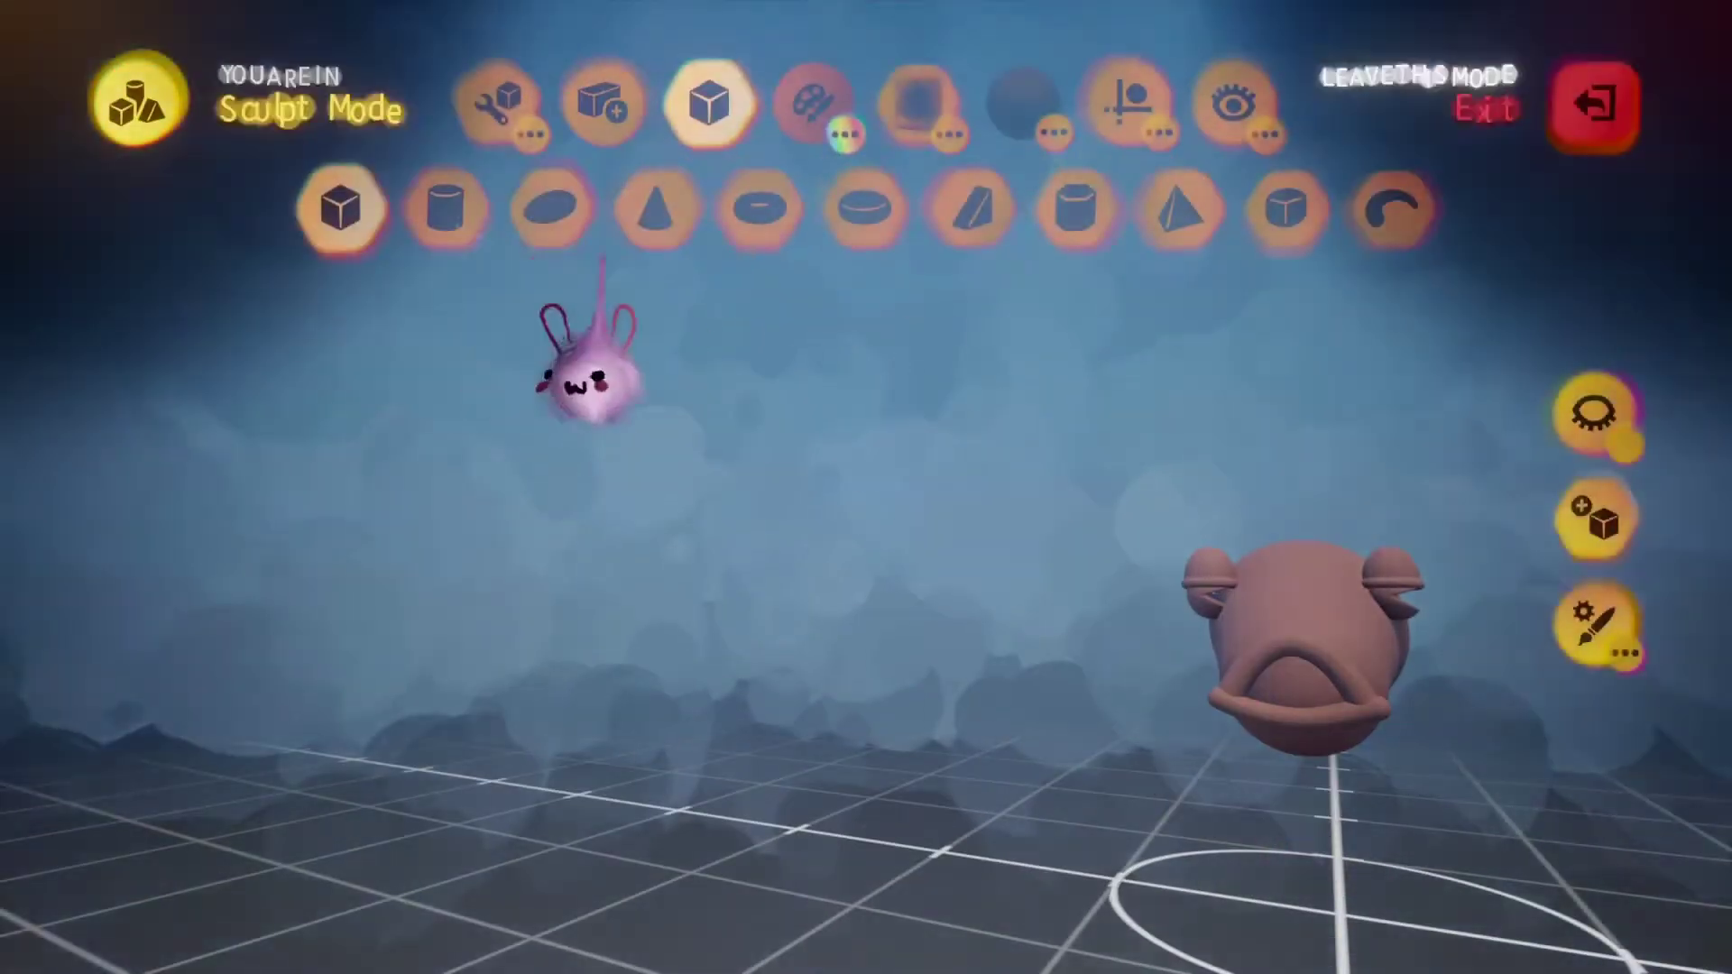
Stretch a Curve into long tapered whiskers on each side of the mouth, then exit sculpting.
click(1447, 237)
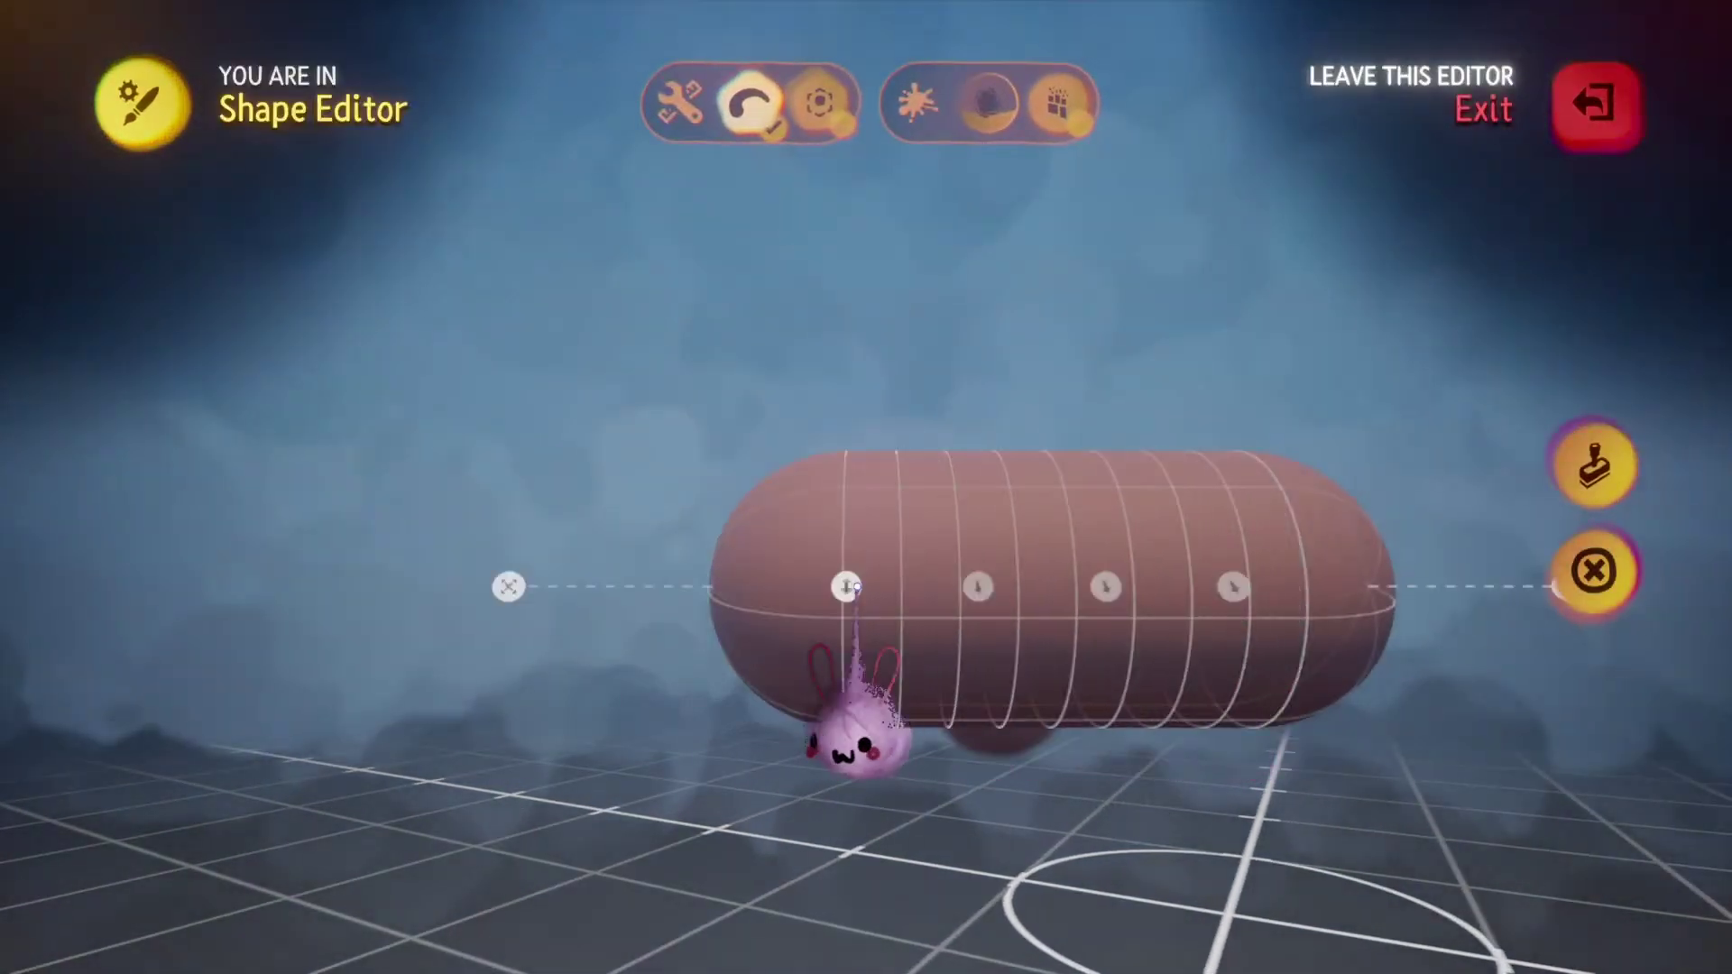
mouse_move(1554, 586)
mouse_down()
mouse_move(501, 589)
mouse_move(591, 587)
mouse_up()
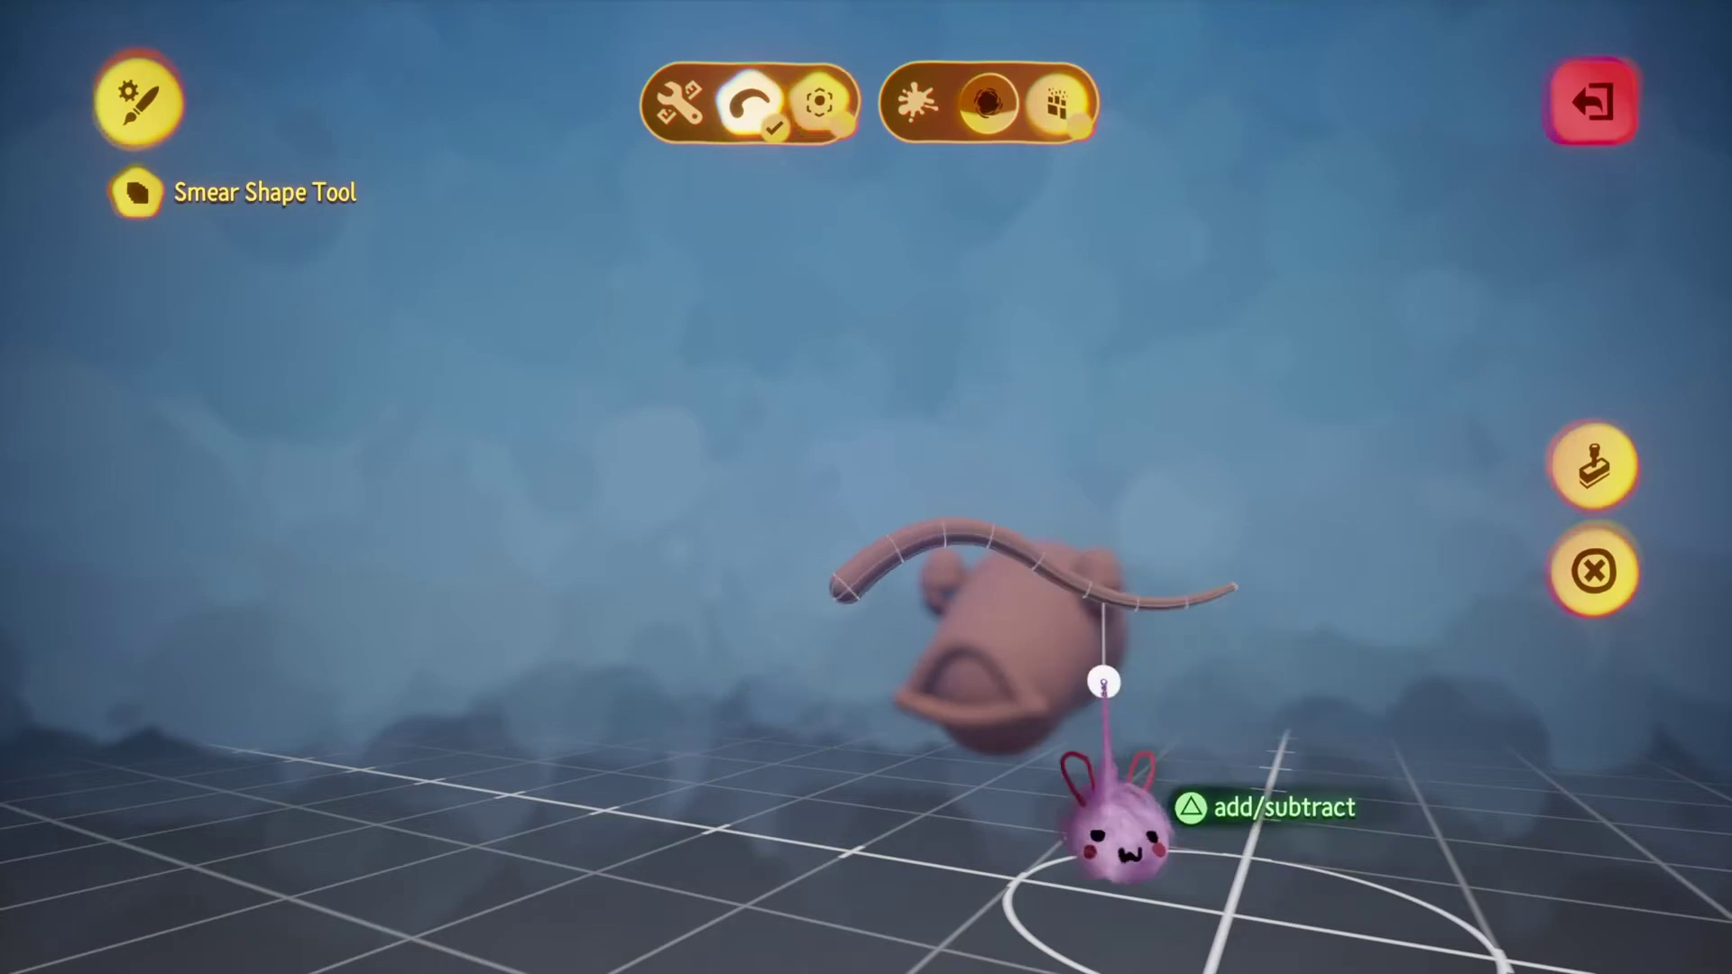
key(Escape)
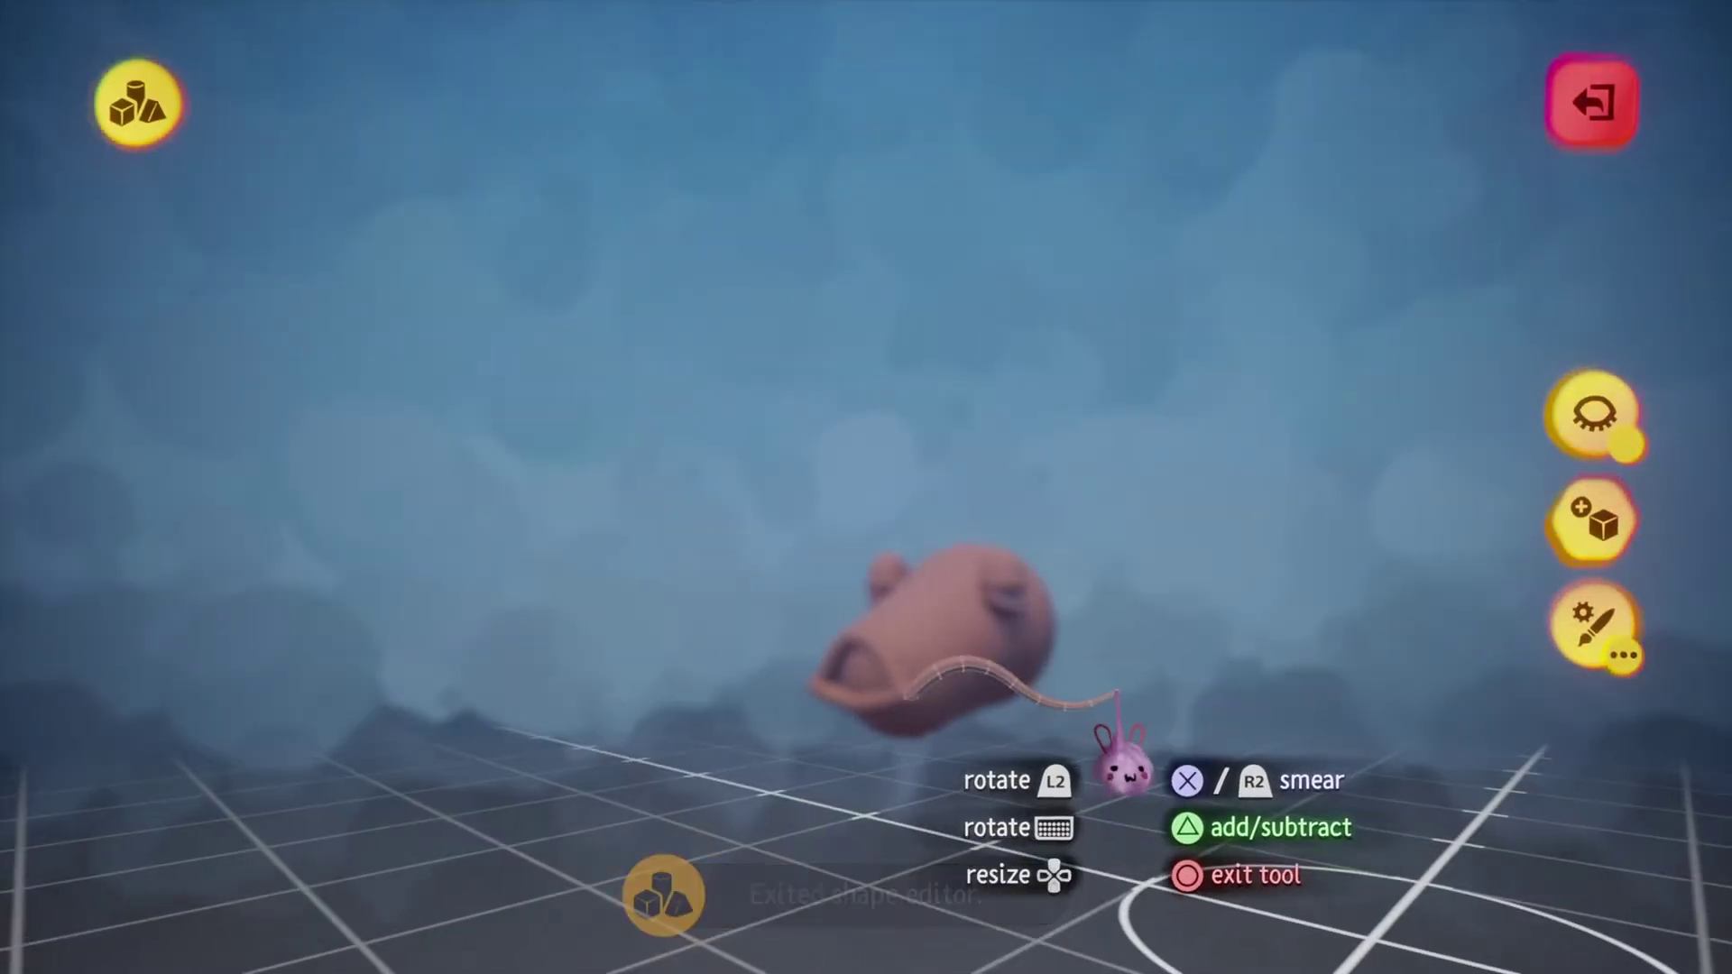
middle_drag(1123, 768, 925, 814)
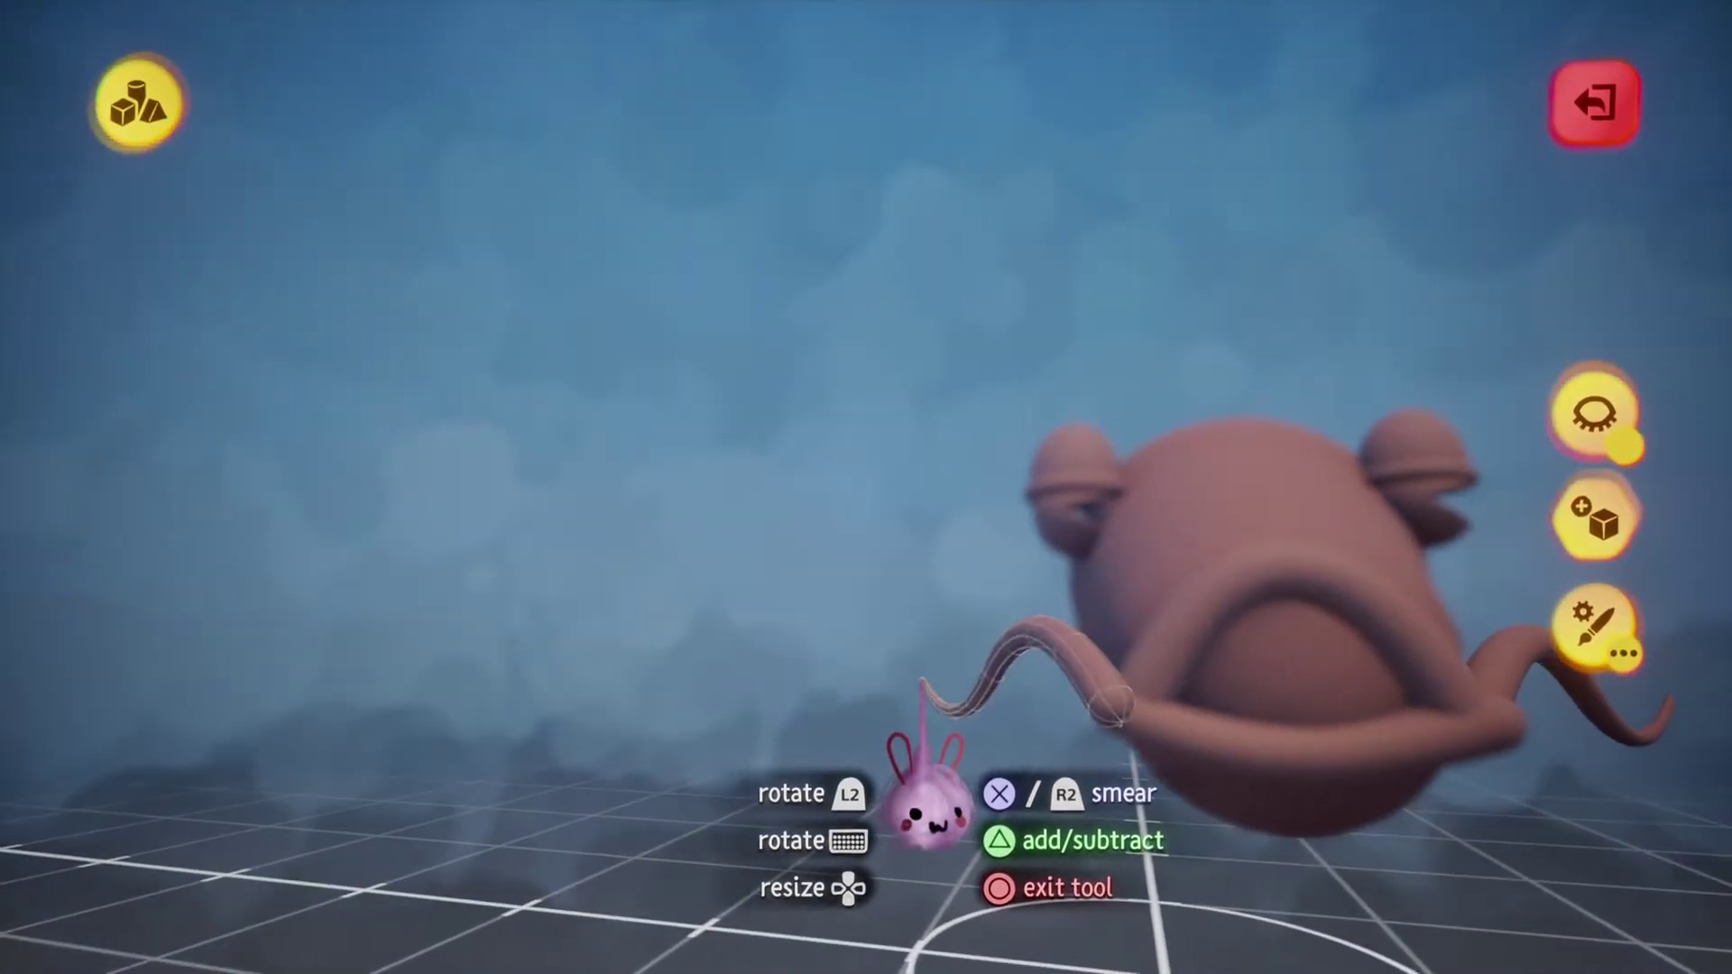
middle_drag(925, 815, 925, 740)
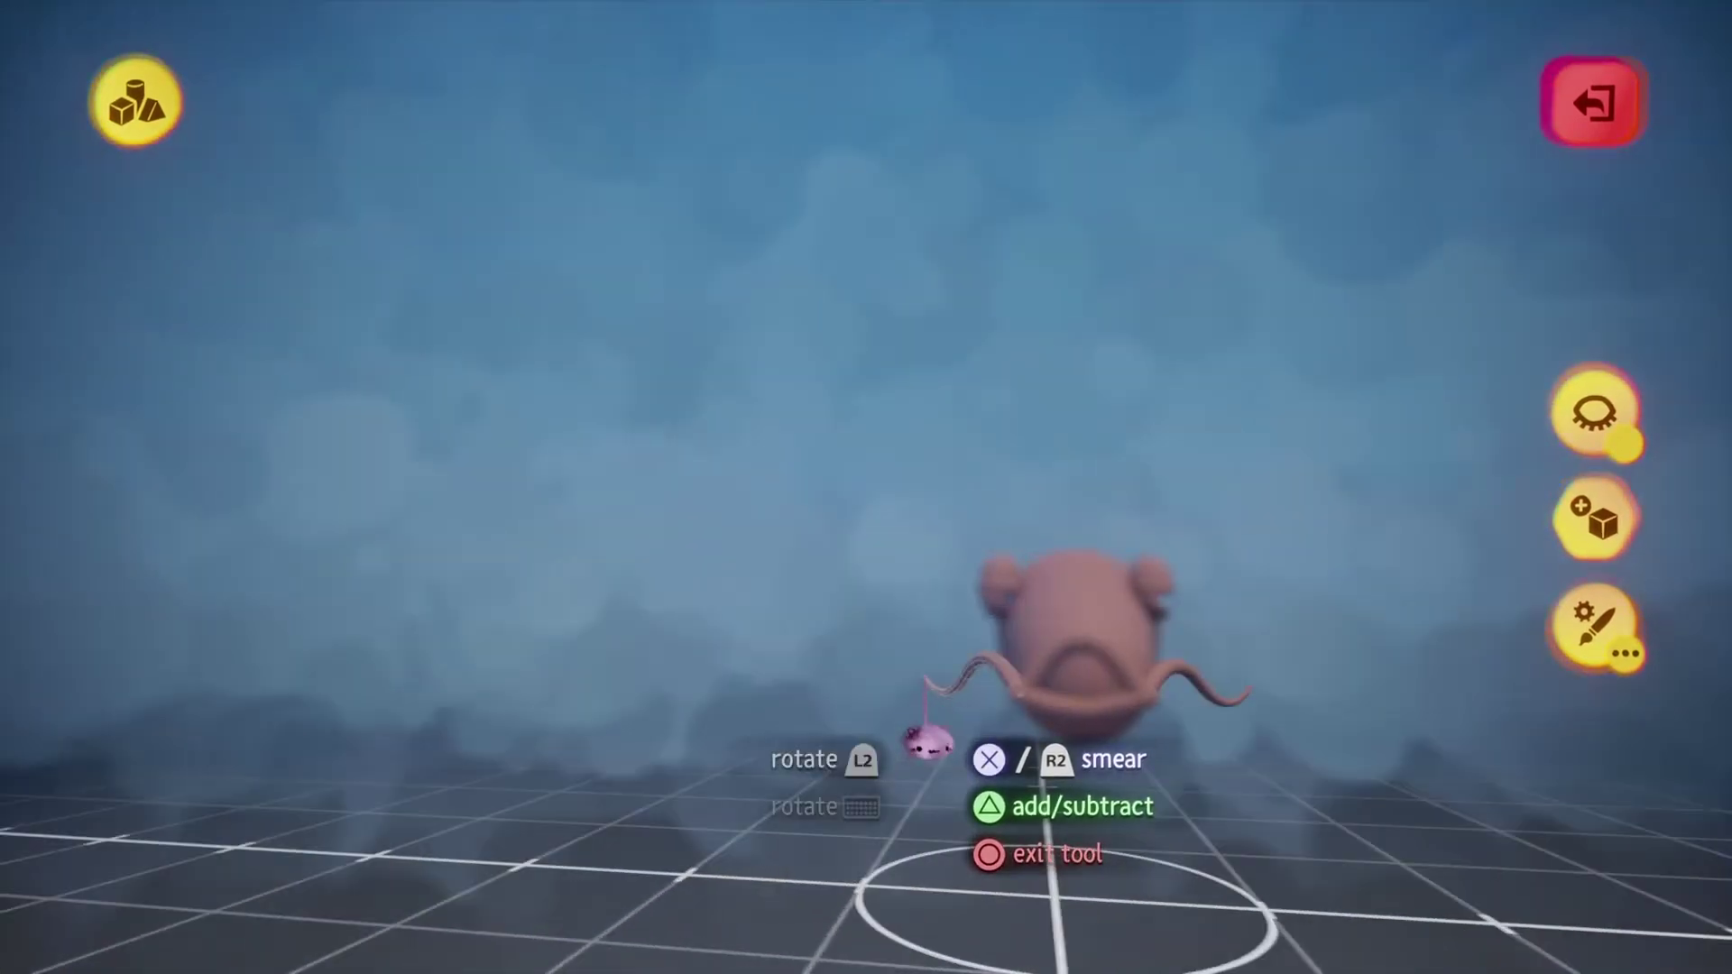
key(Escape)
key(Escape)
click(889, 206)
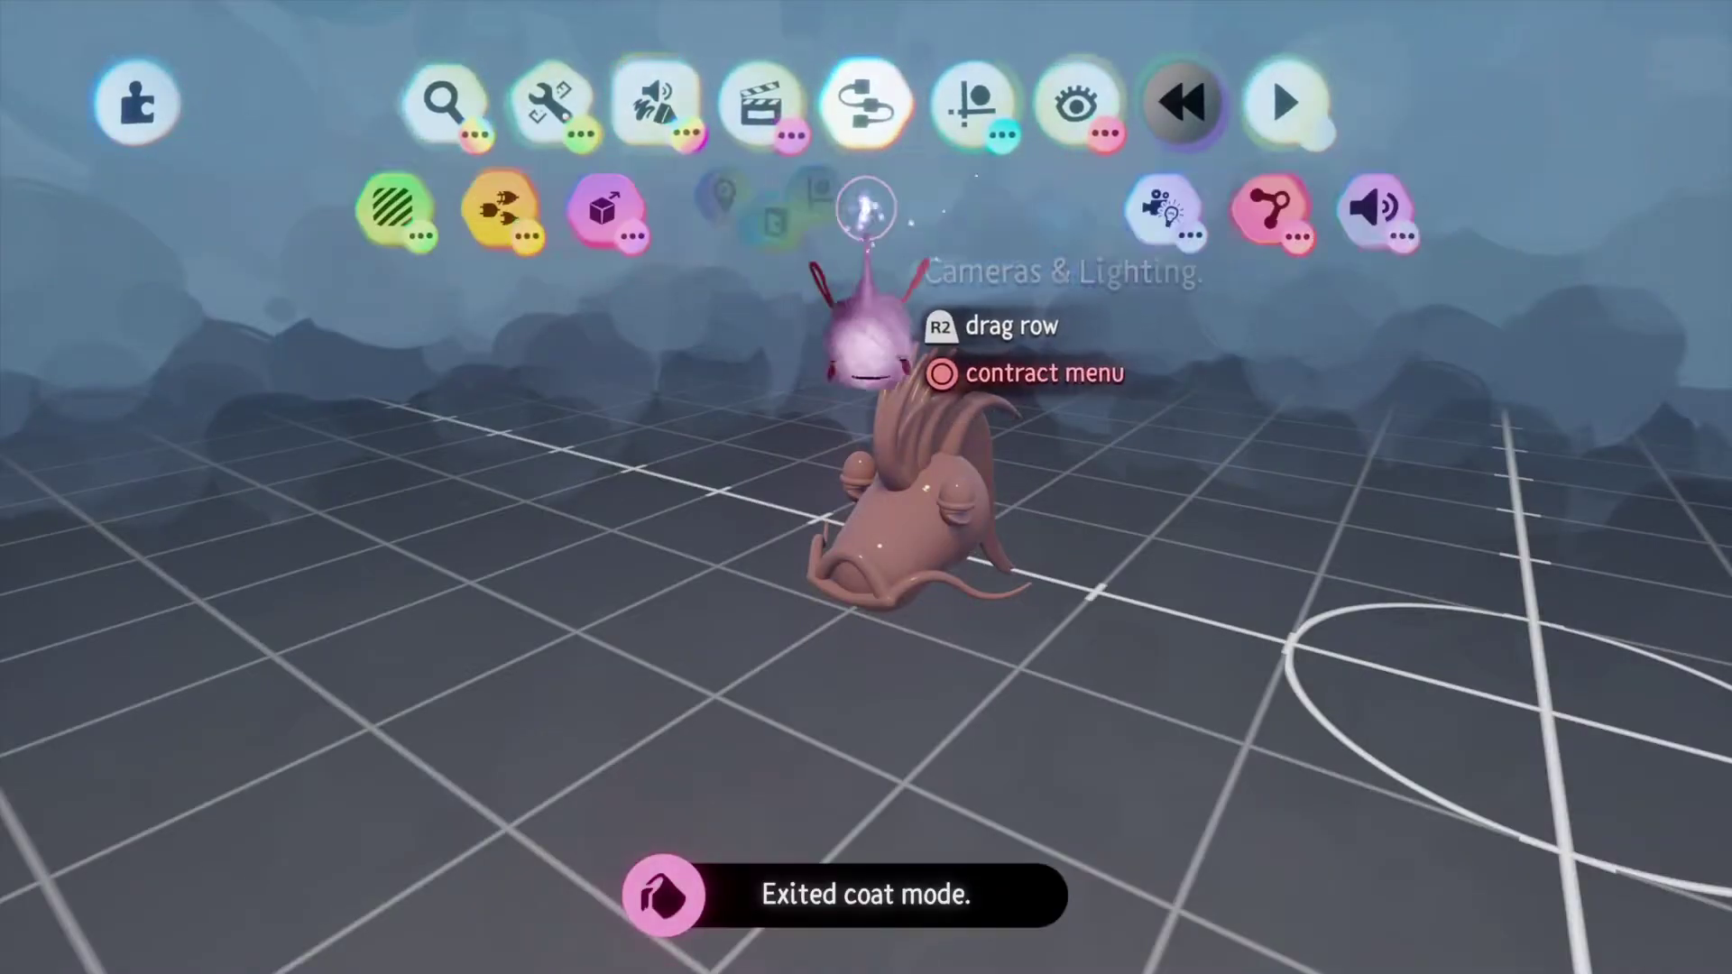
Stamp a teal blank puppet on the floor circle and set up a subtracting Hole cylinder.
click(1276, 209)
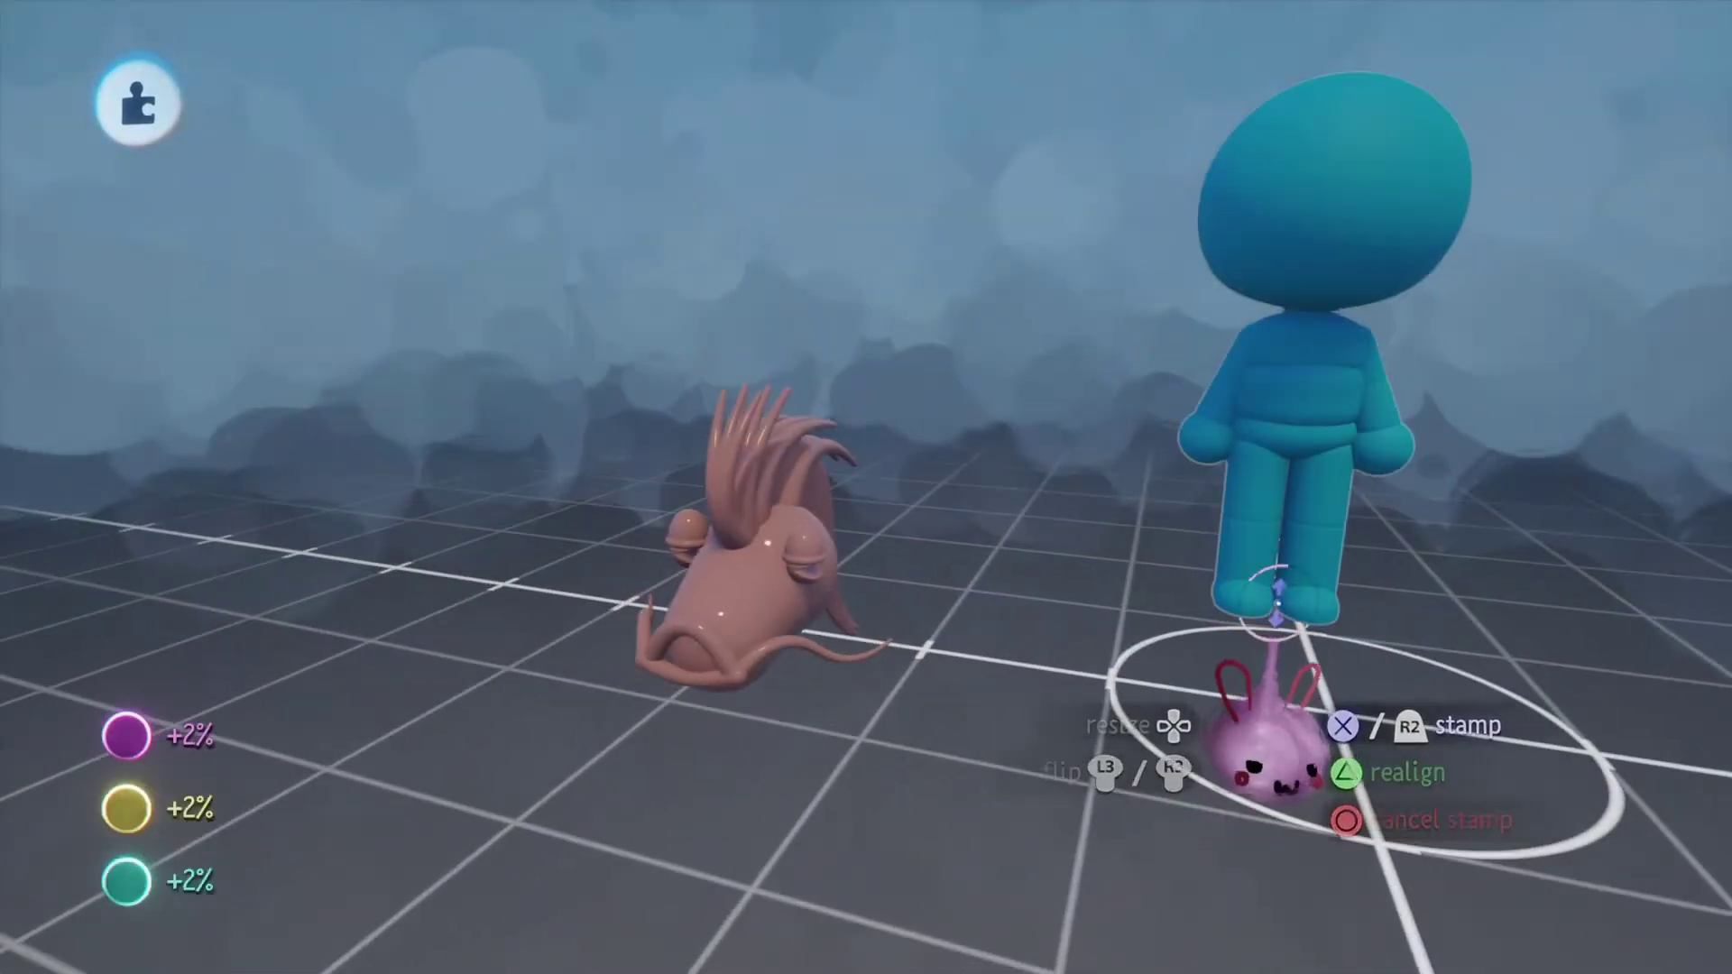
click(1258, 716)
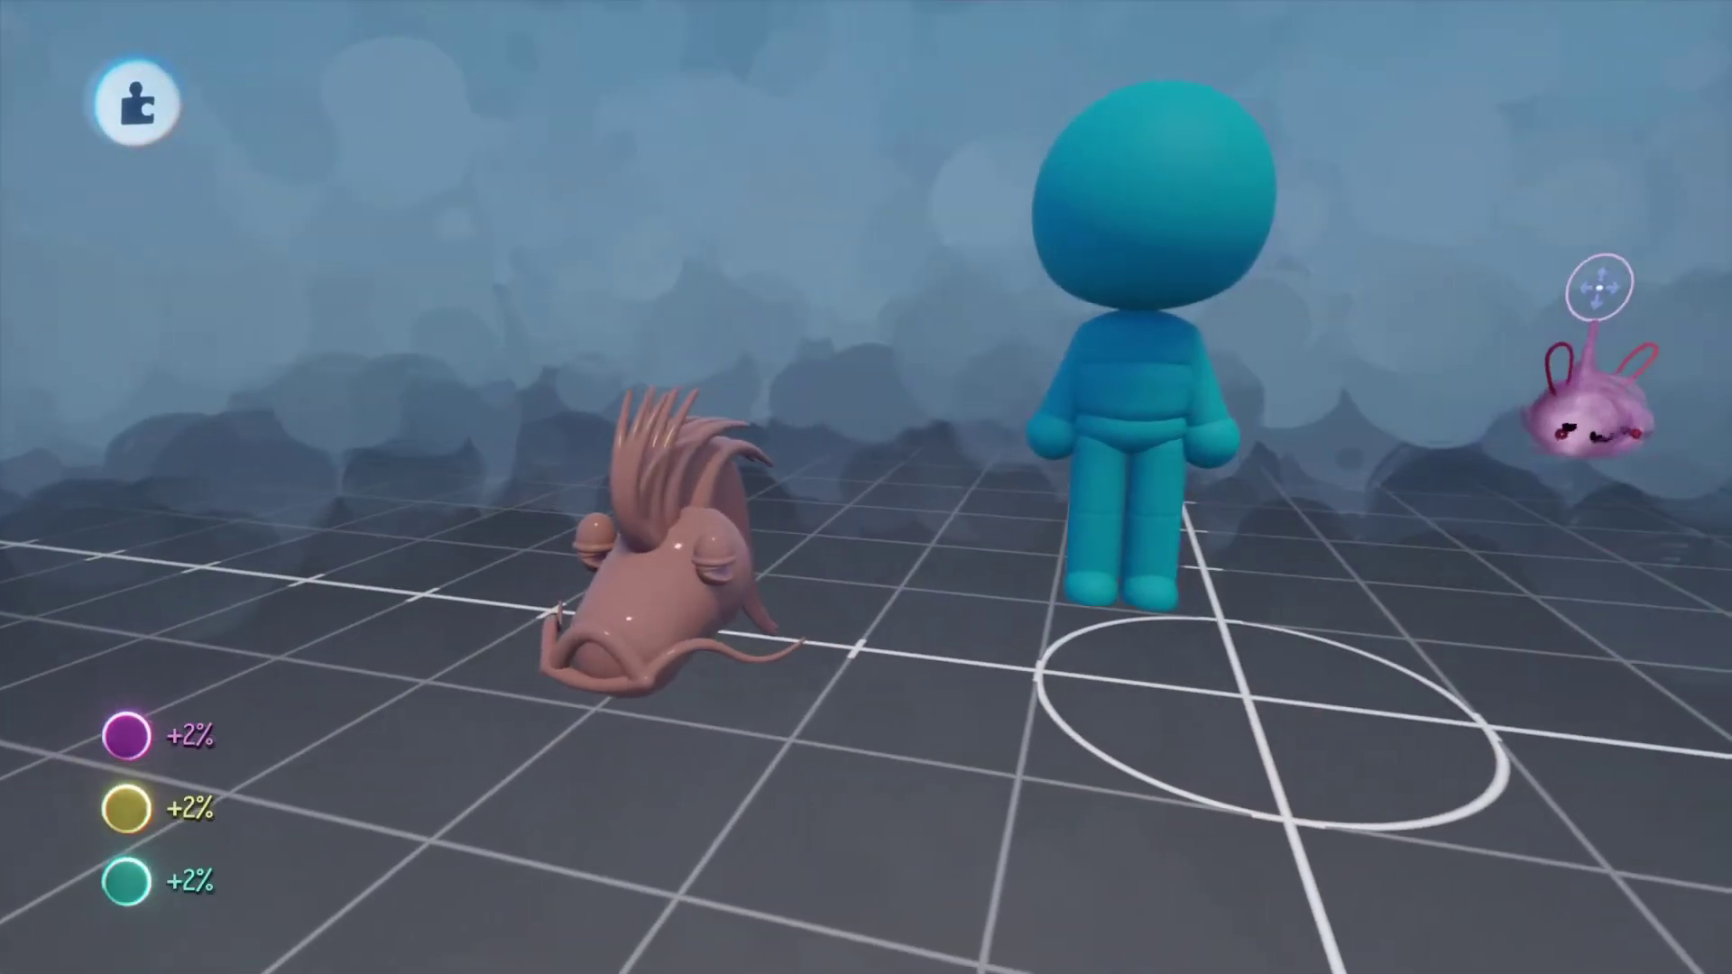
click(1142, 505)
click(445, 209)
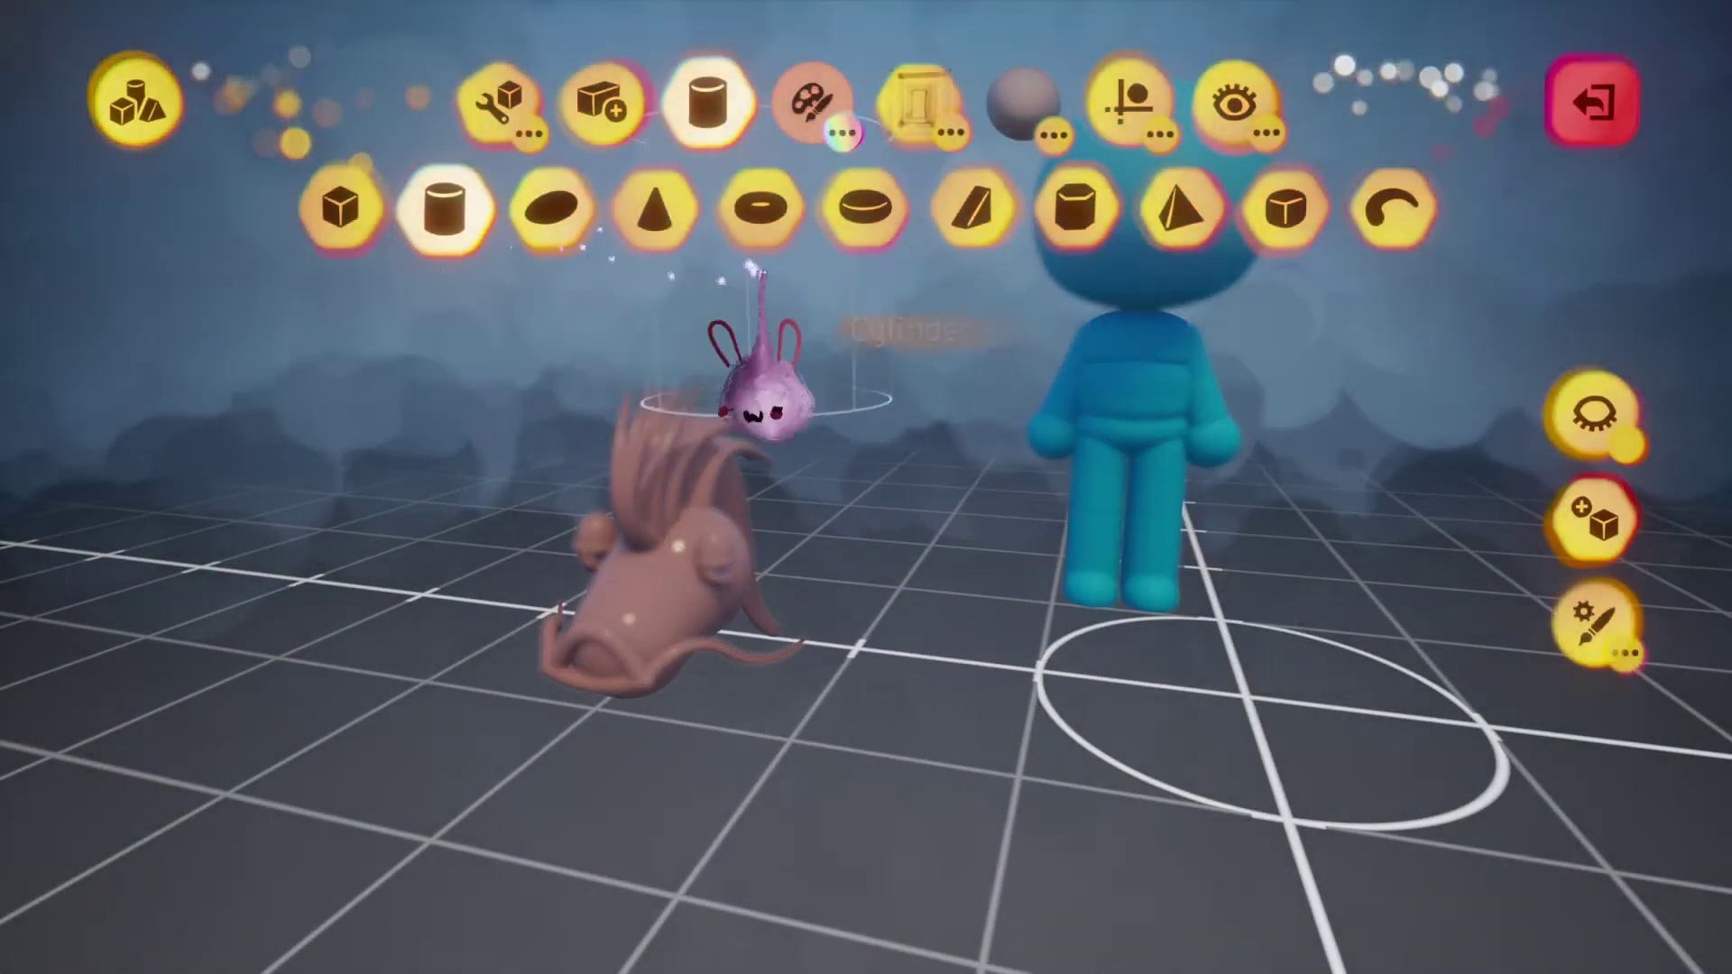
key(Escape)
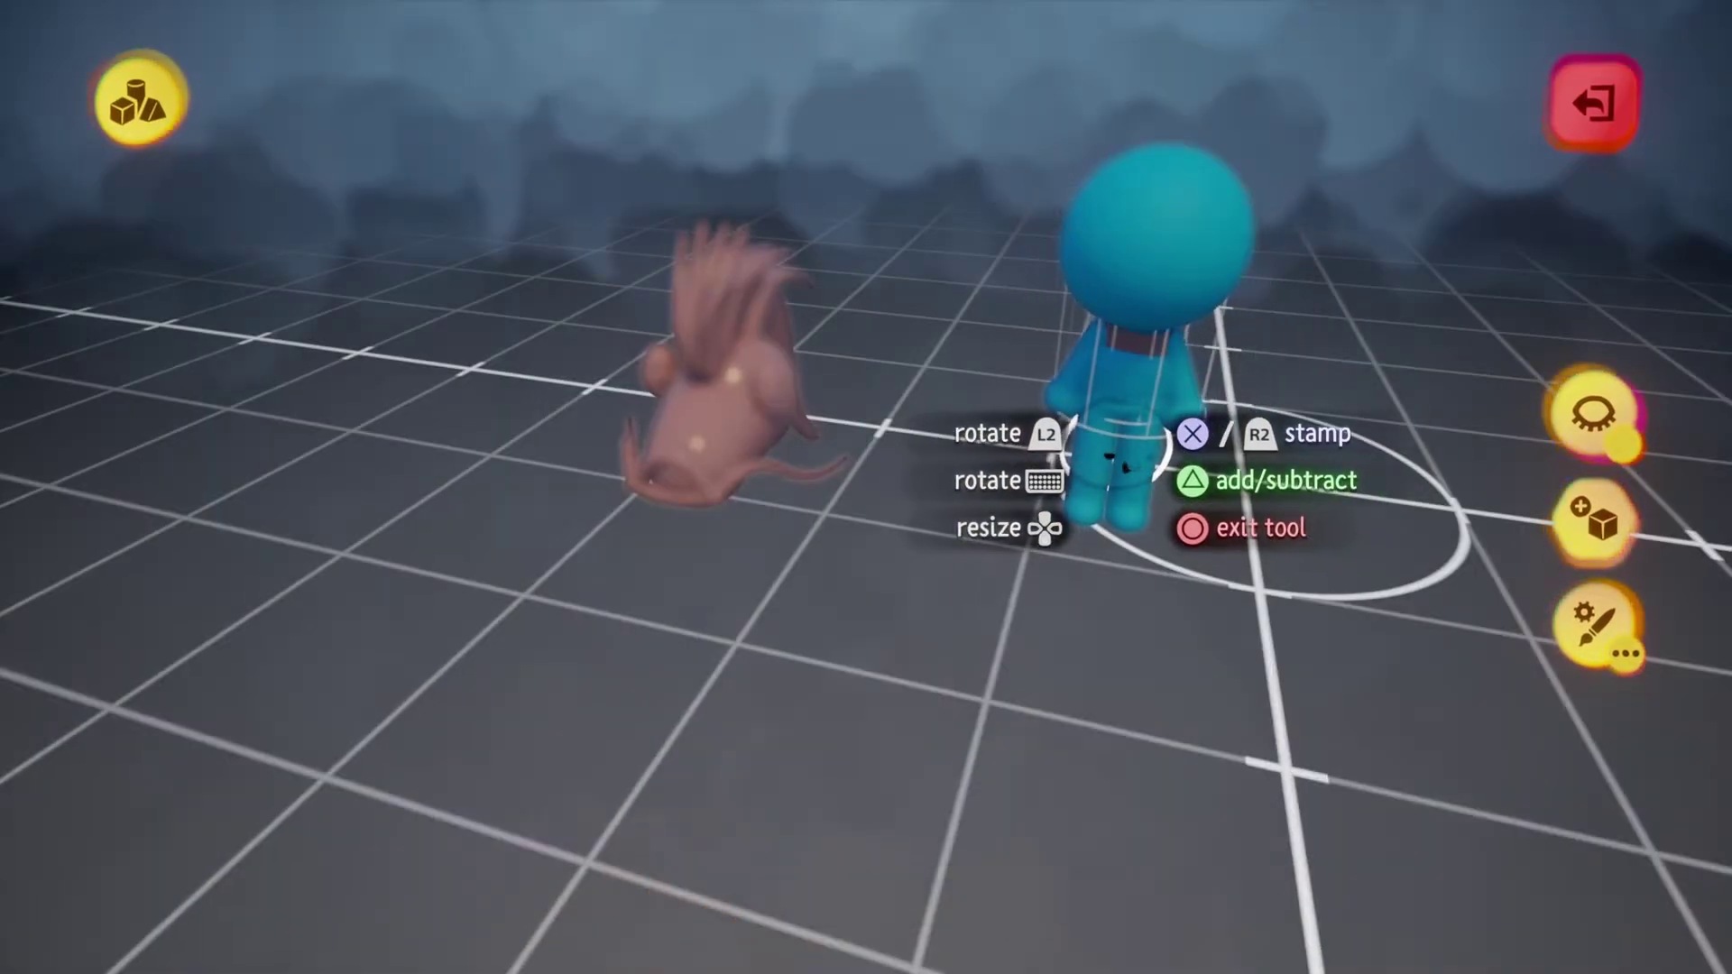
middle_drag(1116, 451, 1091, 578)
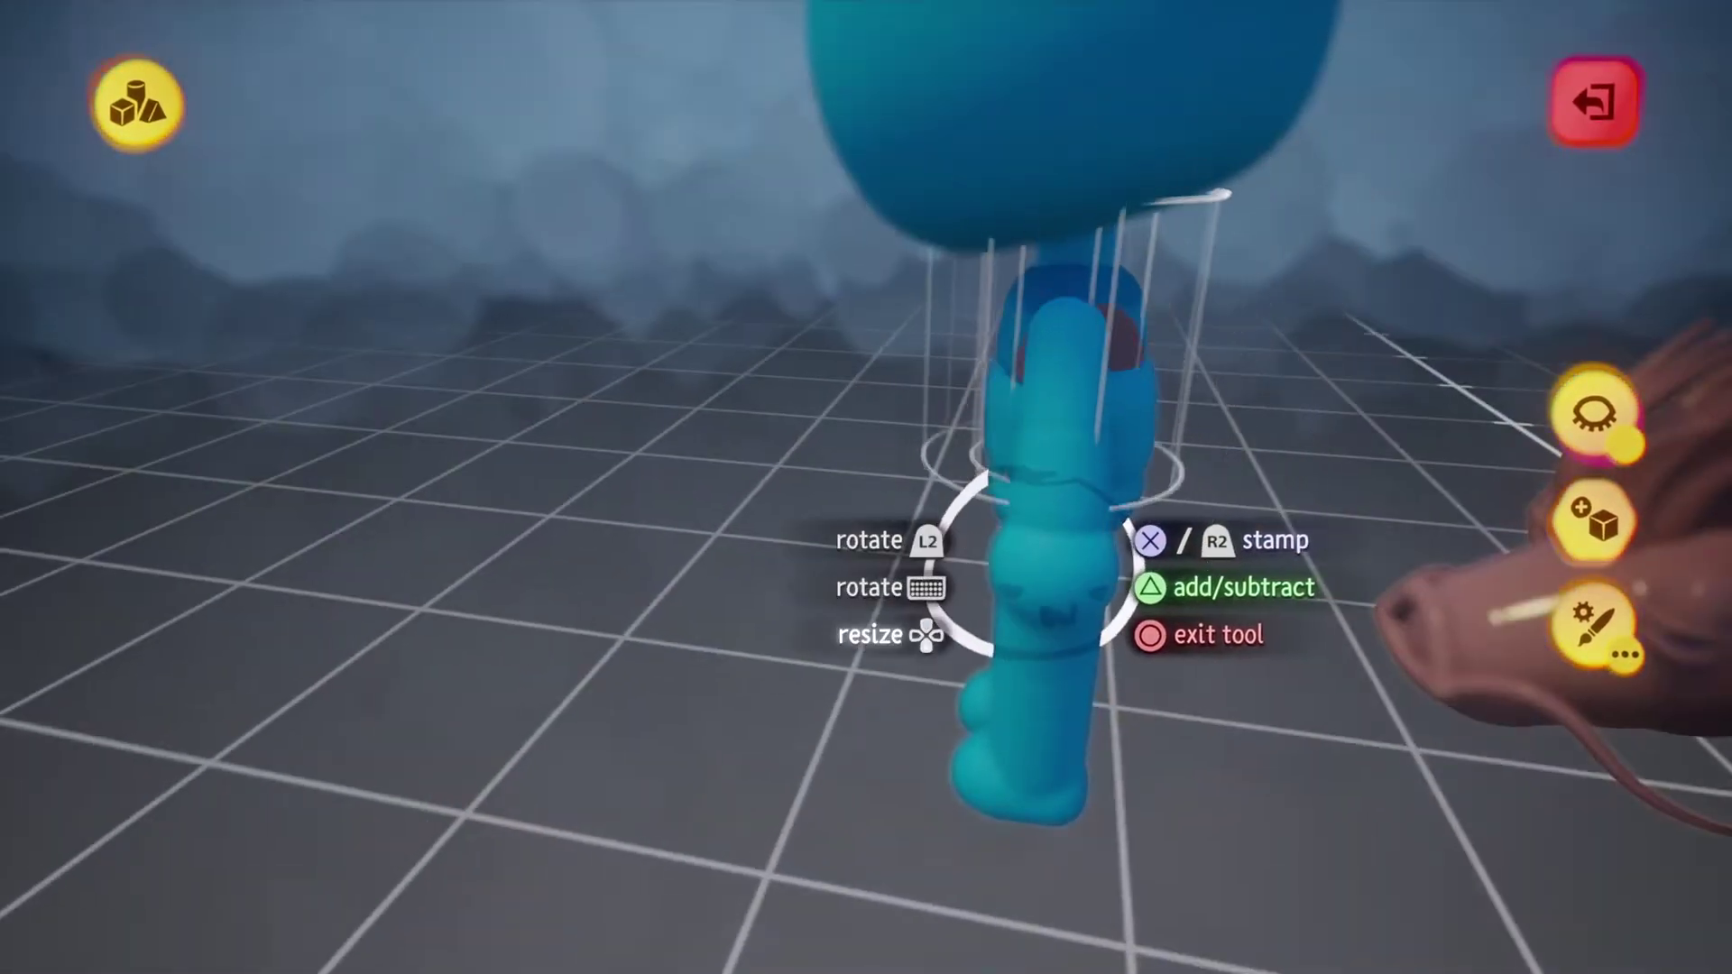
key(Tab)
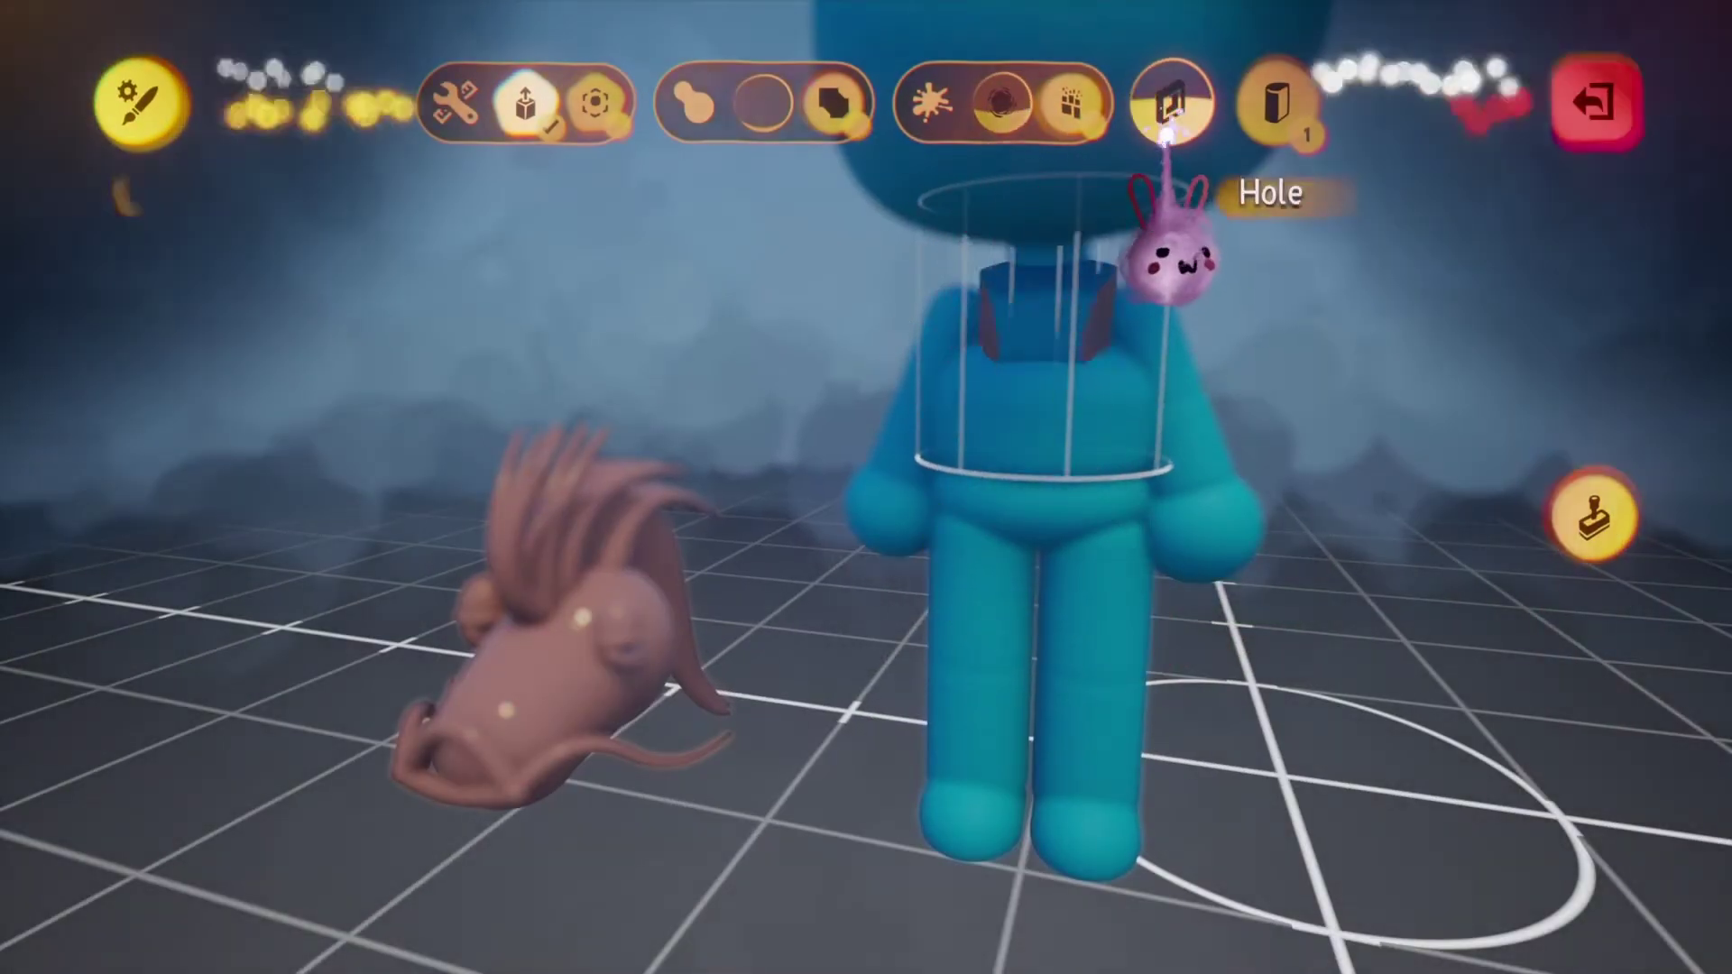
key(Escape)
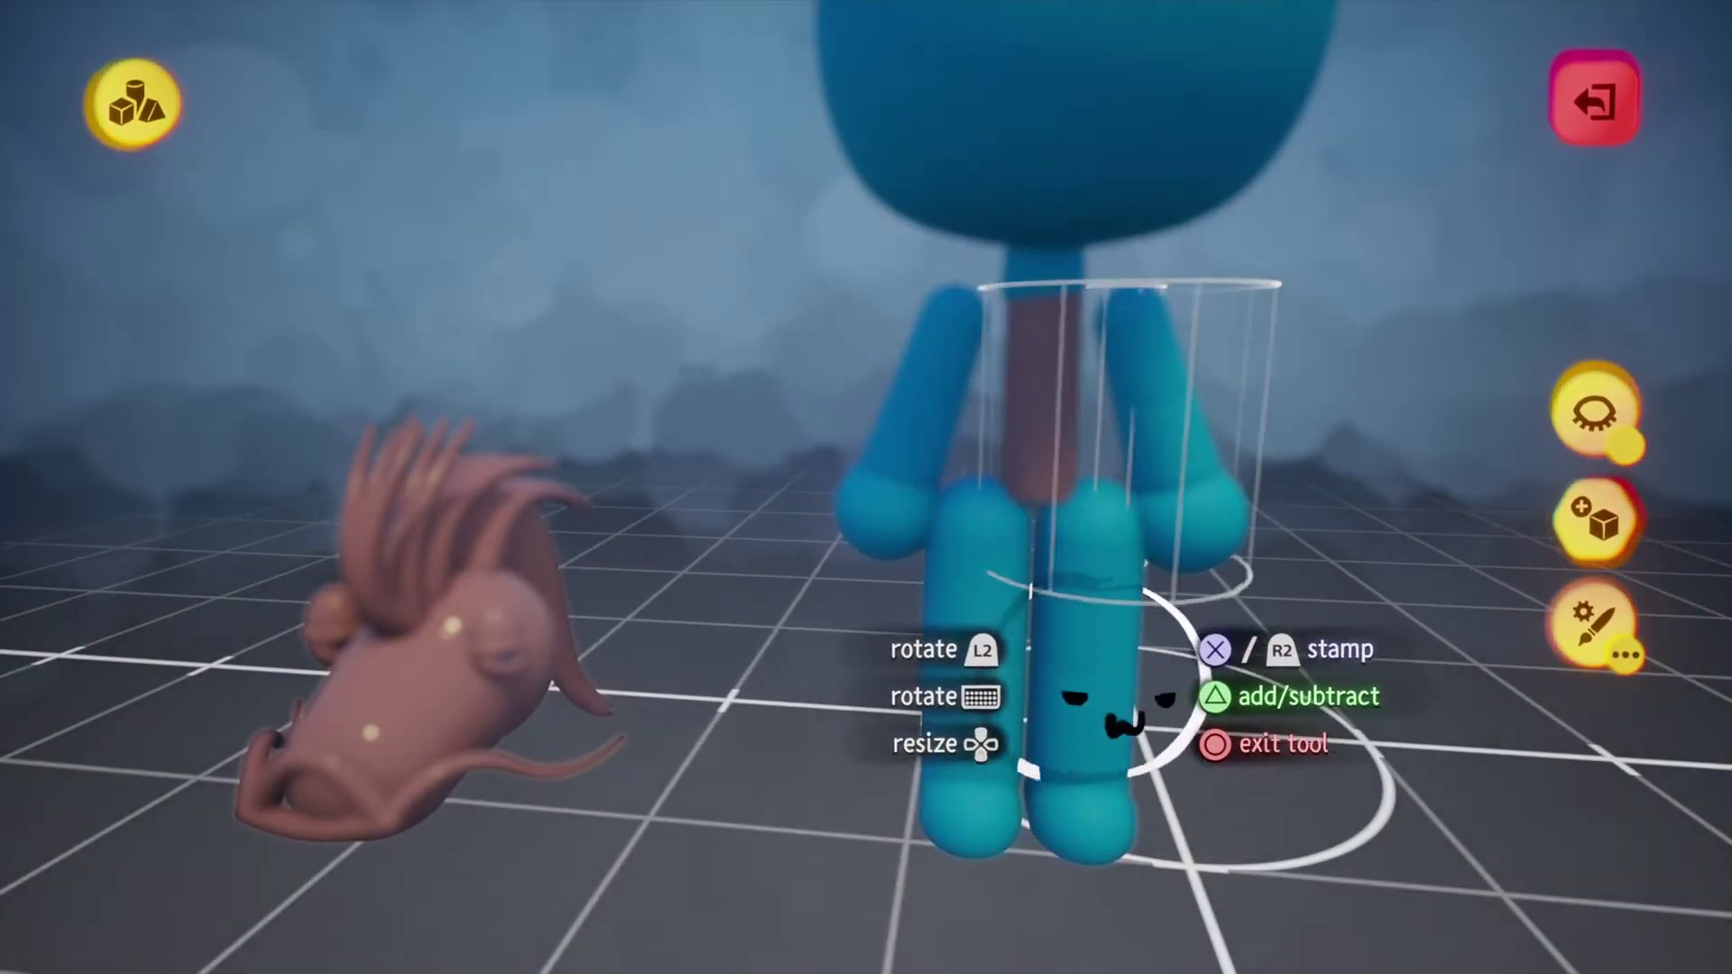
Carve the teal limbs and collars down to thin brown sticks, then exit sculpt mode.
click(1091, 889)
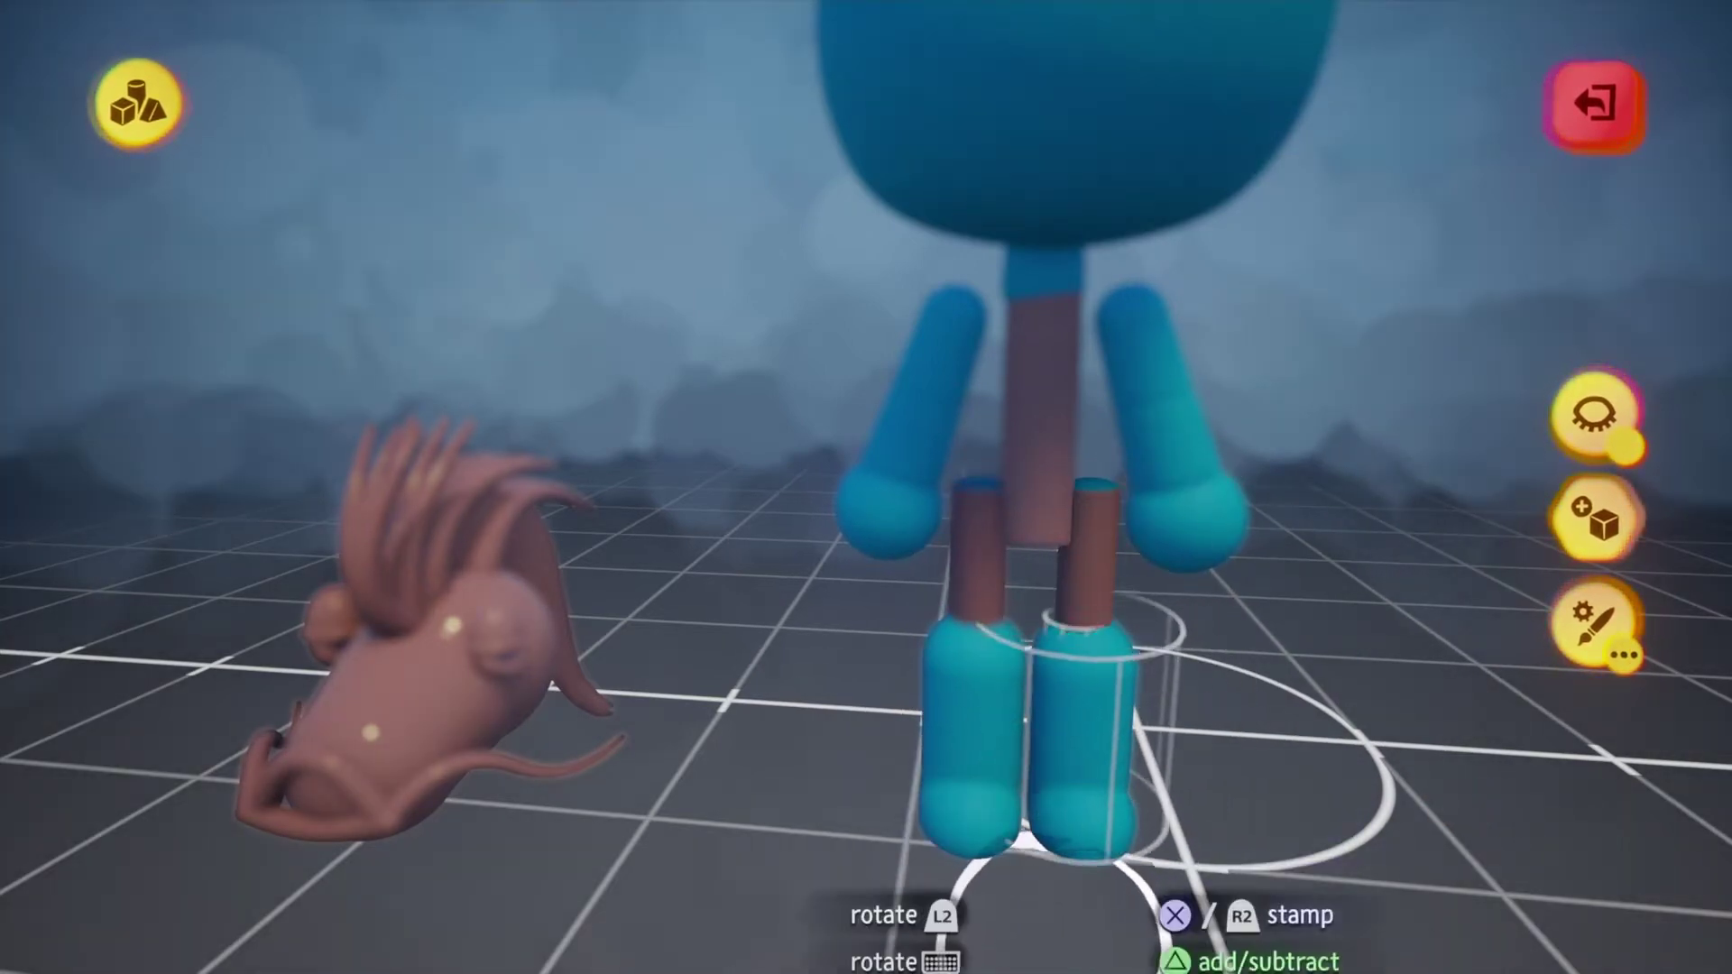
click(1087, 866)
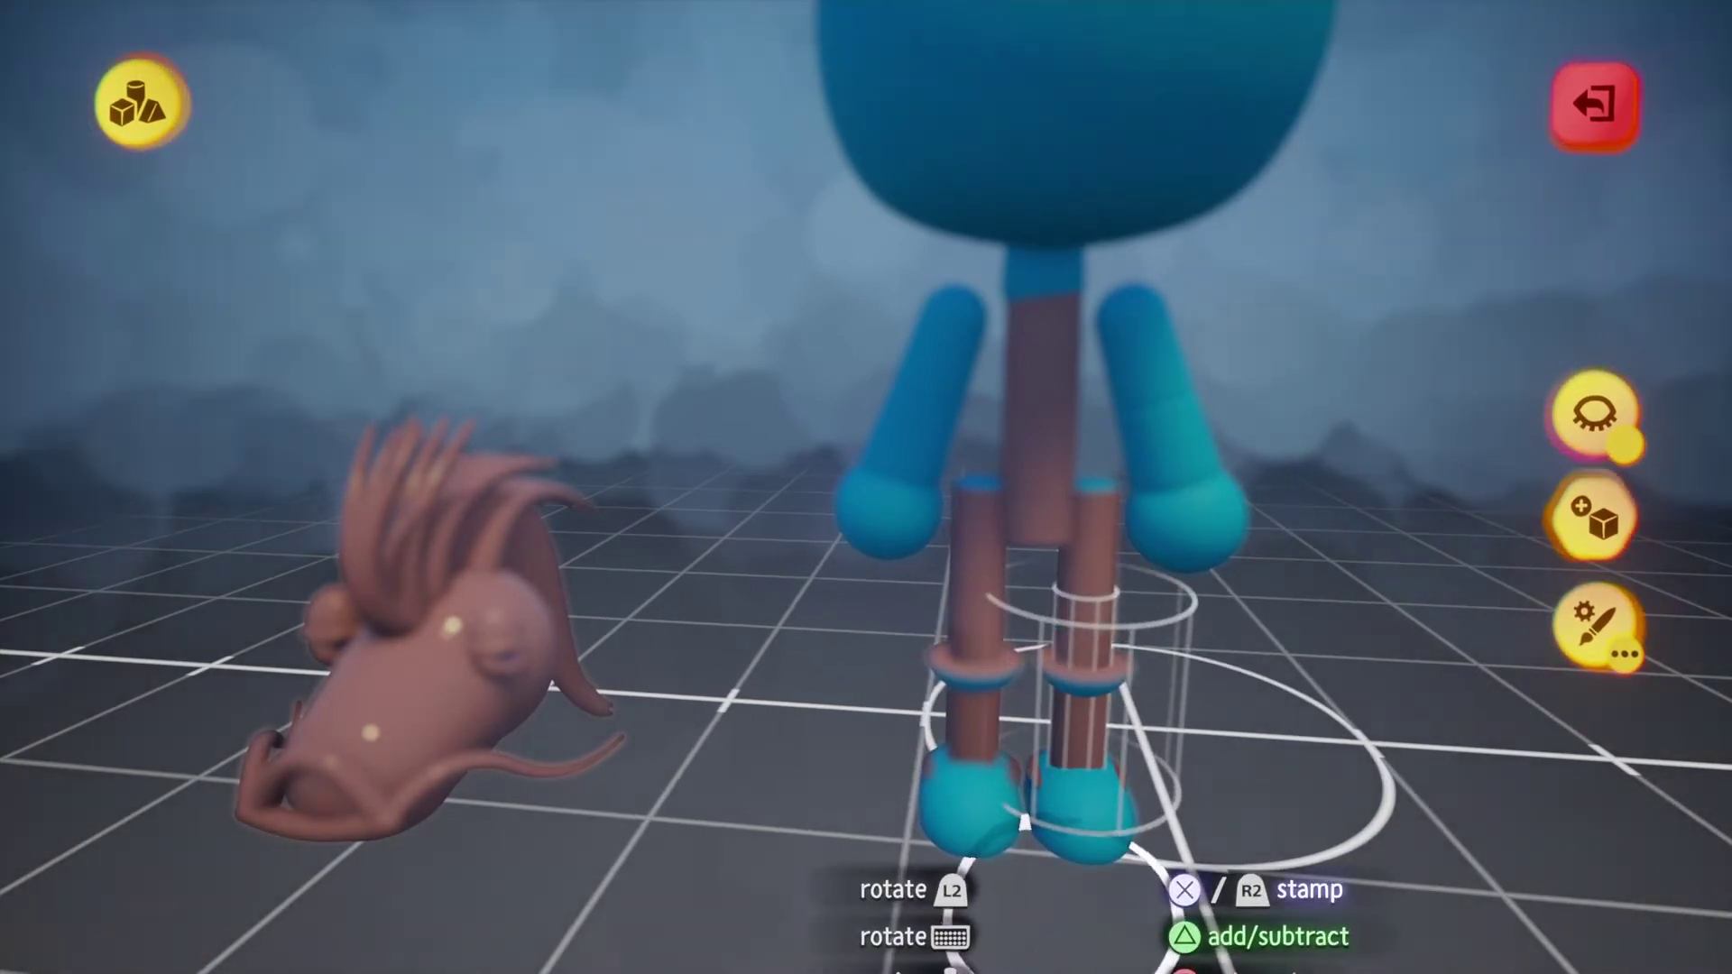
click(1023, 821)
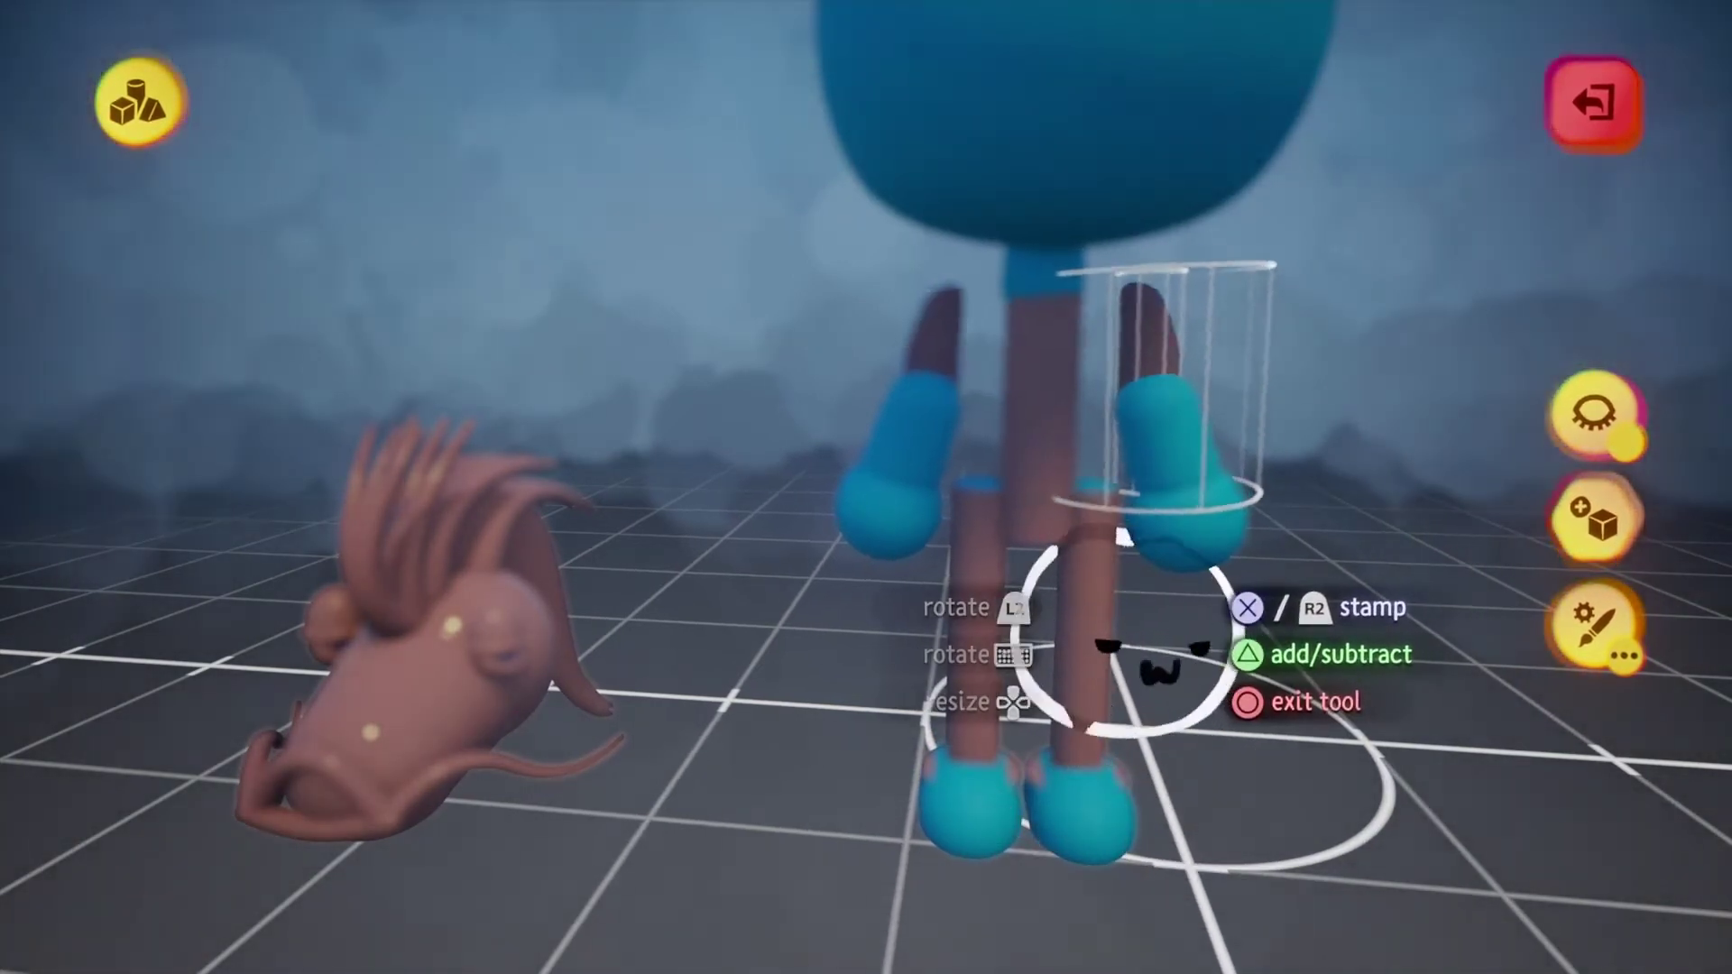
mouse_move(1090, 658)
middle_down()
mouse_move(1079, 688)
mouse_move(1073, 564)
mouse_move(1083, 658)
mouse_move(1110, 626)
mouse_move(1097, 658)
mouse_move(1128, 704)
mouse_move(1105, 699)
mouse_move(1118, 722)
mouse_move(1082, 716)
mouse_move(1129, 812)
mouse_move(1101, 848)
mouse_move(1145, 843)
mouse_move(1122, 869)
mouse_move(1141, 816)
middle_up()
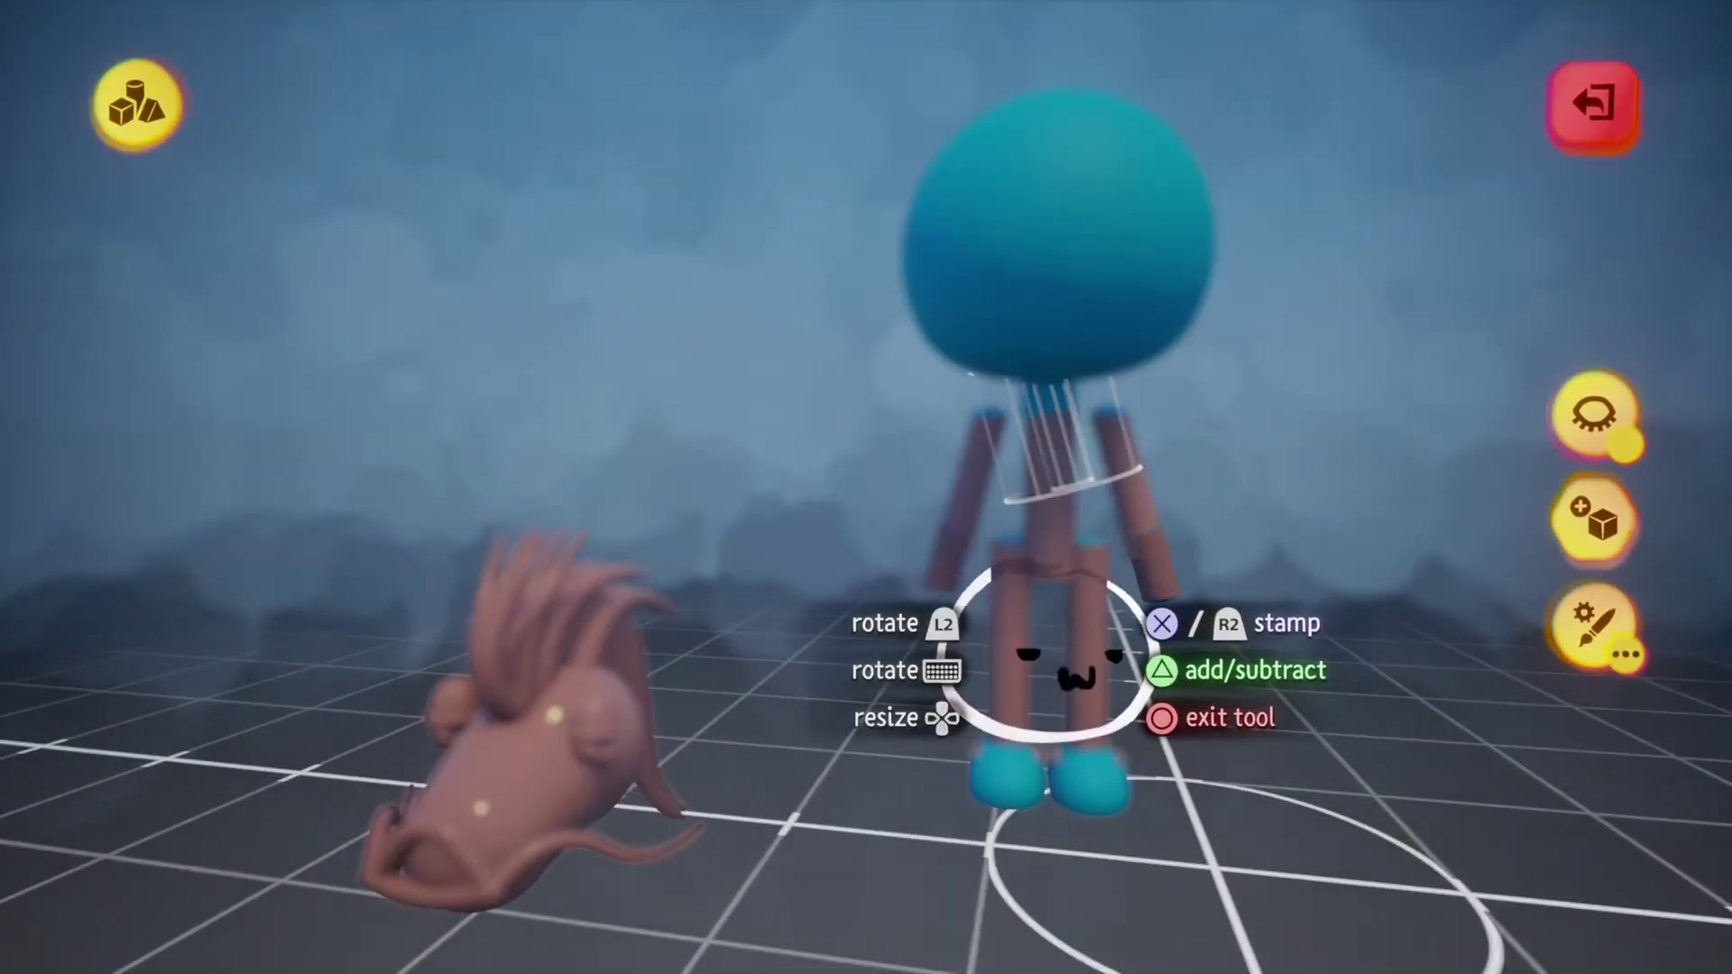
middle_drag(1047, 654, 1035, 370)
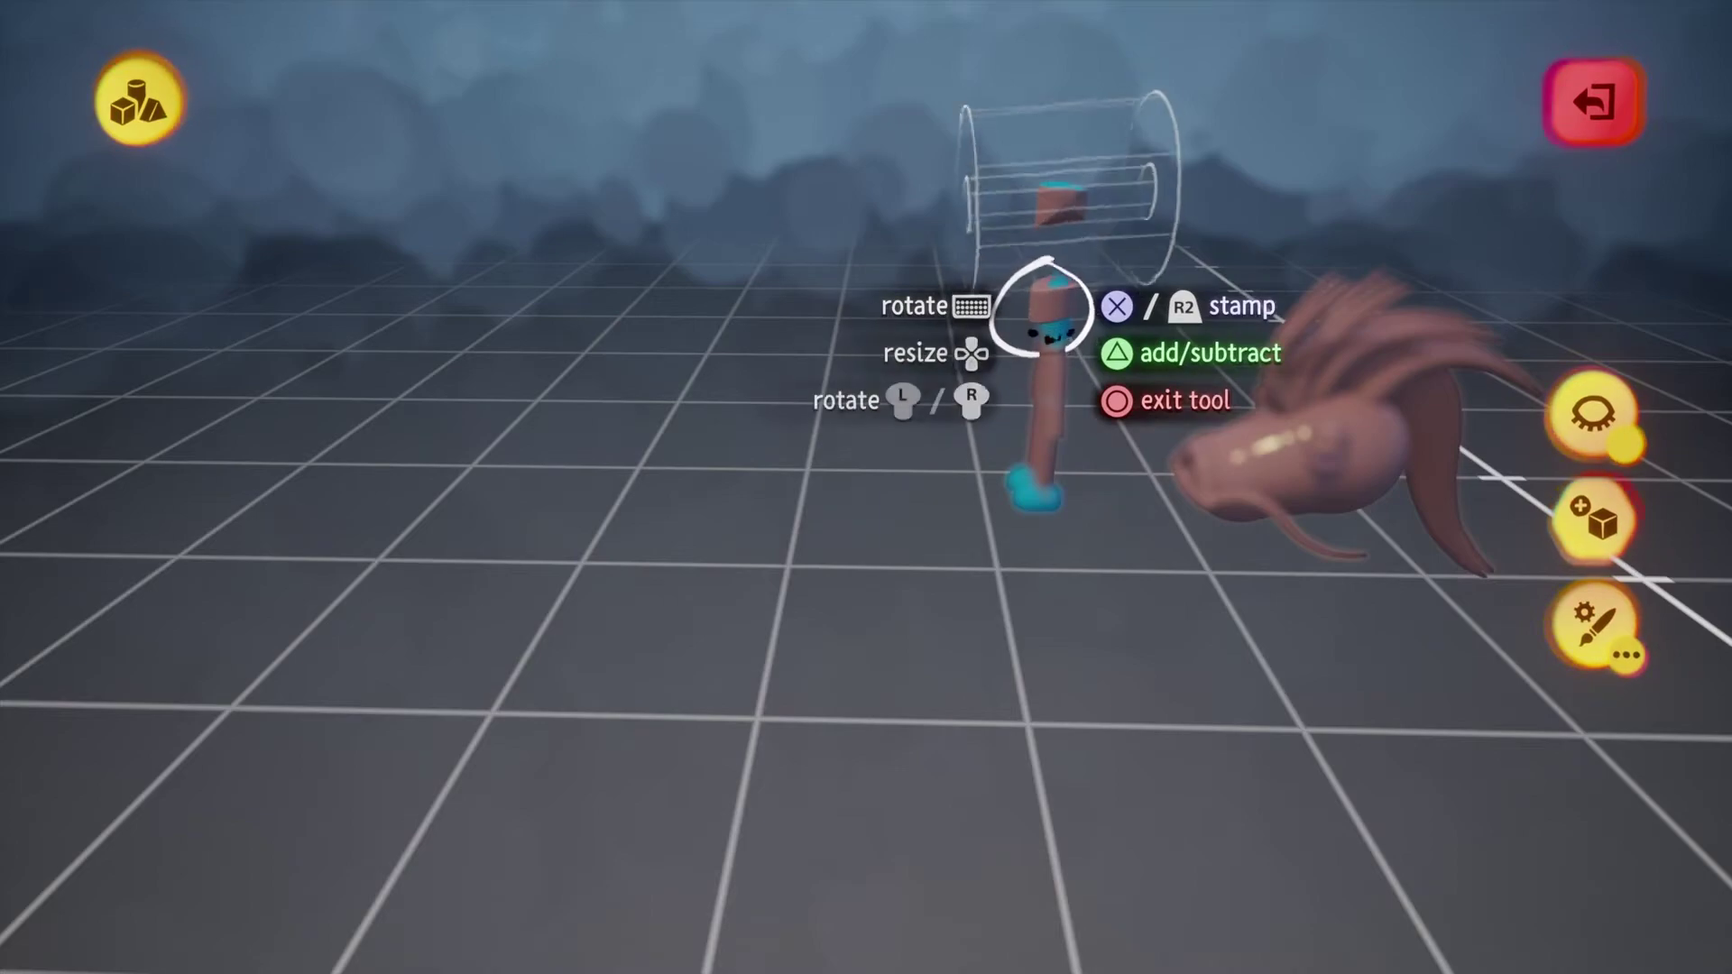
key(Escape)
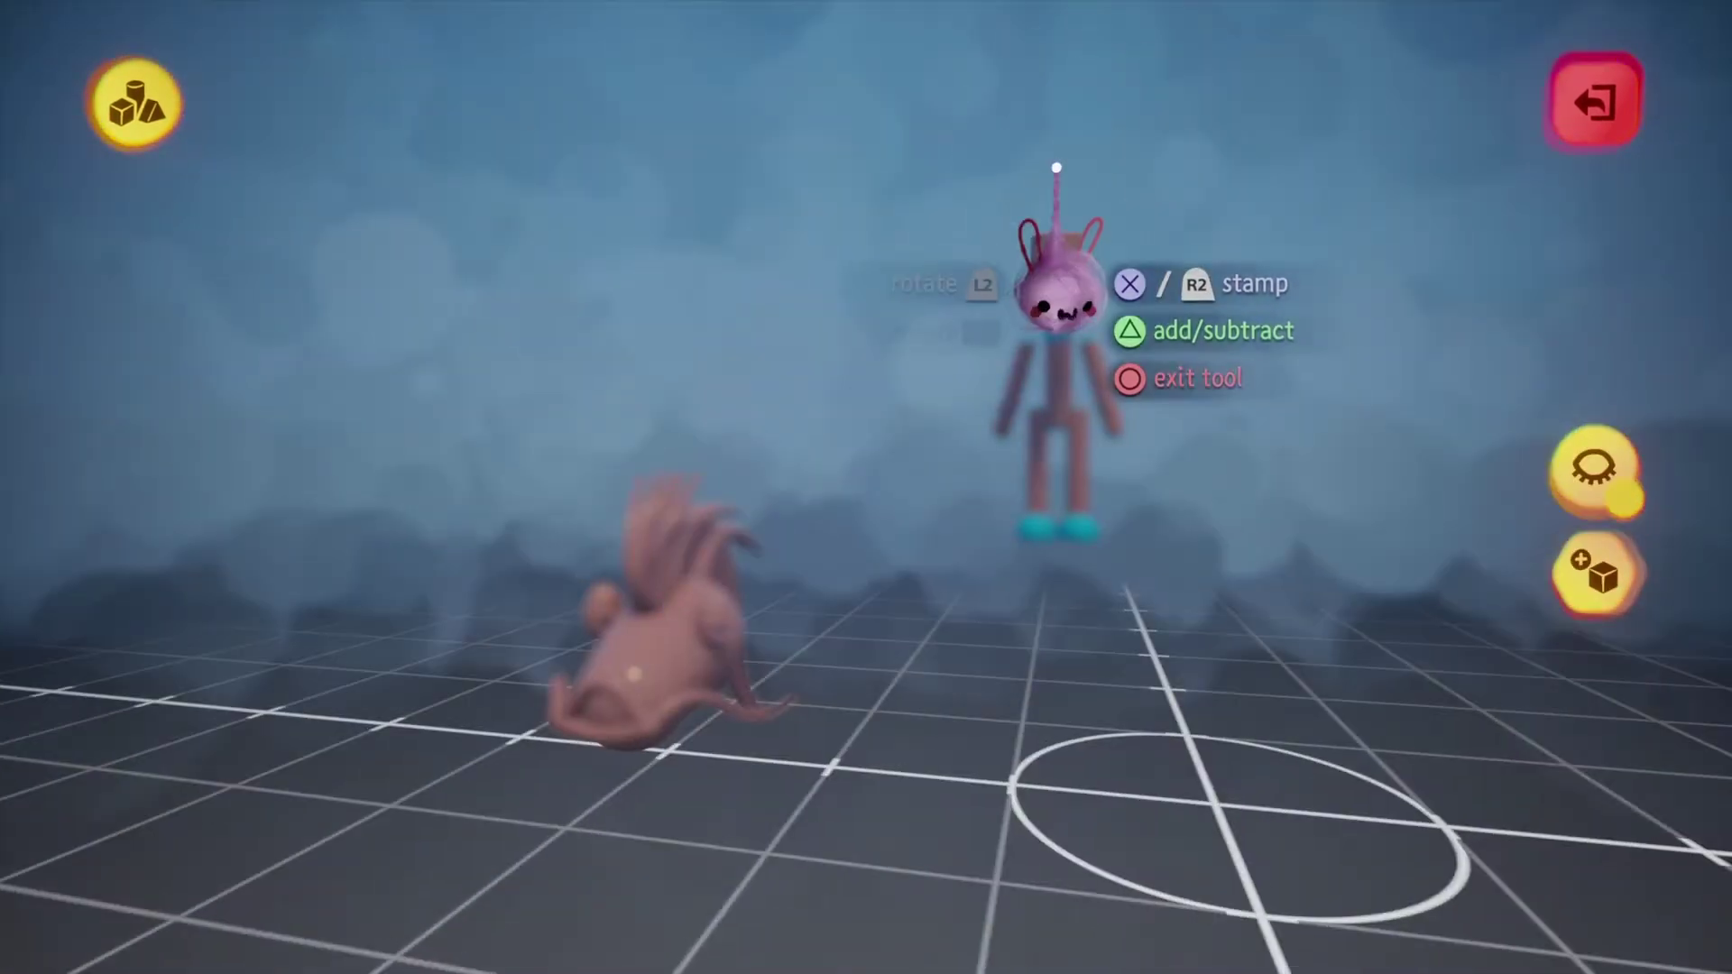
Play-test the scene, return to Edit, and lift the fish head off the stick body.
key(Escape)
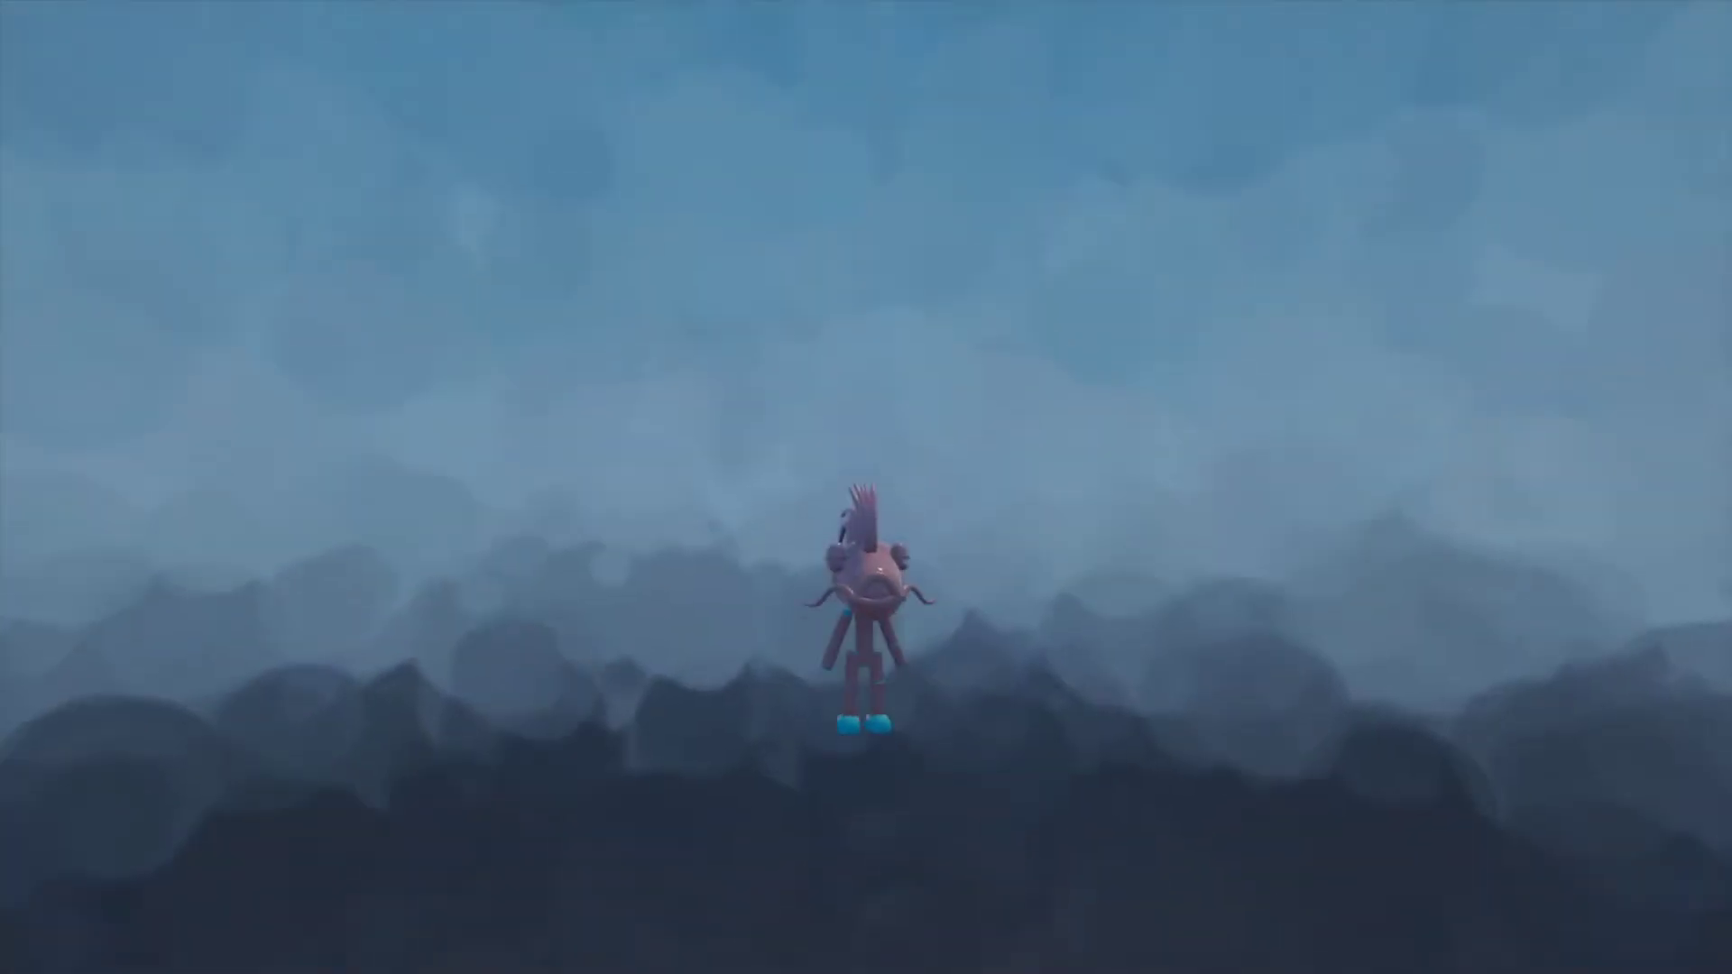
key(Escape)
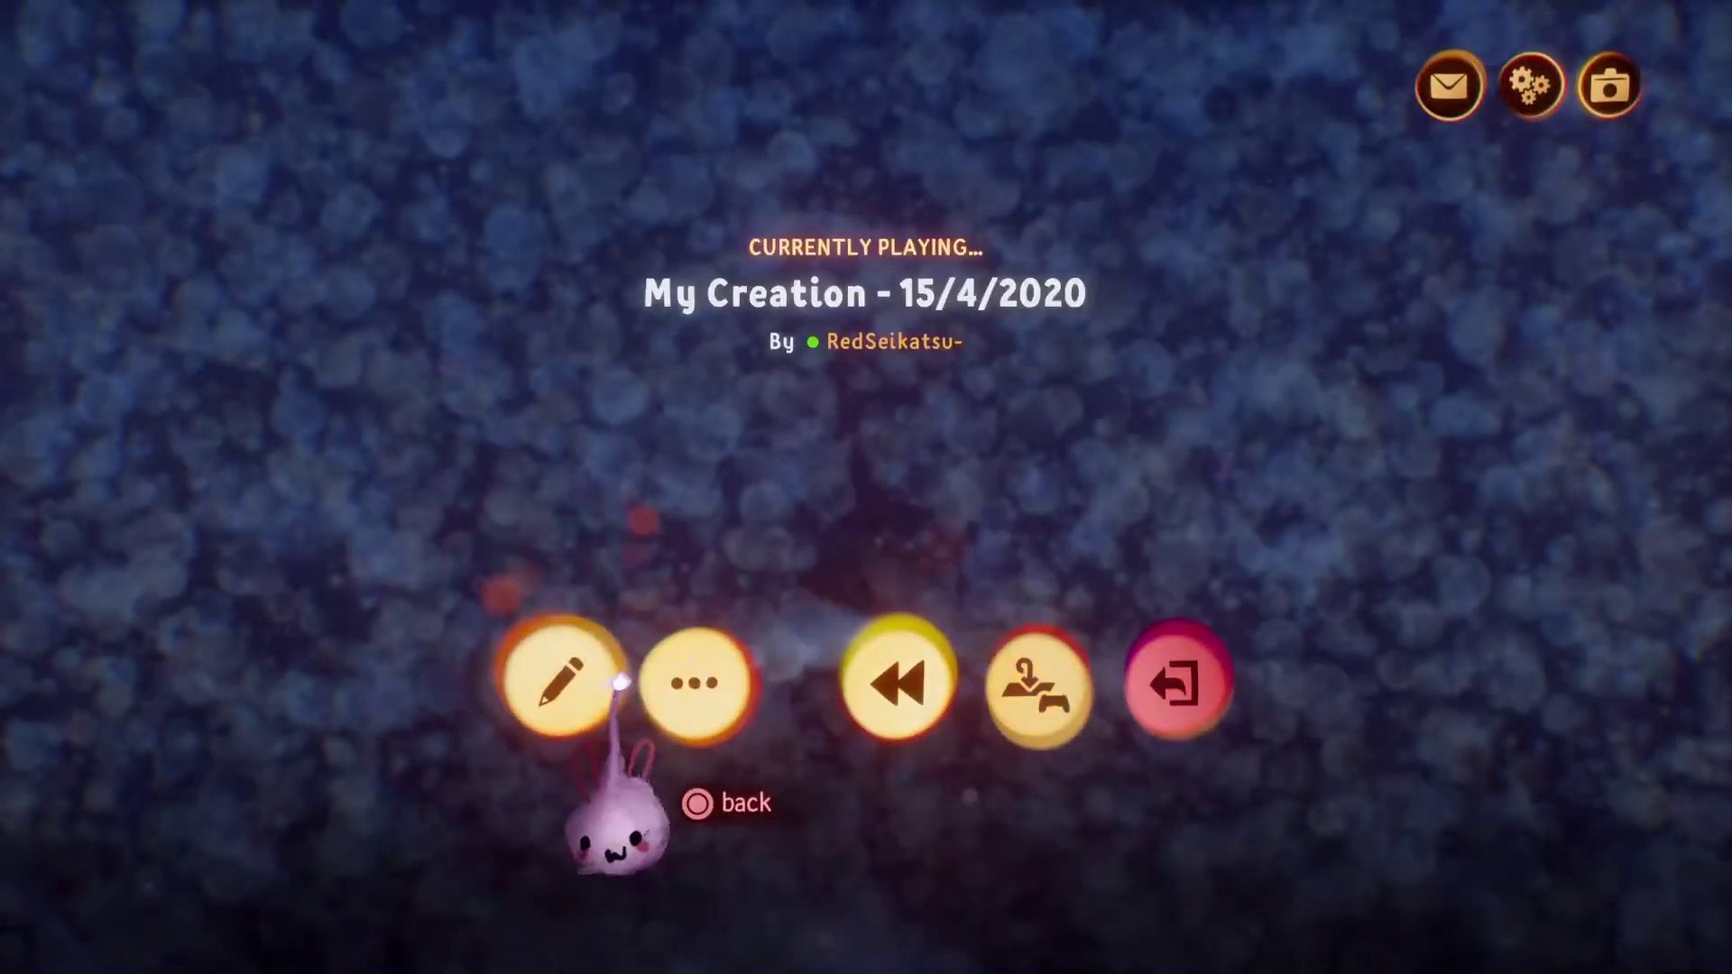
click(577, 682)
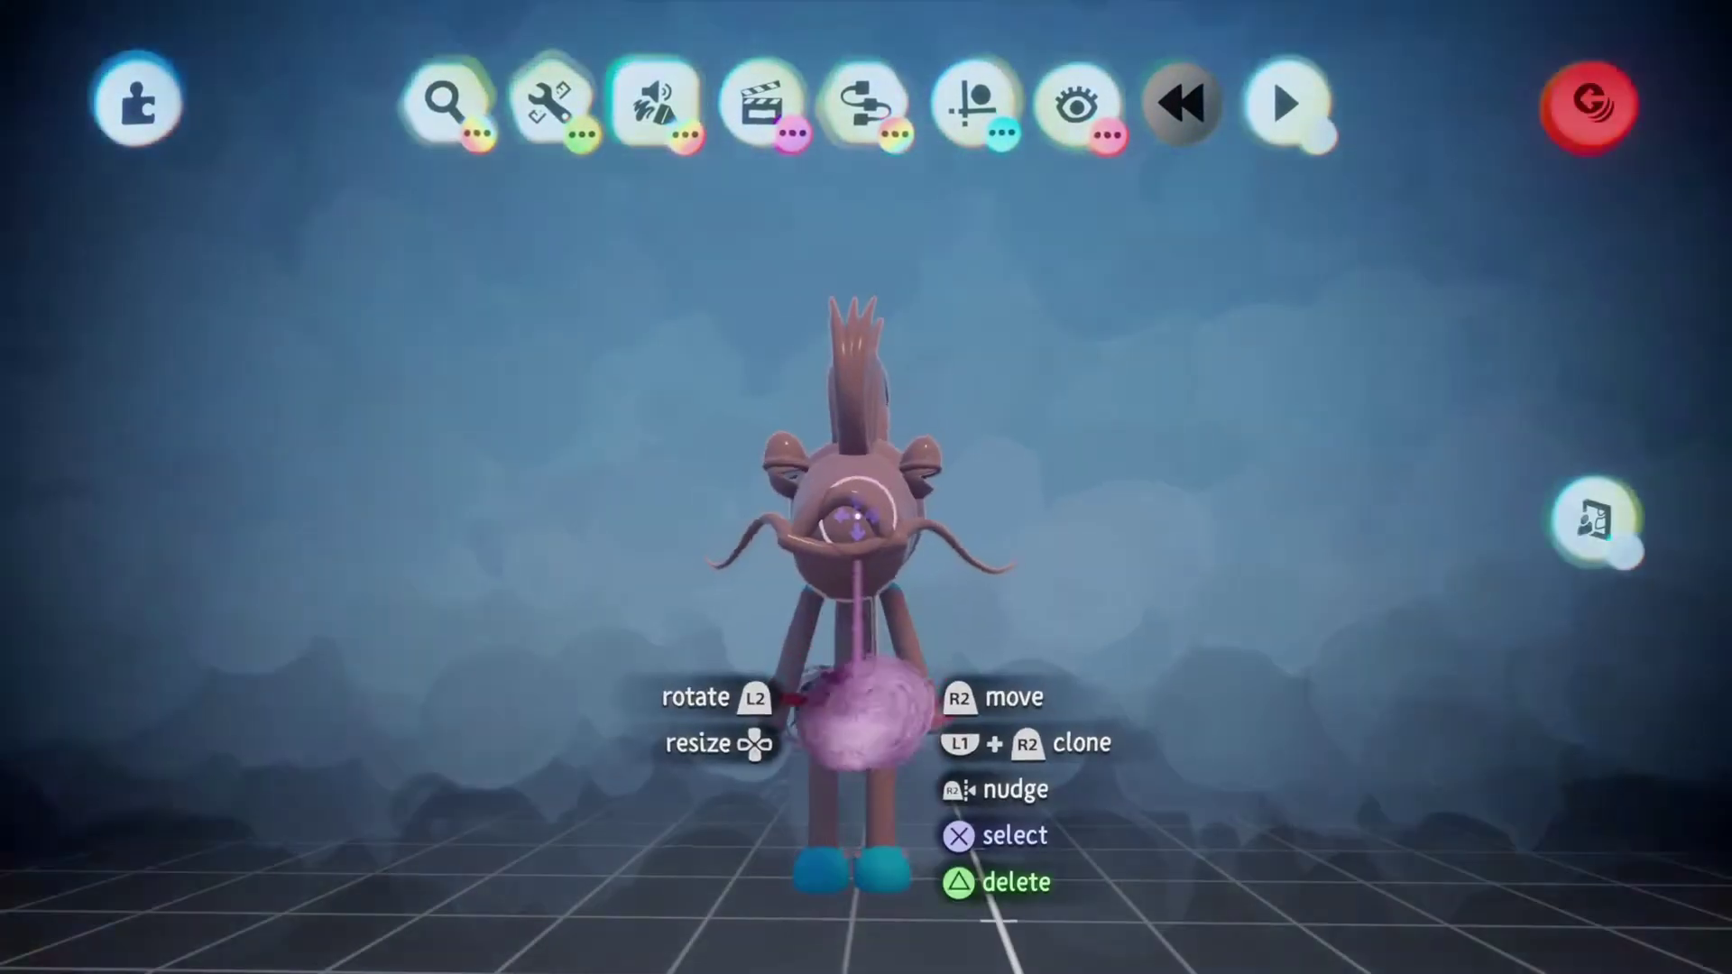
drag(854, 522, 735, 164)
click(651, 113)
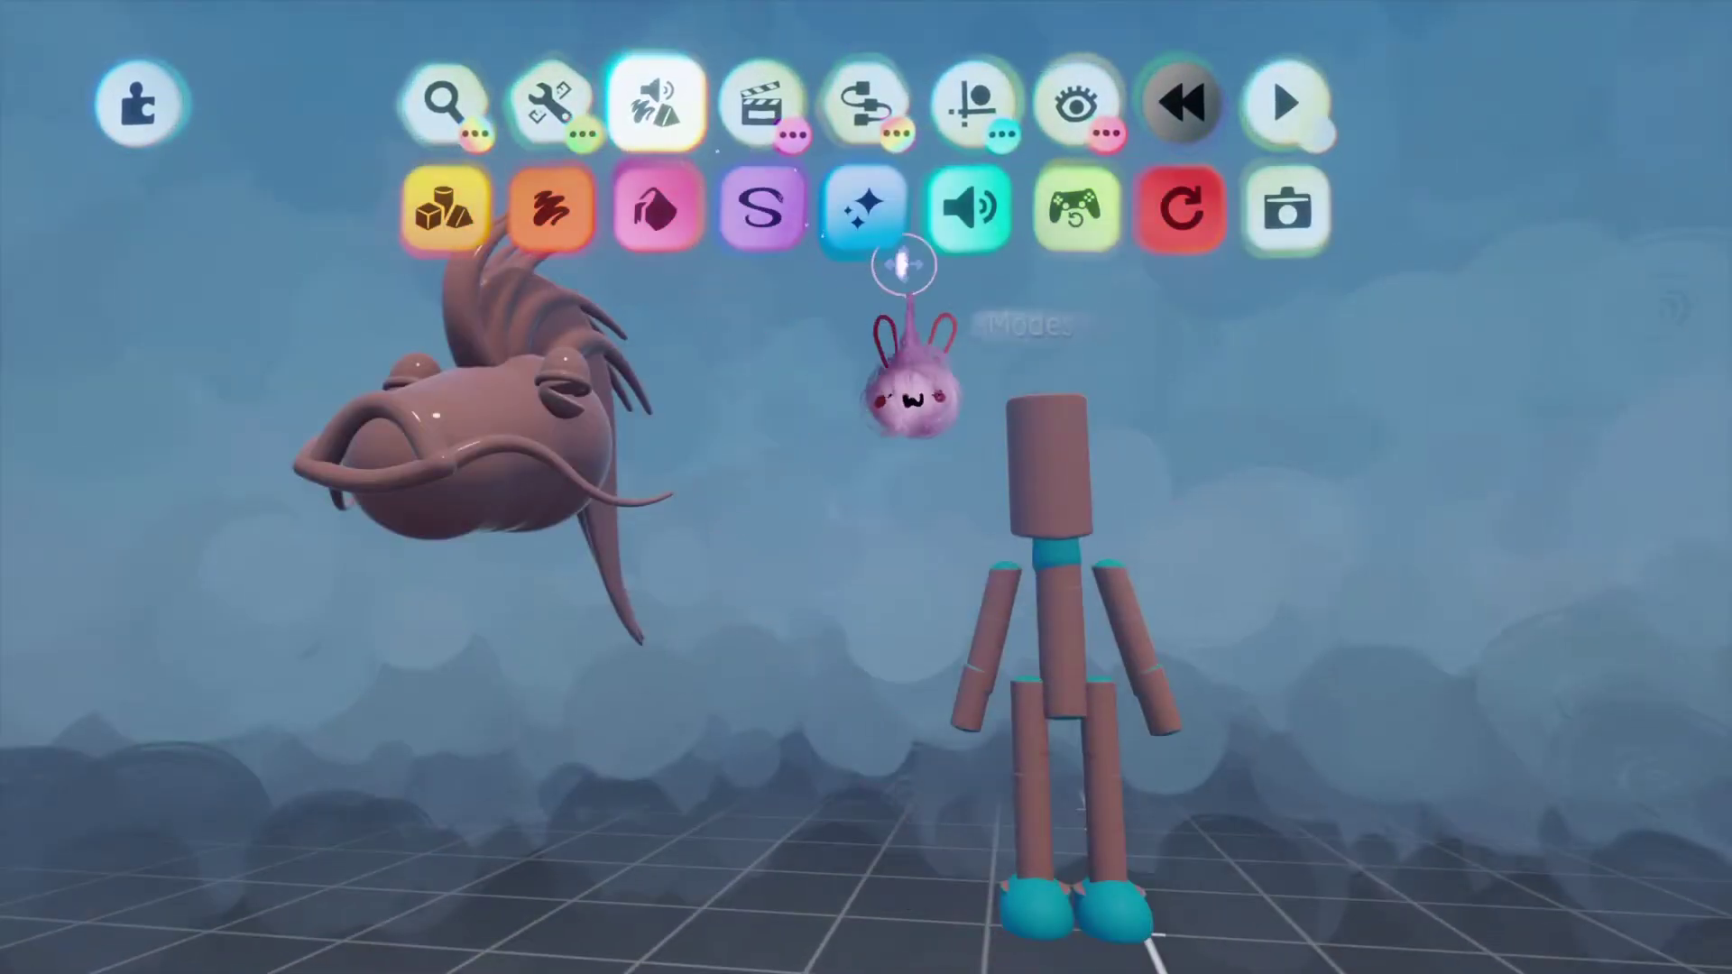
Start a new sculpture and stretch a capsule shape beside the fish head.
click(448, 207)
click(1353, 433)
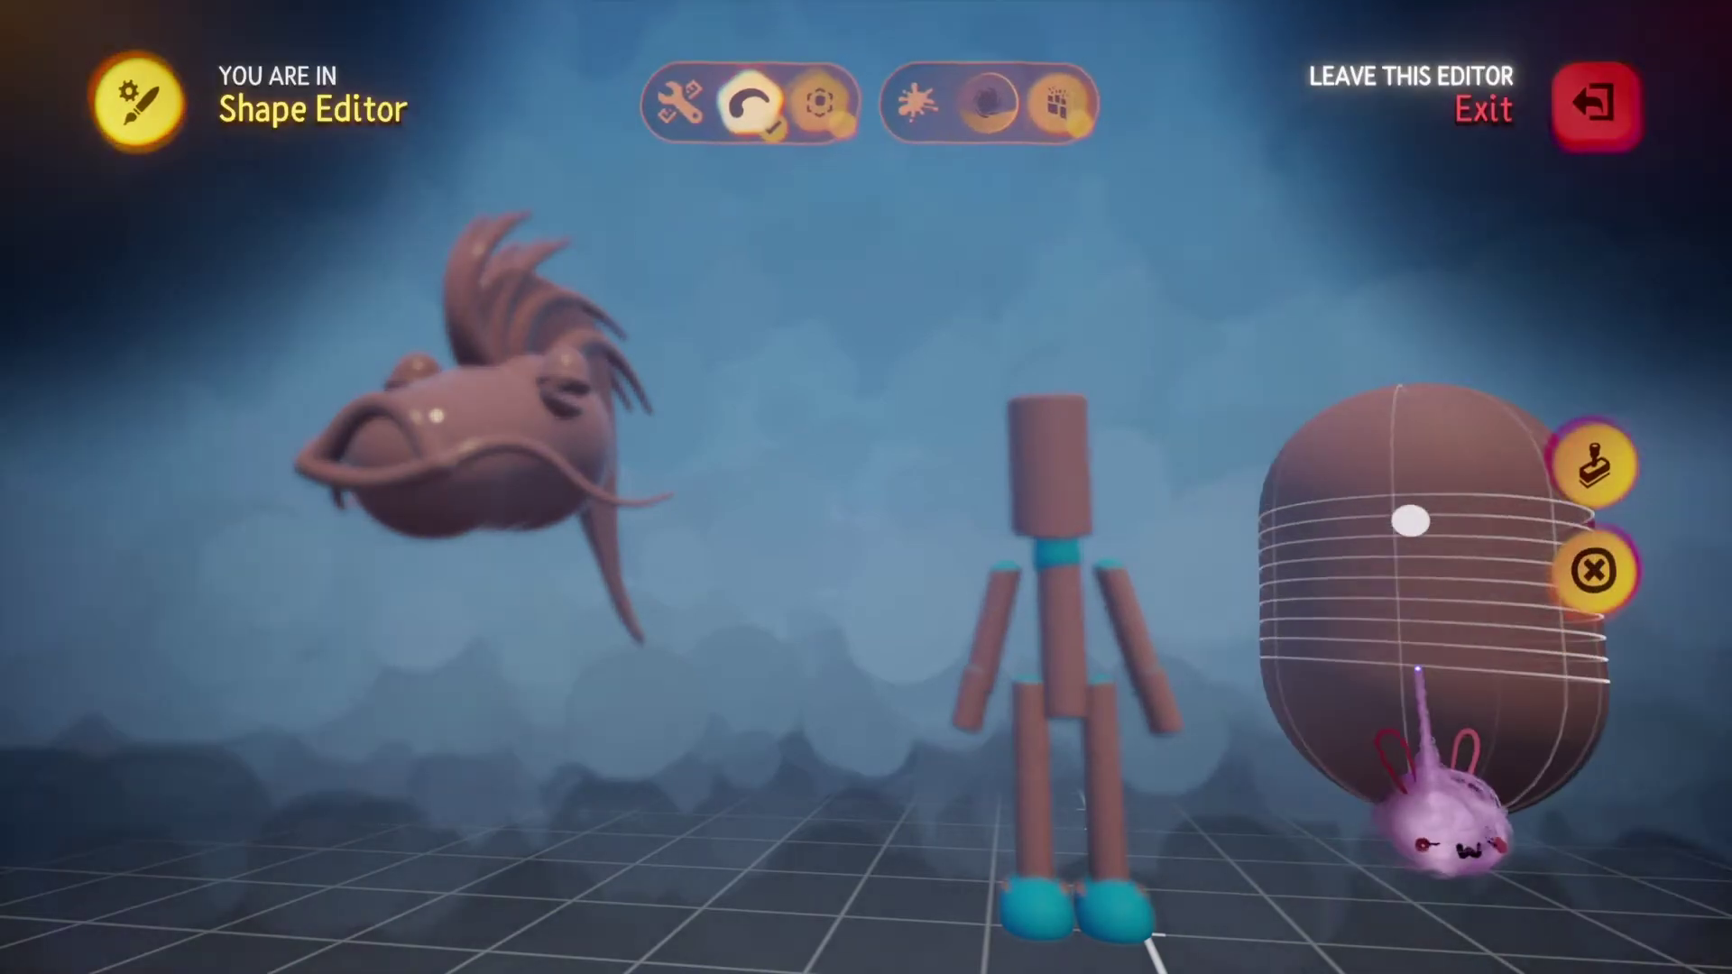
scroll(1443, 825, down, 5)
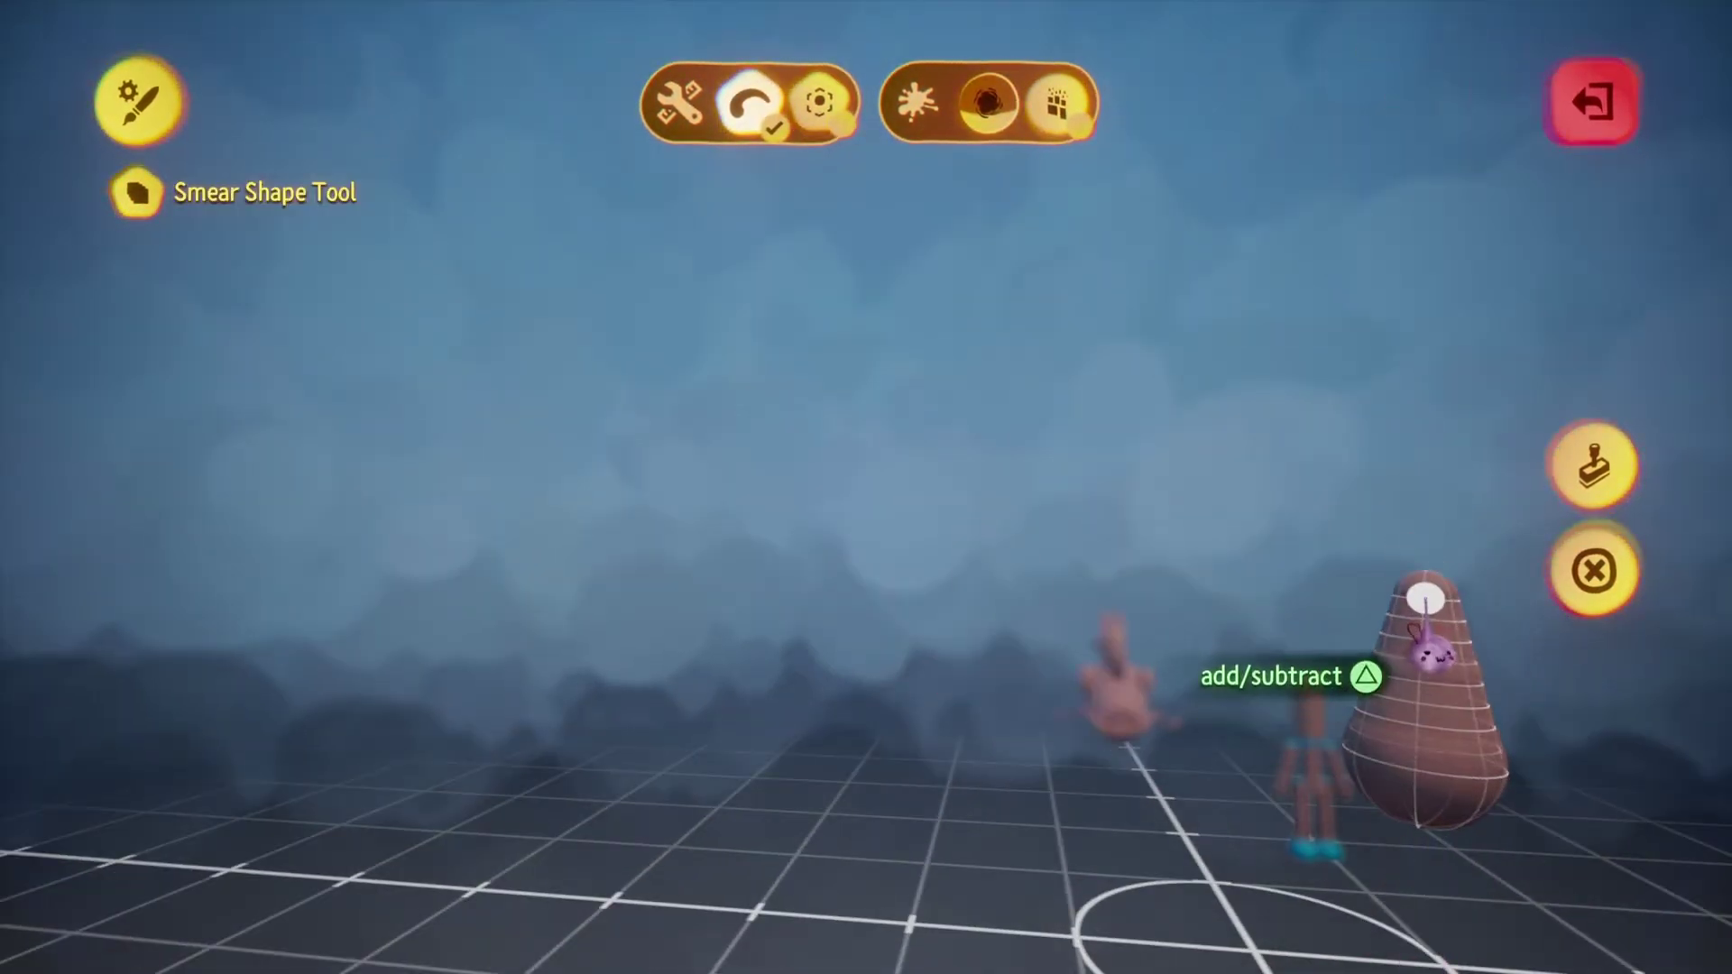
key(Escape)
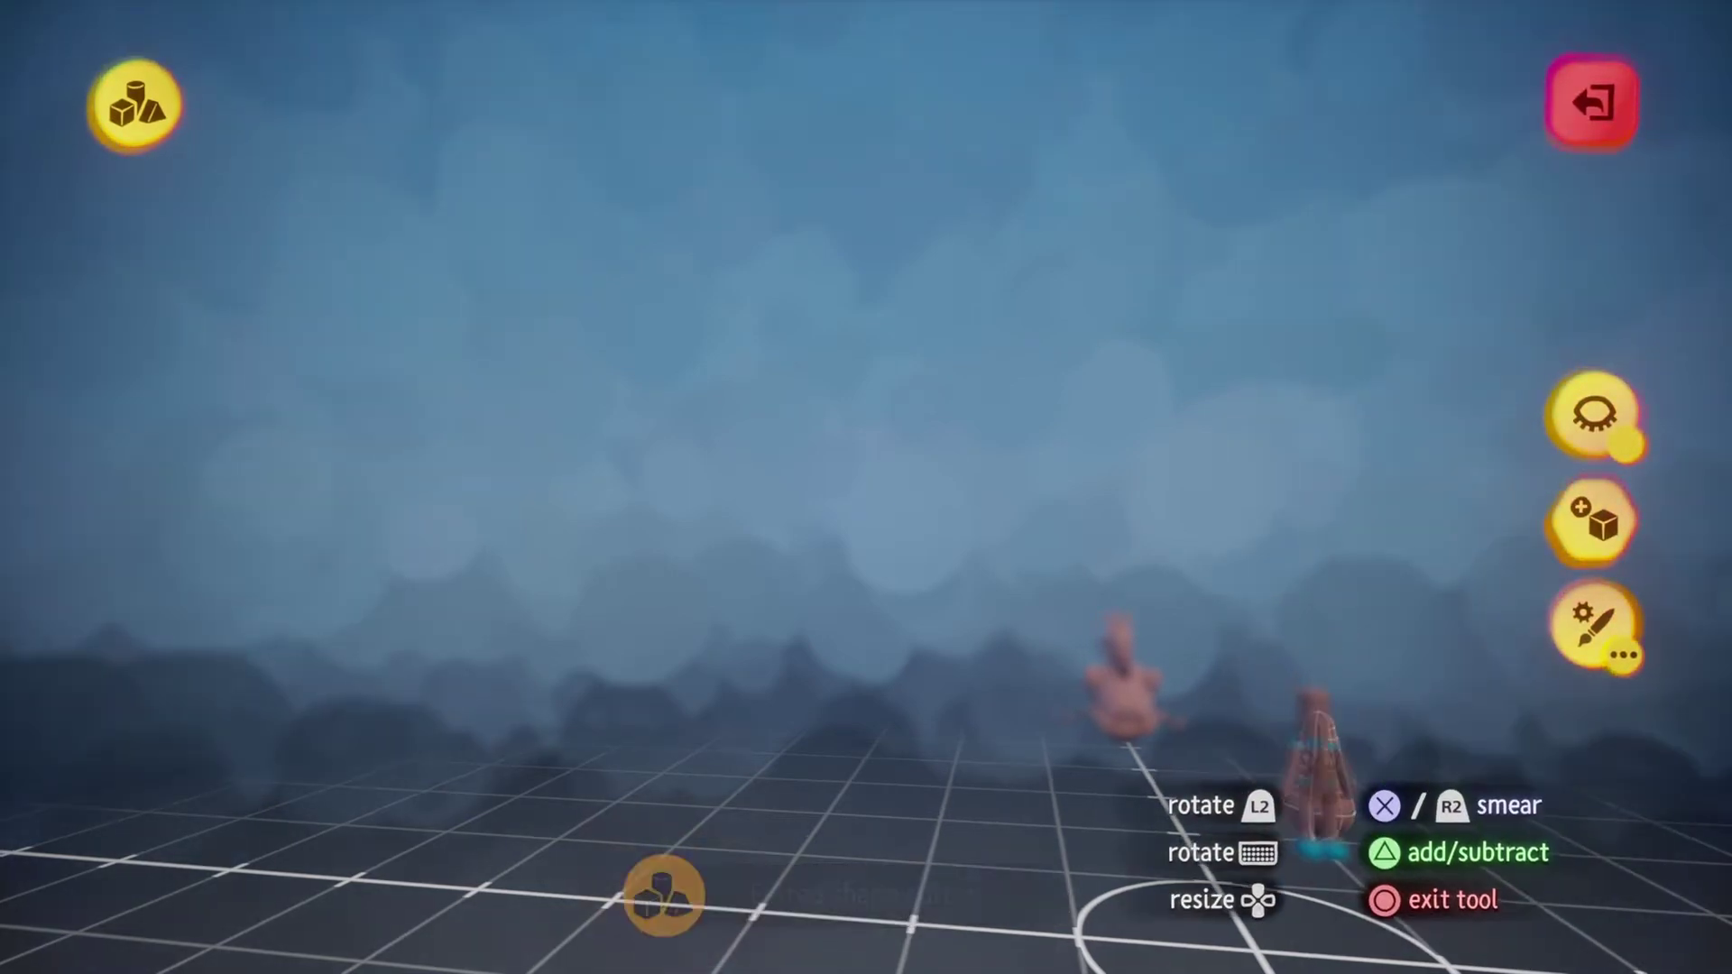
scroll(1322, 839, up, 5)
middle_drag(1290, 767, 1140, 851)
Reposition the new shape with Move and exit sculpt mode.
key(Escape)
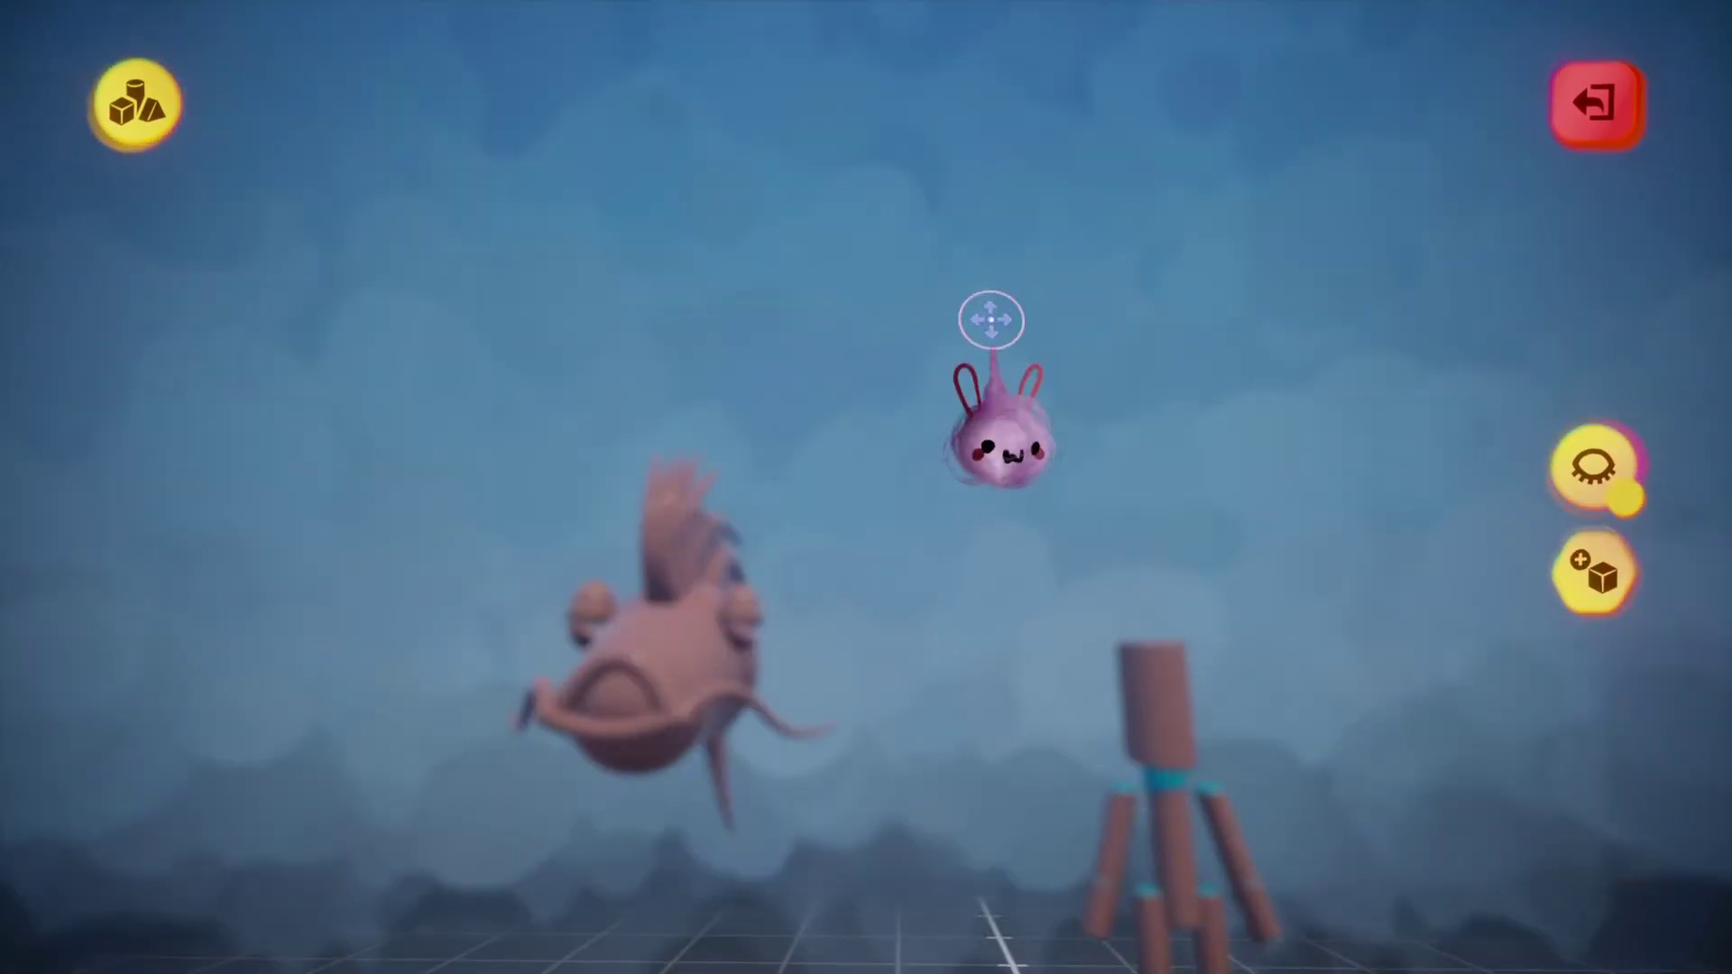
key(ctrl+y)
key(Escape)
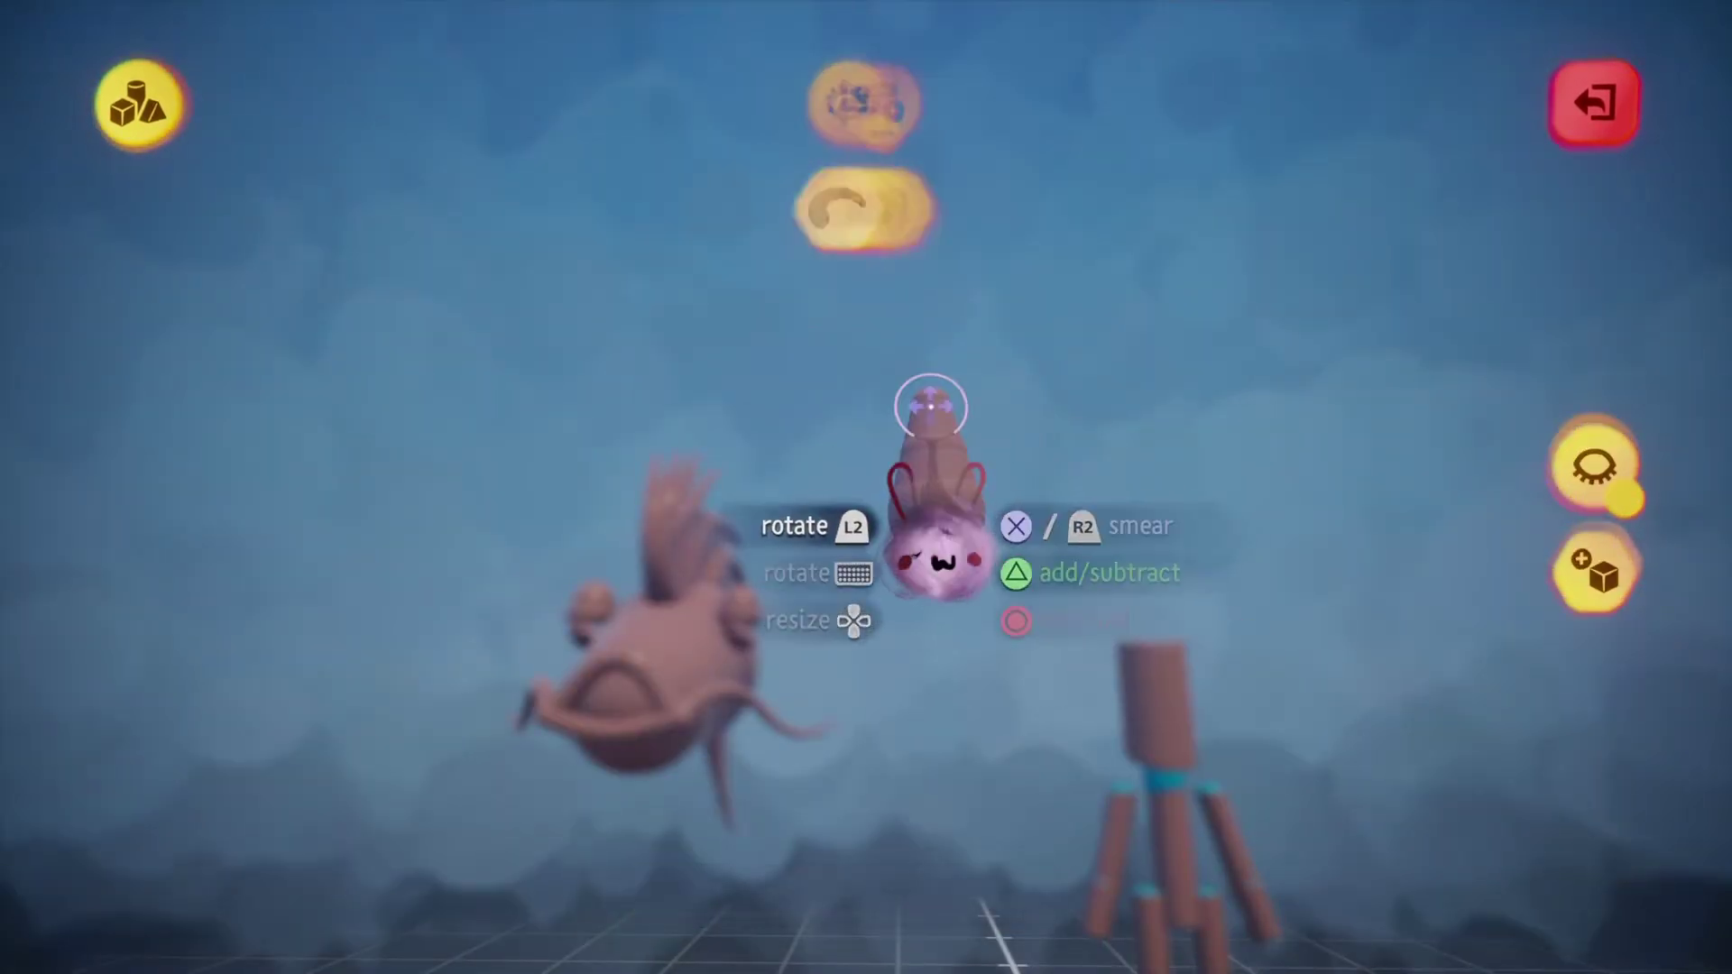
key(Escape)
middle_drag(929, 406, 929, 406)
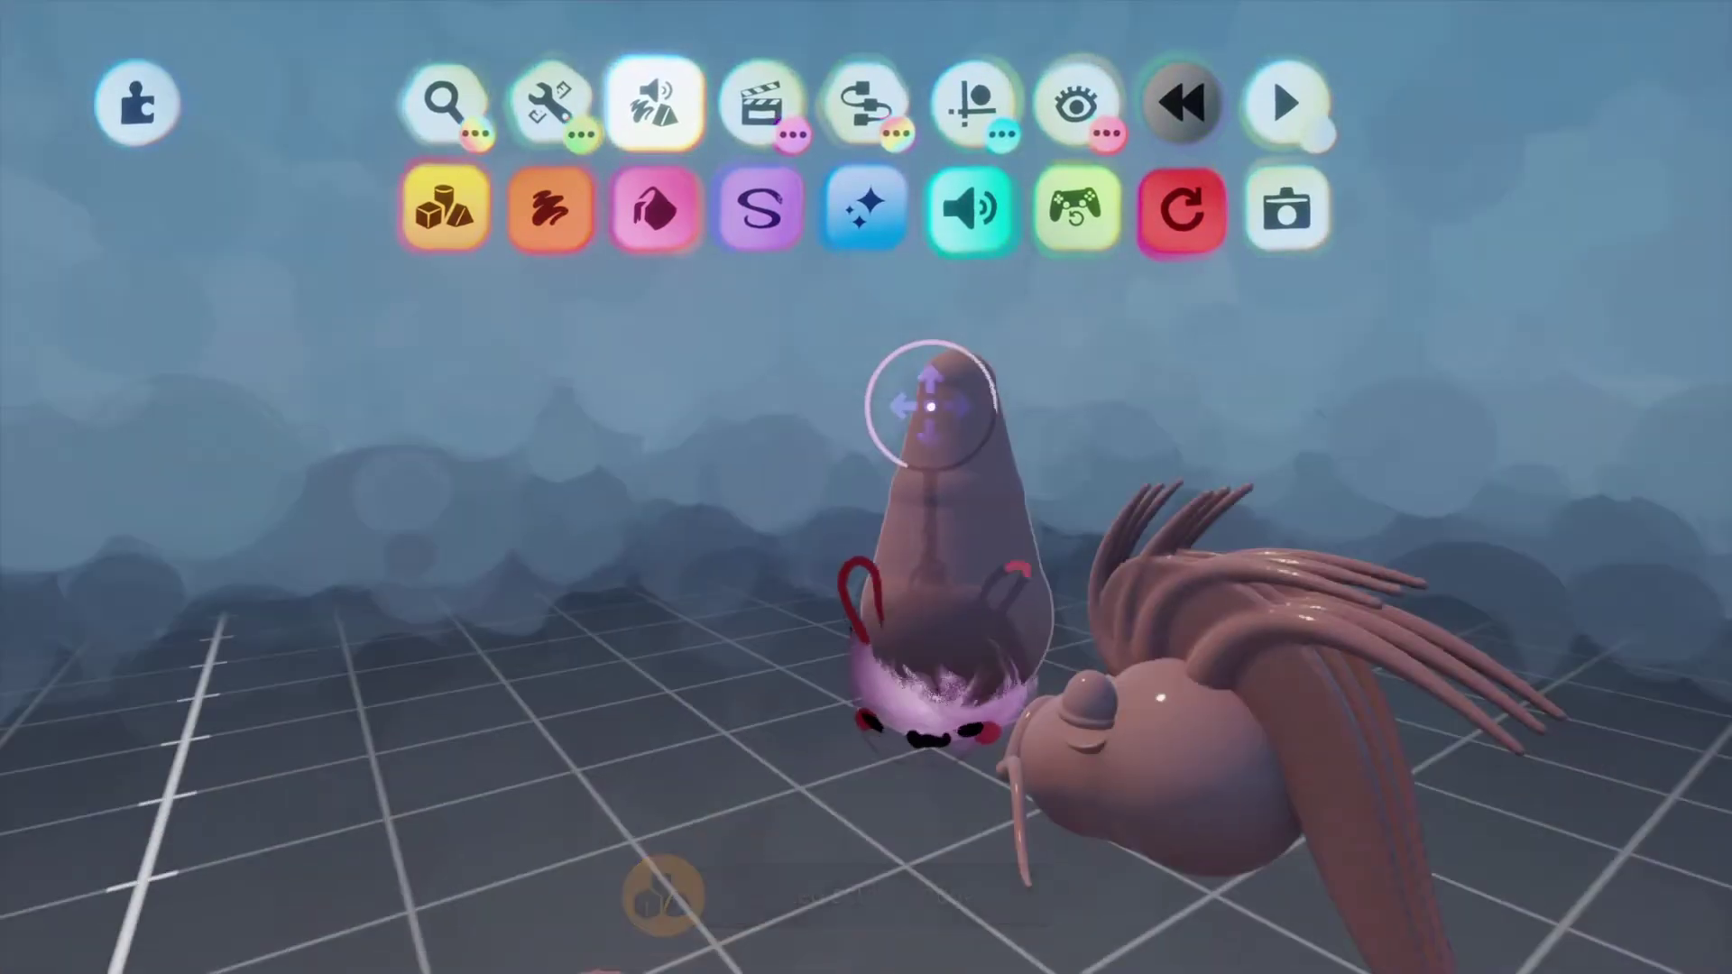
Start another sculpture, stretch a sphere, exit sculpt mode, and tilt the sculpture.
click(446, 208)
click(522, 147)
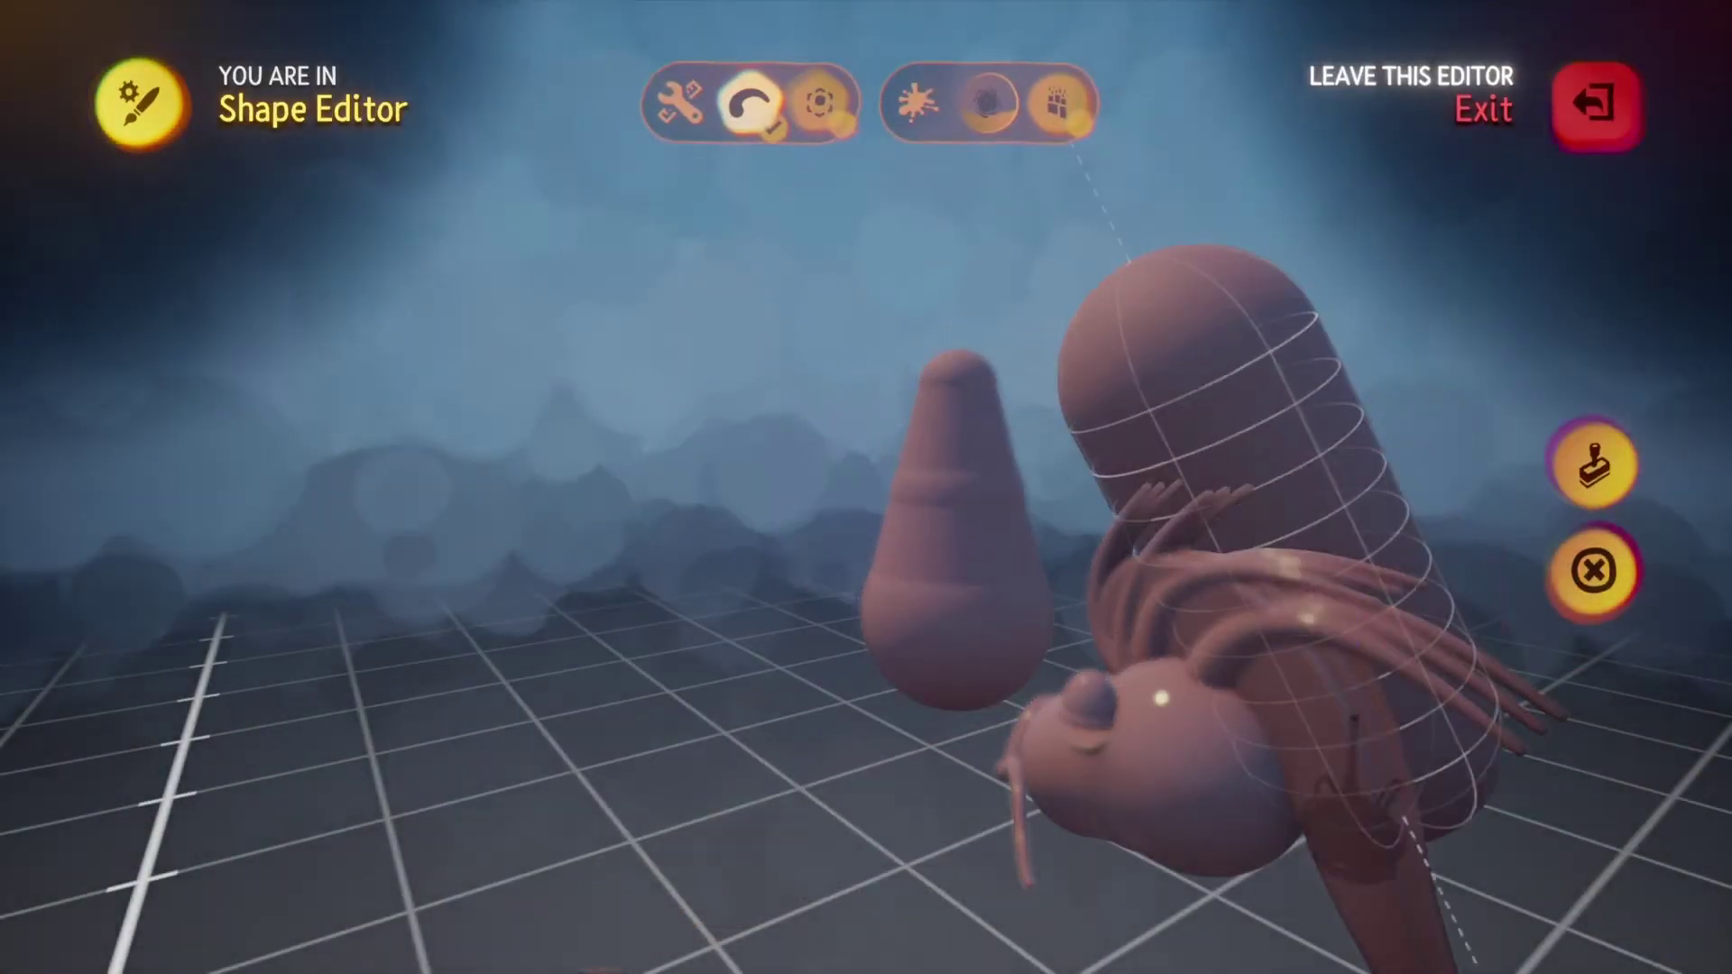
key(Escape)
key(Escape)
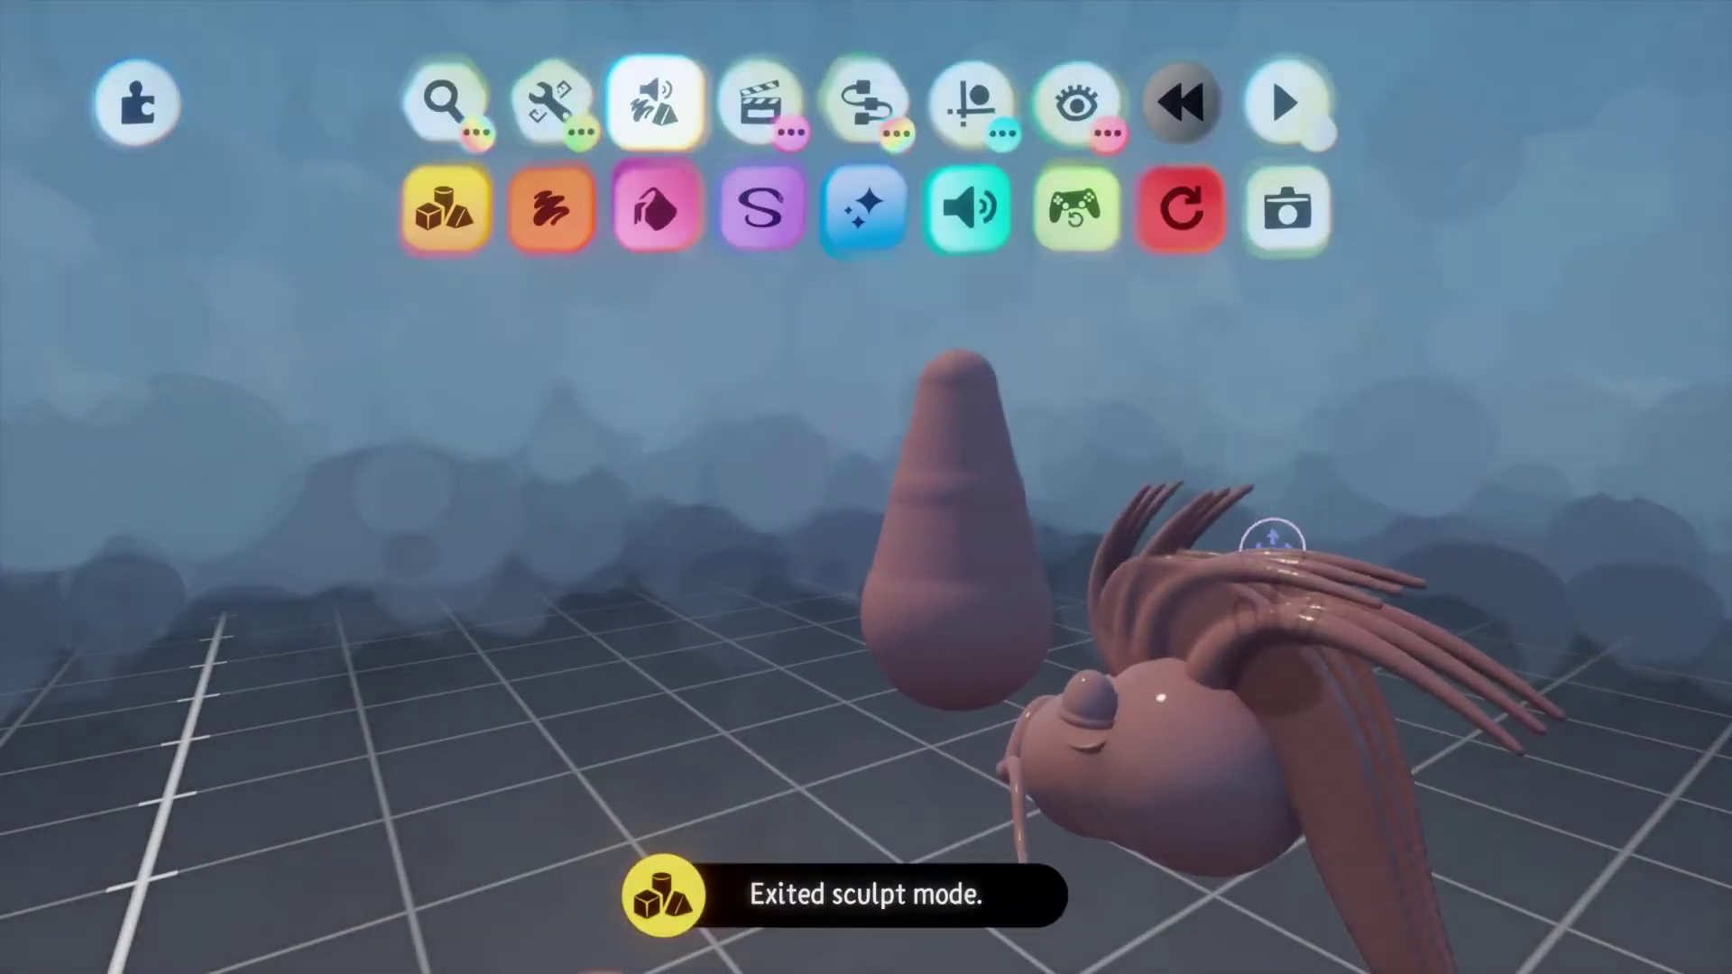
key(Escape)
mouse_move(1159, 929)
mouse_down()
mouse_move(1208, 645)
mouse_move(1145, 577)
mouse_move(1119, 636)
mouse_up()
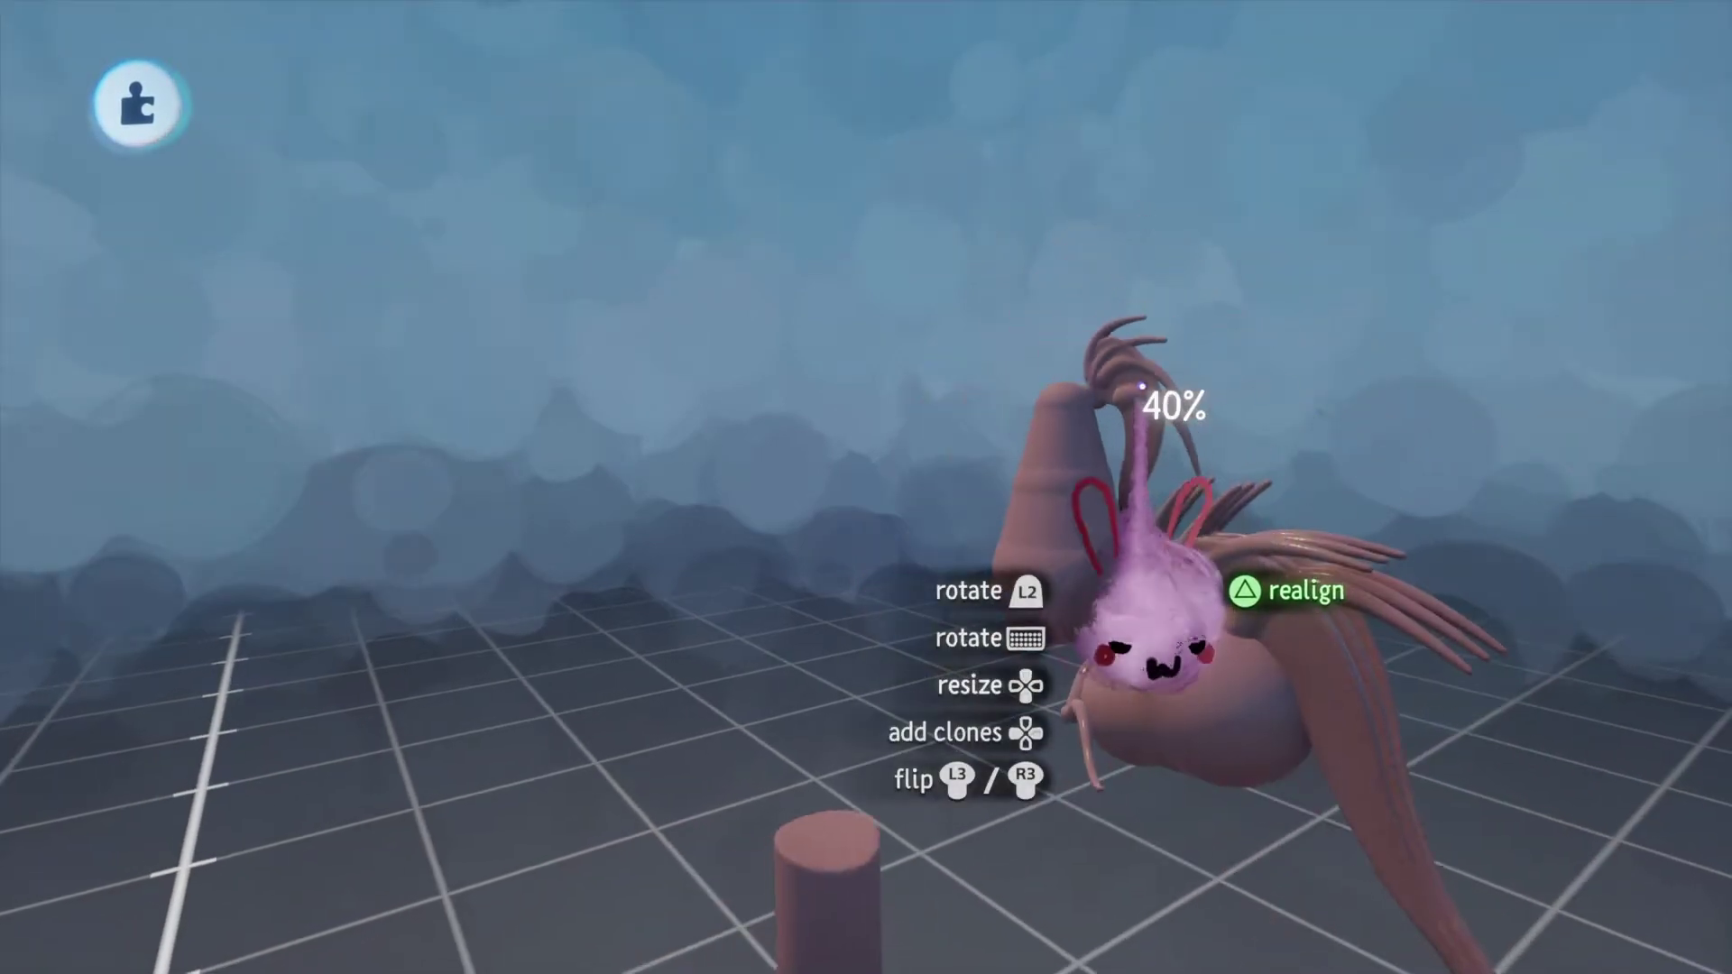
Resize the tapered sculpture to 118%, bend its tip over, and exit sculpt mode.
mouse_move(1141, 386)
mouse_down()
mouse_move(1124, 363)
mouse_move(1152, 379)
mouse_move(1245, 289)
mouse_up()
click(1245, 290)
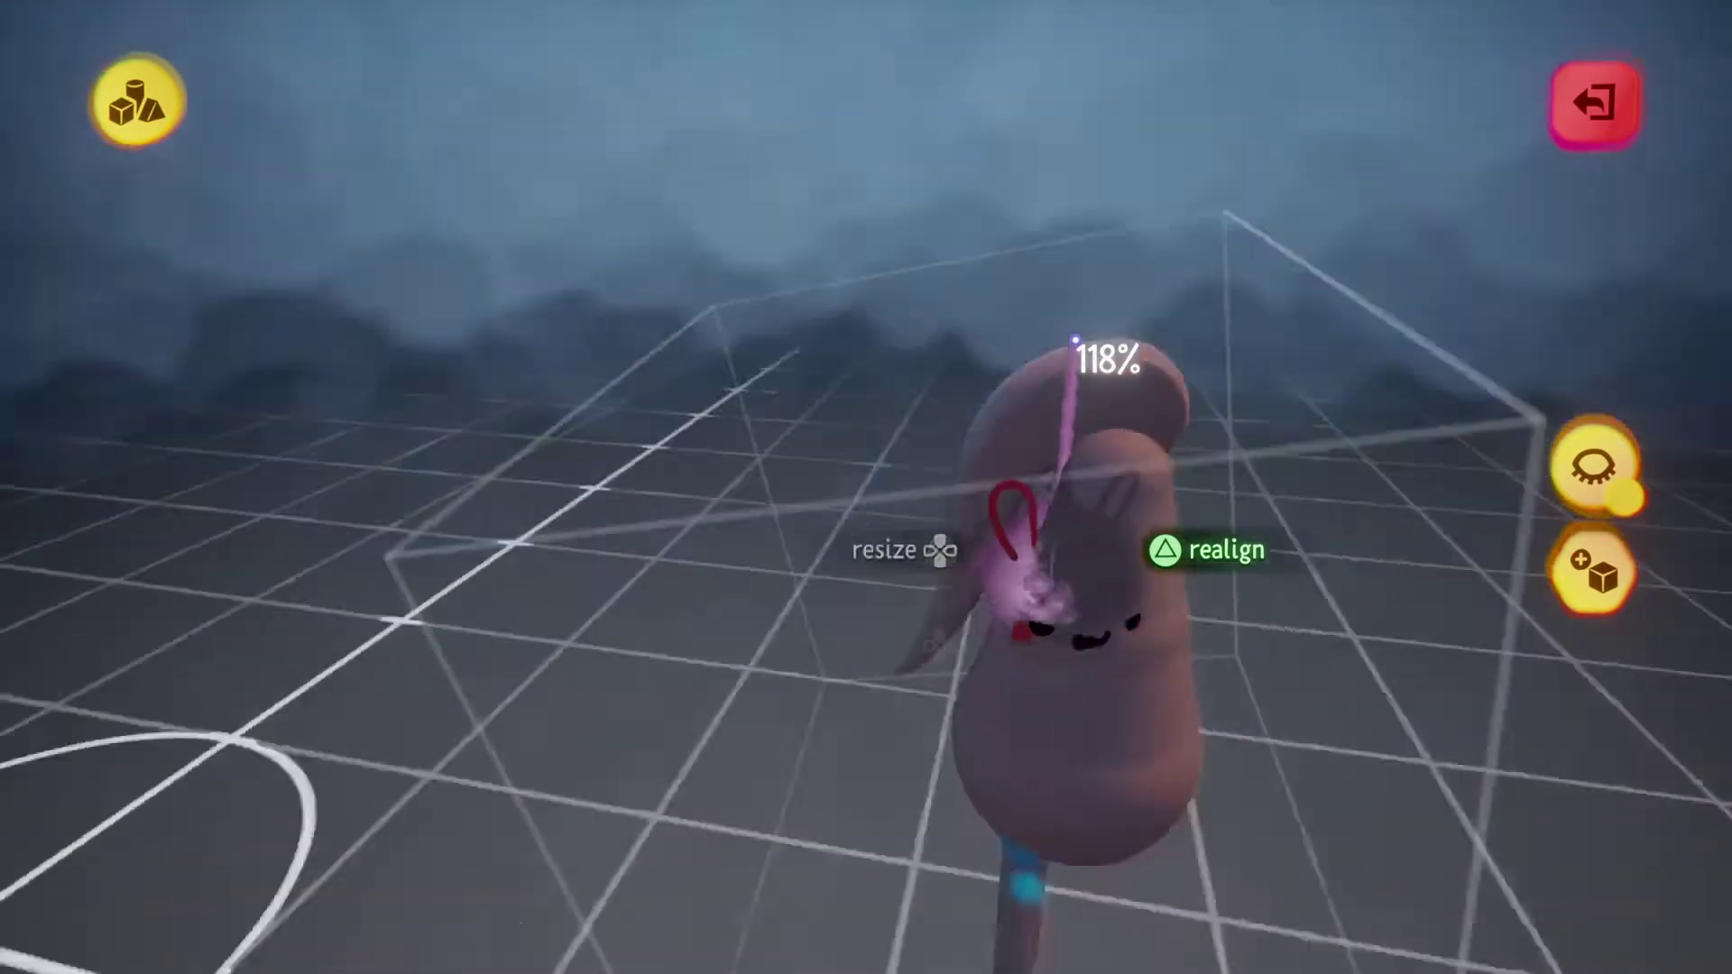
key(Escape)
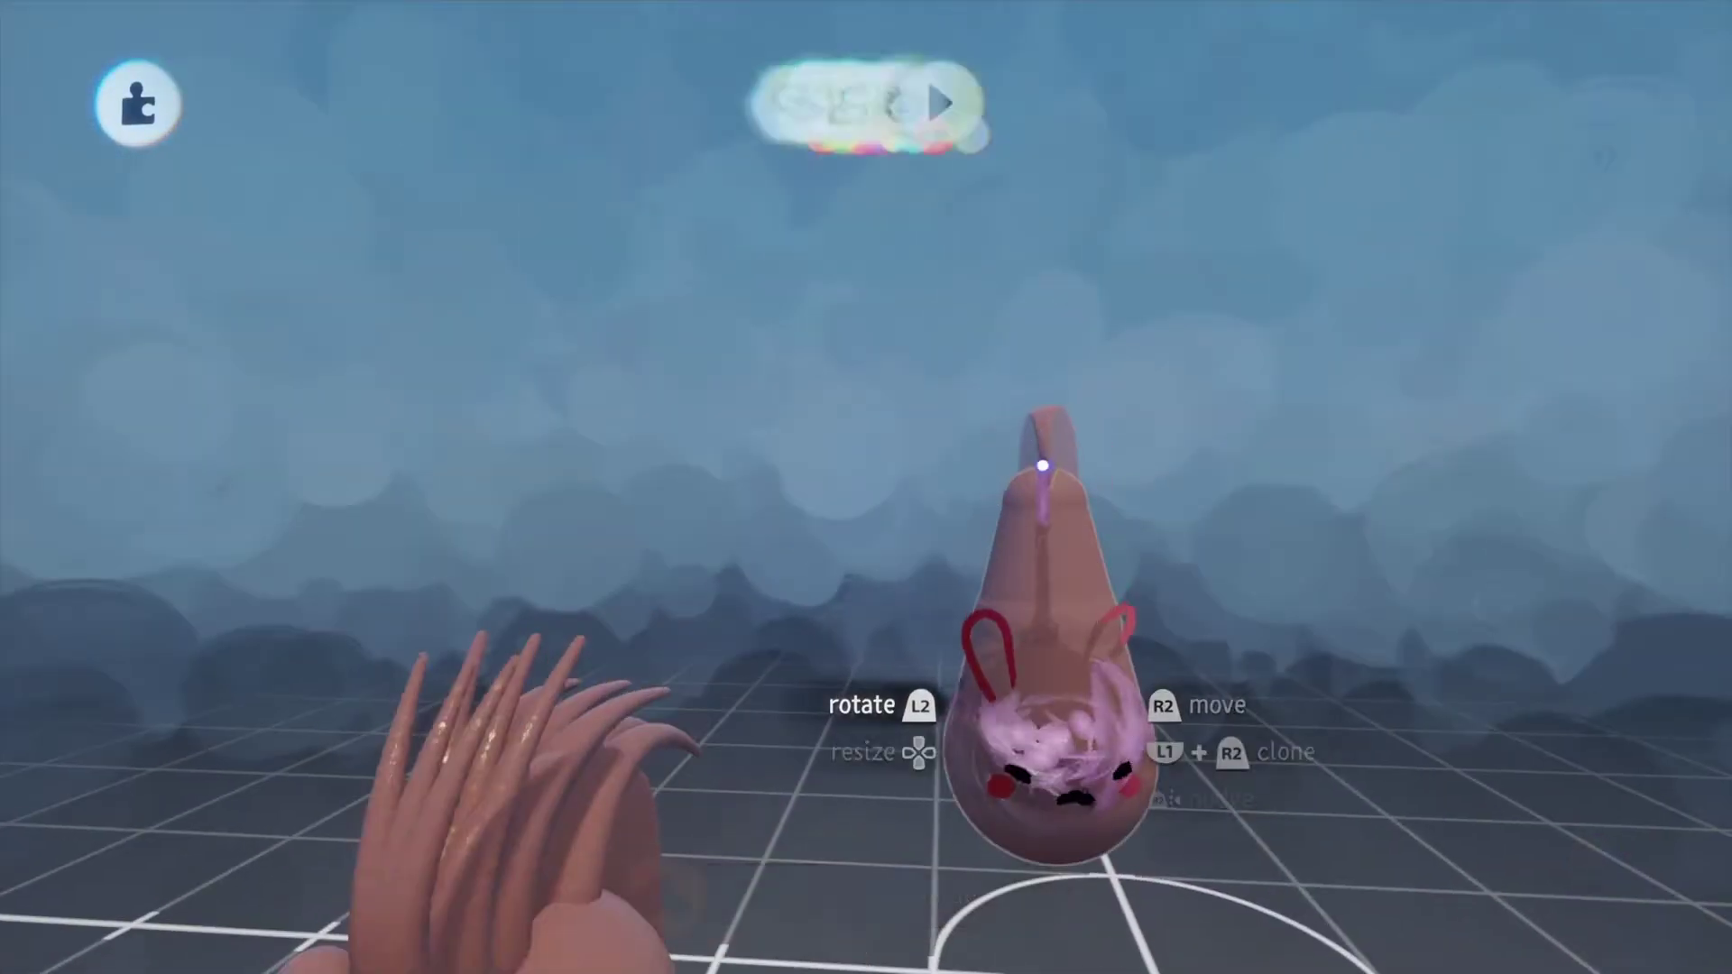
Reopen Sculpt mode on the tapered shape and add a round sphere at its base.
drag(1043, 466, 1045, 466)
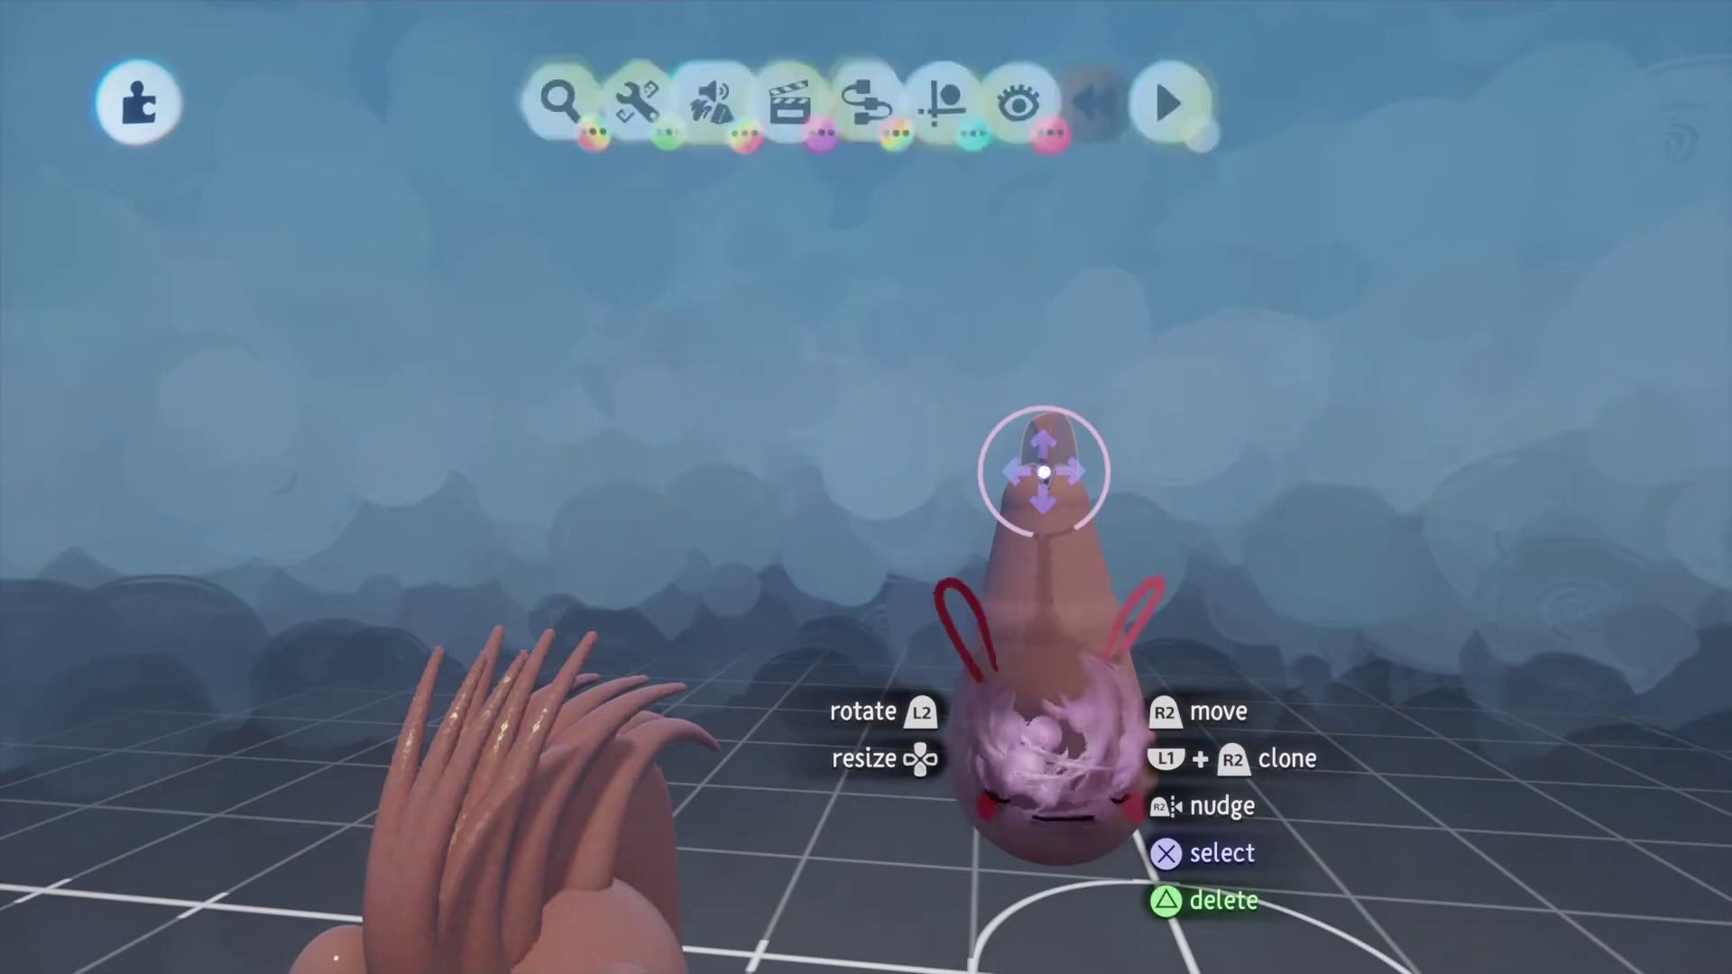
click(657, 107)
click(492, 189)
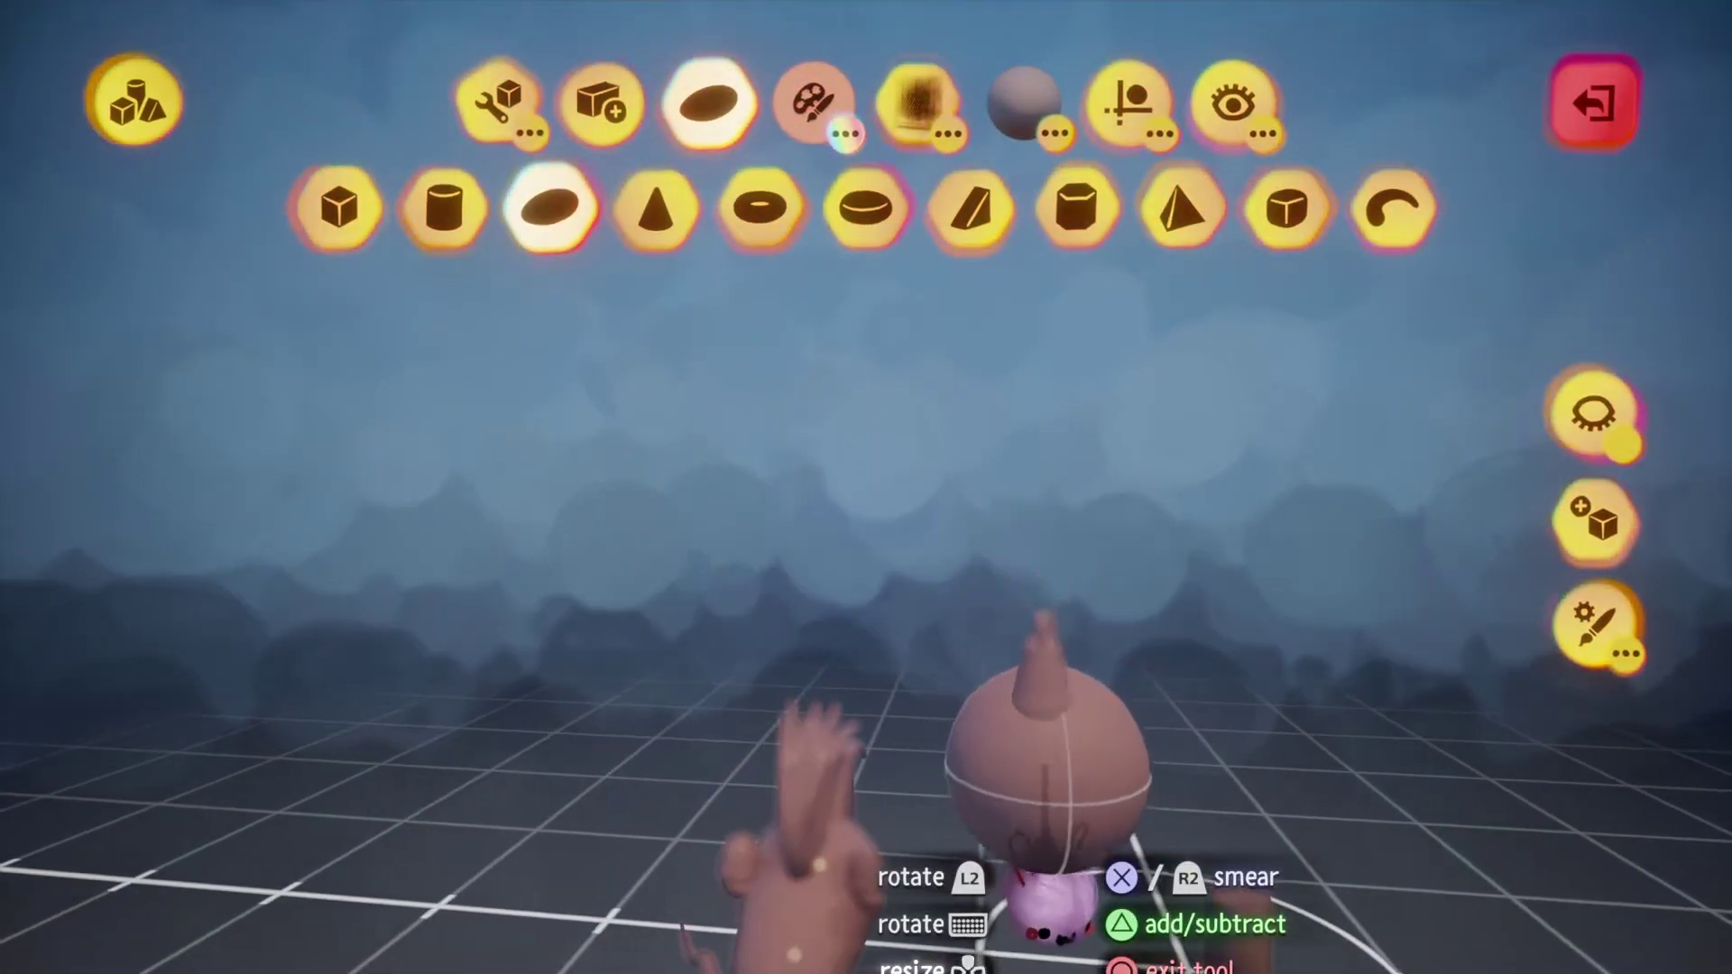
scroll(1046, 767, up, 5)
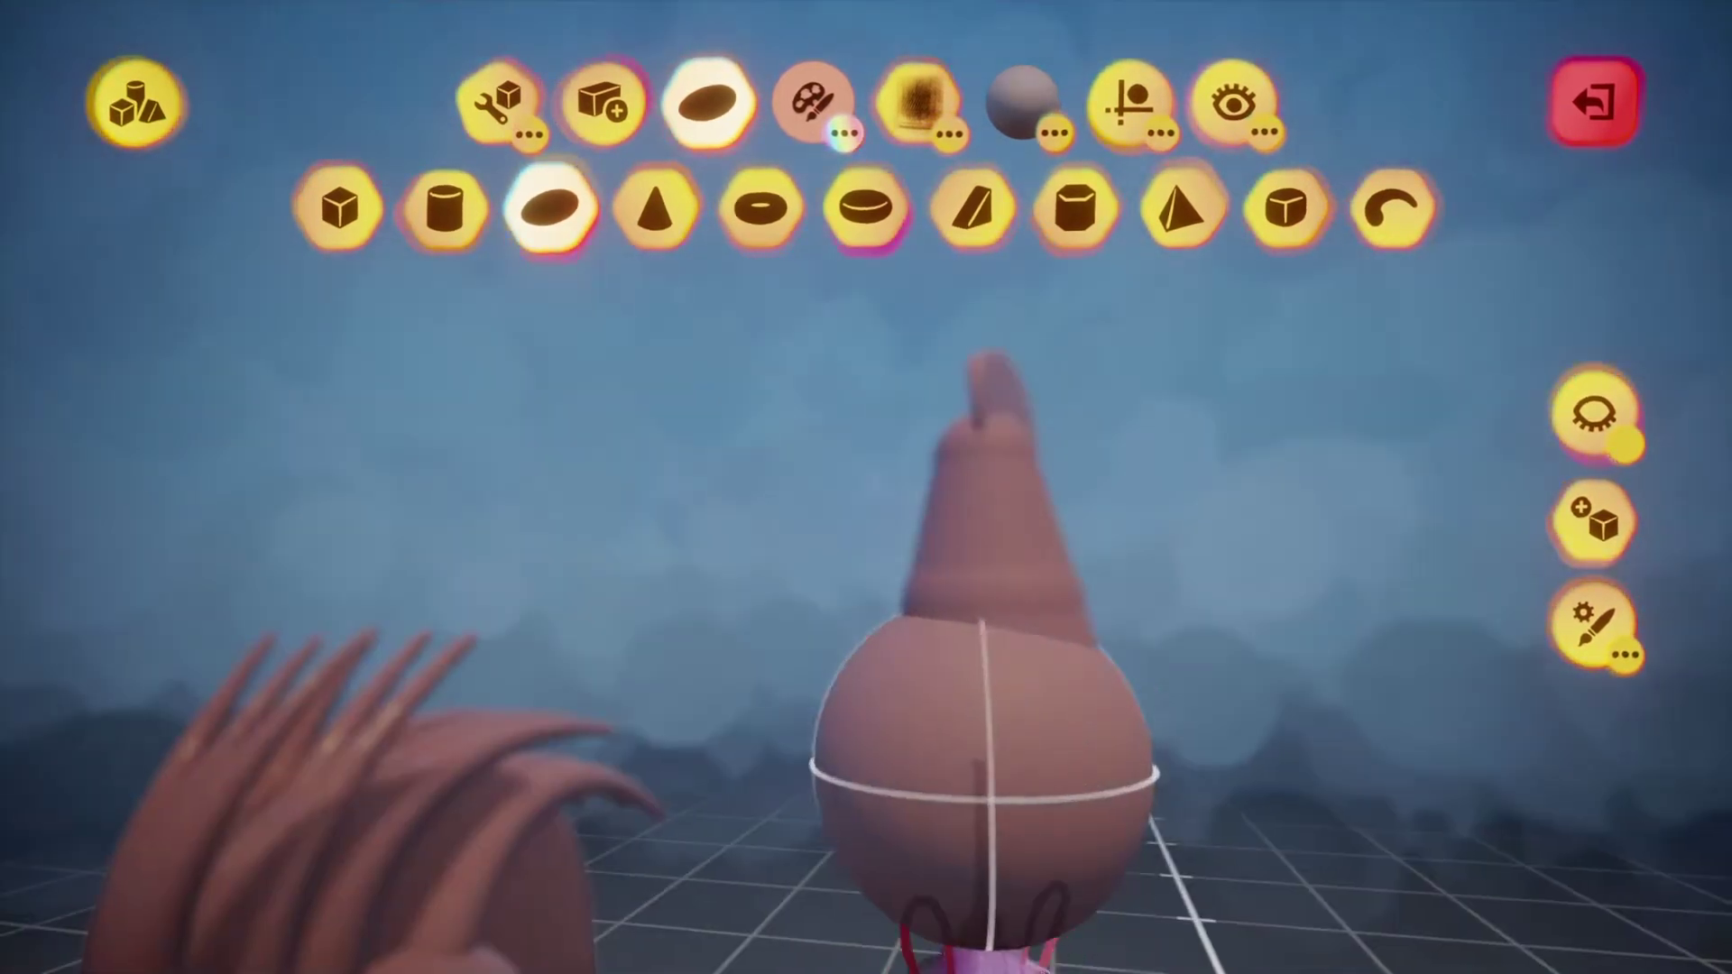
middle_drag(1001, 776, 1164, 776)
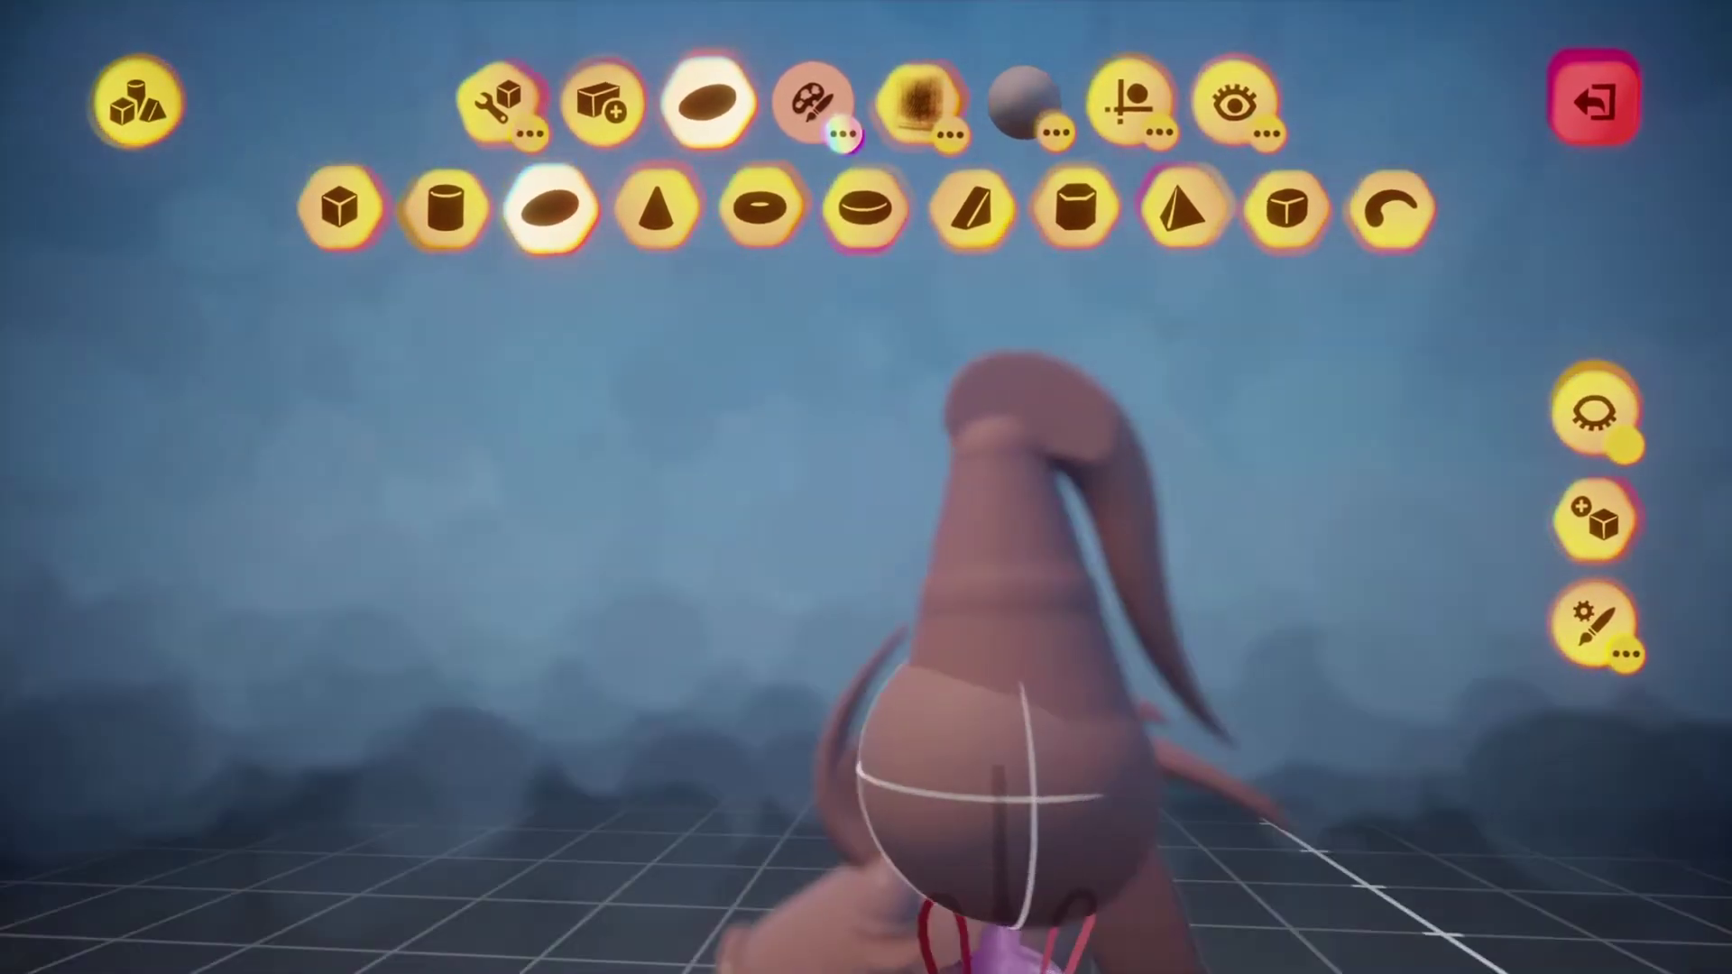
middle_drag(1028, 793, 866, 794)
scroll(1001, 780, down, 3)
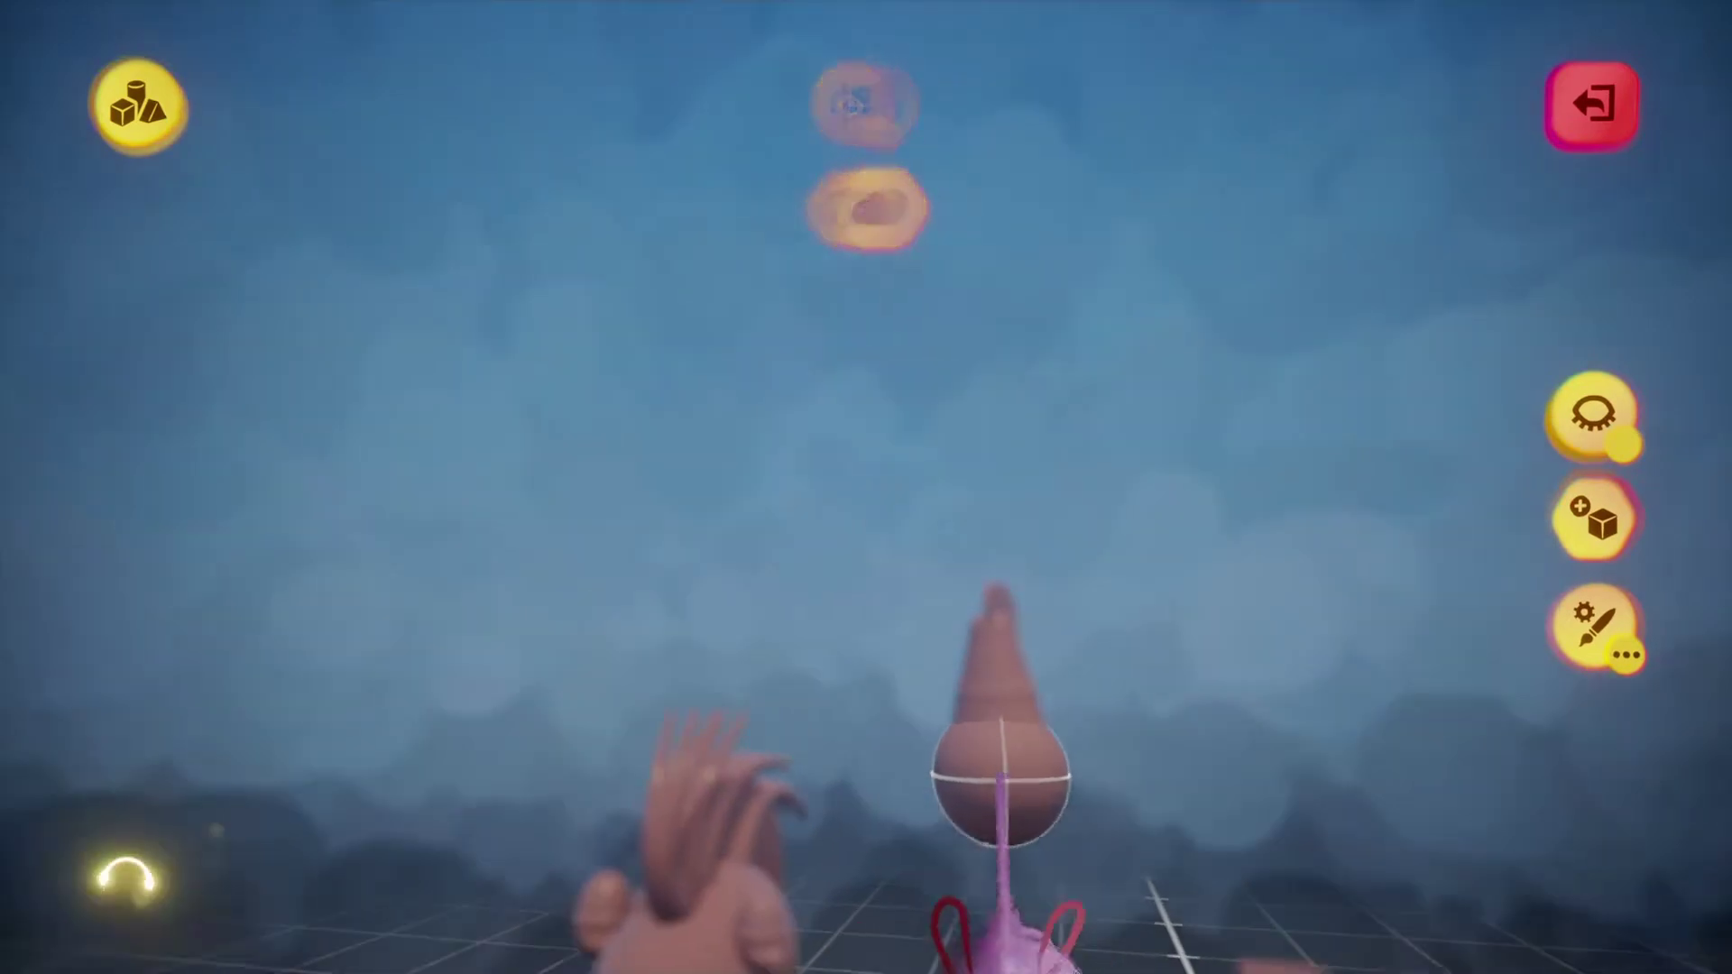
key(Escape)
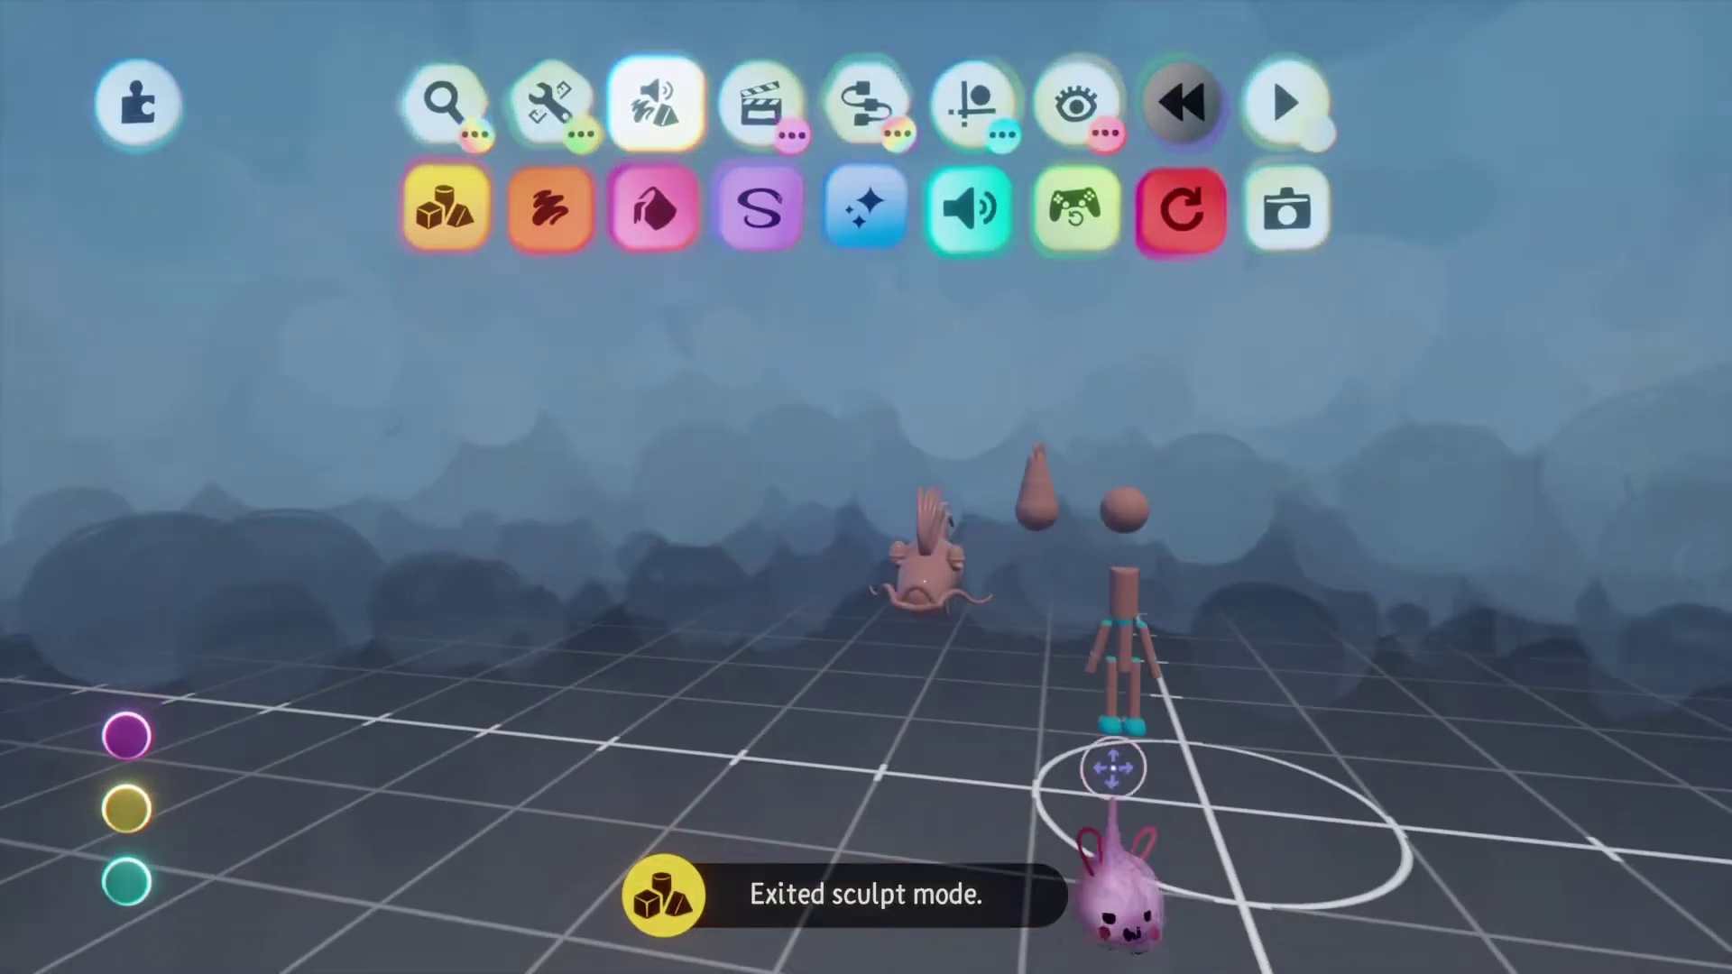
Place the teardrop piece on the wooden figure's torso and enlarge it to 125%.
drag(1030, 464, 1395, 426)
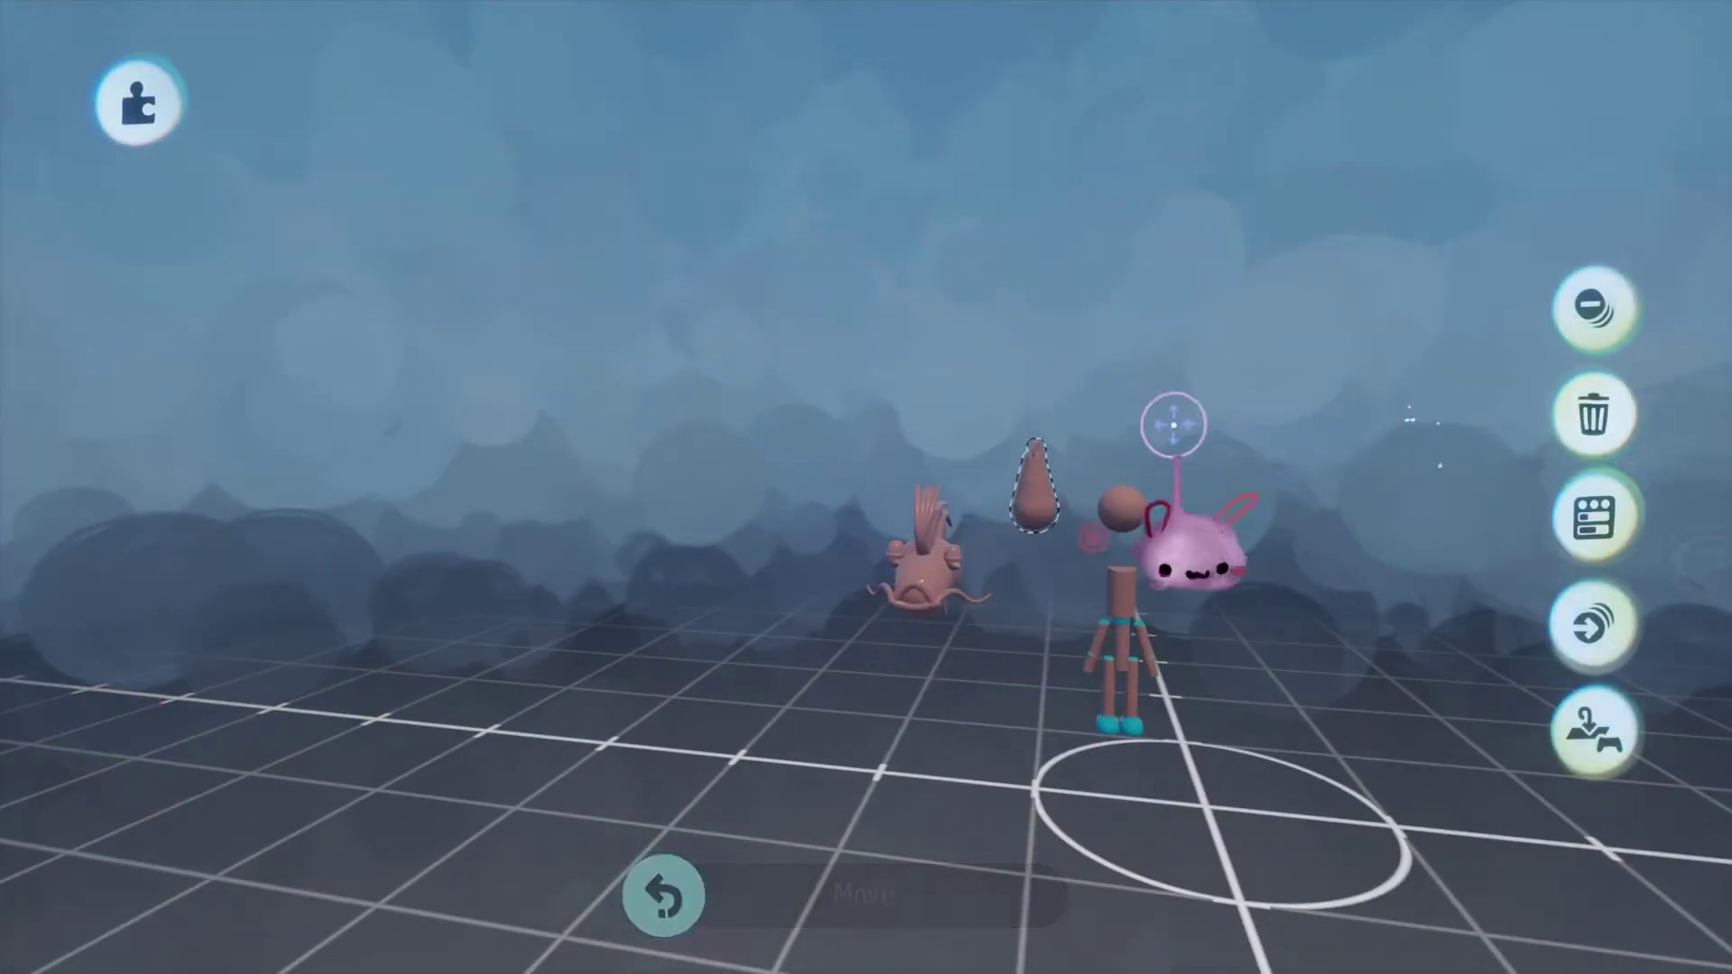
scroll(1078, 663, up, 5)
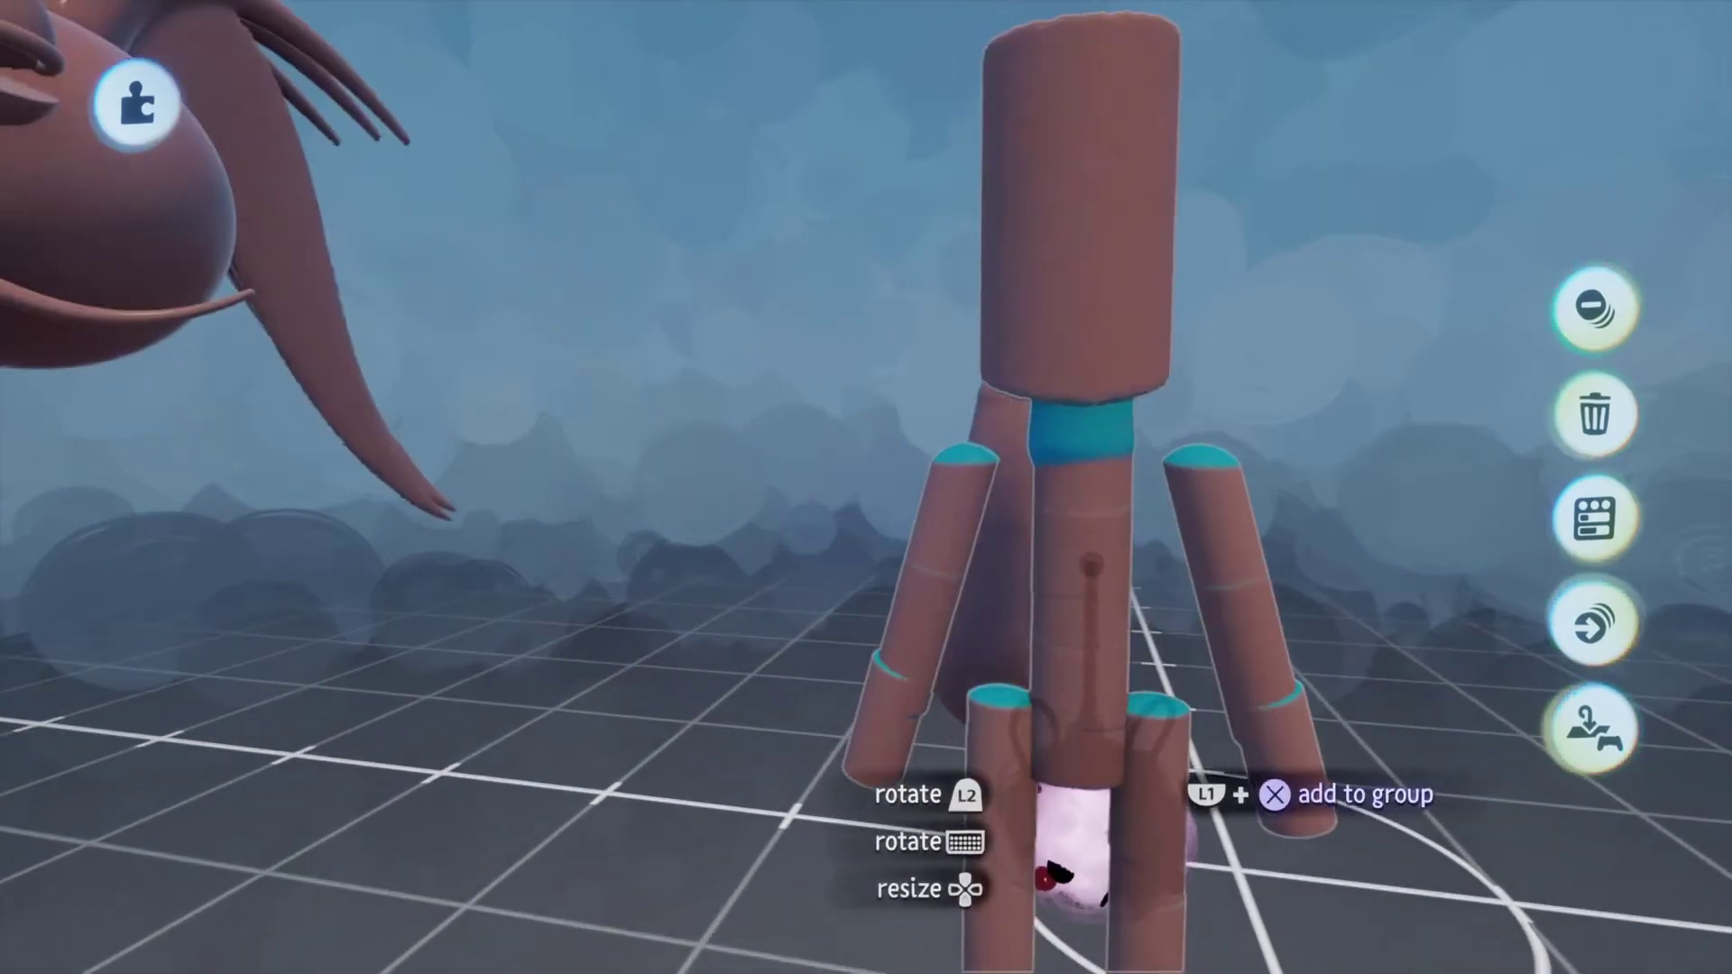
middle_drag(1083, 667, 1102, 712)
middle_drag(1104, 507, 1077, 557)
middle_drag(1089, 496, 1062, 242)
click(1013, 572)
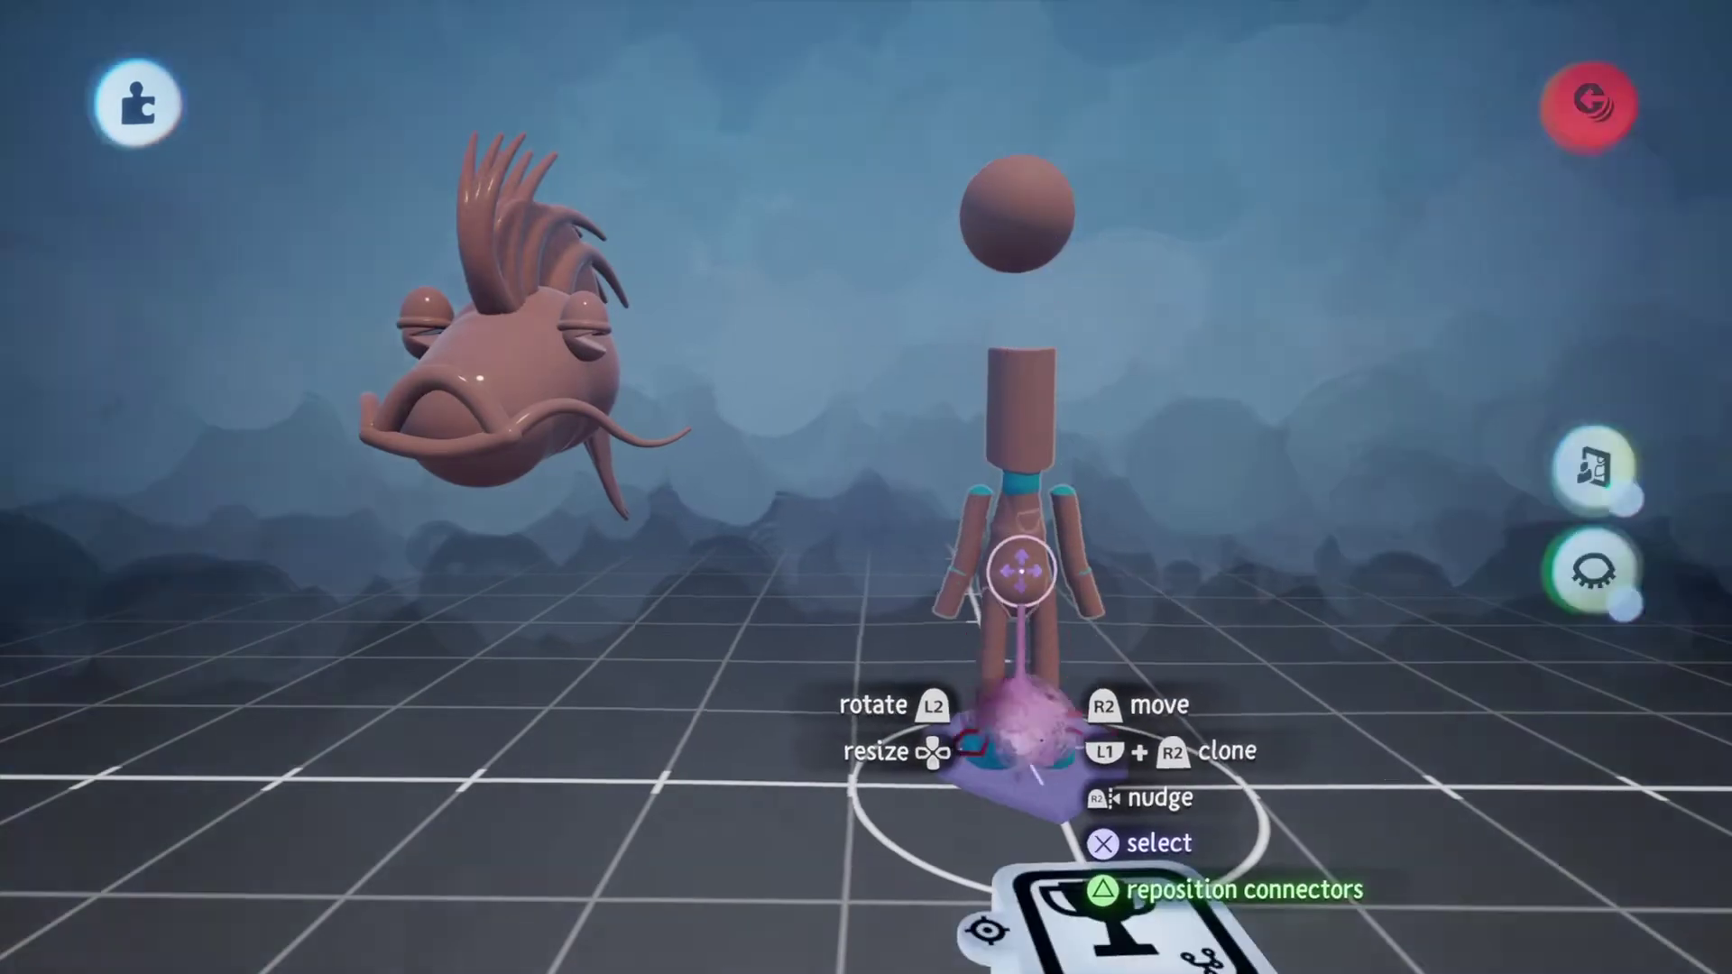
mouse_move(938, 559)
mouse_down()
mouse_move(1013, 565)
mouse_move(882, 503)
mouse_move(1003, 233)
mouse_move(1013, 599)
mouse_move(1044, 608)
mouse_move(1020, 599)
mouse_up()
mouse_move(875, 408)
mouse_down()
mouse_move(929, 418)
mouse_move(877, 398)
mouse_move(1069, 550)
mouse_move(1099, 542)
mouse_up()
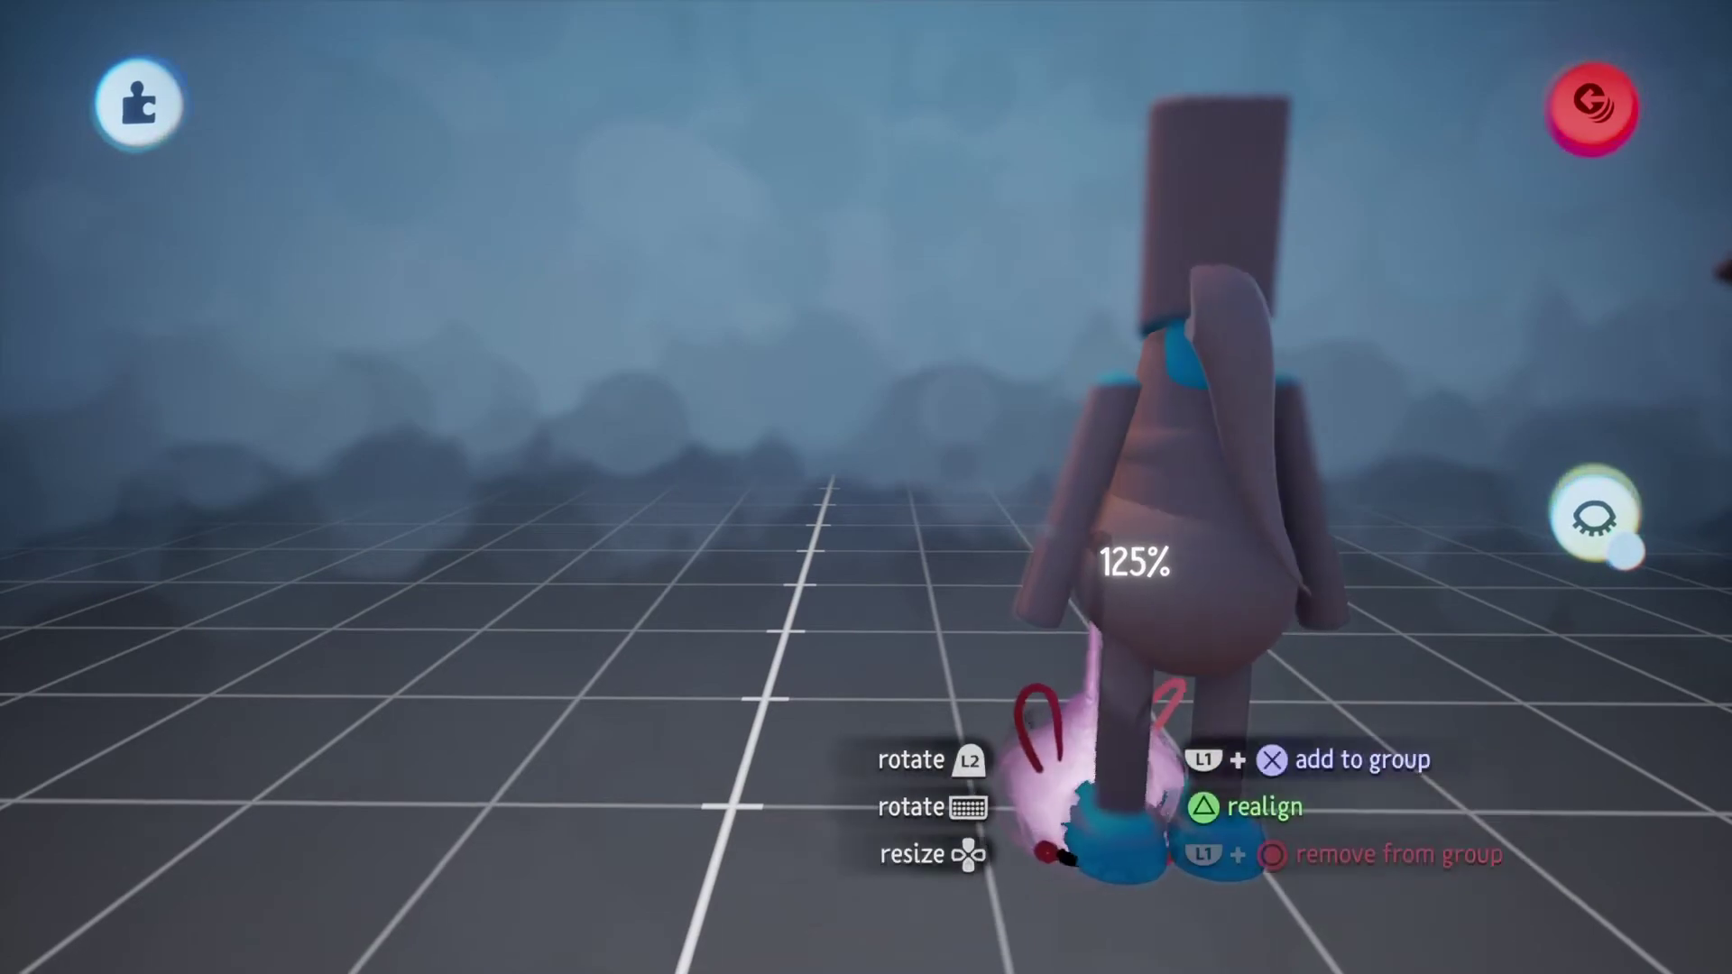
drag(1096, 541, 1102, 541)
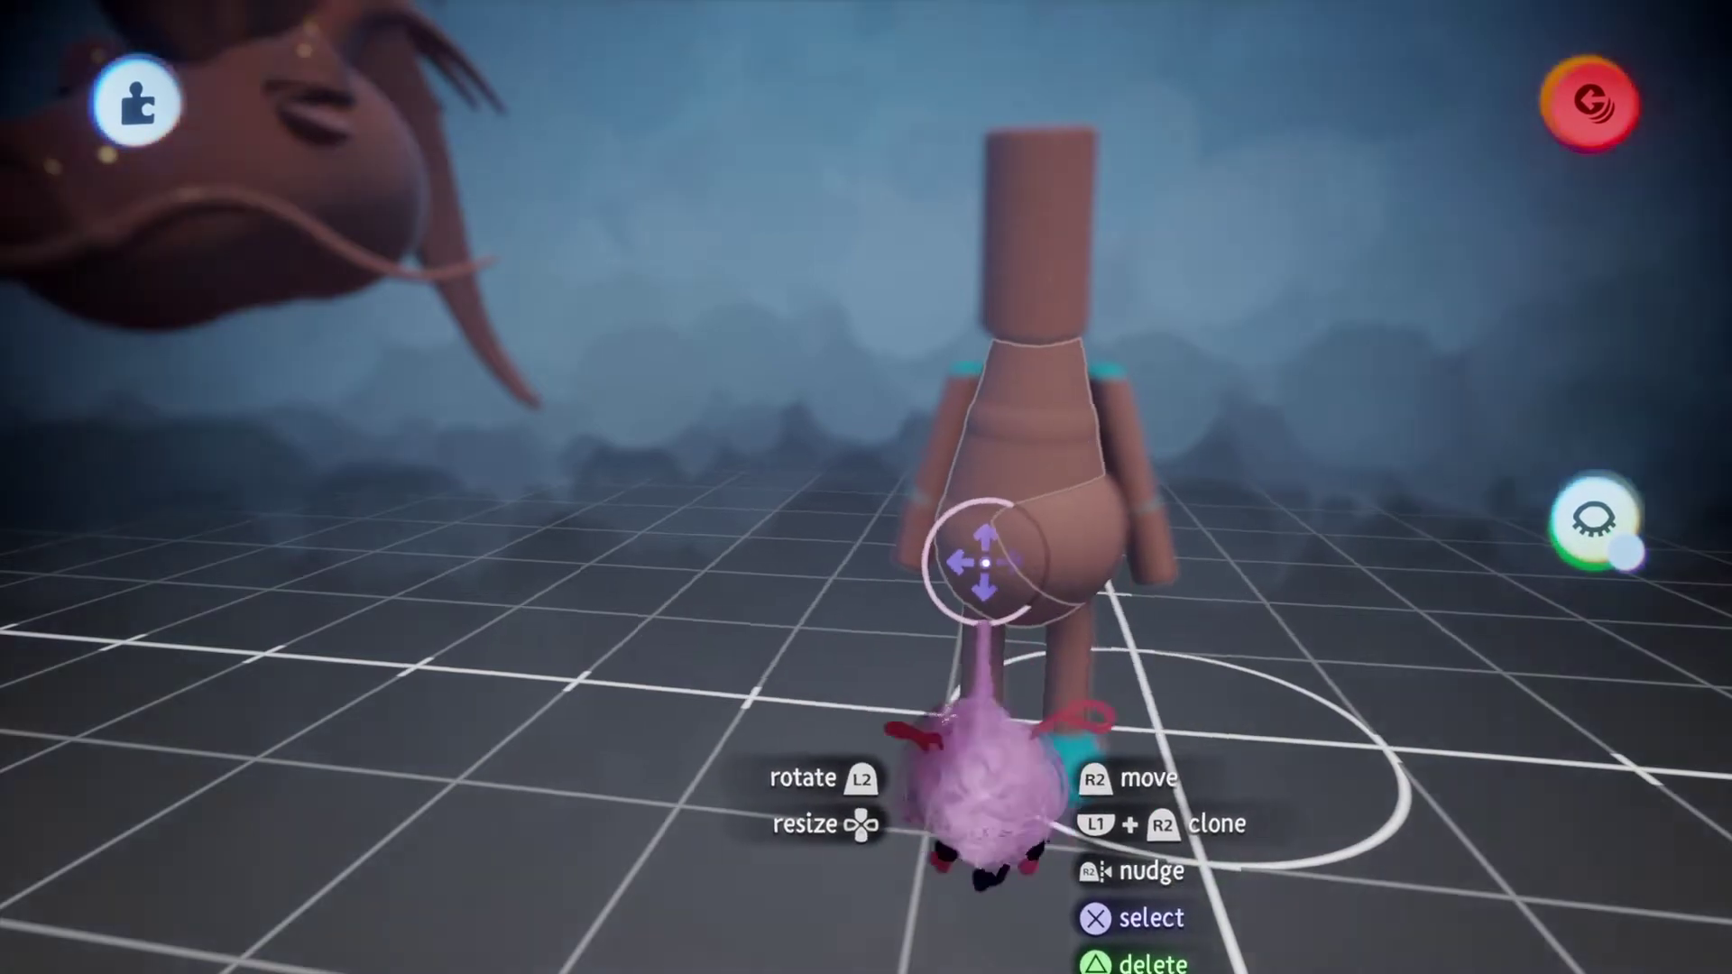
double_click(1004, 498)
Carve the belly piece with a subtract Cube and leave sculpting.
click(343, 207)
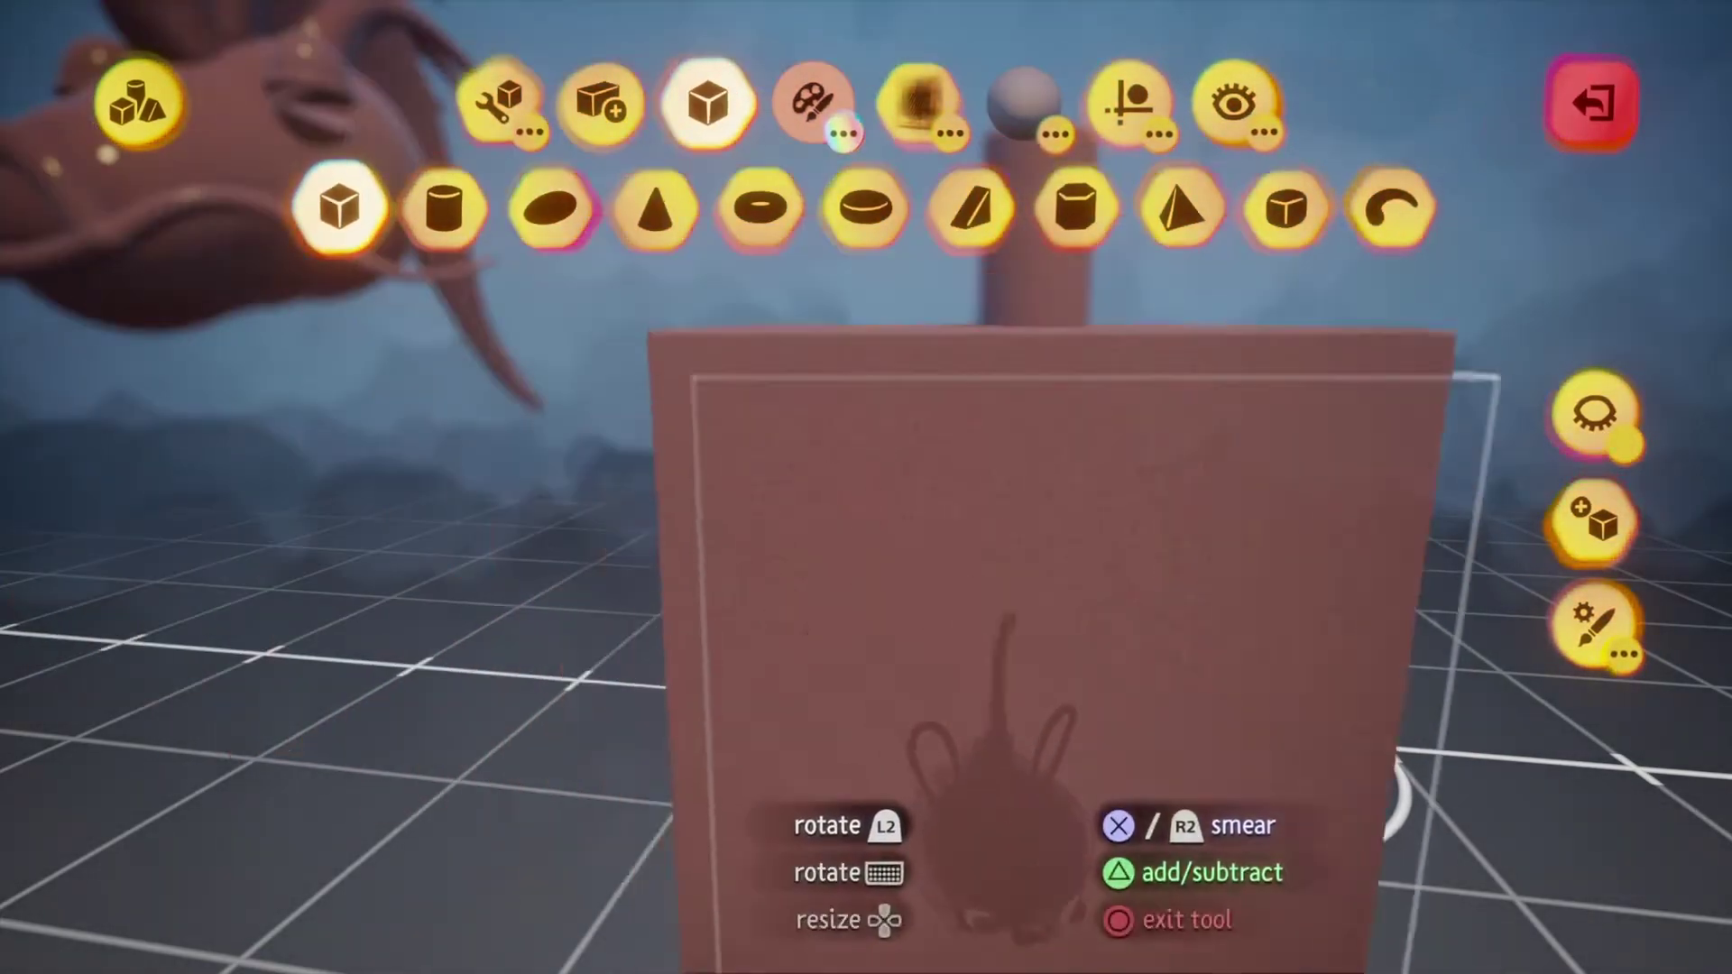
mouse_move(1082, 893)
mouse_down()
mouse_move(1065, 925)
mouse_move(1101, 907)
mouse_move(1047, 889)
mouse_move(1096, 866)
mouse_up()
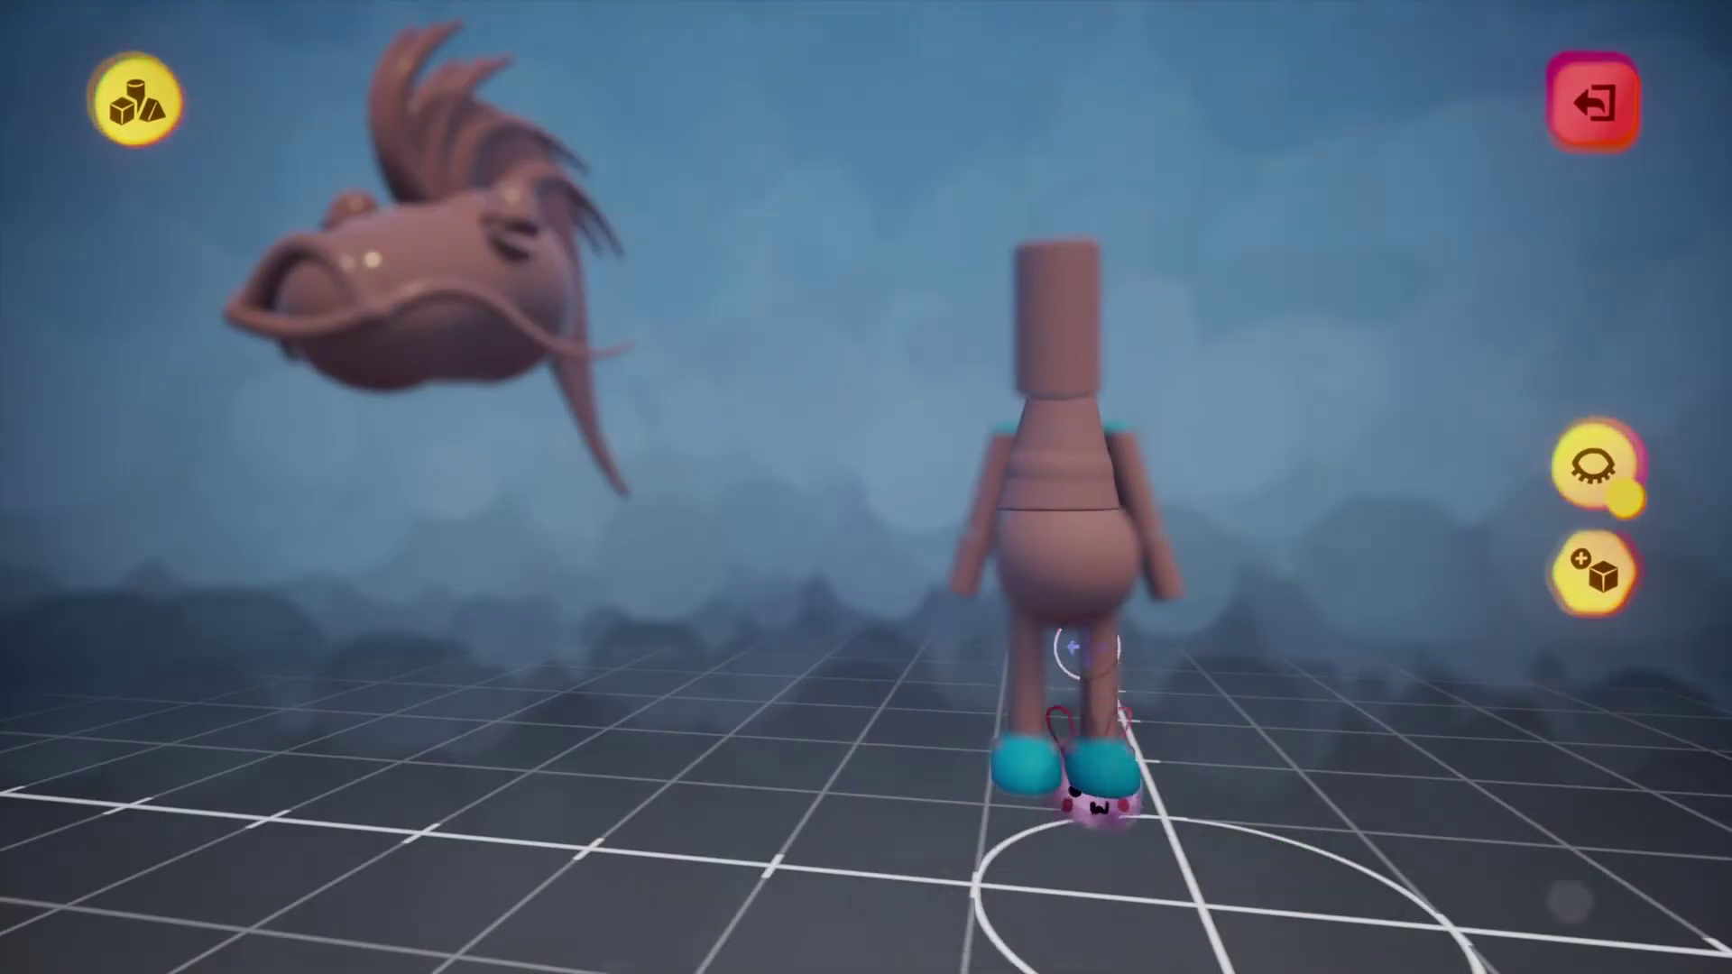
key(Escape)
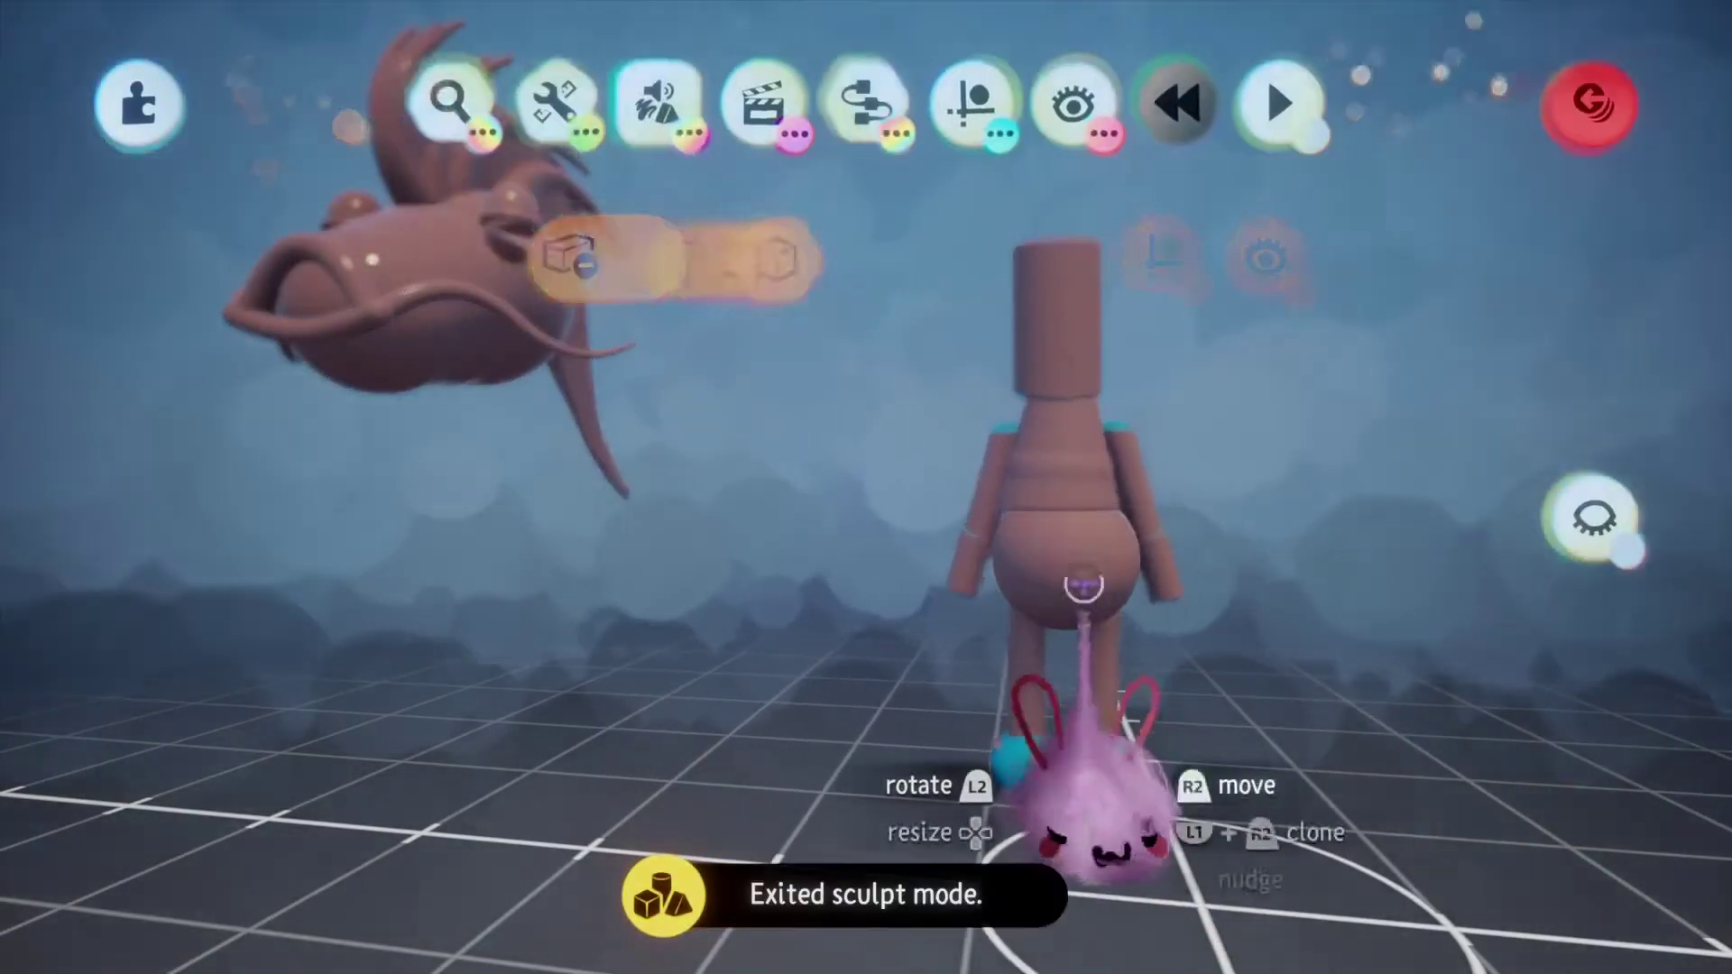
Group the fish sculpture with the wooden figure and tip it on as the head.
drag(1083, 587, 1202, 630)
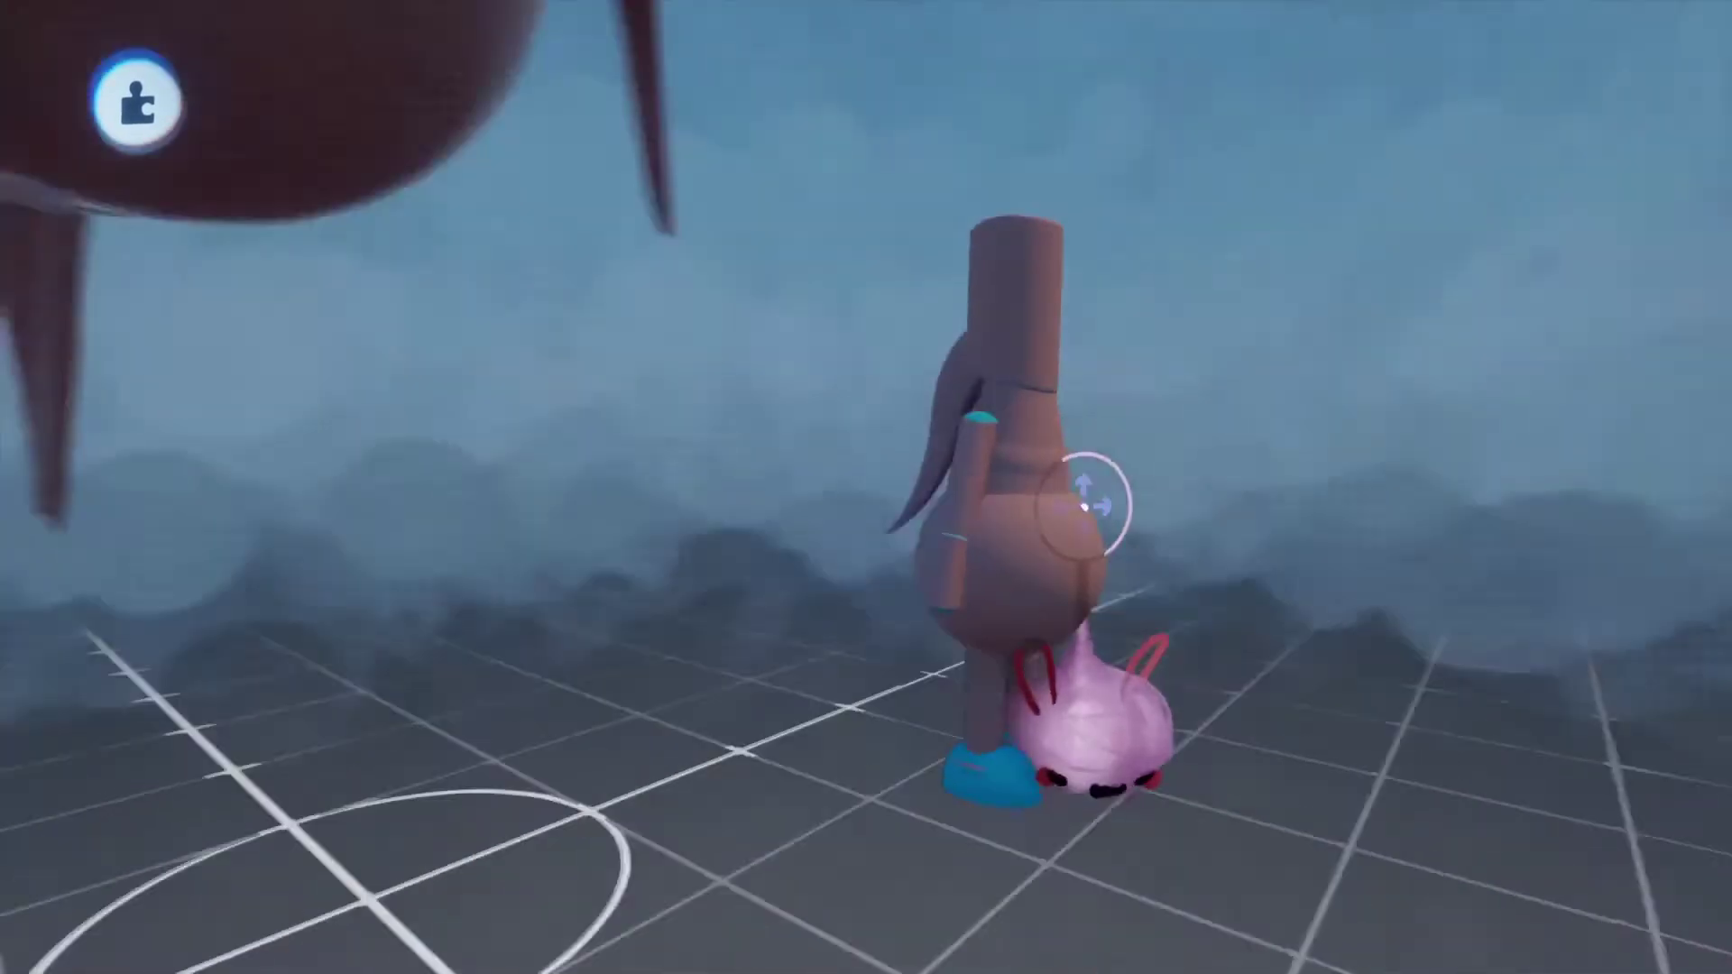
drag(1087, 501, 1019, 491)
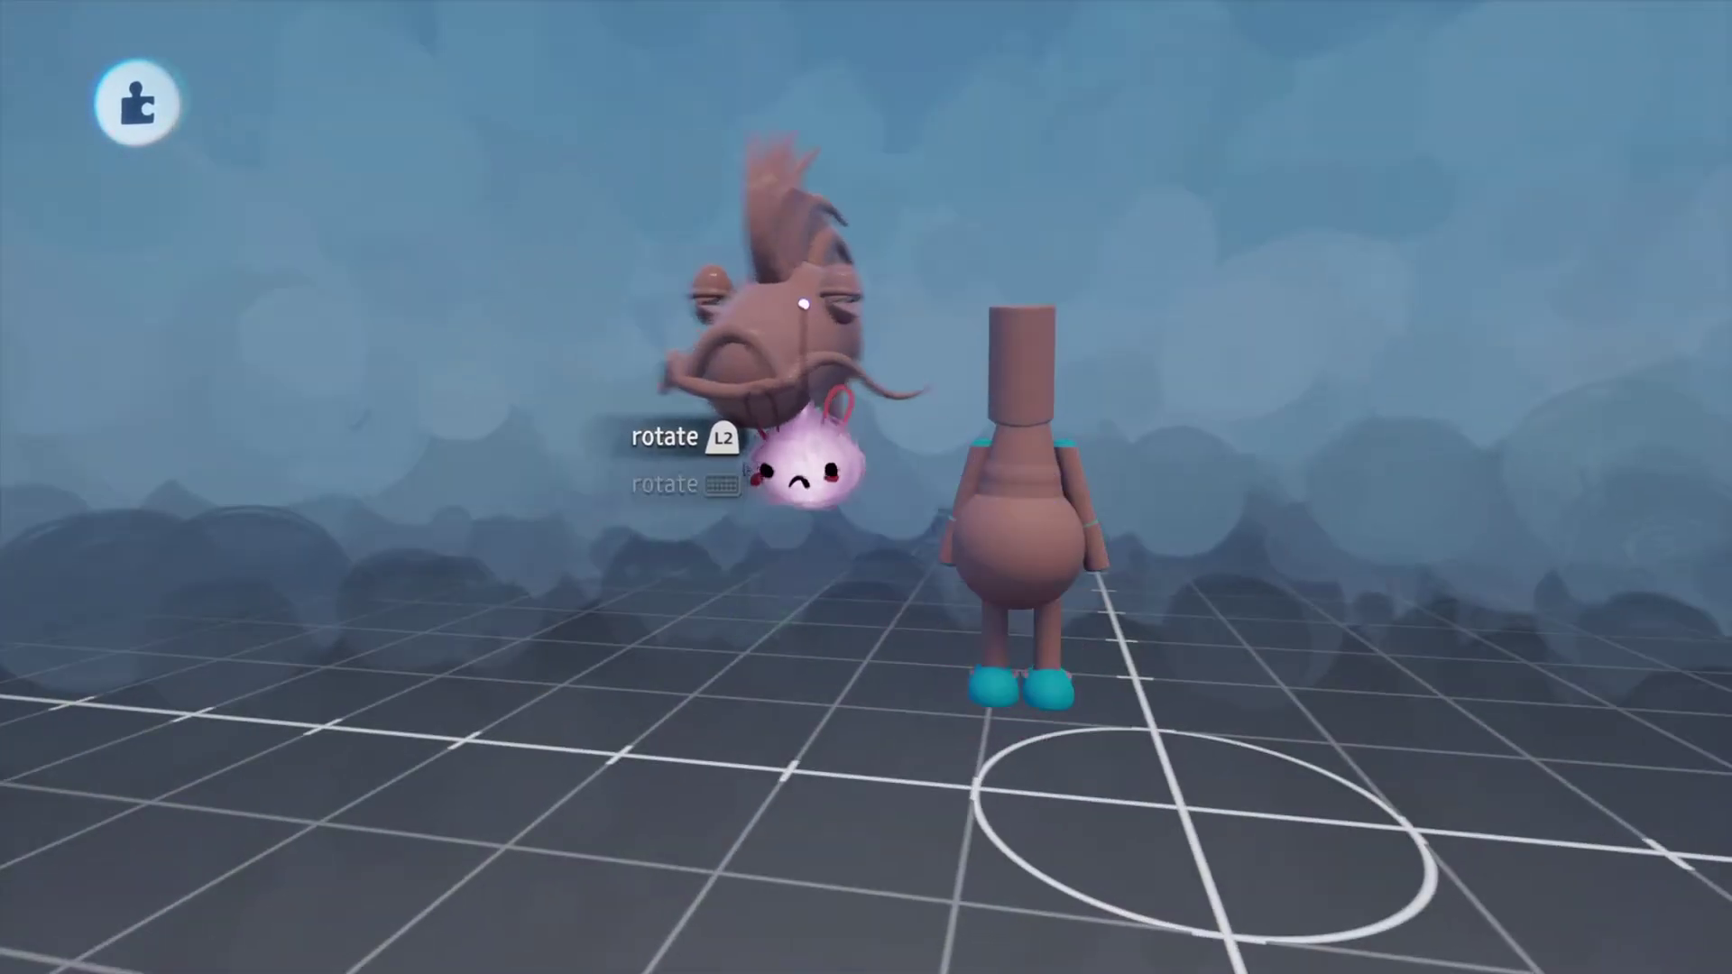
click(997, 440)
mouse_move(1002, 488)
mouse_down()
mouse_move(986, 572)
mouse_move(998, 541)
mouse_move(986, 572)
mouse_move(1052, 580)
mouse_move(998, 599)
mouse_move(966, 541)
mouse_move(1010, 564)
mouse_move(1006, 586)
mouse_move(955, 578)
mouse_up()
key(Escape)
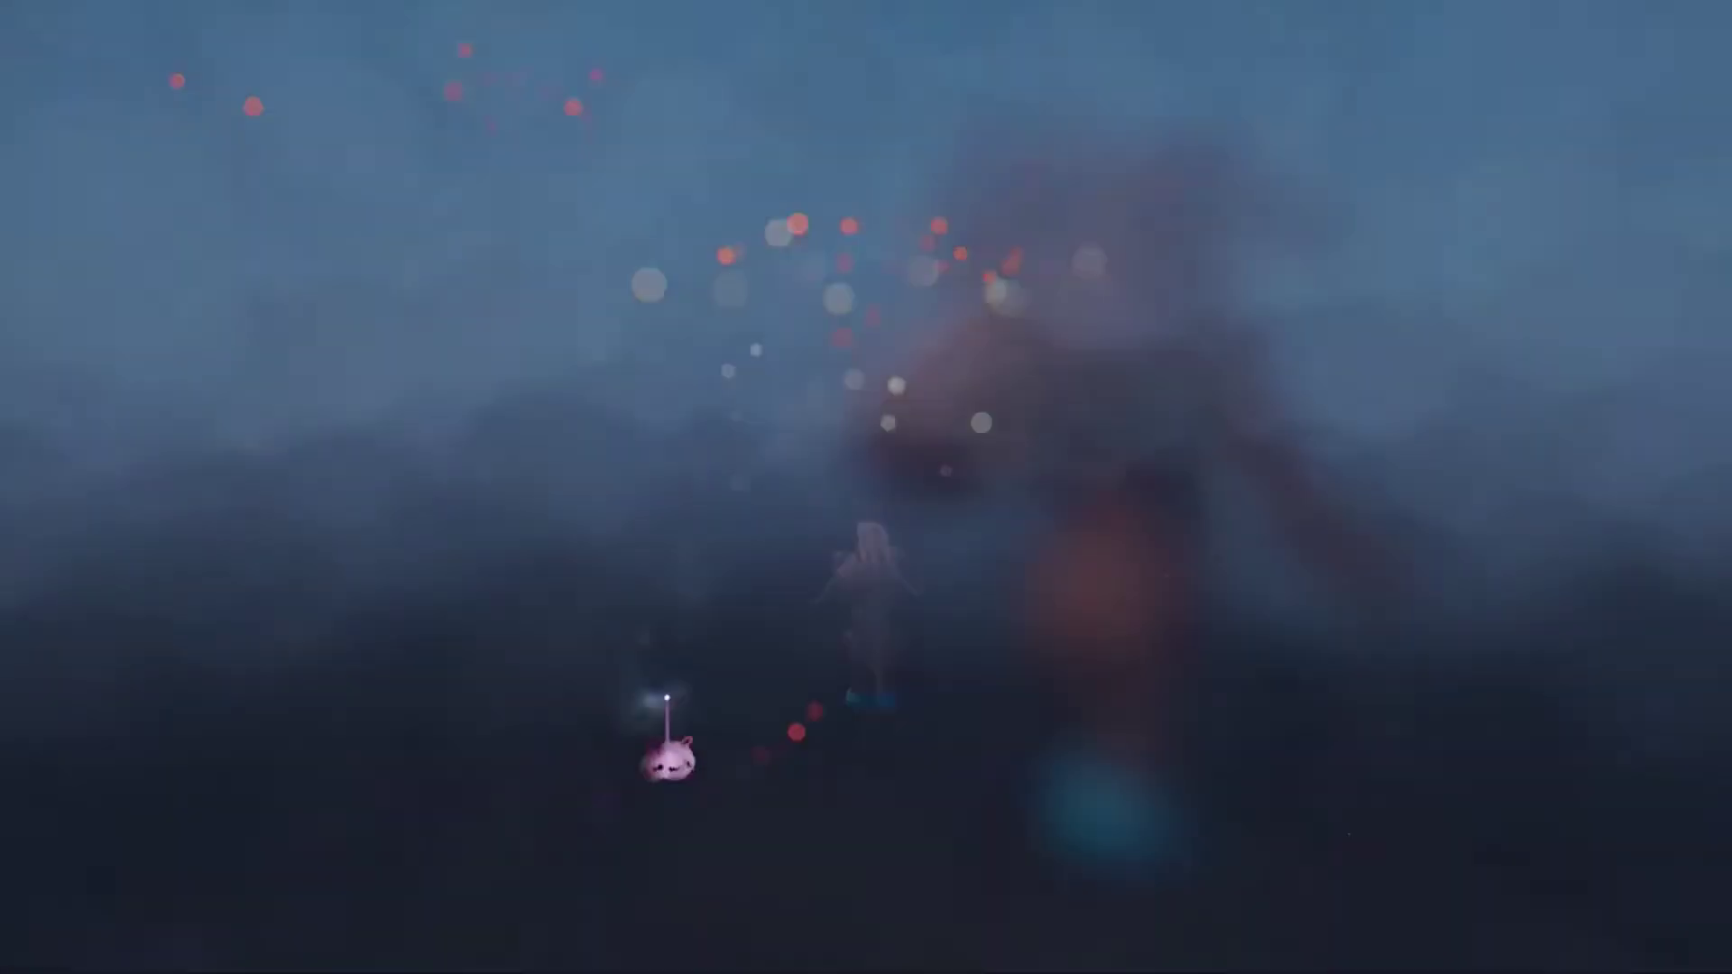
Check the sculpture piece's and the group's properties in the Tweak menu.
key(Escape)
key(Return)
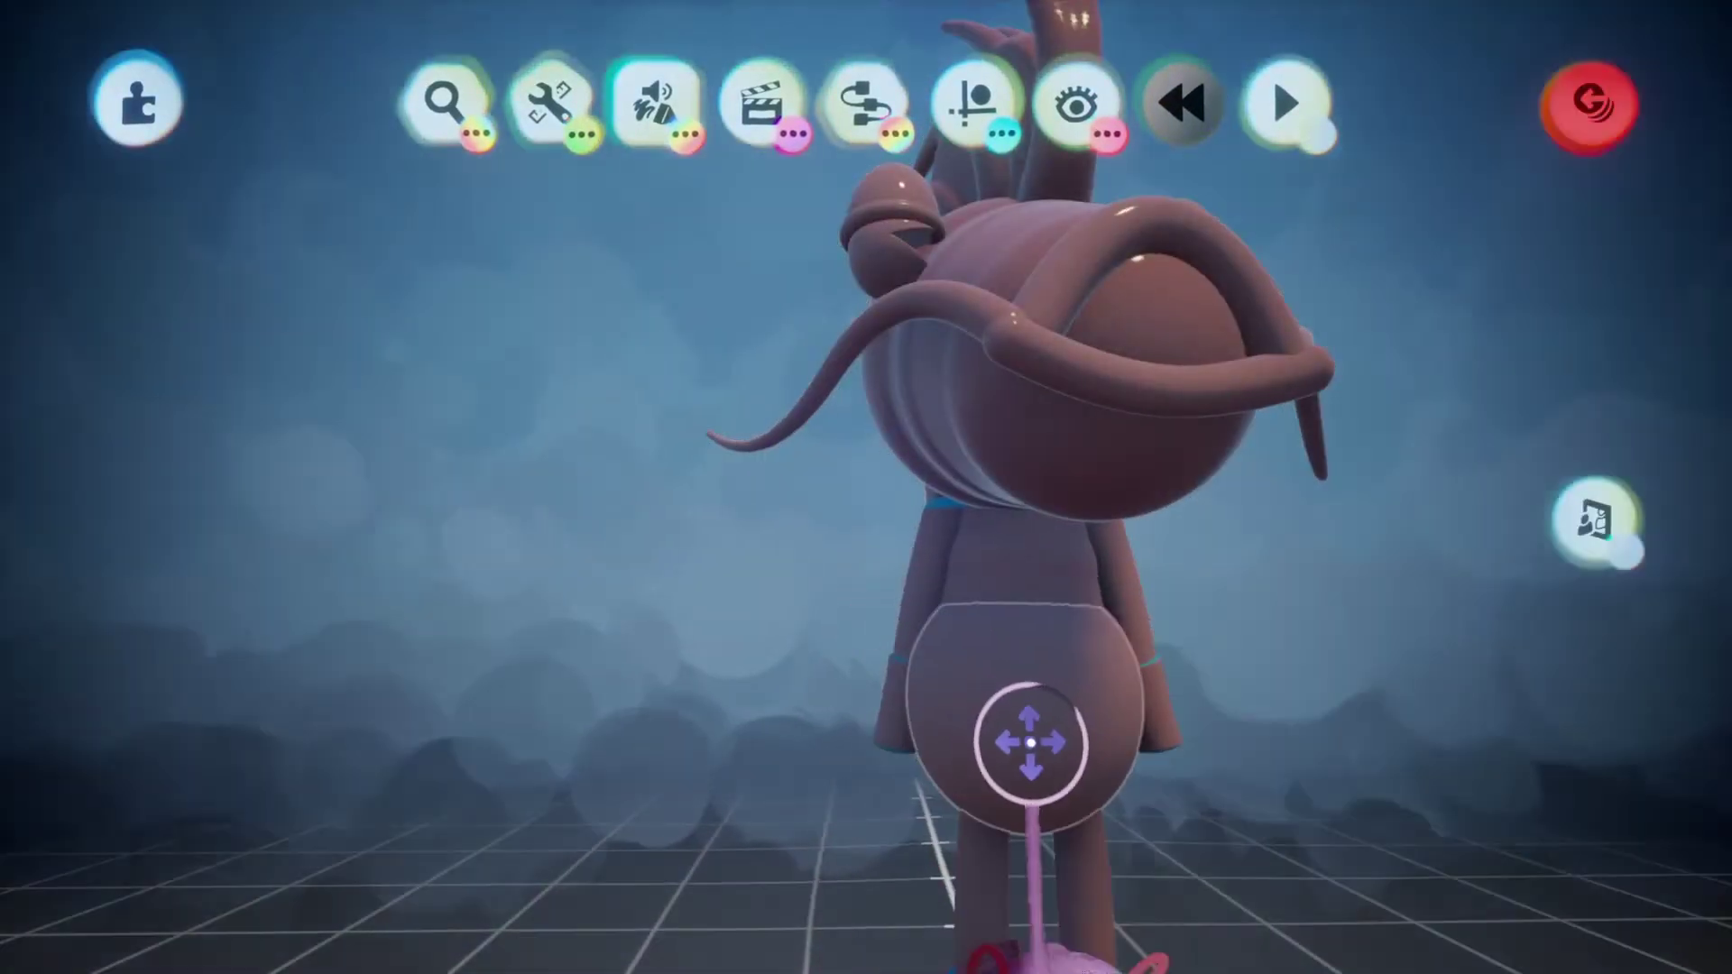
click(1022, 735)
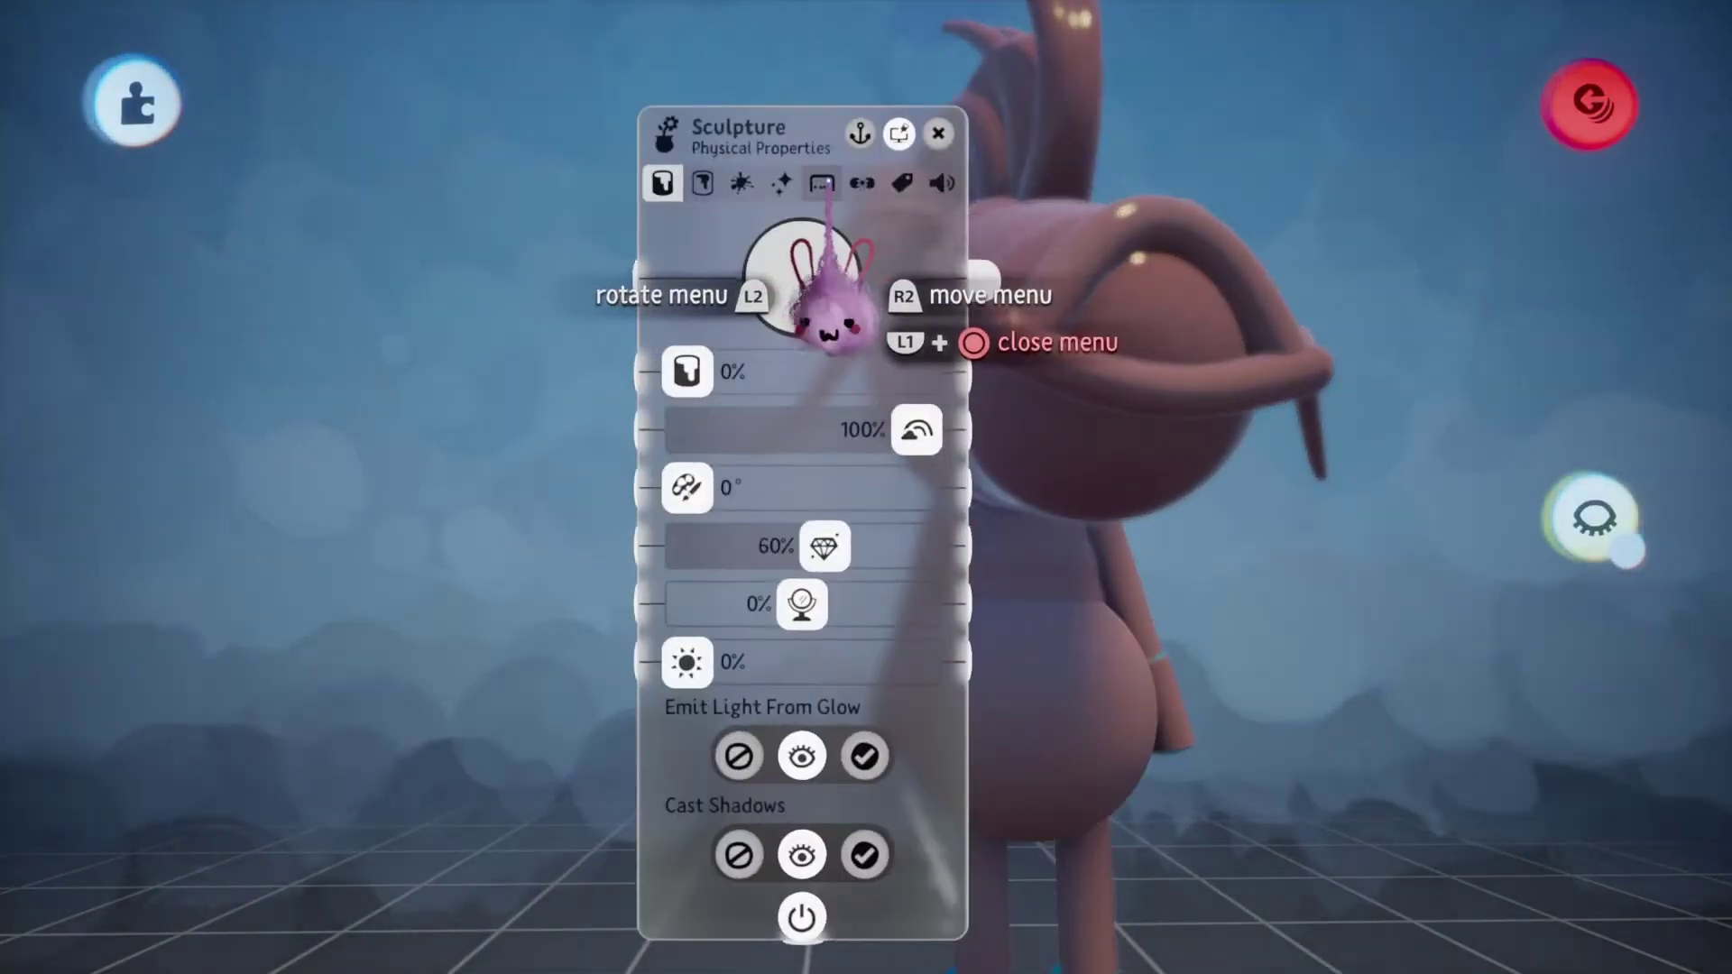
key(Escape)
click(998, 820)
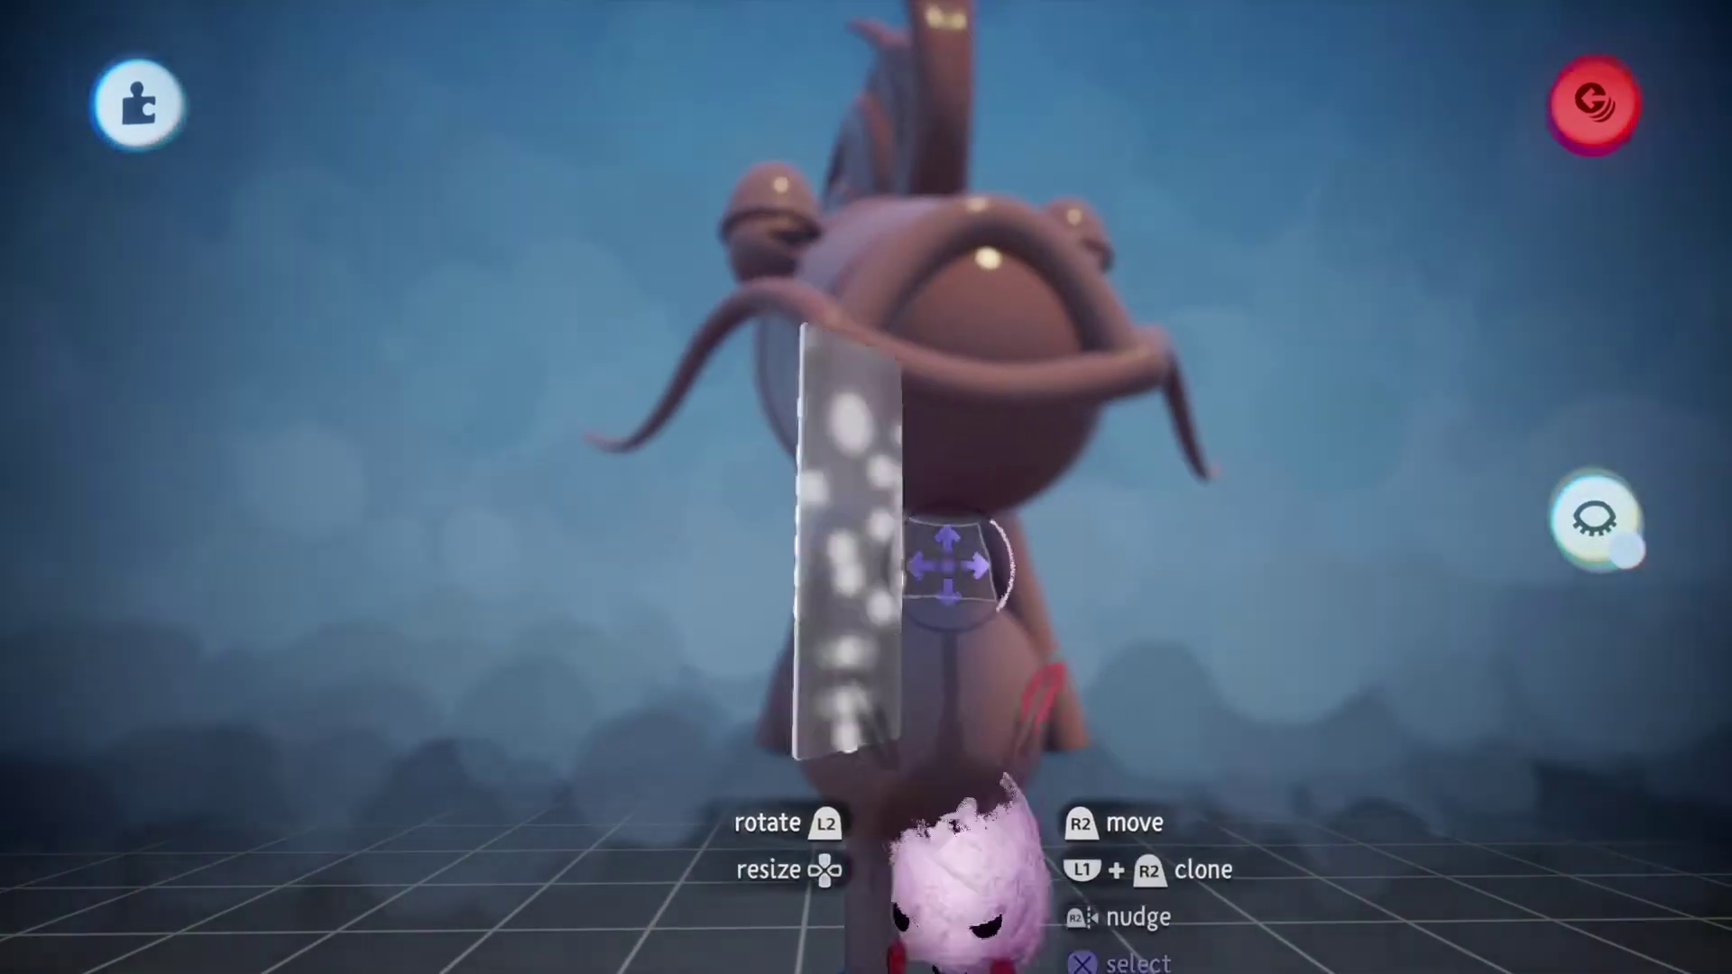
click(947, 866)
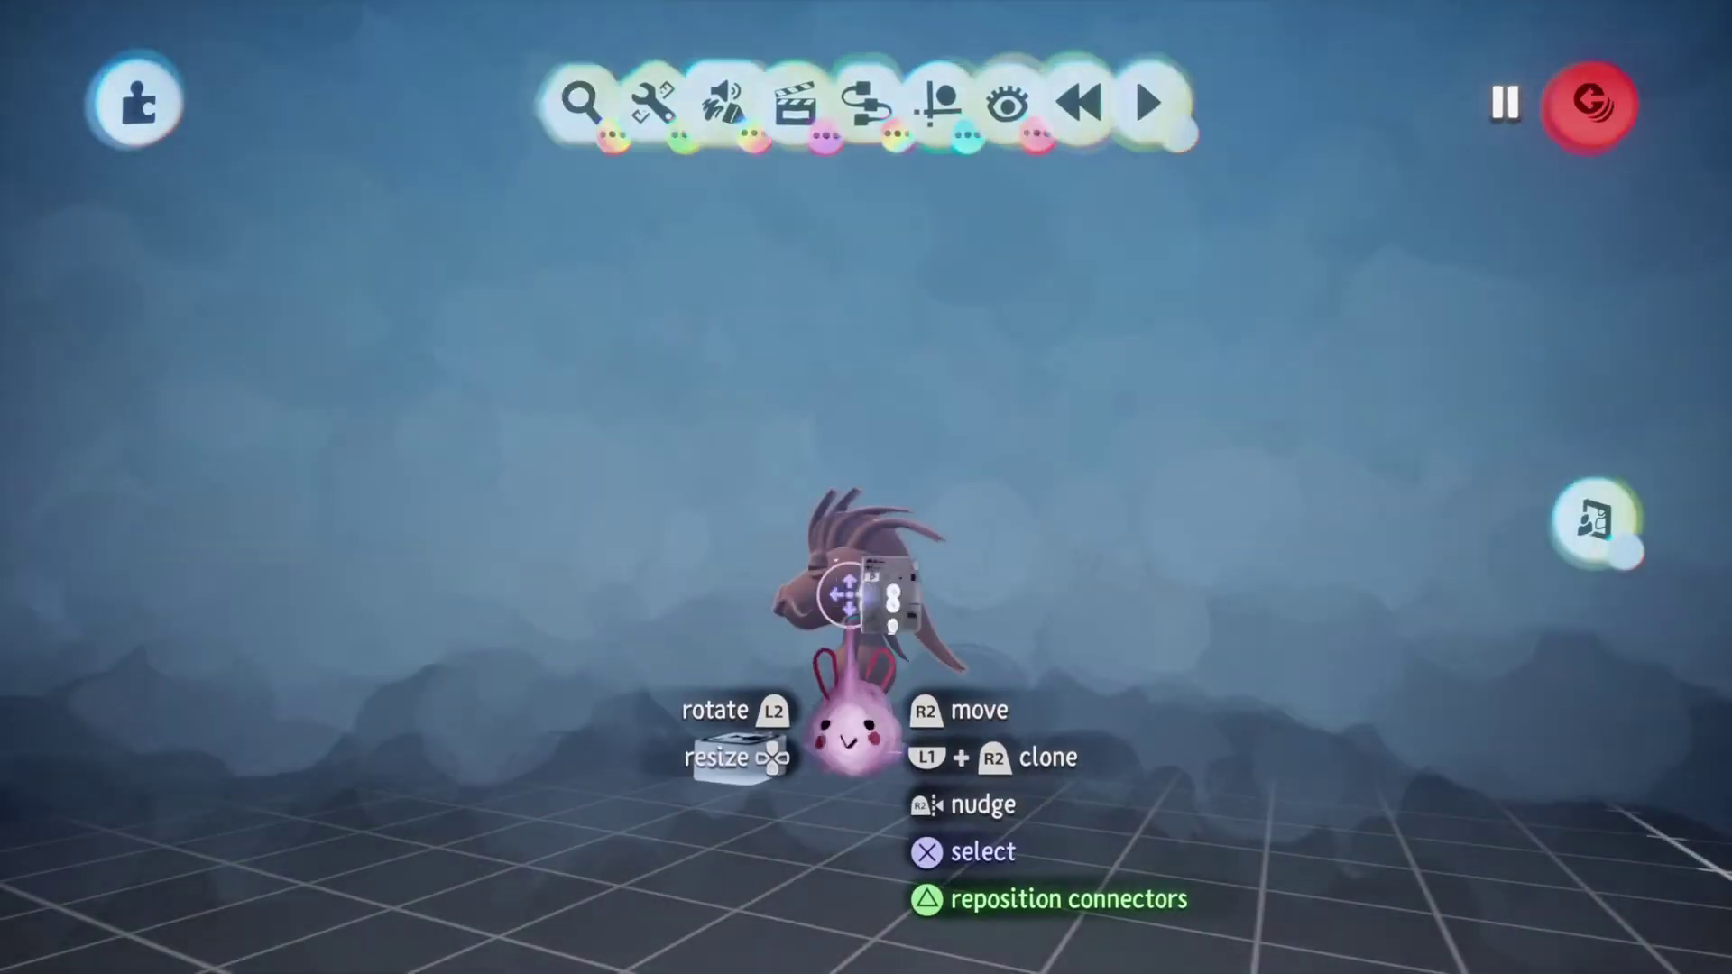
Review the Physical Properties of each sculpture piece of the character.
drag(806, 584, 350, 582)
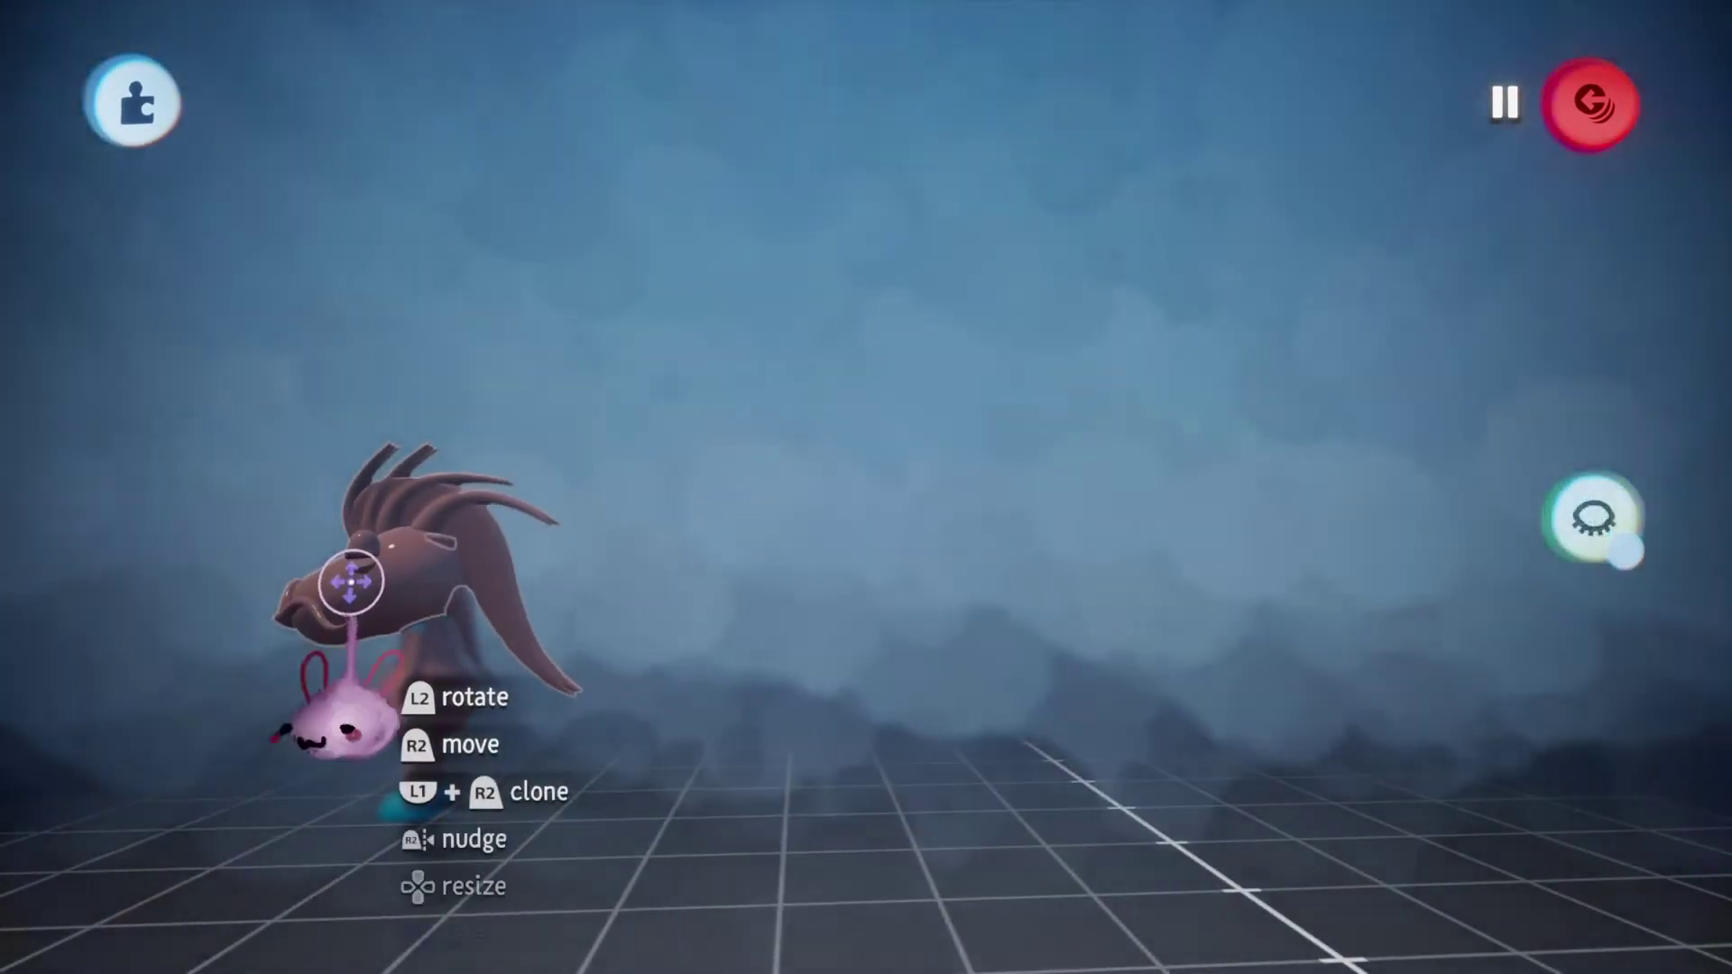
click(350, 582)
key(Escape)
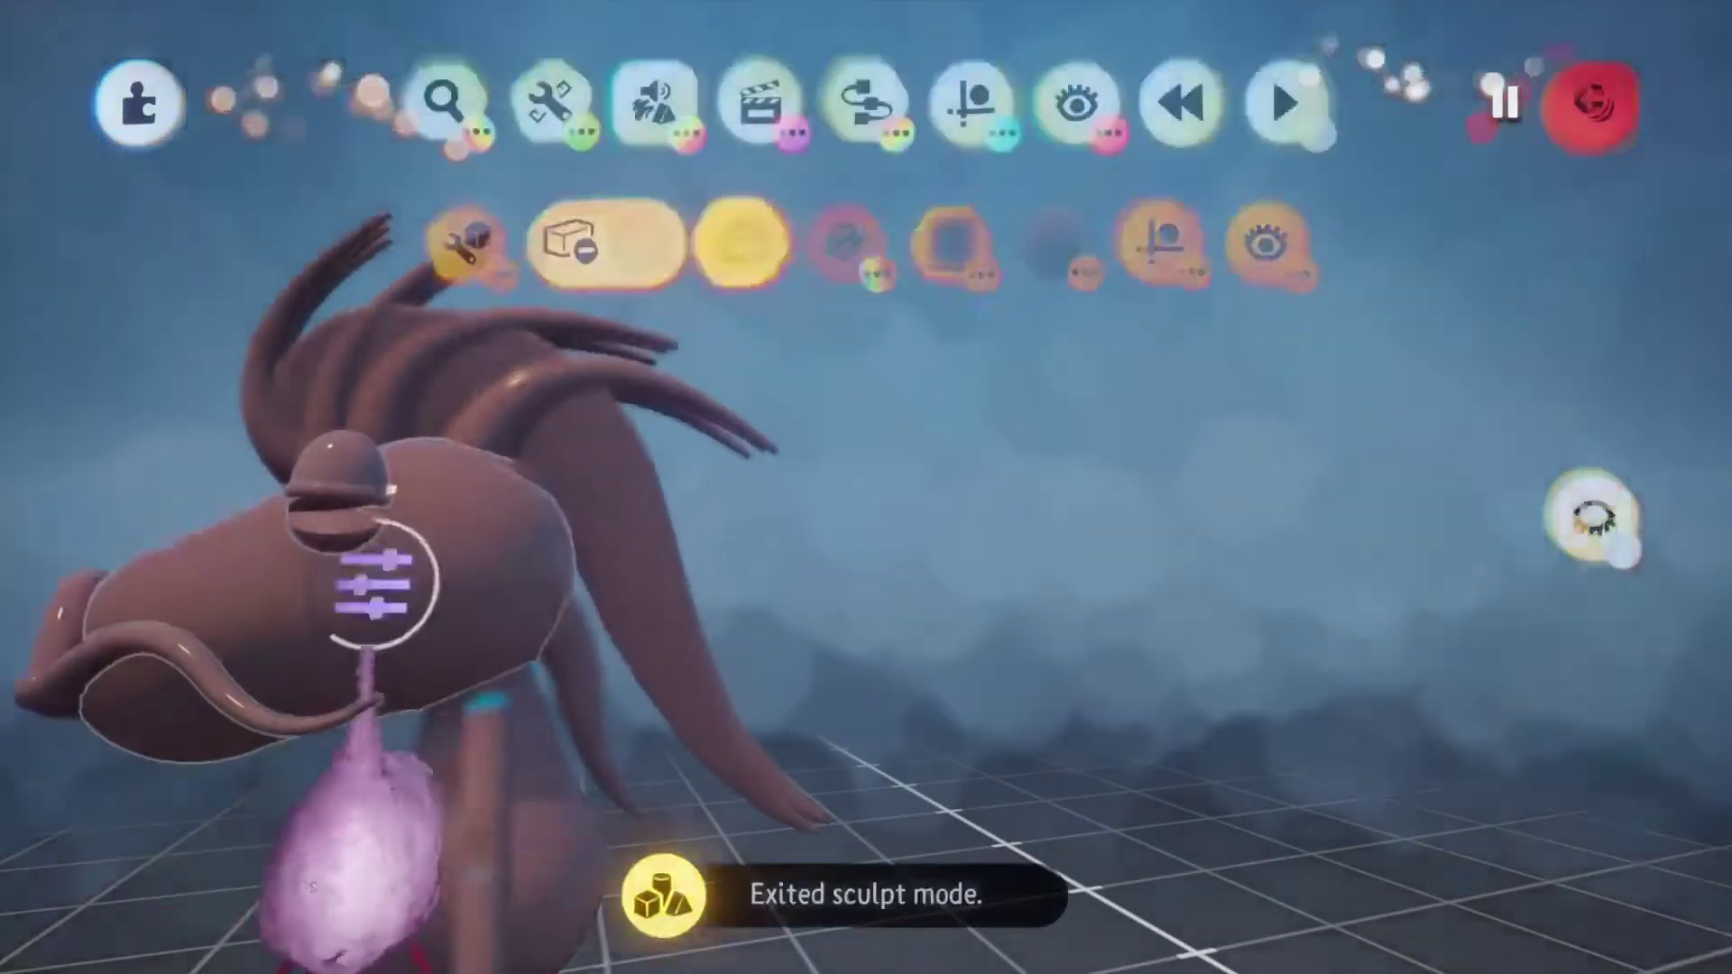
click(636, 329)
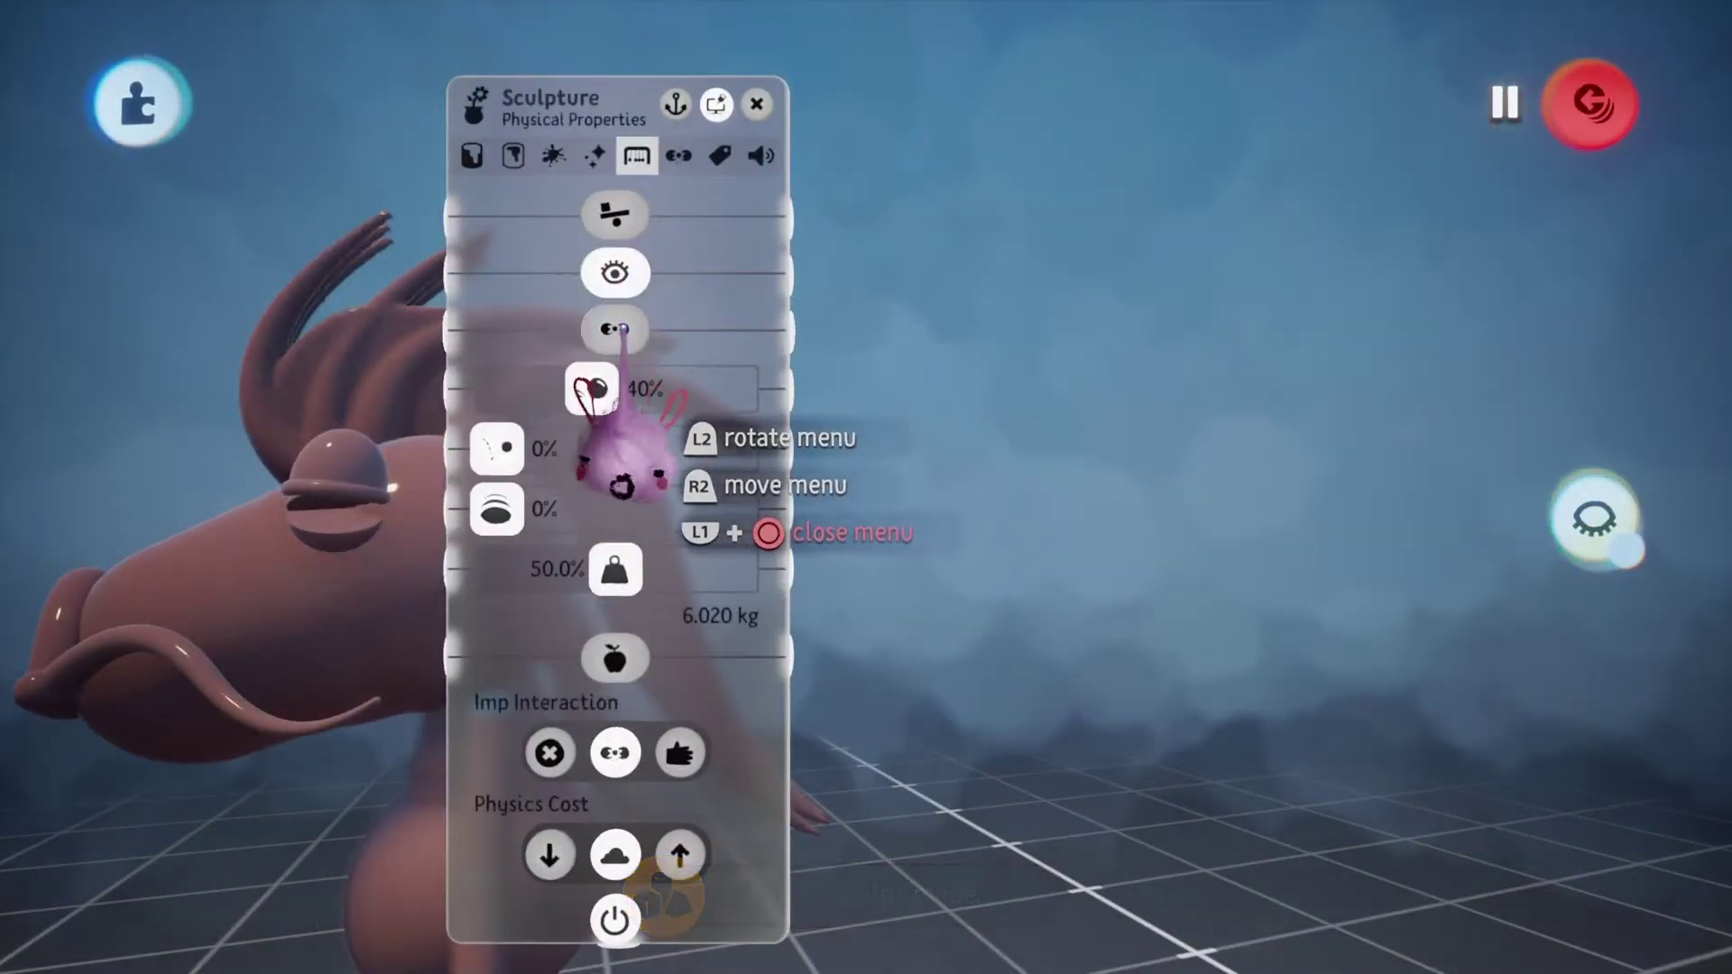
key(Escape)
click(607, 569)
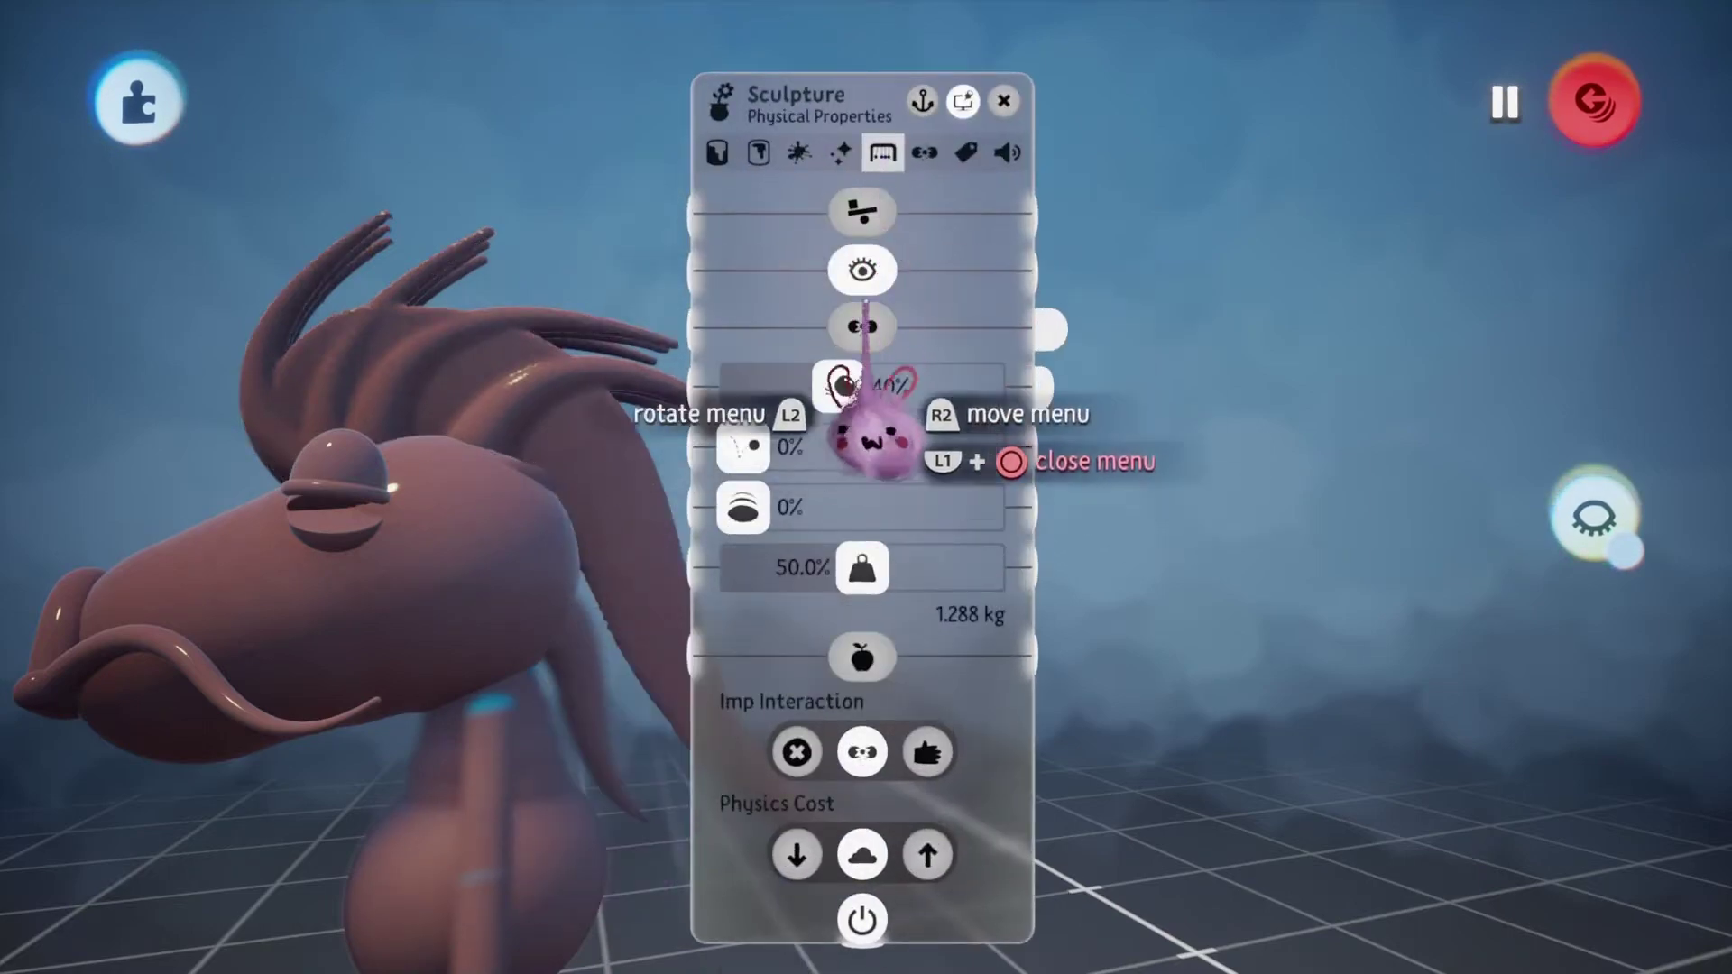
key(Escape)
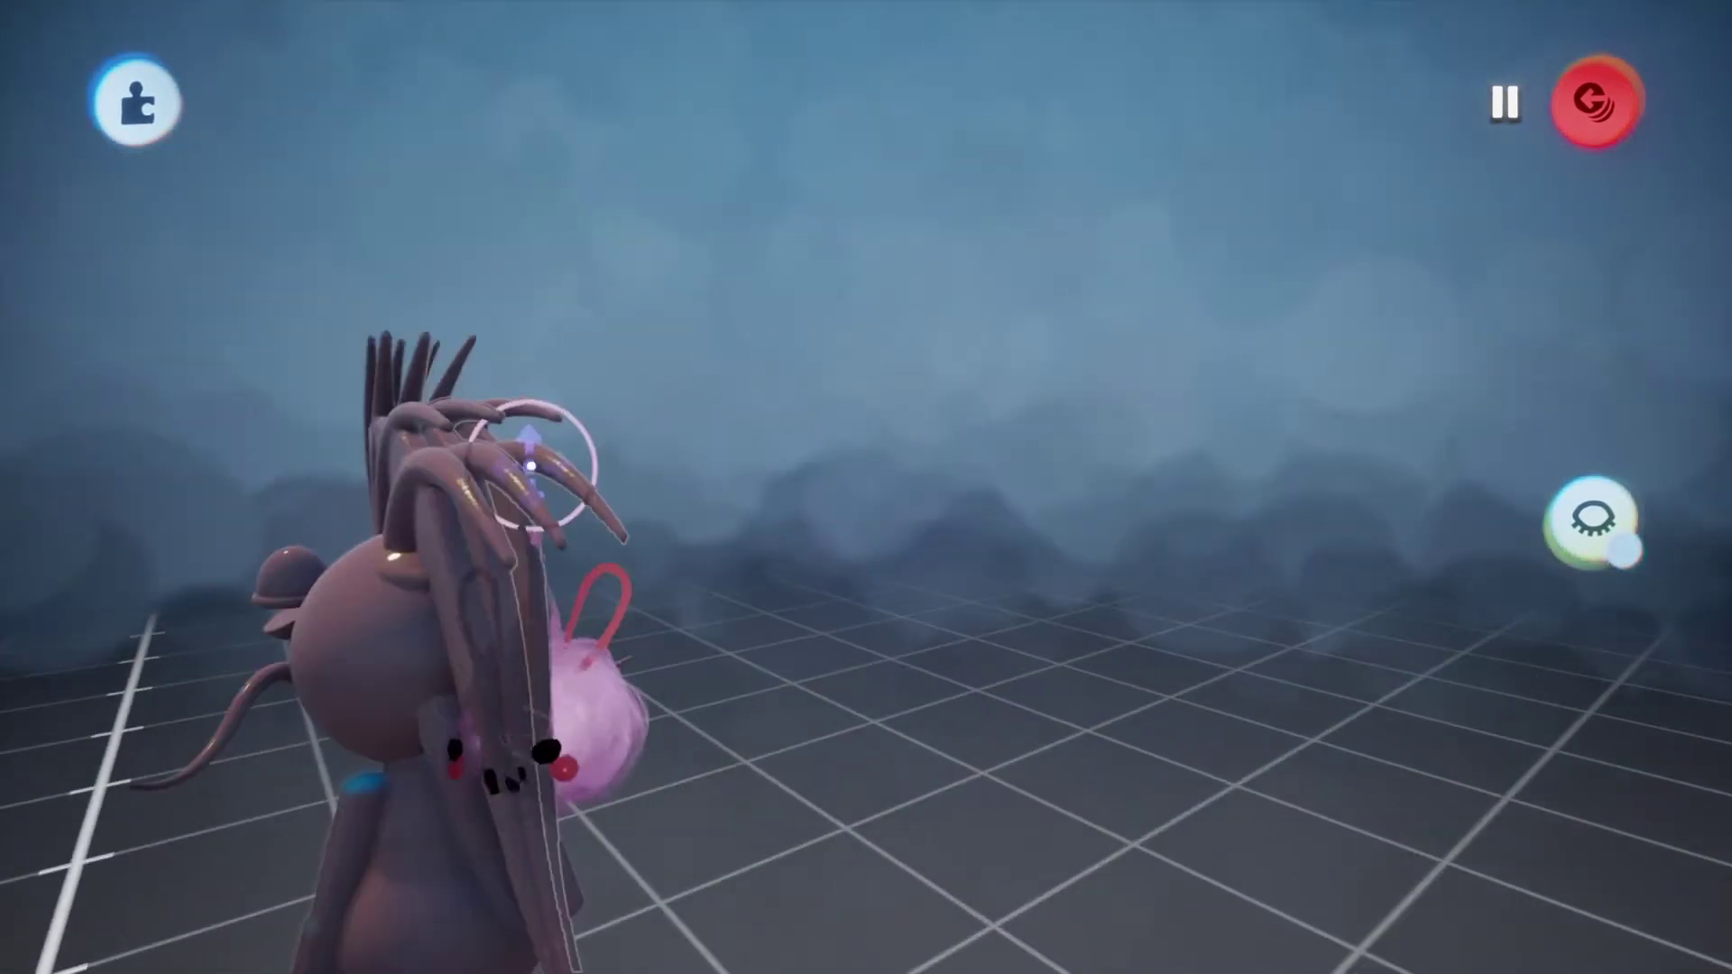
click(541, 445)
click(1390, 150)
key(Escape)
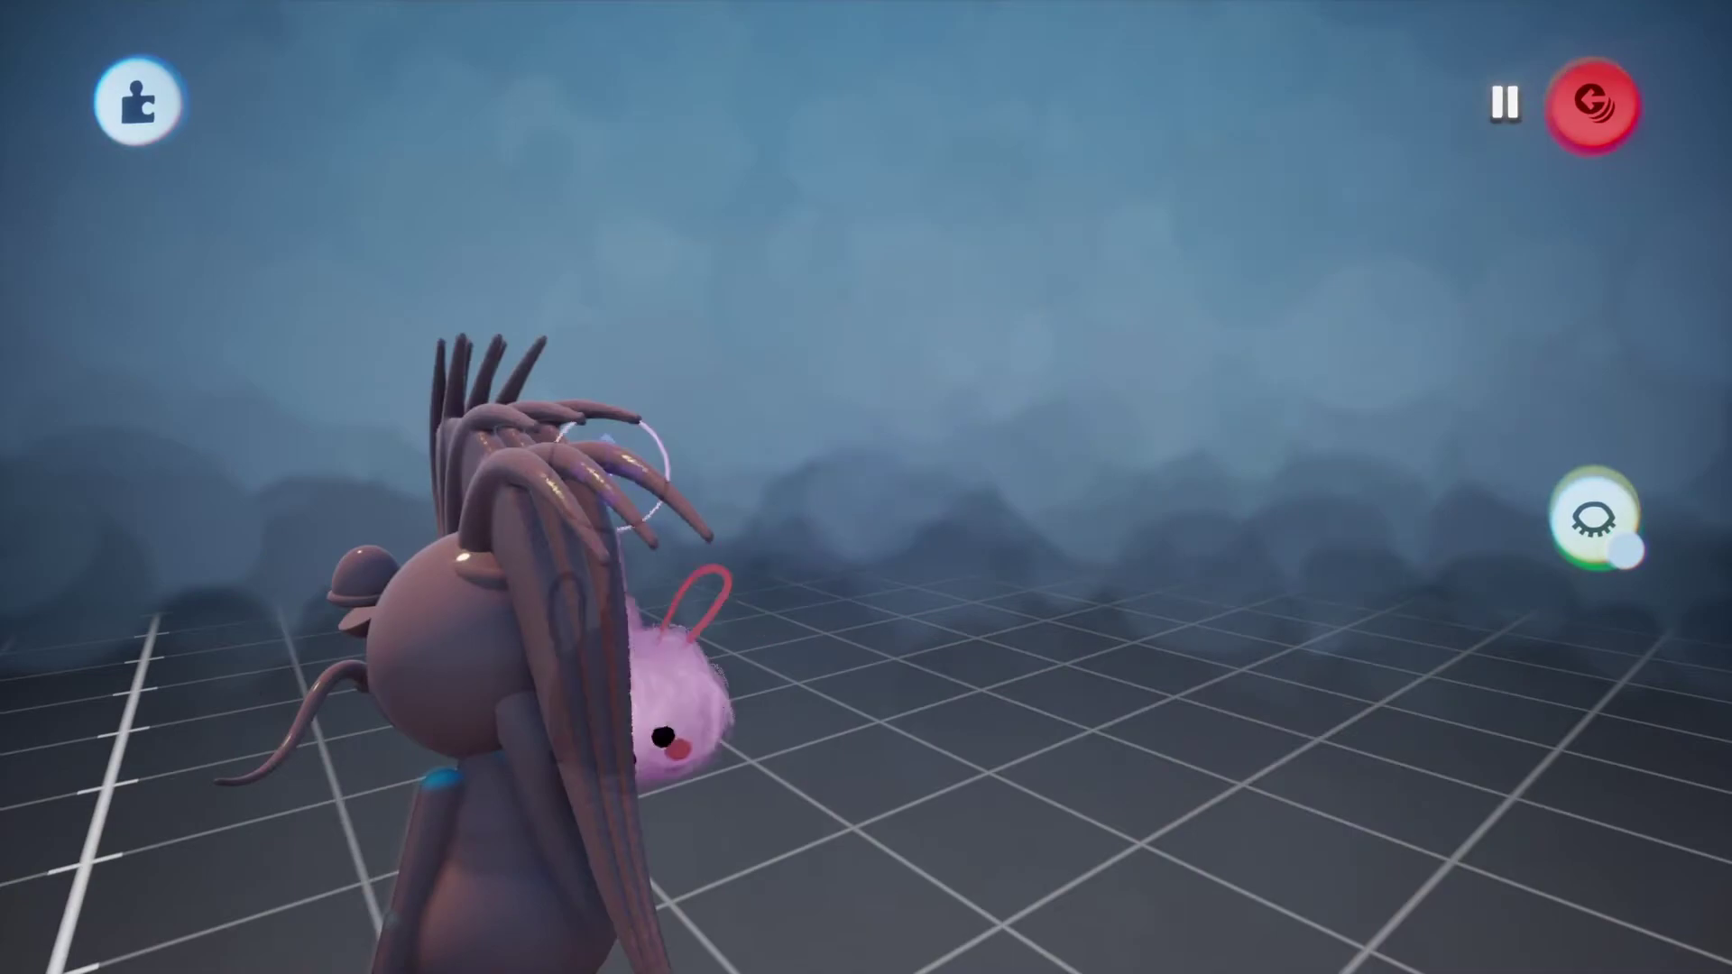
click(585, 478)
click(1122, 138)
key(Escape)
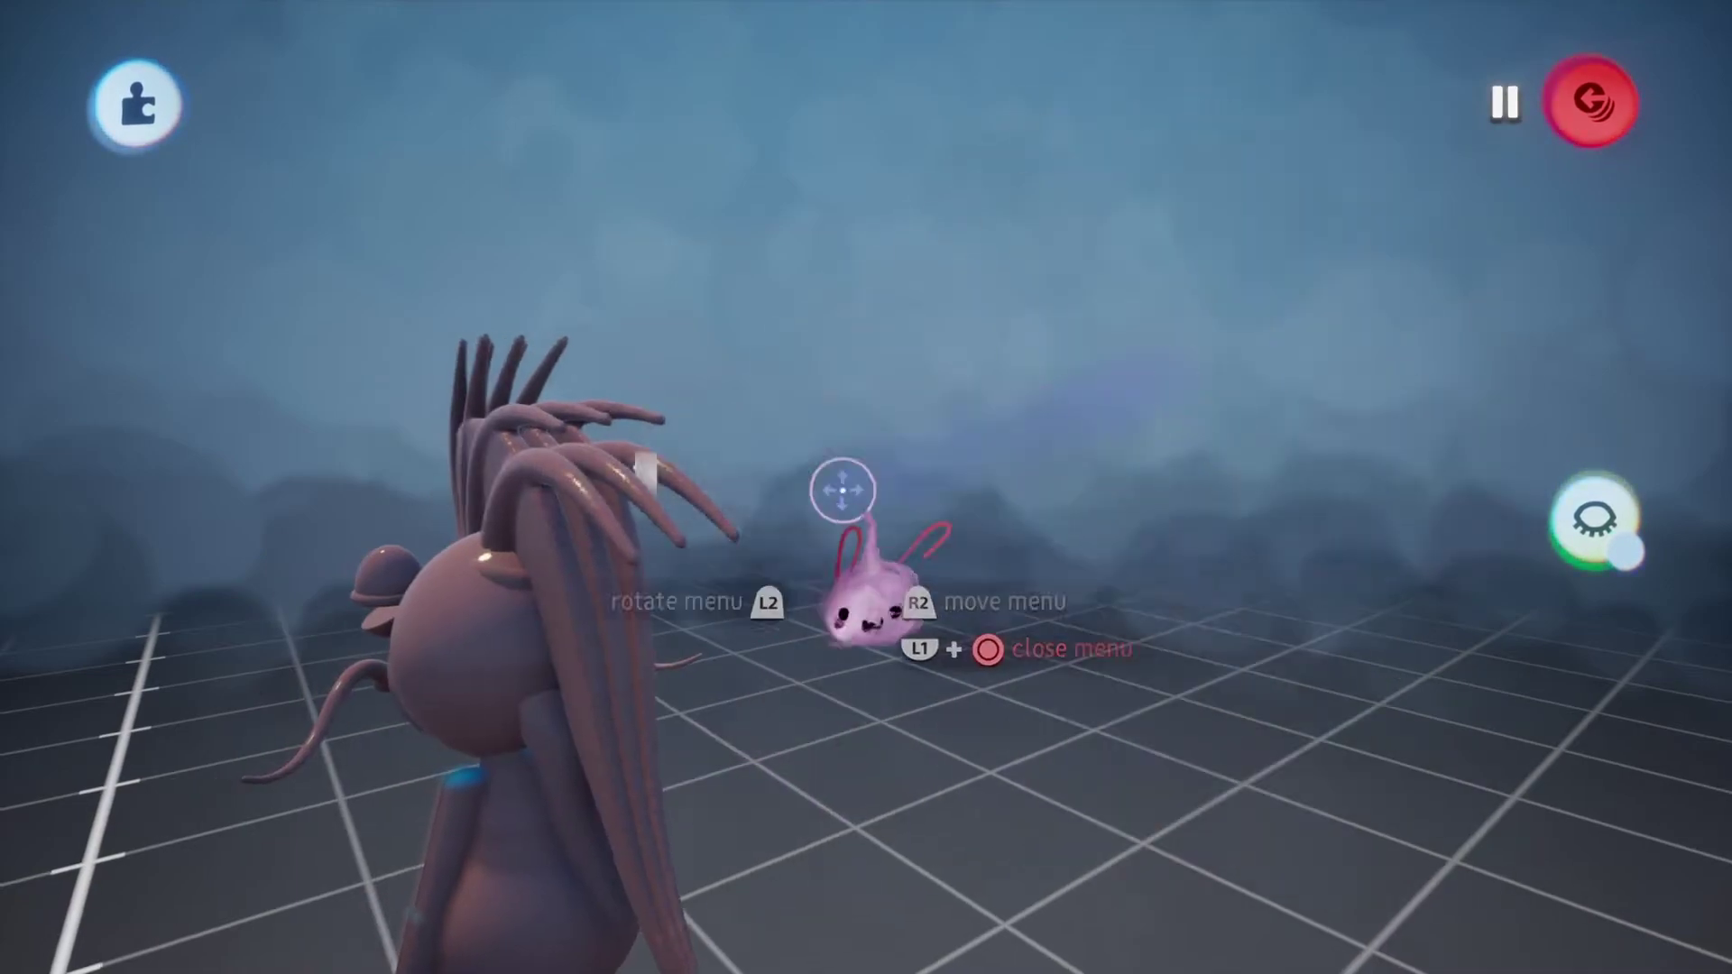
Play-test the character standing on the floor, then return to Edit mode.
key(Escape)
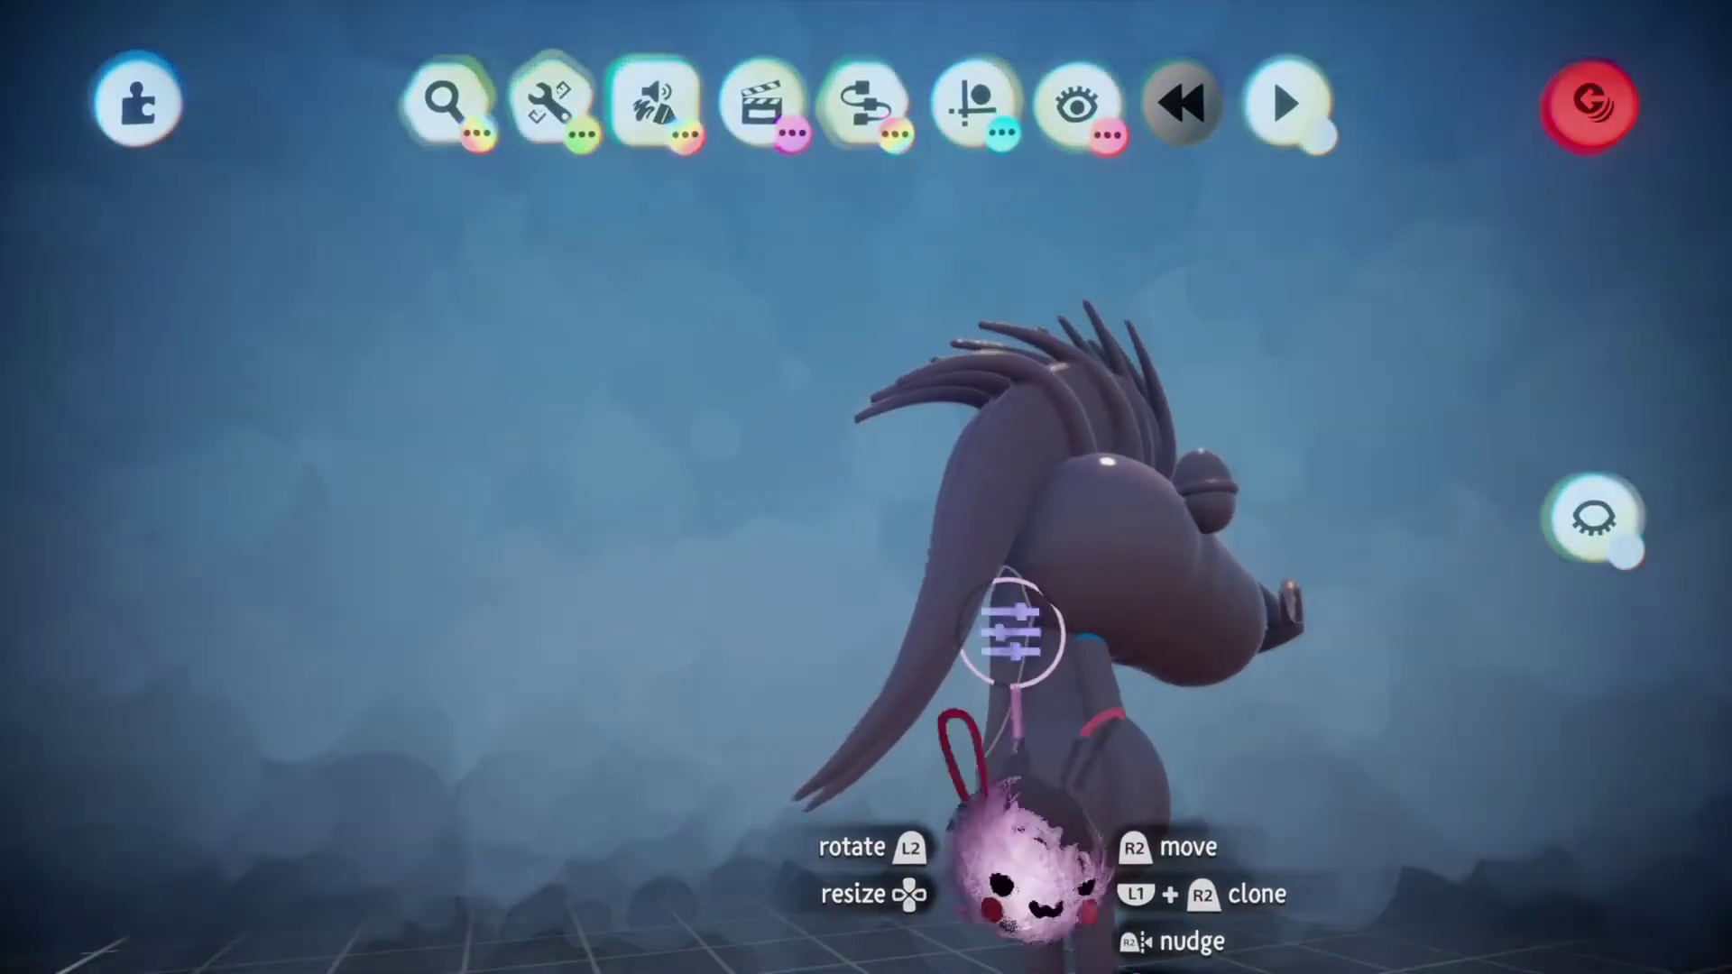
click(1013, 631)
key(Escape)
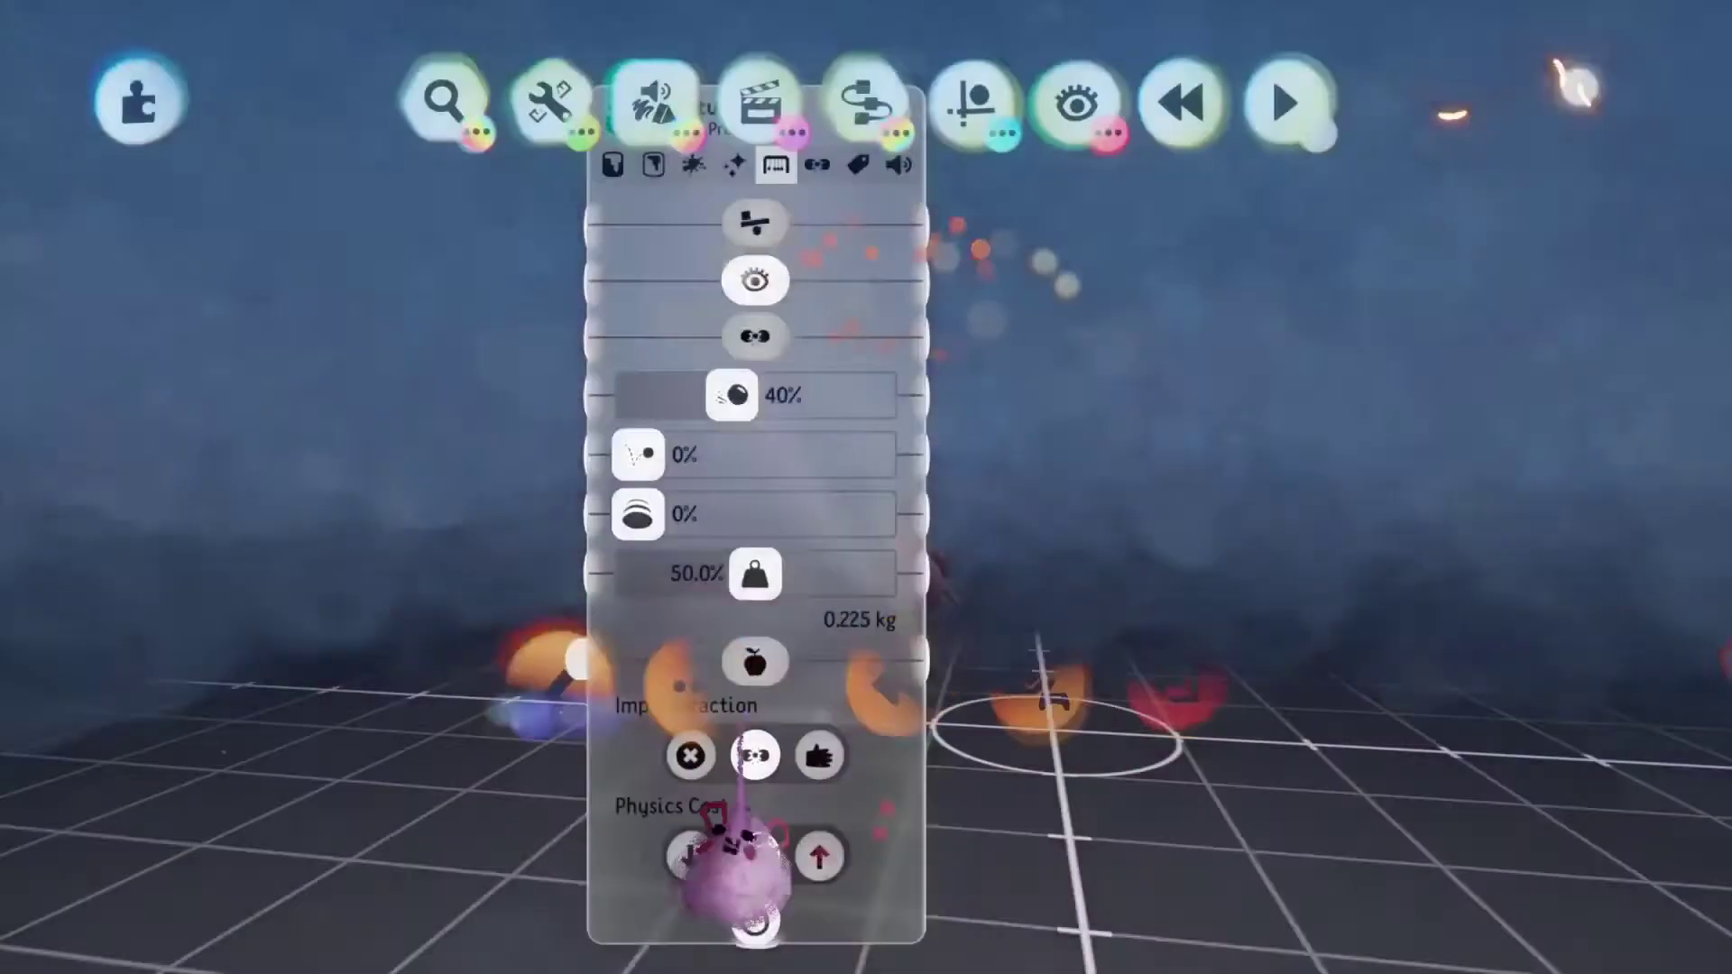
key(Escape)
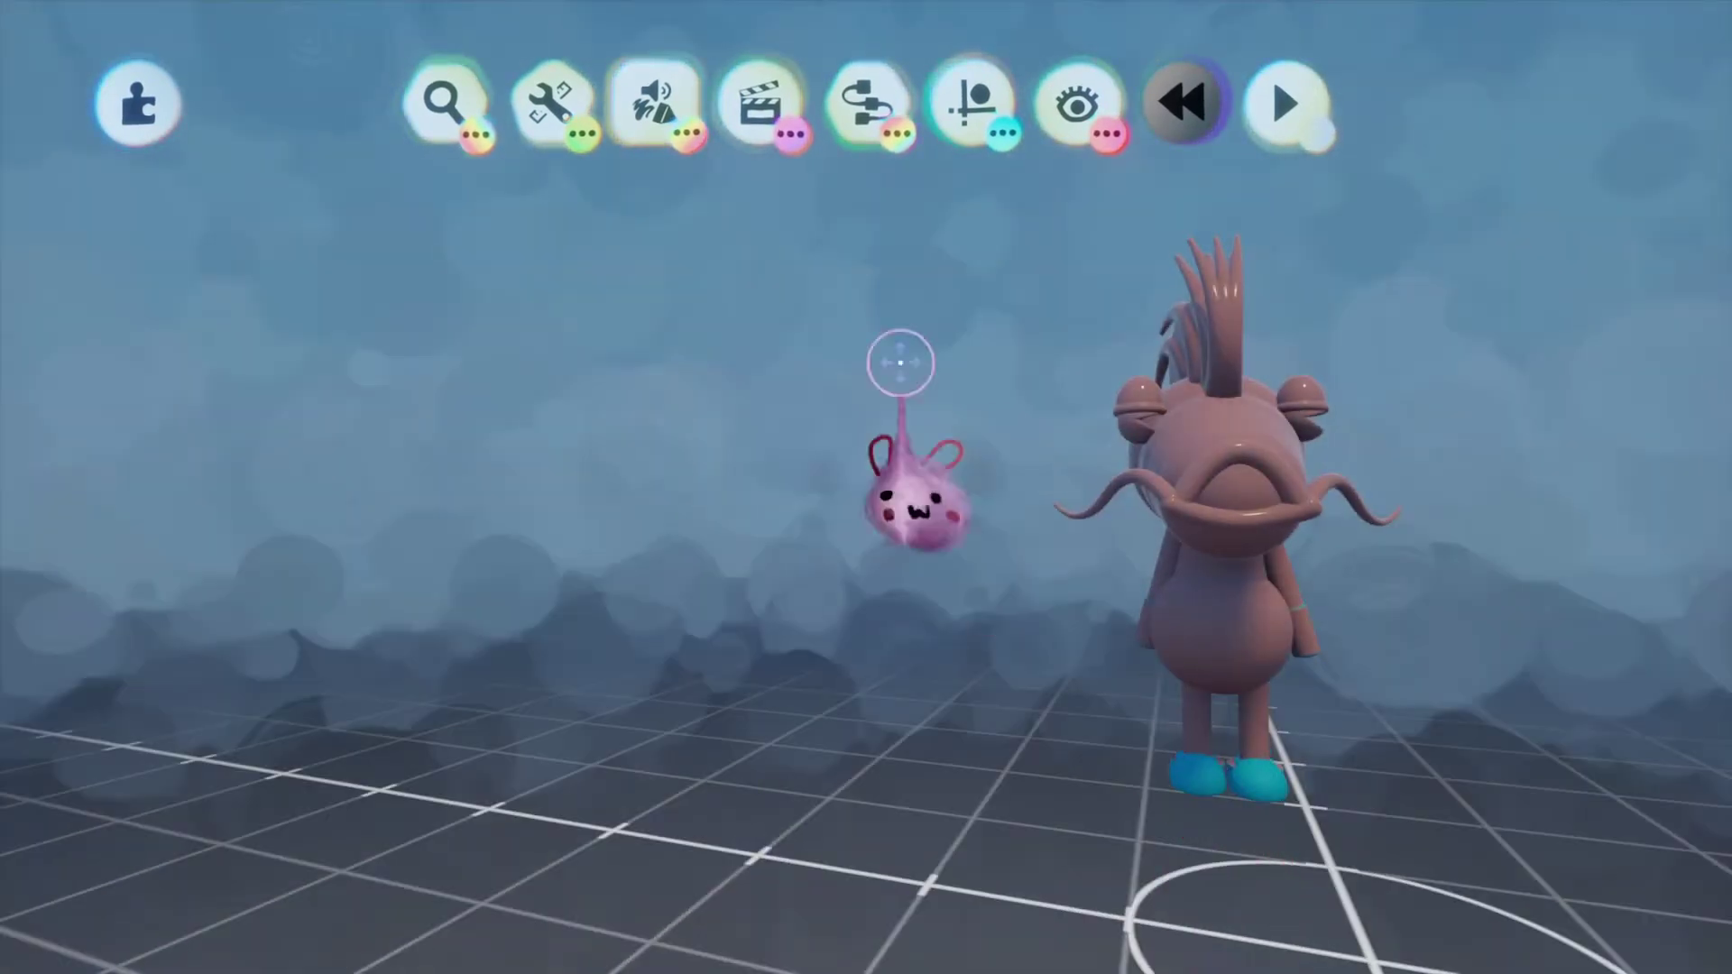
Start a new sculpt shape switched from subtract to add mode.
click(768, 236)
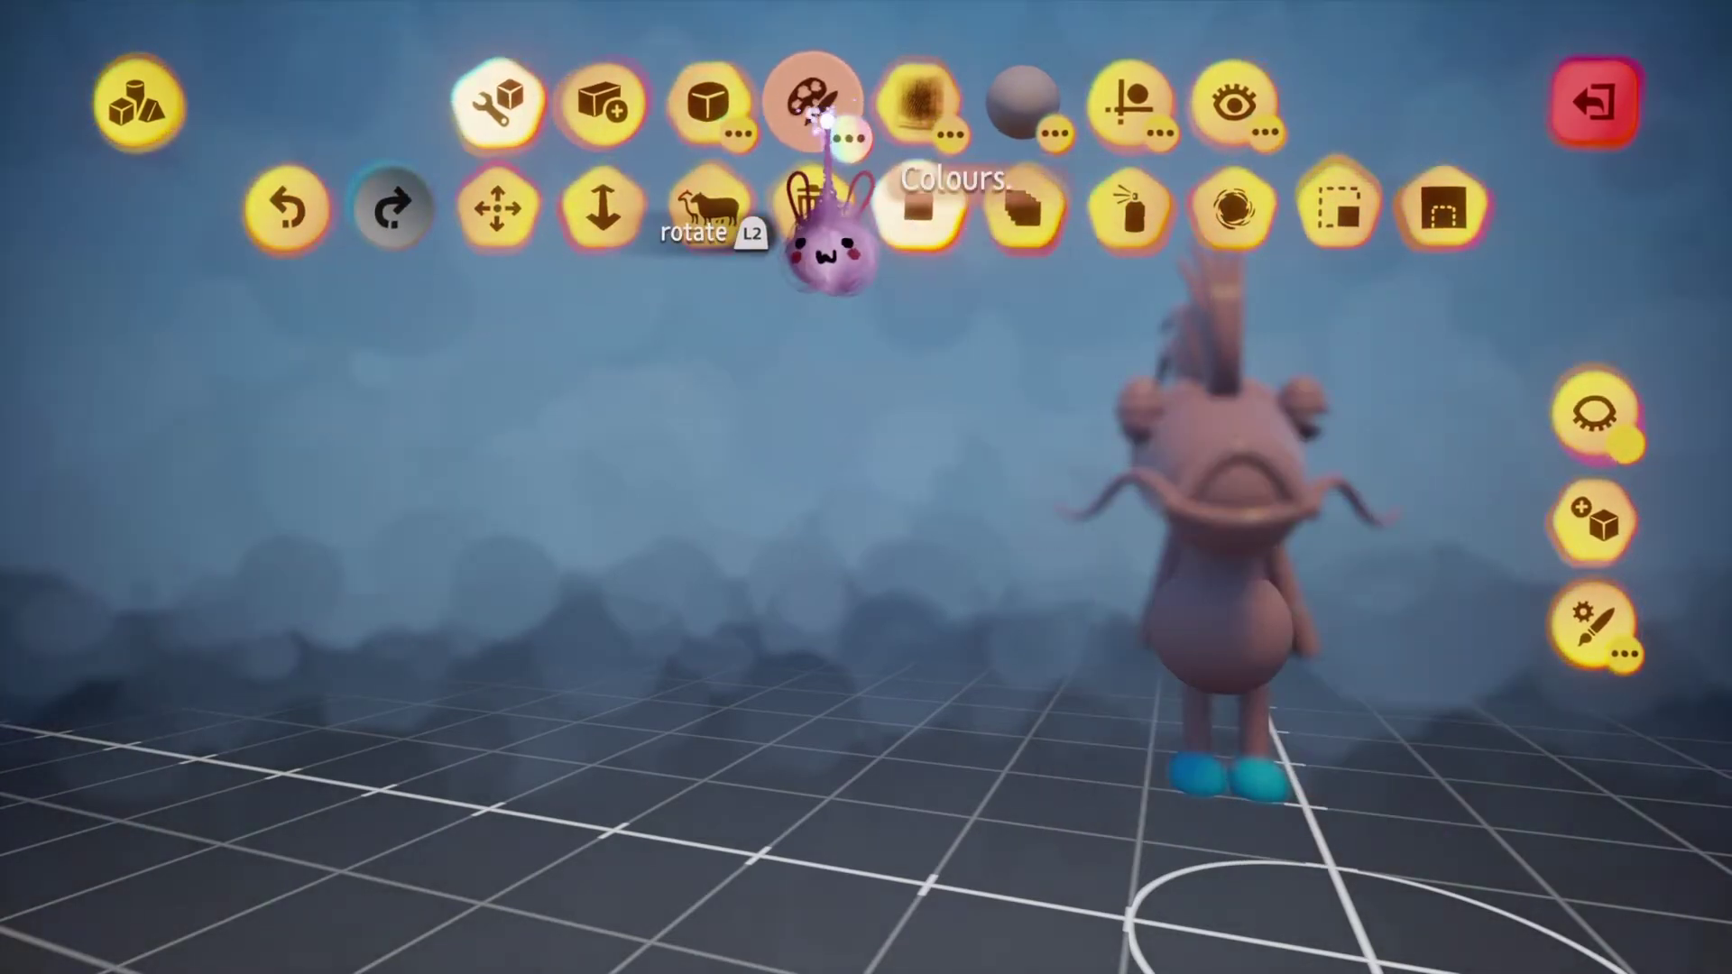
mouse_move(823, 118)
key(Escape)
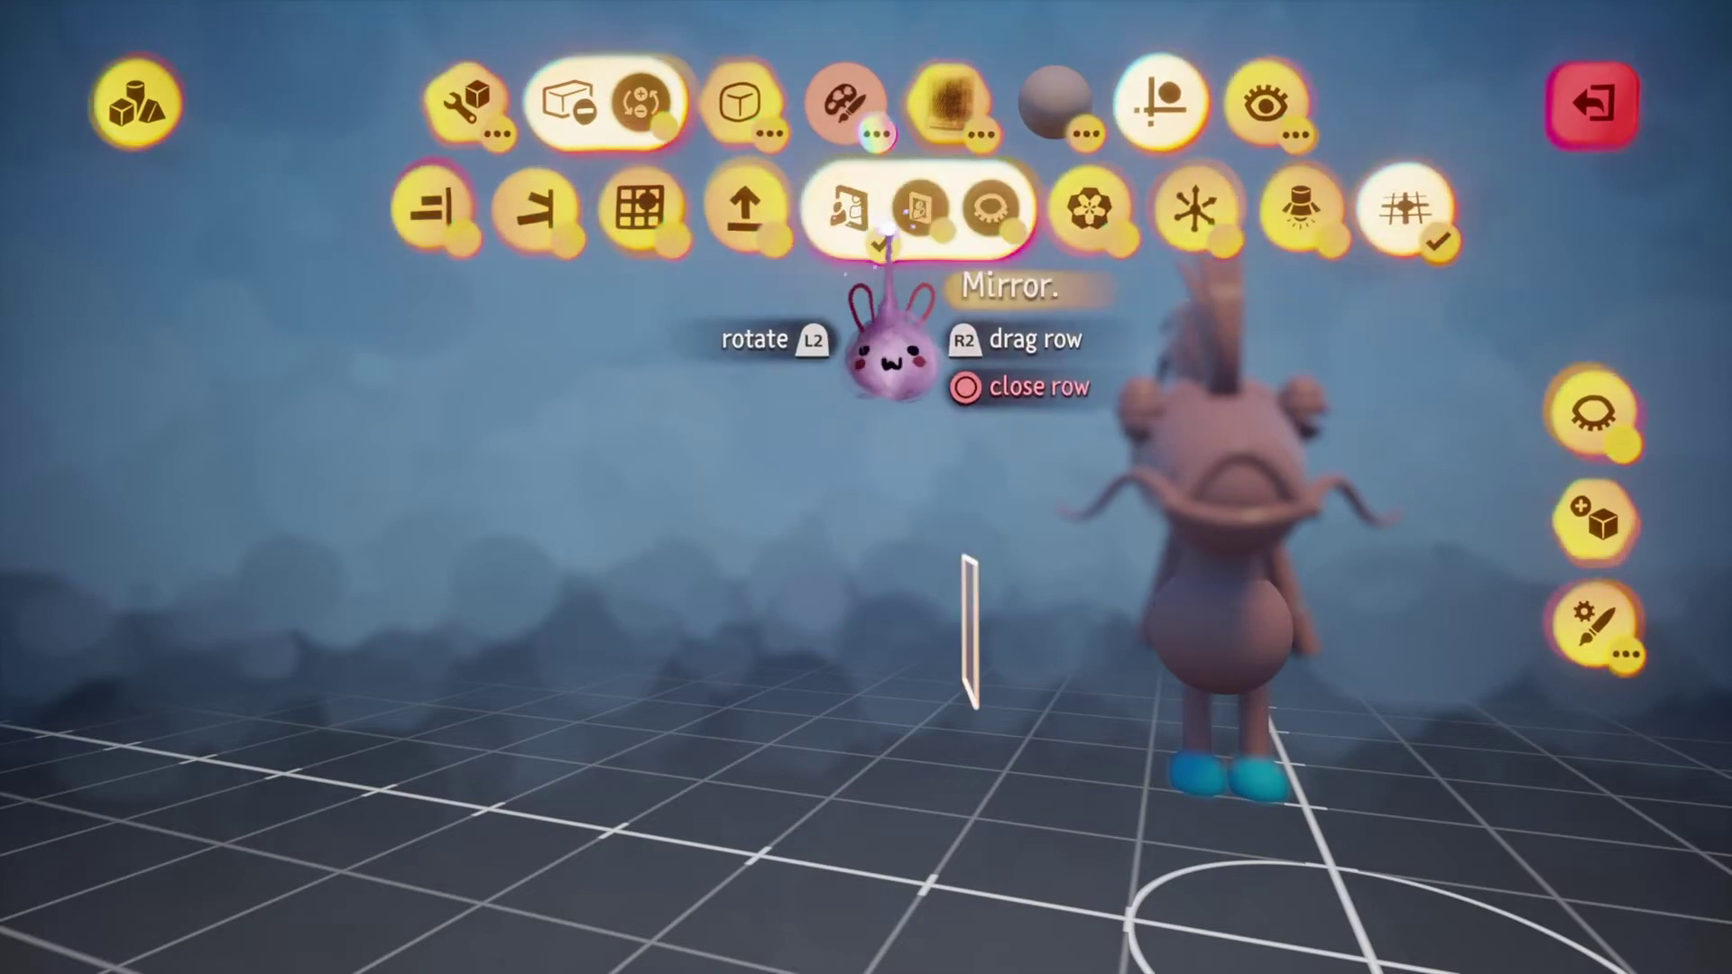
key(Tab)
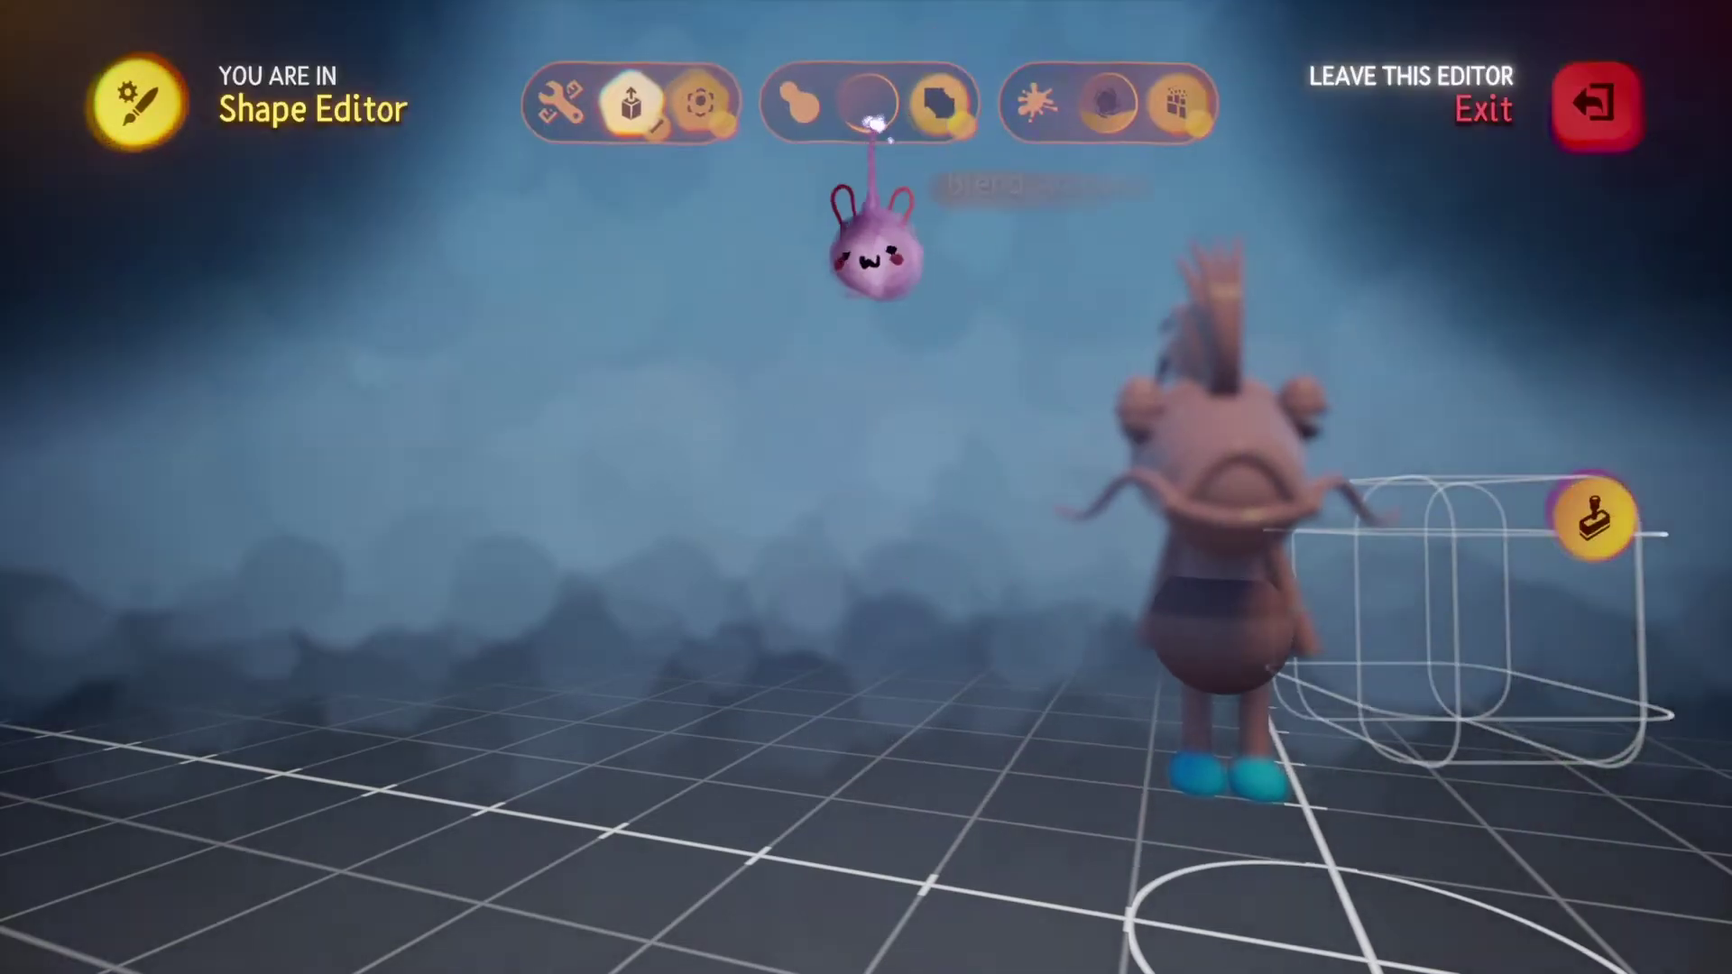
key(Escape)
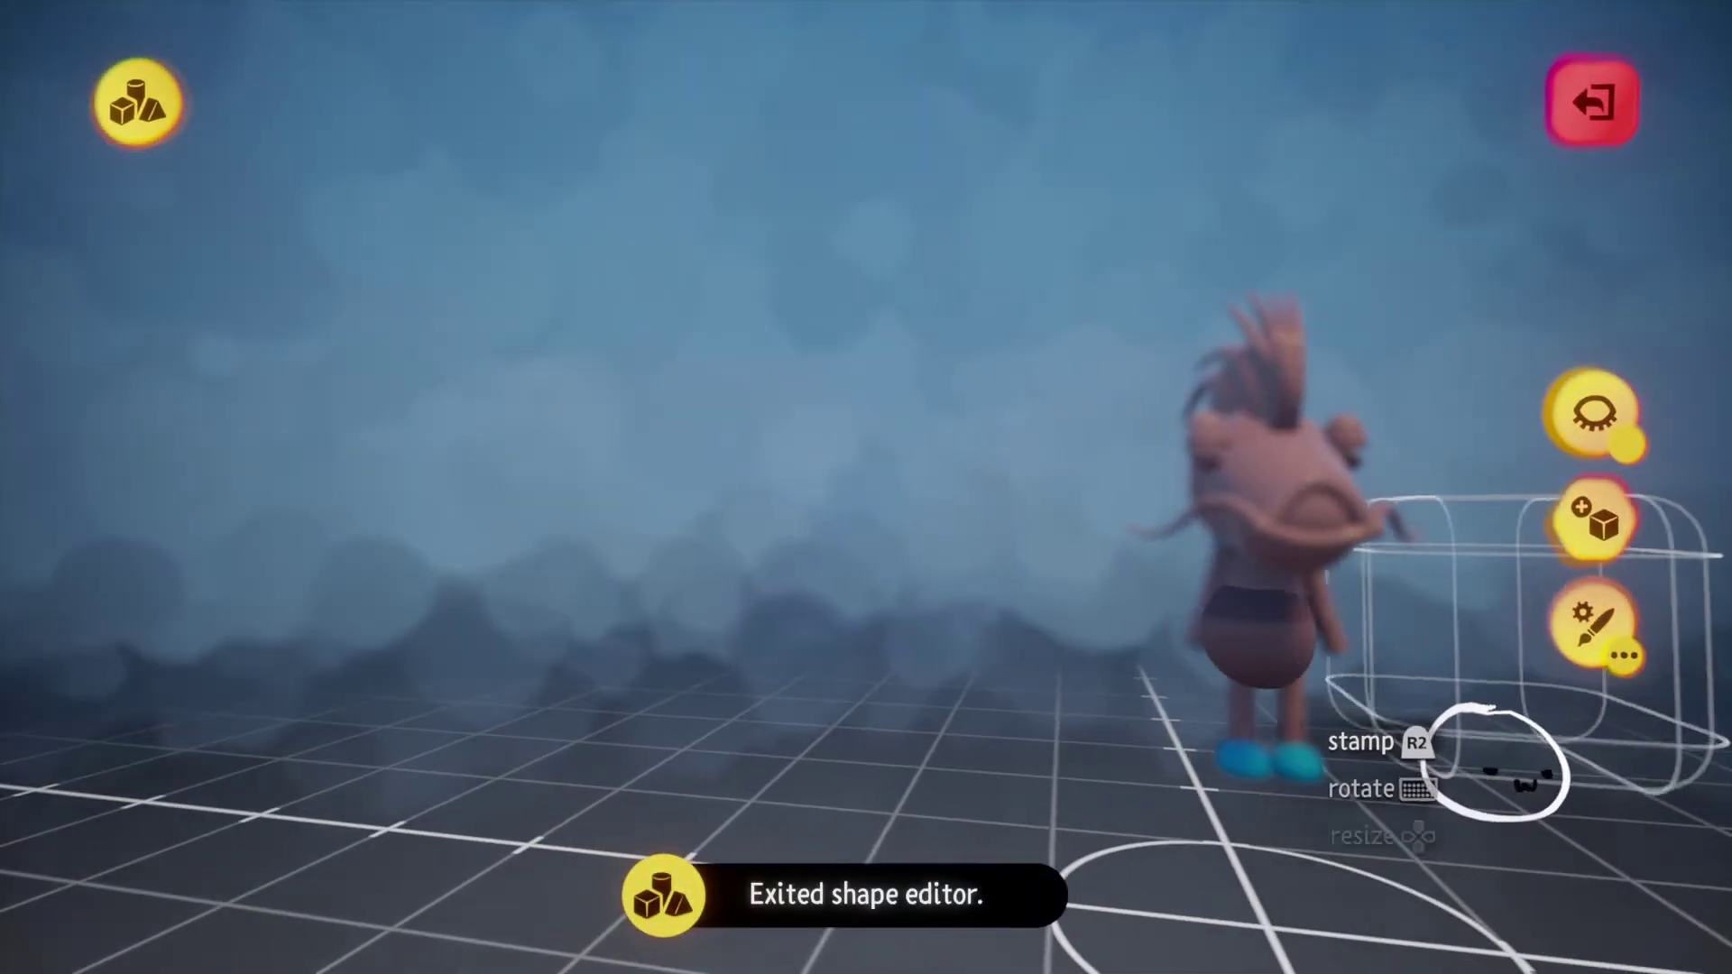
Stamp a cube as a flat base plate under the character's feet and inspect it.
middle_drag(1480, 761, 1502, 866)
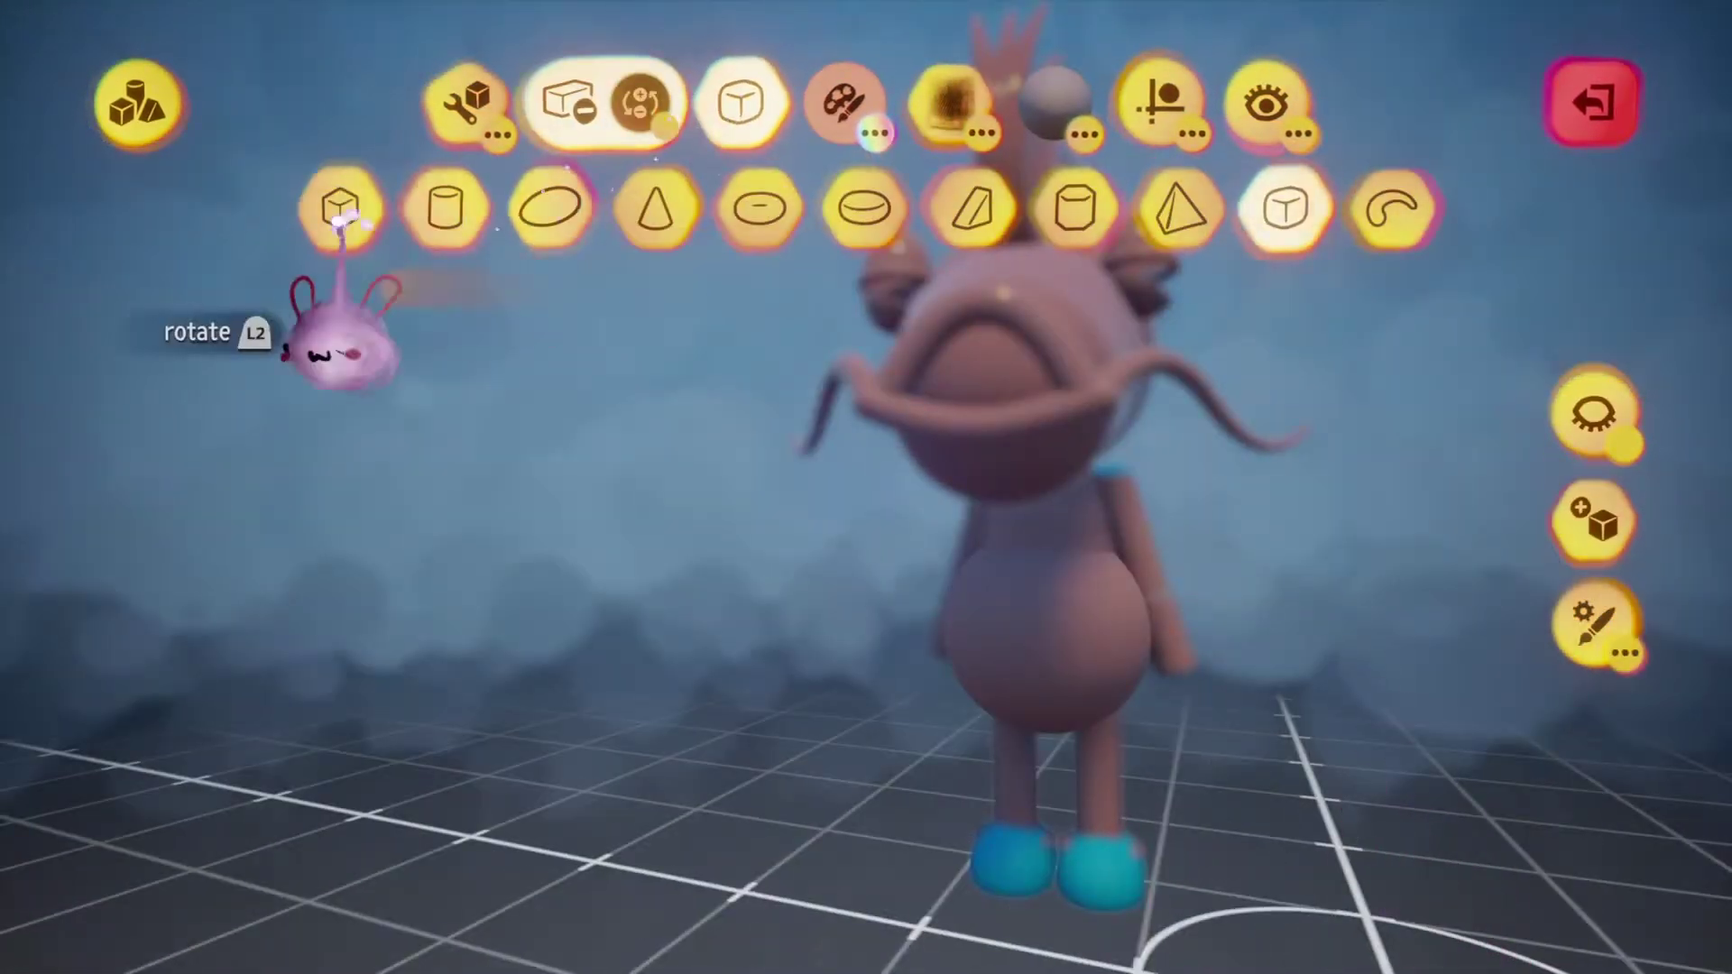
click(341, 208)
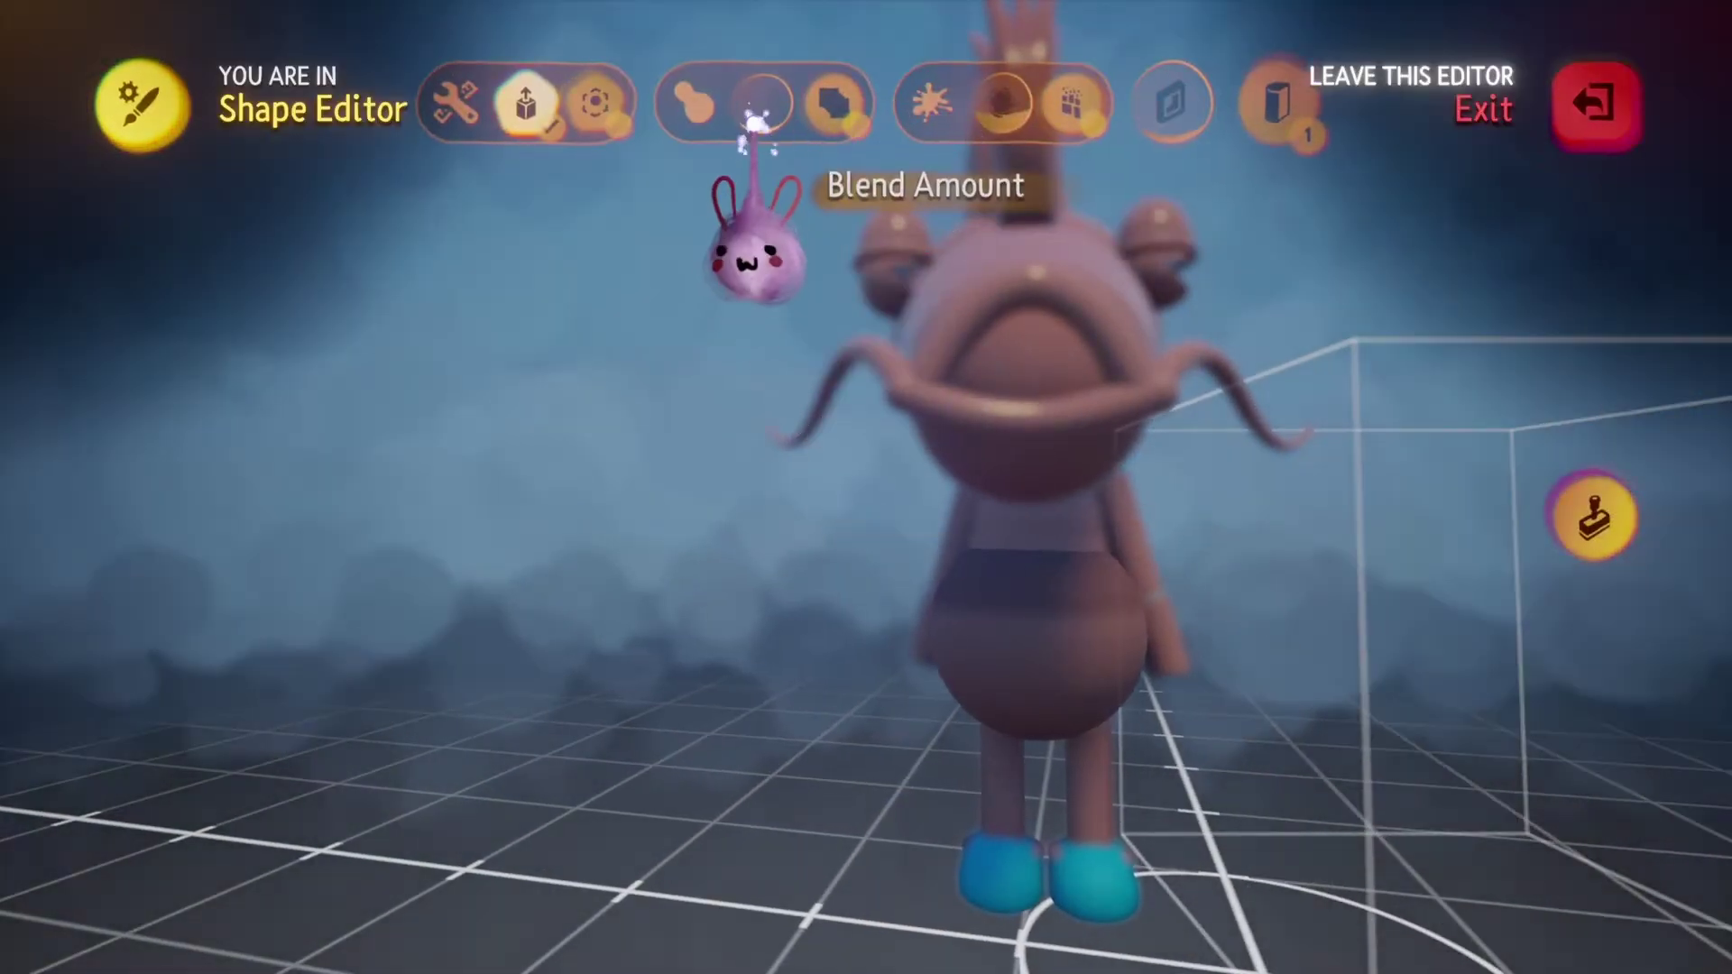
key(Escape)
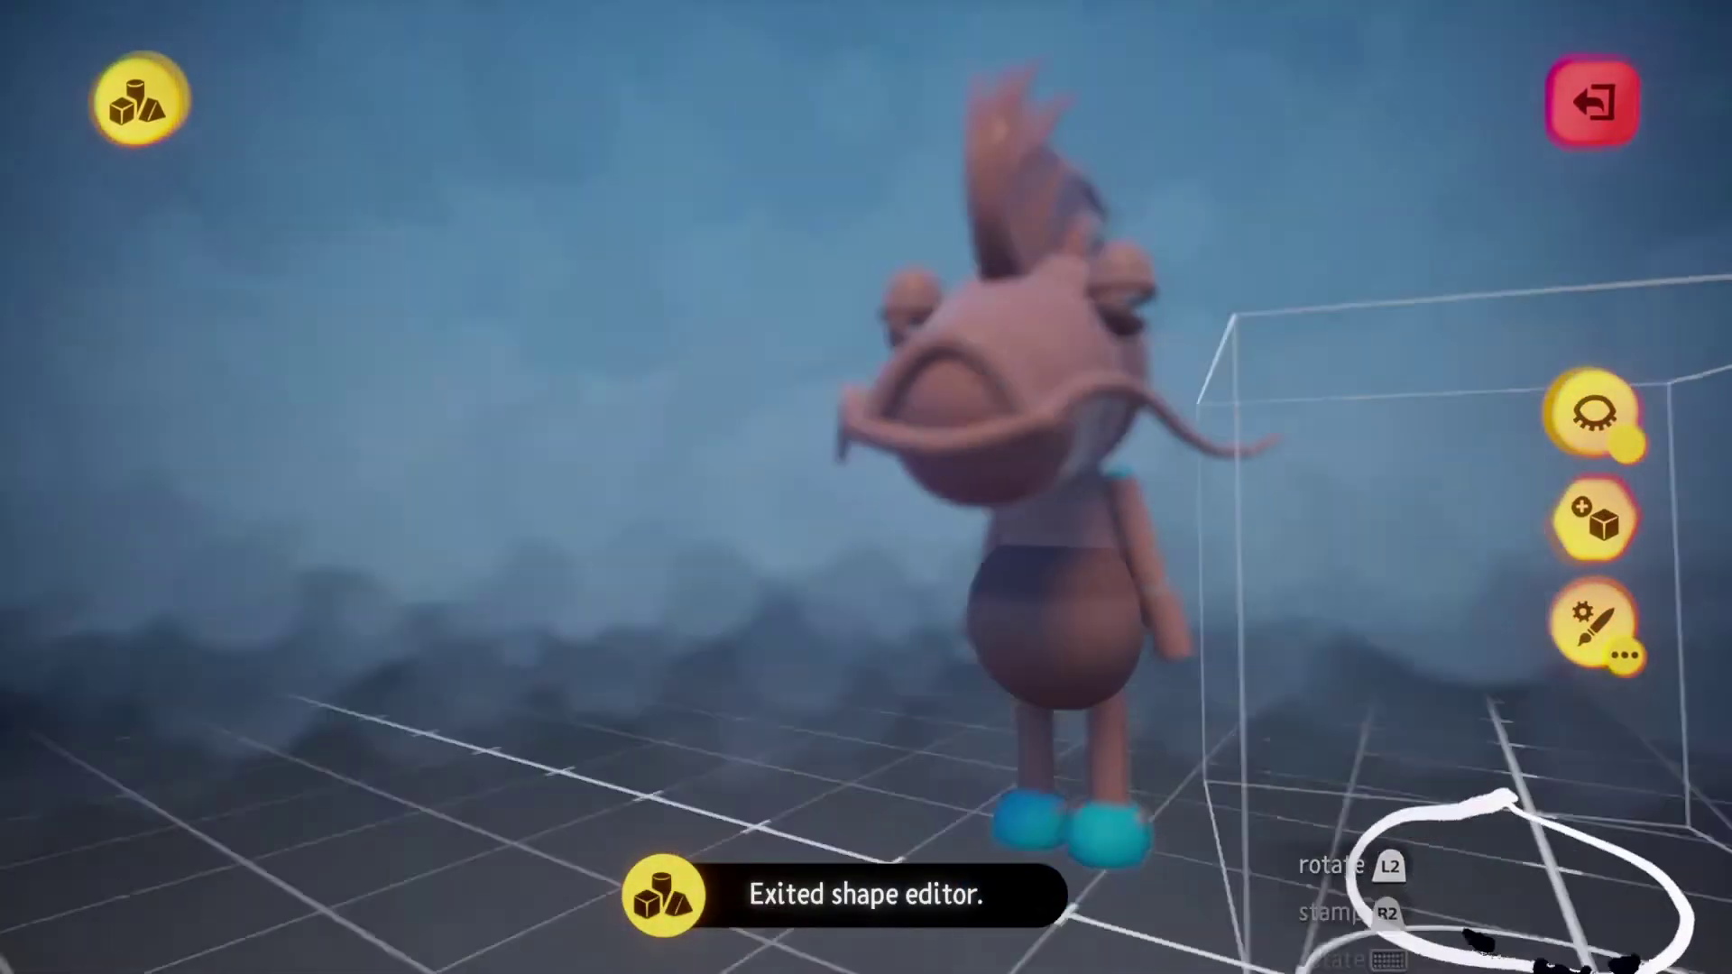
middle_drag(1488, 938, 1253, 866)
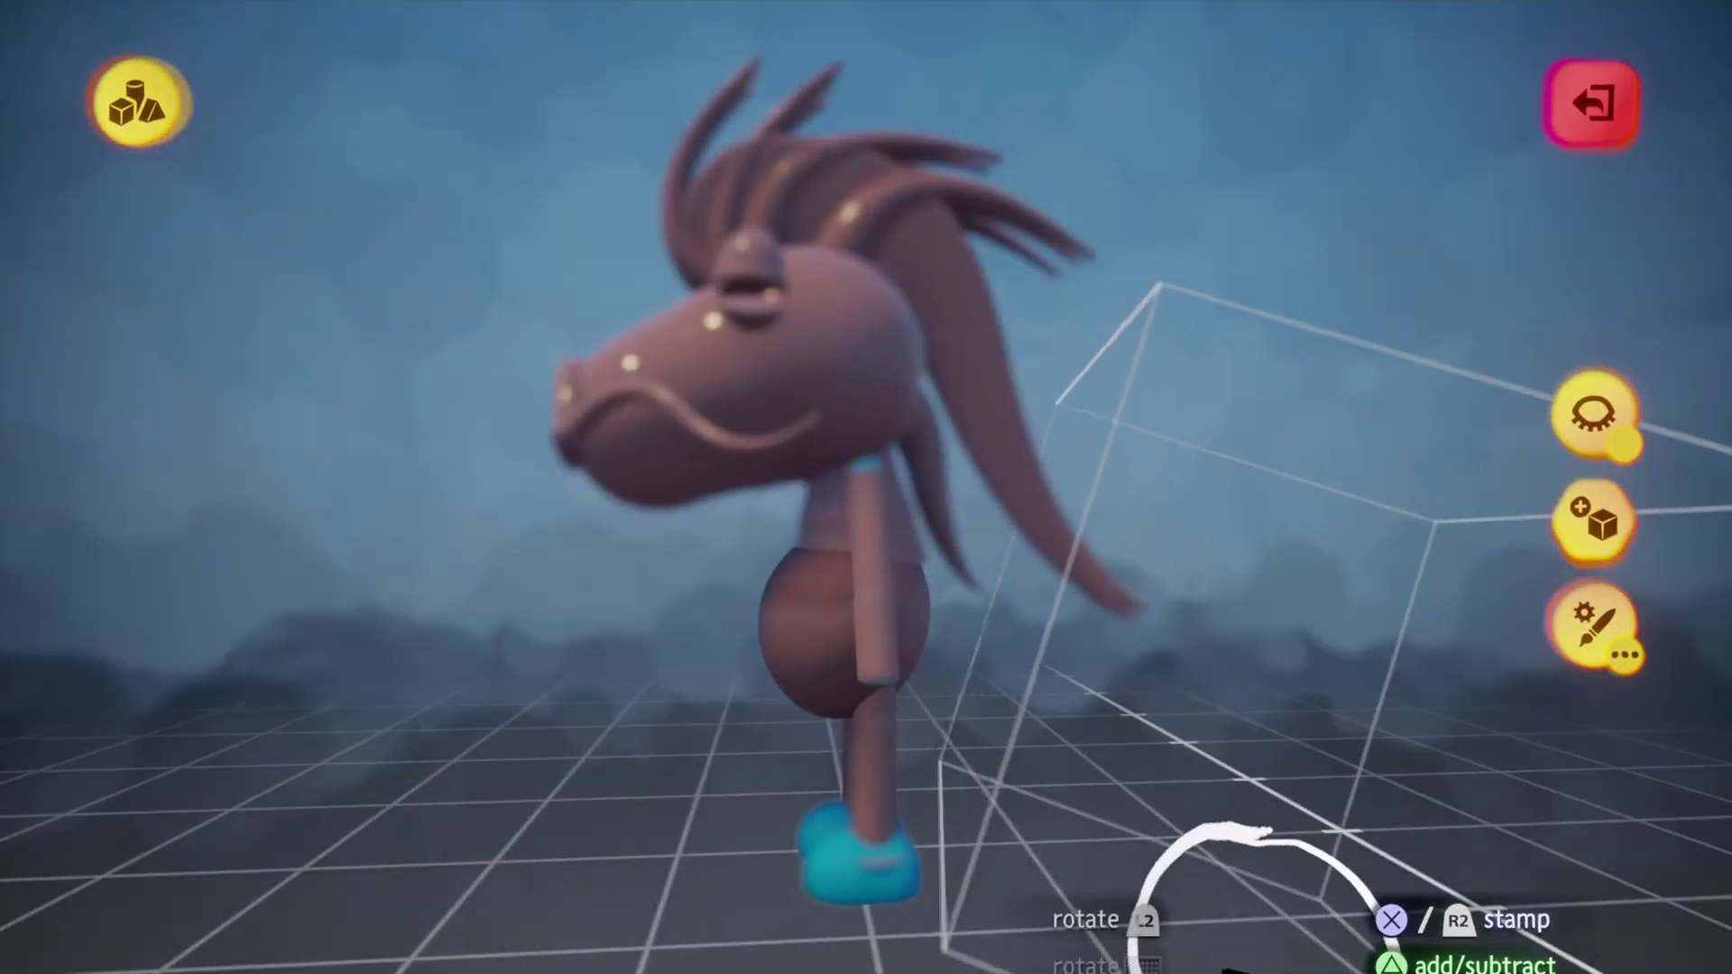
middle_drag(1186, 970, 1362, 920)
middle_drag(1344, 857, 1335, 783)
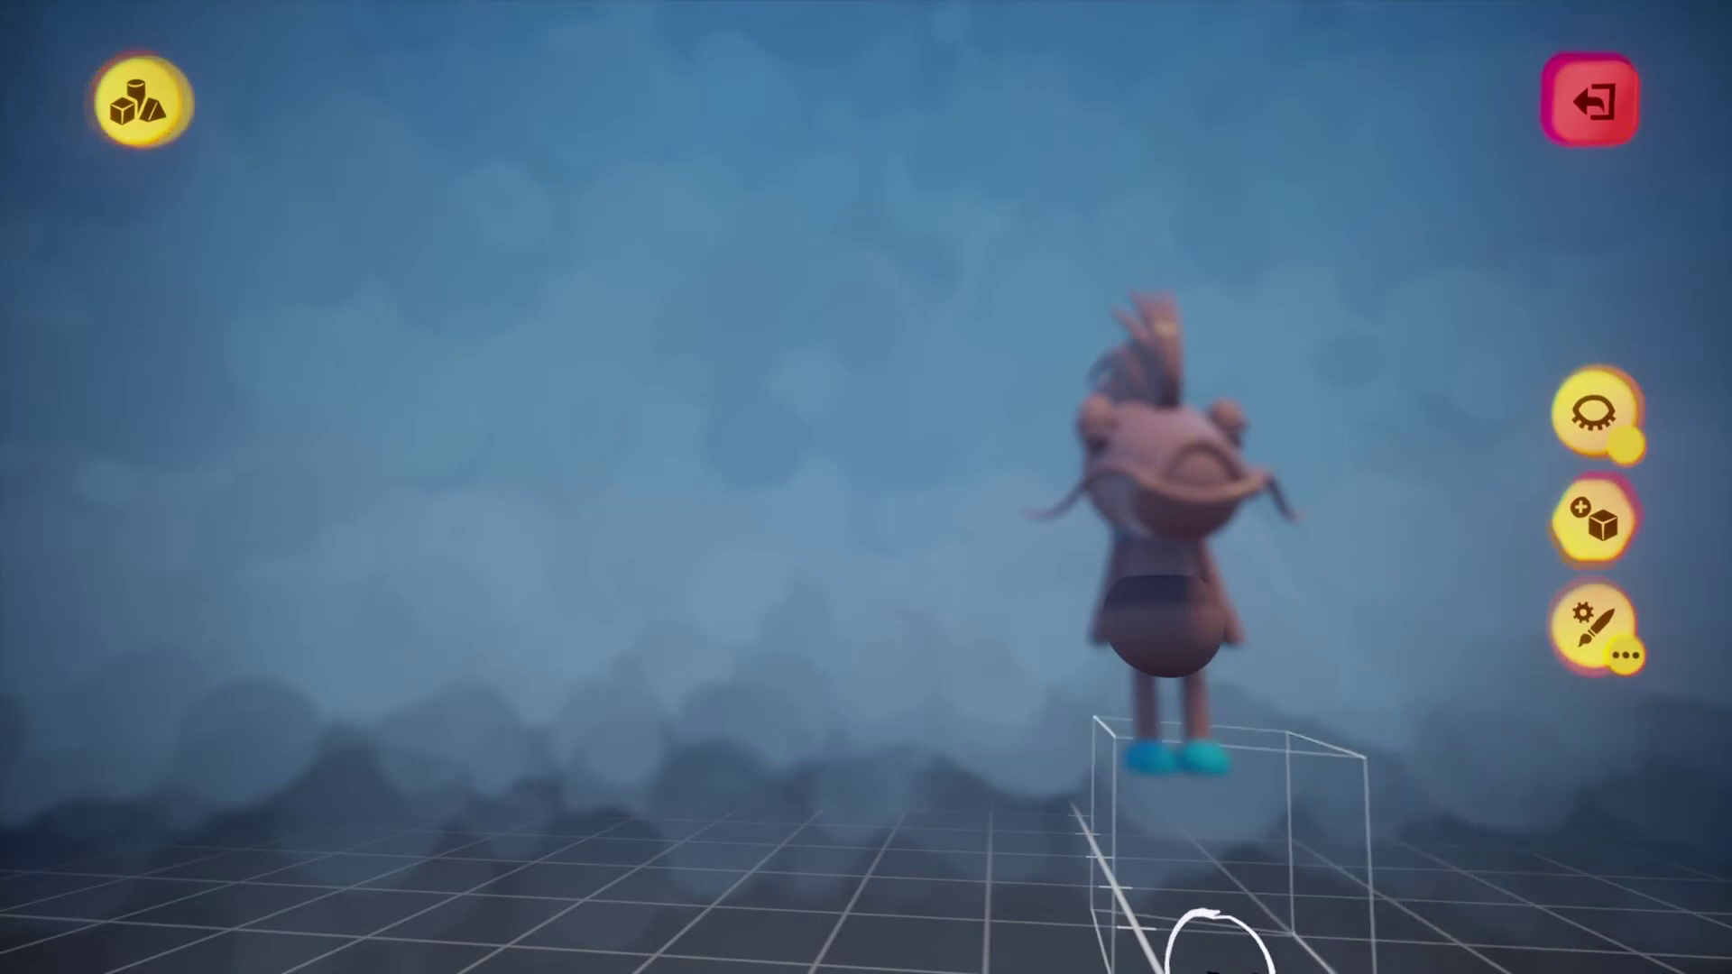
middle_drag(1218, 938, 1181, 938)
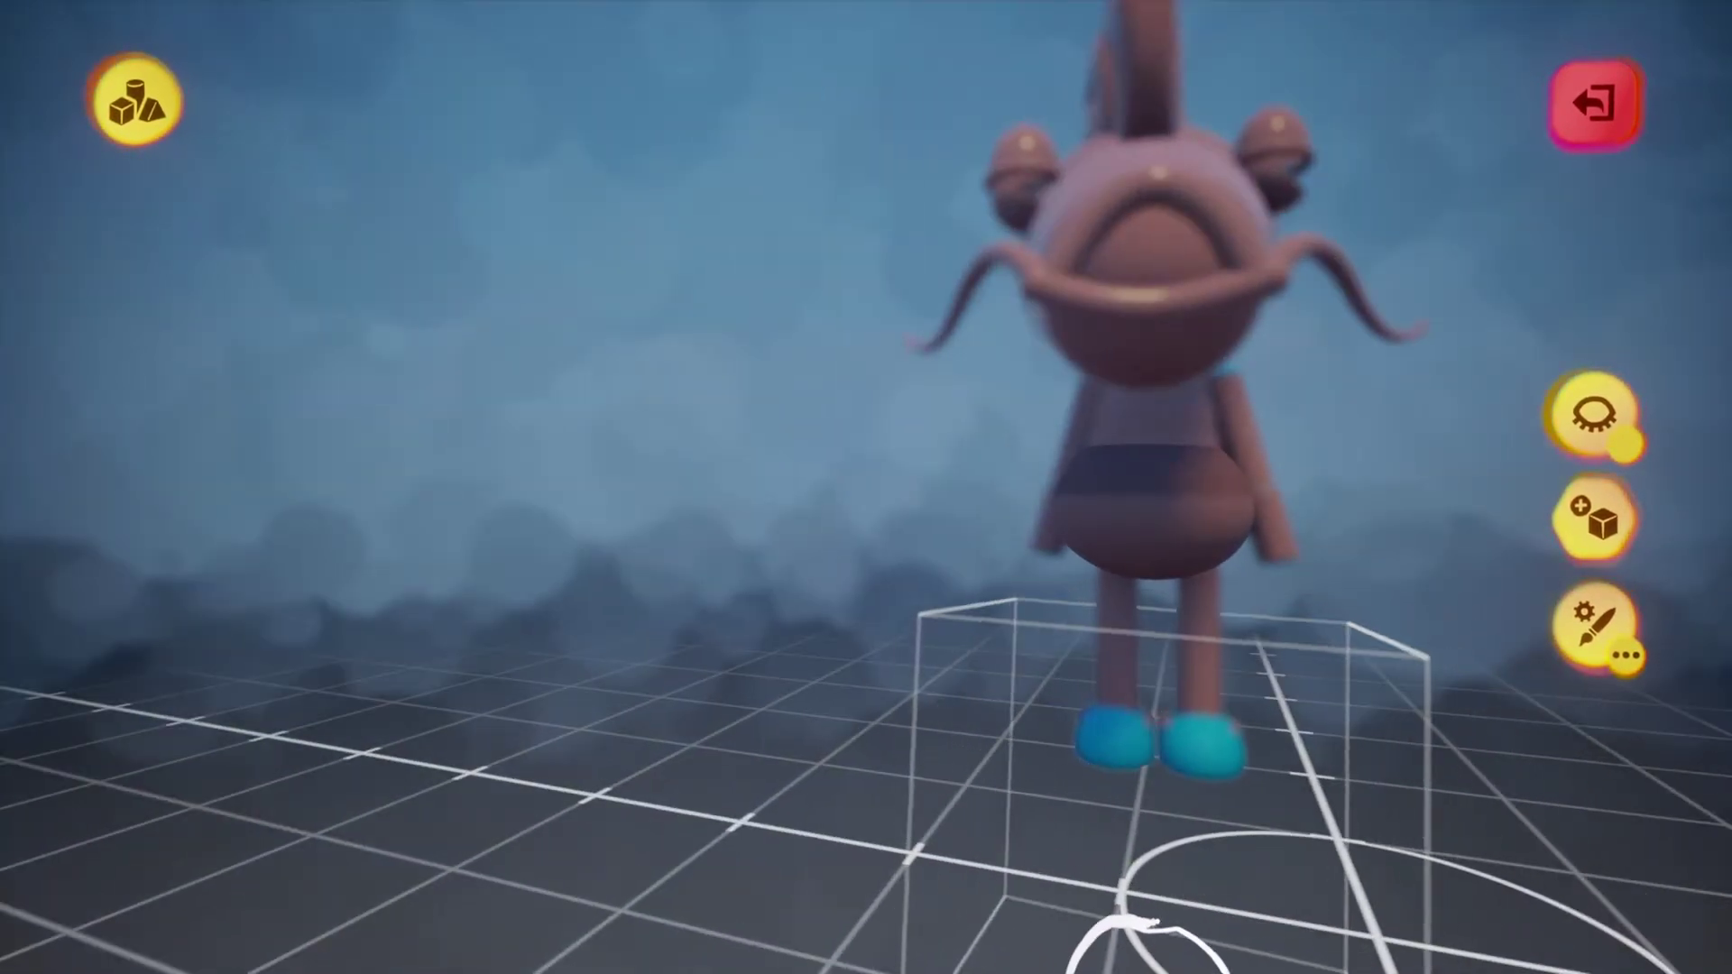
middle_drag(1127, 929, 1154, 929)
Start a new sculpture behind the fish-headed character's head.
key(Escape)
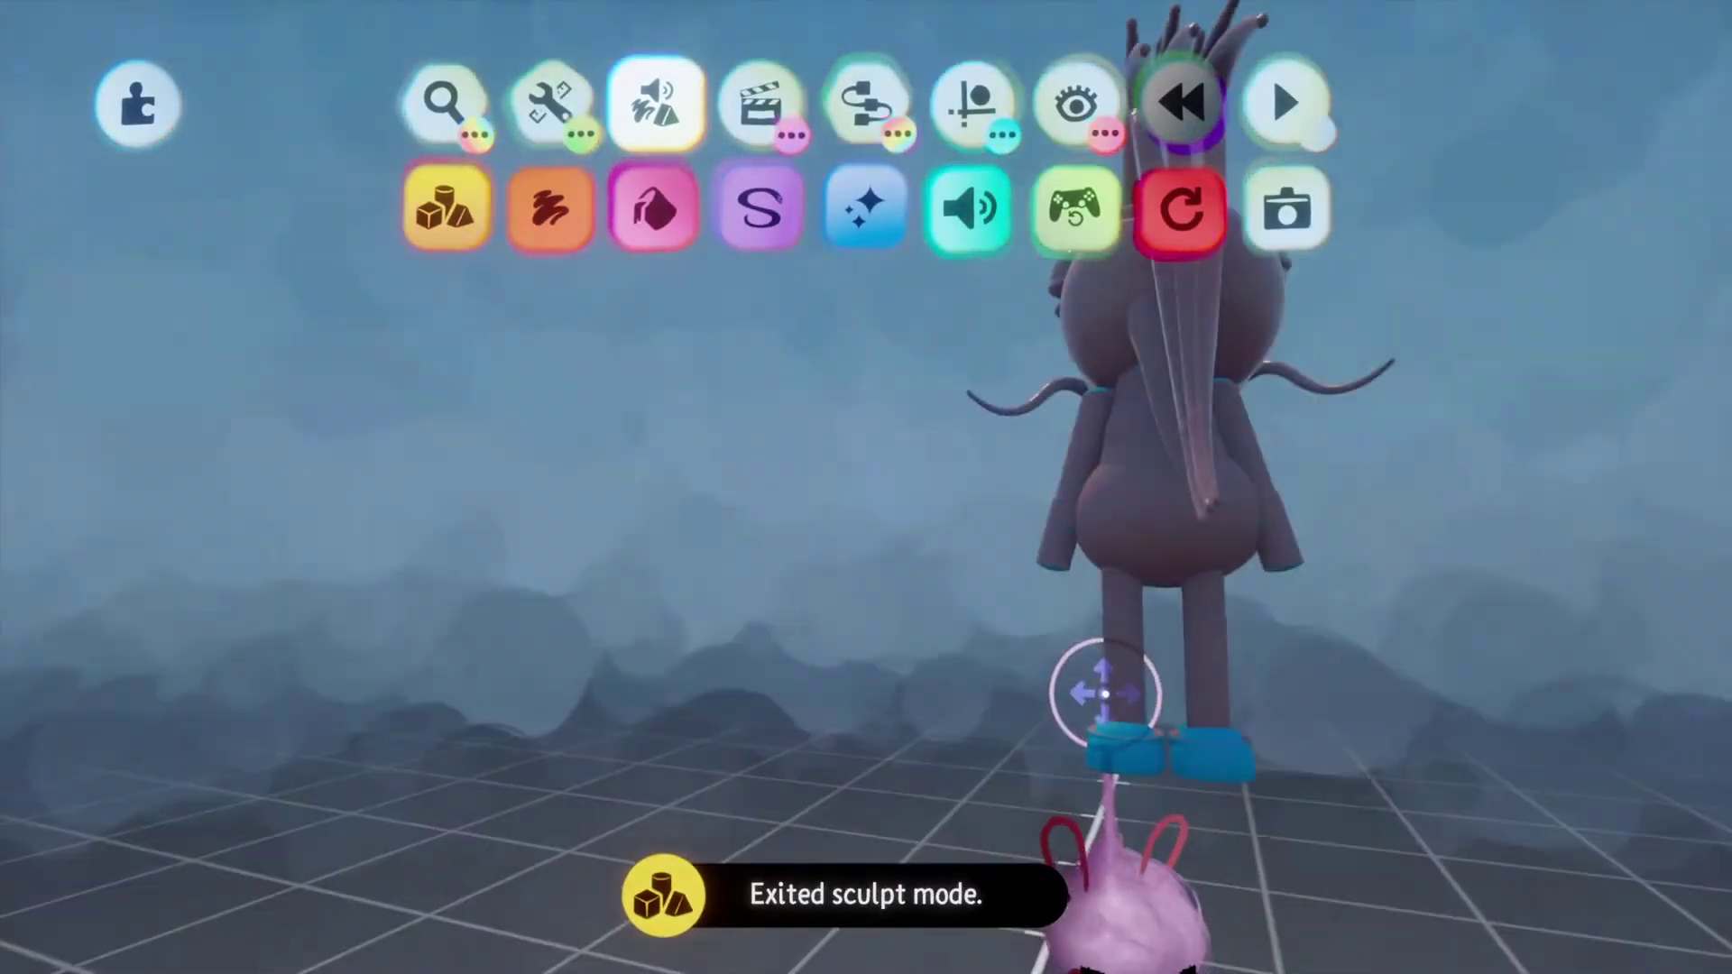
mouse_move(1105, 693)
middle_down()
mouse_move(1121, 688)
mouse_move(1010, 382)
mouse_move(1035, 406)
middle_up()
click(1017, 388)
key(Escape)
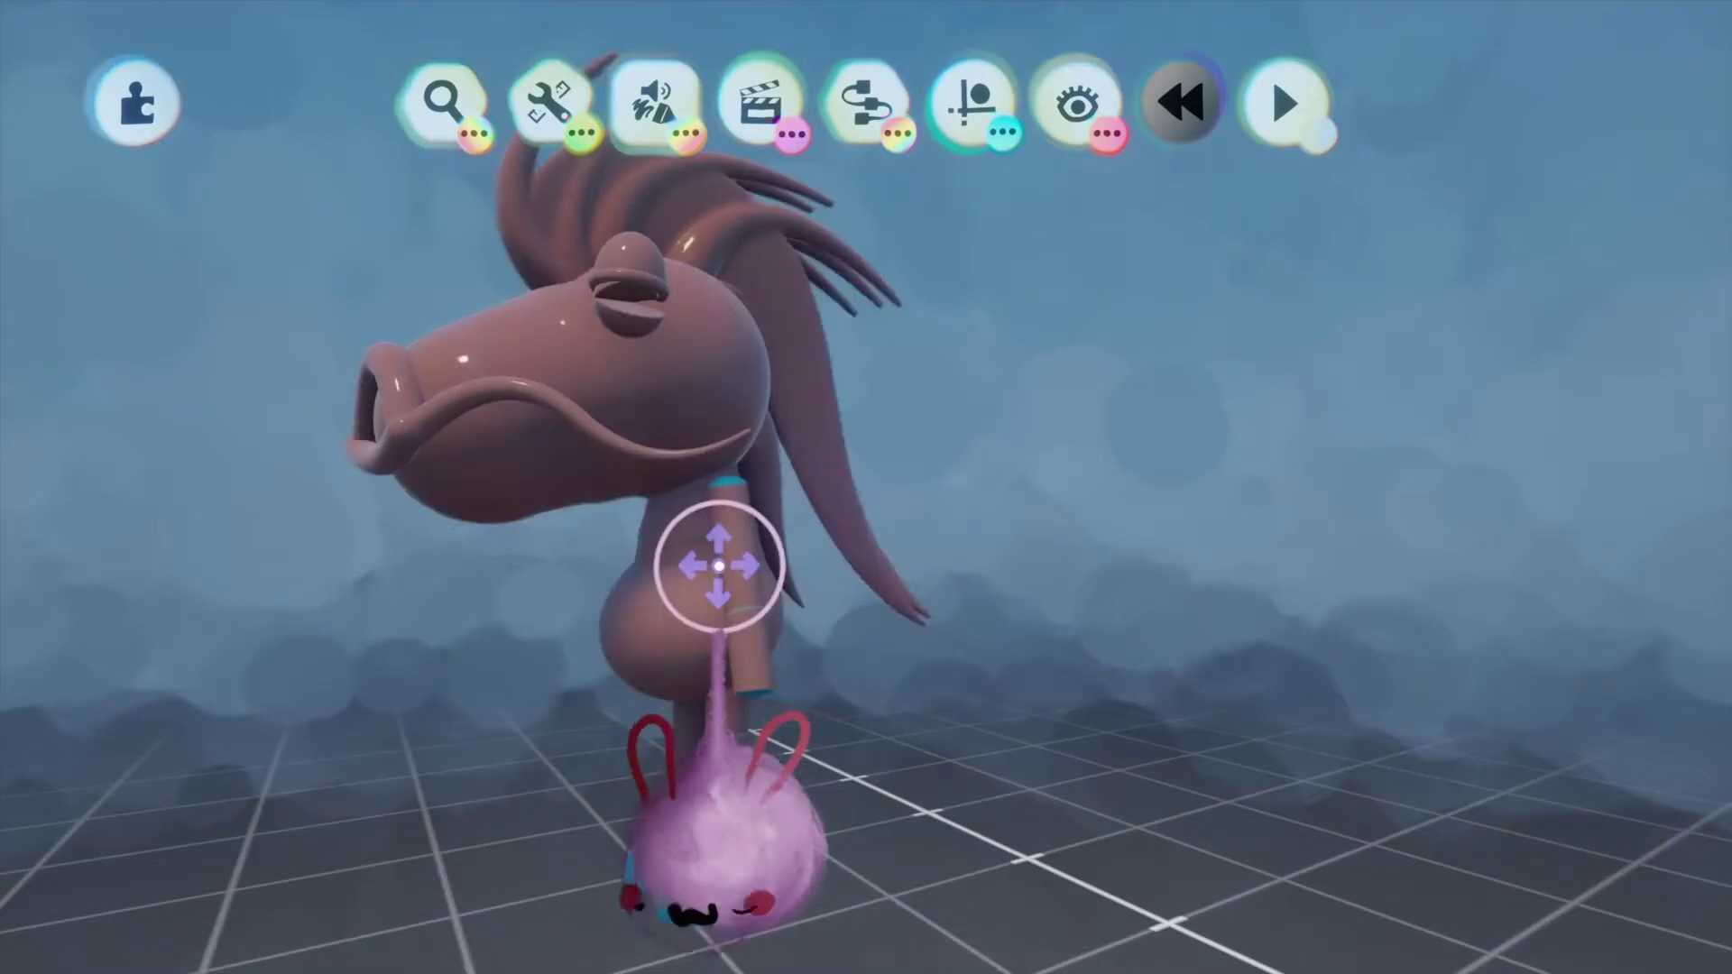
click(656, 101)
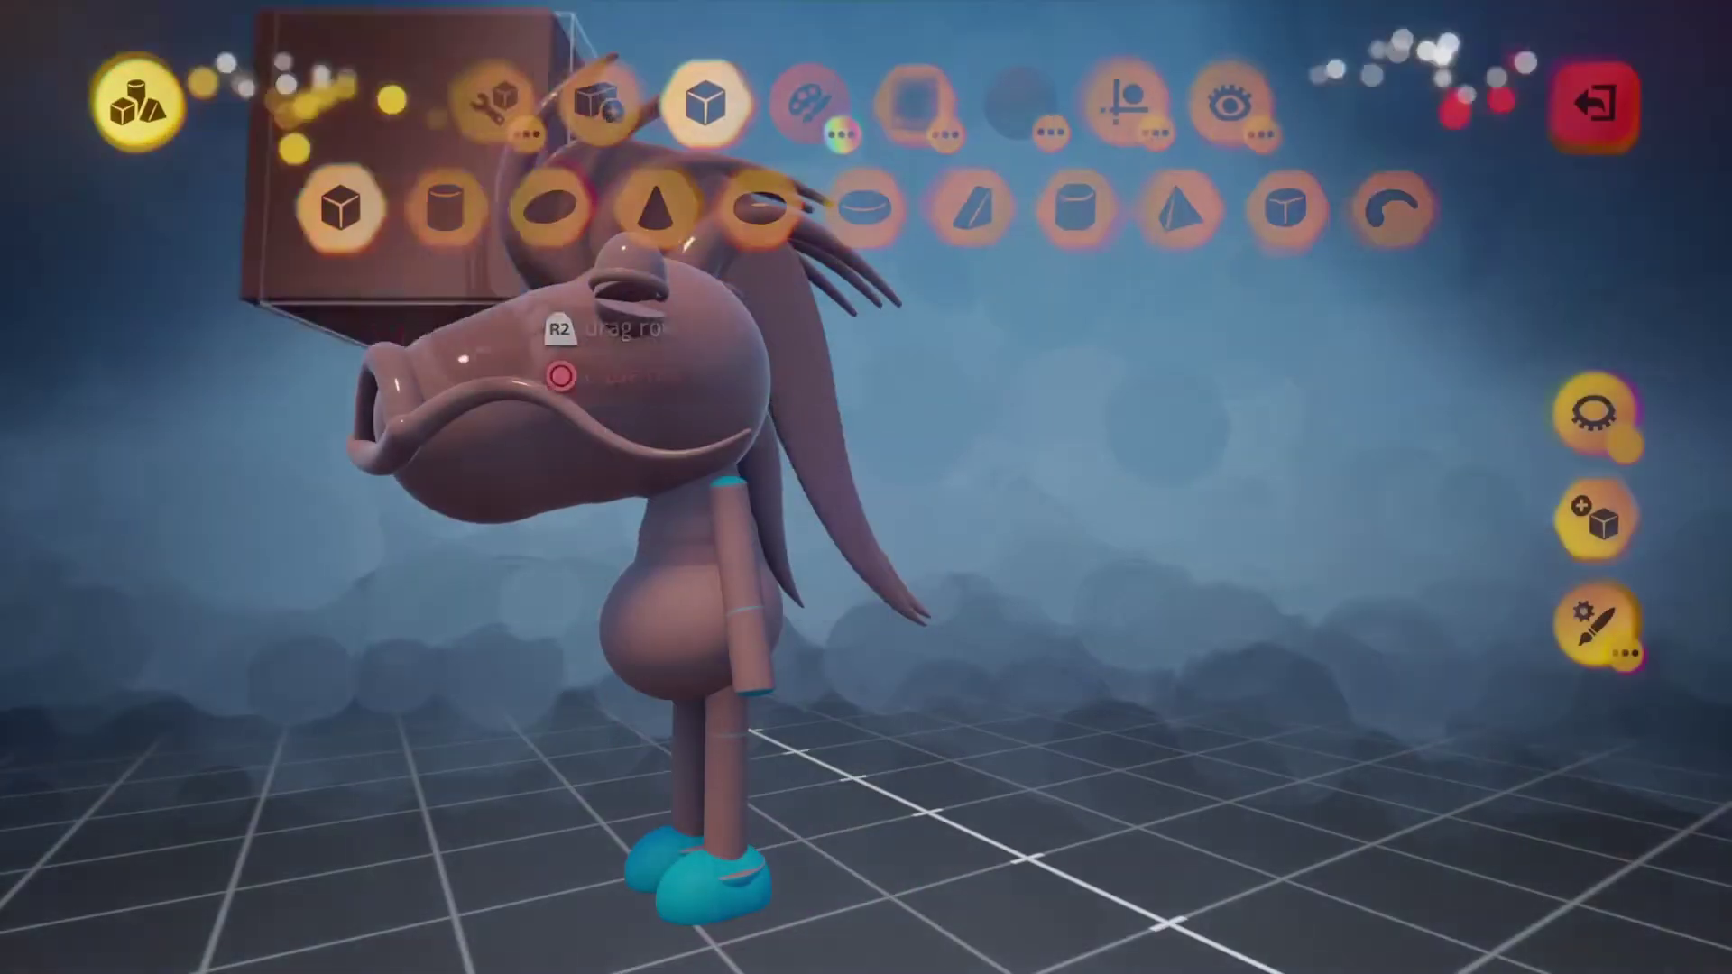
Smear a tall worm shape with a bulb-shaped rounded top.
click(1299, 469)
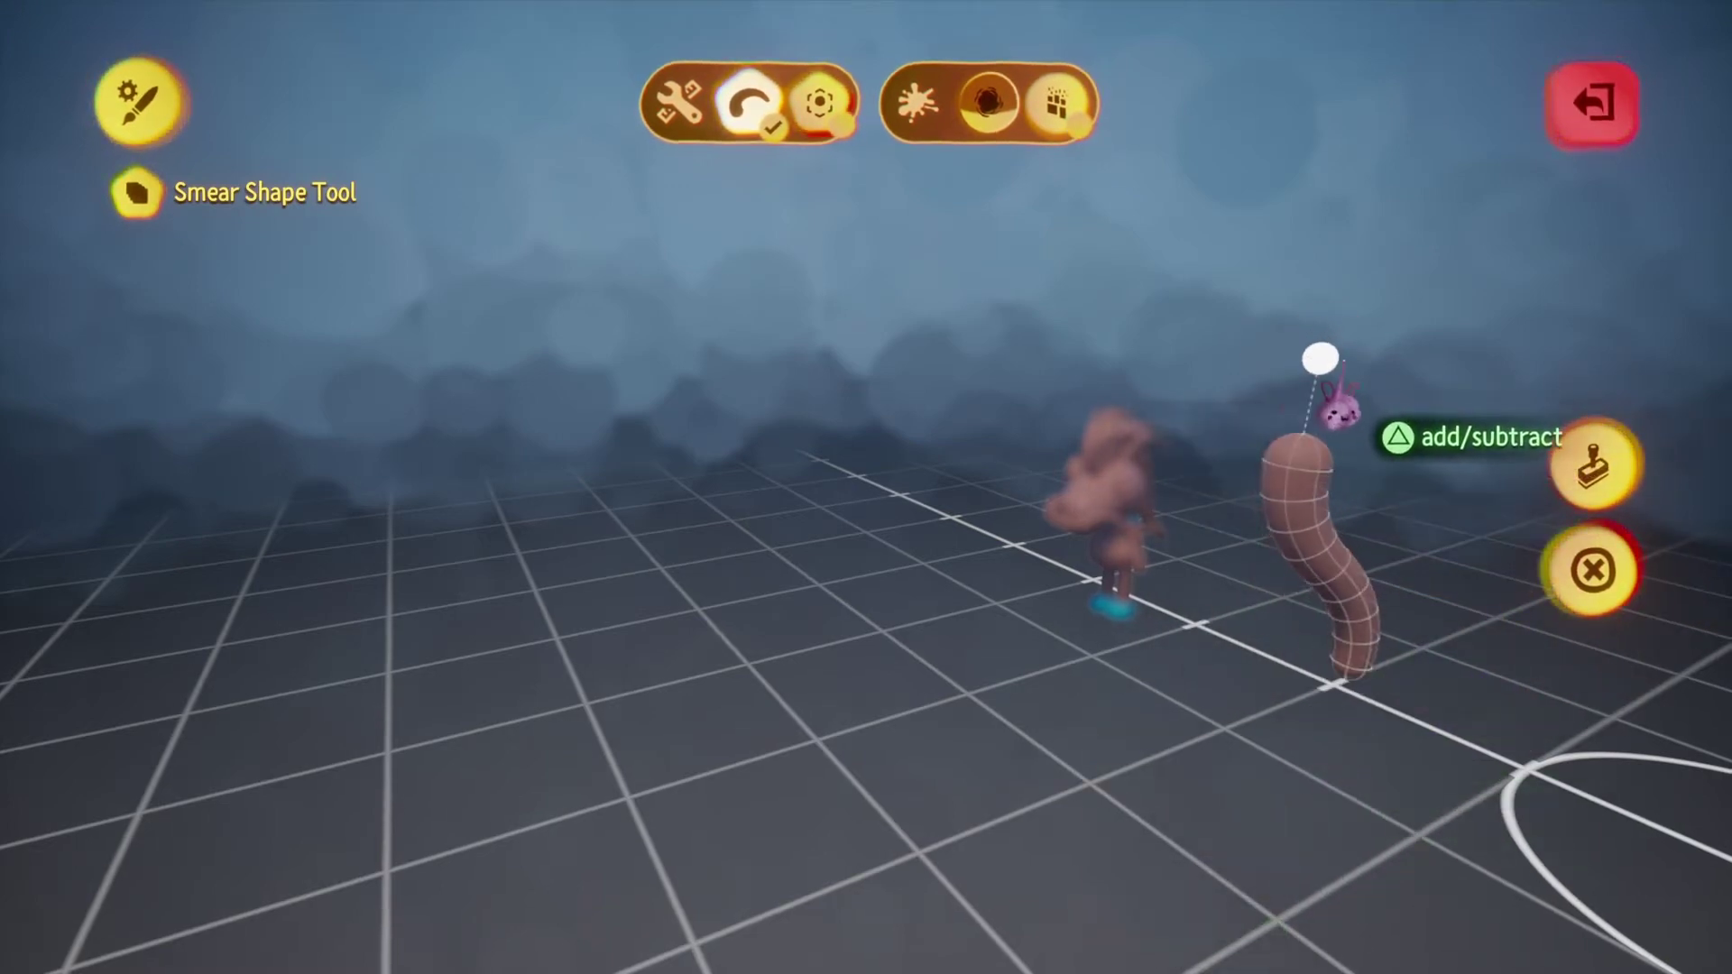
drag(1340, 407, 1336, 384)
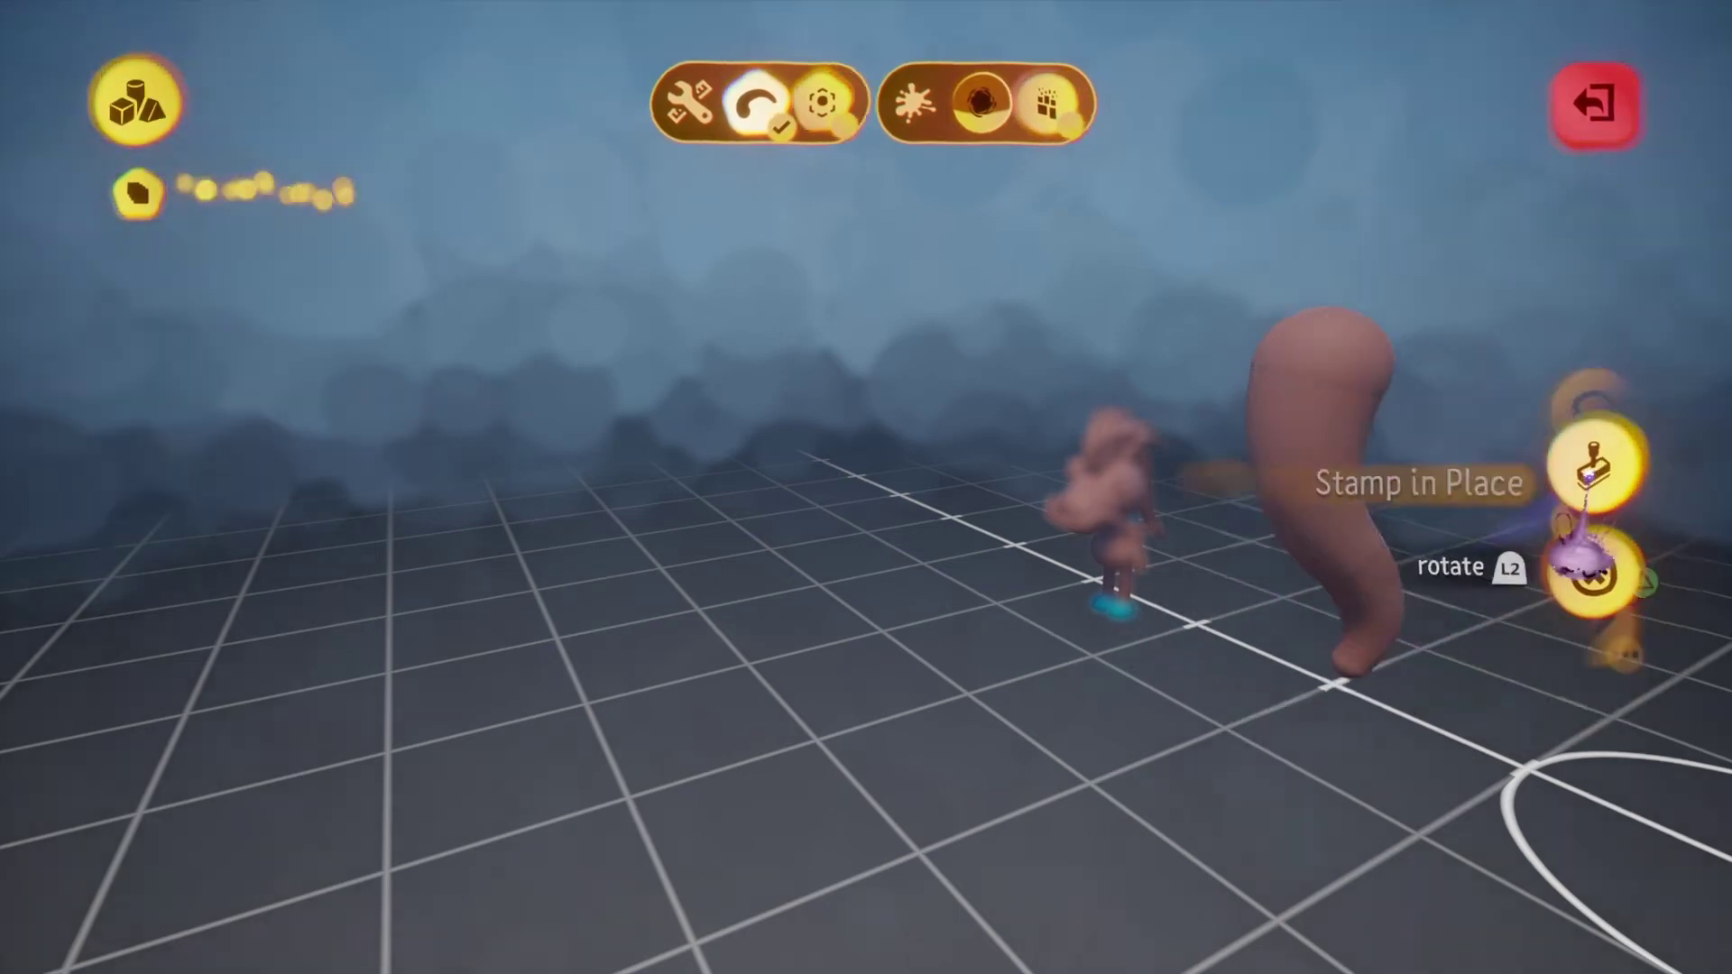
key(Escape)
middle_drag(1344, 546, 1343, 547)
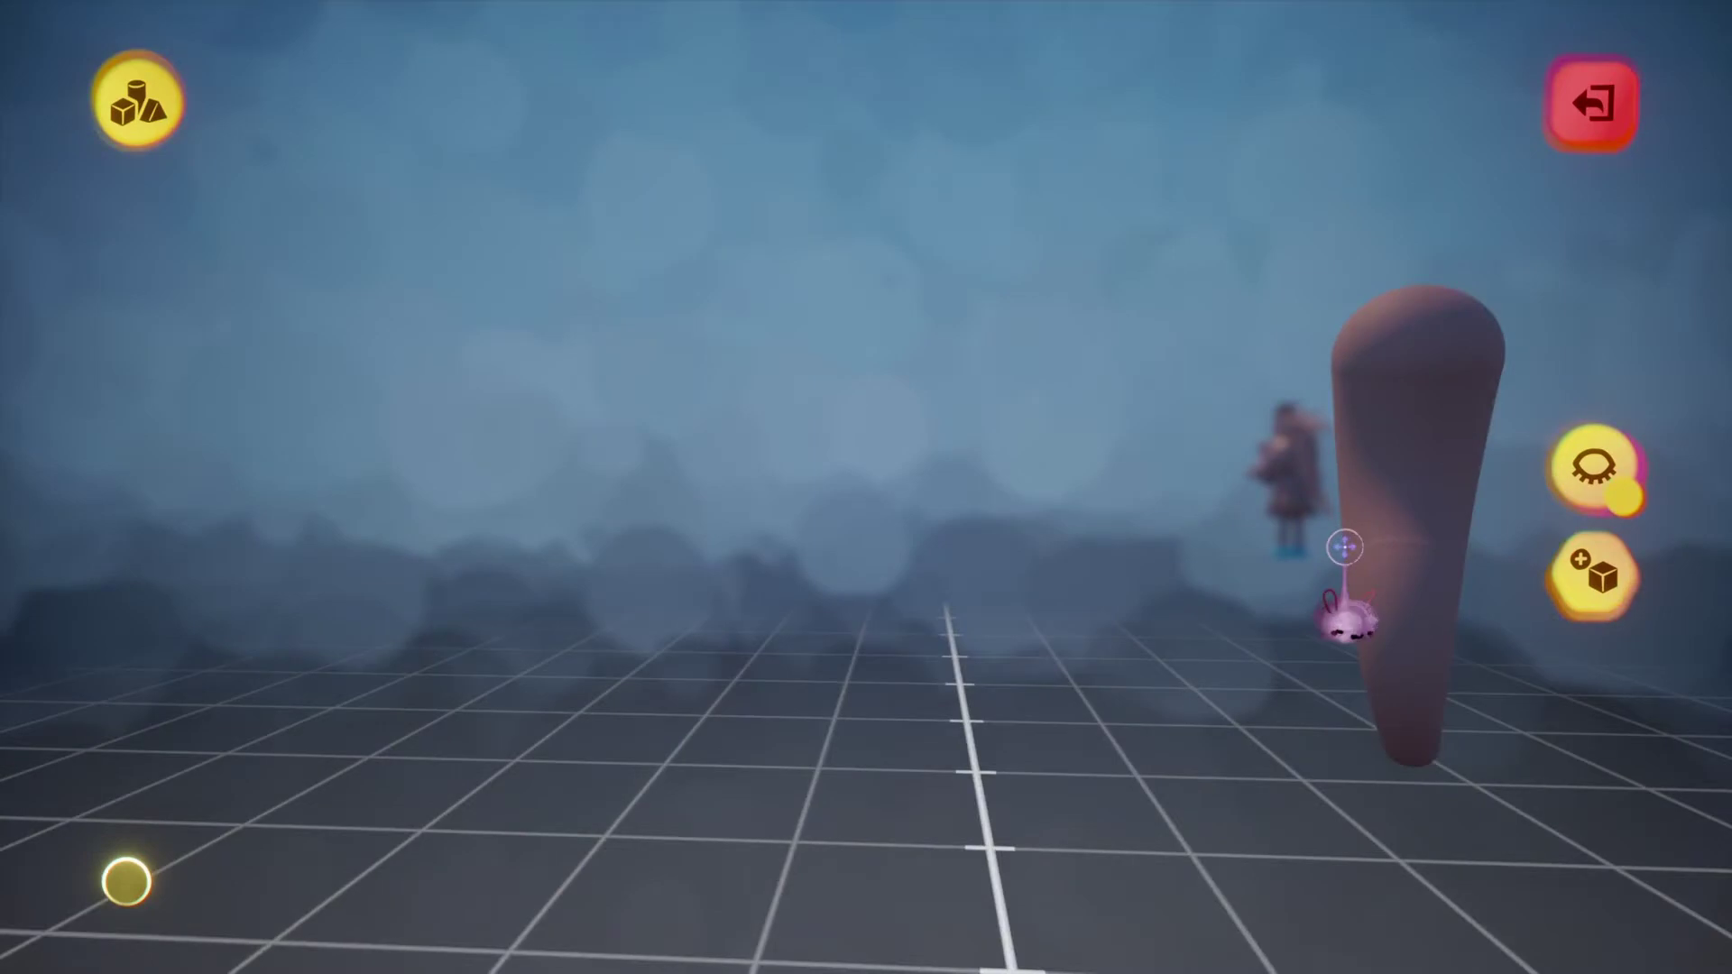
Flatten the worm into a fin with the Hexagon shape, then shrink it to 38%.
click(713, 149)
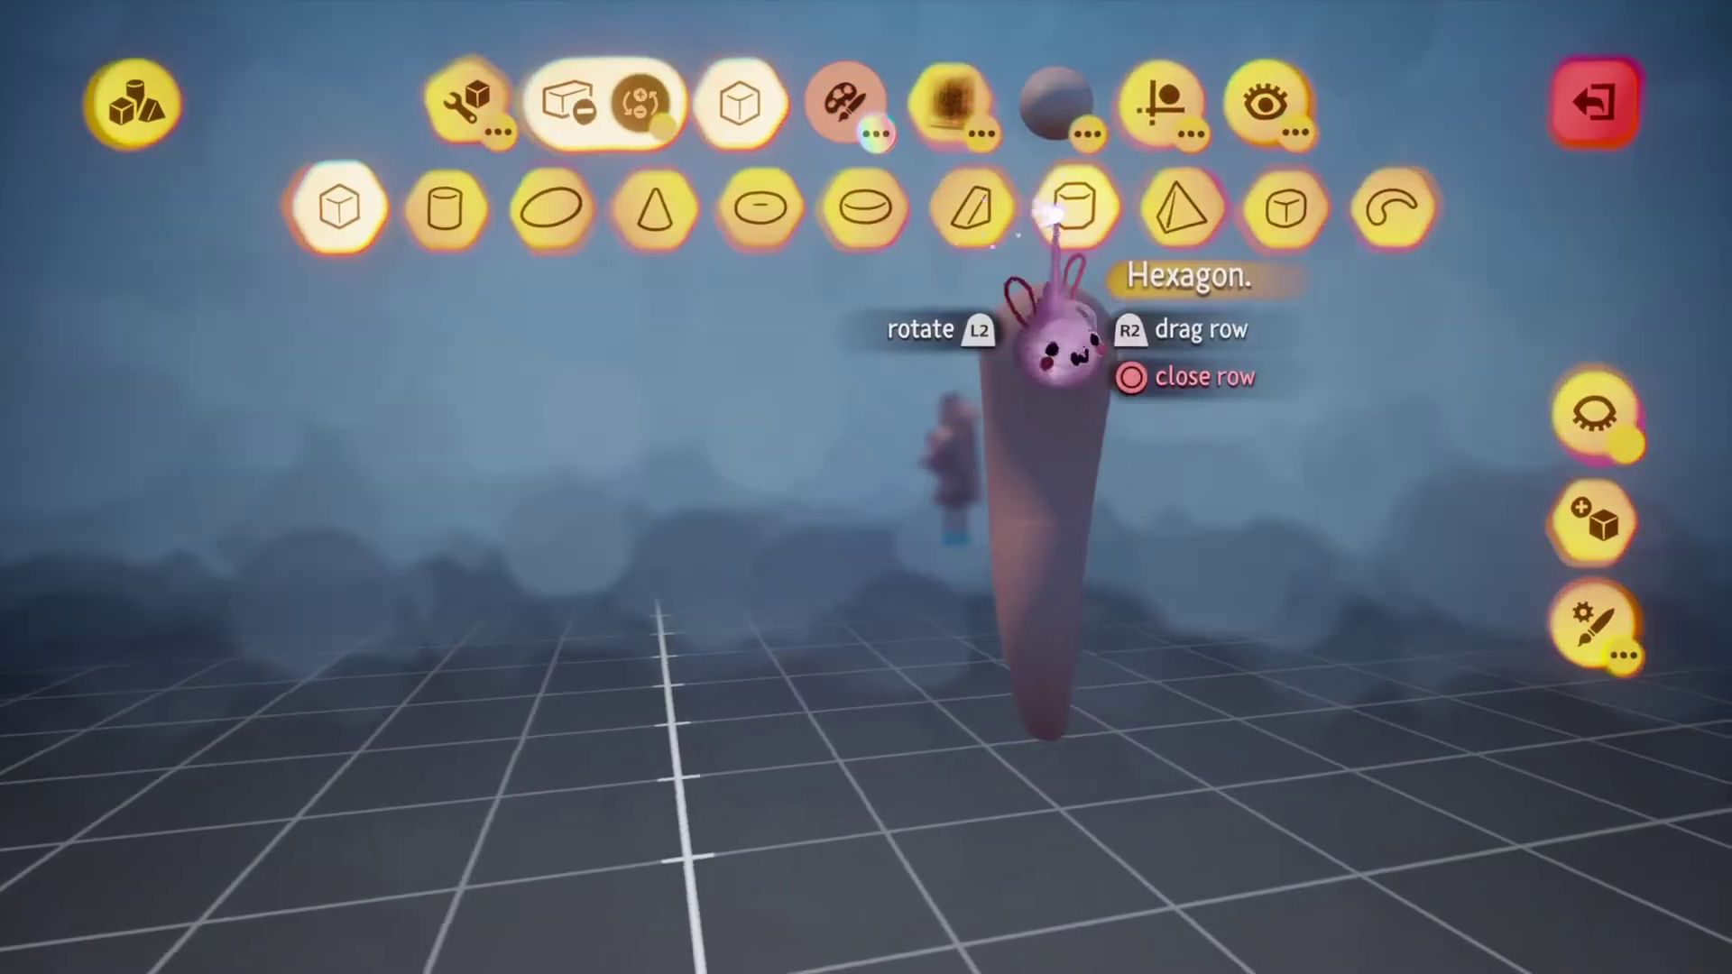
click(1290, 713)
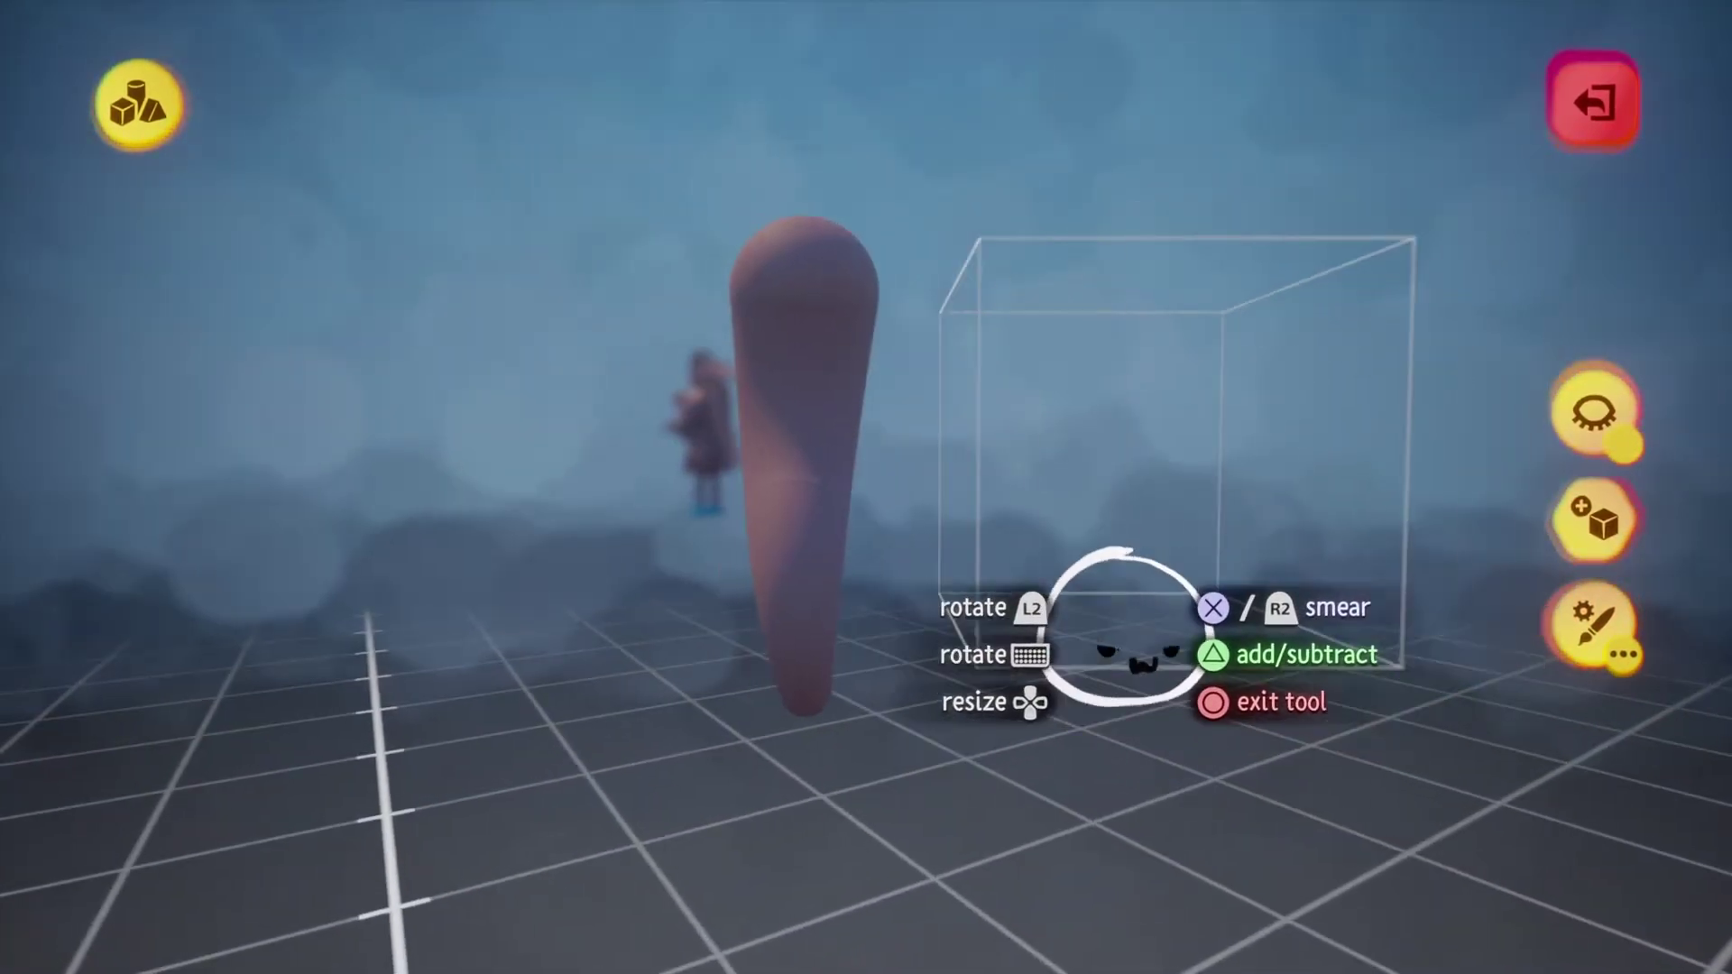
scroll(961, 505, down, 2)
middle_drag(961, 478, 1057, 437)
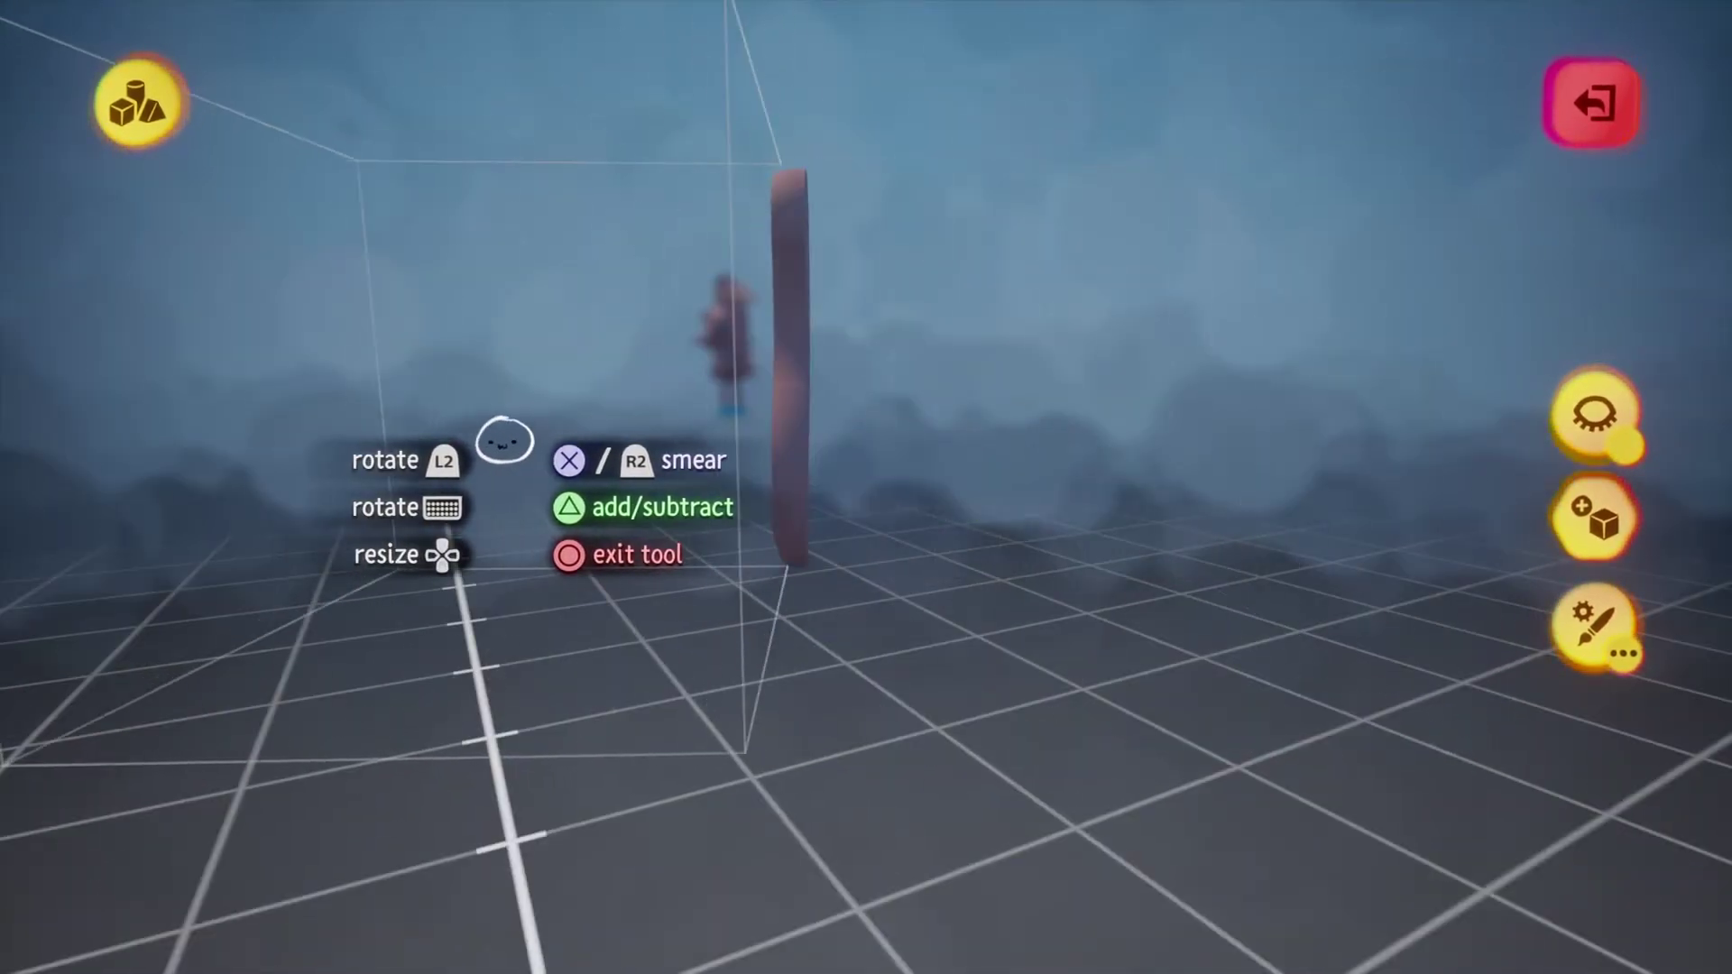
key(Escape)
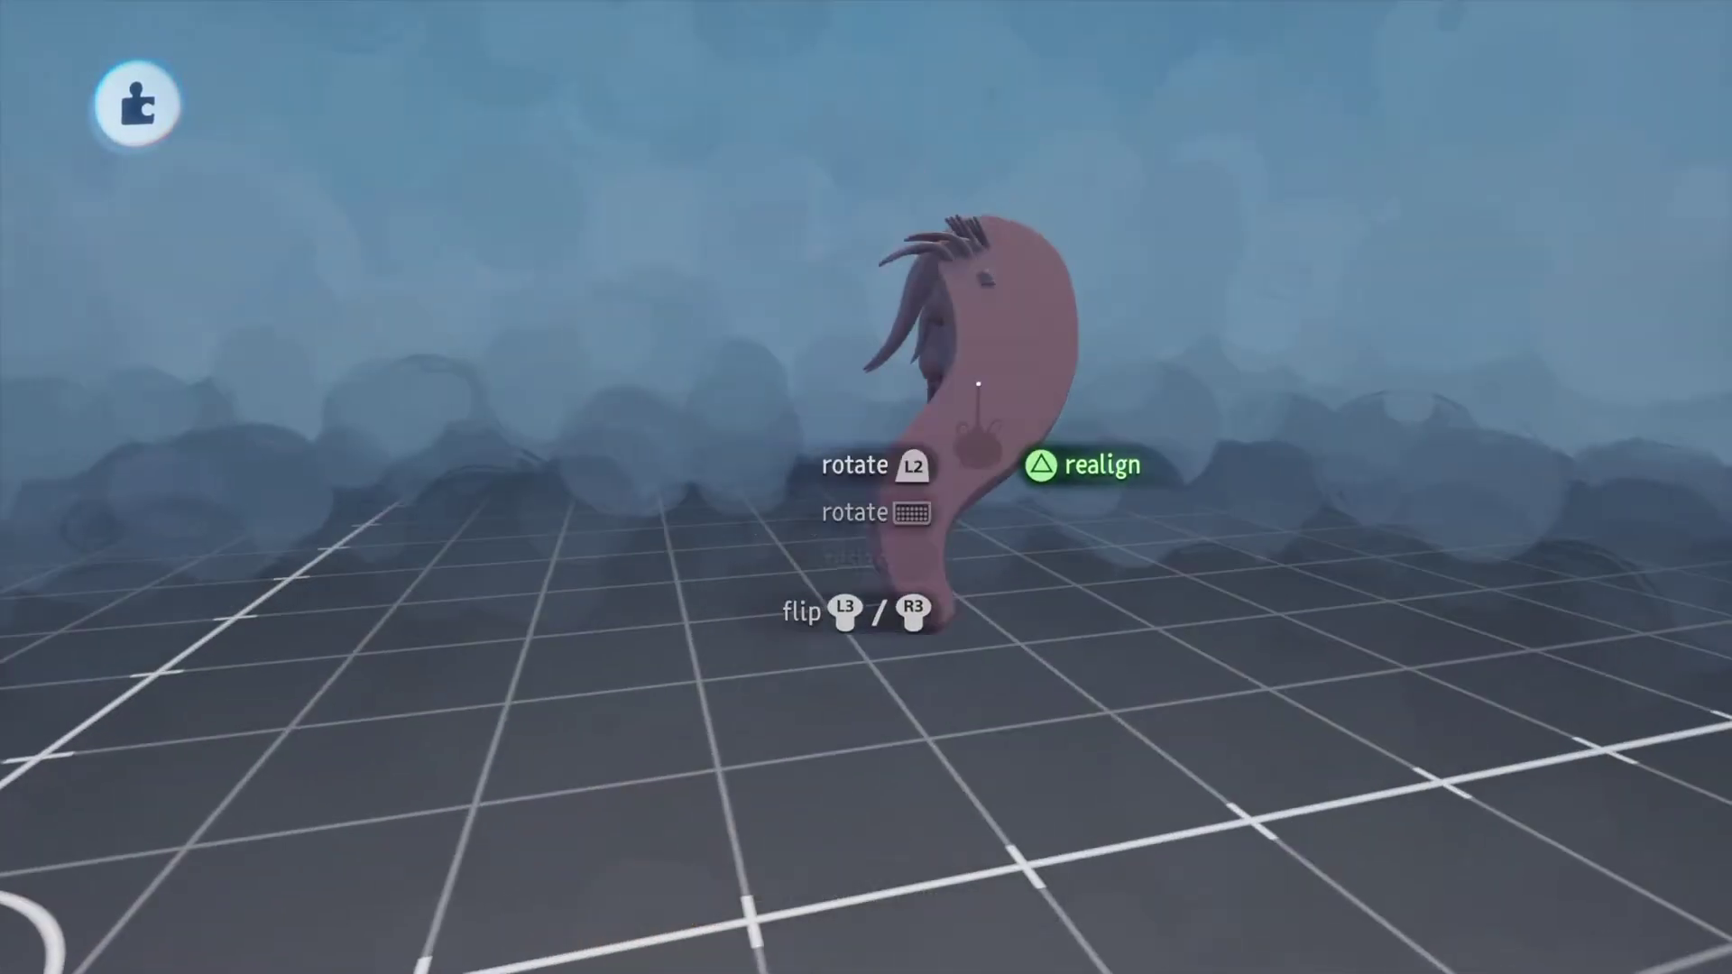
key(Down)
key(Down)
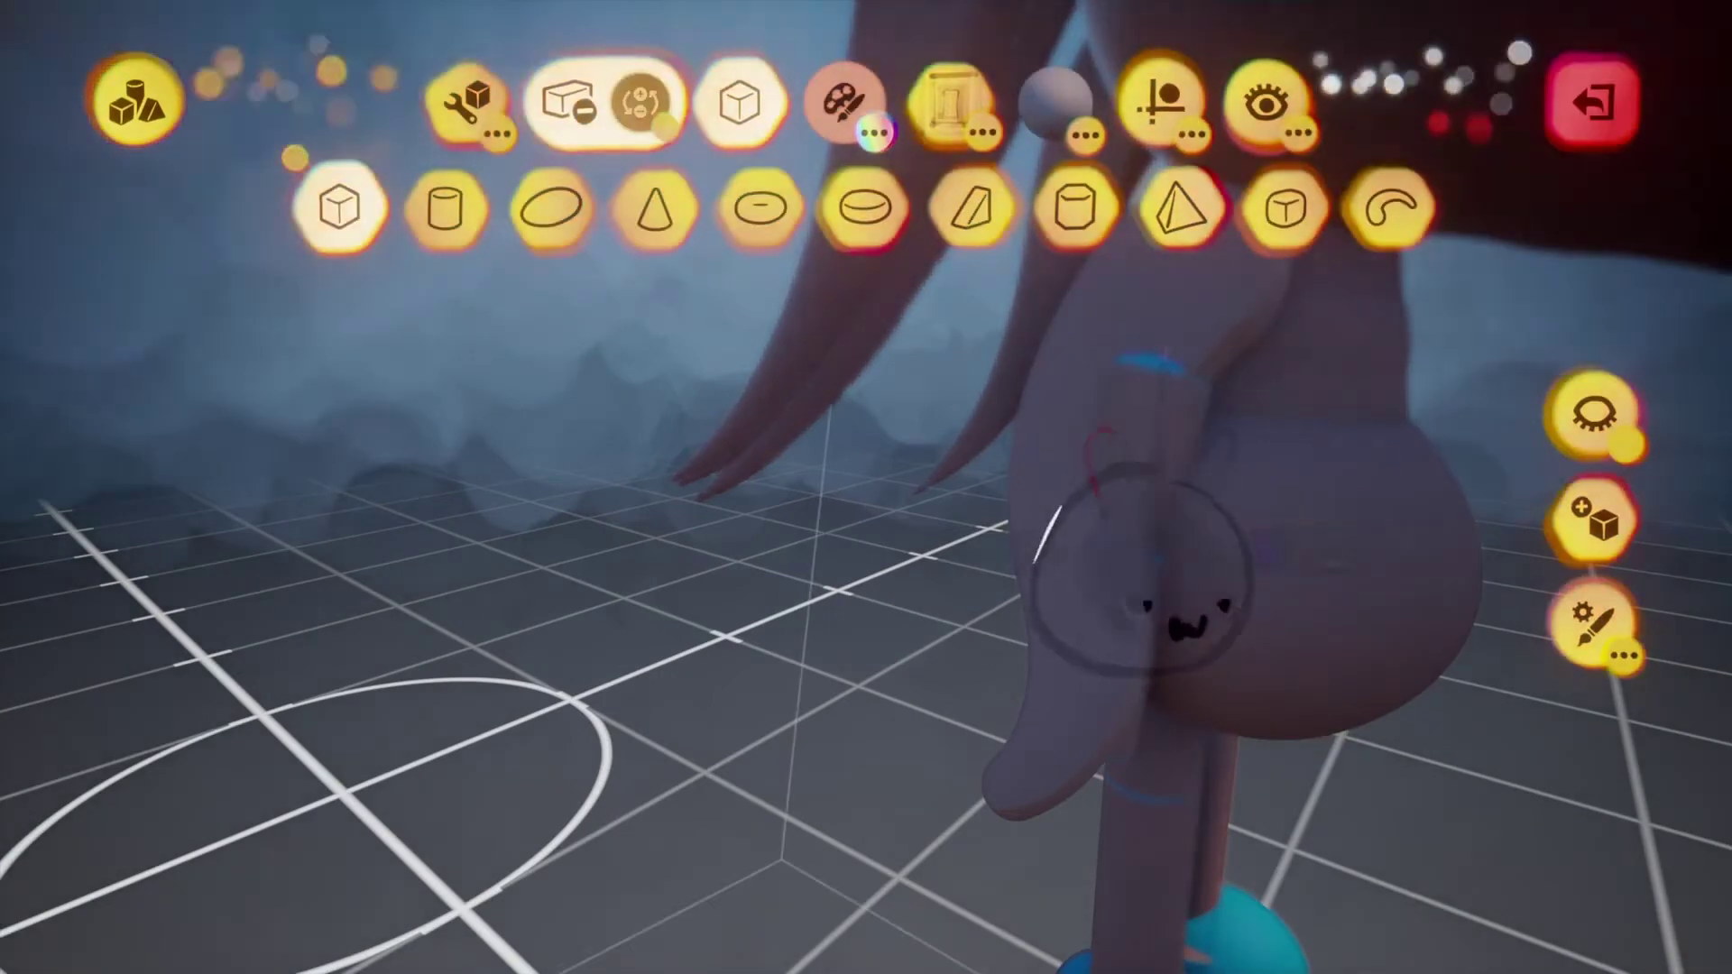
Retarget the fin sculpture's connector onto the character puppet's body.
key(Escape)
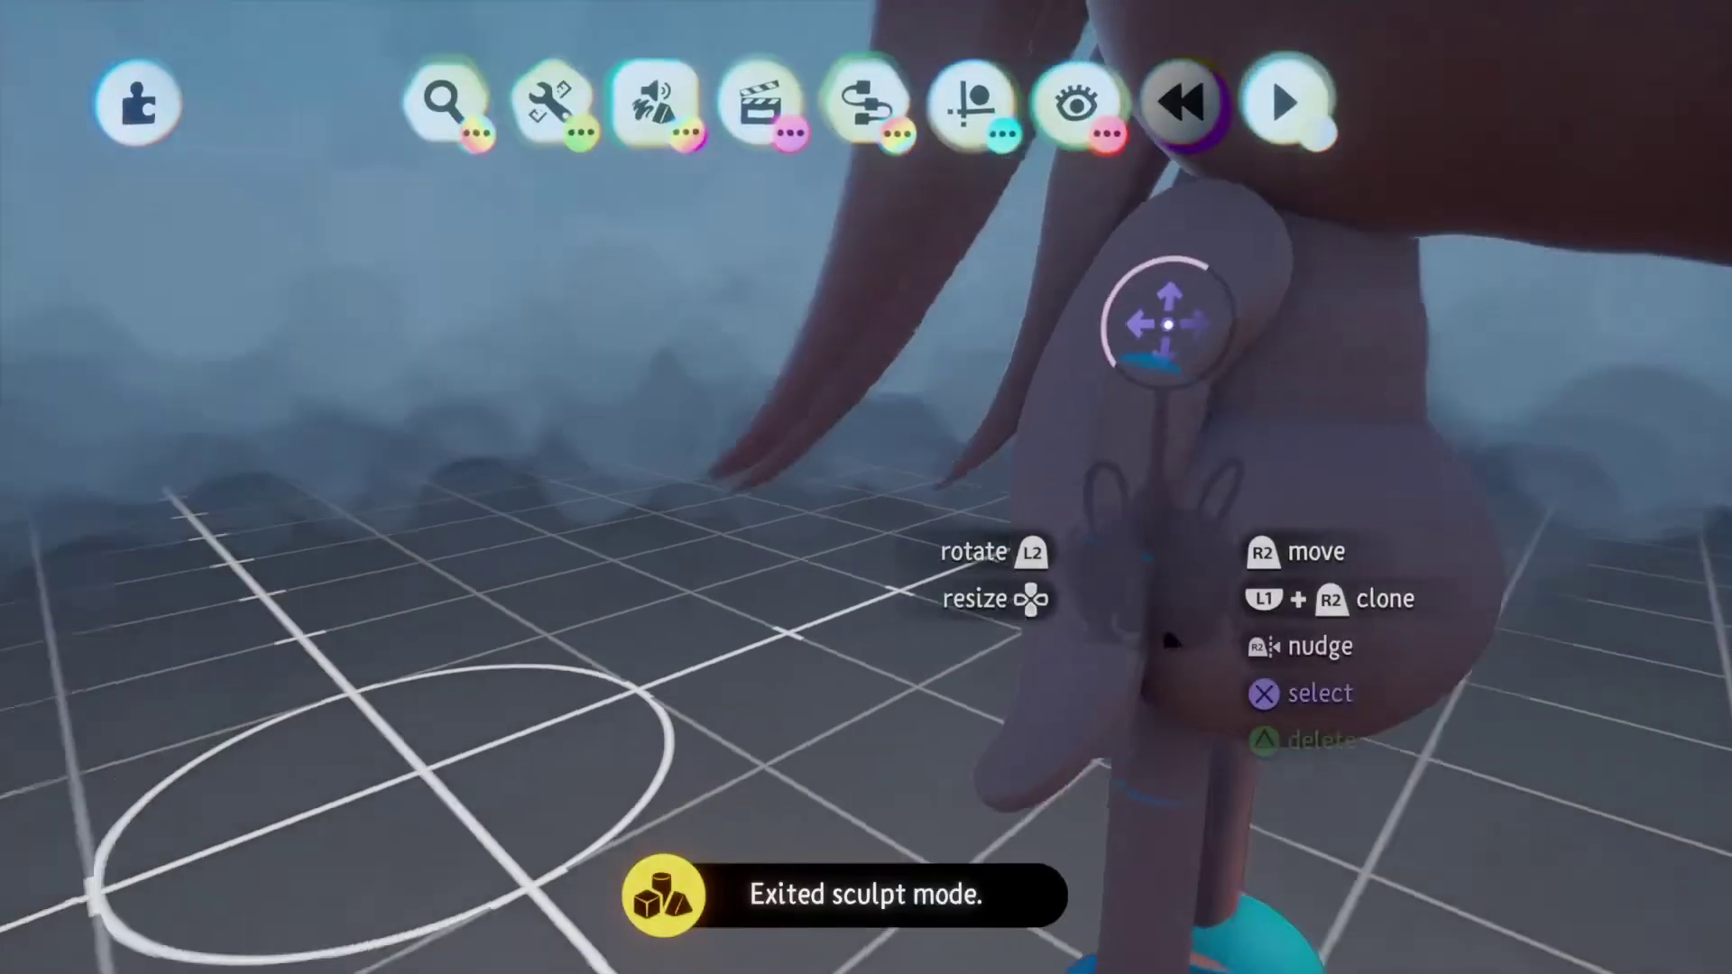
click(1186, 307)
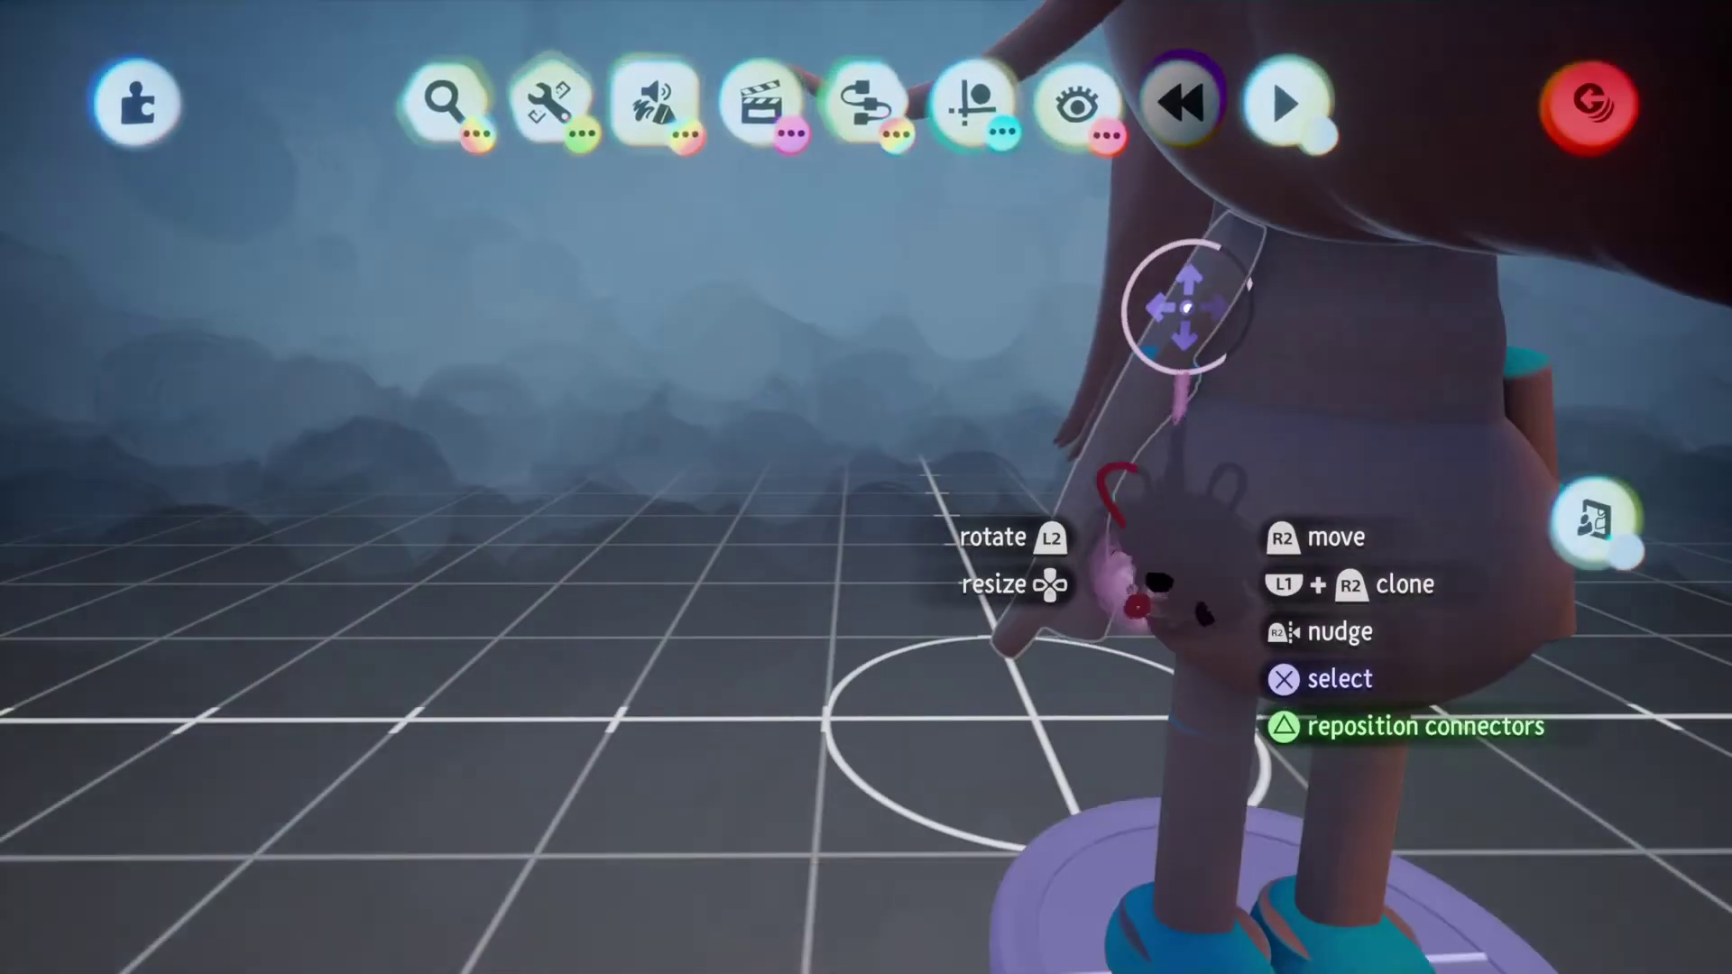
drag(1186, 307, 1261, 308)
drag(1108, 185, 1209, 300)
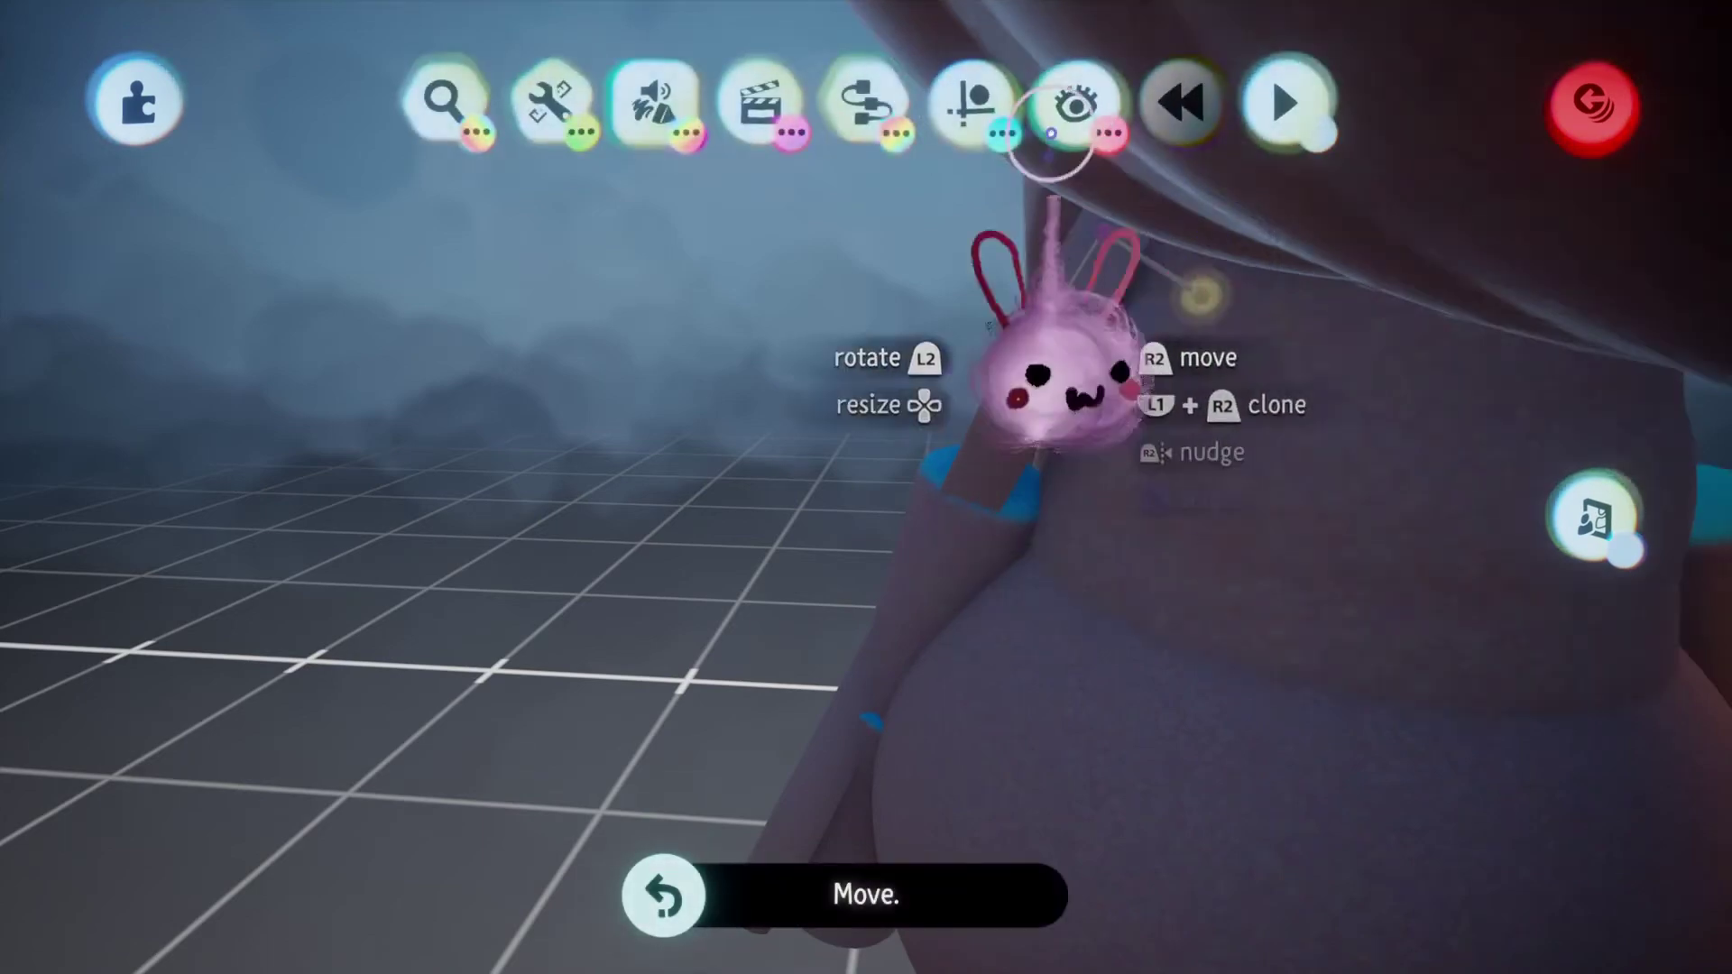
click(866, 104)
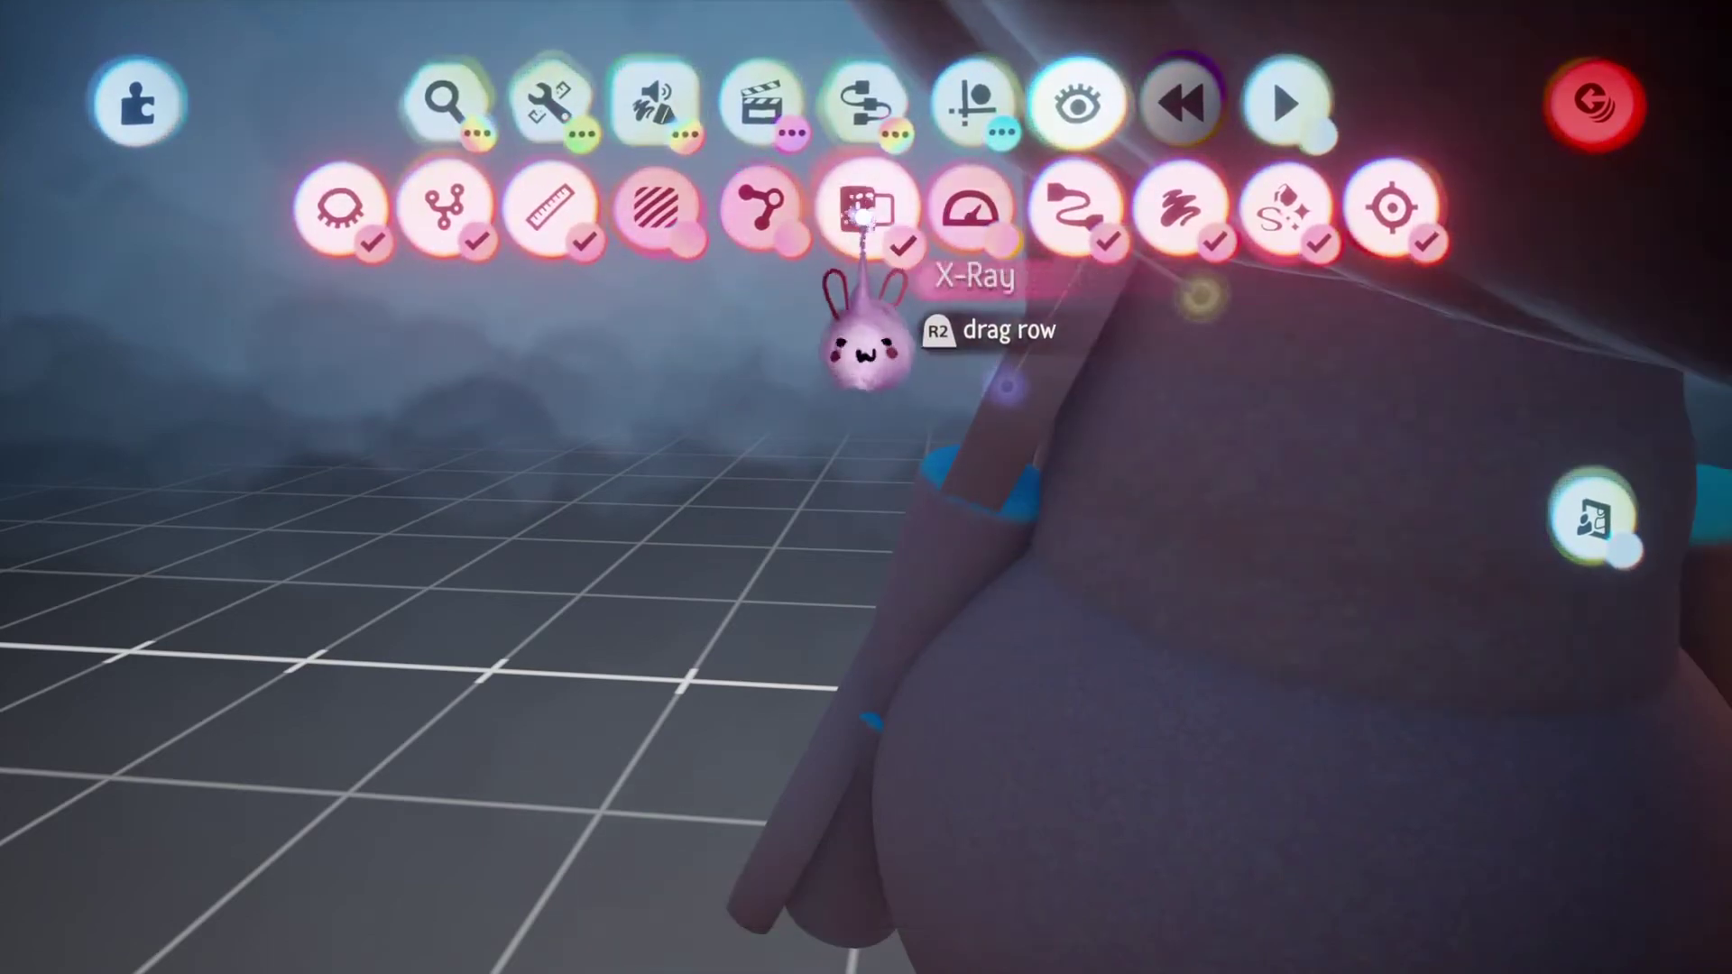
click(861, 216)
click(1172, 304)
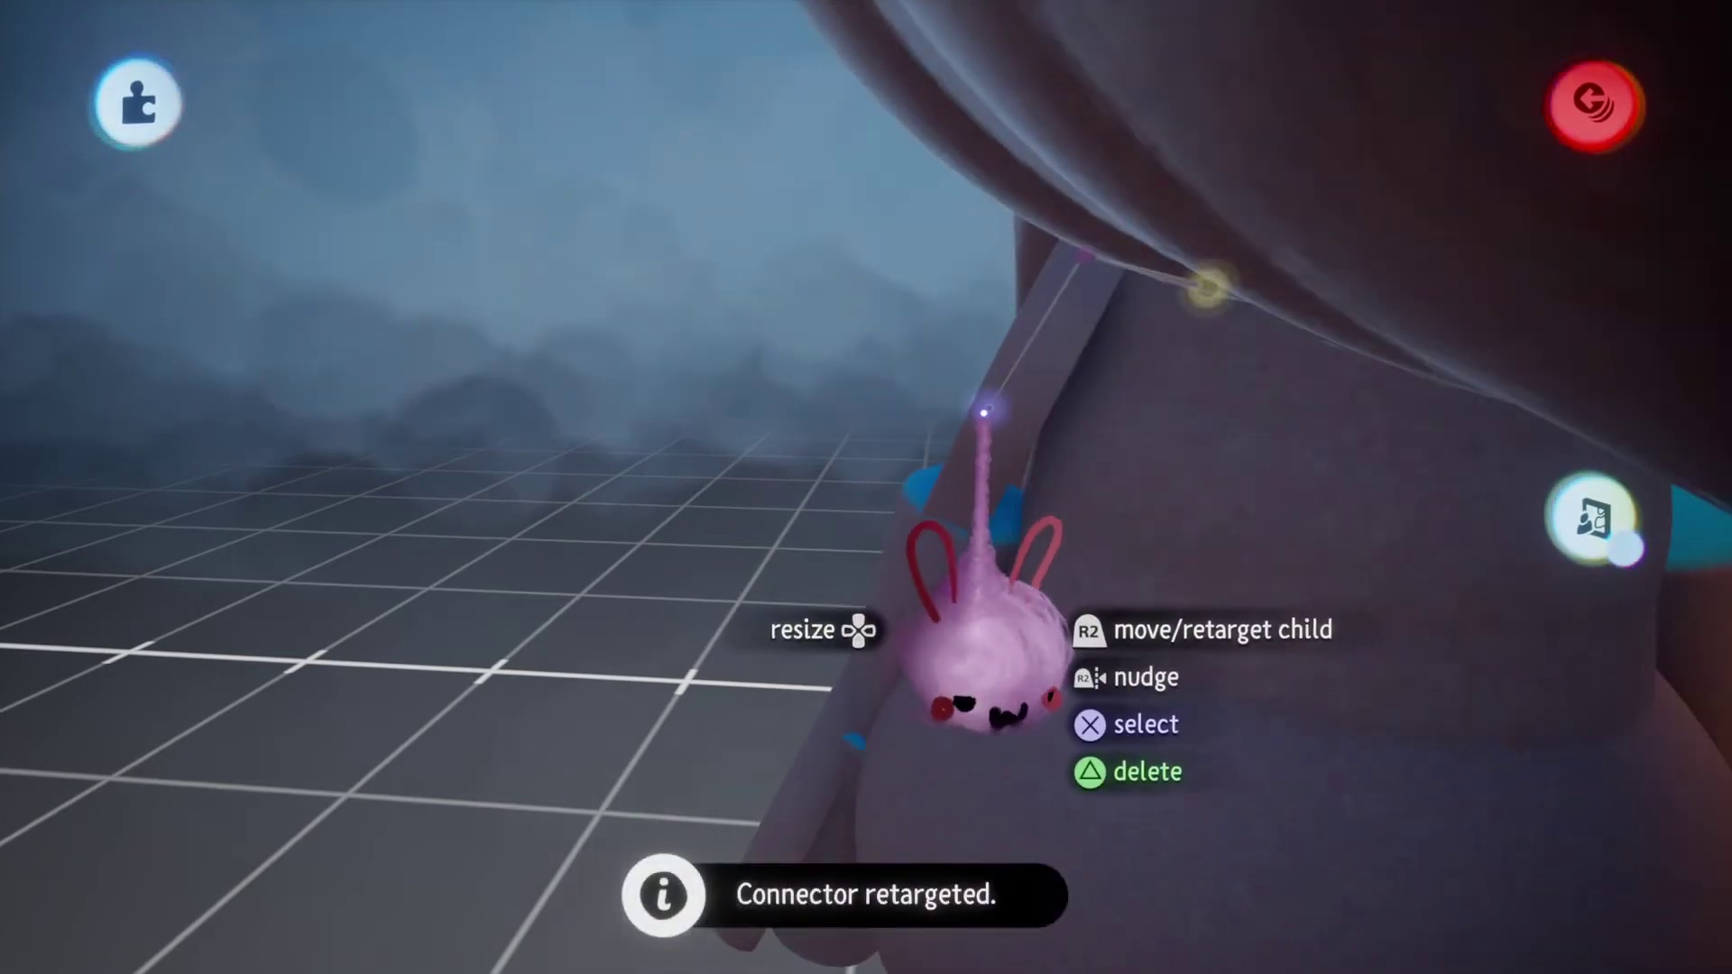
drag(984, 412, 932, 502)
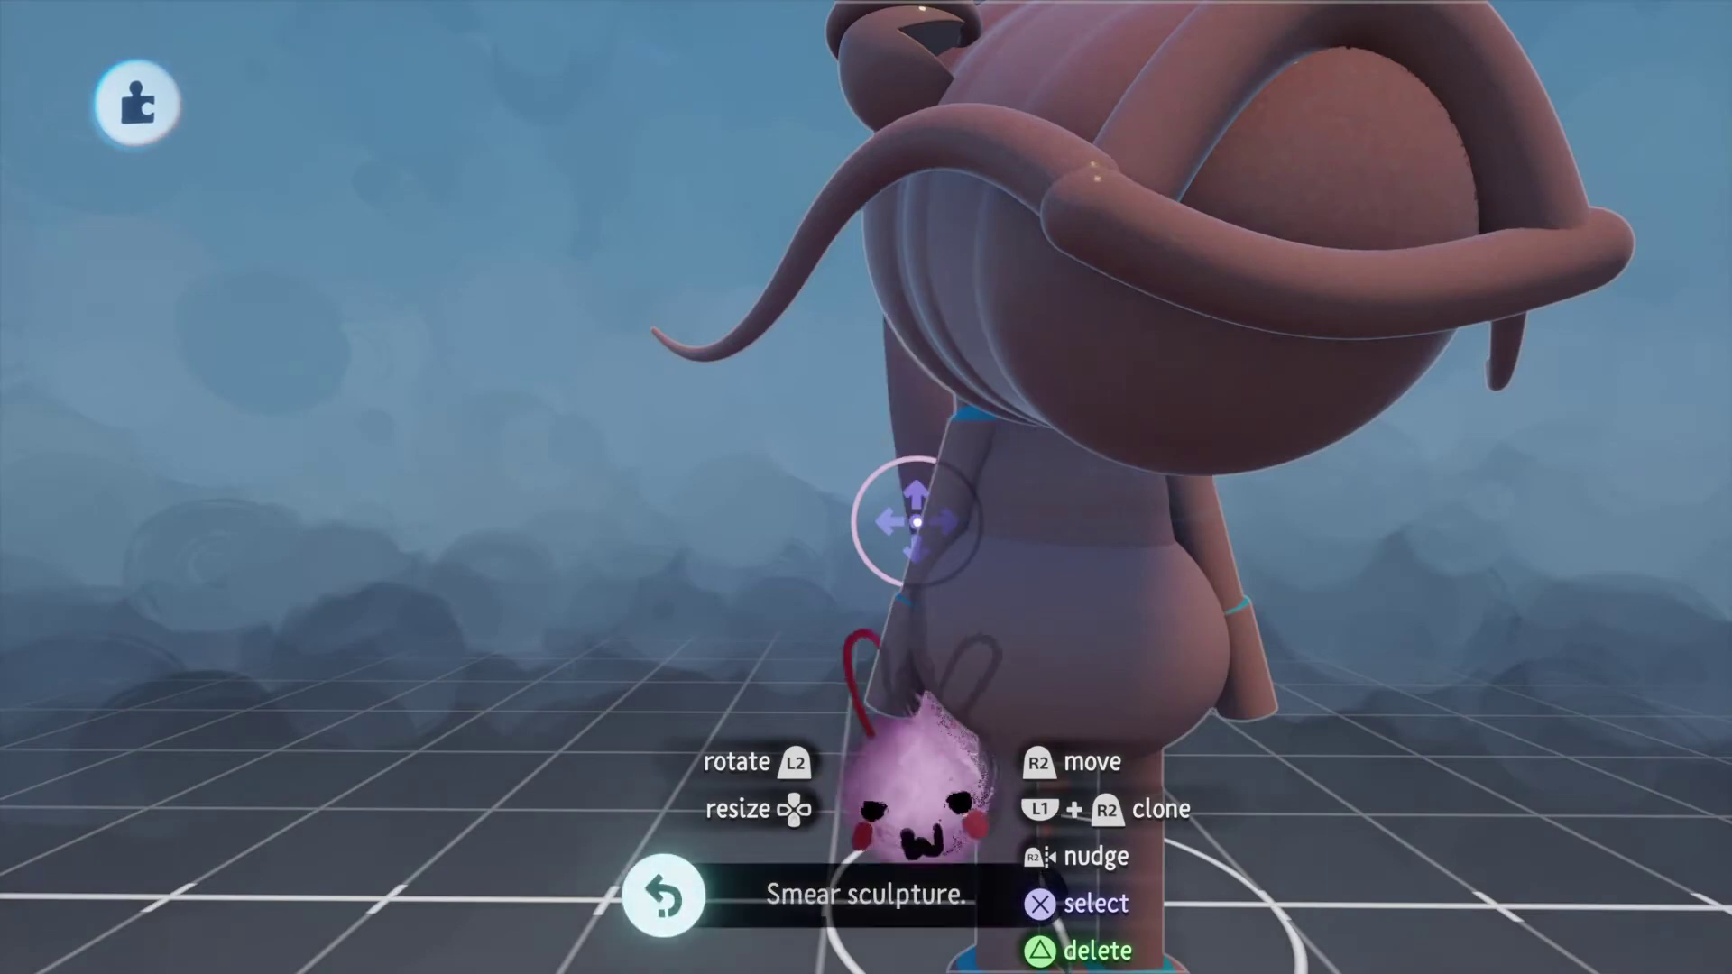
Move the tall post to the centre beside the character, select the puppet, and check scene settings.
middle_drag(915, 521, 448, 699)
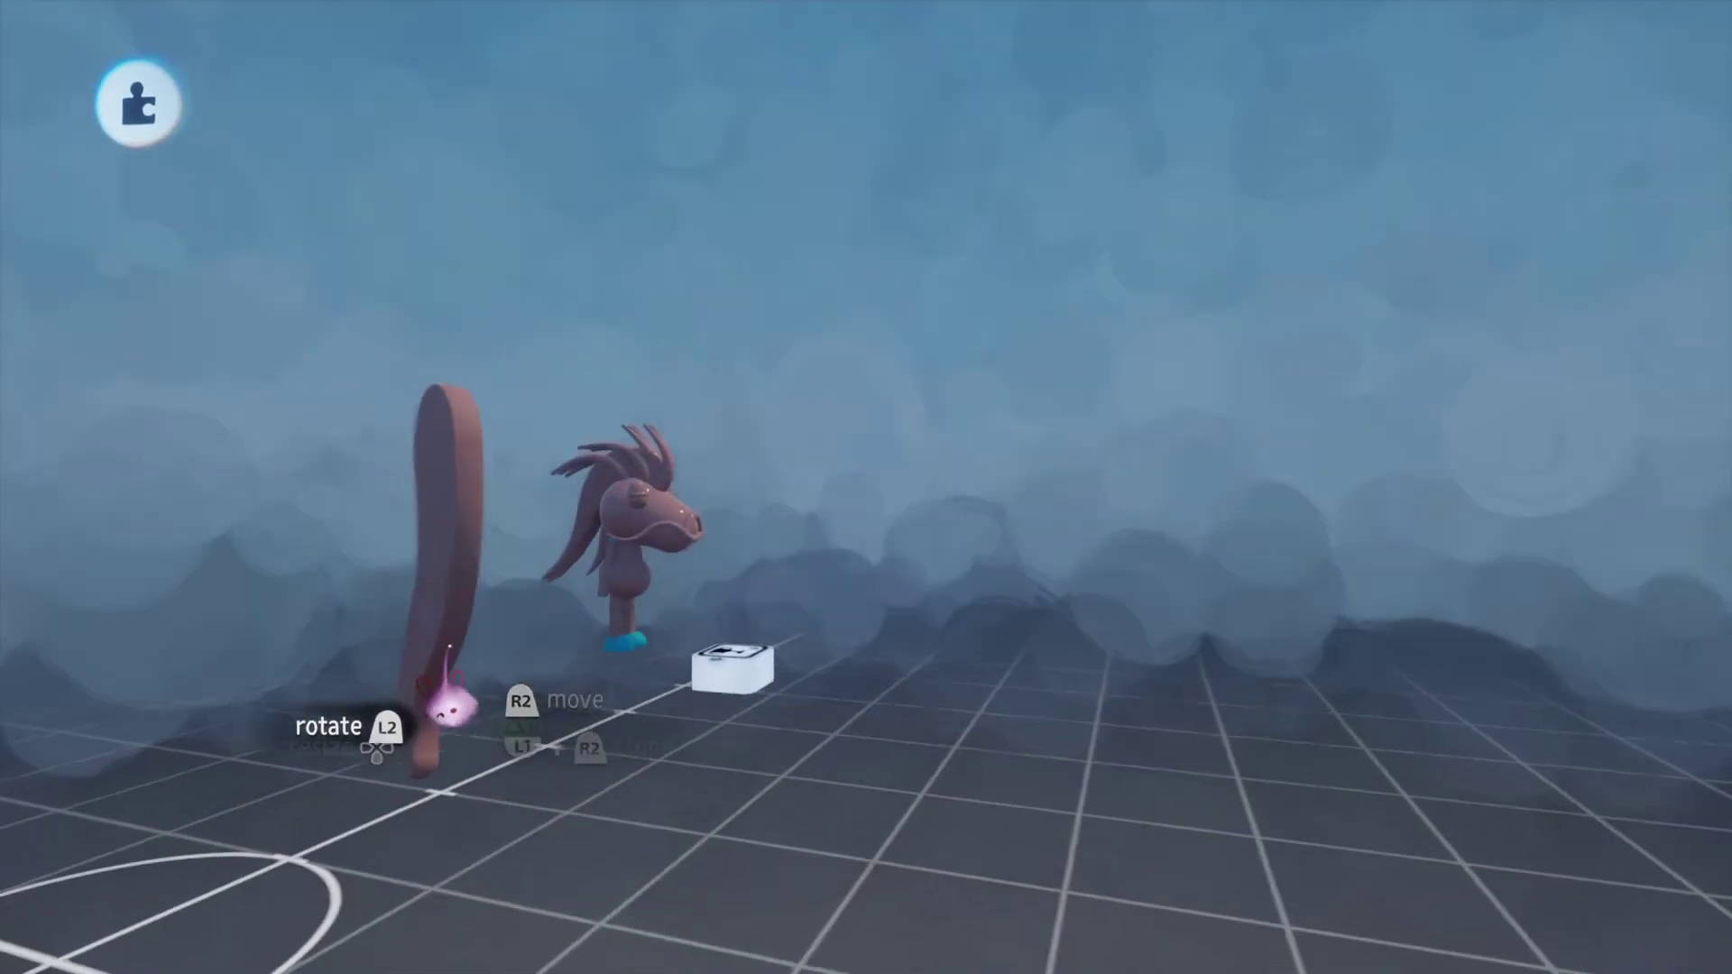
drag(448, 704, 1277, 561)
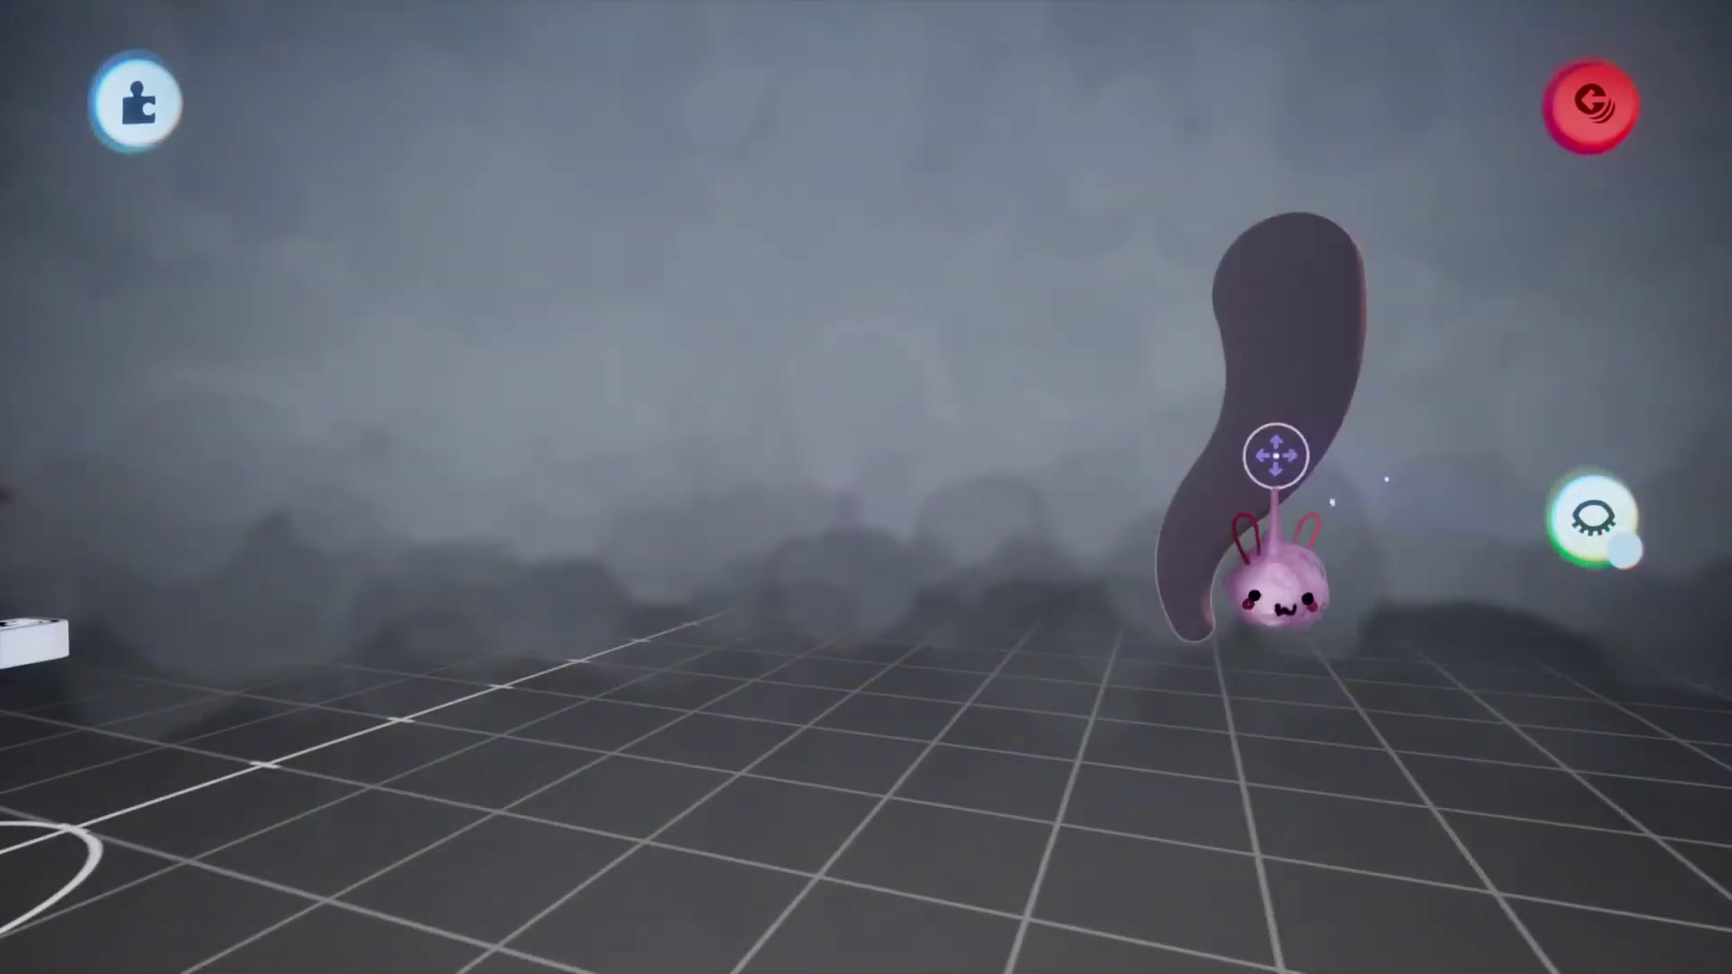
drag(1276, 456, 744, 488)
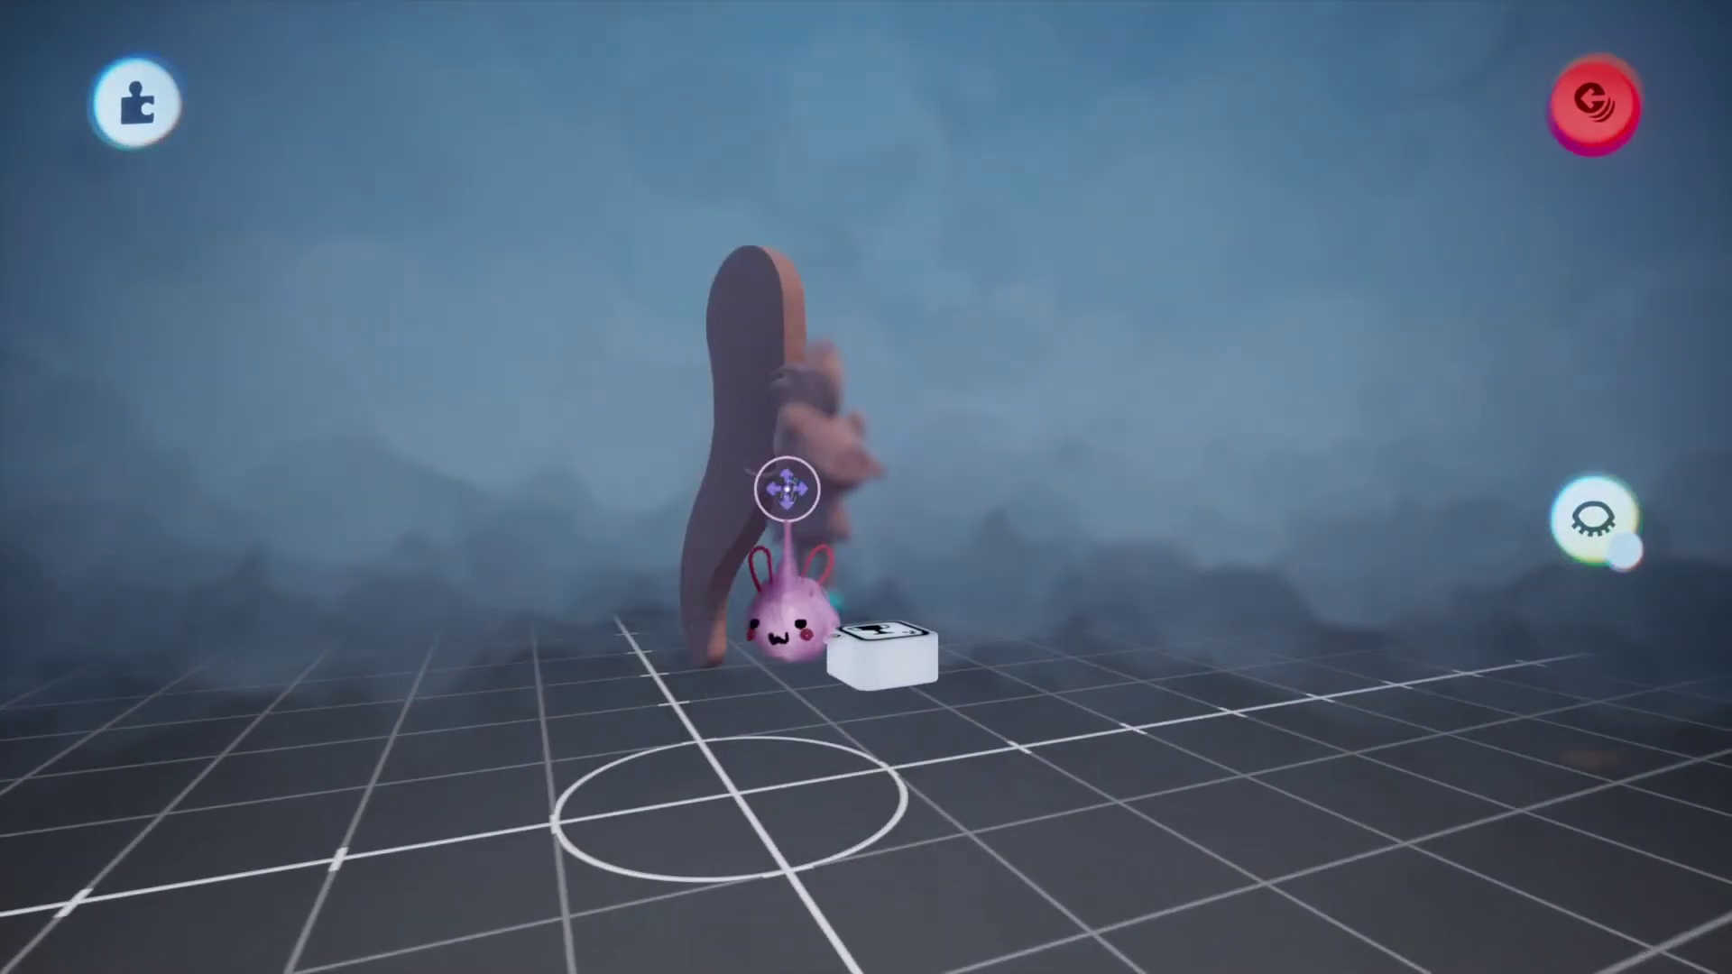
click(773, 488)
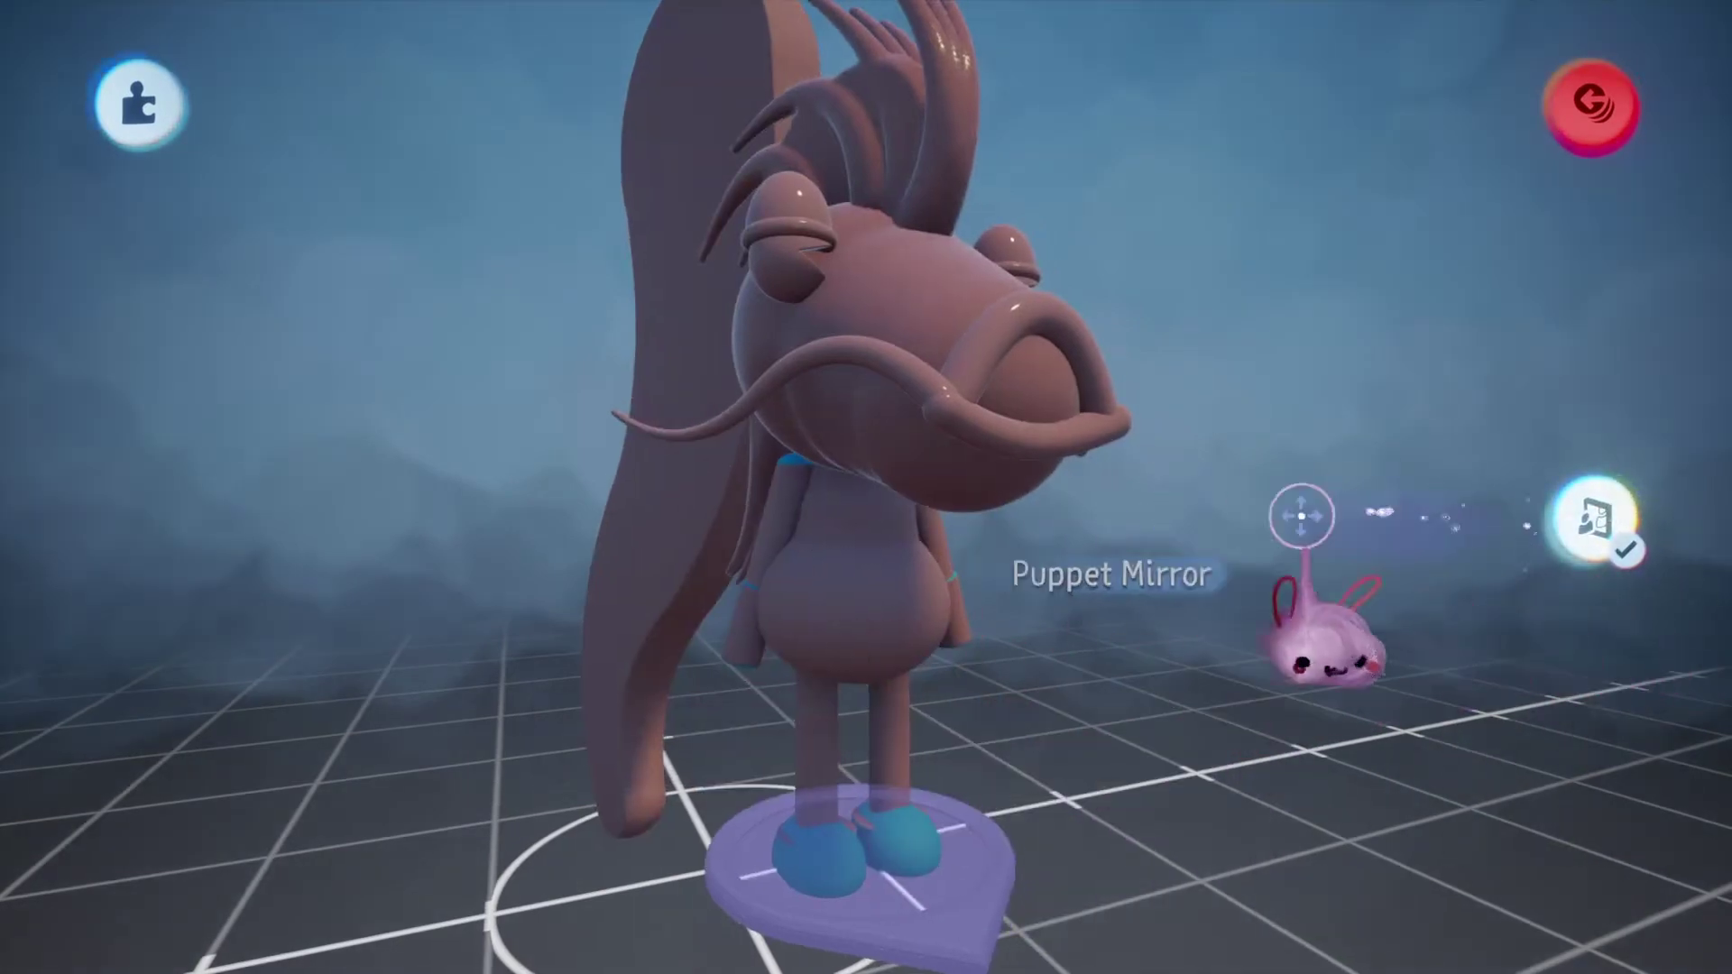
drag(677, 154, 719, 570)
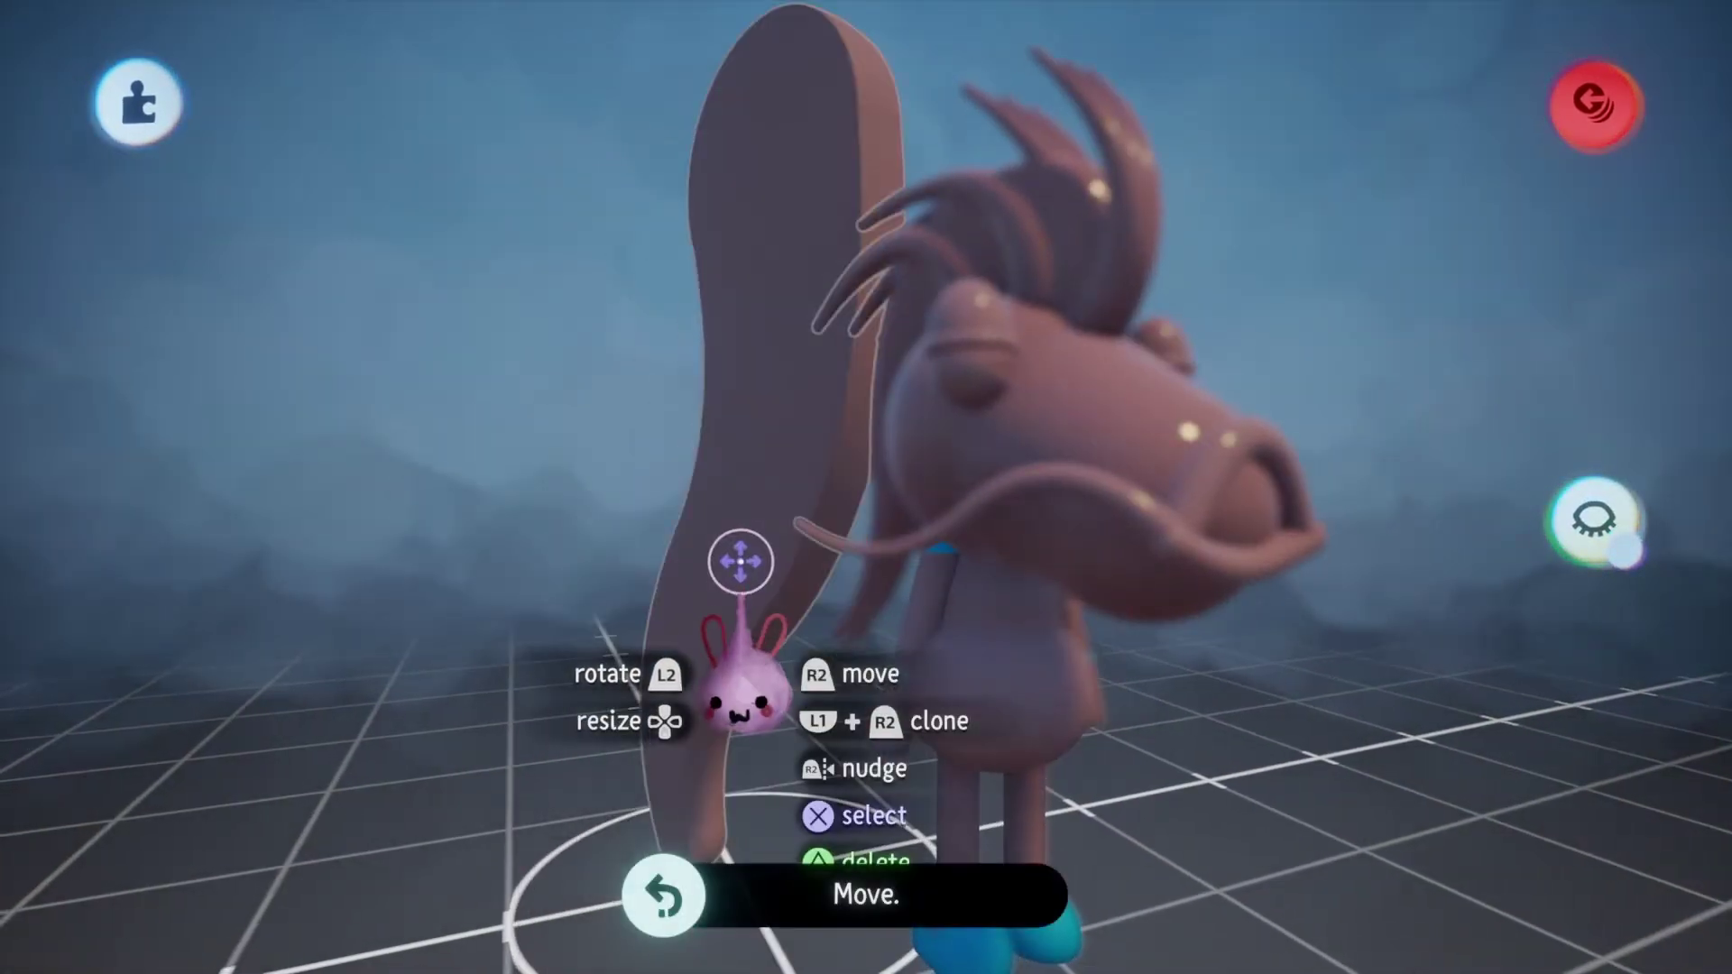
key(s)
click(974, 100)
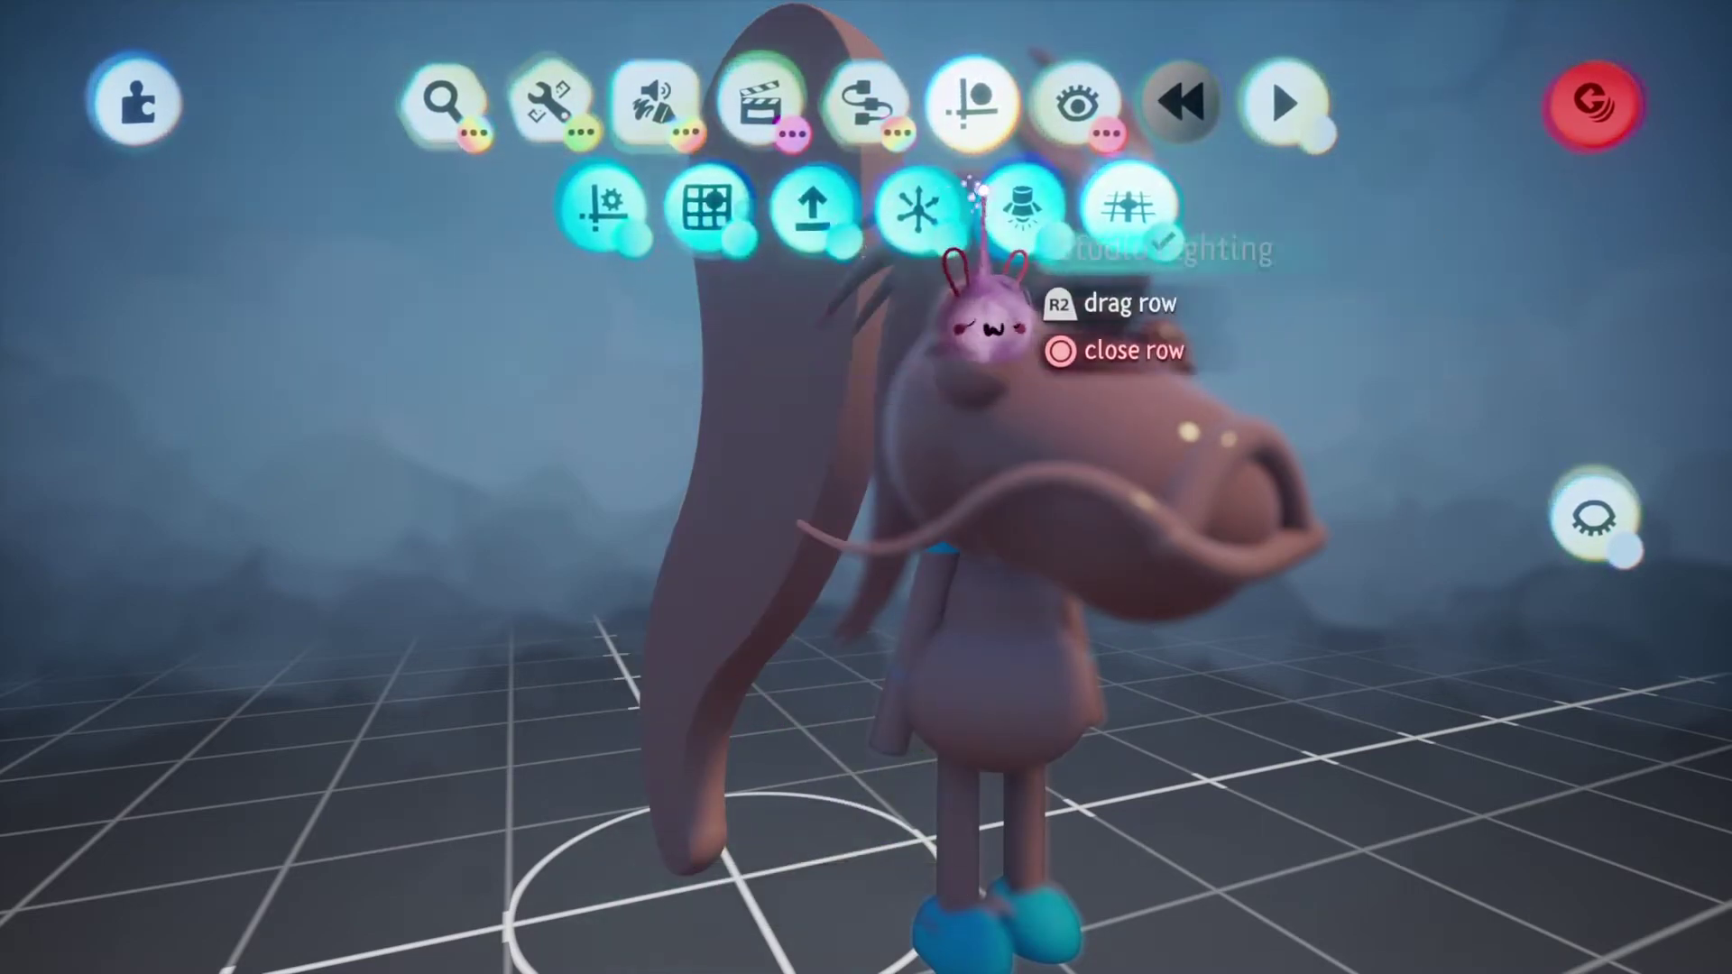
key(Escape)
Enlarge the grabbed piece and move it into place on the koi's lower body.
drag(793, 472, 955, 494)
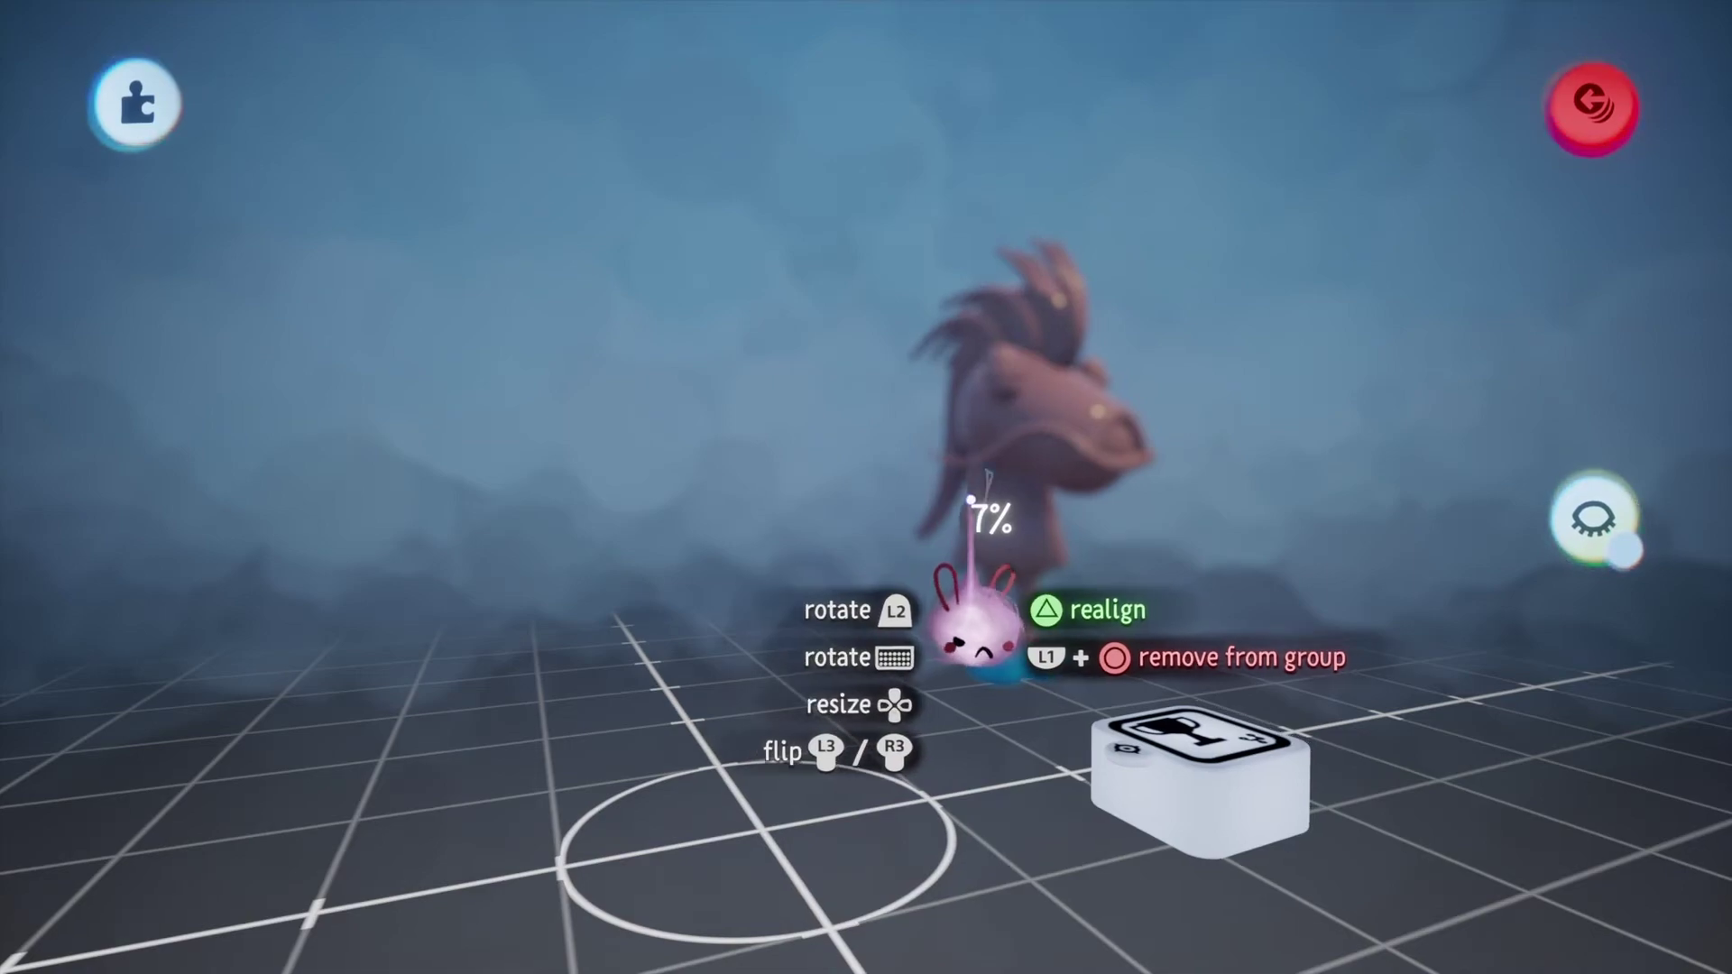
drag(970, 498, 970, 499)
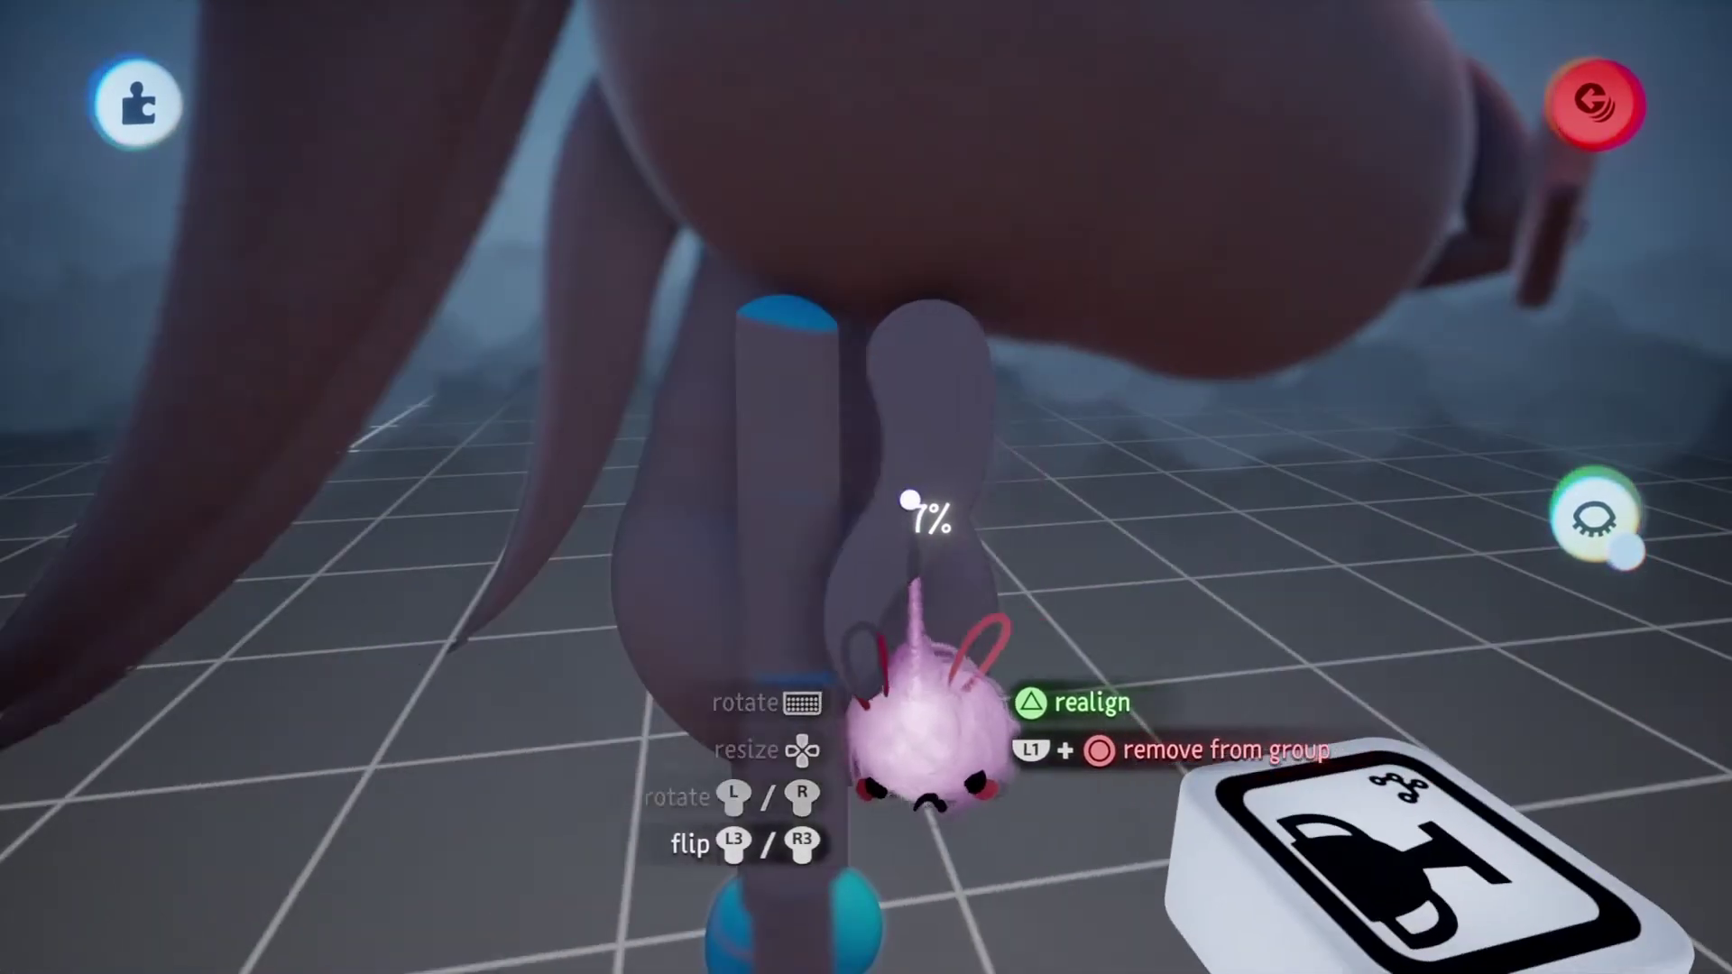
mouse_move(781, 499)
mouse_down()
mouse_move(878, 495)
mouse_move(761, 495)
mouse_up()
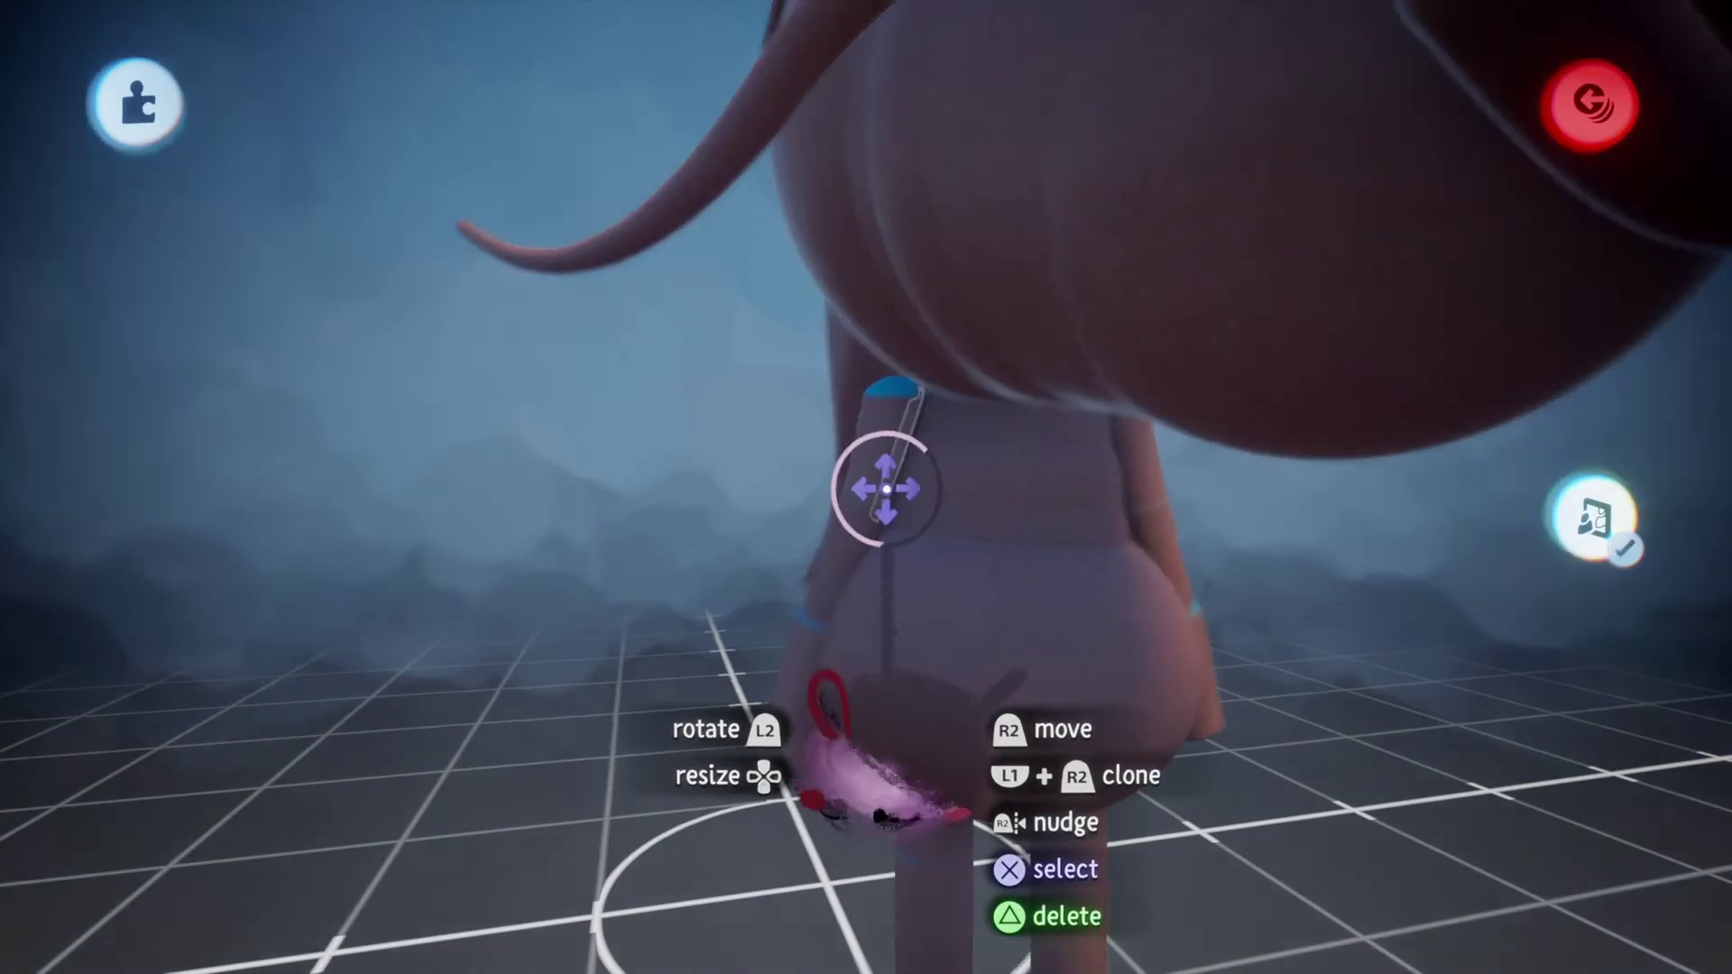
mouse_move(874, 492)
mouse_down()
mouse_move(738, 555)
mouse_move(836, 572)
mouse_move(836, 607)
mouse_move(797, 618)
mouse_up()
Smear the koi's lower body into a rounded bulge with the sculpt brush.
click(717, 721)
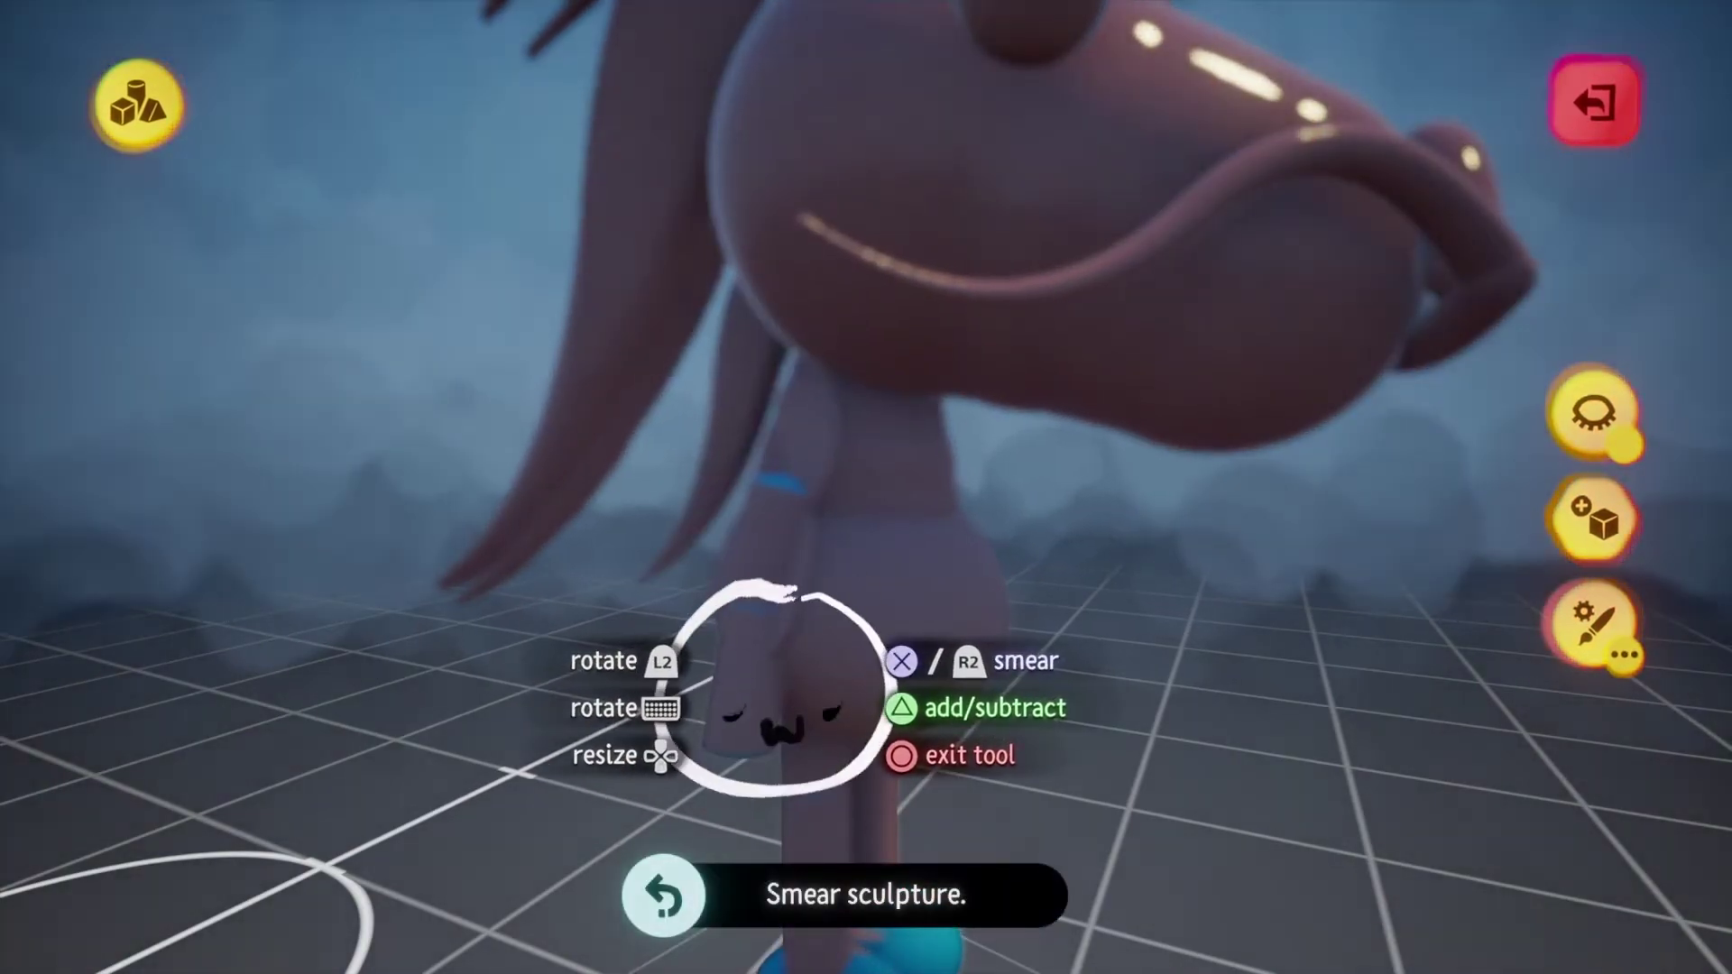
mouse_move(773, 703)
mouse_down()
mouse_move(793, 761)
mouse_move(773, 754)
mouse_move(744, 888)
mouse_up()
key(Escape)
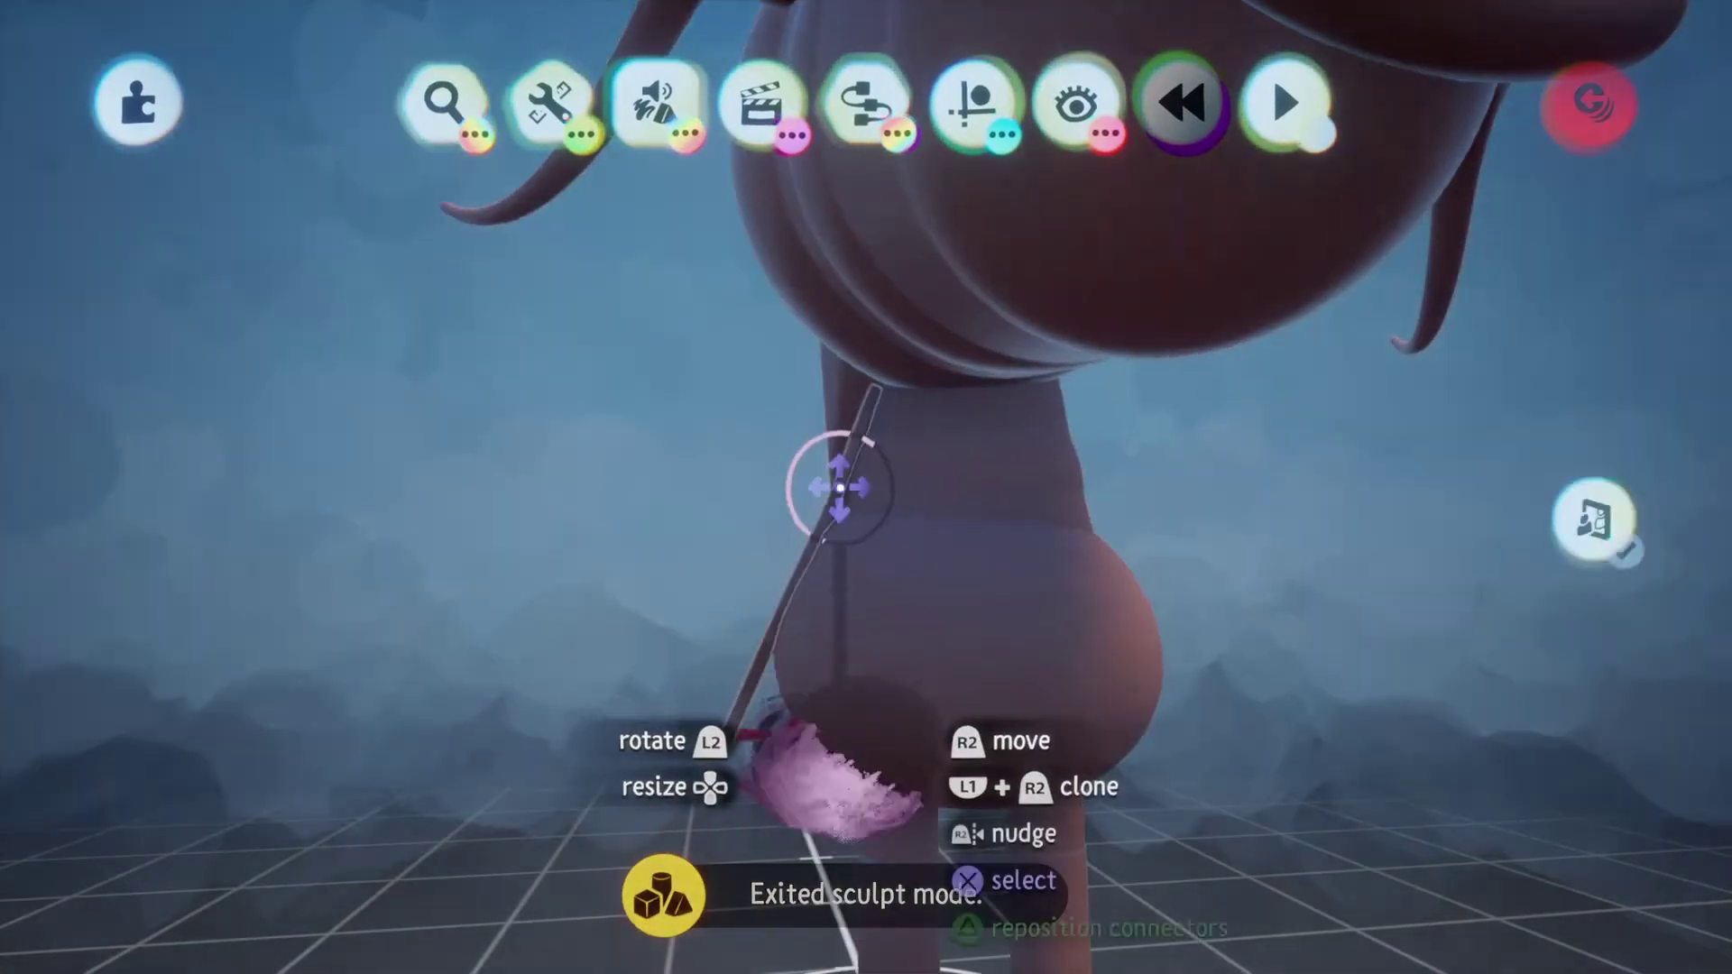
Reattach the connector to a different part of the body, then test in Play mode.
middle_drag(824, 483, 854, 439)
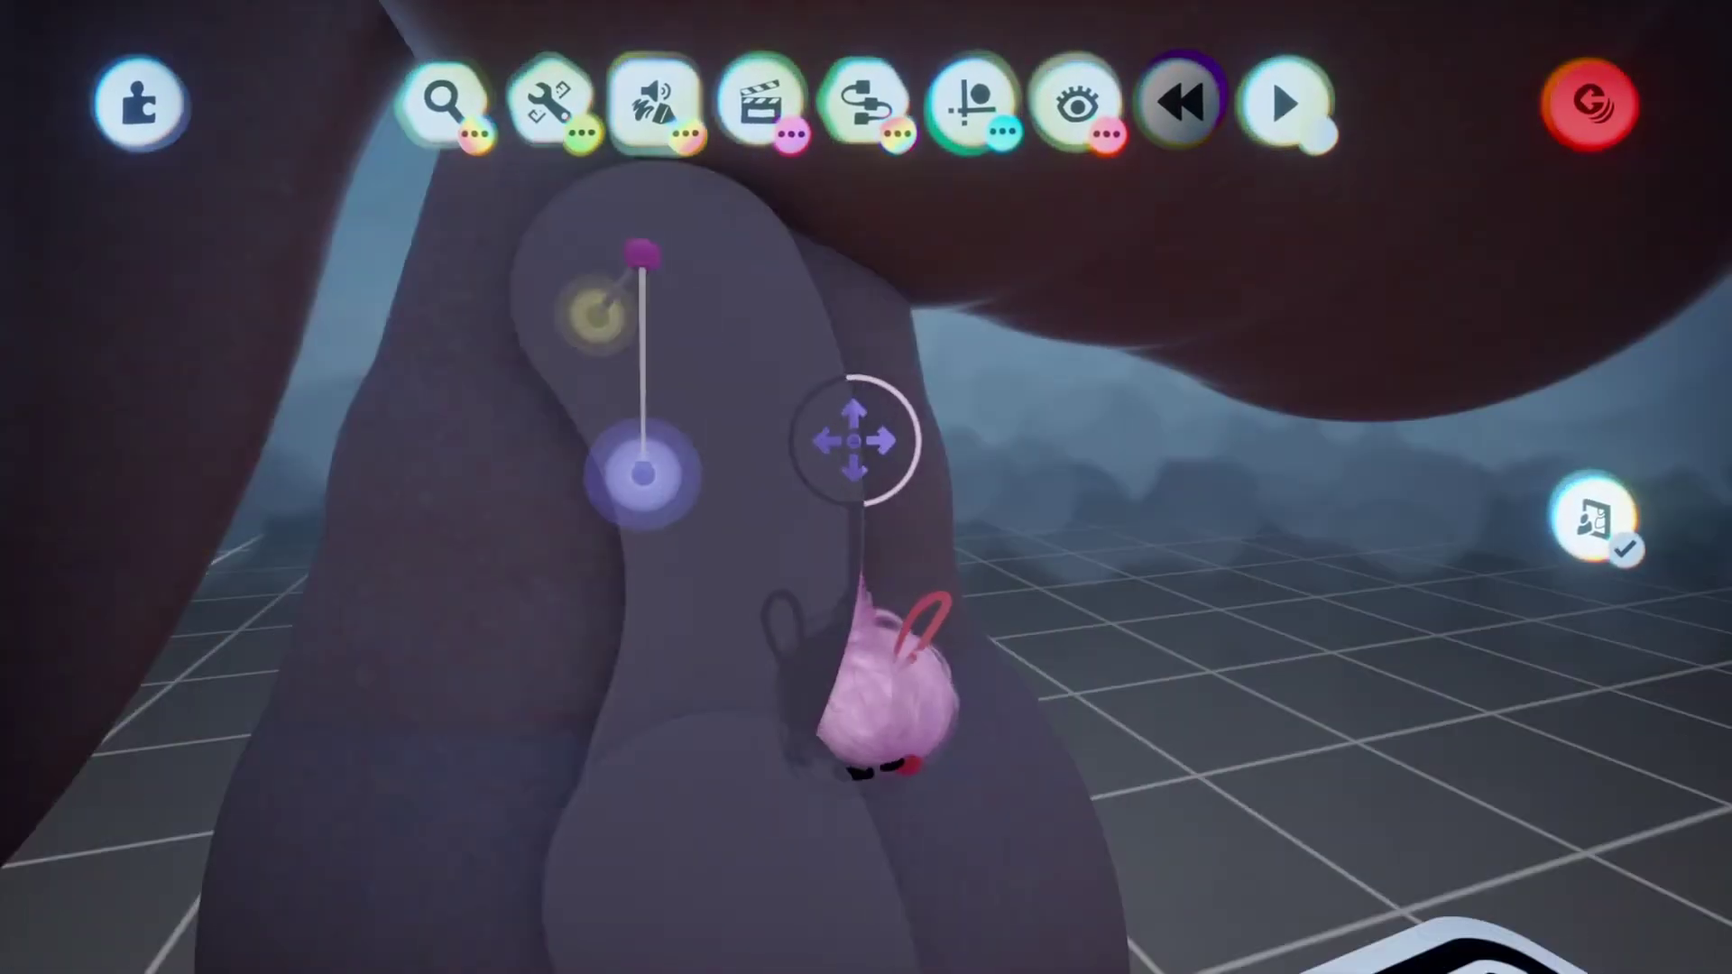
middle_drag(642, 256, 661, 254)
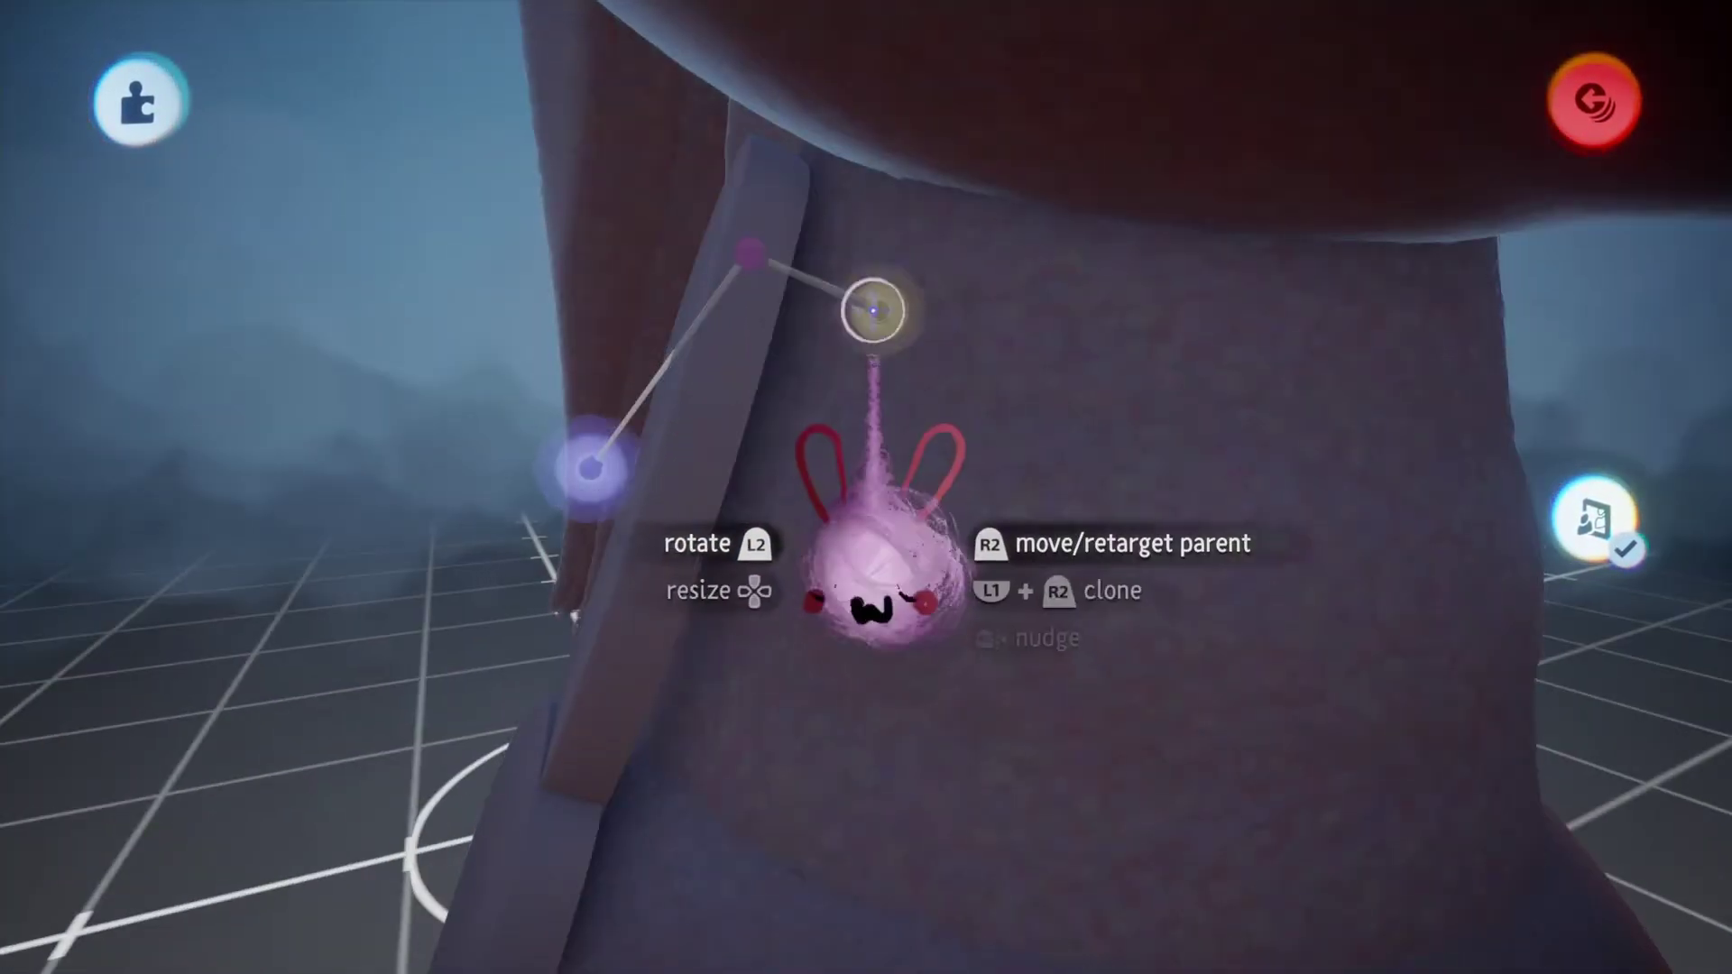
drag(872, 310, 958, 298)
drag(588, 499, 604, 680)
key(Escape)
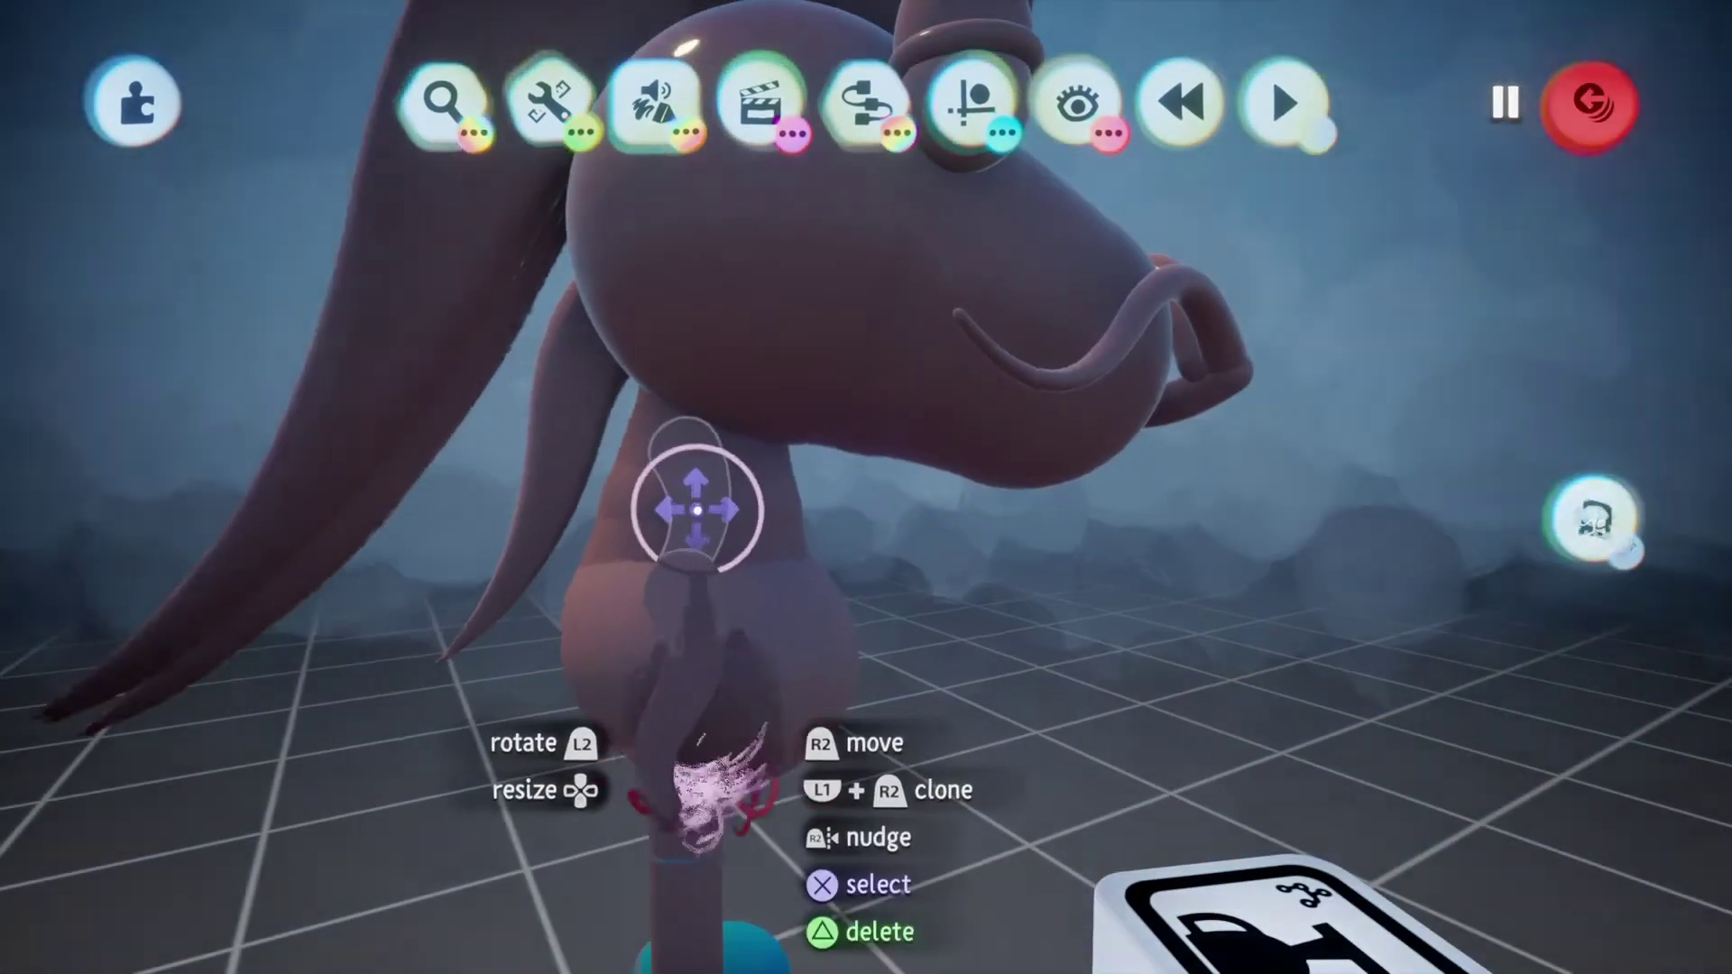
Reshape a new capsule into a thin narrow rod by pulling its end handles.
click(690, 505)
click(1384, 208)
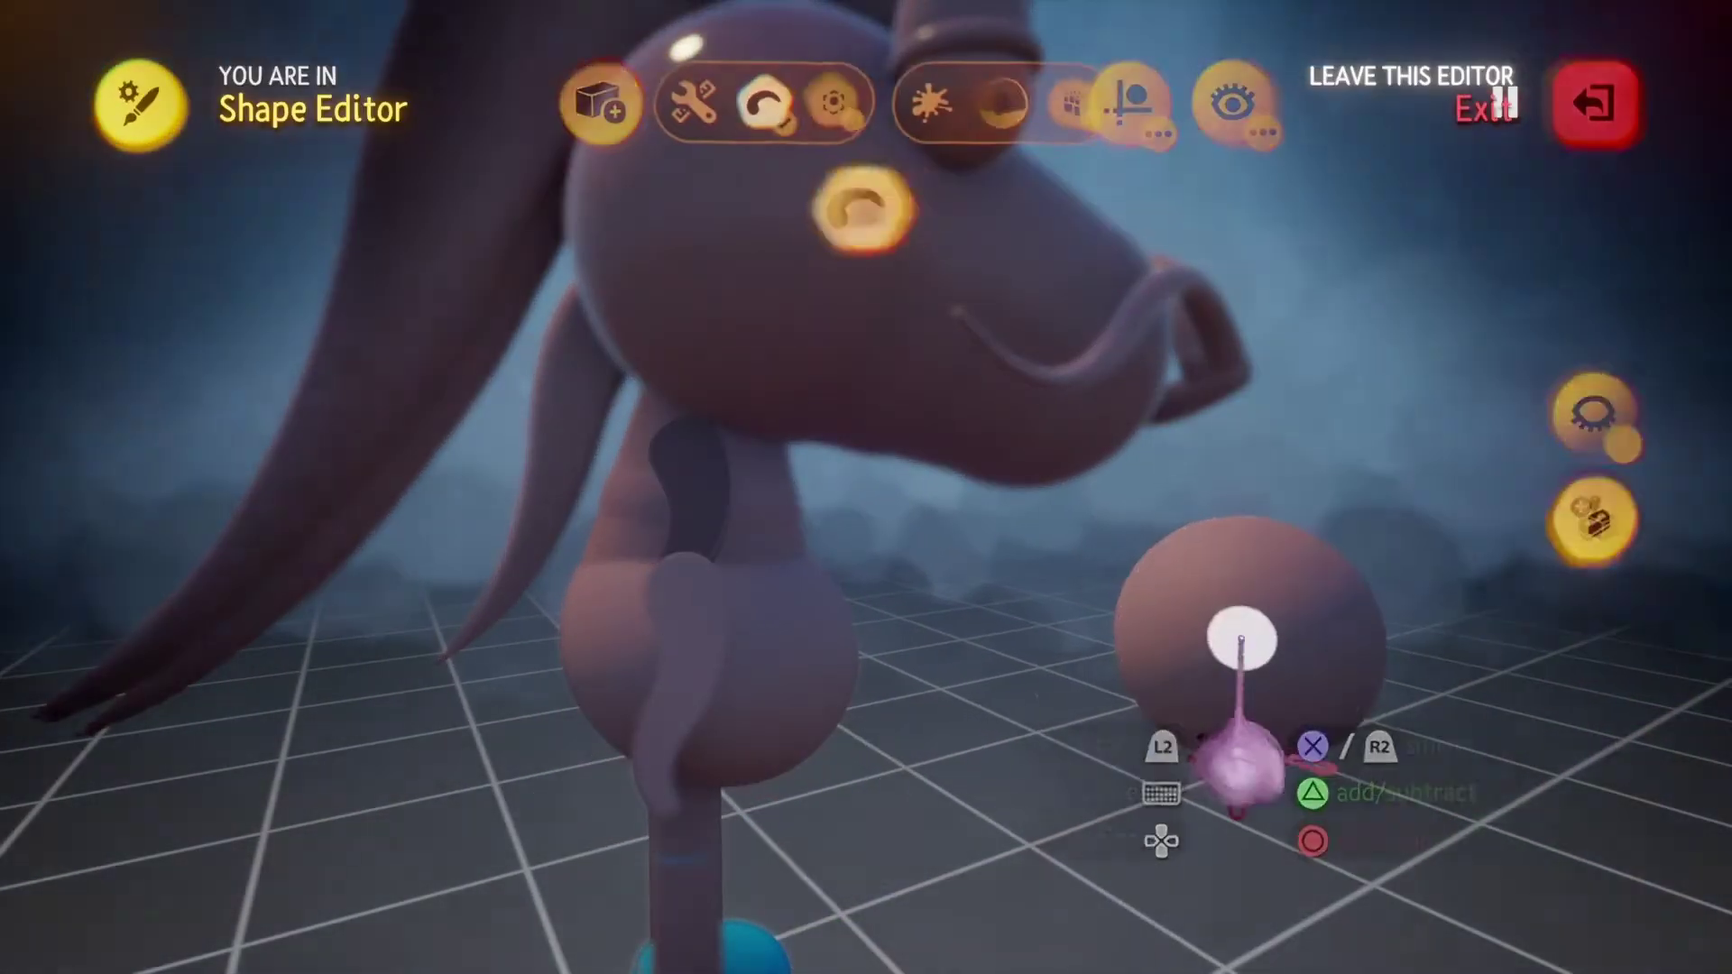
drag(492, 637, 610, 638)
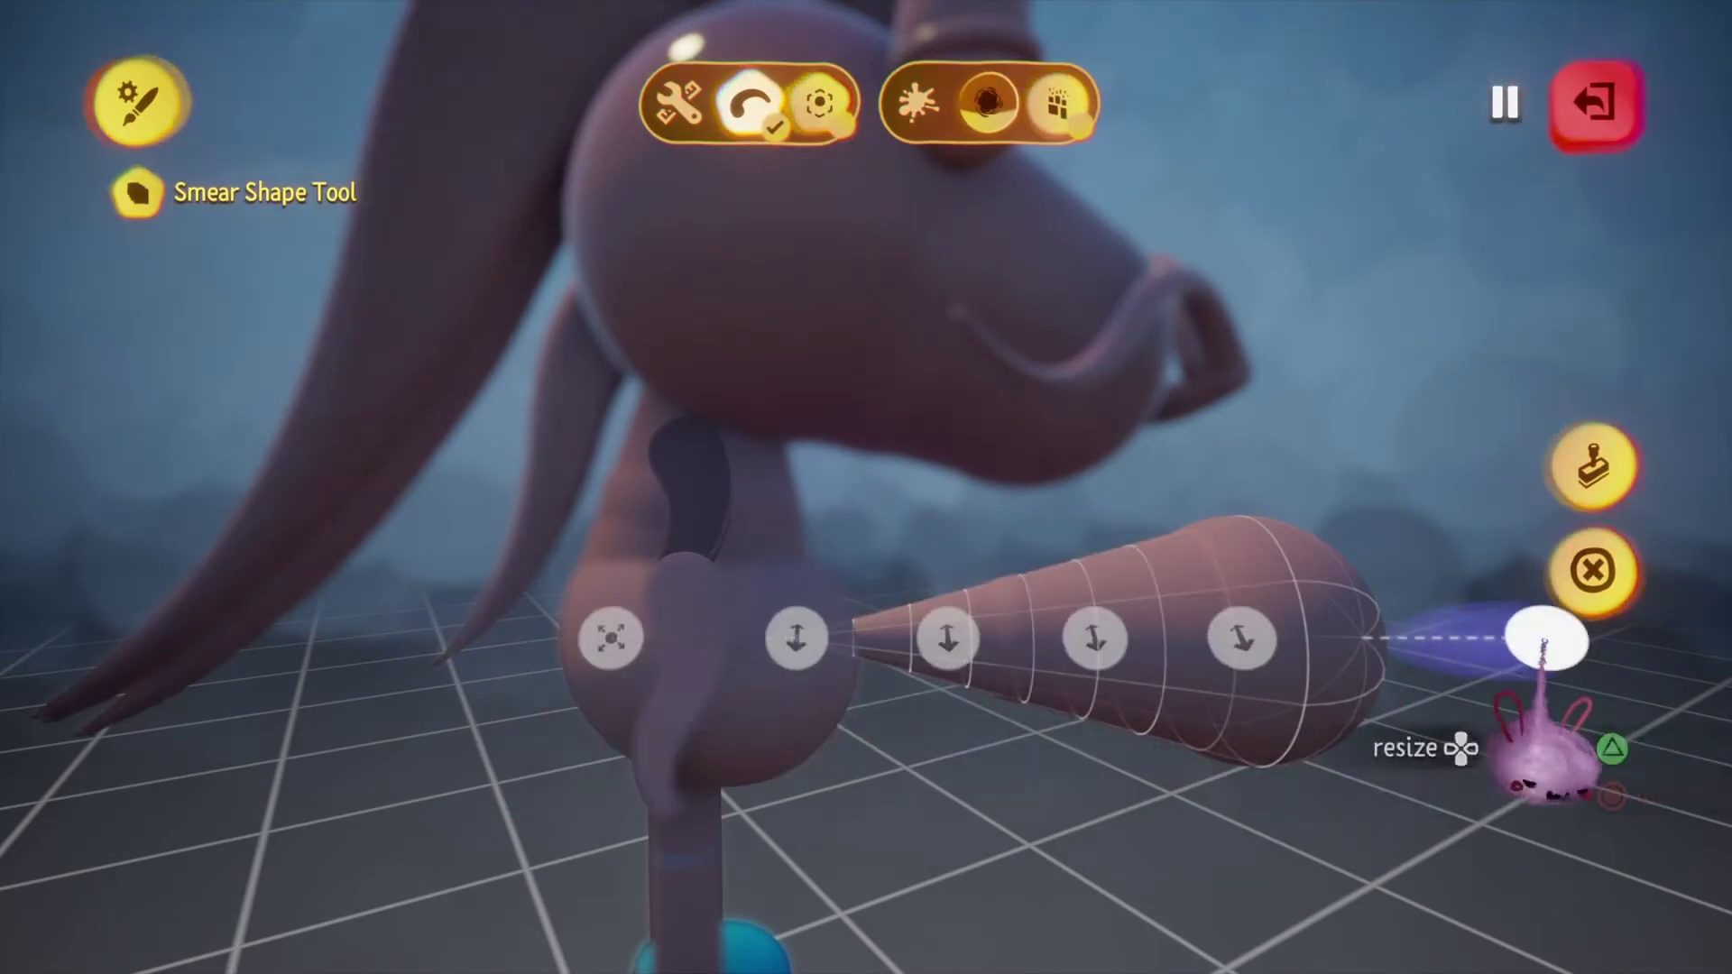
drag(1545, 641, 1430, 639)
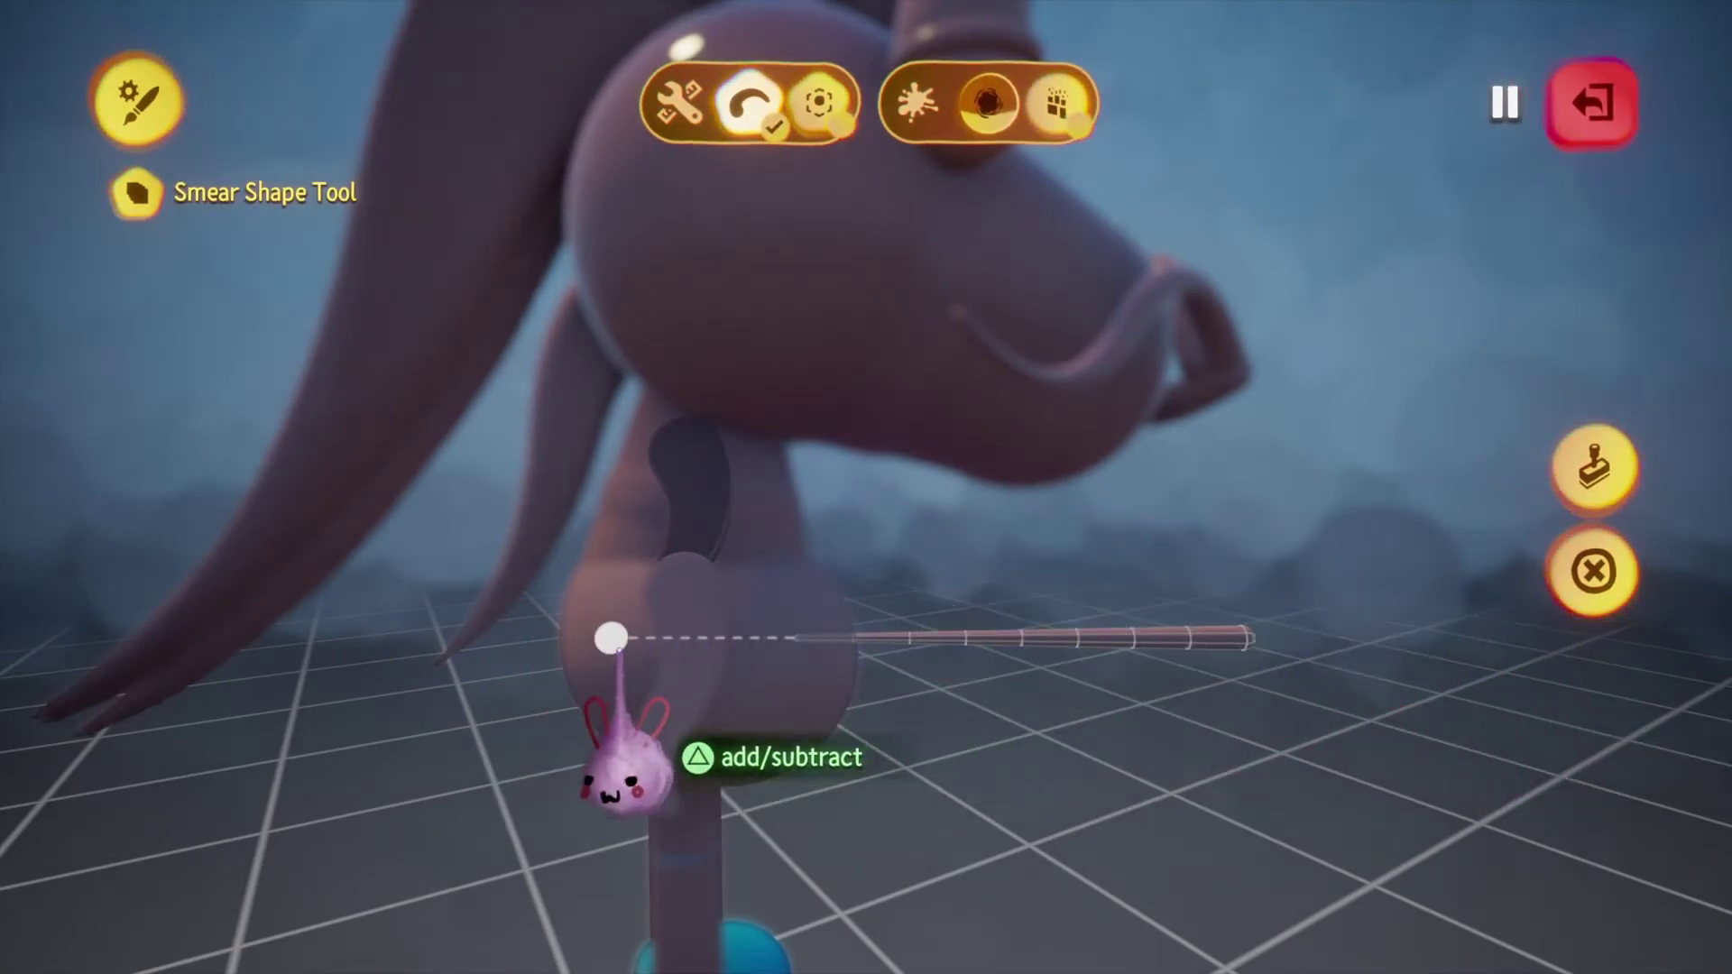
key(Escape)
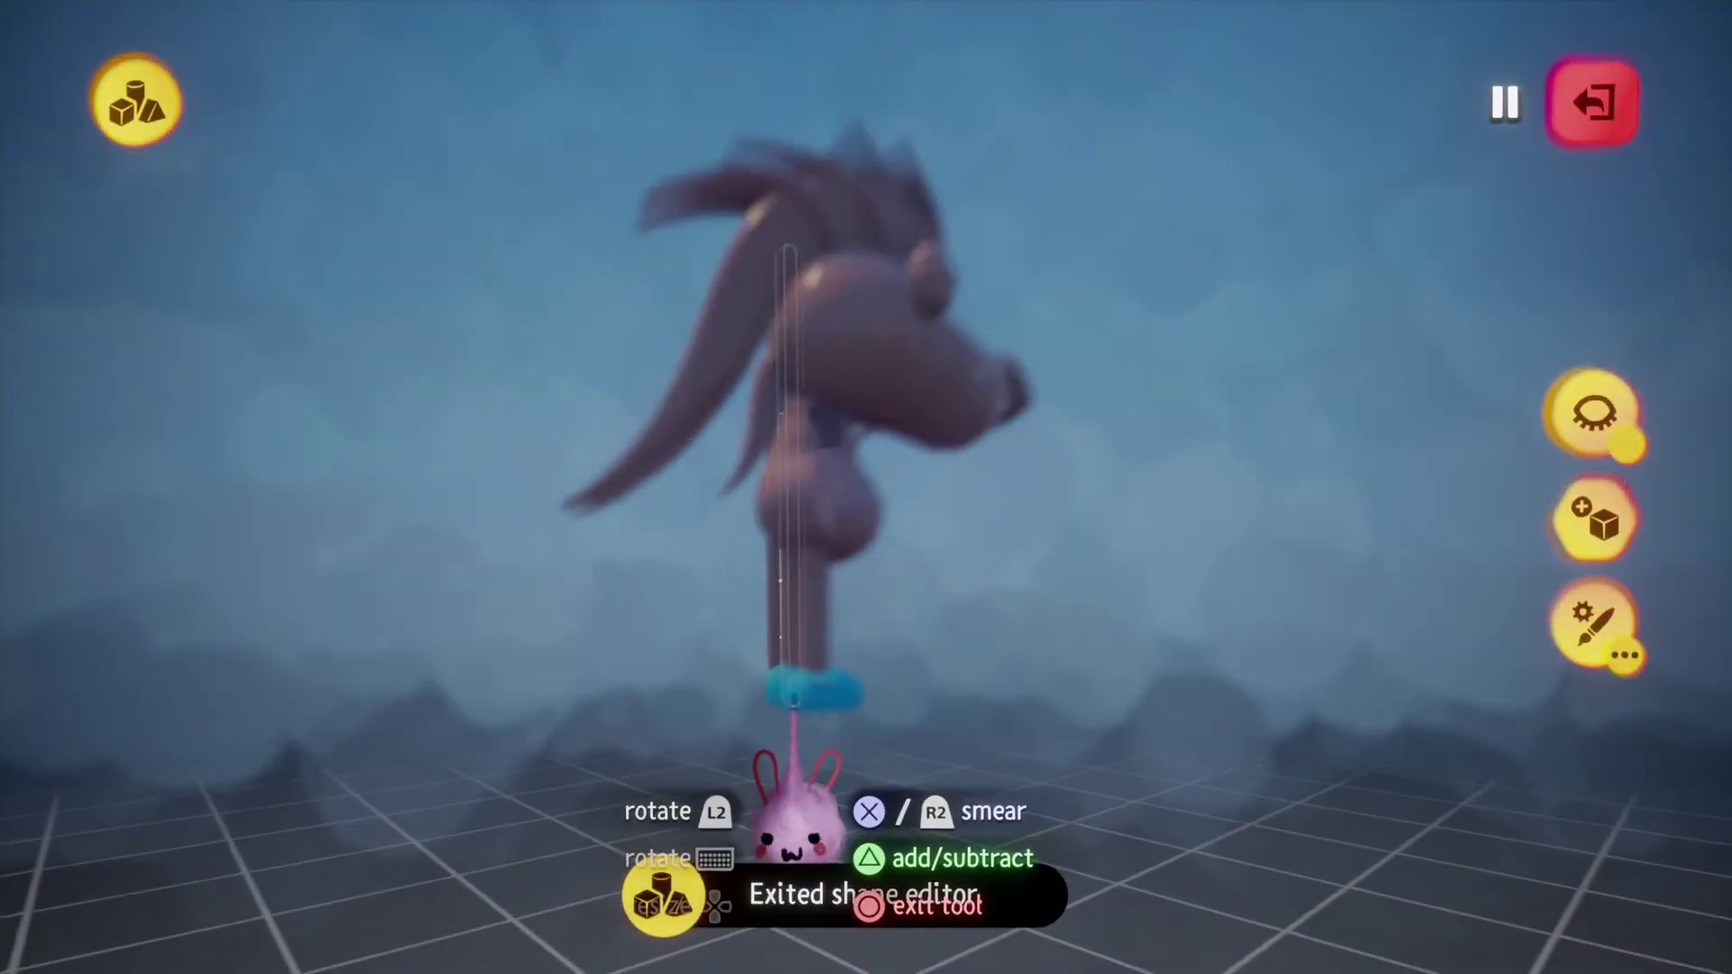
Position the rod close to the koi's body and stamp it in place.
drag(806, 776, 812, 816)
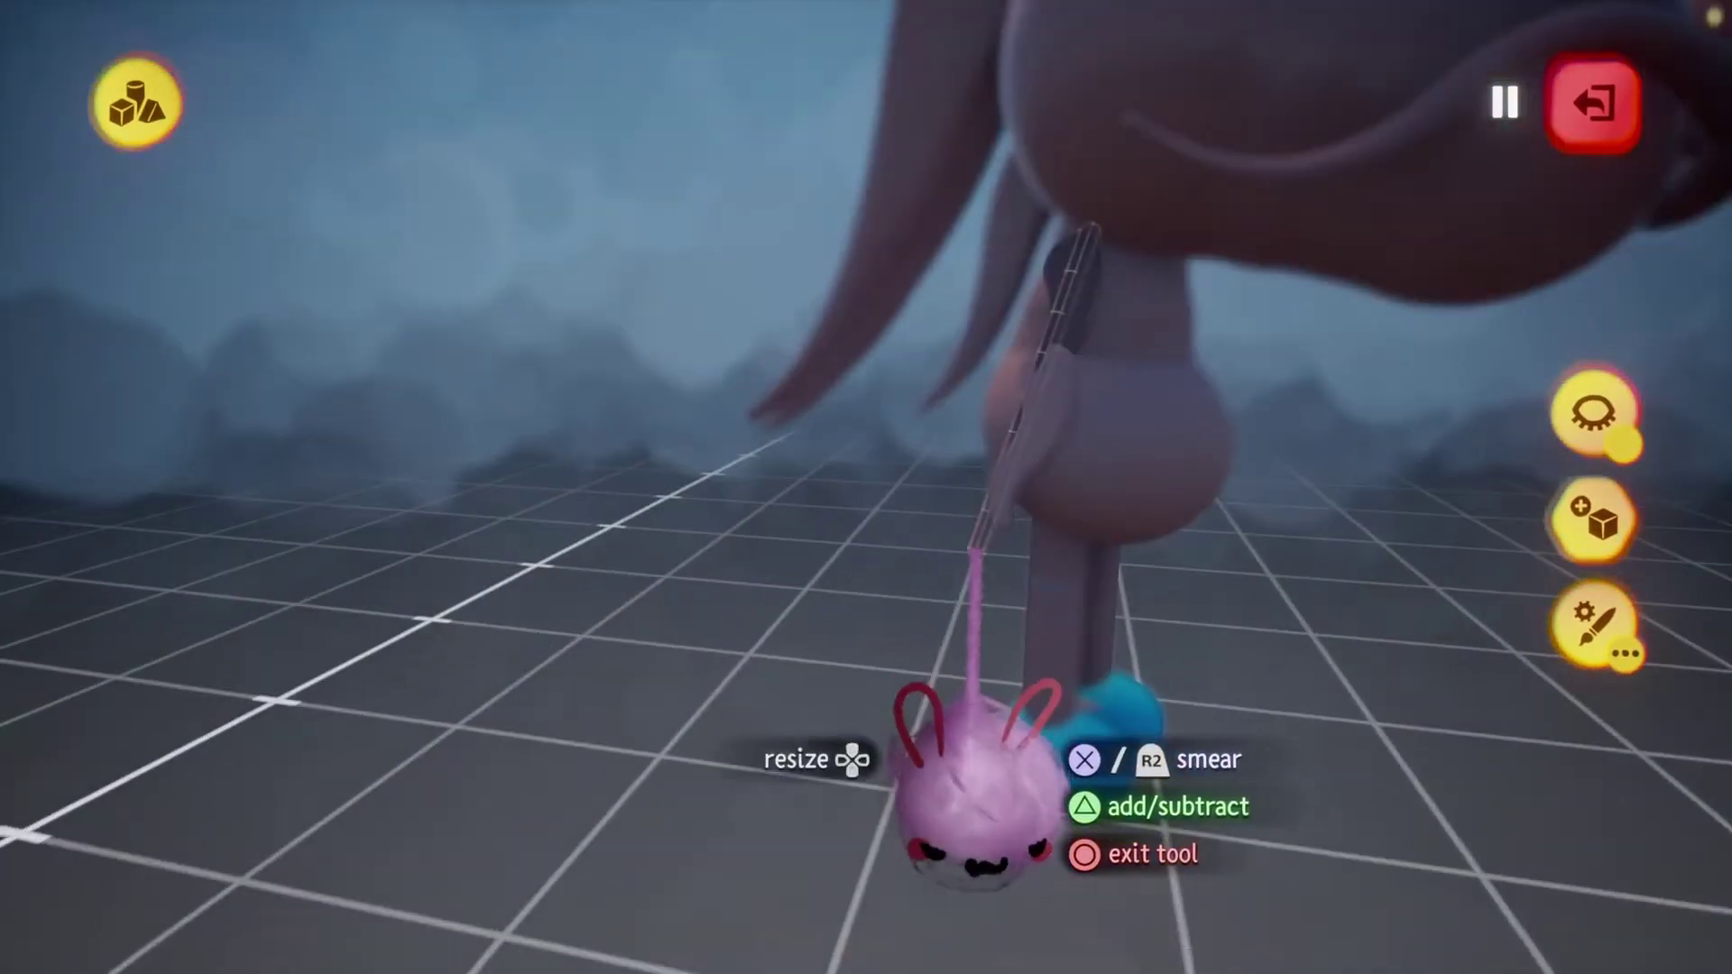
key(Escape)
mouse_move(1040, 427)
middle_down()
mouse_move(1036, 383)
mouse_move(1016, 425)
mouse_move(1051, 310)
mouse_move(1140, 337)
mouse_move(961, 294)
mouse_move(947, 528)
middle_up()
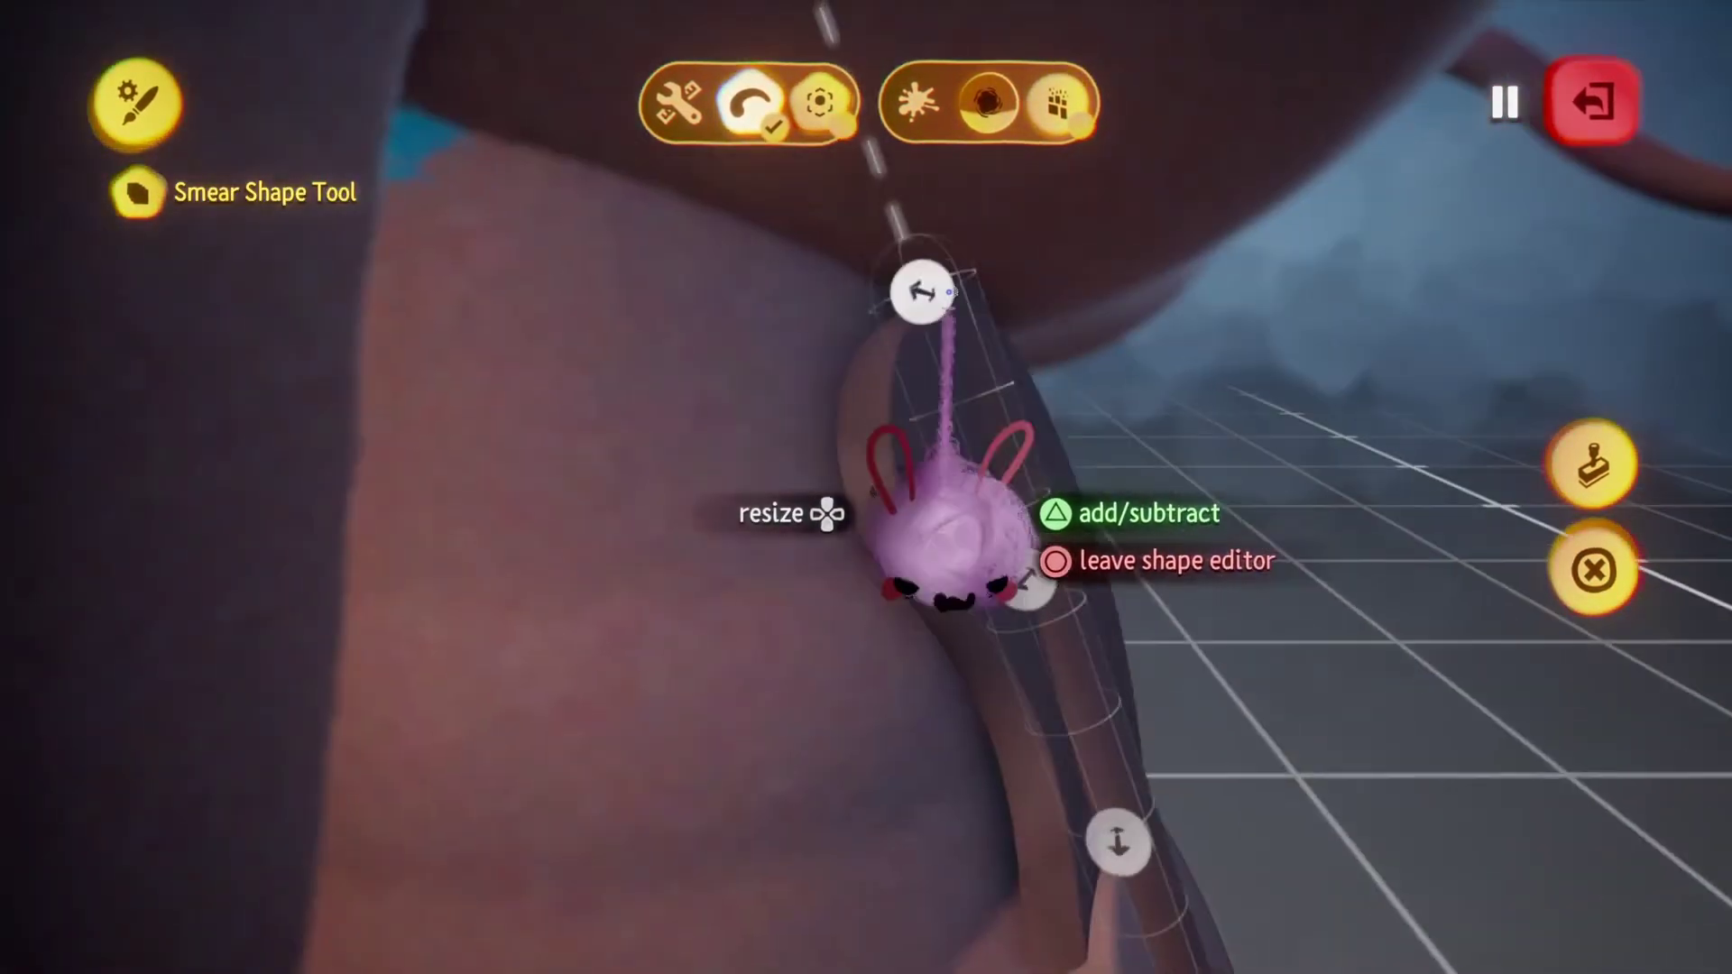
middle_drag(952, 586, 874, 699)
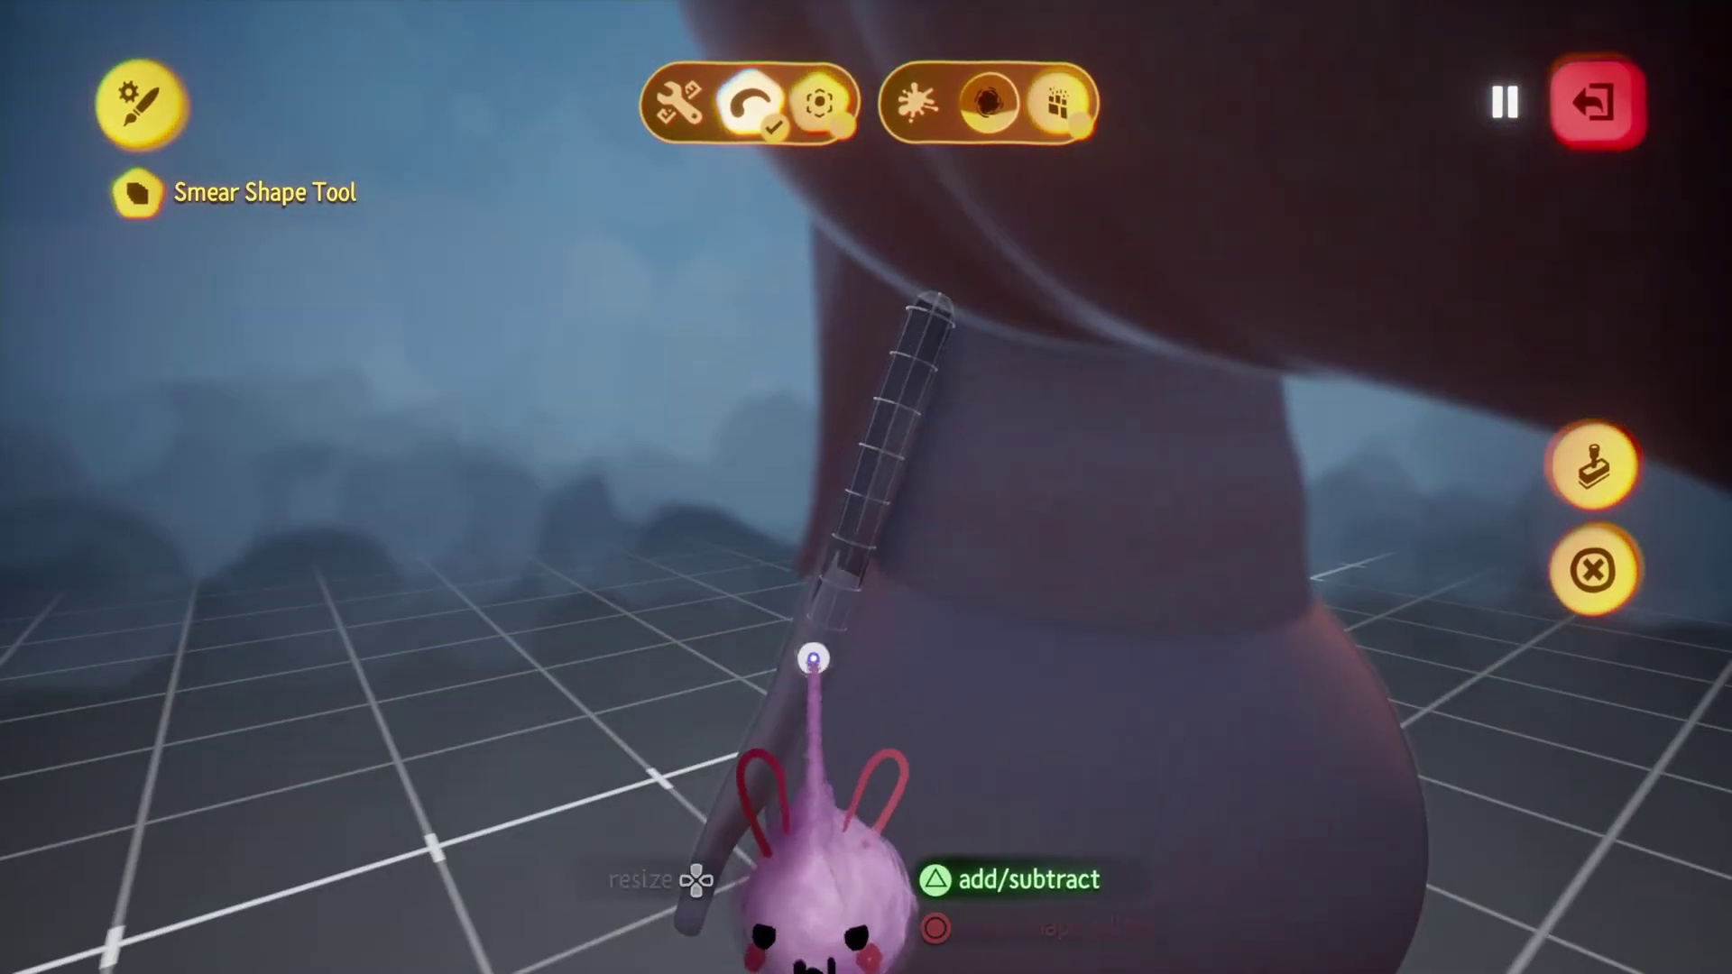
middle_drag(813, 638, 794, 888)
key(Escape)
Reopen sculpting on the piece, inspect it from below and behind, then exit.
middle_drag(931, 835, 809, 712)
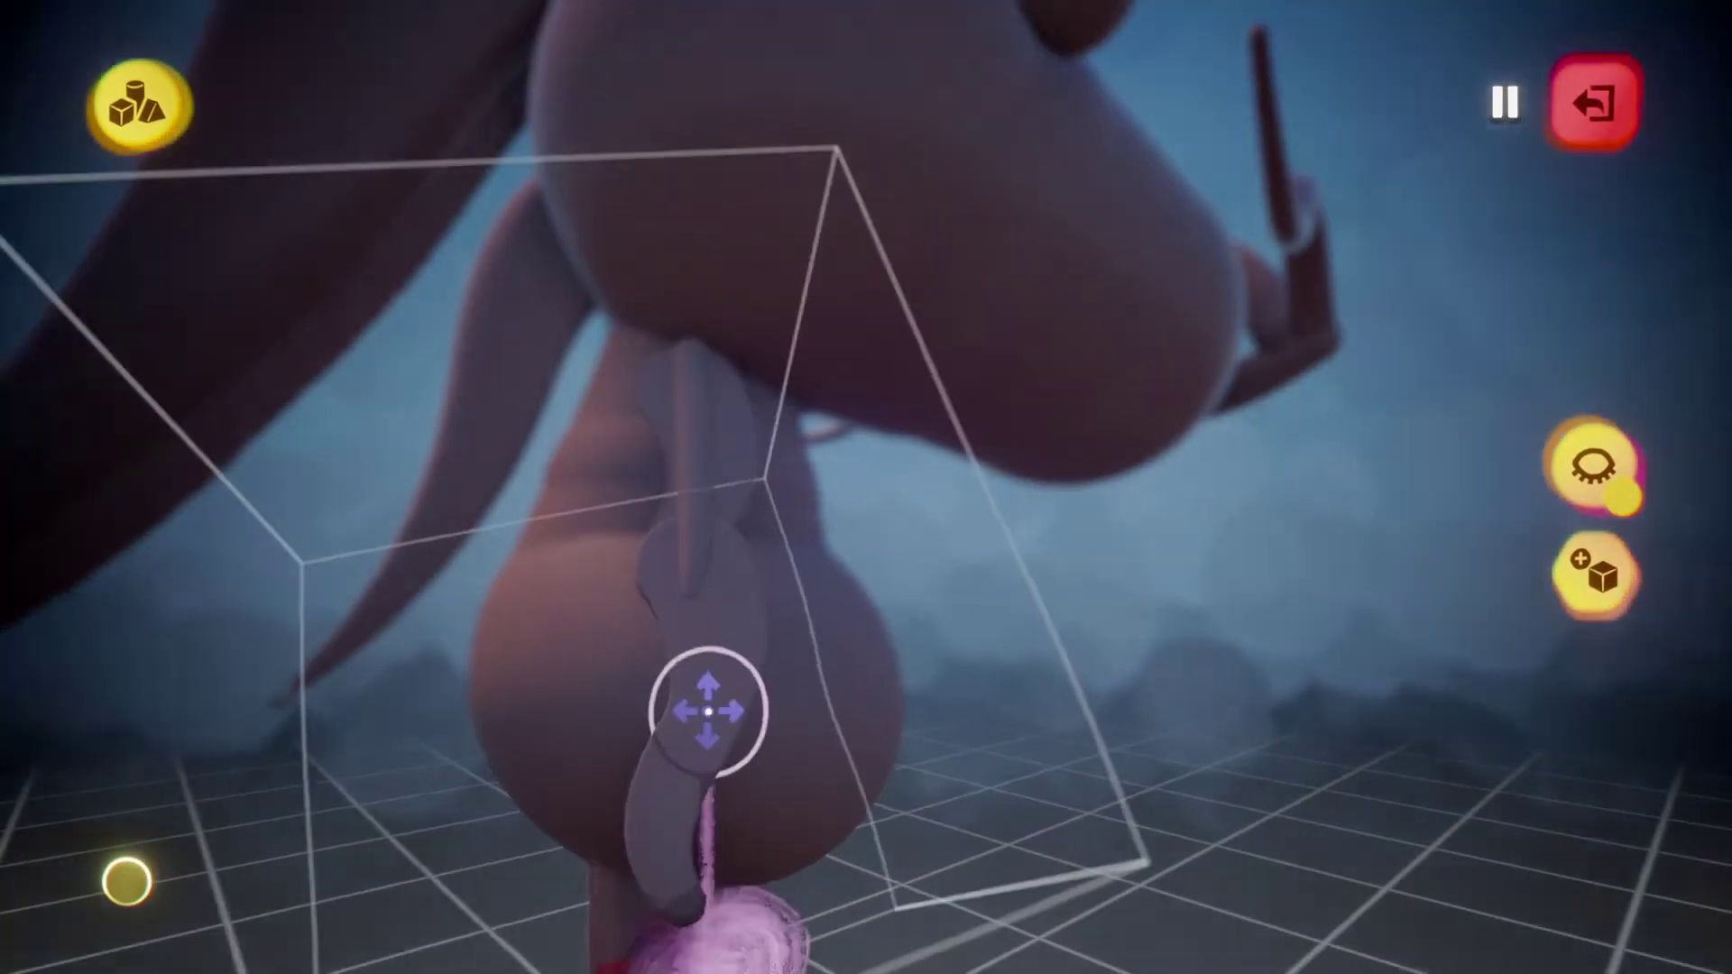
click(700, 704)
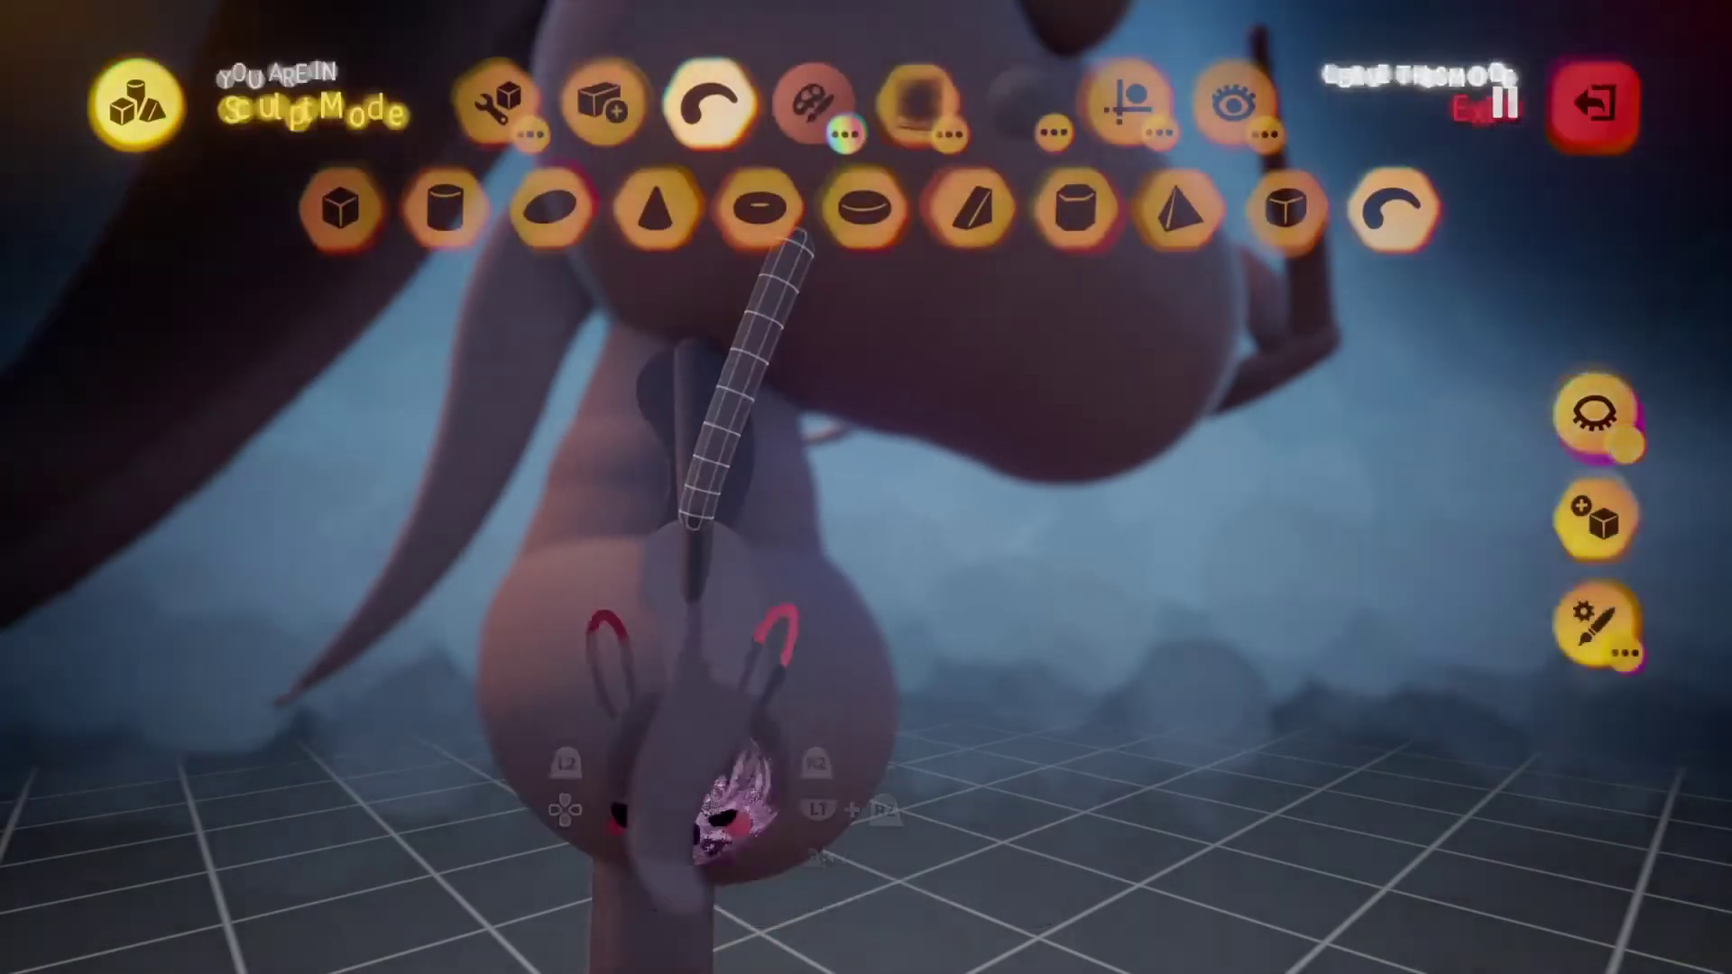
middle_drag(761, 715, 1122, 839)
key(Escape)
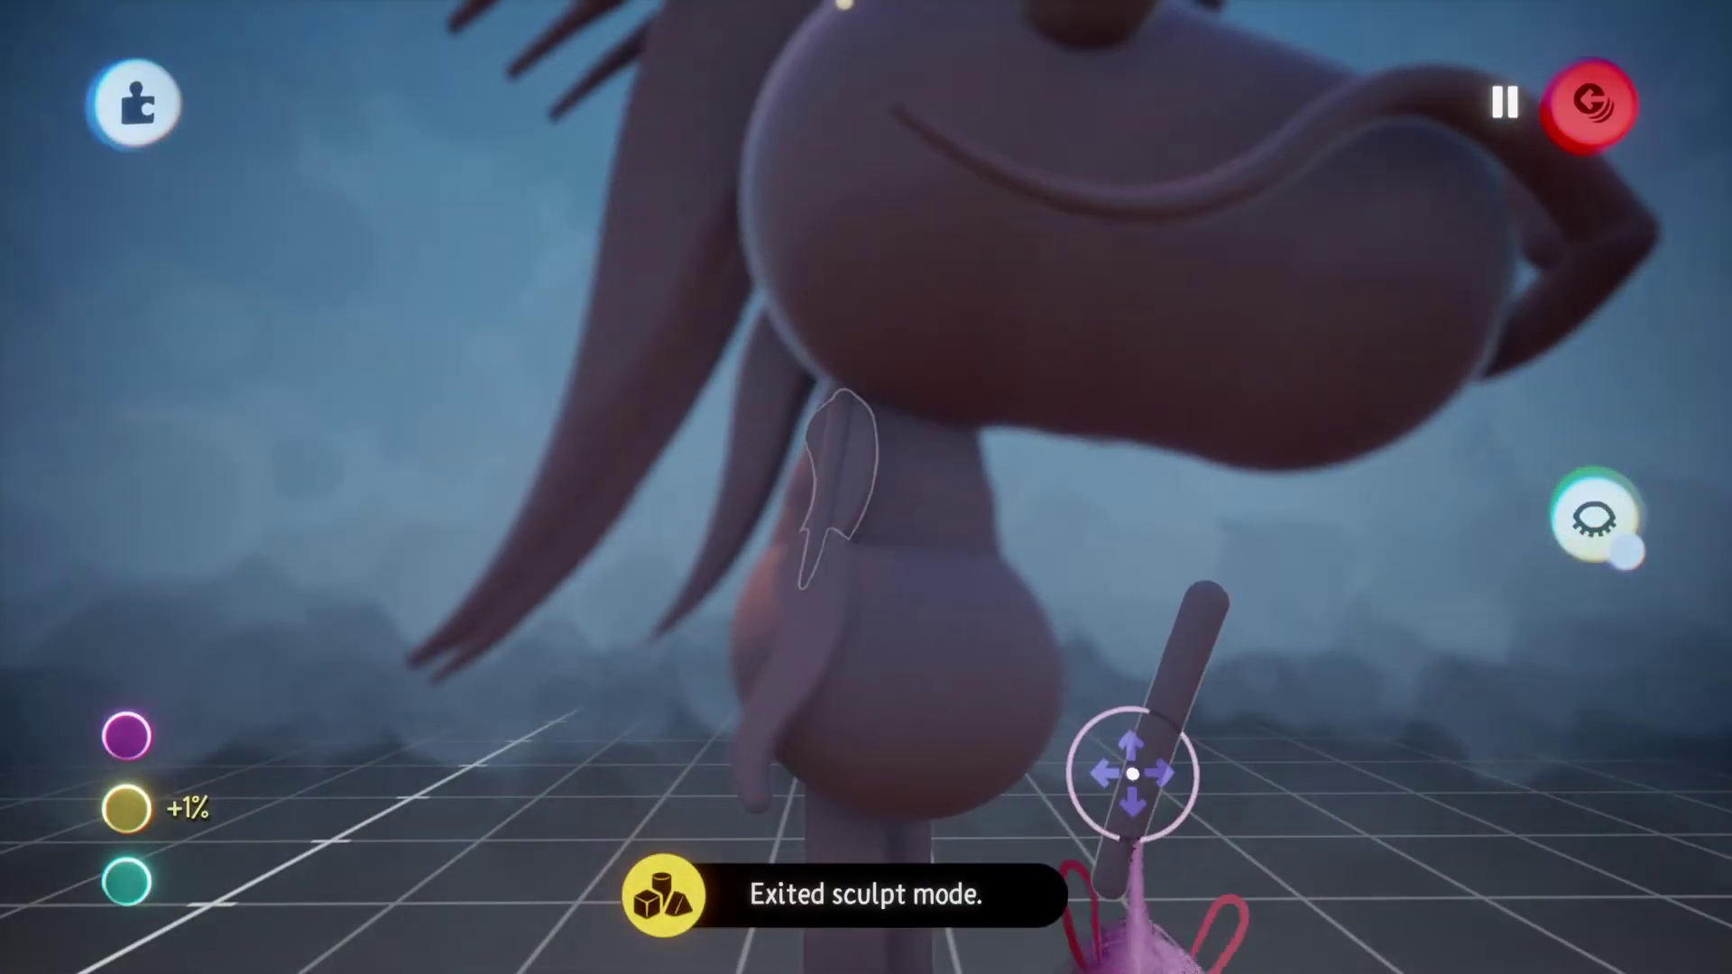
Delete the unwanted piece near the rod's base.
drag(1128, 784, 1121, 785)
key(Delete)
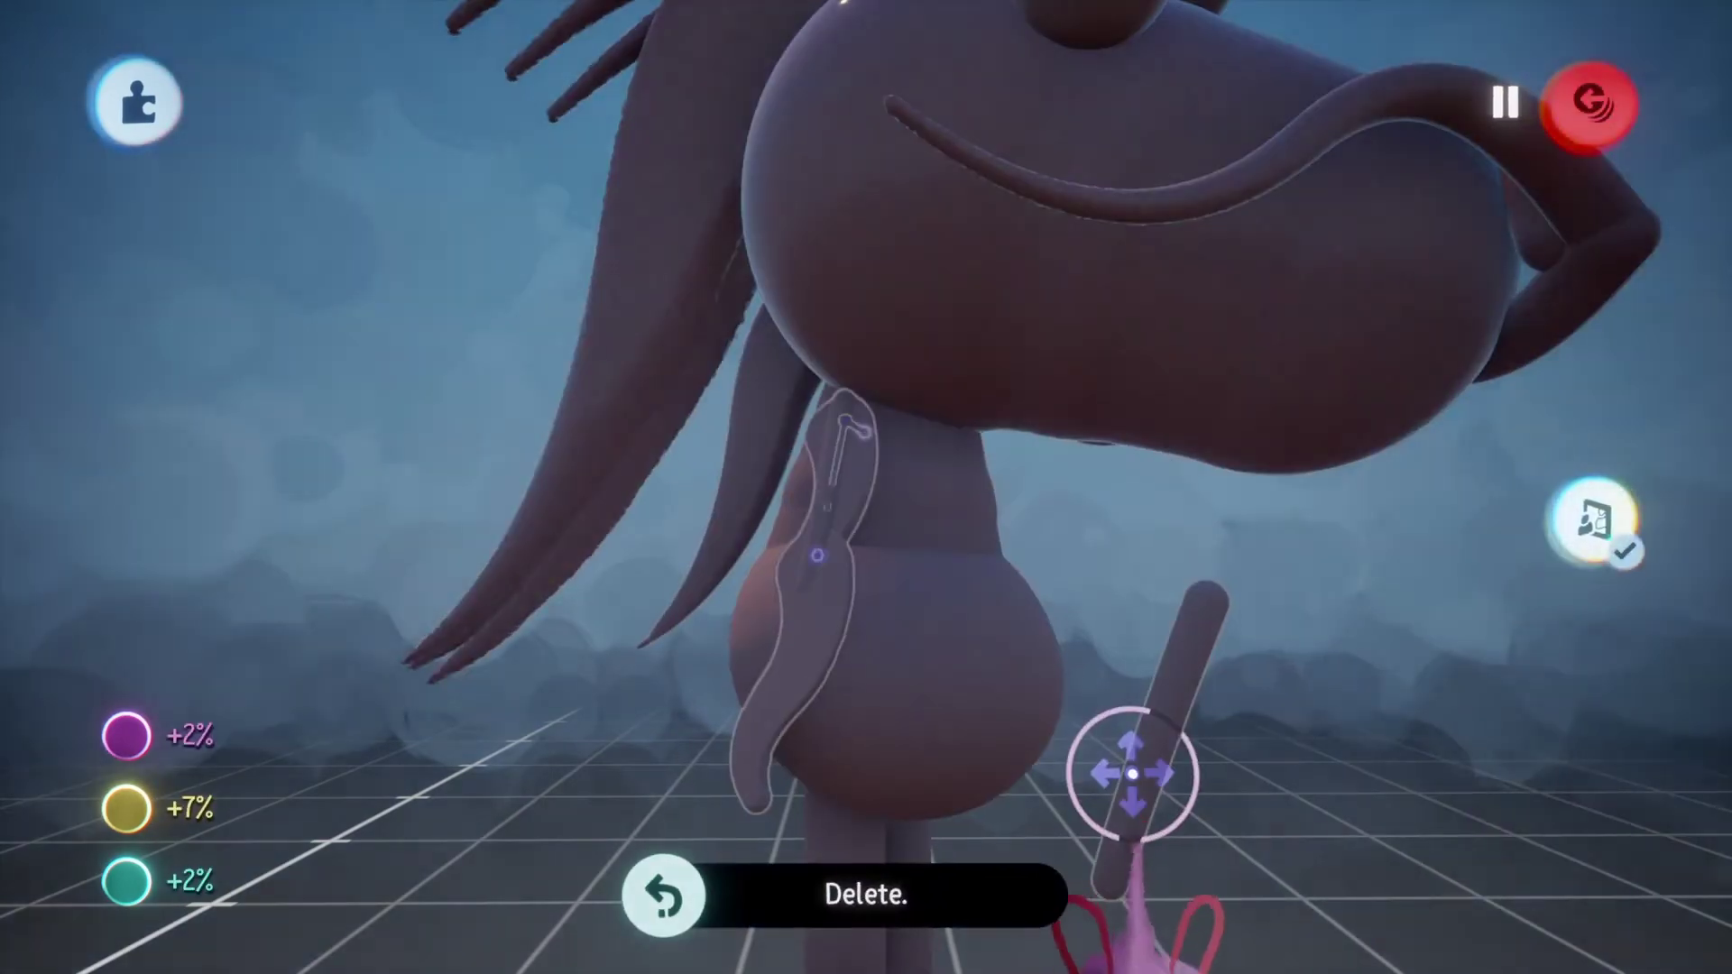
double_click(1132, 773)
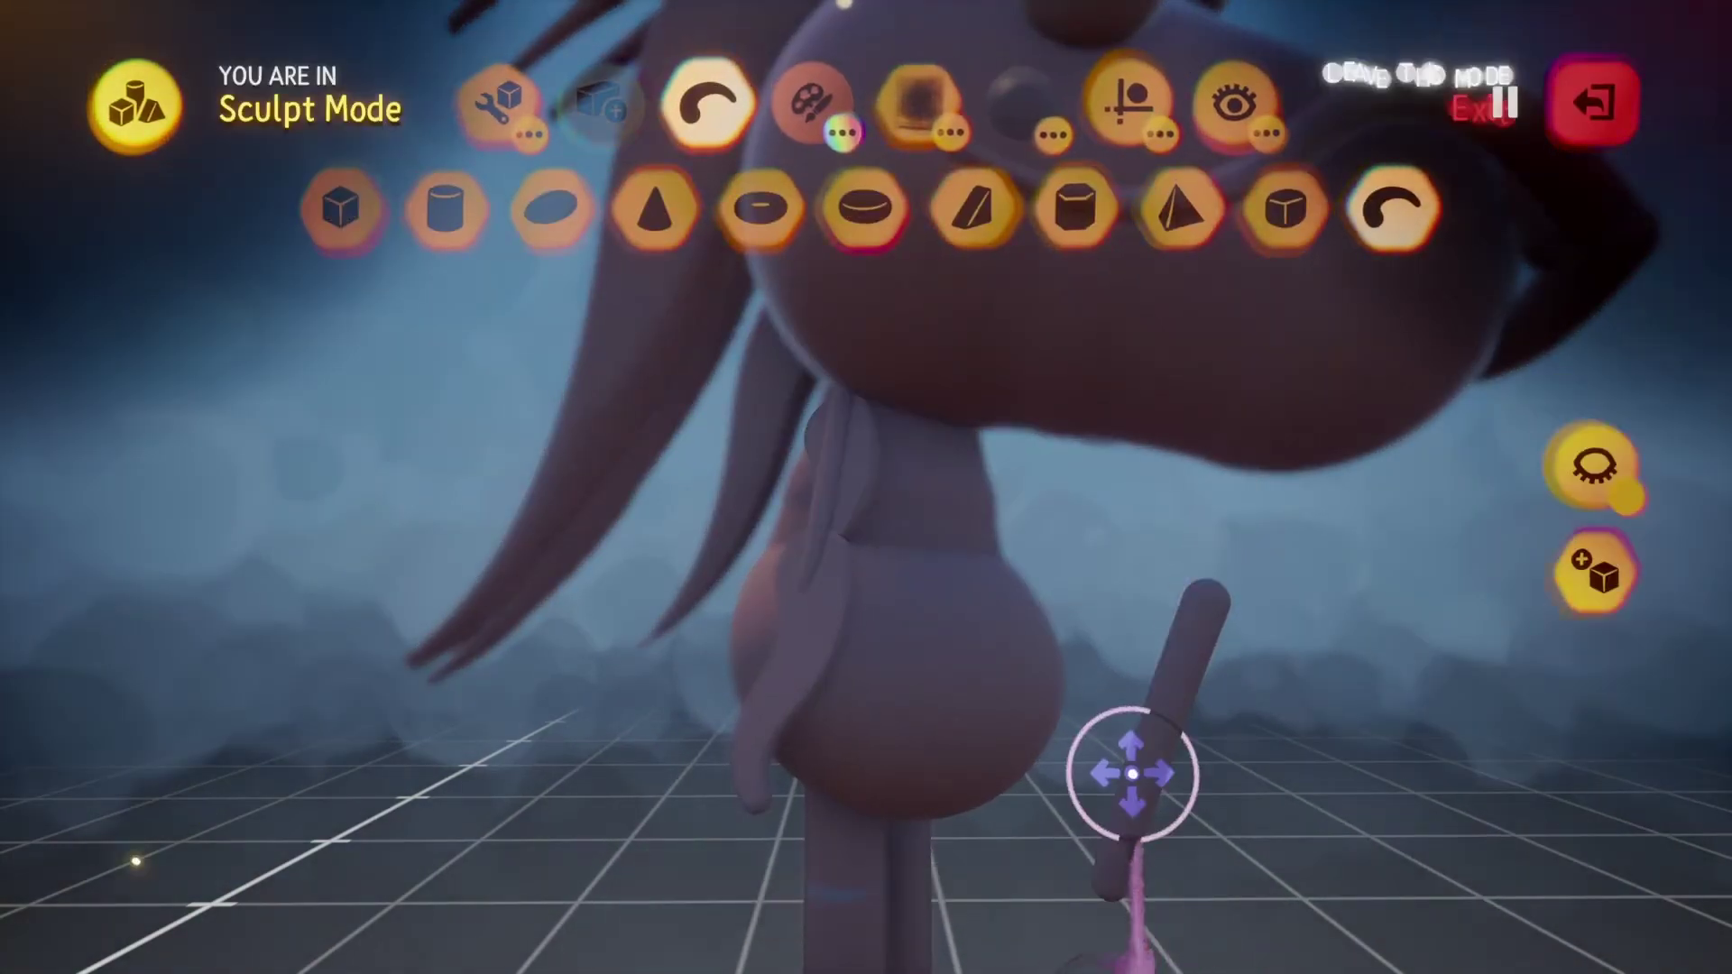
key(Escape)
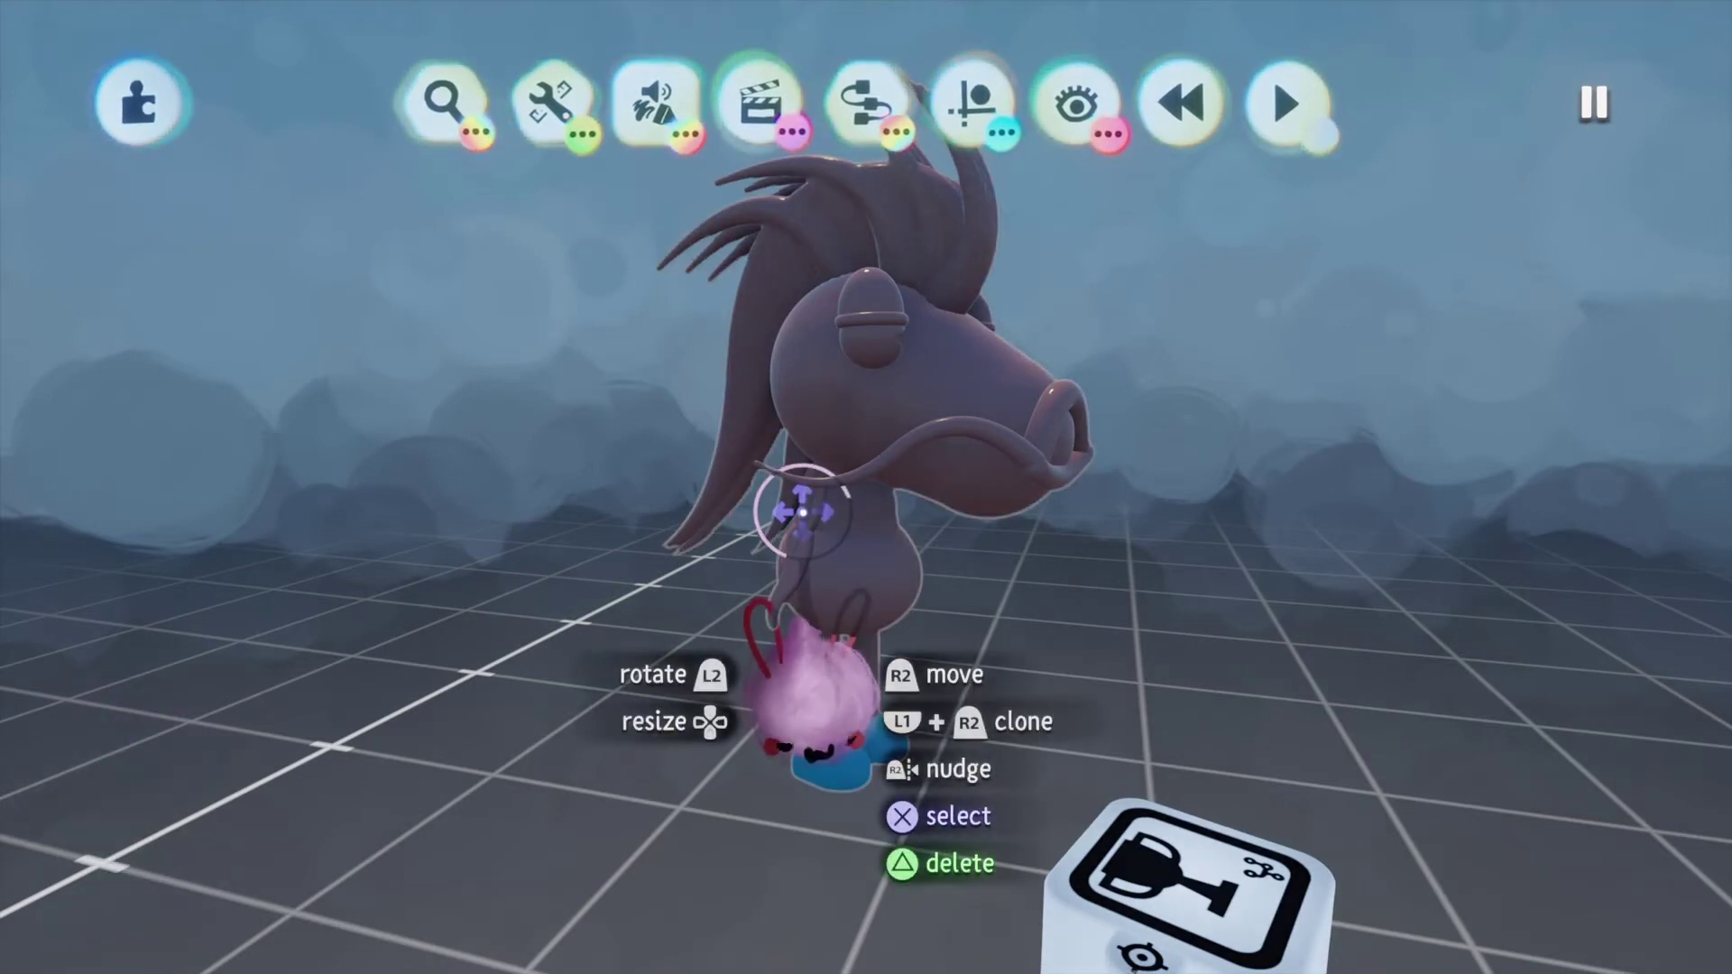
Raise the curved arm piece onto the side of the koi's body.
middle_drag(801, 512, 894, 522)
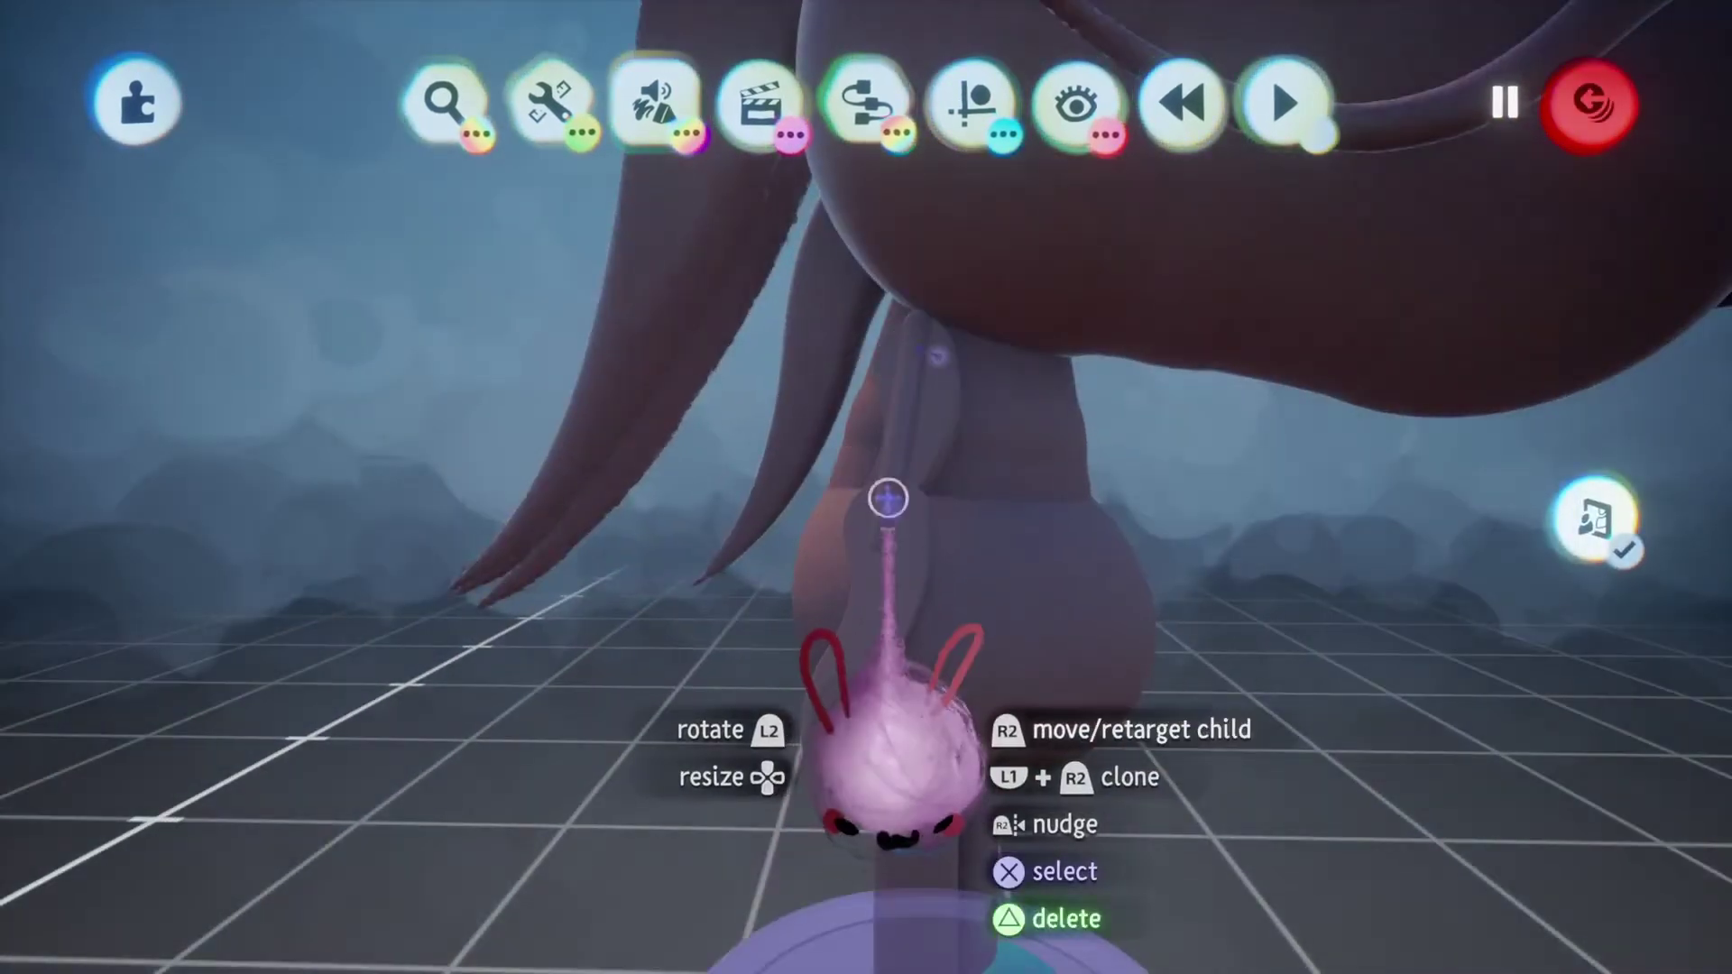
mouse_move(888, 496)
mouse_down()
mouse_move(888, 407)
mouse_move(877, 470)
mouse_up()
drag(887, 621, 910, 360)
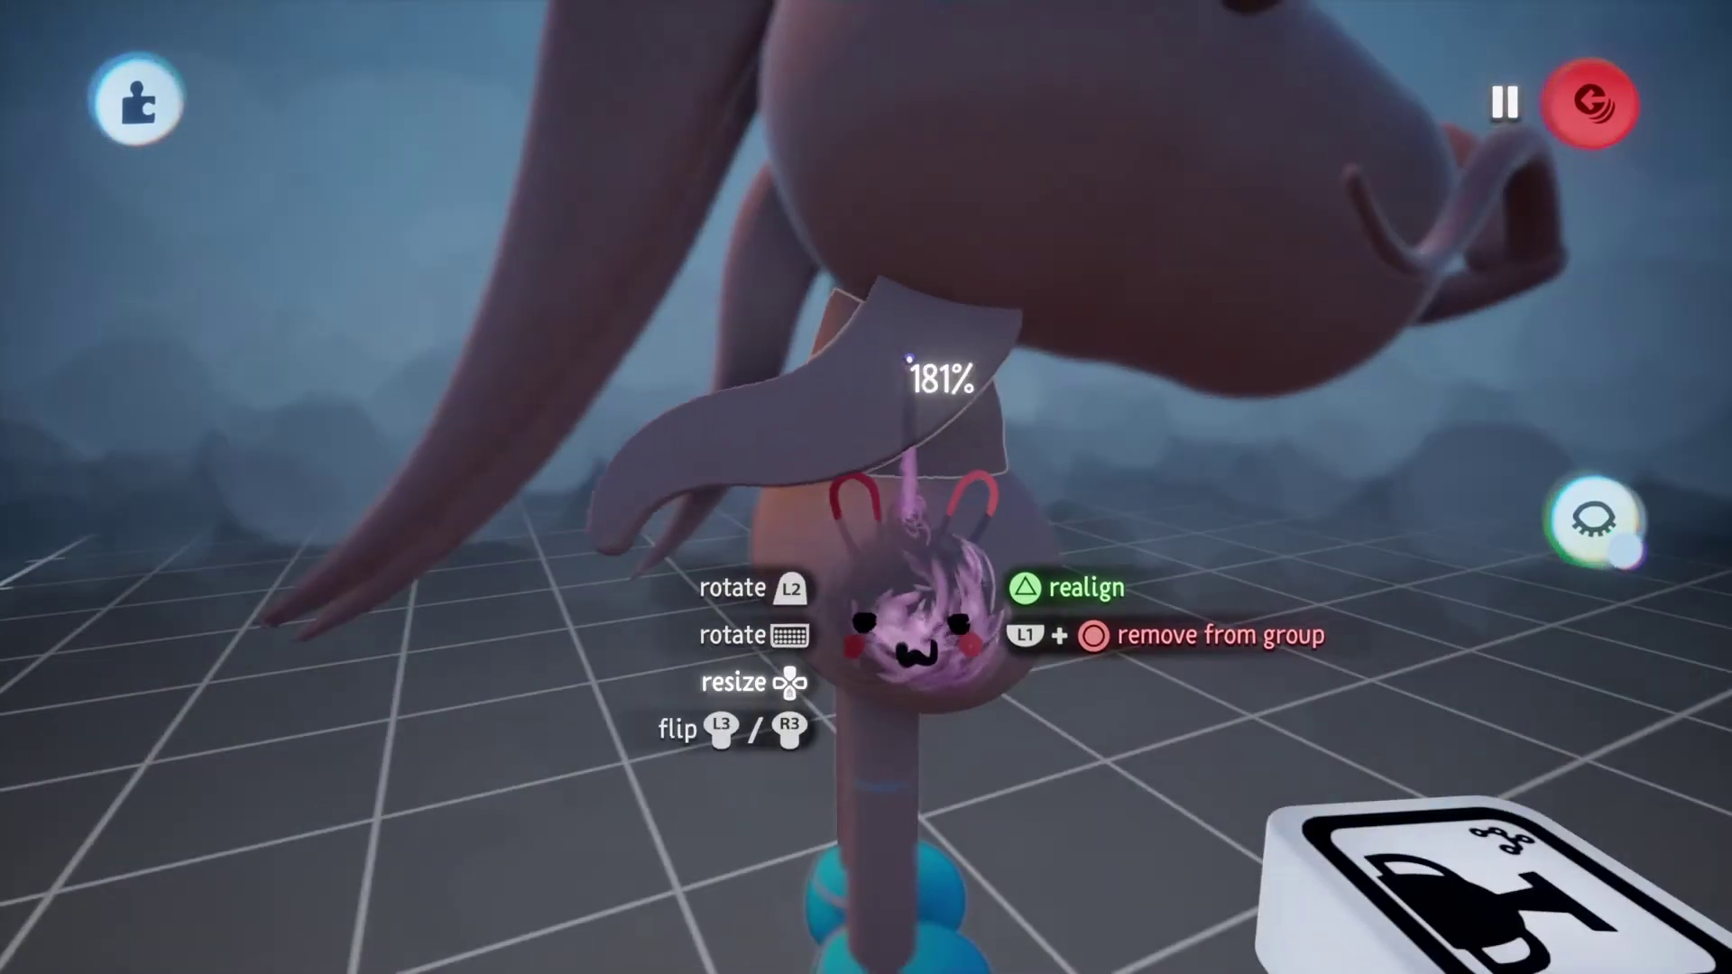
drag(859, 442, 857, 442)
middle_drag(858, 426, 861, 465)
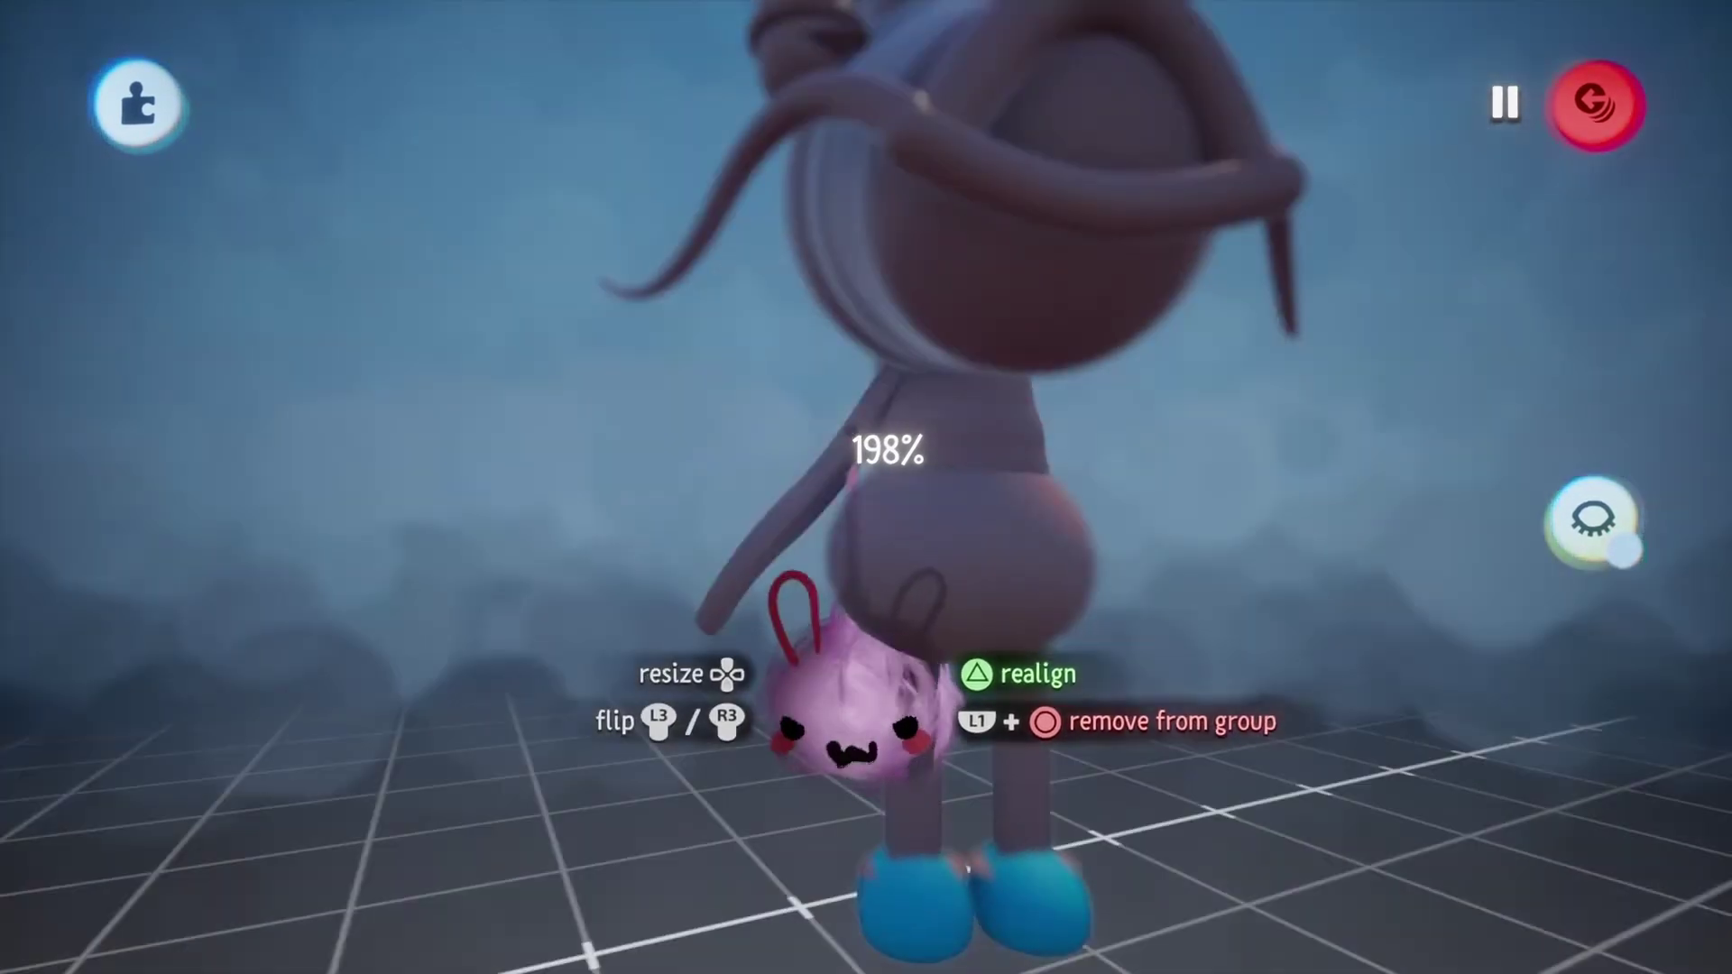
middle_drag(869, 431, 1028, 436)
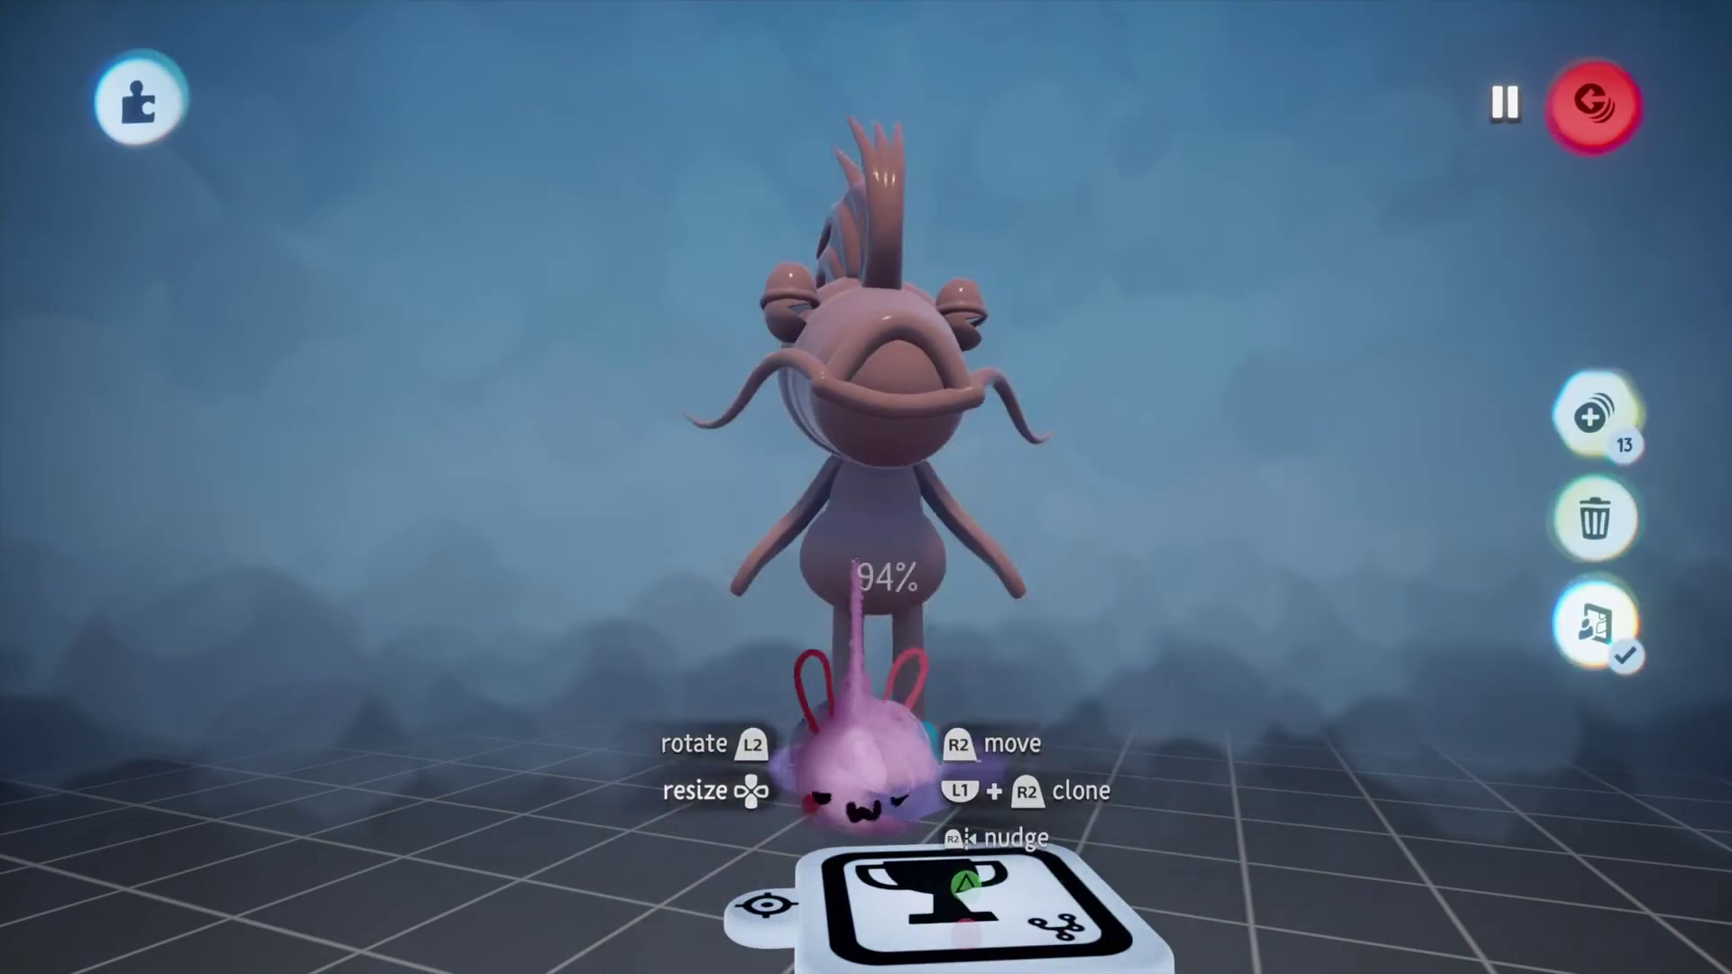
Move the whole grouped puppet and drop it in its new spot.
mouse_move(862, 767)
mouse_down()
mouse_move(749, 907)
mouse_move(775, 893)
mouse_move(650, 911)
mouse_up()
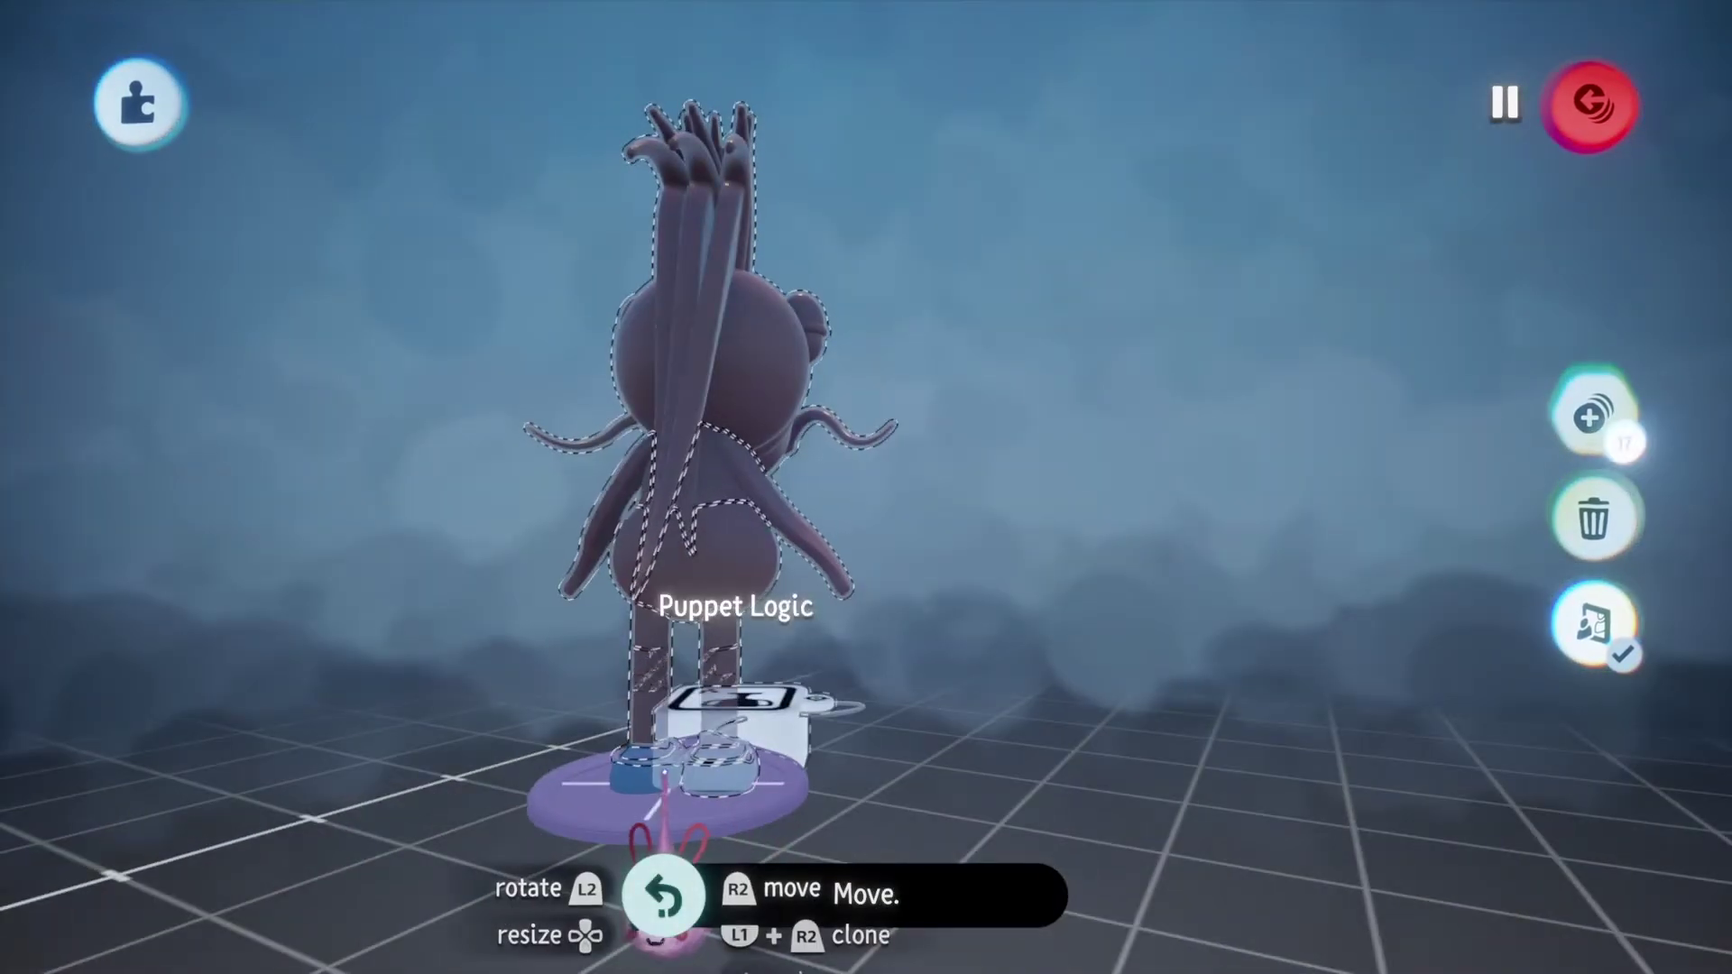
drag(955, 758, 1082, 726)
click(1082, 726)
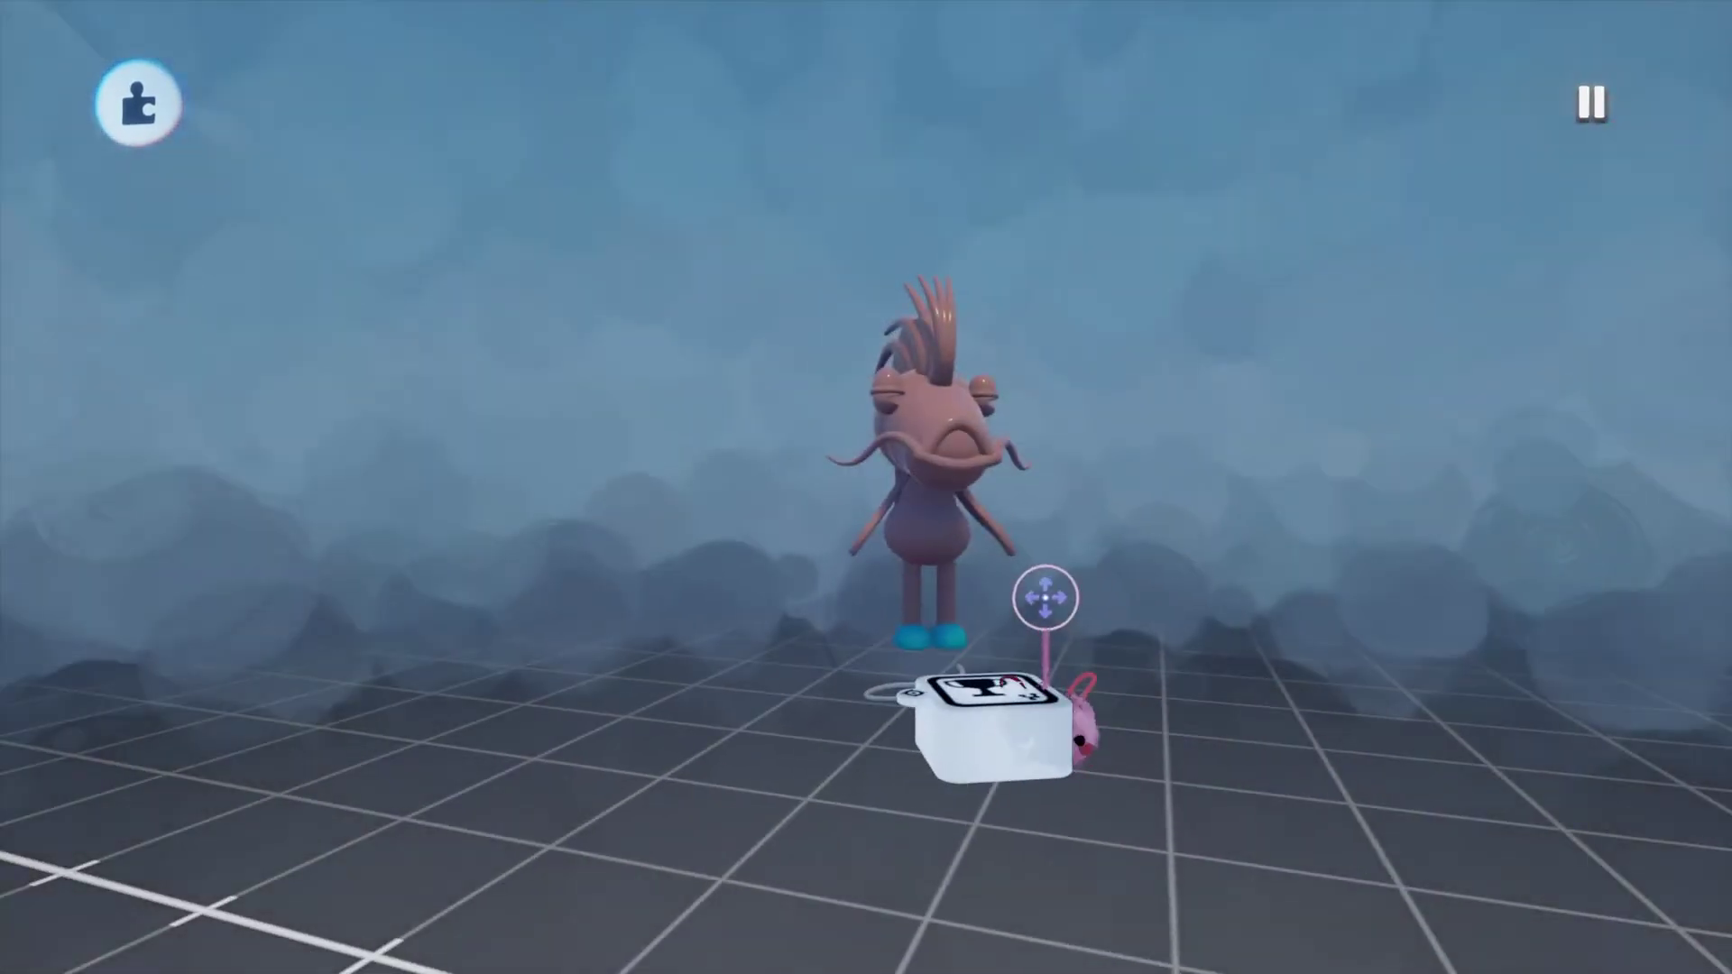
Set the logic block down in front of the character, then open the leg sculpt.
mouse_move(957, 578)
mouse_down()
mouse_move(967, 539)
mouse_move(998, 541)
mouse_move(959, 571)
mouse_move(978, 719)
mouse_move(1052, 456)
mouse_move(1068, 457)
mouse_up()
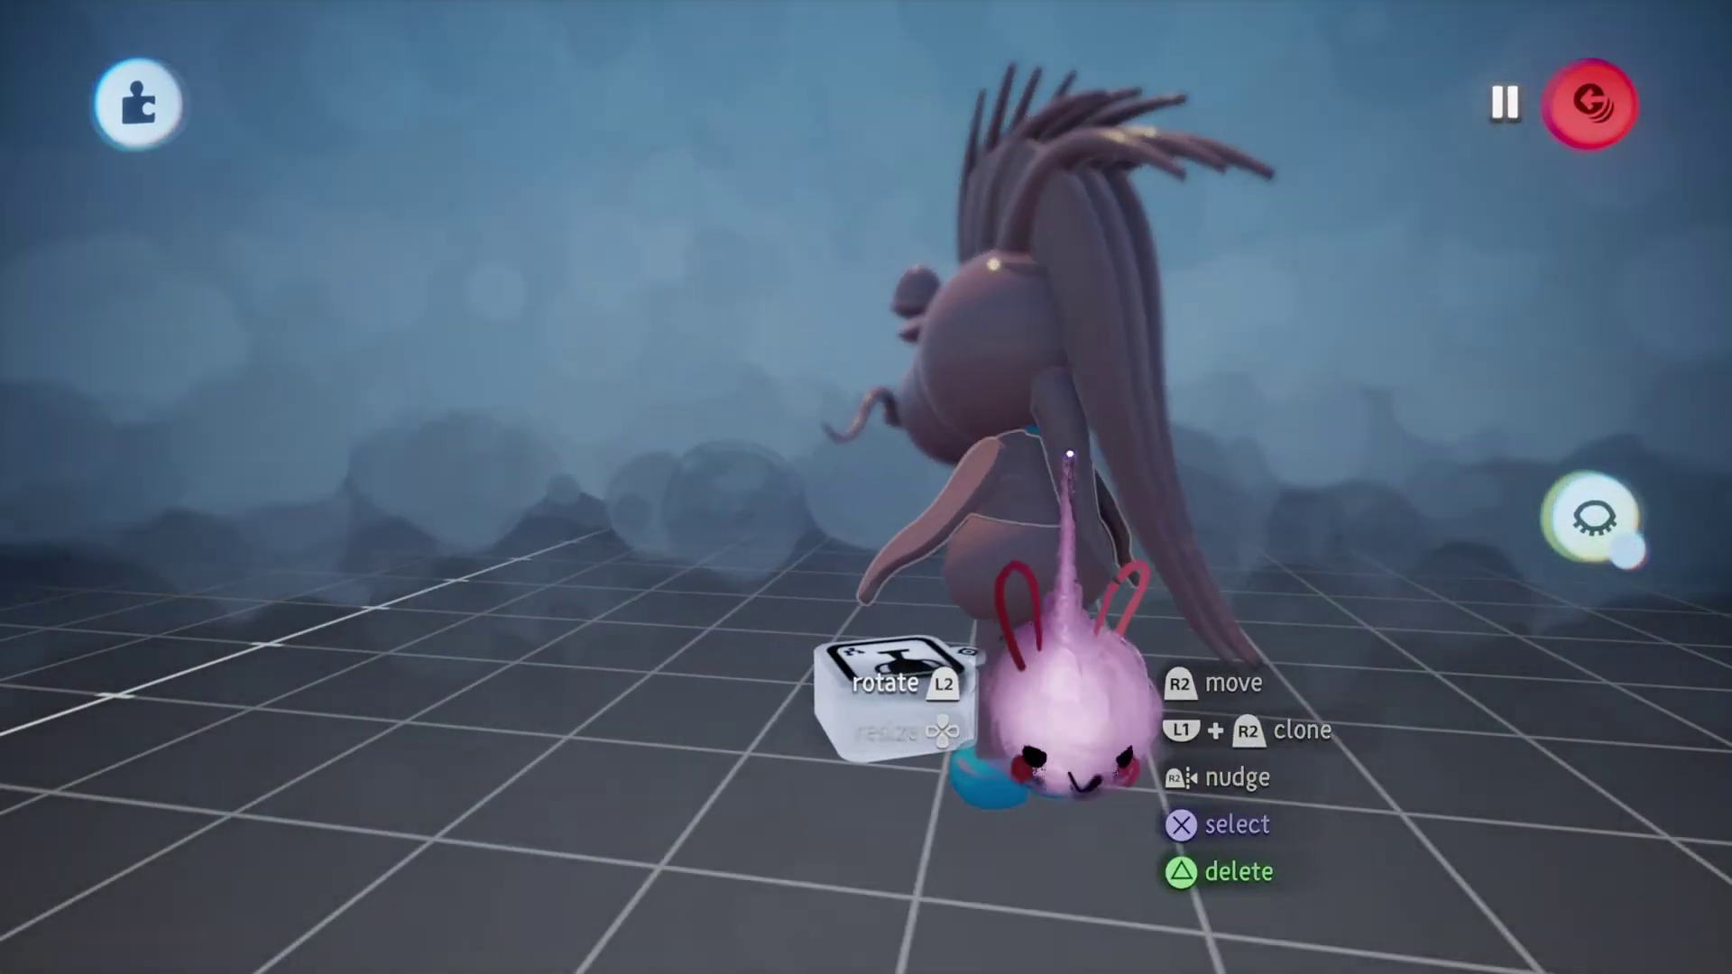
drag(1043, 520, 1071, 344)
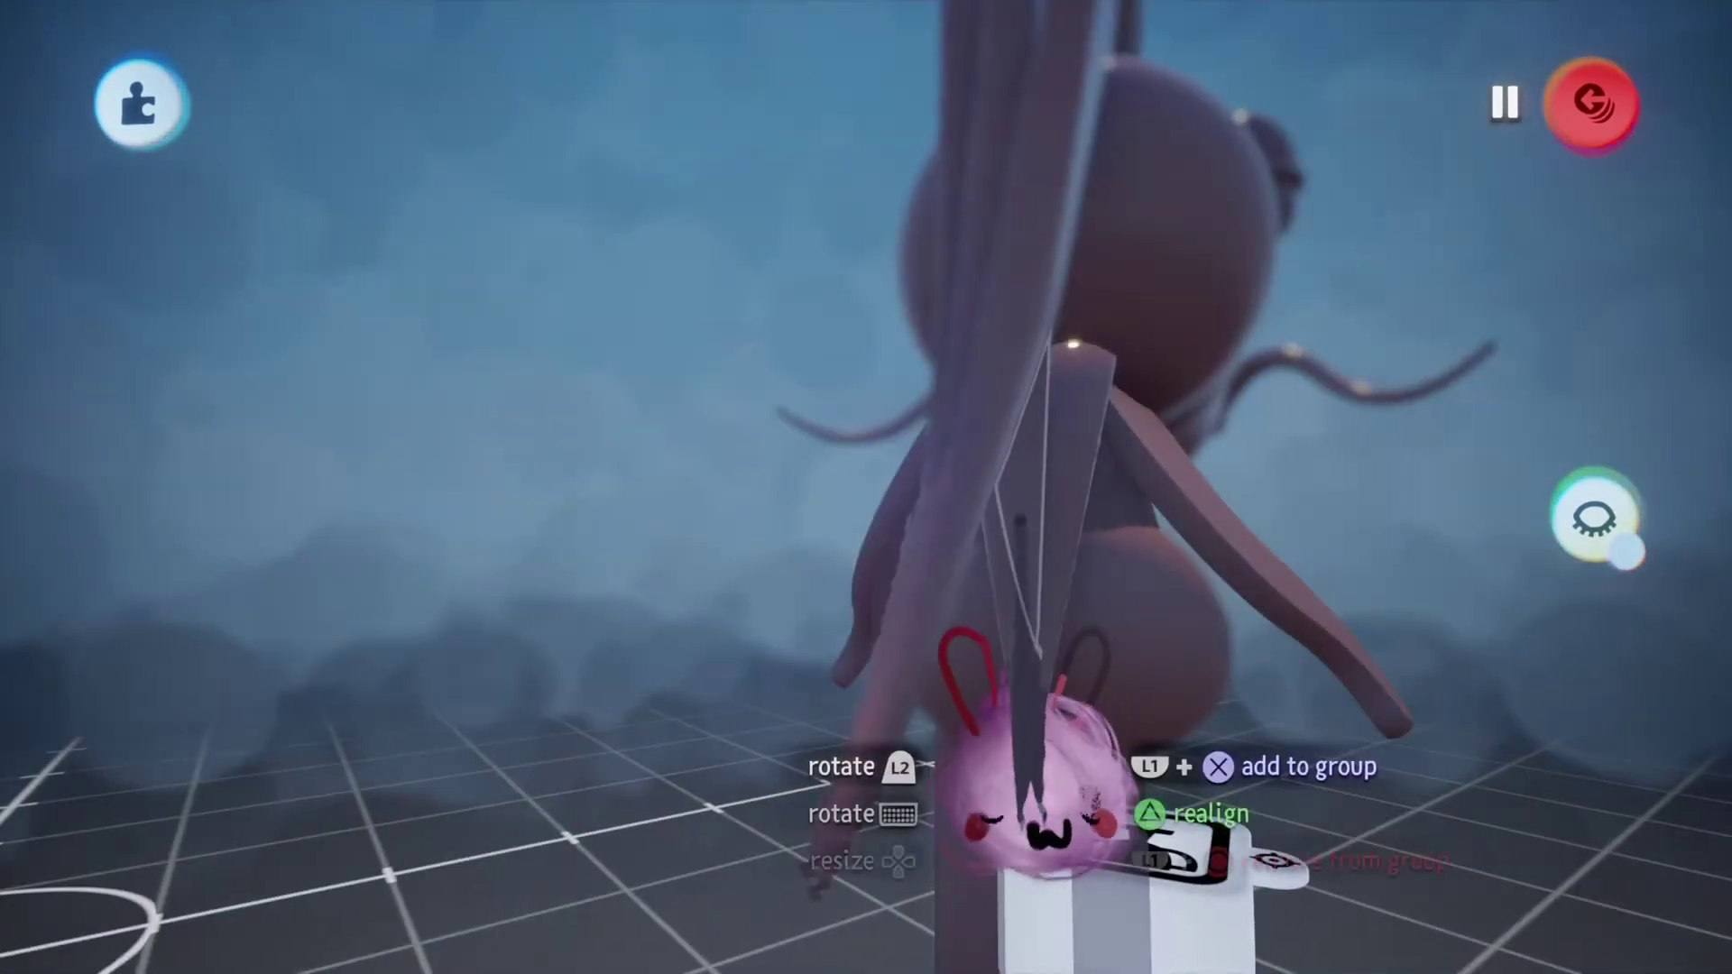
drag(1037, 794, 1025, 483)
middle_drag(1025, 495, 1005, 688)
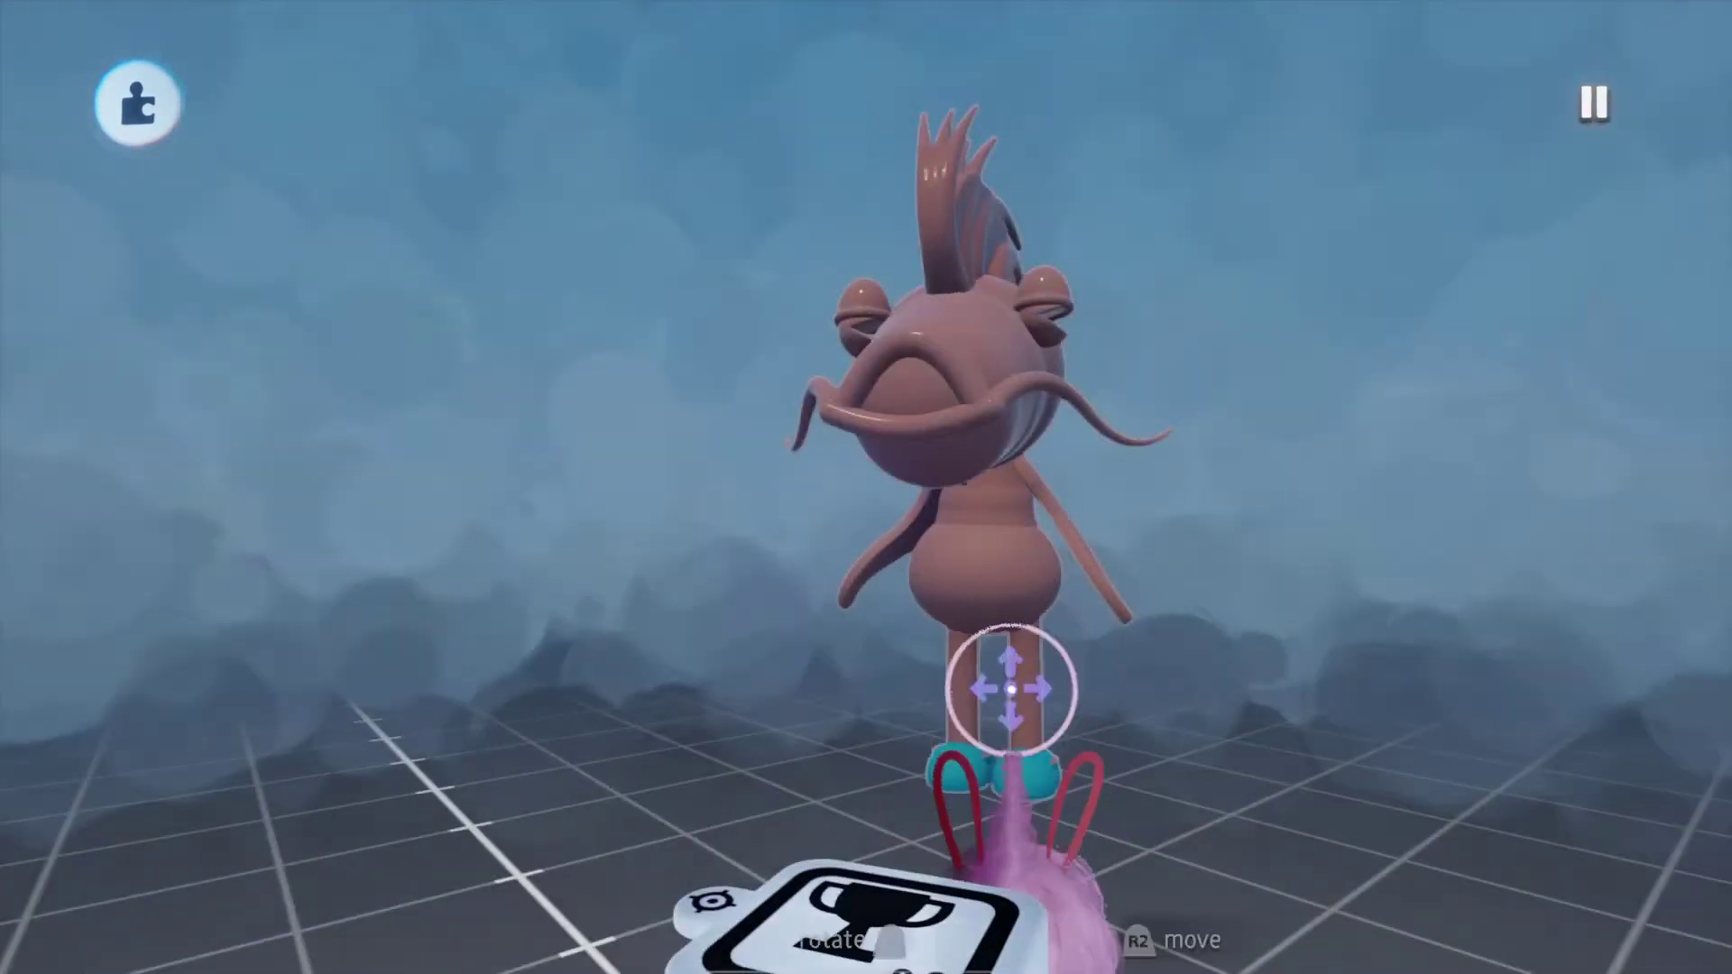
scroll(1022, 717, up, 3)
double_click(1022, 717)
Stamp a cylinder shape beside the koi's legs.
click(445, 207)
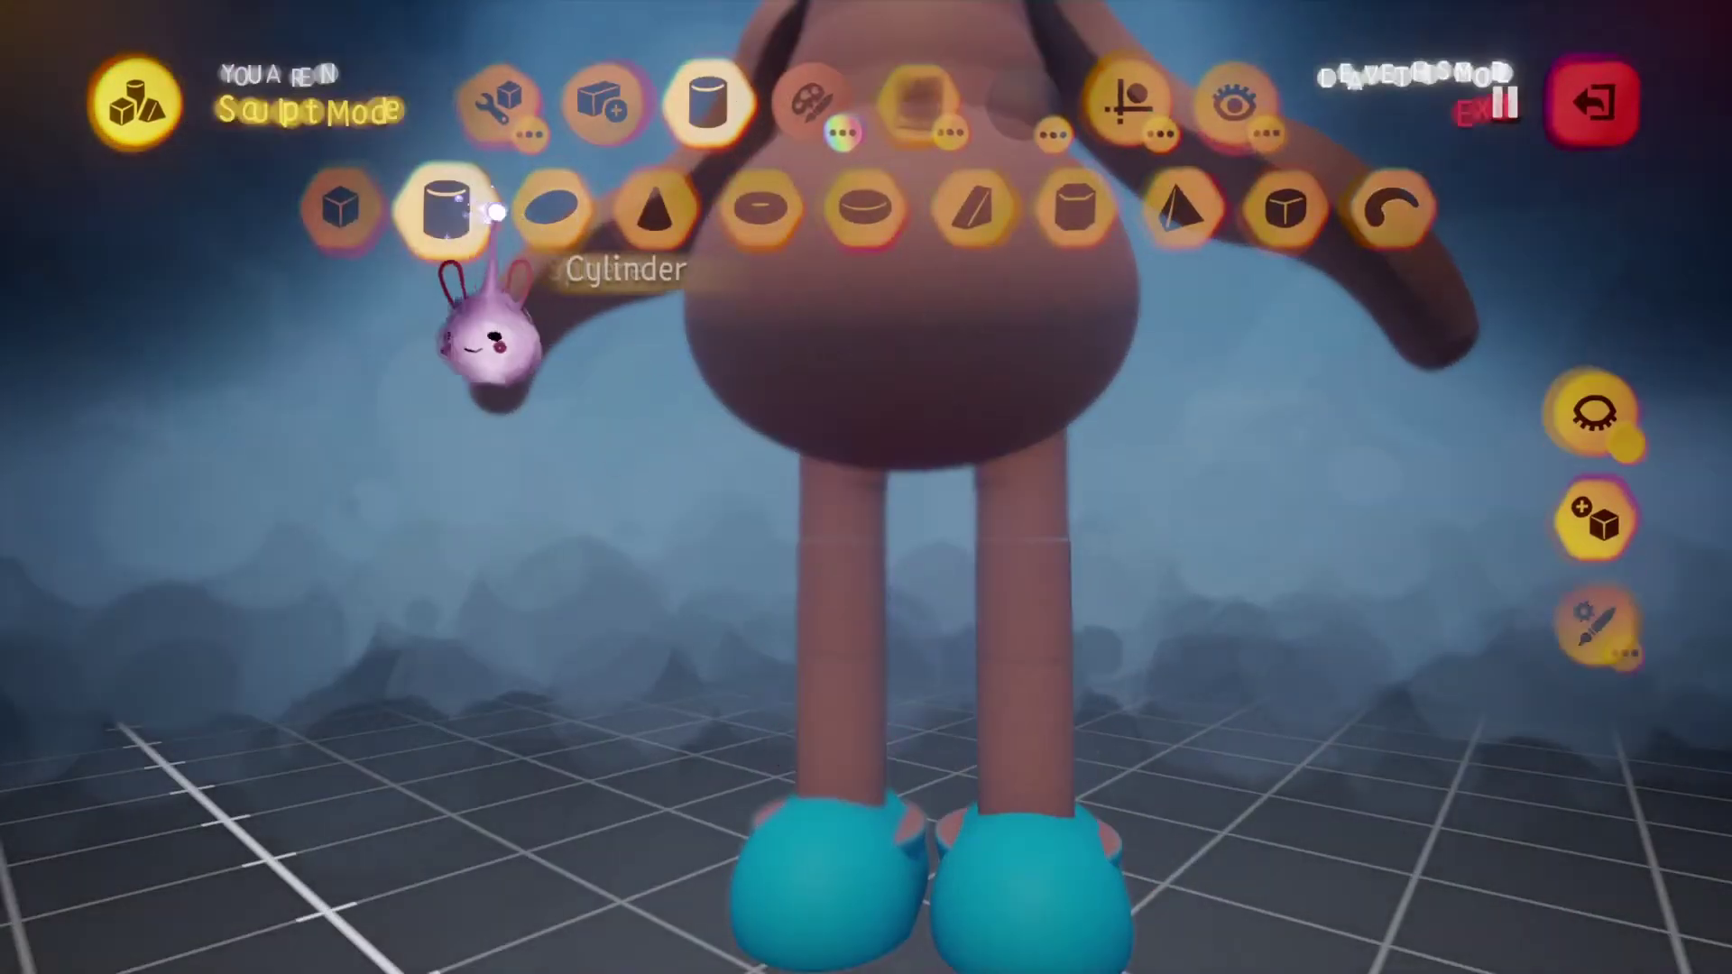
click(1226, 730)
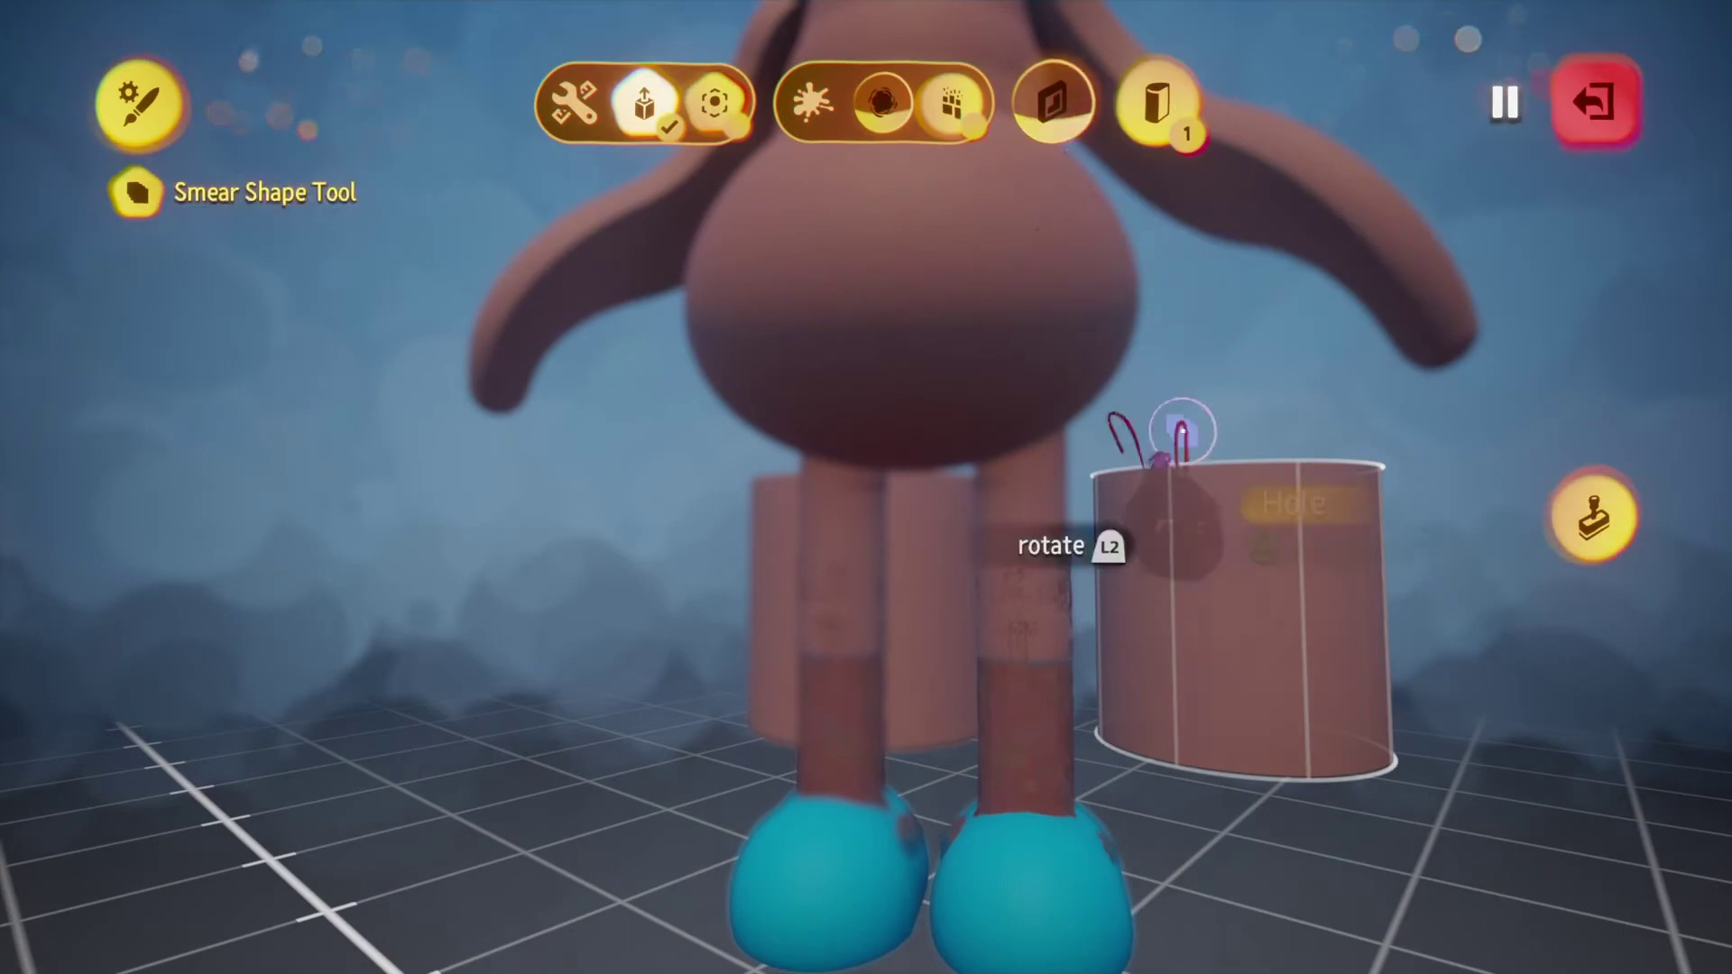
key(Escape)
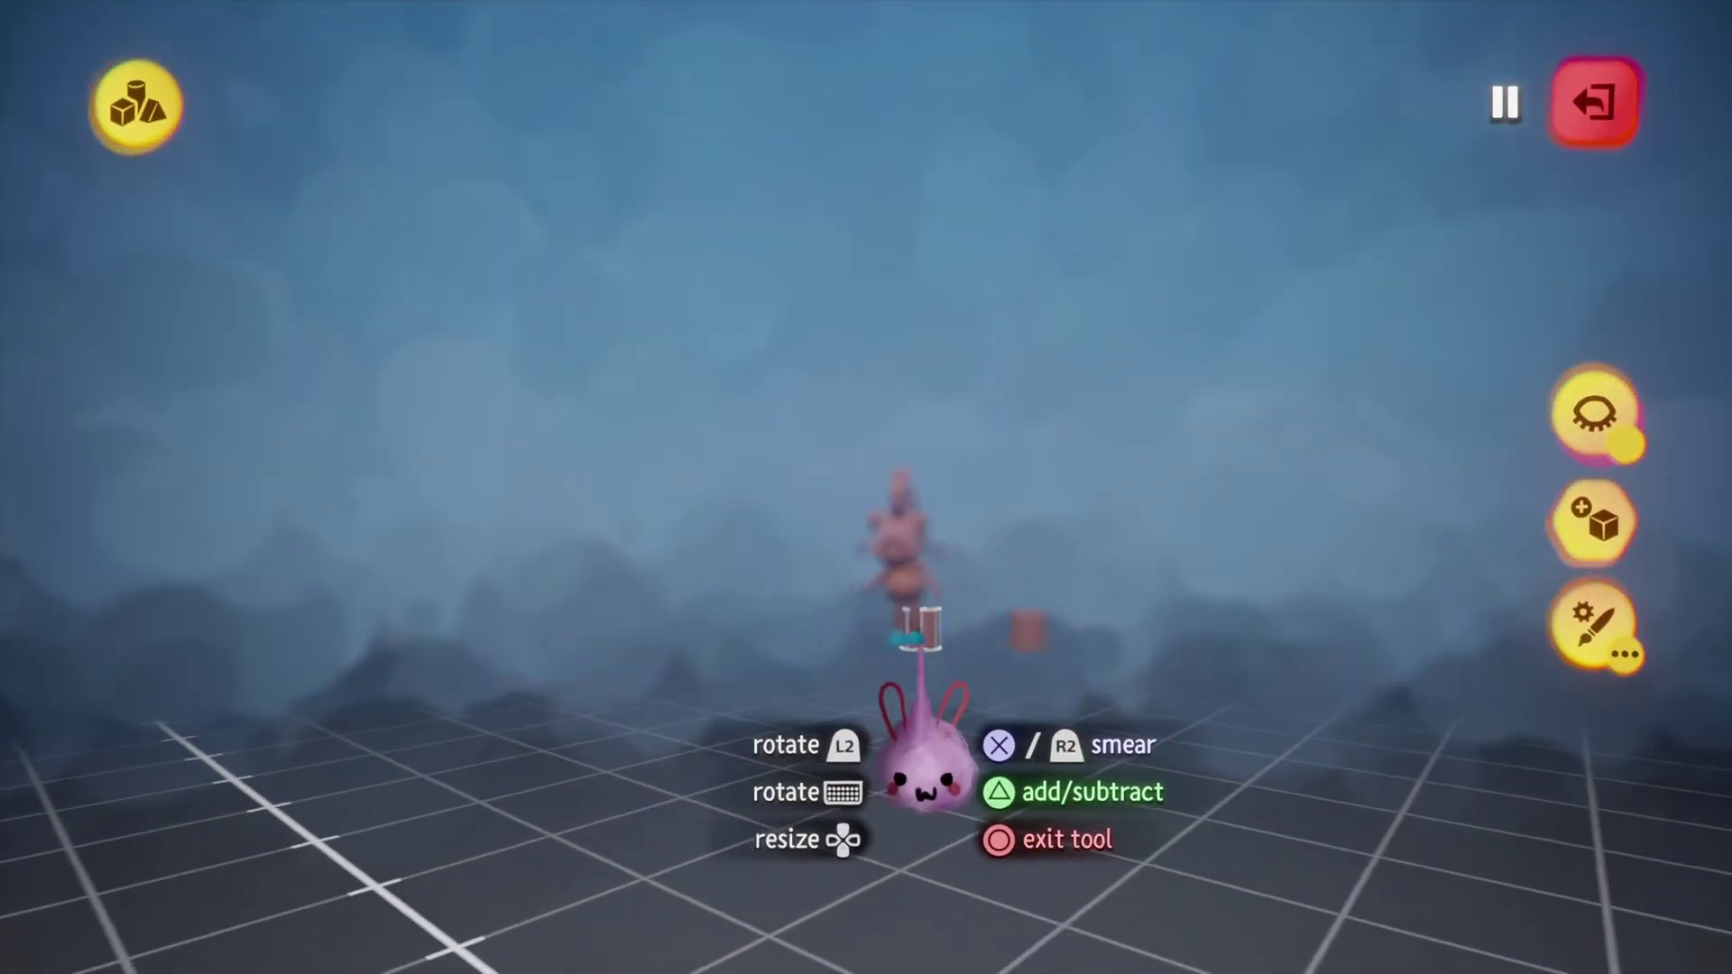
Inspect both legs and the blue feet around the cylinder stamp, then exit sculpting.
scroll(920, 648, up, 5)
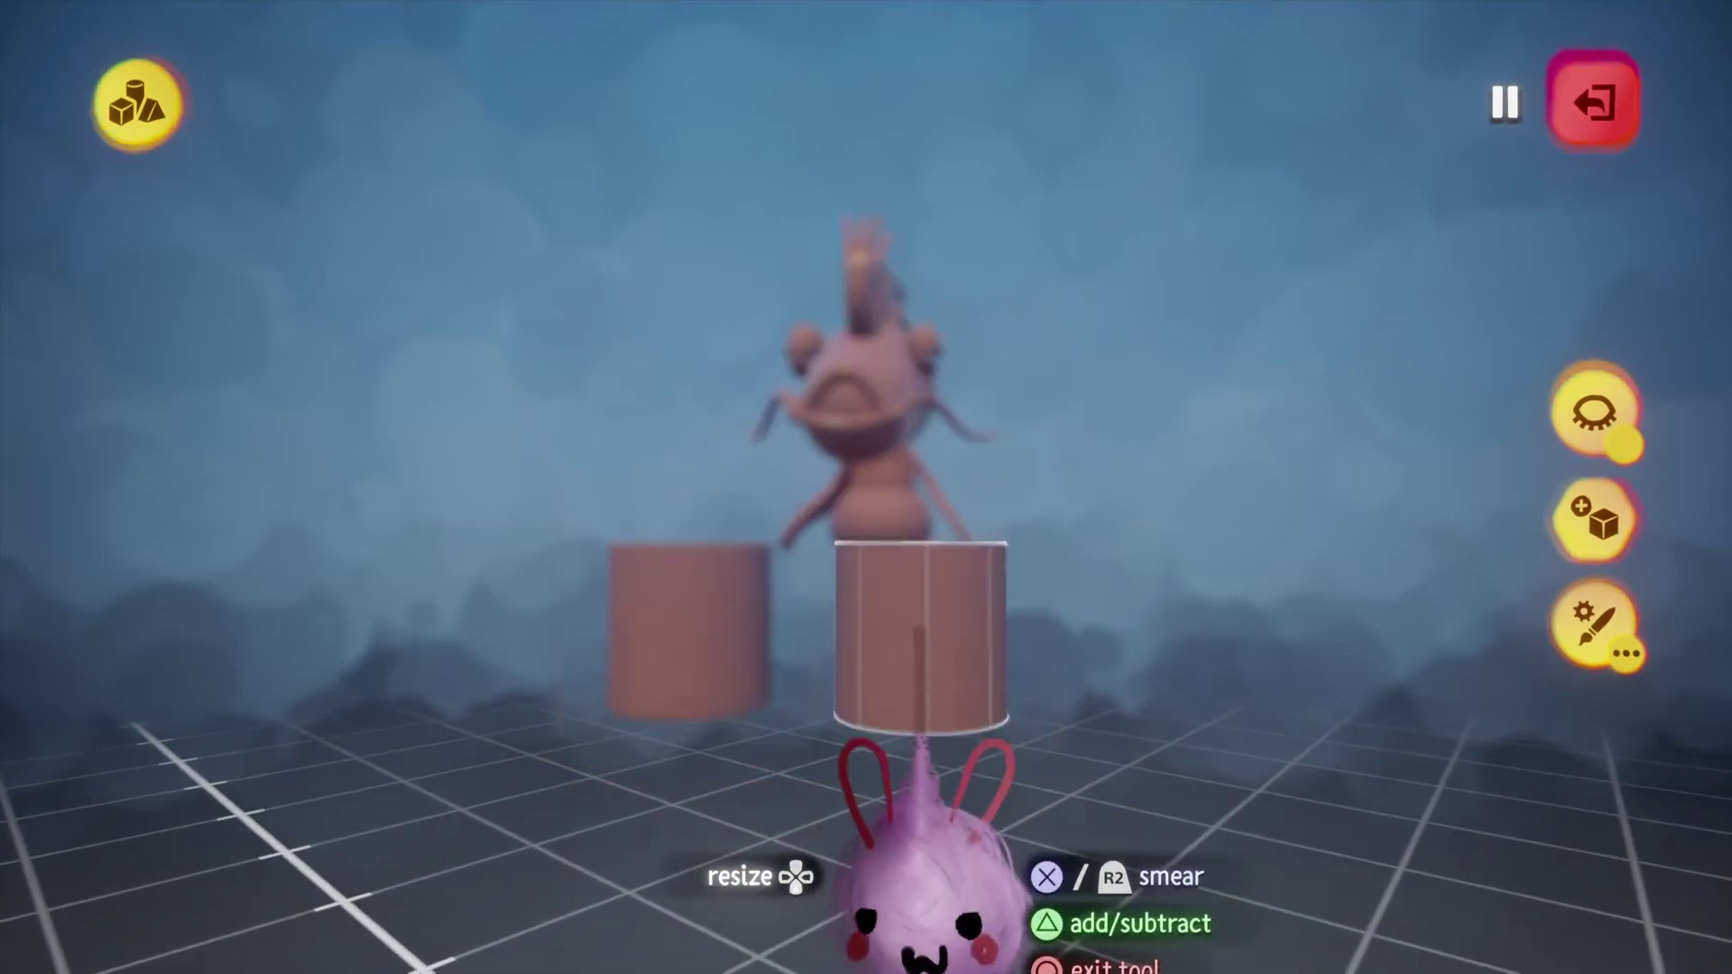
scroll(920, 672, up, 5)
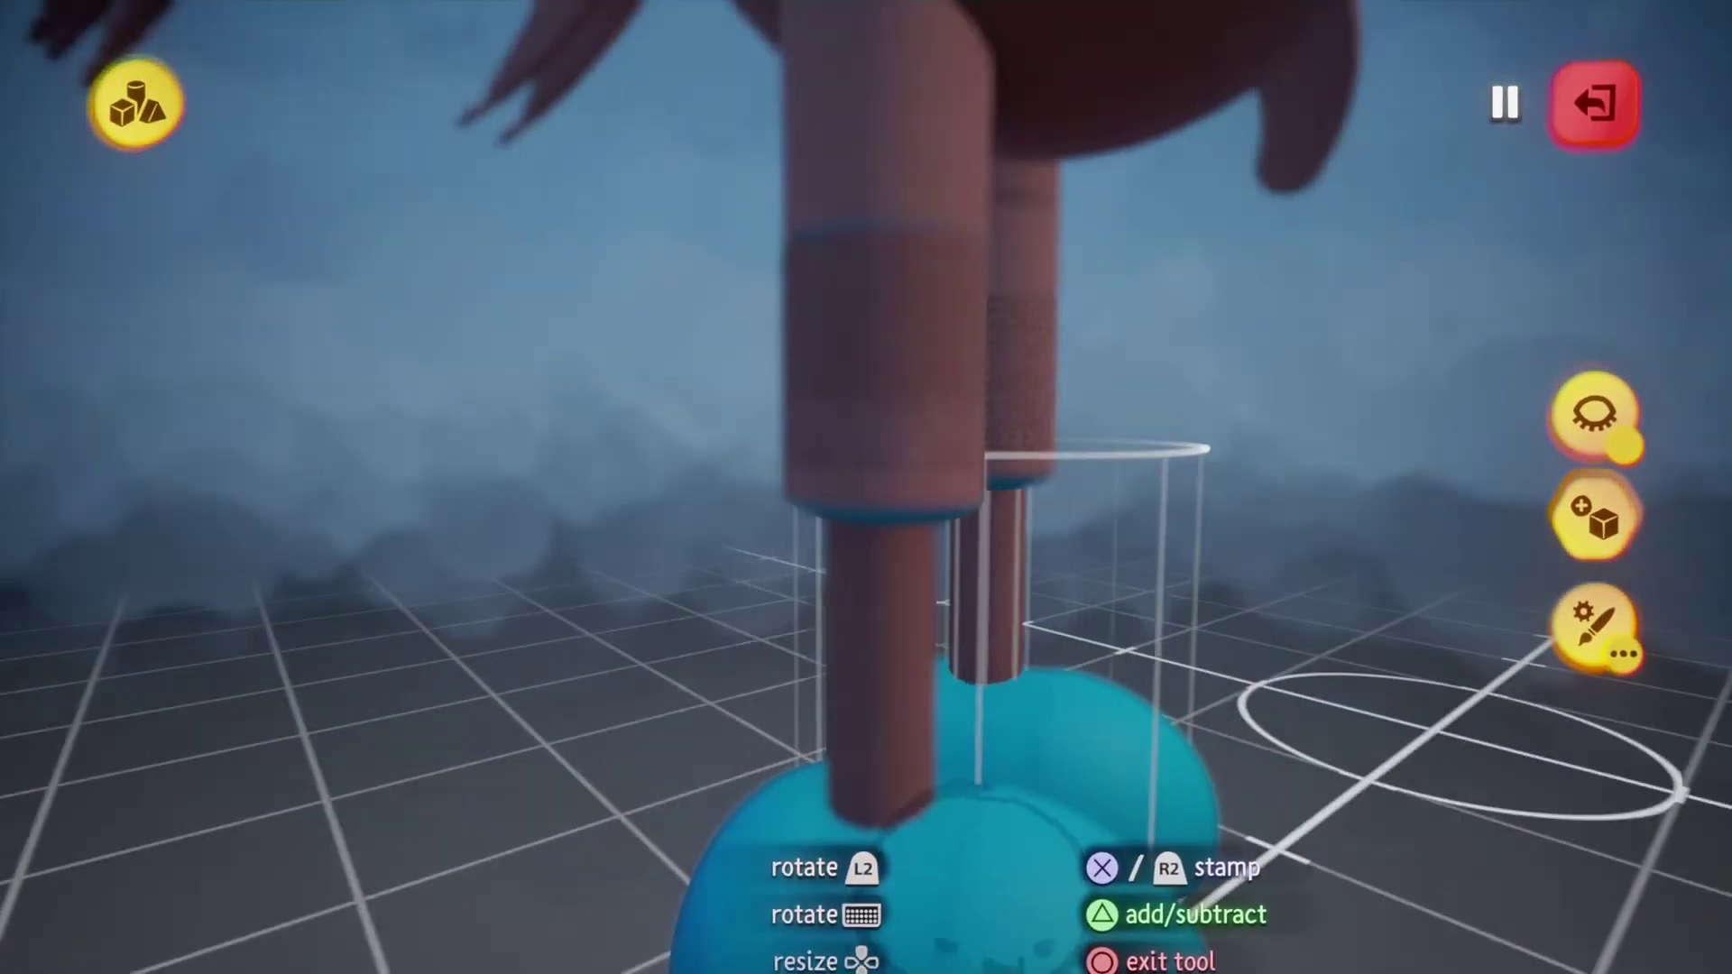
right_drag(983, 902, 984, 920)
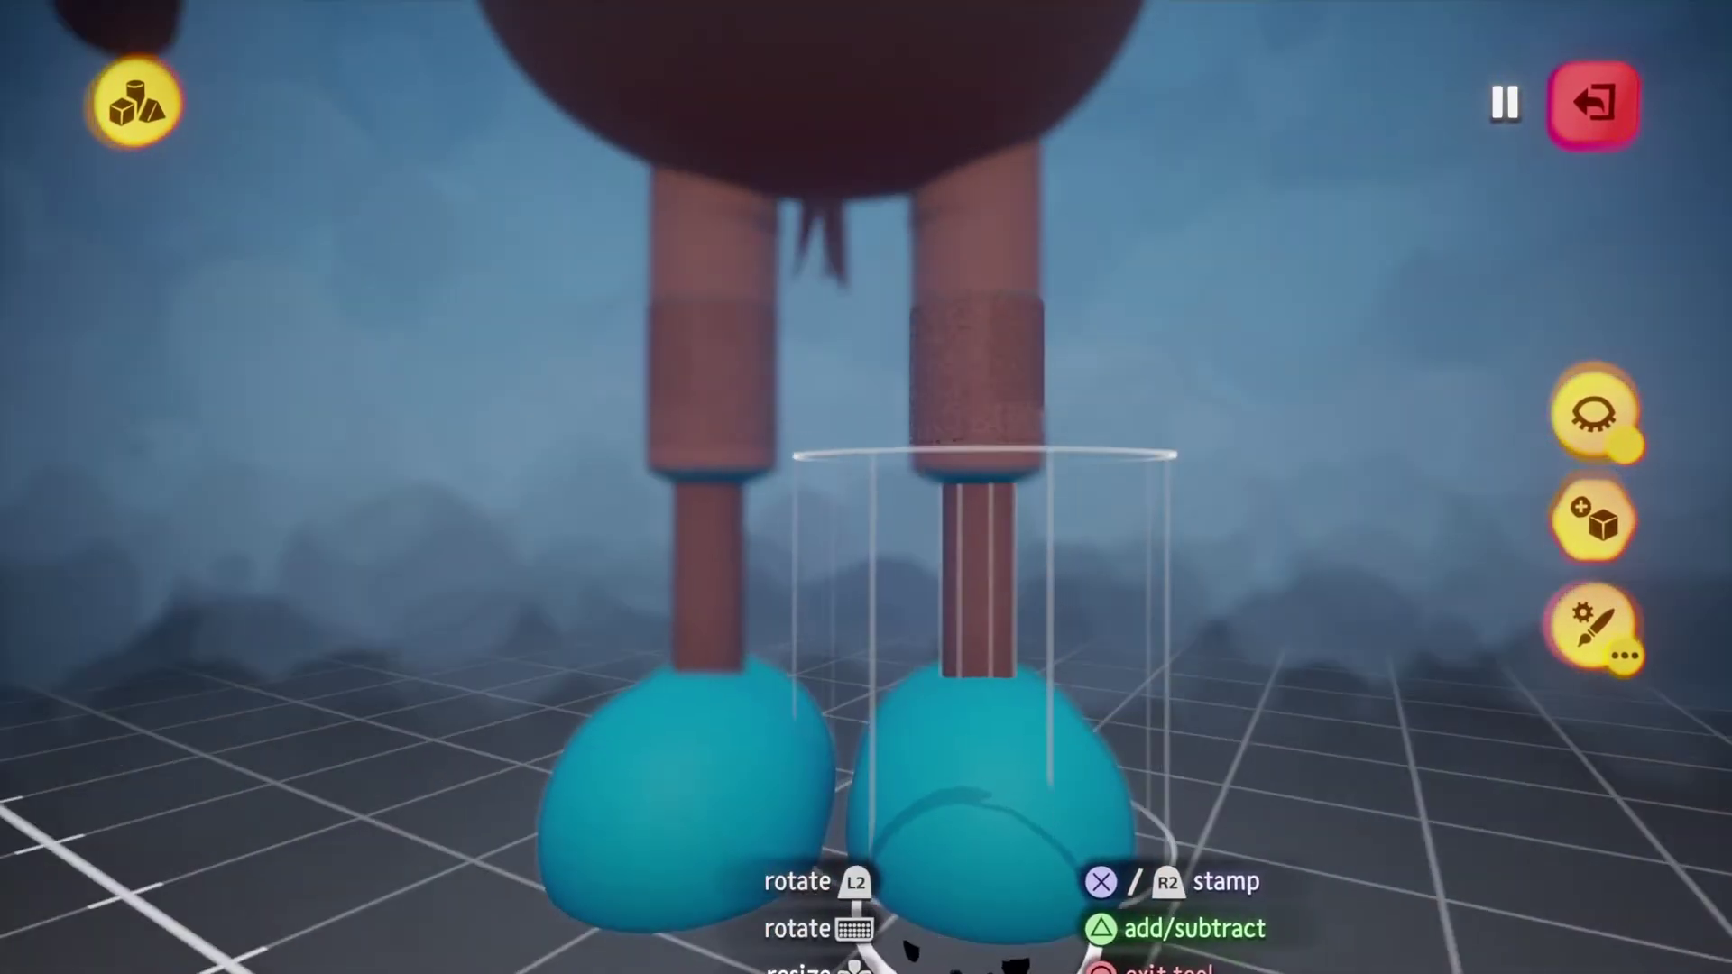
key(Escape)
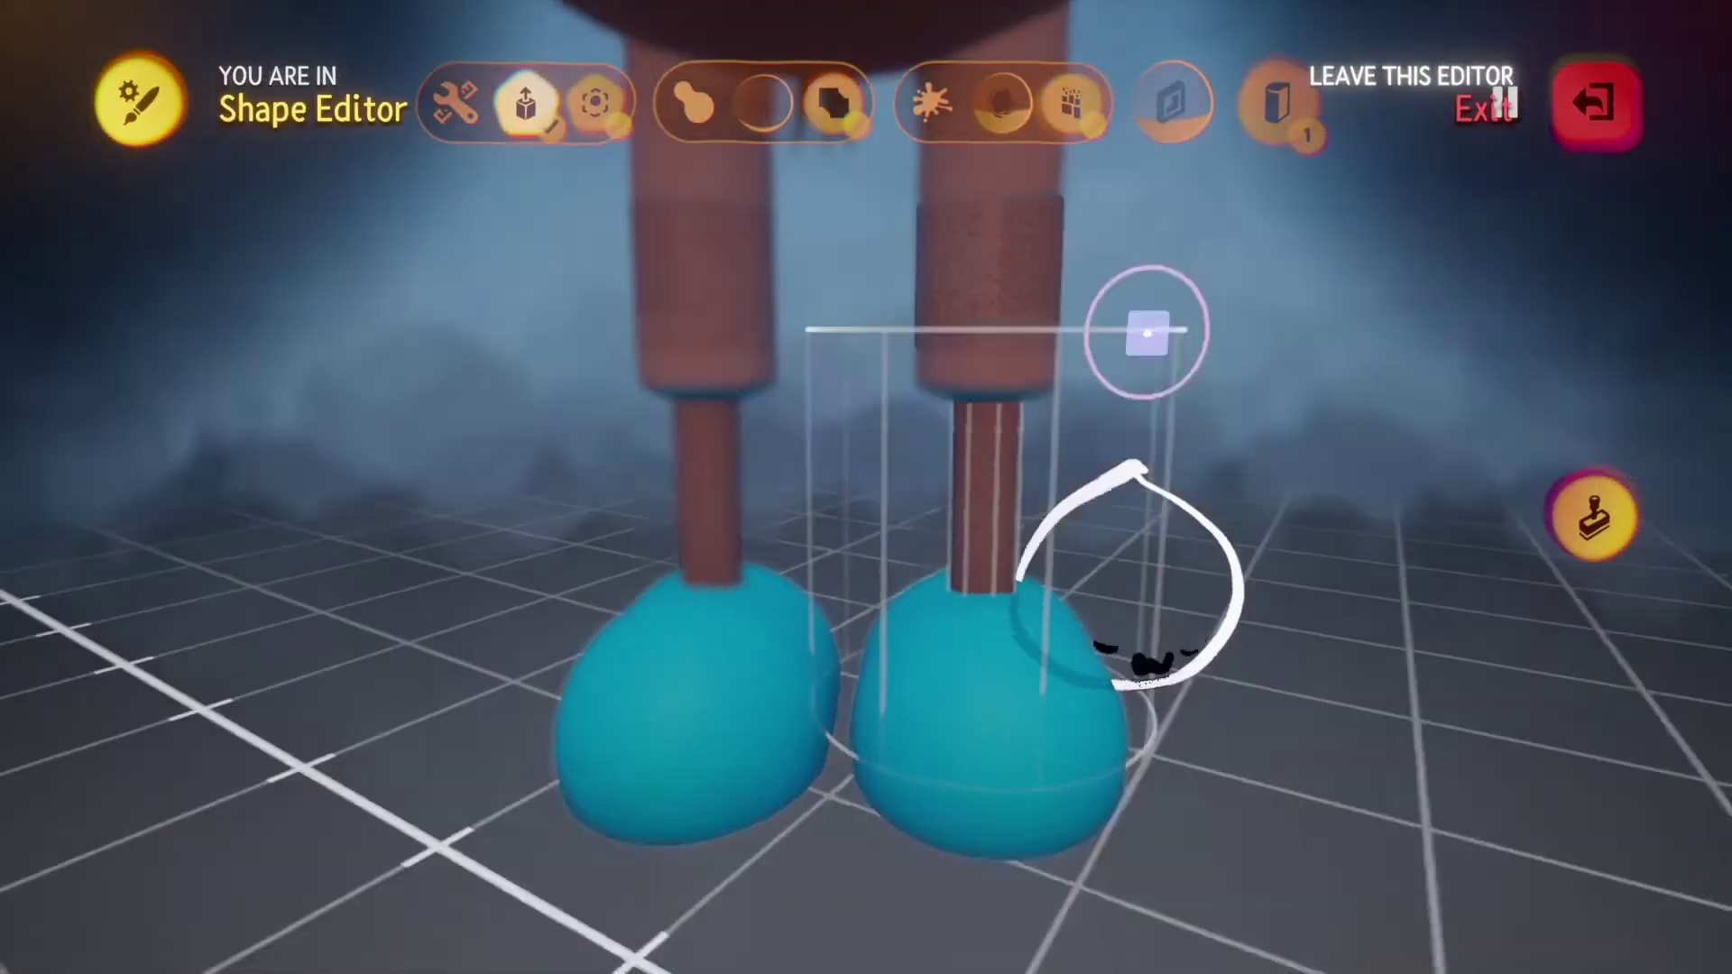
key(Escape)
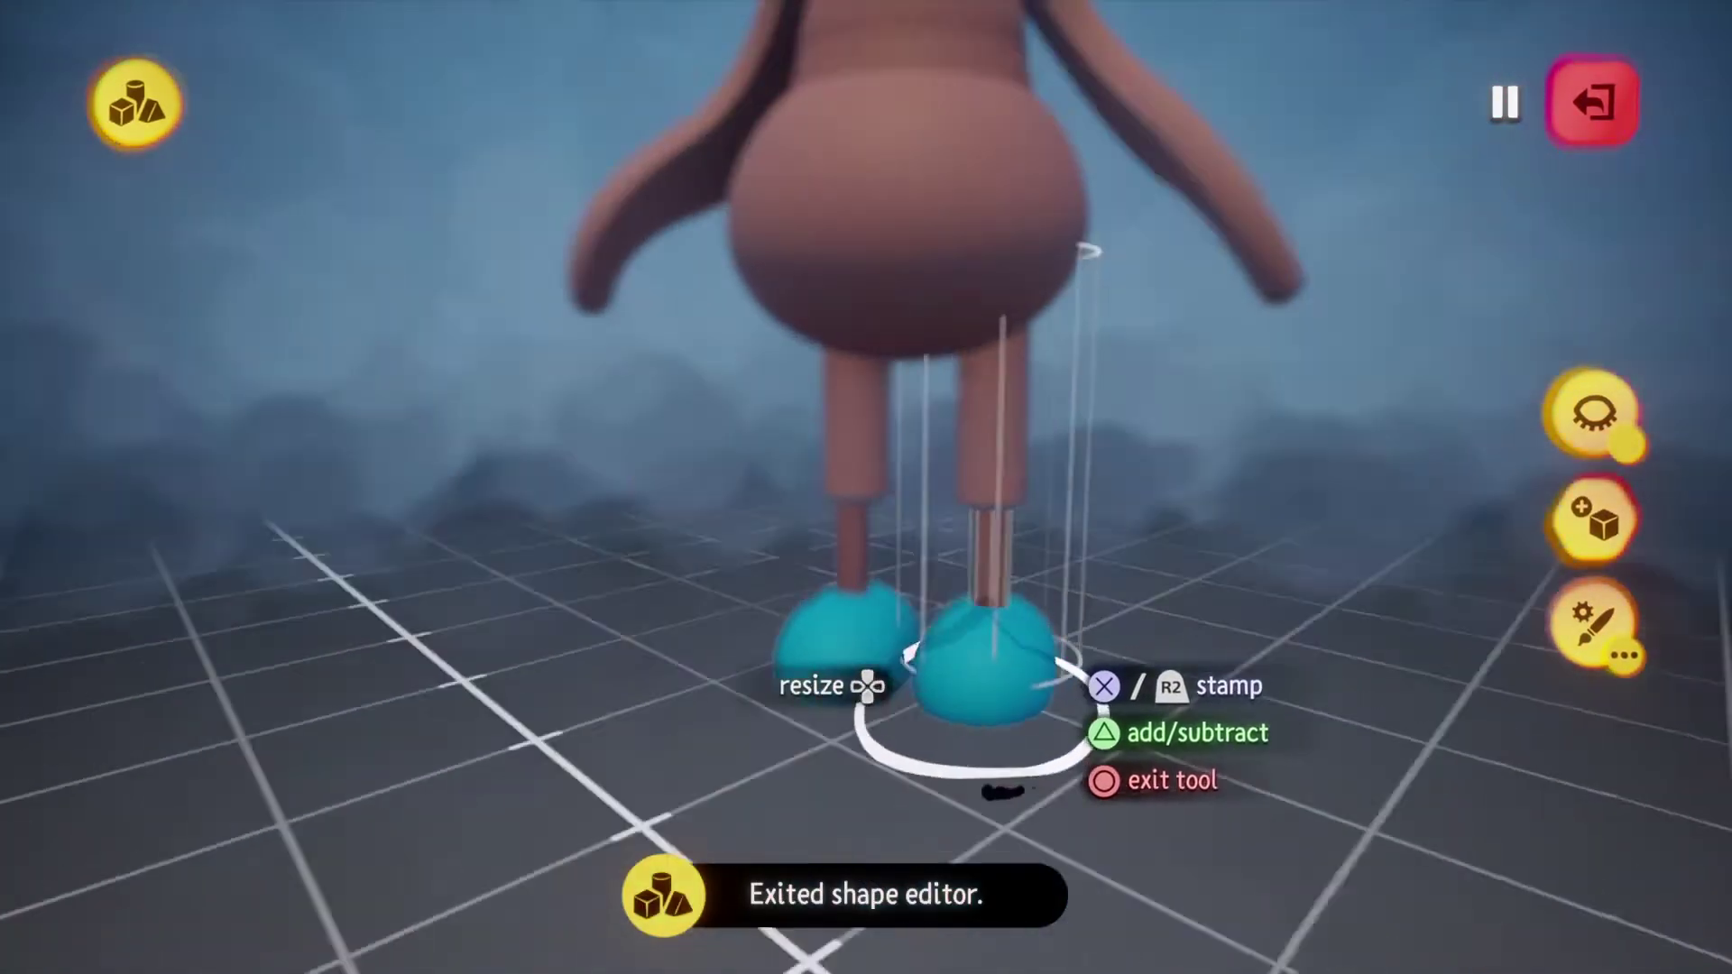
mouse_move(979, 638)
right_down()
mouse_move(967, 659)
mouse_move(998, 658)
mouse_move(992, 677)
mouse_move(981, 647)
right_up()
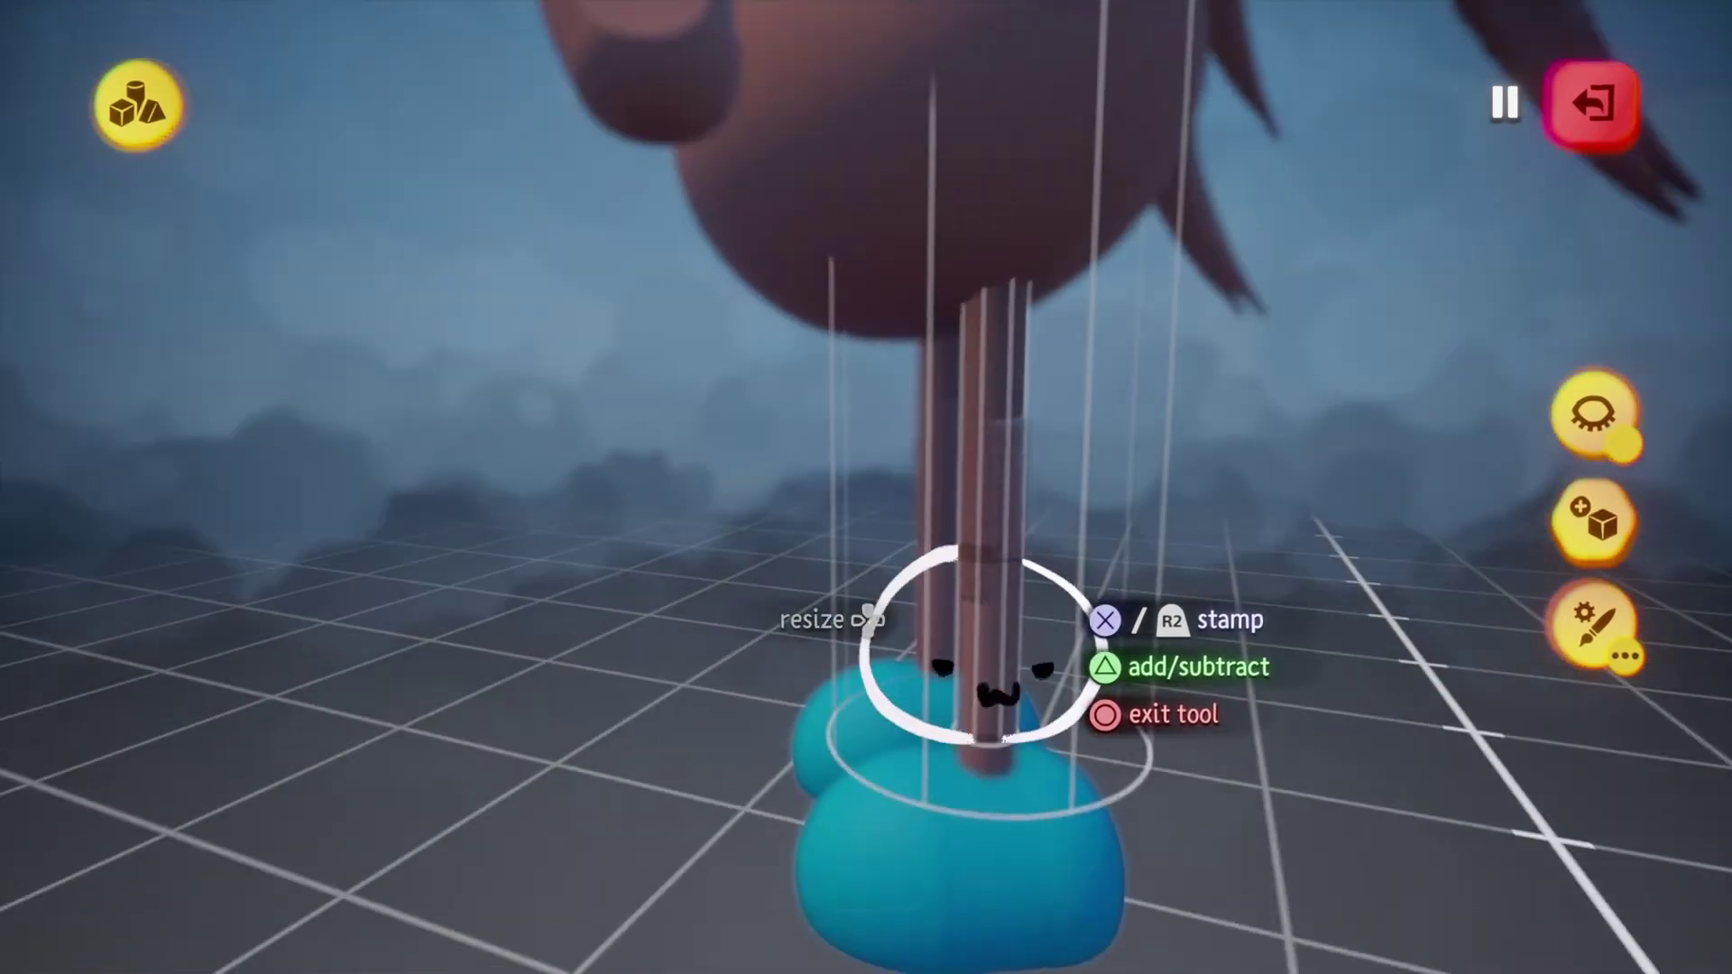
scroll(1001, 686, down, 5)
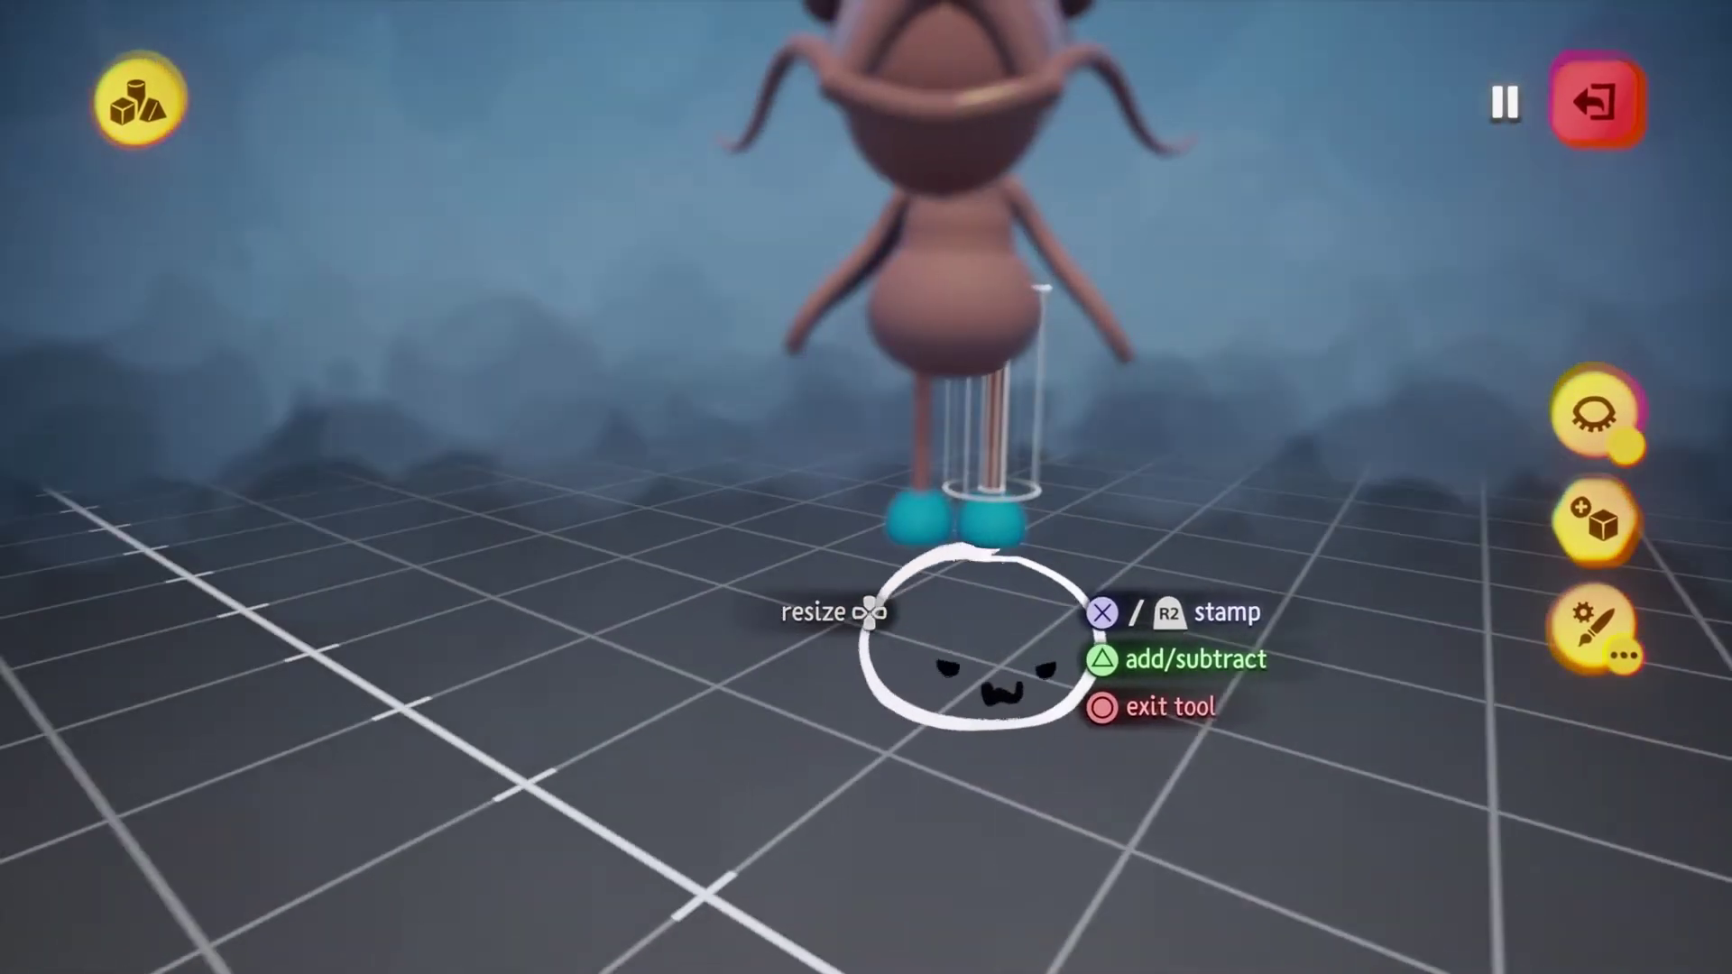
key(Escape)
Stamp a donut ring around the koi's ankle just above the blue shoe.
scroll(992, 390, down, 5)
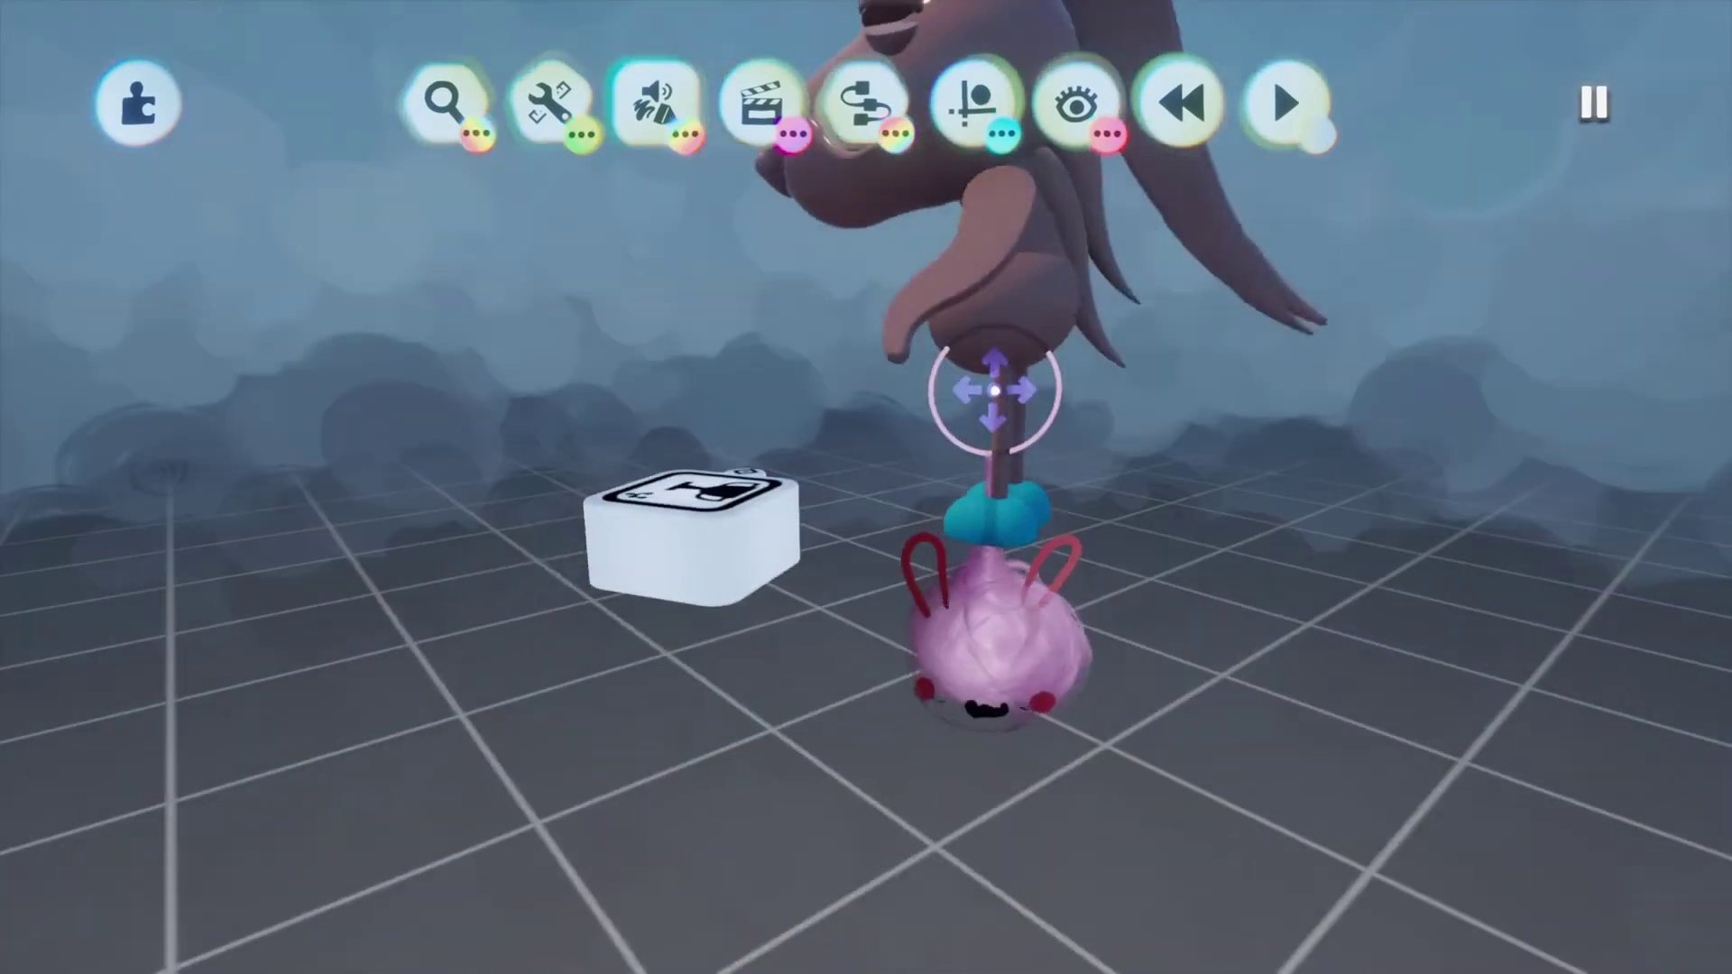
scroll(994, 390, up, 5)
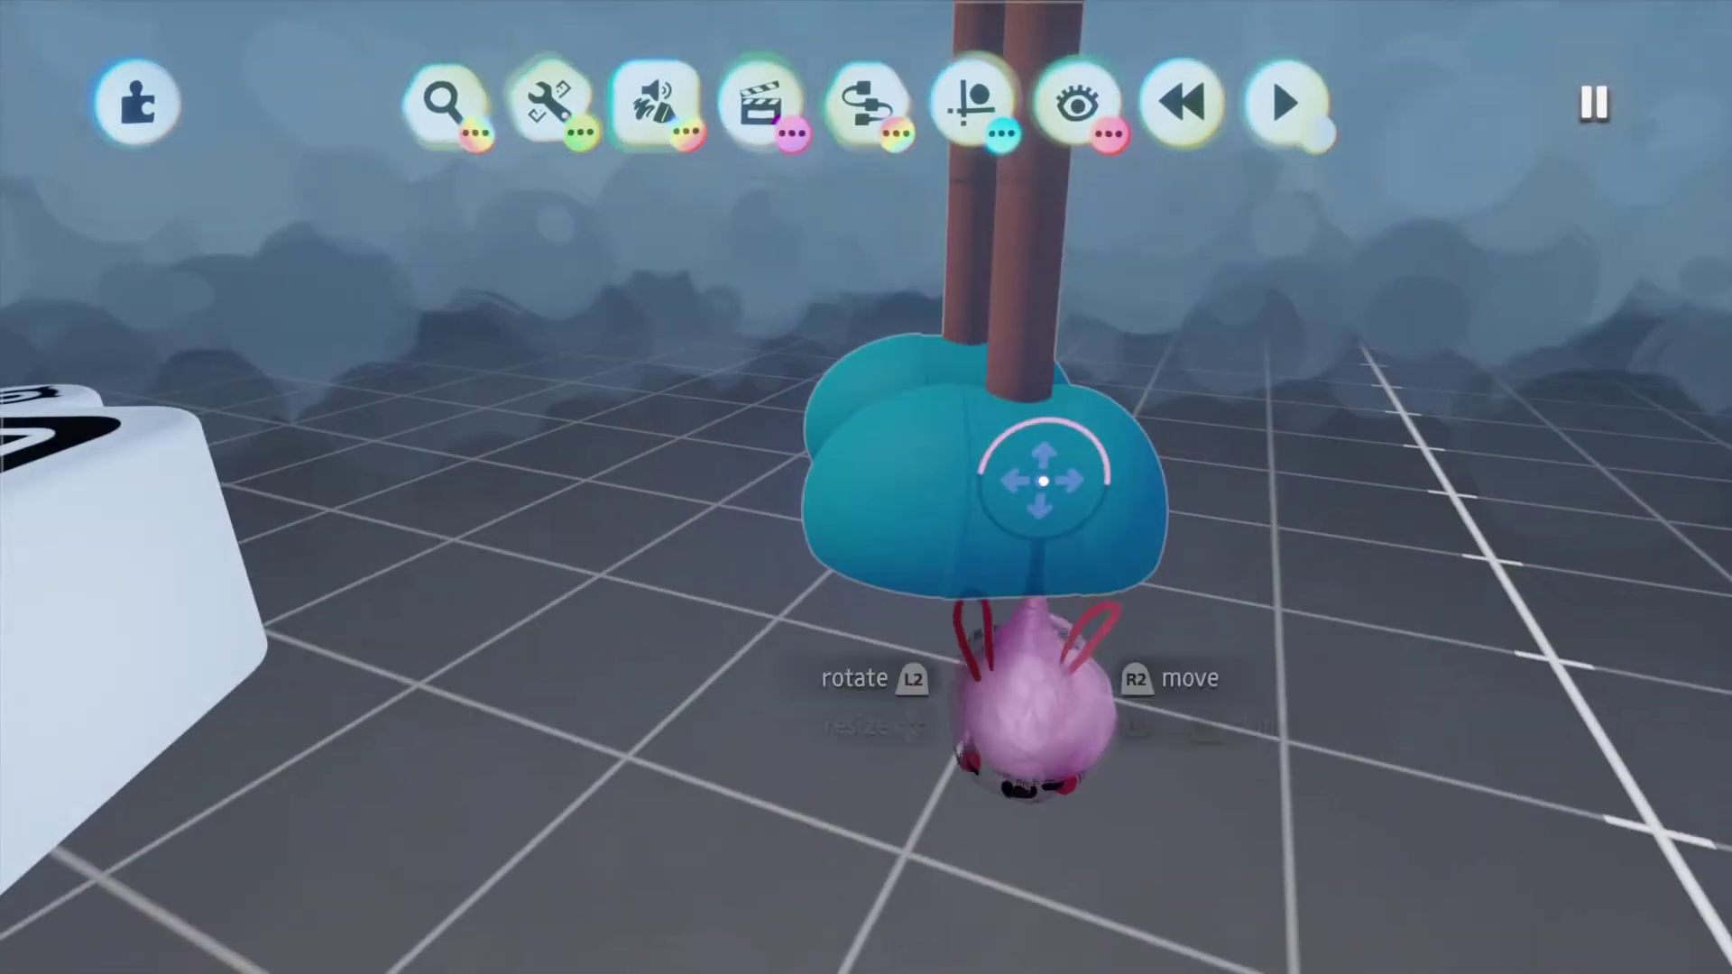
double_click(1036, 479)
click(759, 207)
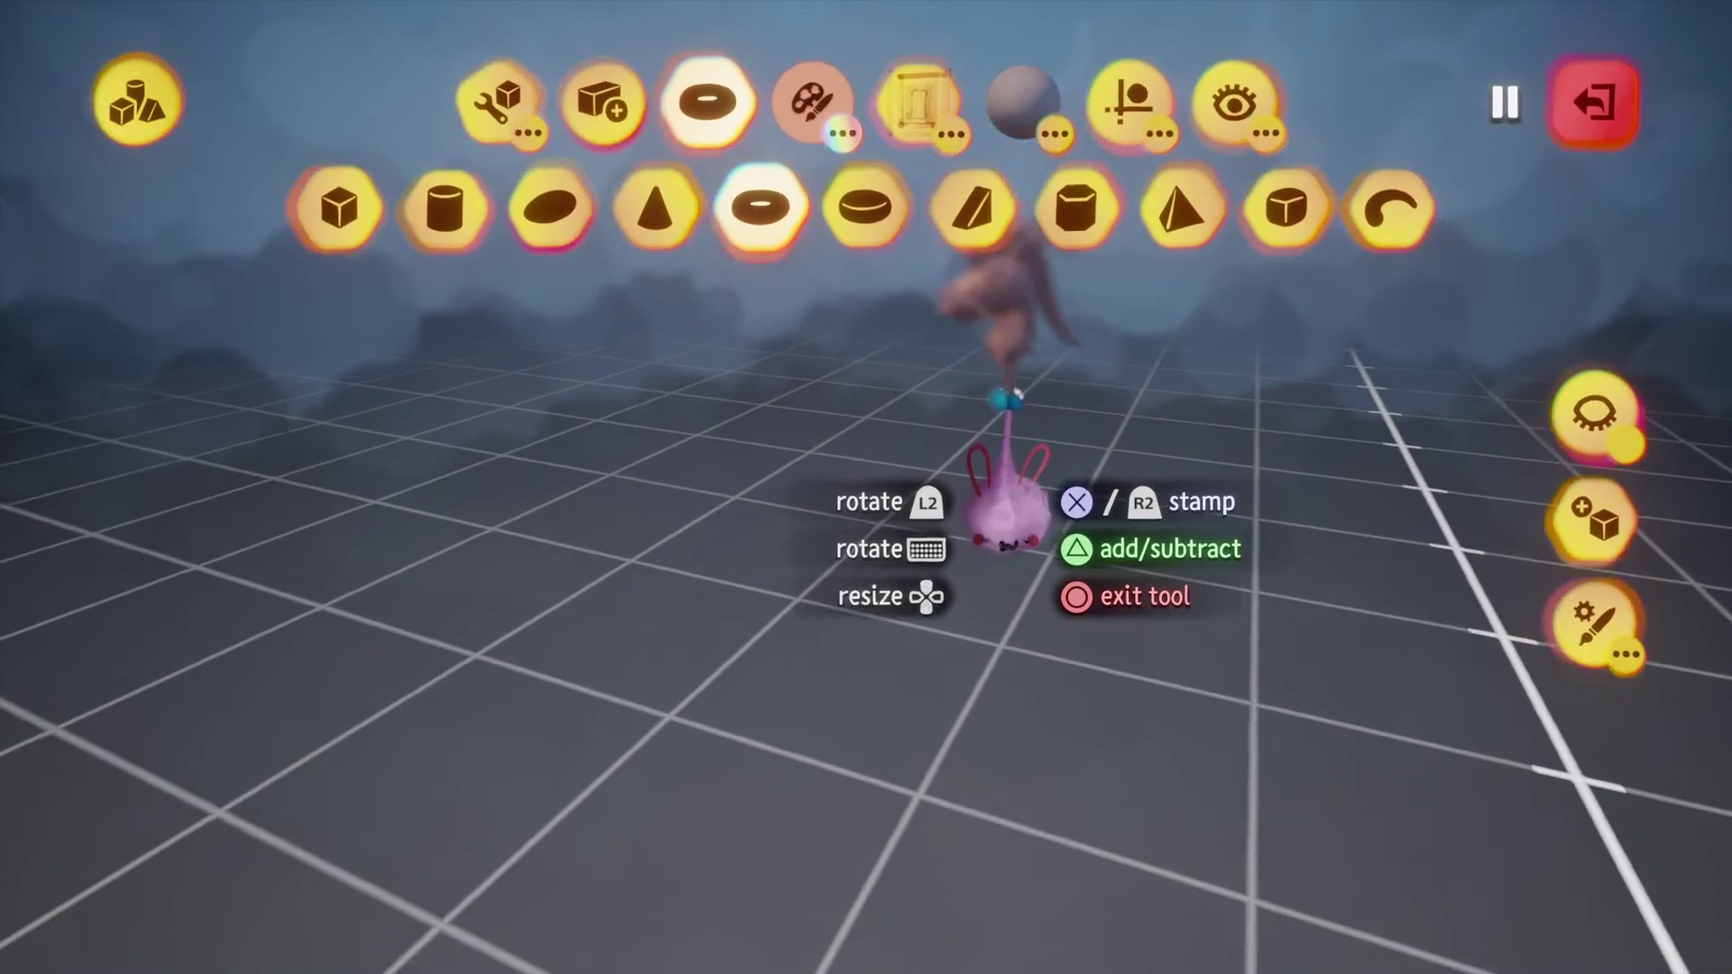
middle_drag(1009, 505, 1218, 623)
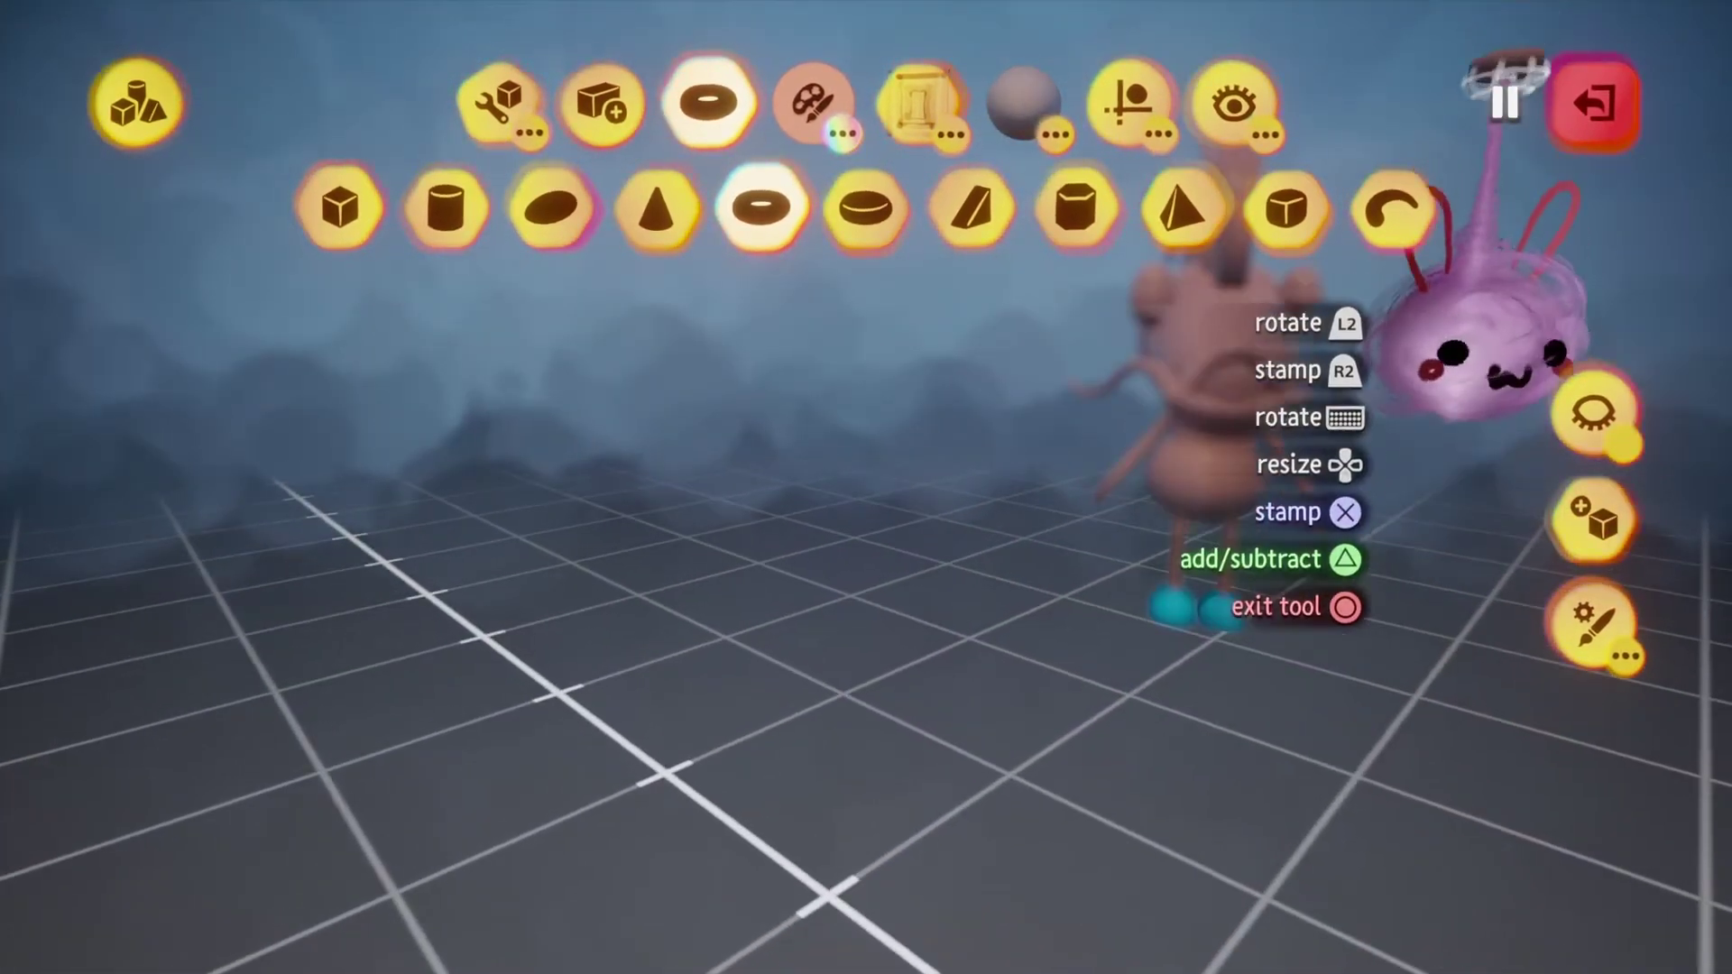
scroll(1213, 600, up, 4)
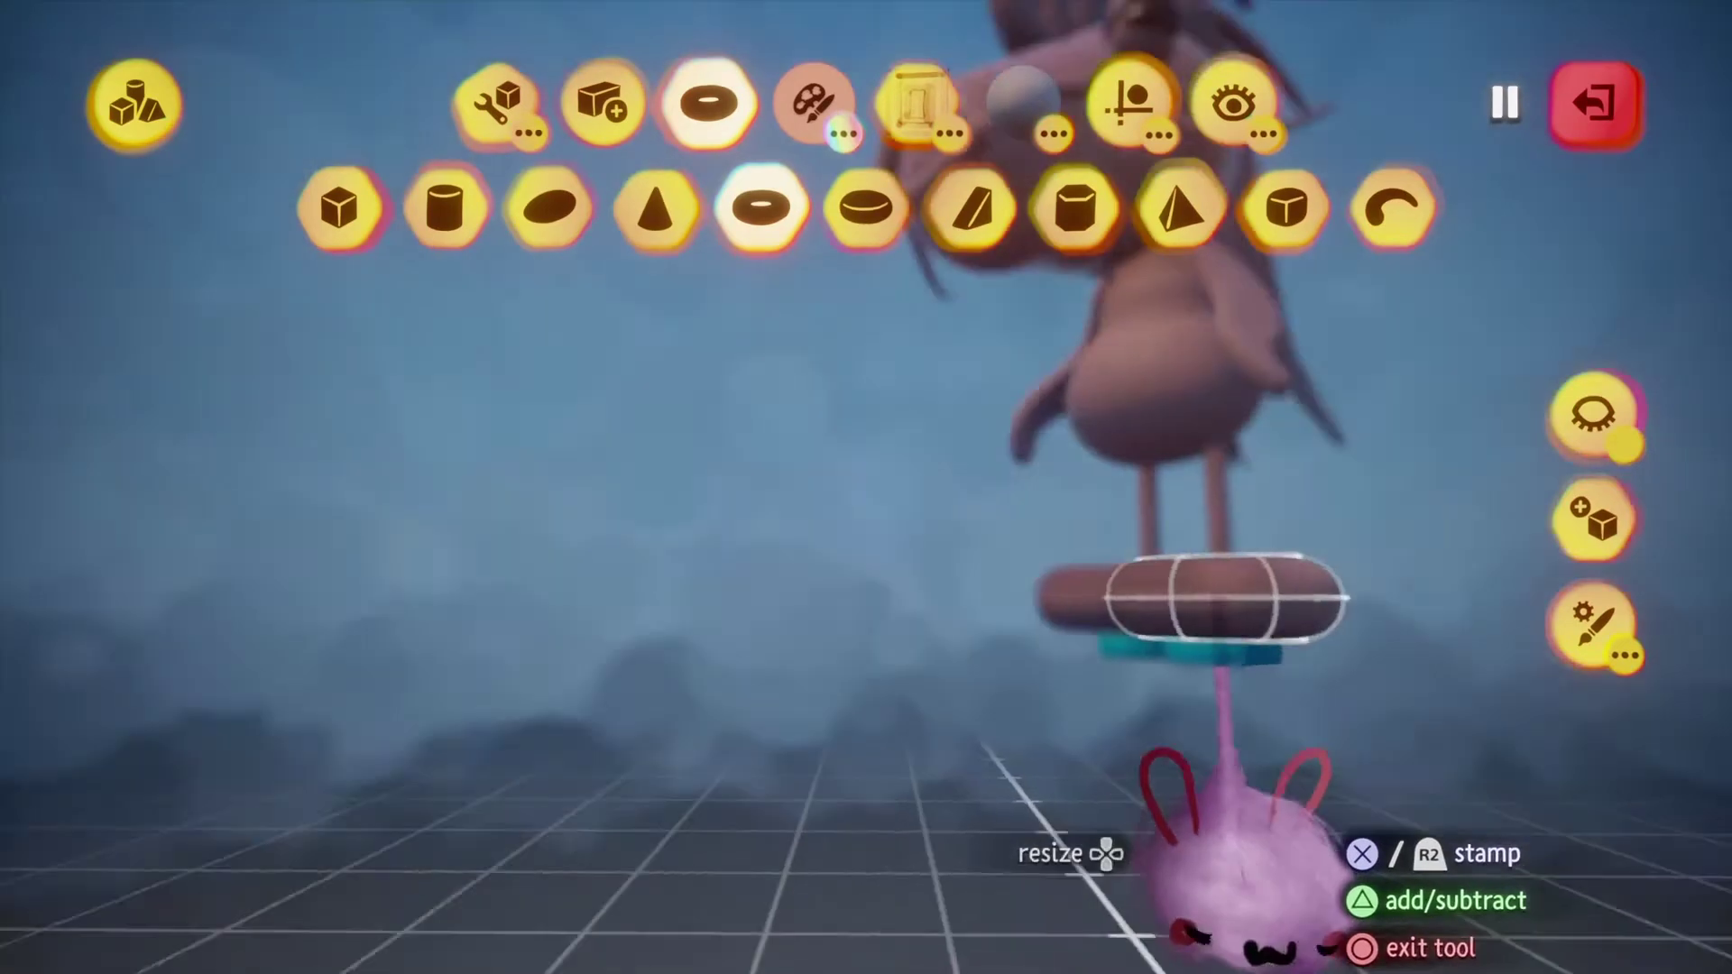
scroll(1249, 603, up, 3)
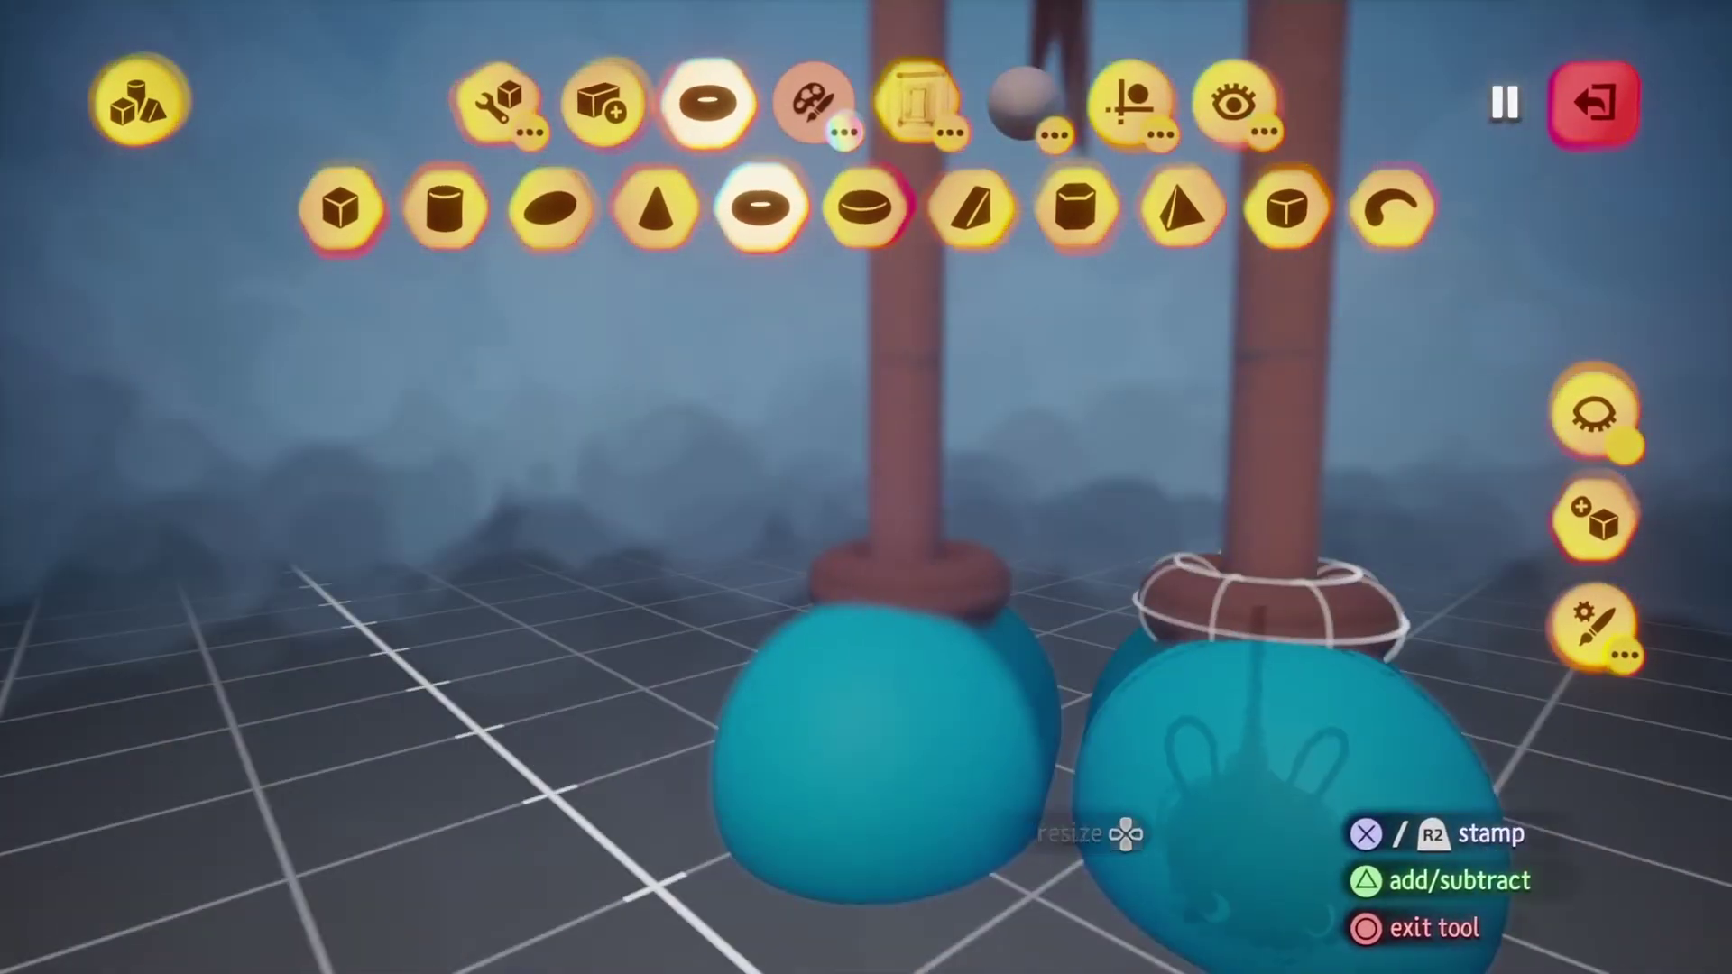
scroll(1272, 614, down, 5)
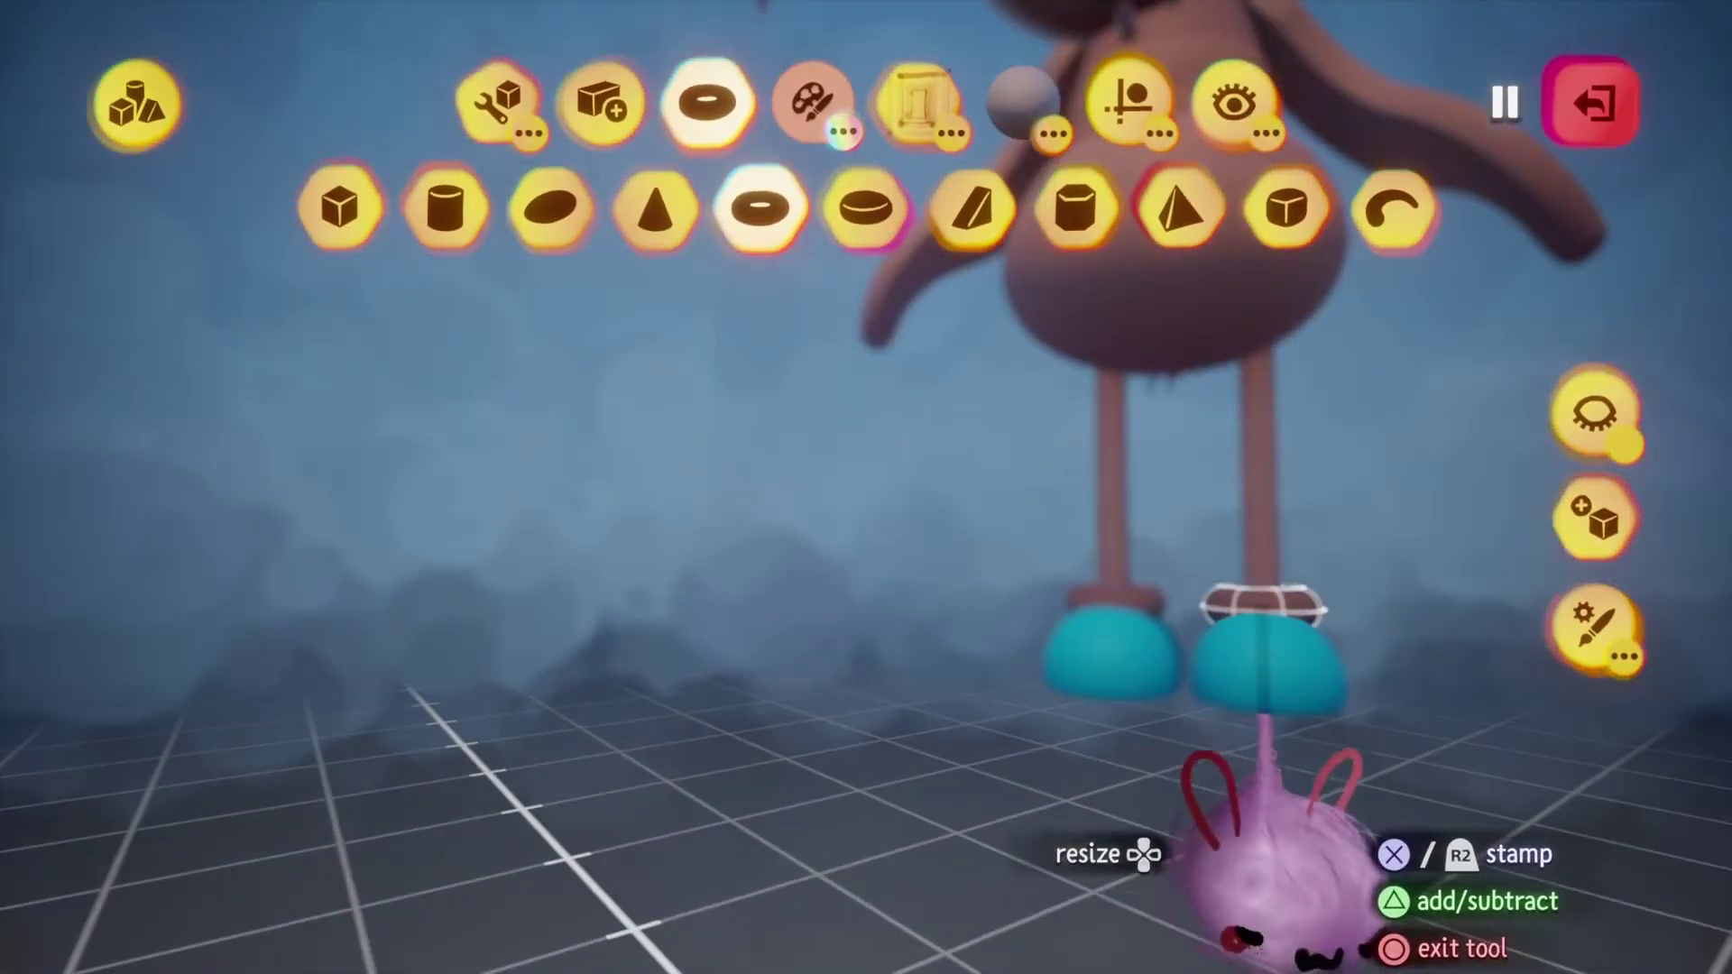
scroll(1263, 604, down, 3)
Exit sculpting and orbit round to a front view of the koi.
key(Escape)
mouse_move(1256, 839)
middle_down()
mouse_move(1209, 835)
mouse_move(1245, 839)
middle_up()
middle_drag(1260, 602, 1290, 618)
scroll(1261, 606, up, 3)
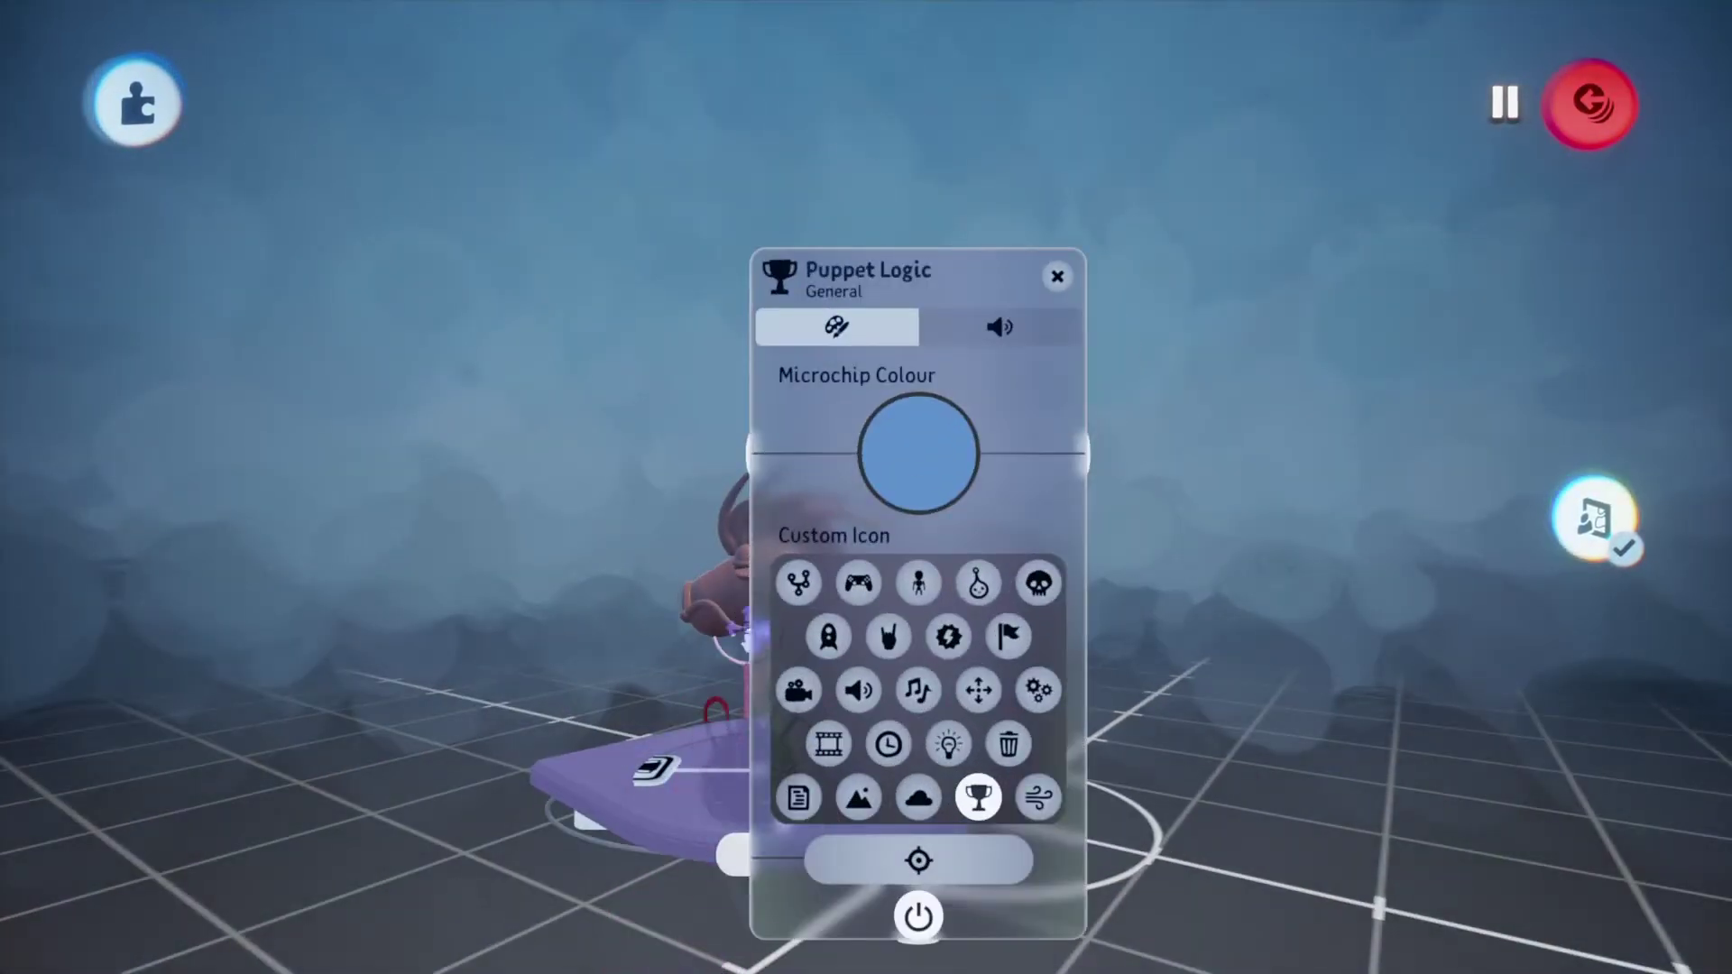
Open the Puppet Logic chip's connections and the Controller Sensor settings.
click(665, 758)
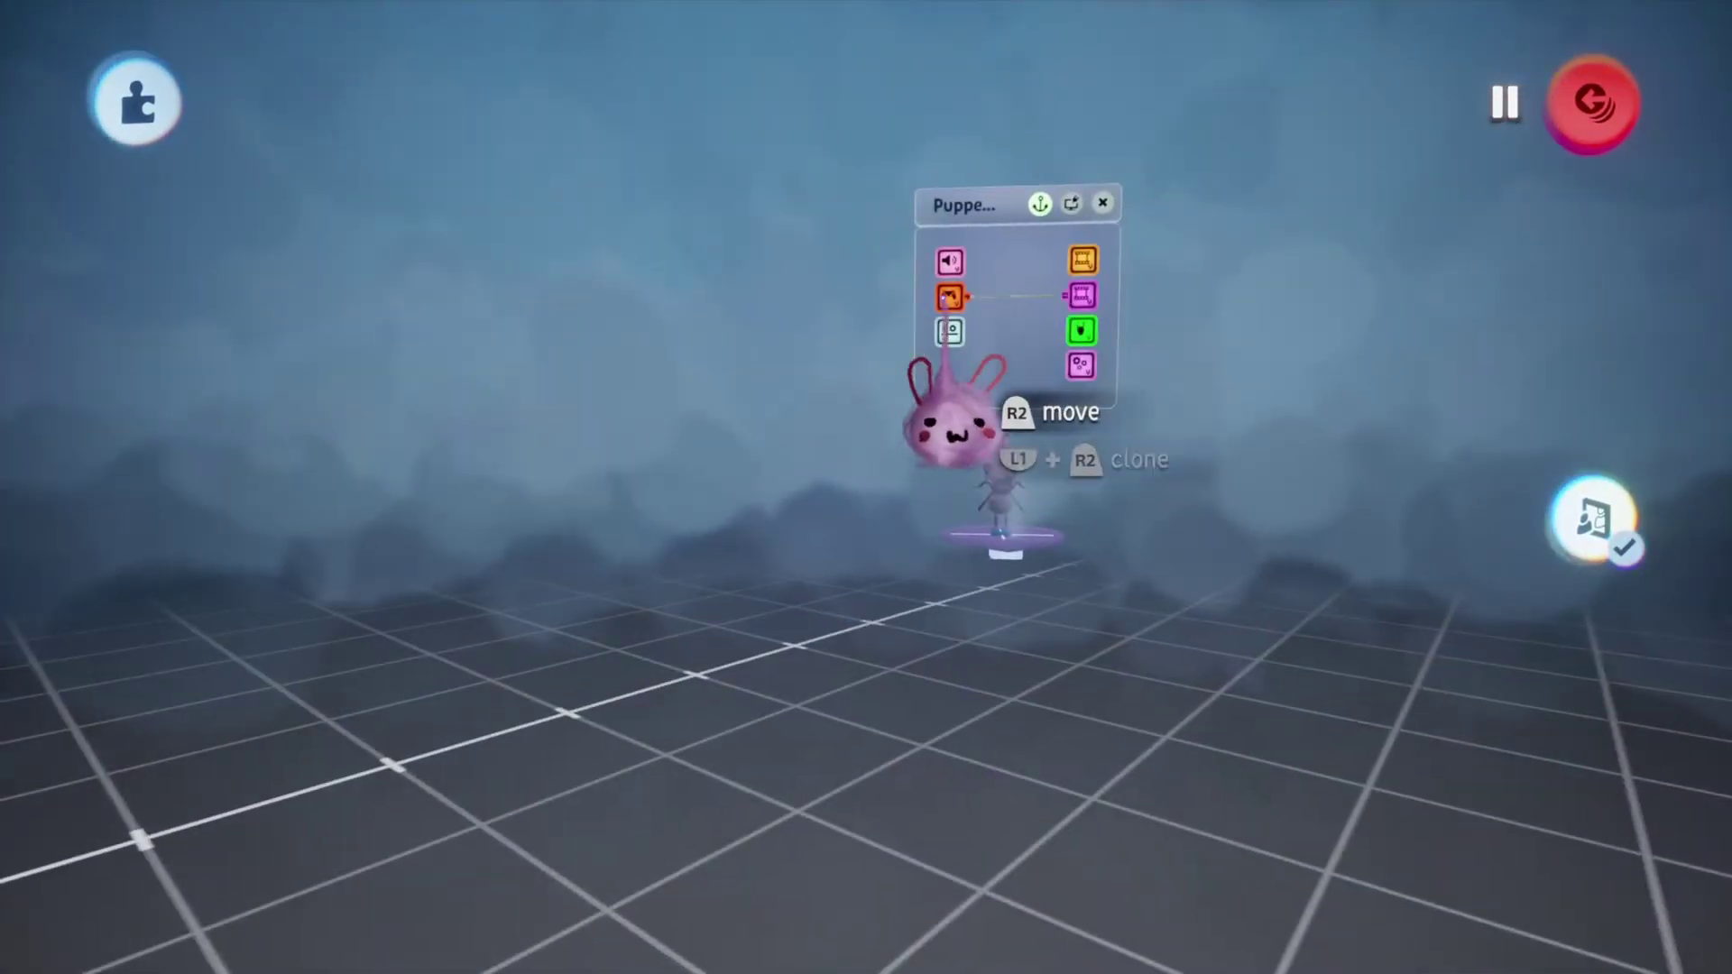
click(943, 118)
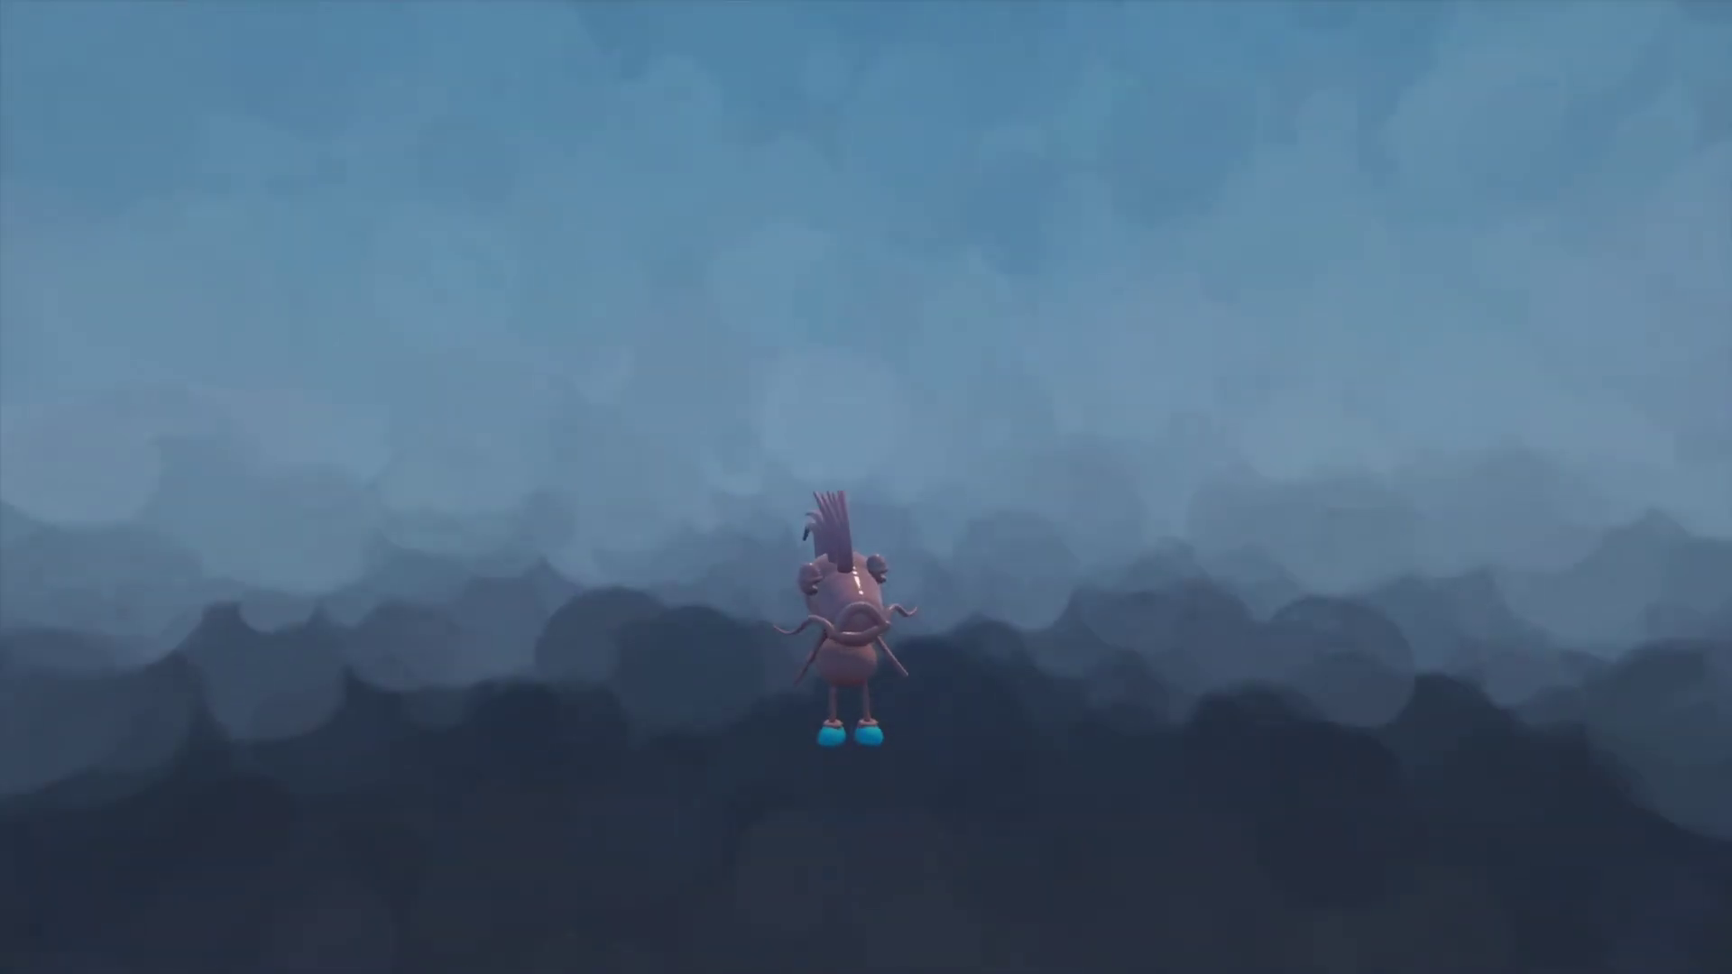
Stop the play test, view the Overall Movement settings, and reopen the koi sculpture.
key(Escape)
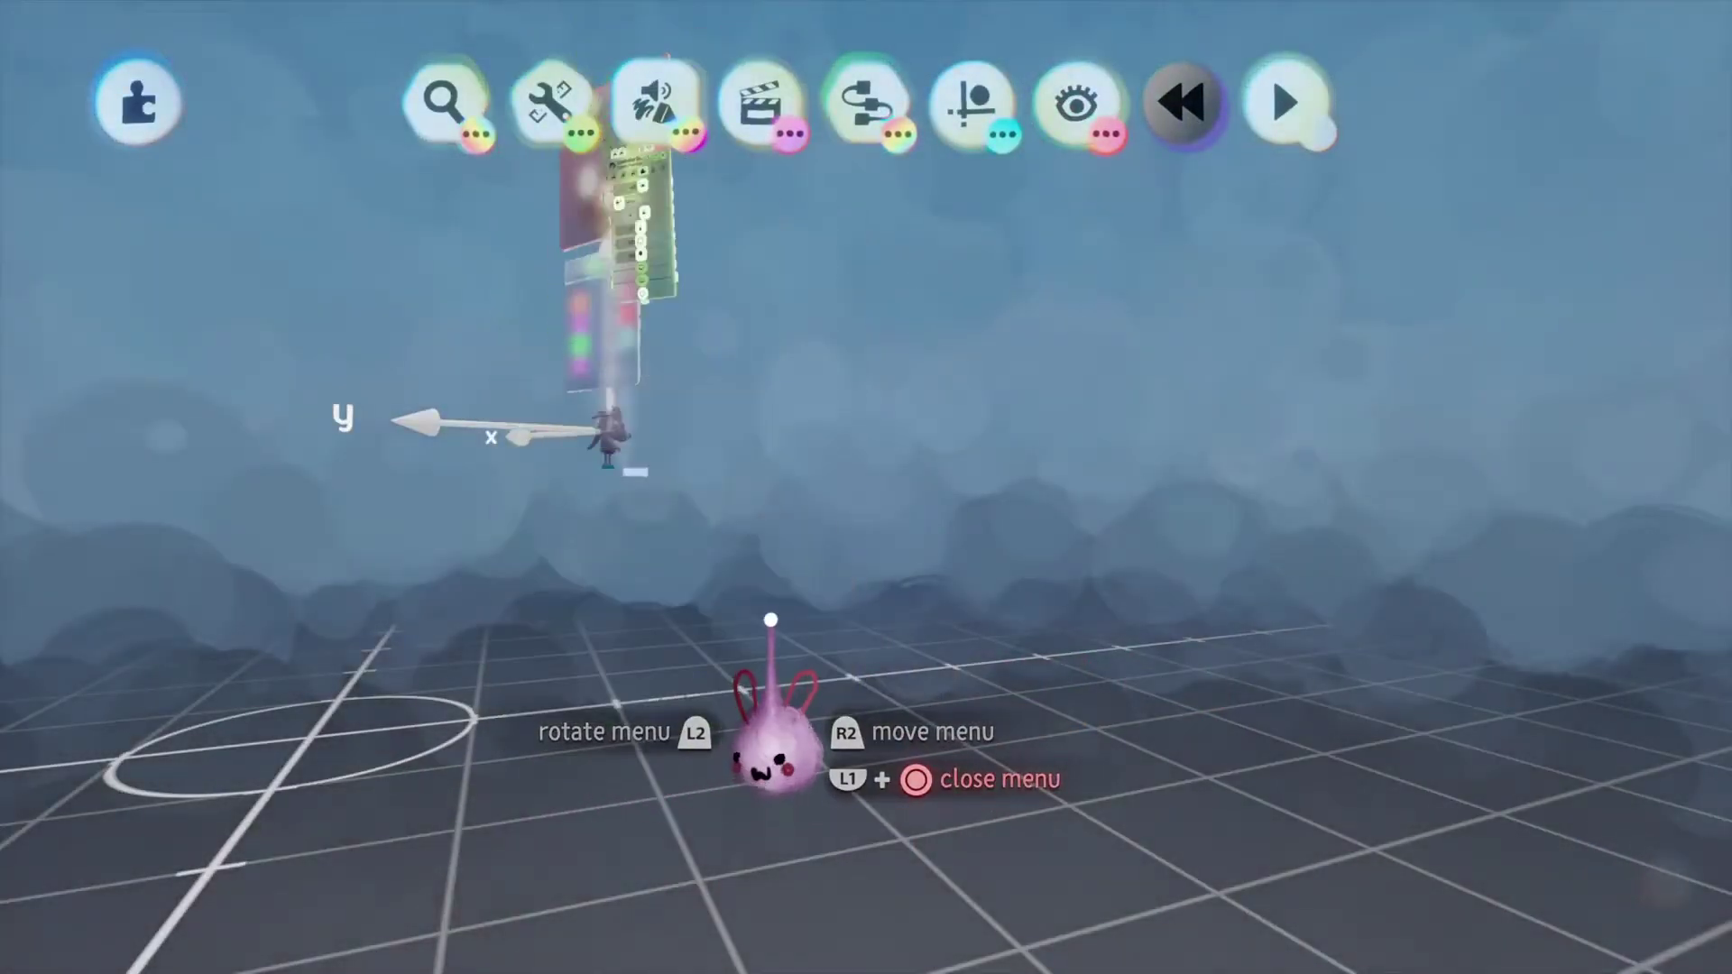
middle_drag(880, 428, 927, 484)
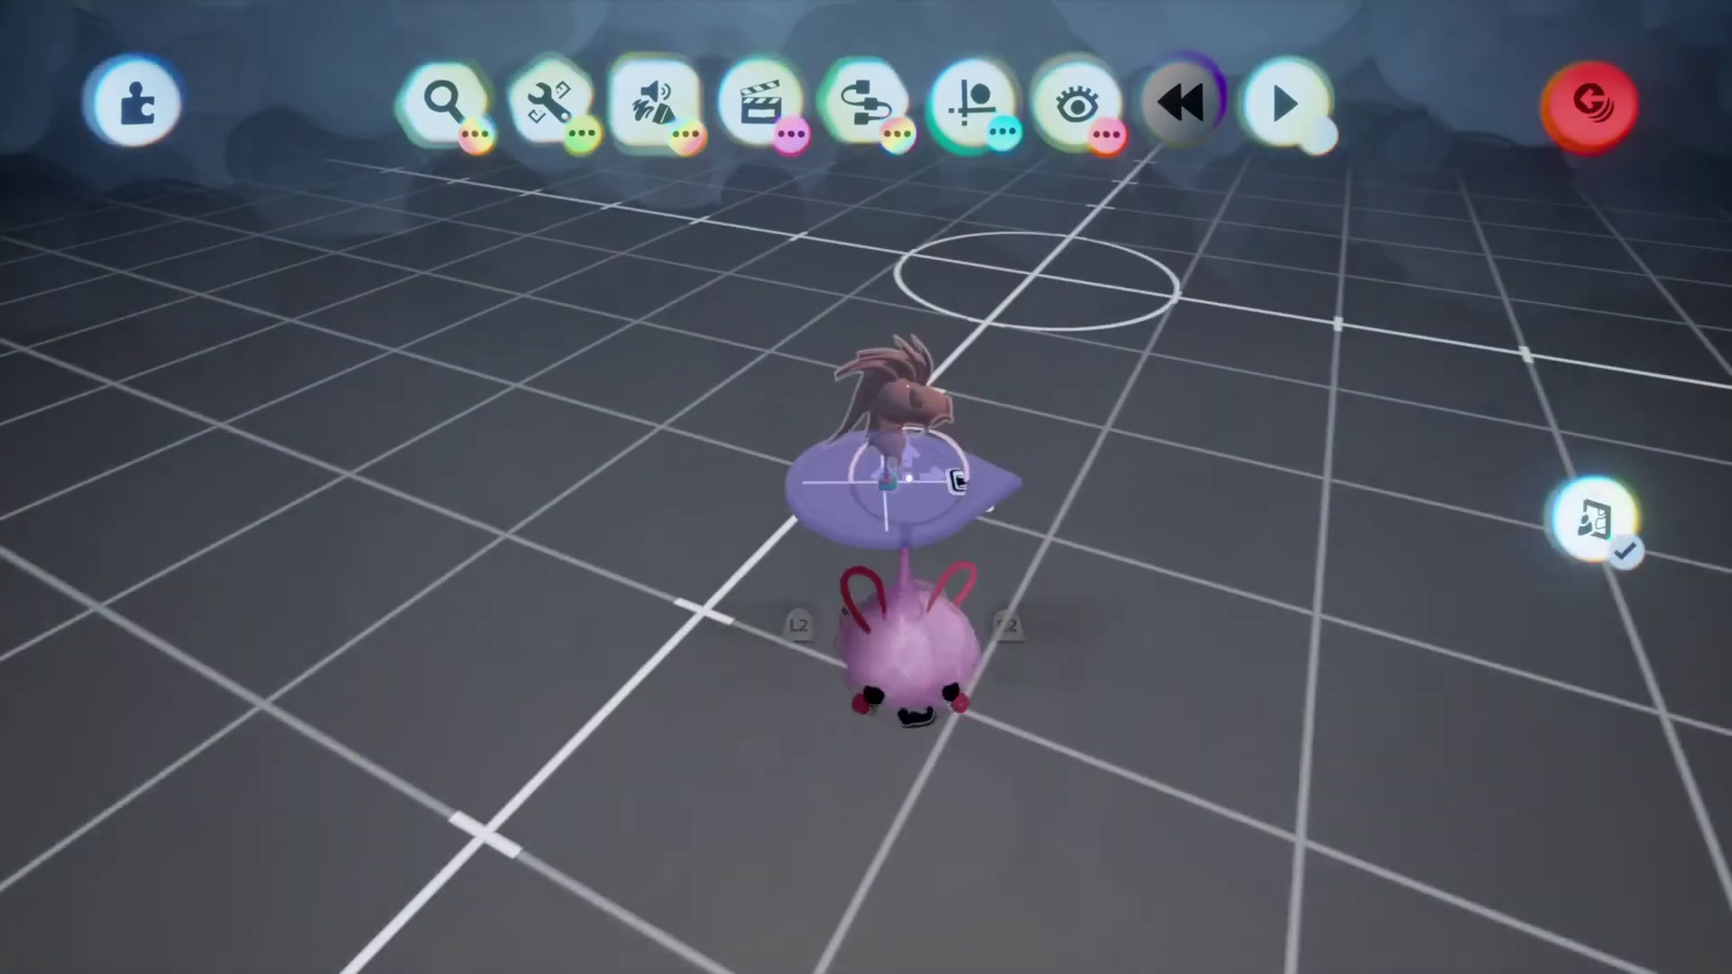
click(927, 484)
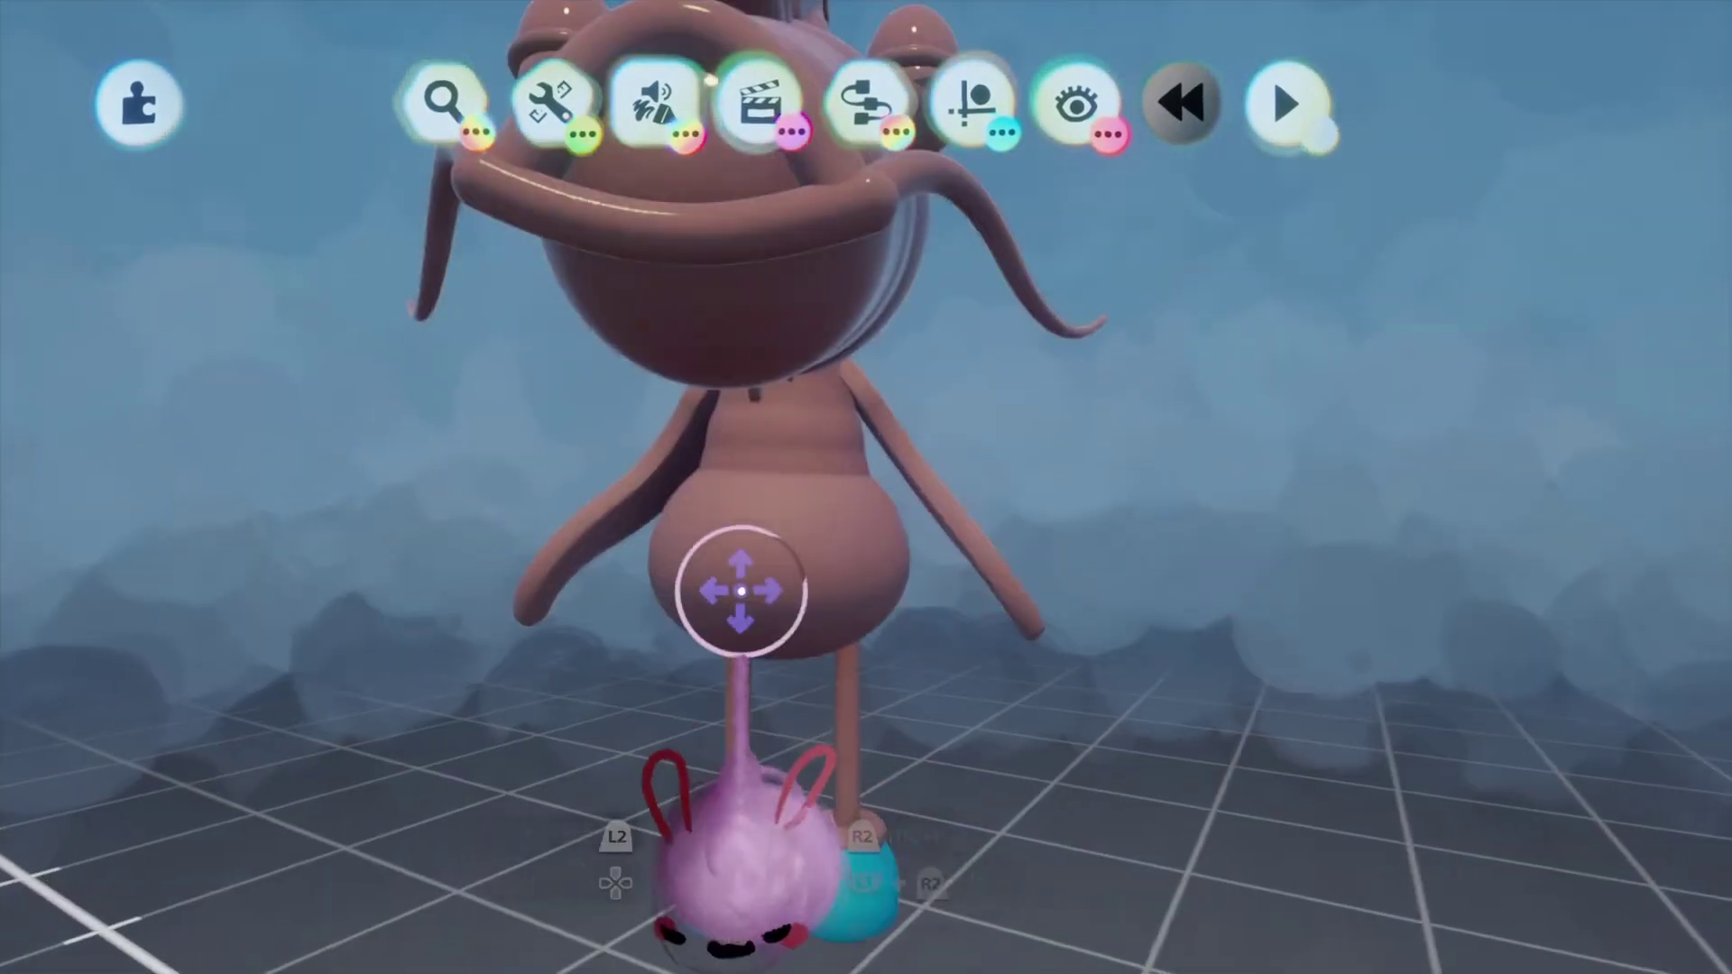
click(741, 590)
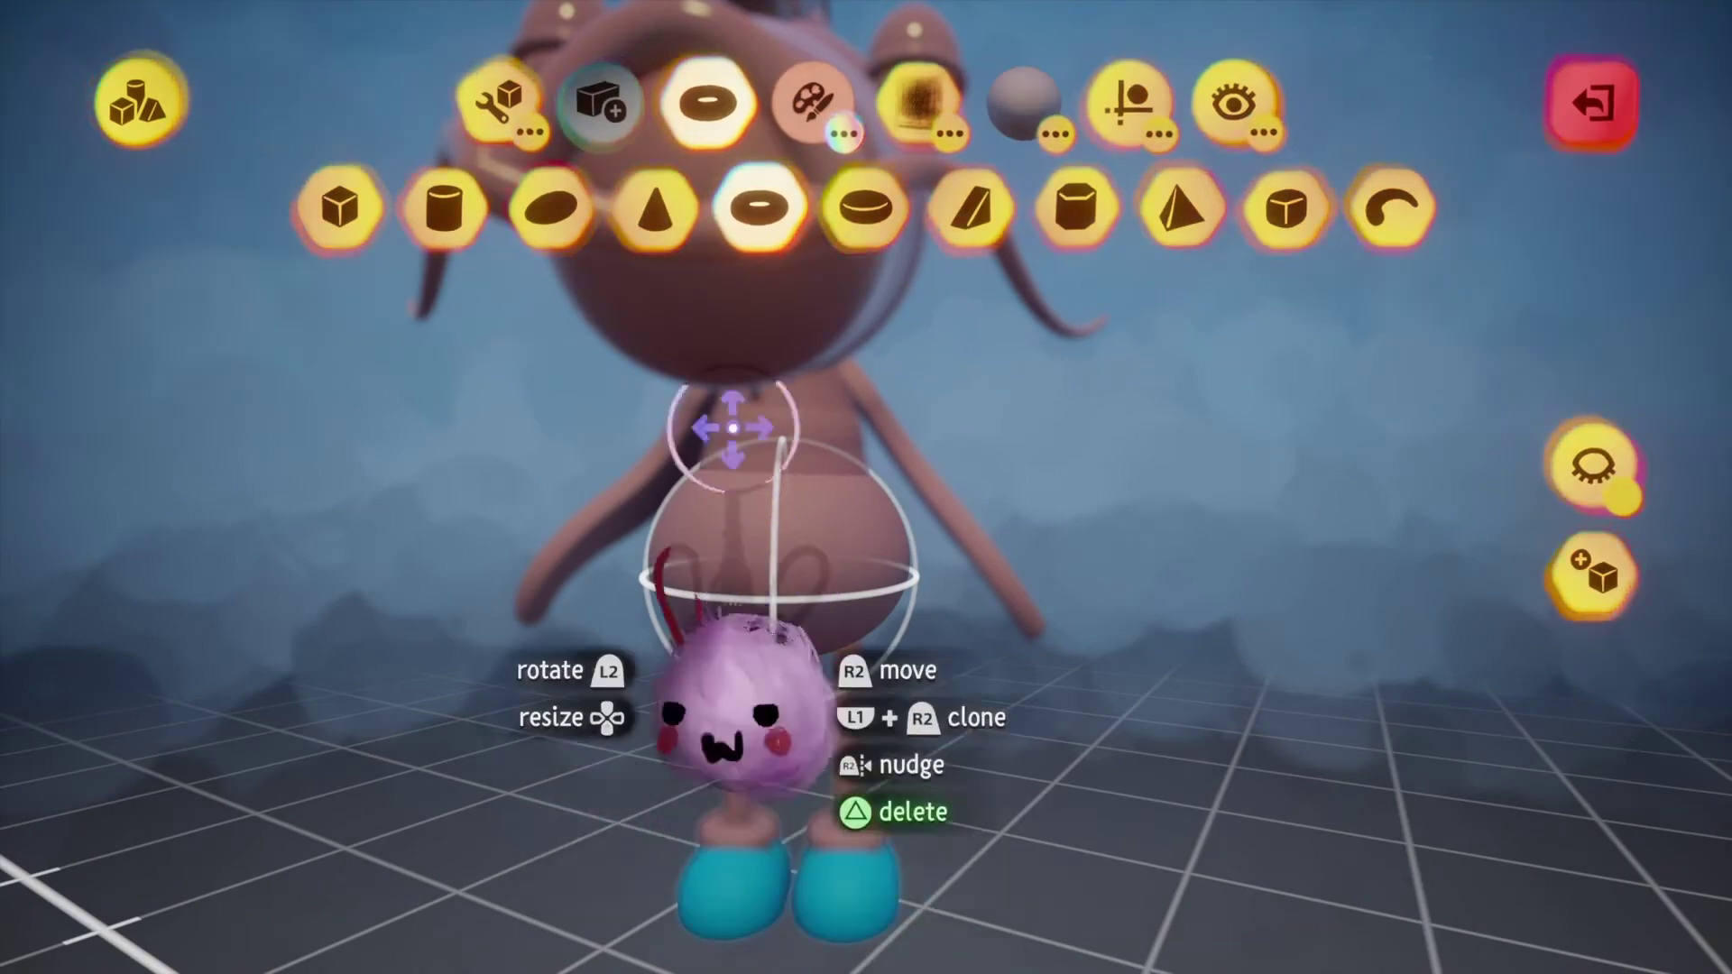
Switch the stamp to a sphere, toggle add/subtract, and slice it into a hemisphere.
key(Escape)
click(717, 550)
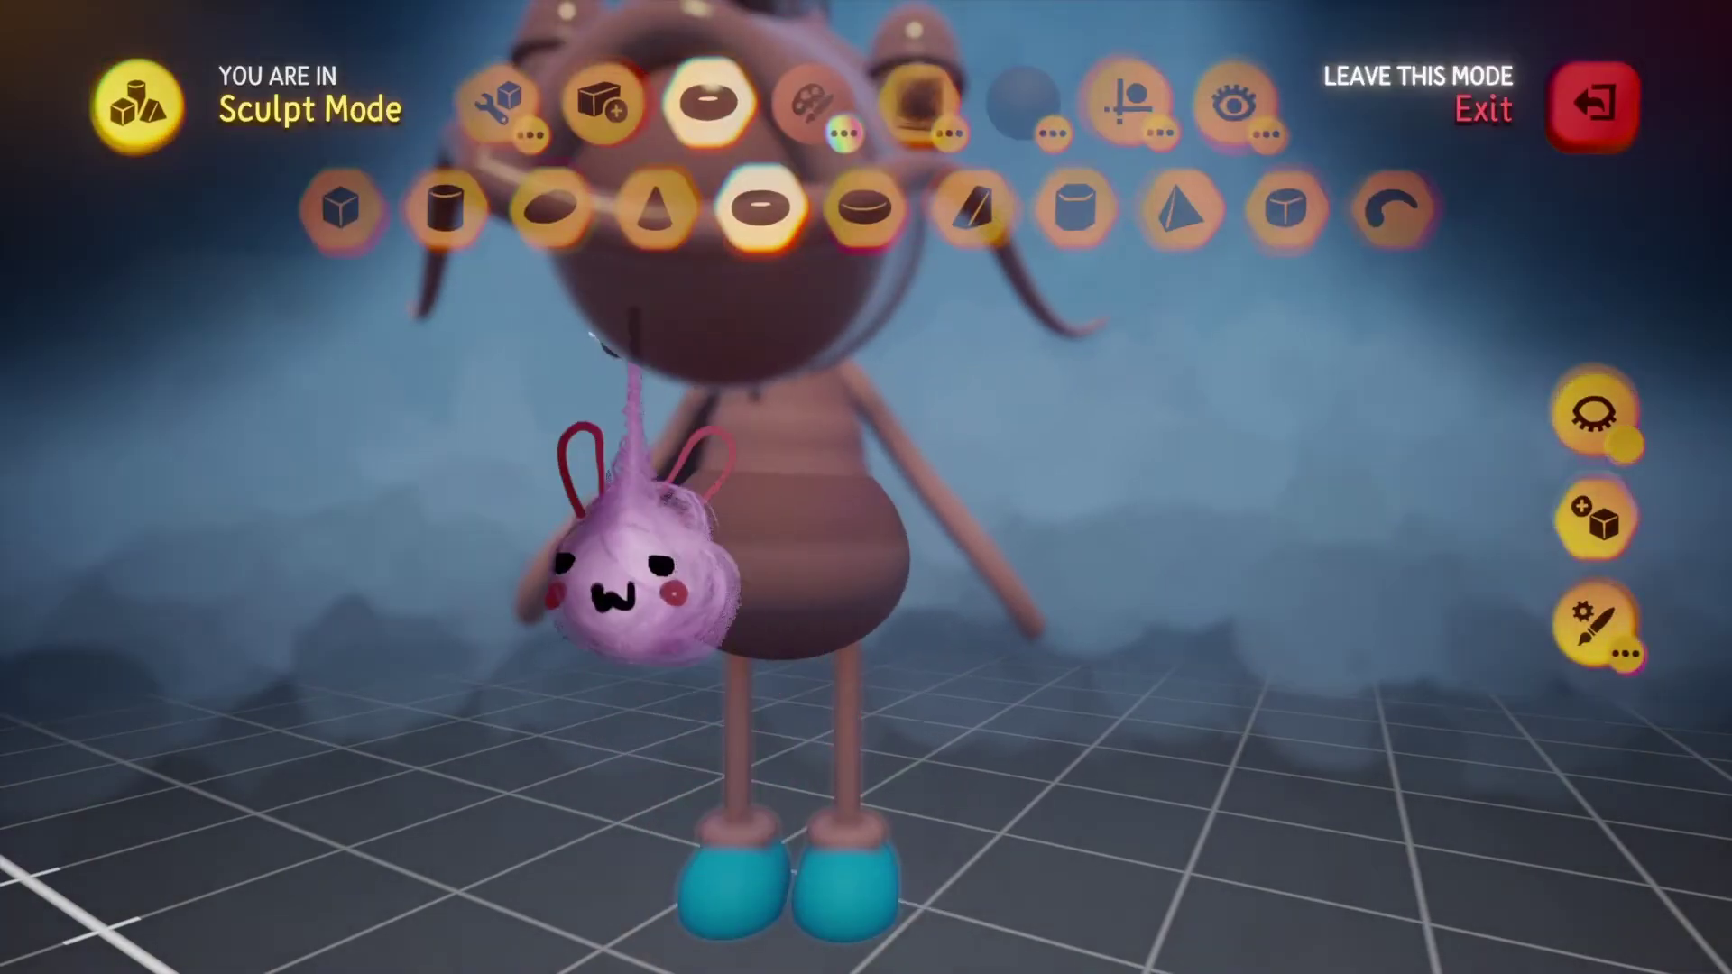
click(560, 210)
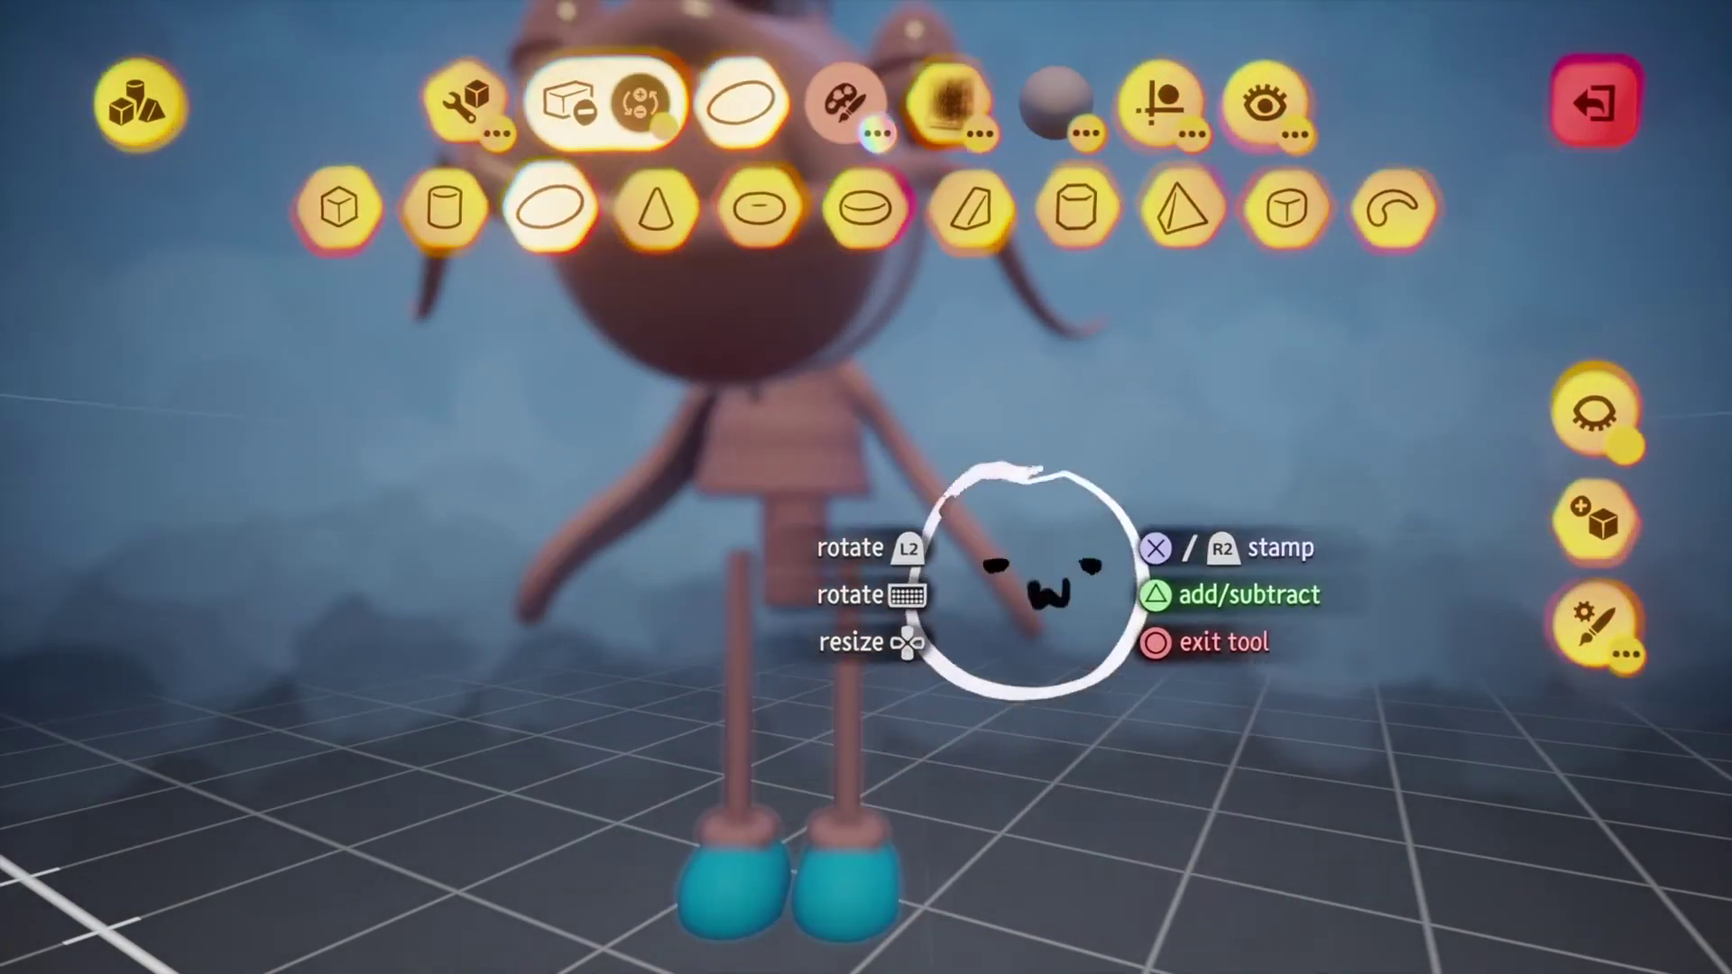
key(s)
click(1161, 103)
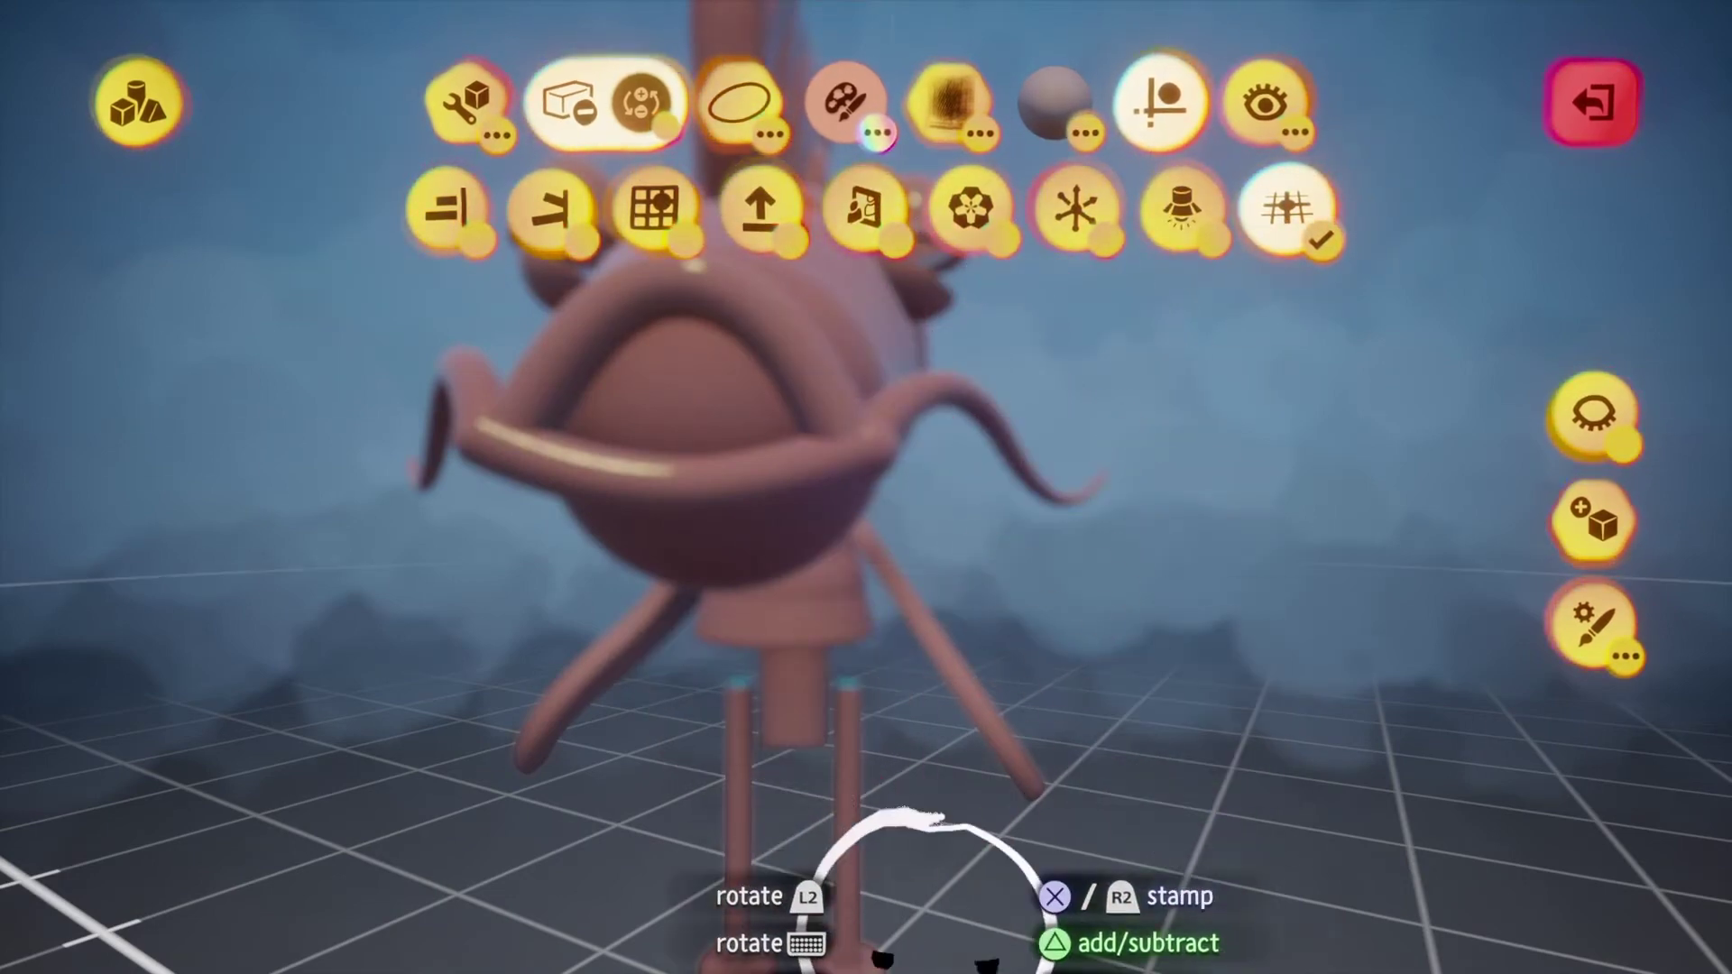
scroll(929, 902, up, 5)
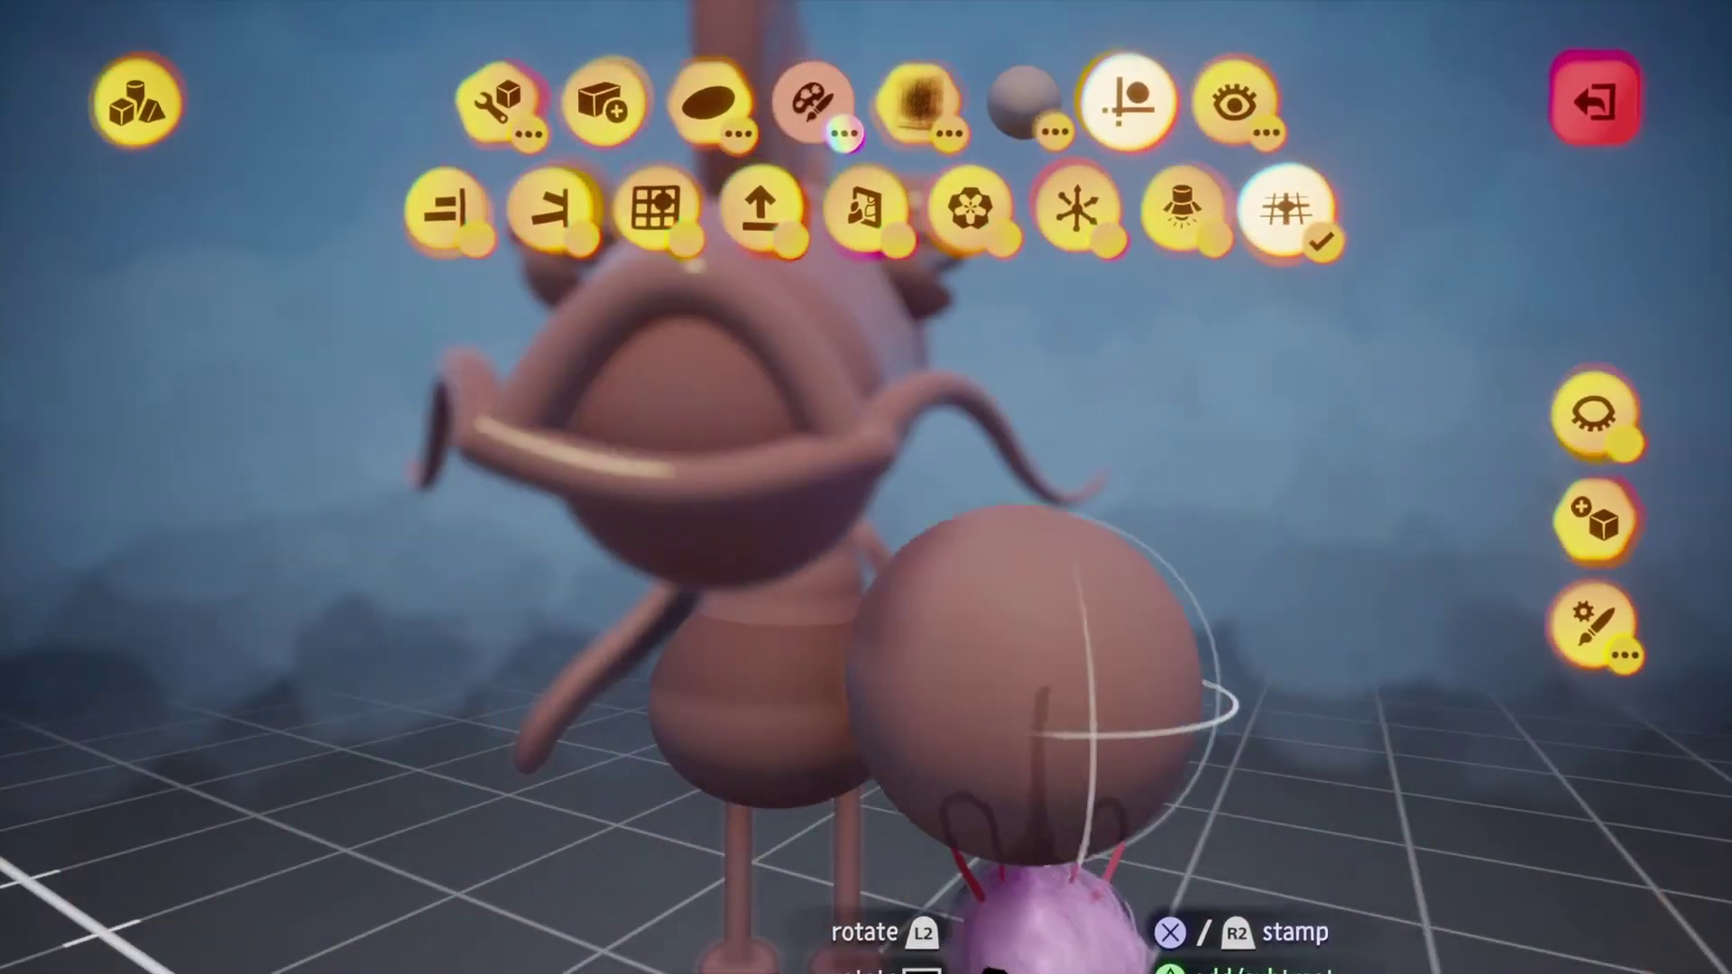
key(Escape)
click(1276, 99)
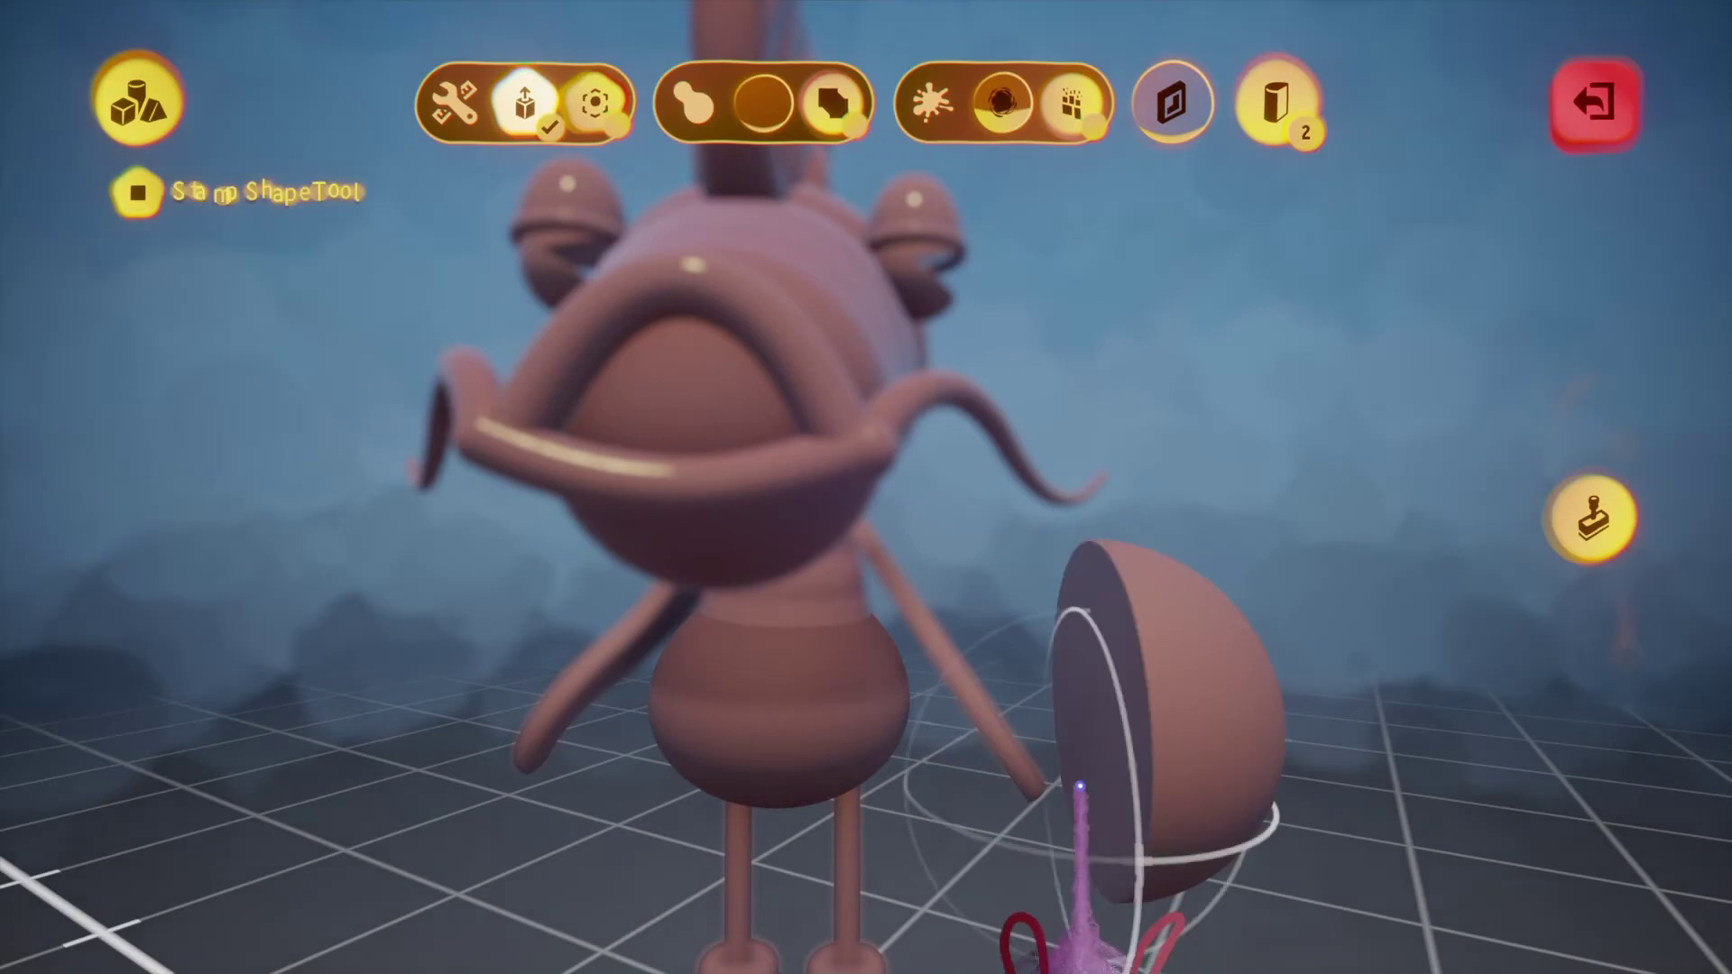
key(Escape)
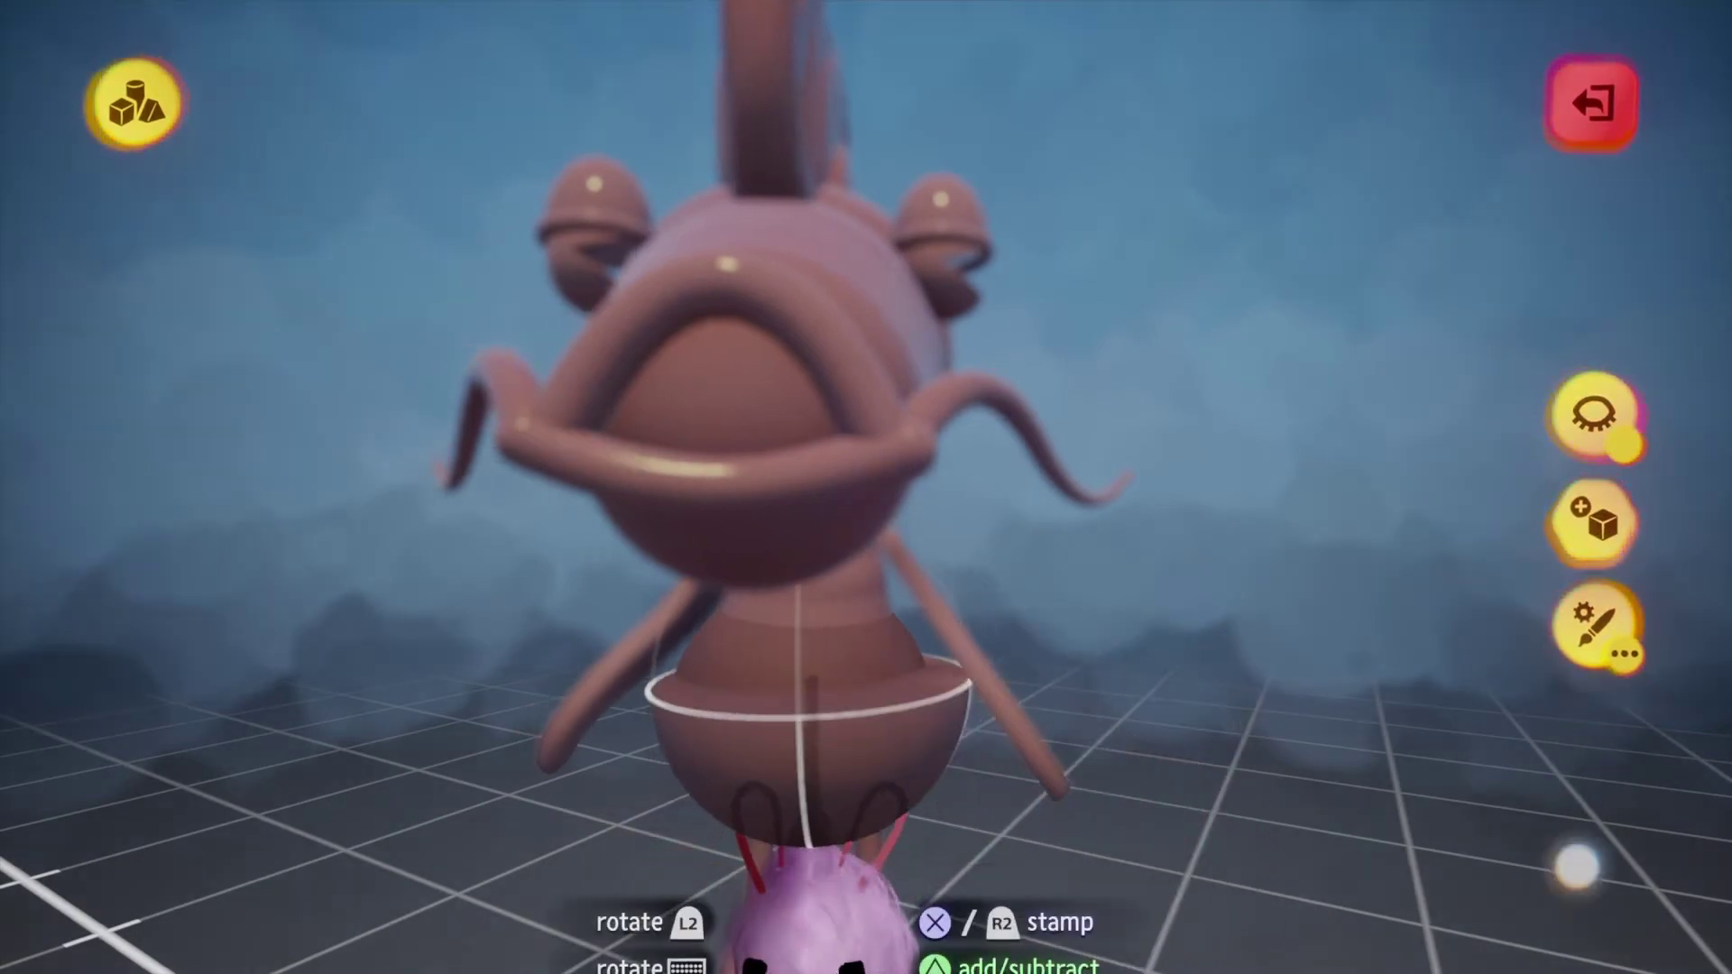
Check the hemisphere stamp from the side, front and below, then leave sculpting.
mouse_move(843, 928)
middle_down()
mouse_move(817, 911)
mouse_move(866, 912)
middle_up()
mouse_move(752, 671)
middle_down()
mouse_move(879, 704)
mouse_move(865, 690)
mouse_move(1164, 703)
mouse_move(1013, 677)
mouse_move(1036, 665)
mouse_move(1015, 690)
mouse_move(1021, 672)
middle_up()
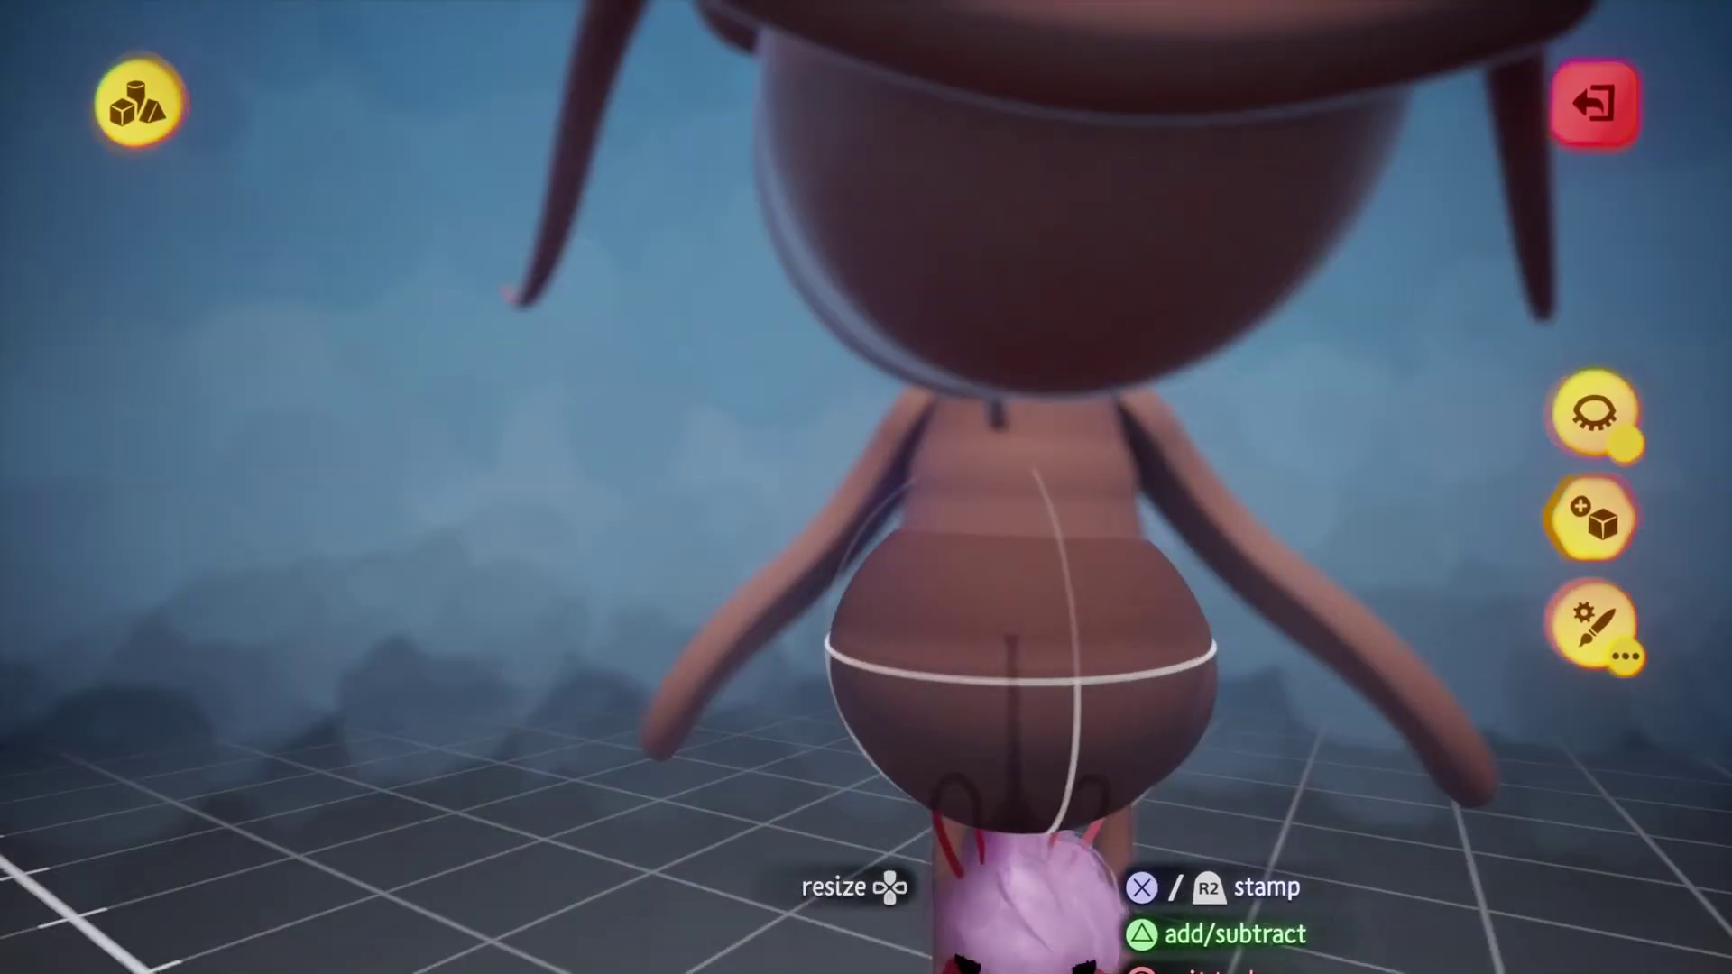
key(e)
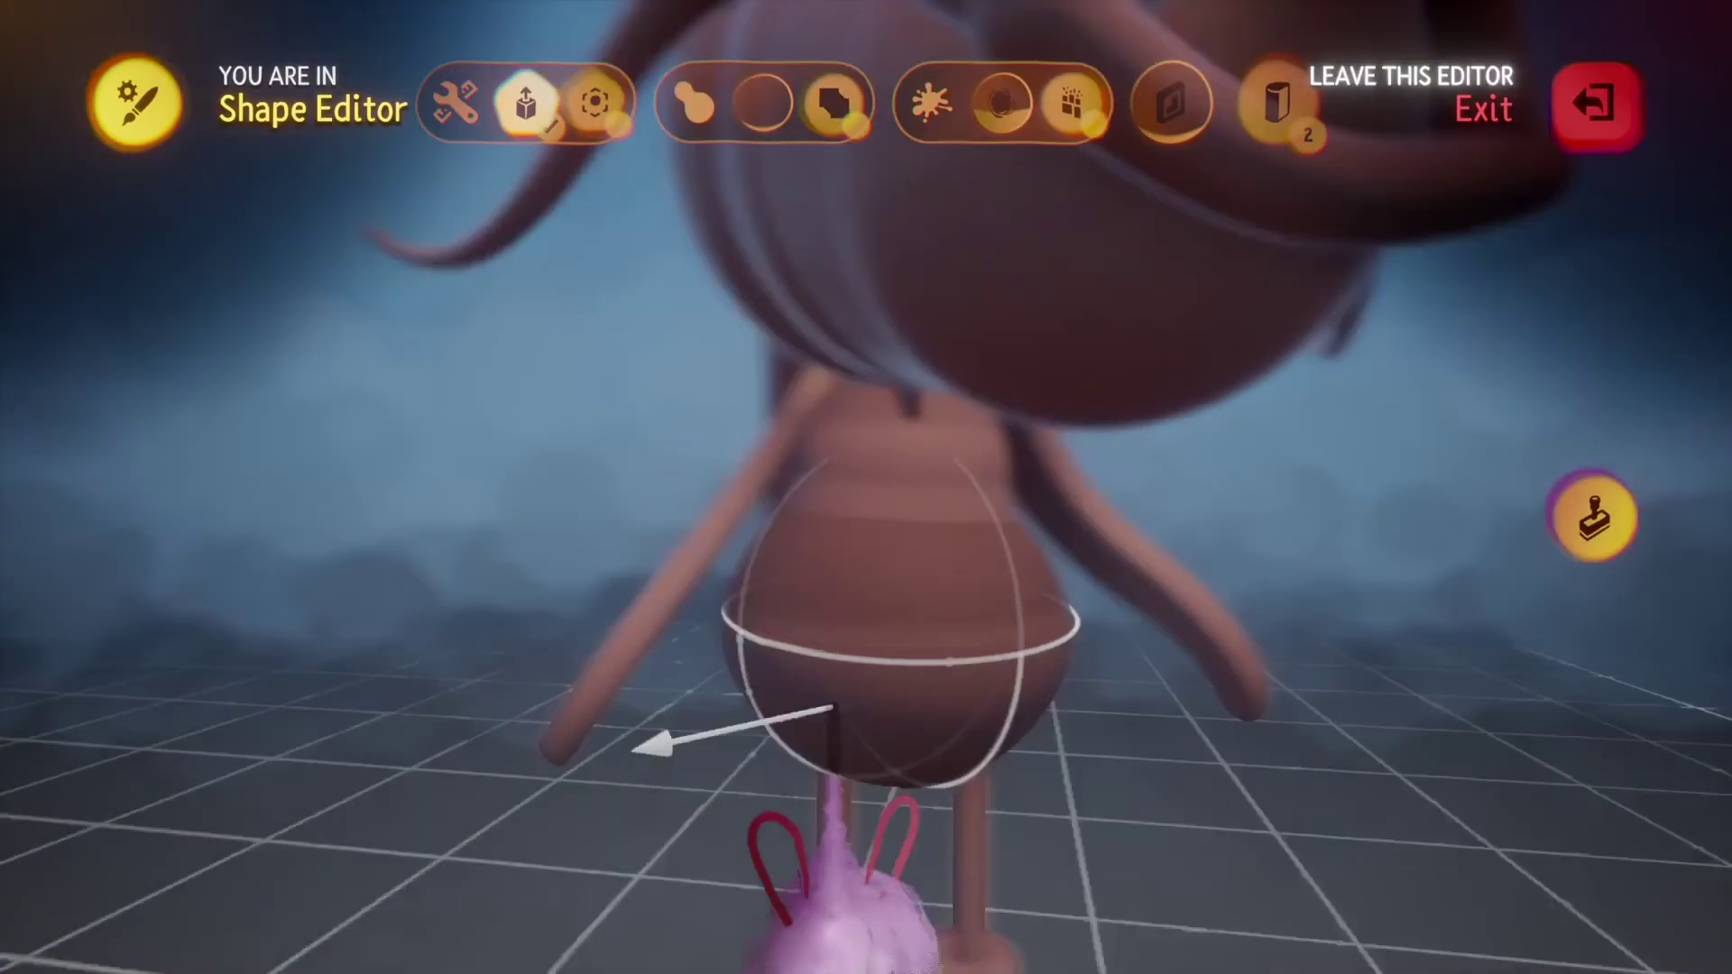
key(e)
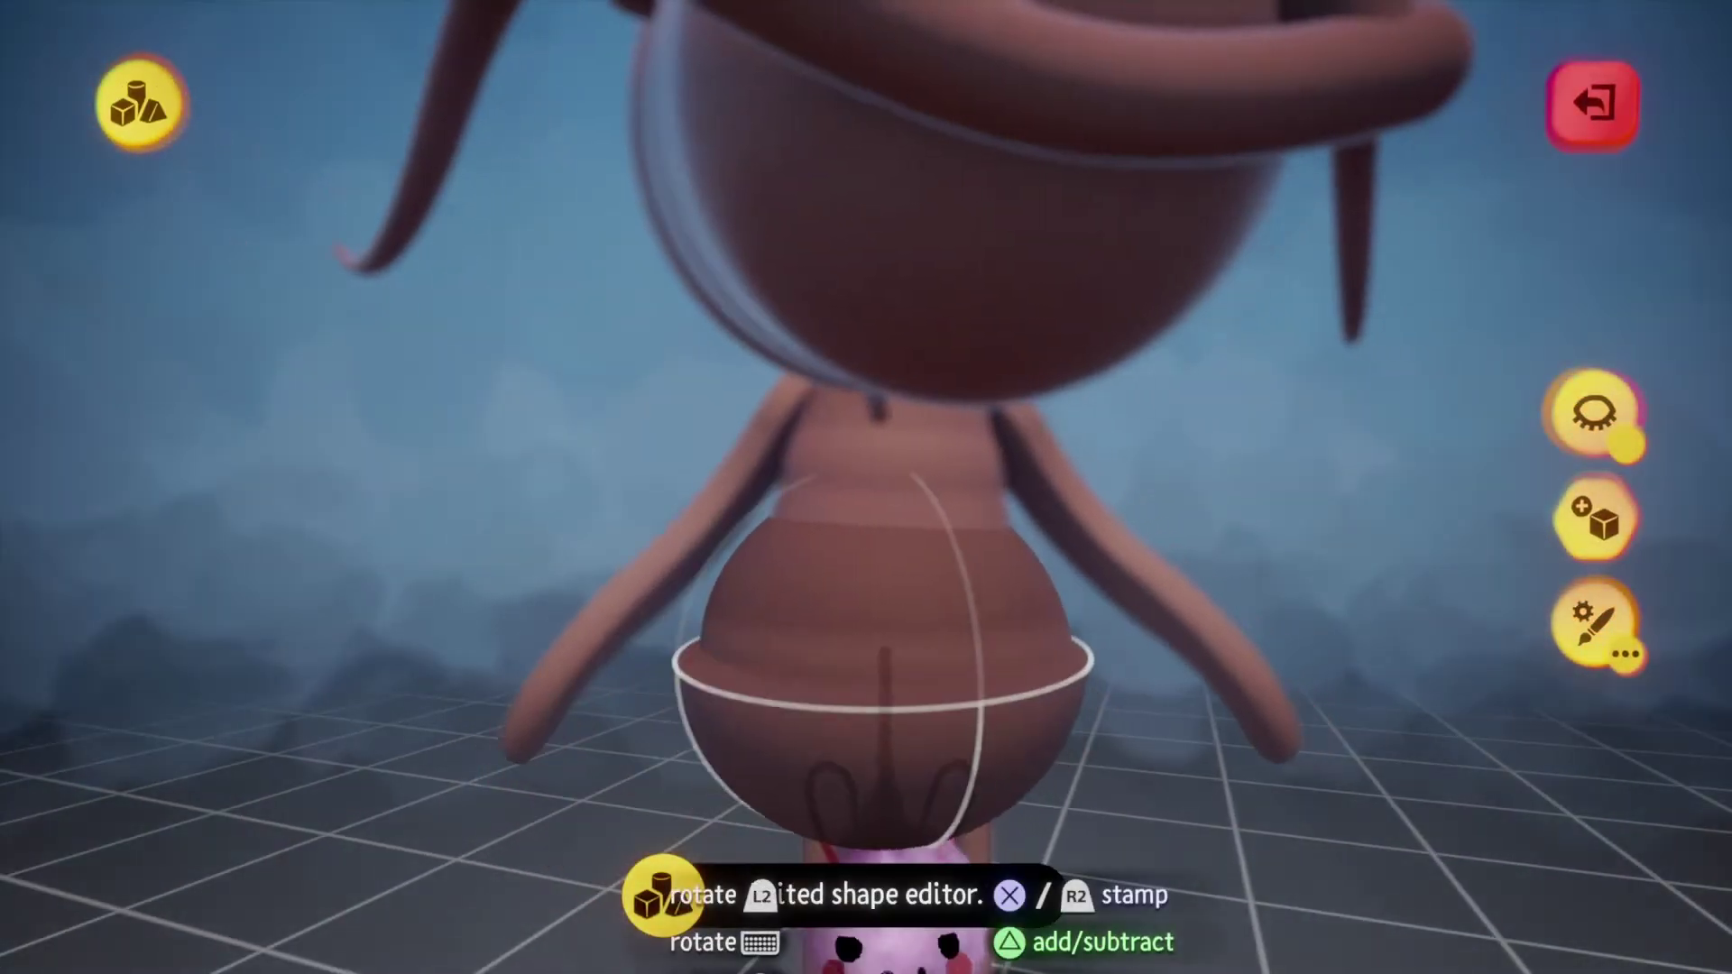
mouse_move(888, 893)
middle_down()
mouse_move(911, 889)
mouse_move(893, 902)
middle_up()
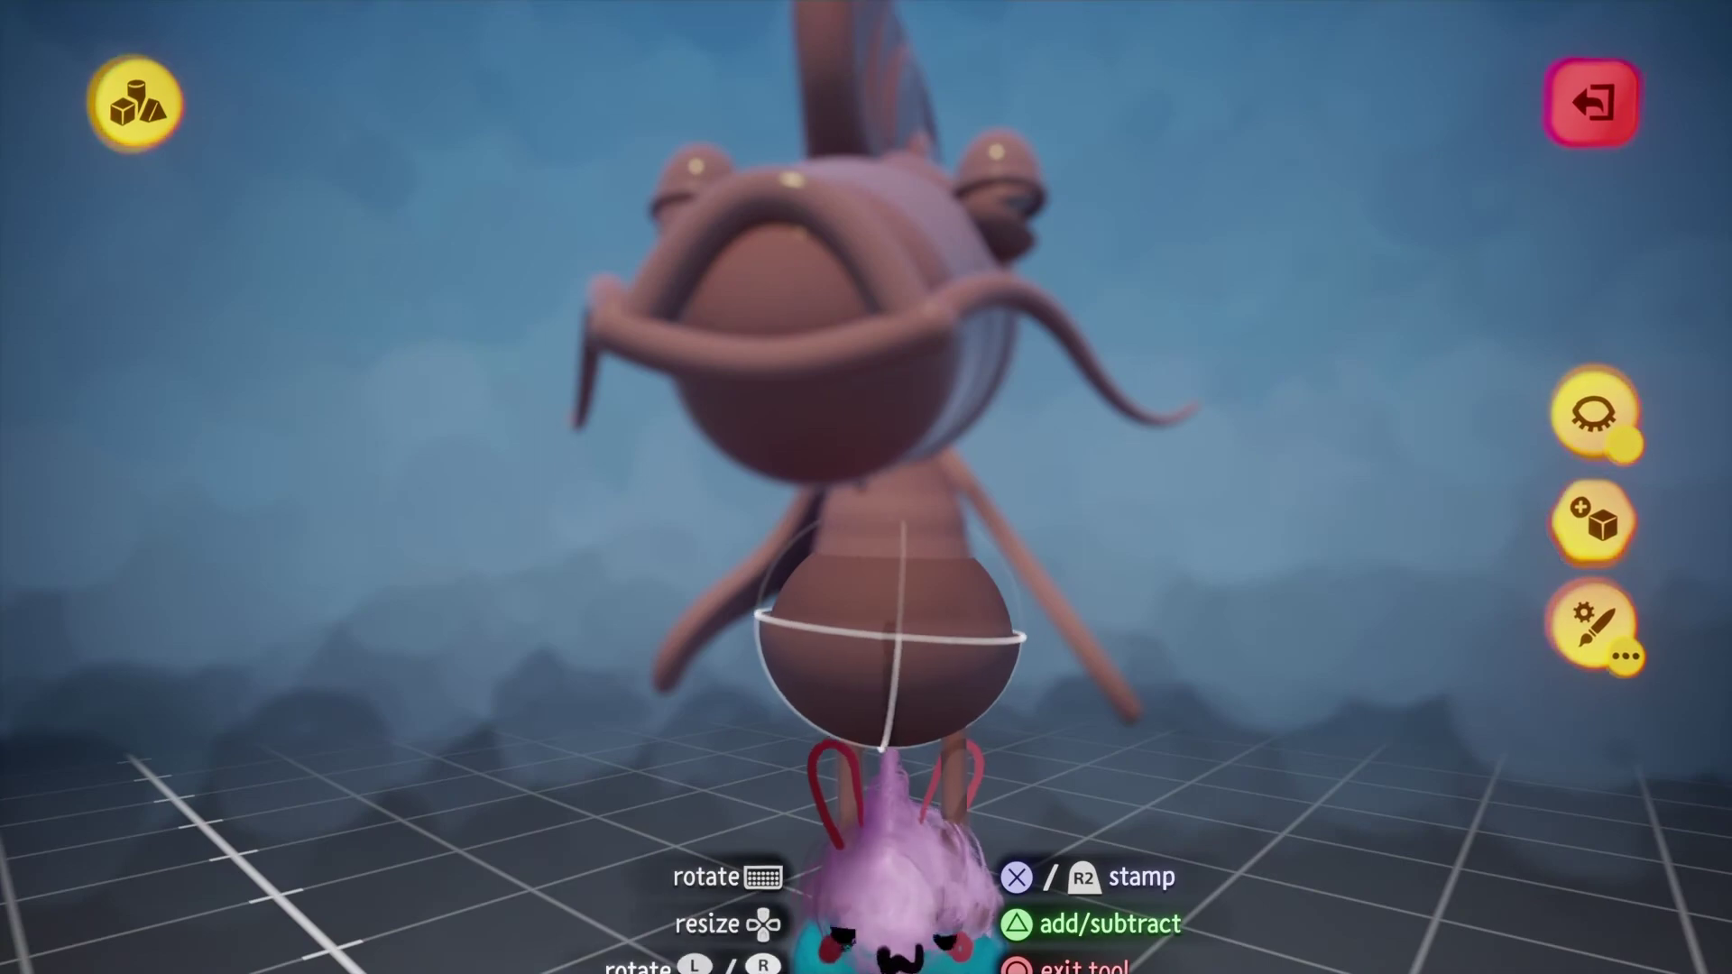
middle_drag(893, 902, 897, 906)
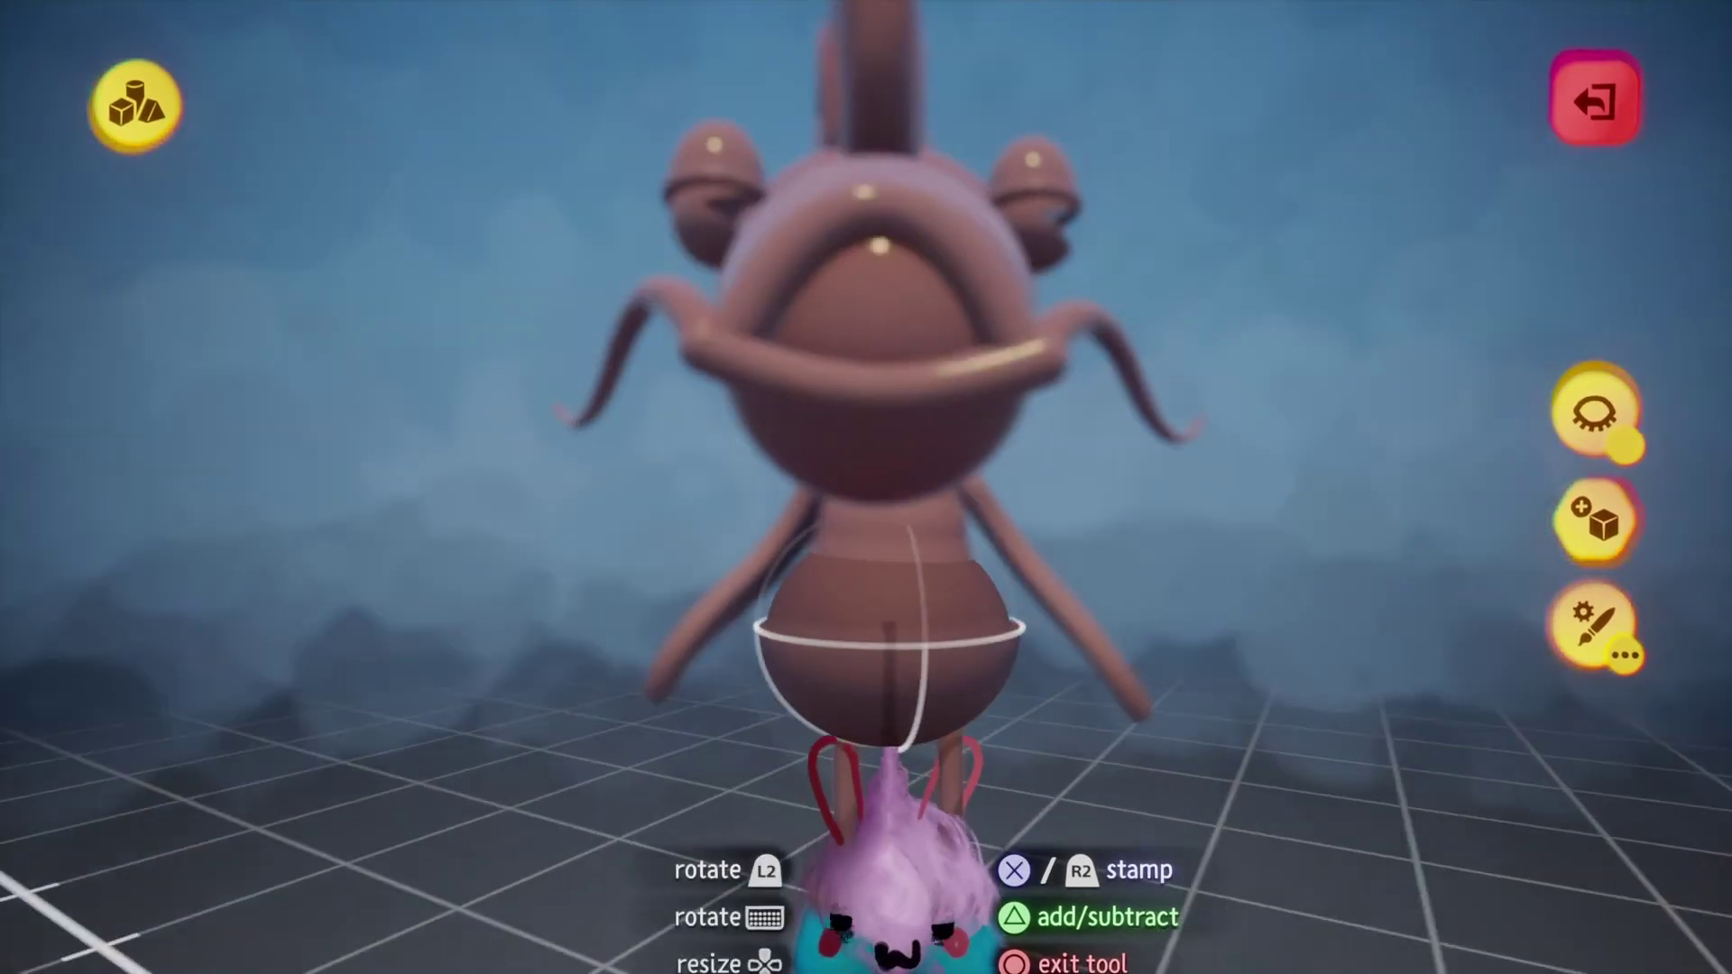
key(Escape)
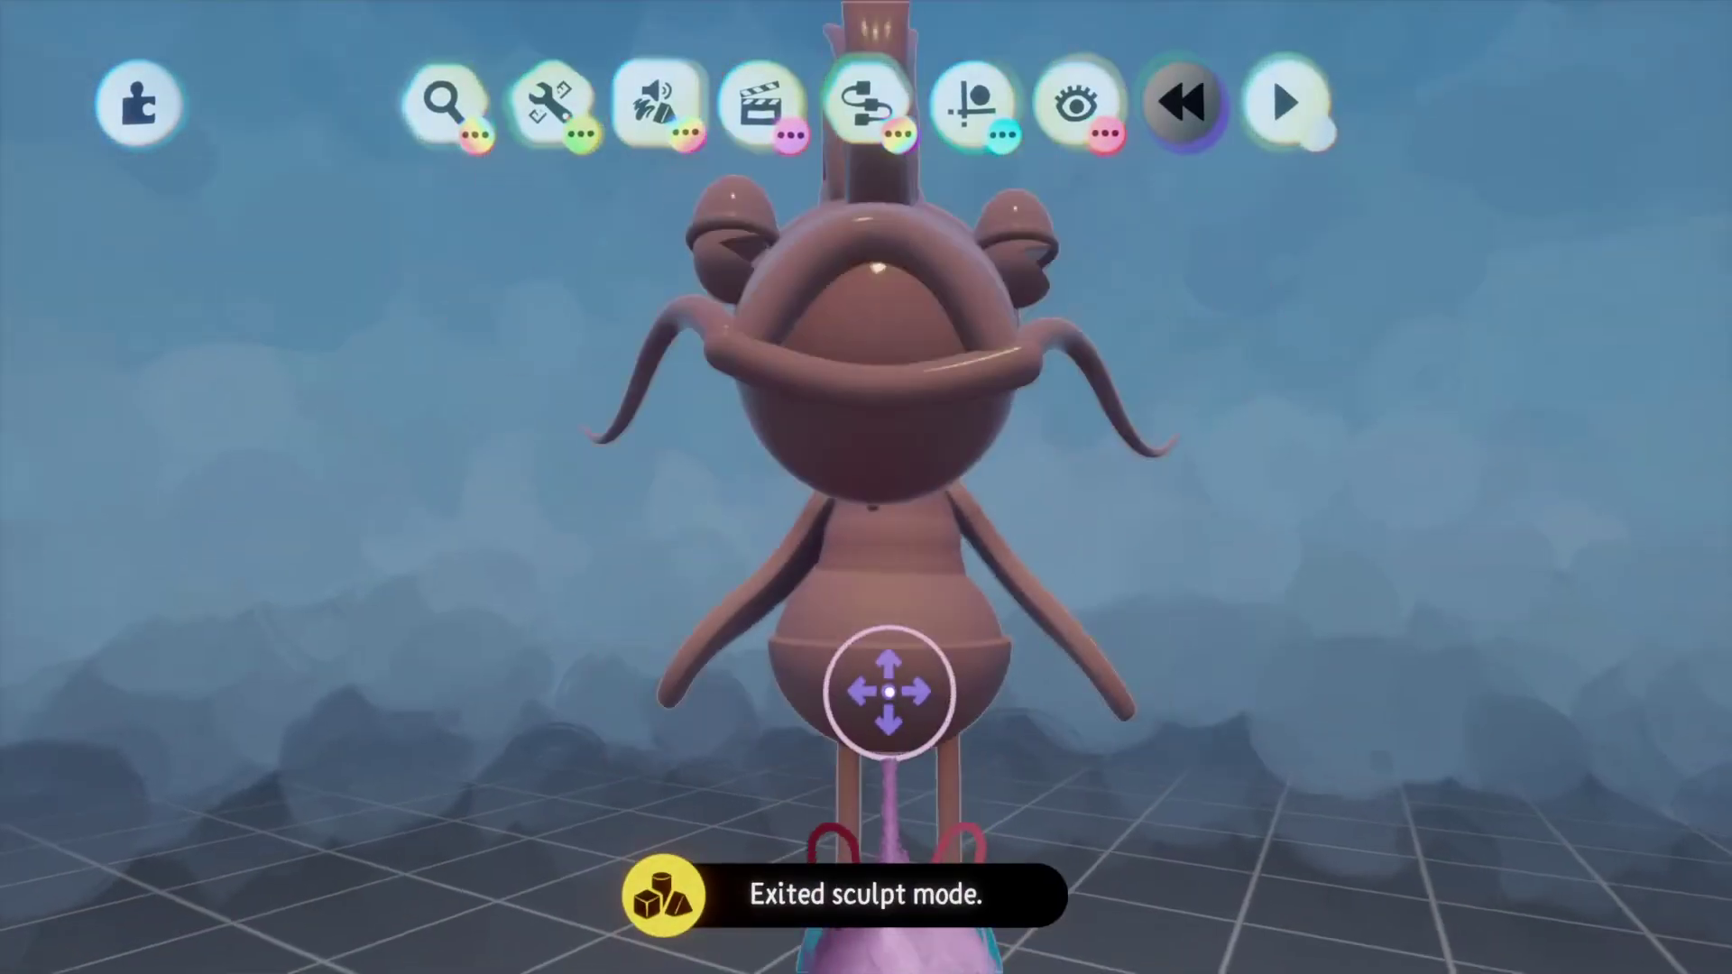
Frame the puppet's legs and reopen it in sculpt mode with the cylinder shape.
middle_drag(886, 695, 903, 850)
middle_drag(938, 748, 947, 695)
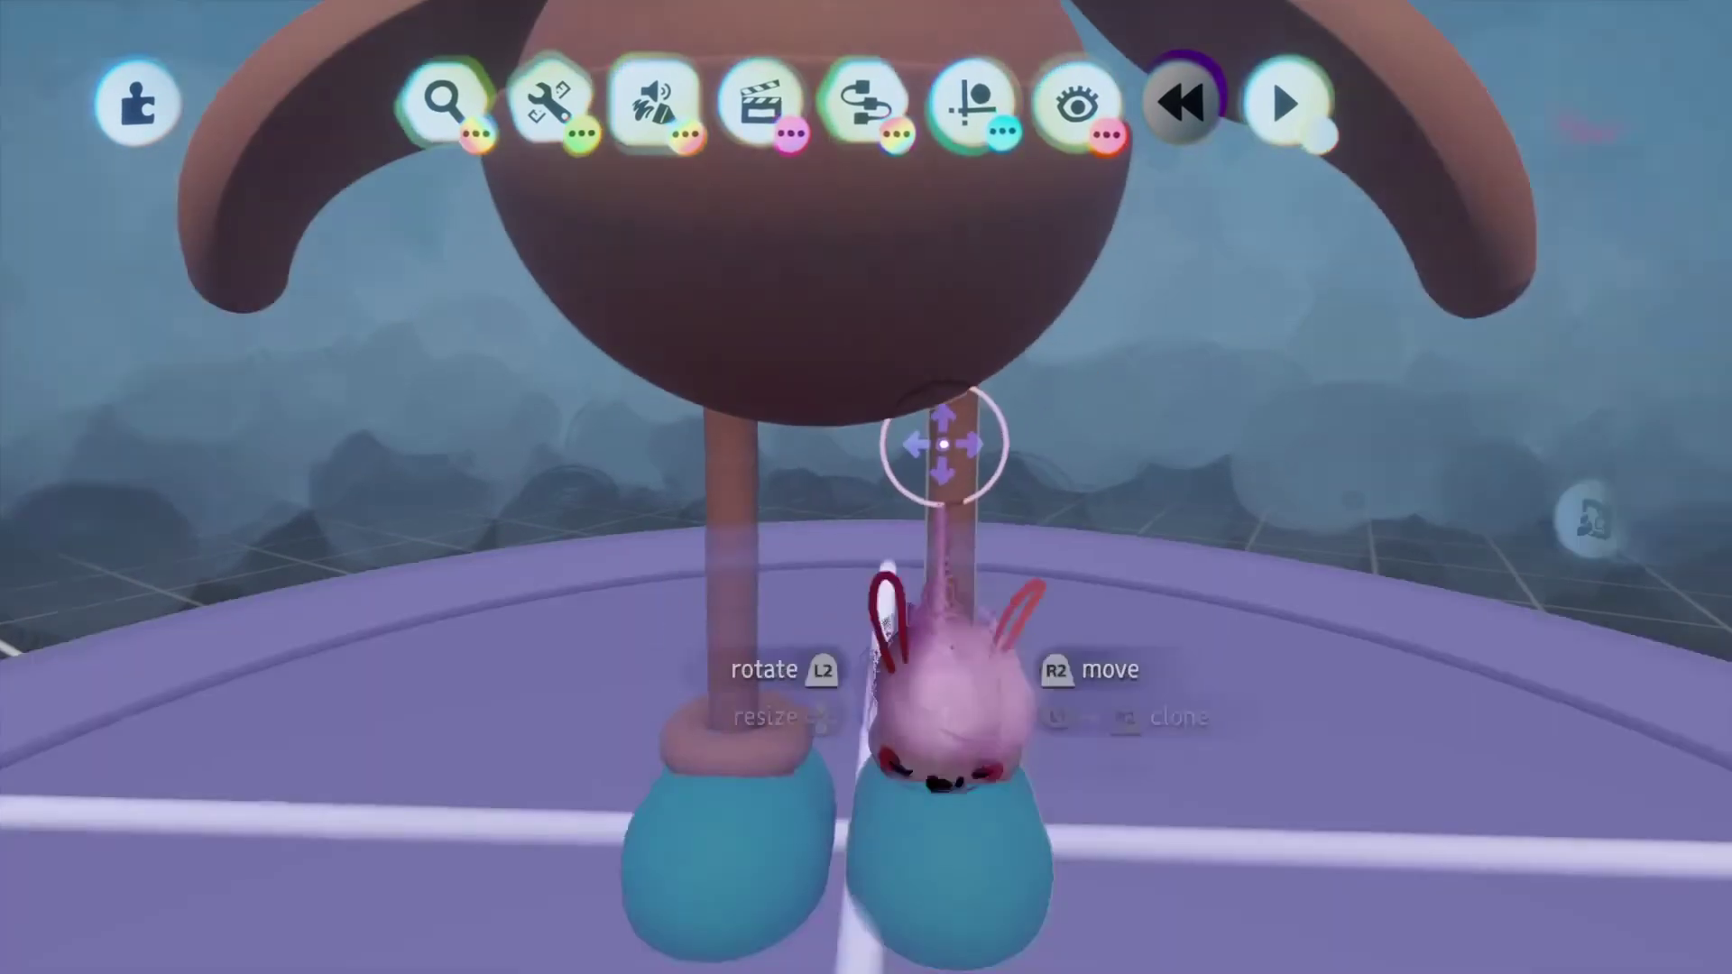
double_click(947, 722)
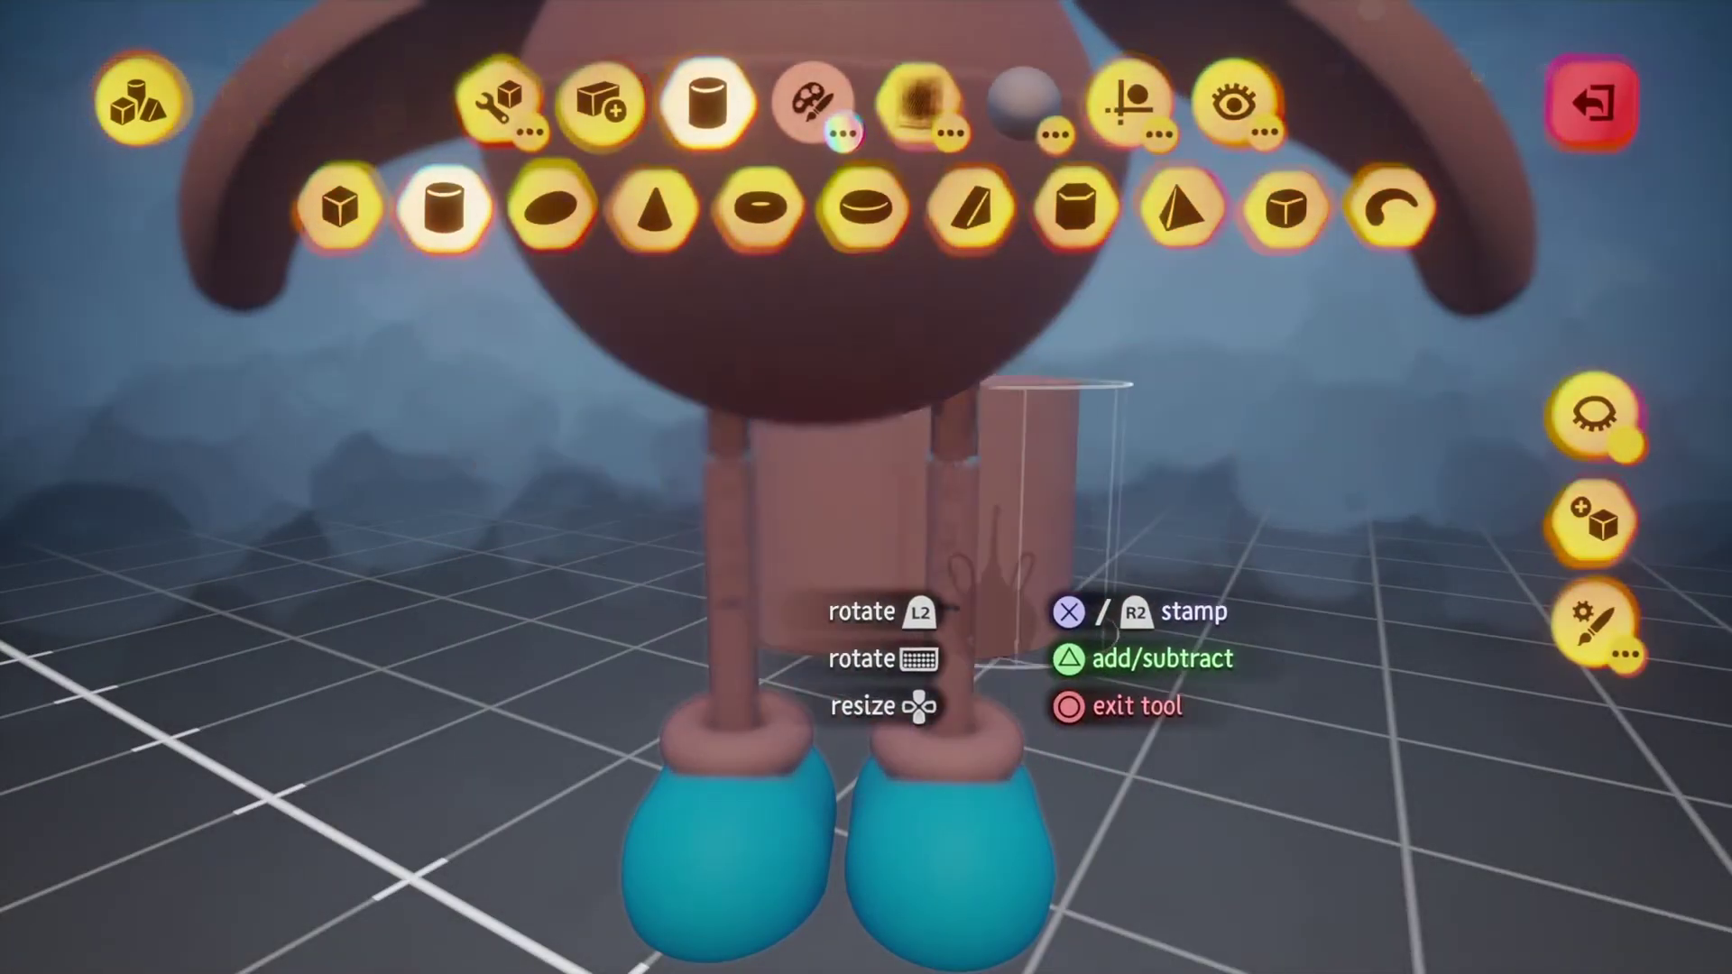
key(Escape)
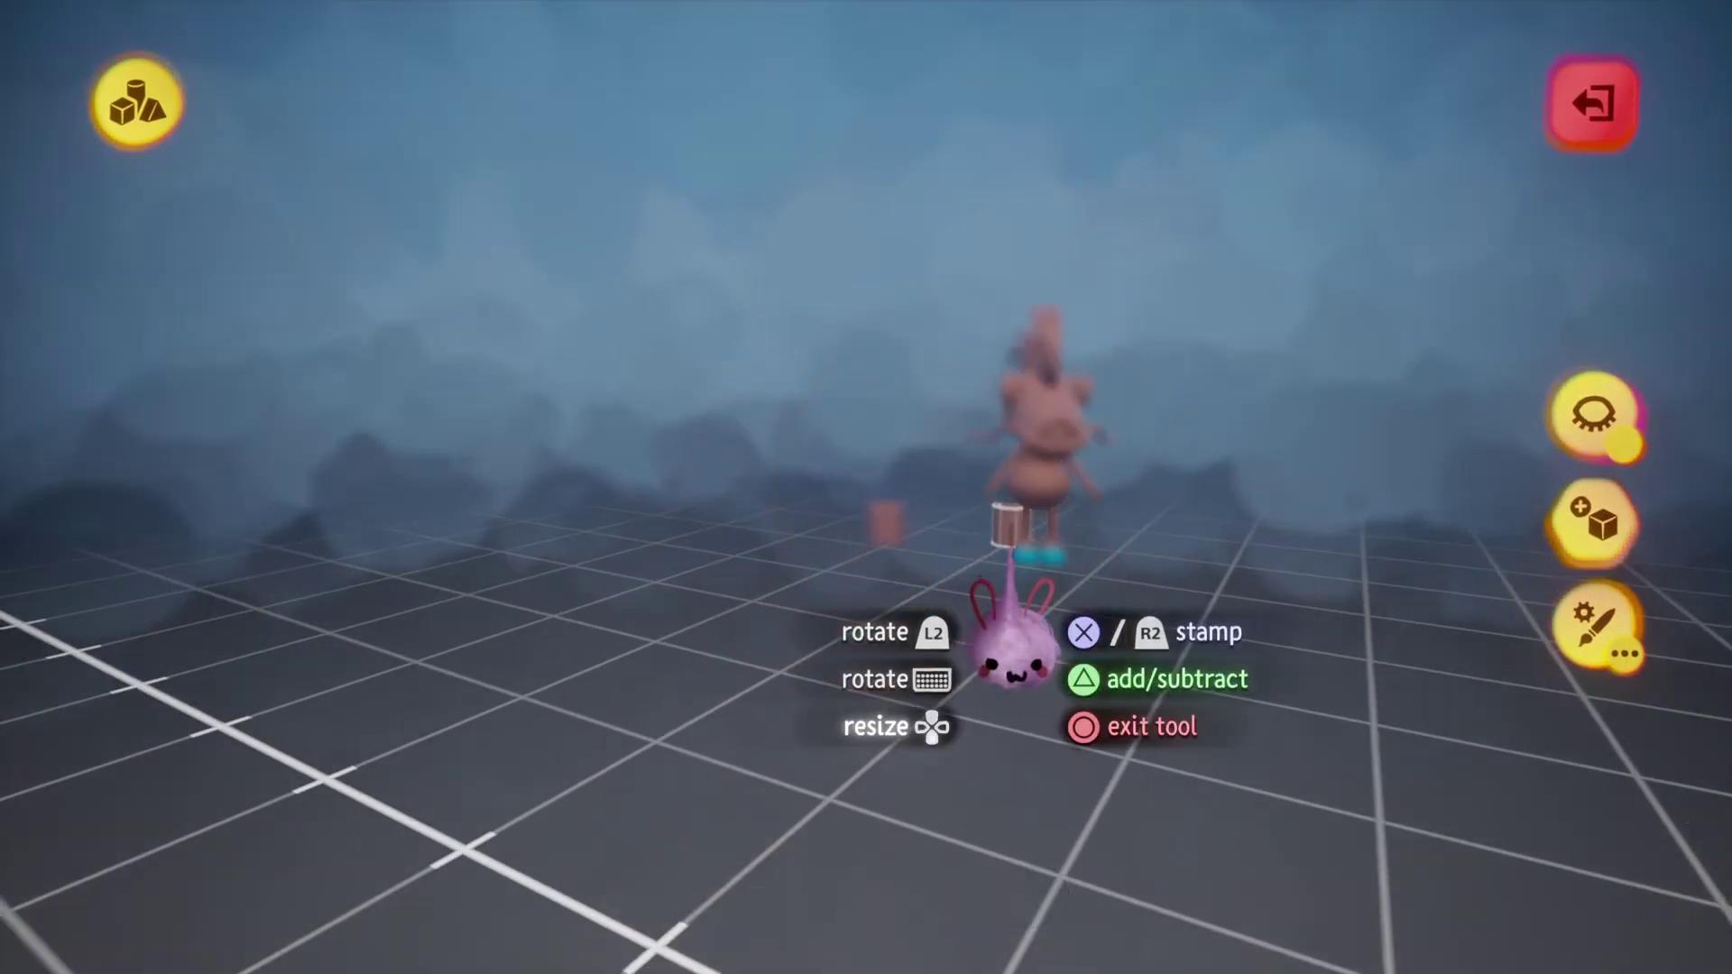
Stamp a thick cylinder thigh onto each upper leg, then exit sculpting.
mouse_move(1011, 650)
middle_down()
mouse_move(1037, 657)
mouse_move(1037, 773)
mouse_move(1001, 709)
middle_up()
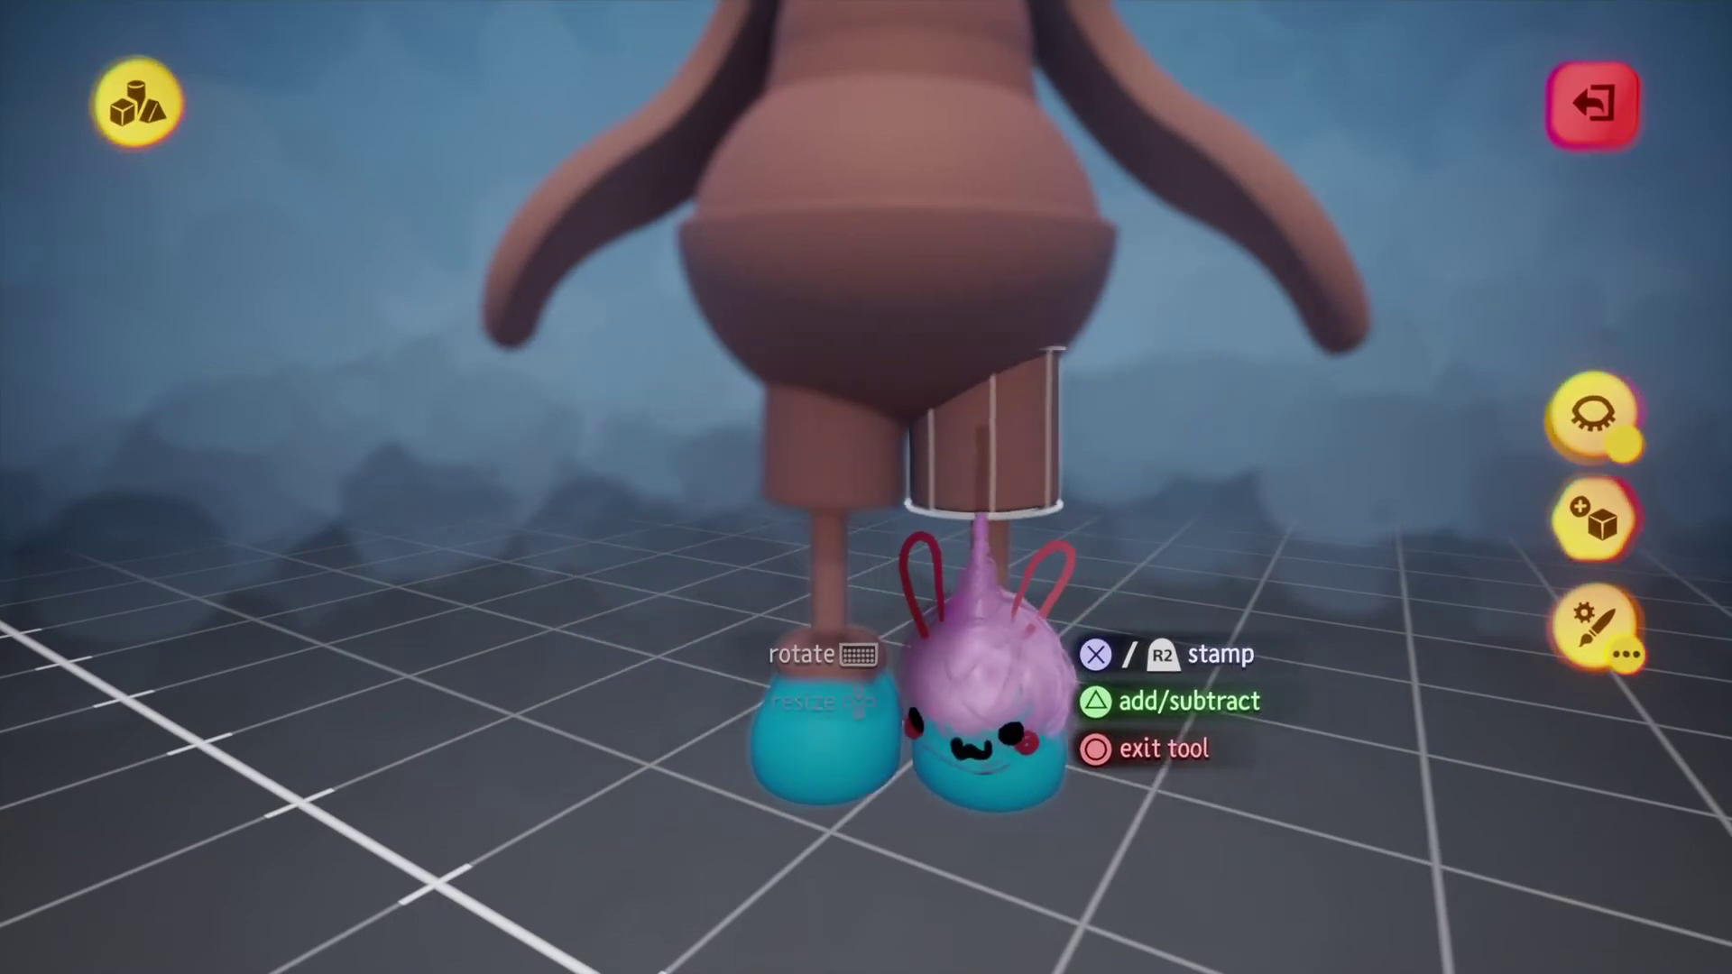
middle_drag(987, 721, 1064, 739)
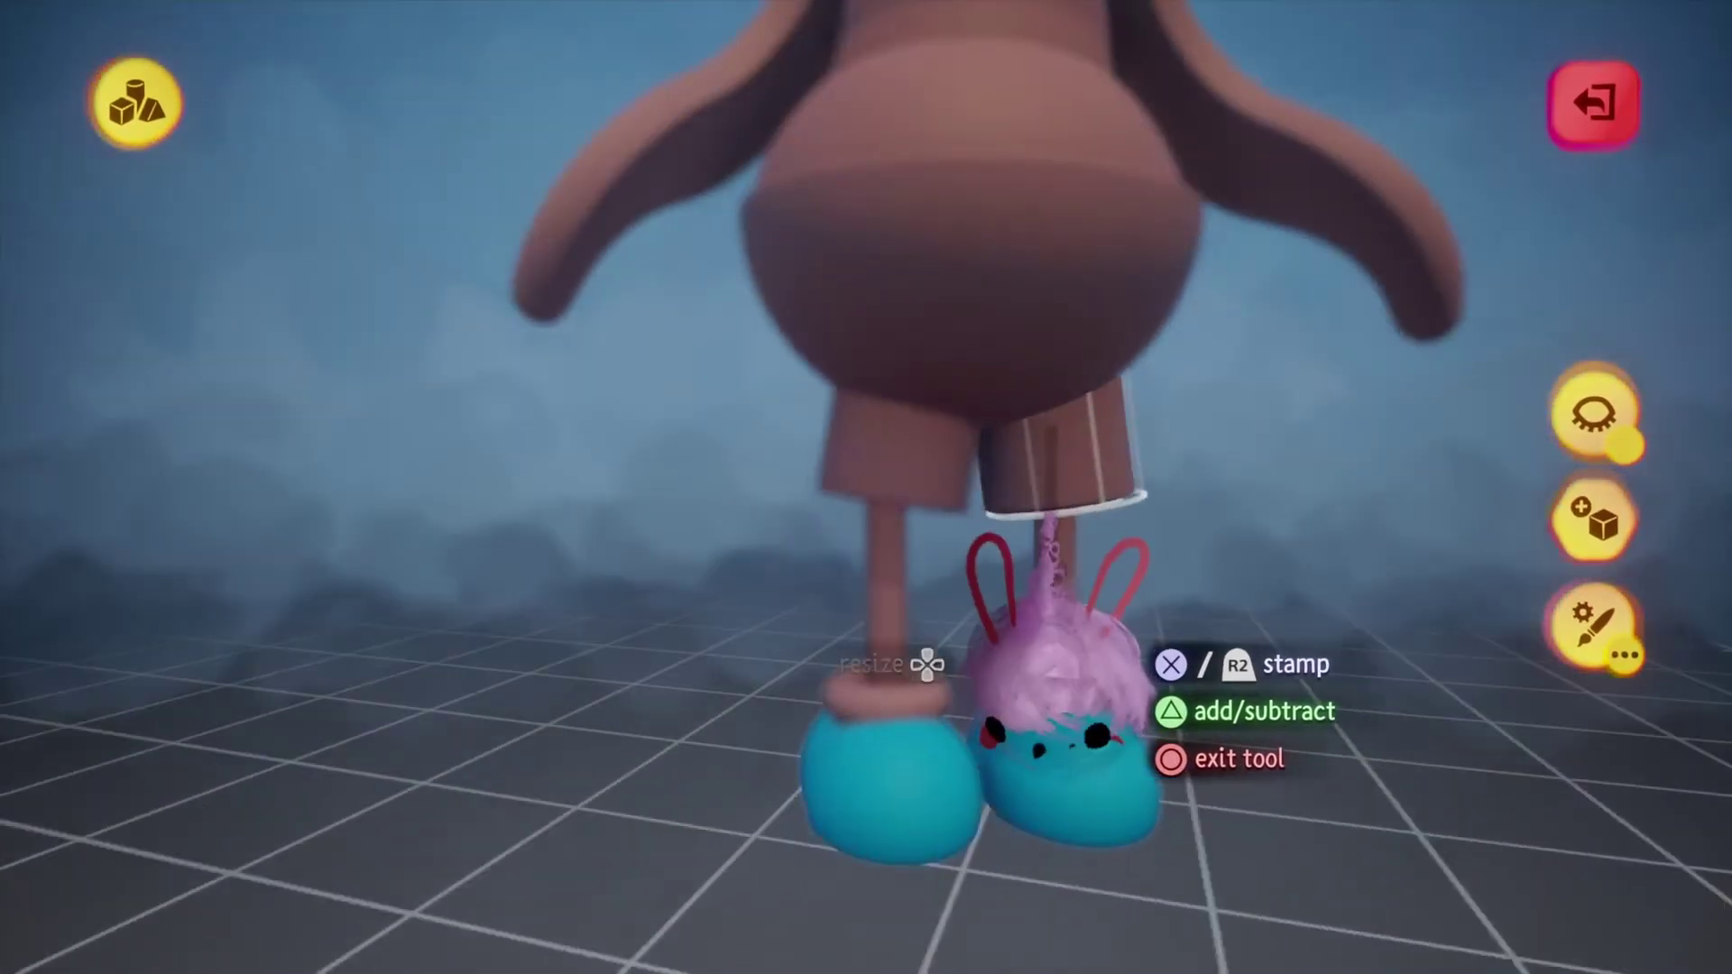
mouse_move(1064, 672)
middle_down()
mouse_move(1043, 657)
mouse_move(998, 450)
middle_up()
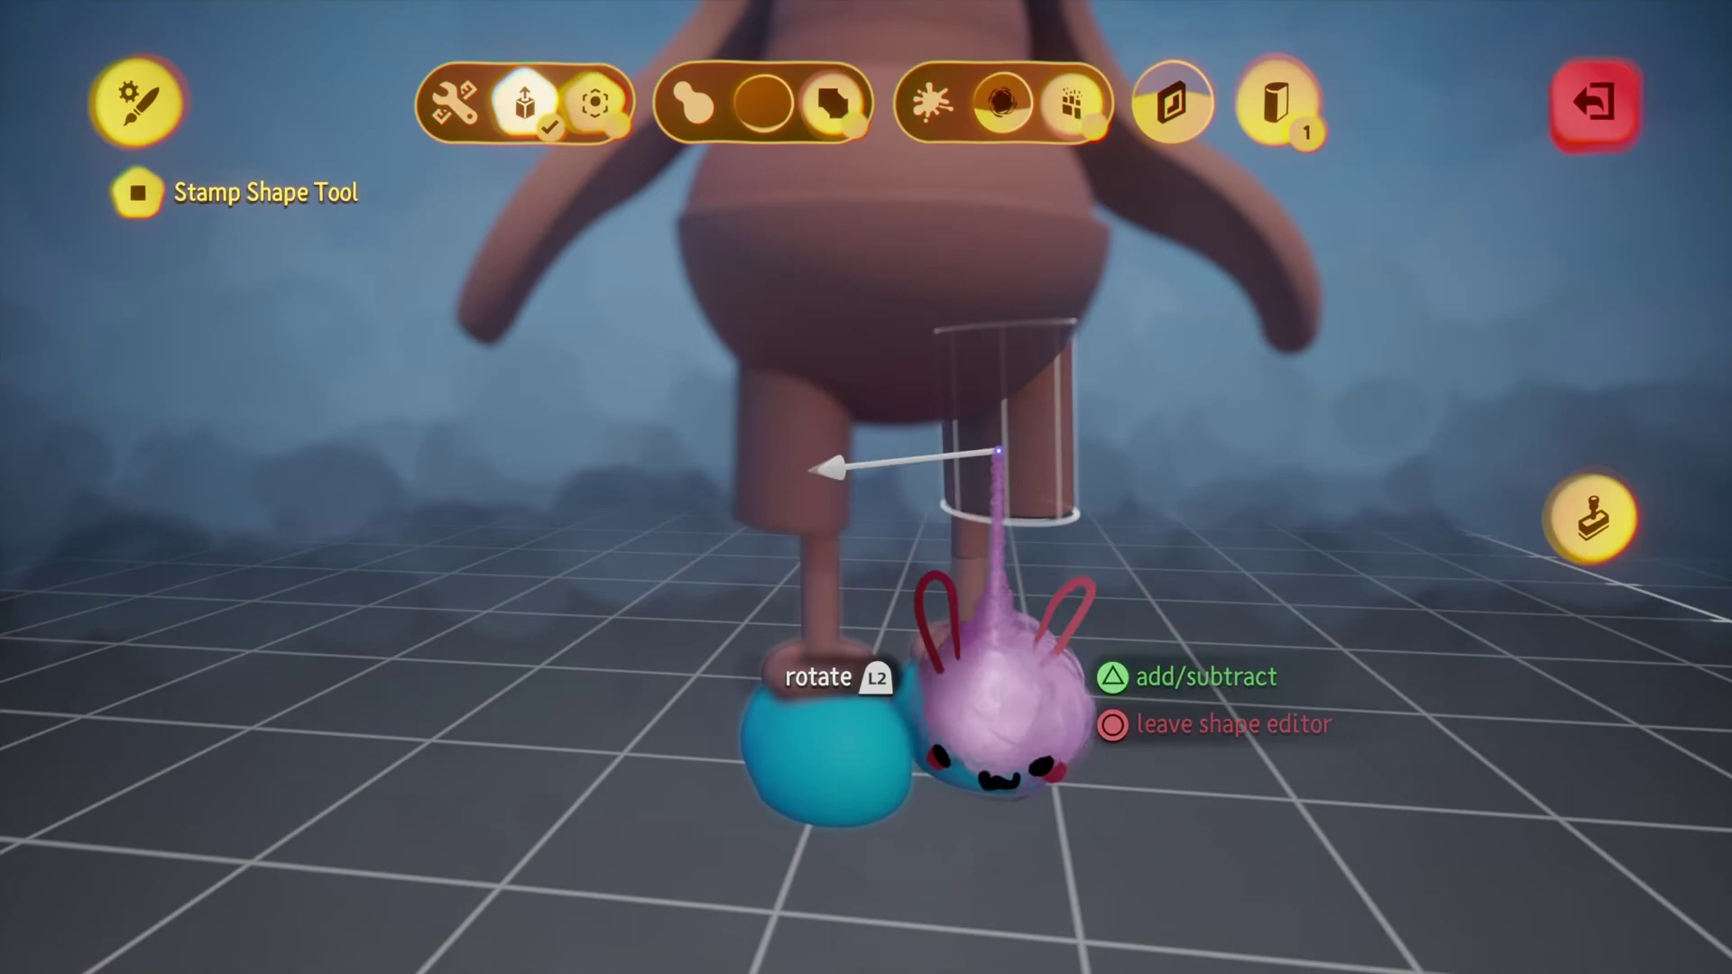
key(Escape)
mouse_move(990, 541)
middle_down()
mouse_move(1043, 619)
mouse_move(1087, 533)
mouse_move(1062, 560)
mouse_move(1109, 586)
middle_up()
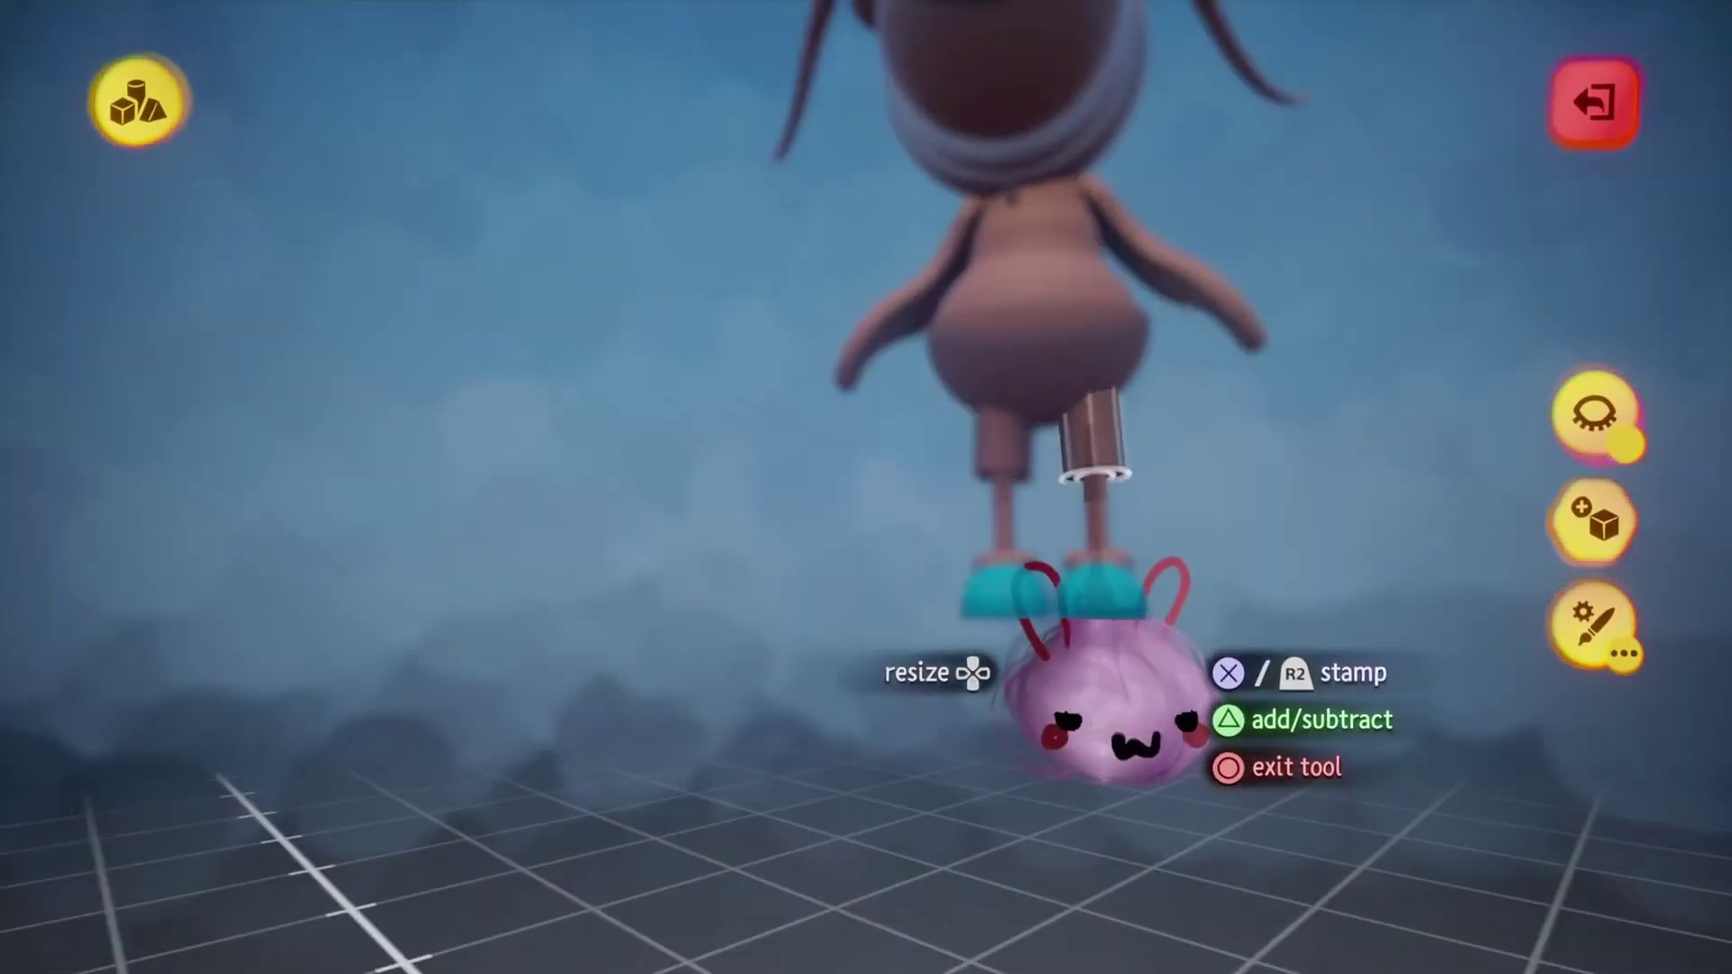
mouse_move(1105, 686)
middle_down()
mouse_move(1091, 677)
mouse_move(1119, 704)
middle_up()
key(Escape)
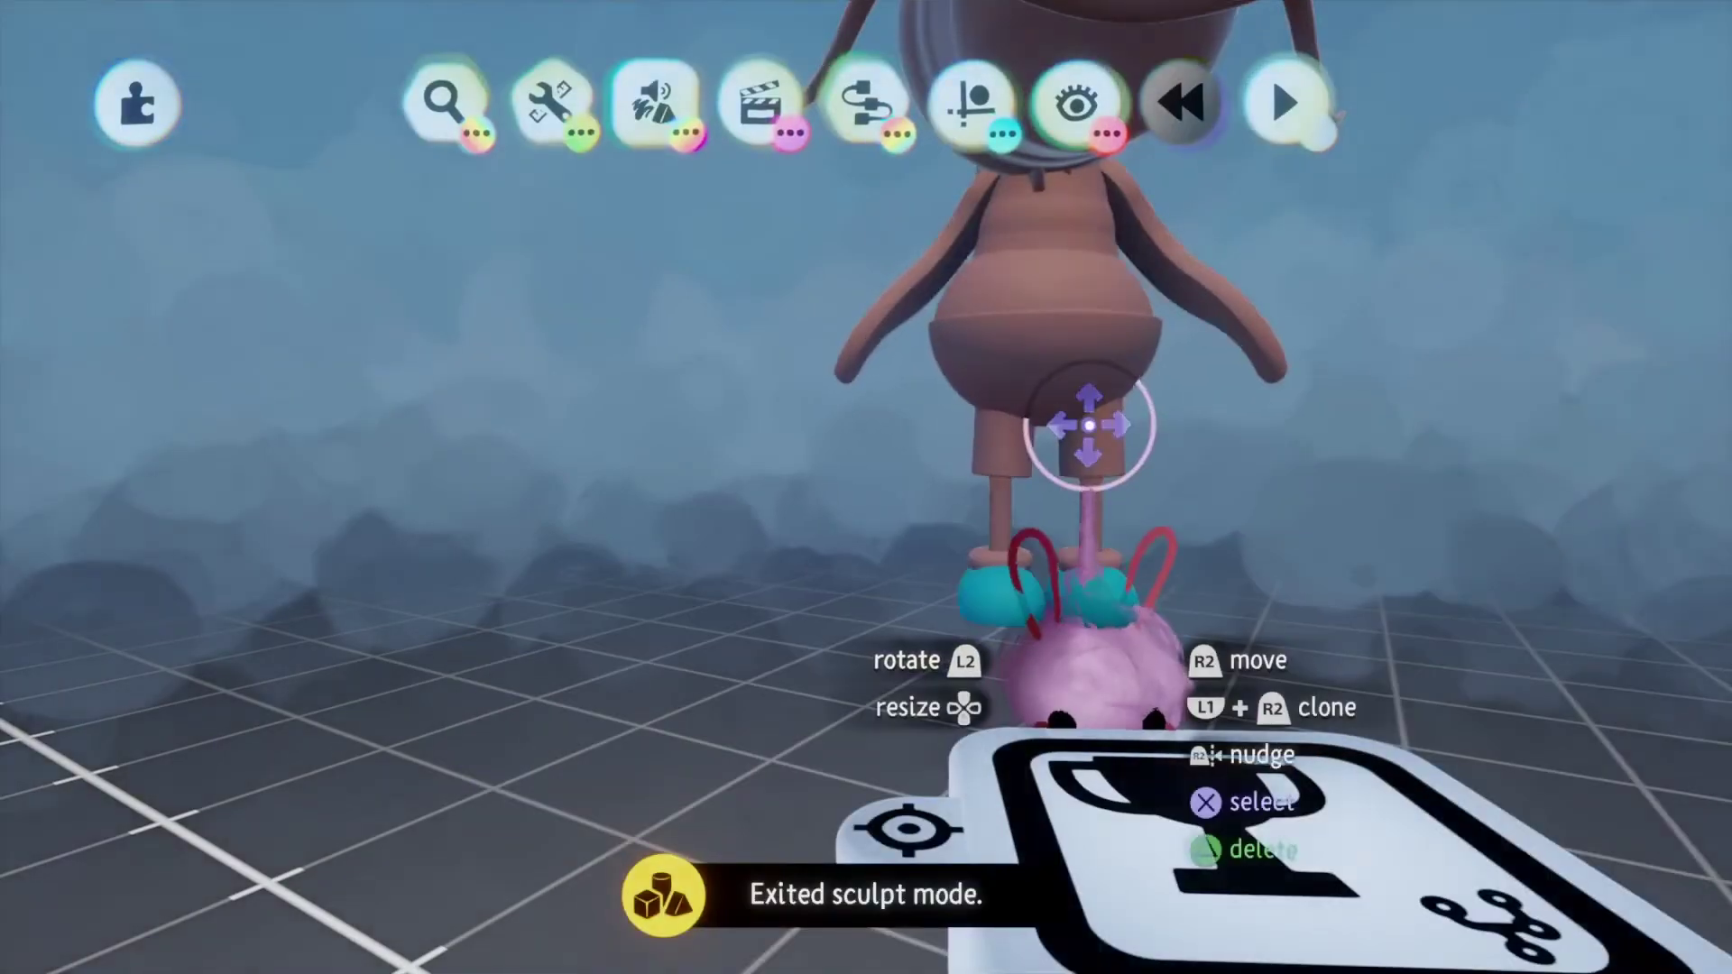
Zoom close to the puppet and size a donut ring to fit its belly.
scroll(1088, 425, down, 5)
mouse_move(1088, 425)
middle_down()
mouse_move(1051, 425)
mouse_move(1083, 444)
mouse_move(1046, 341)
middle_up()
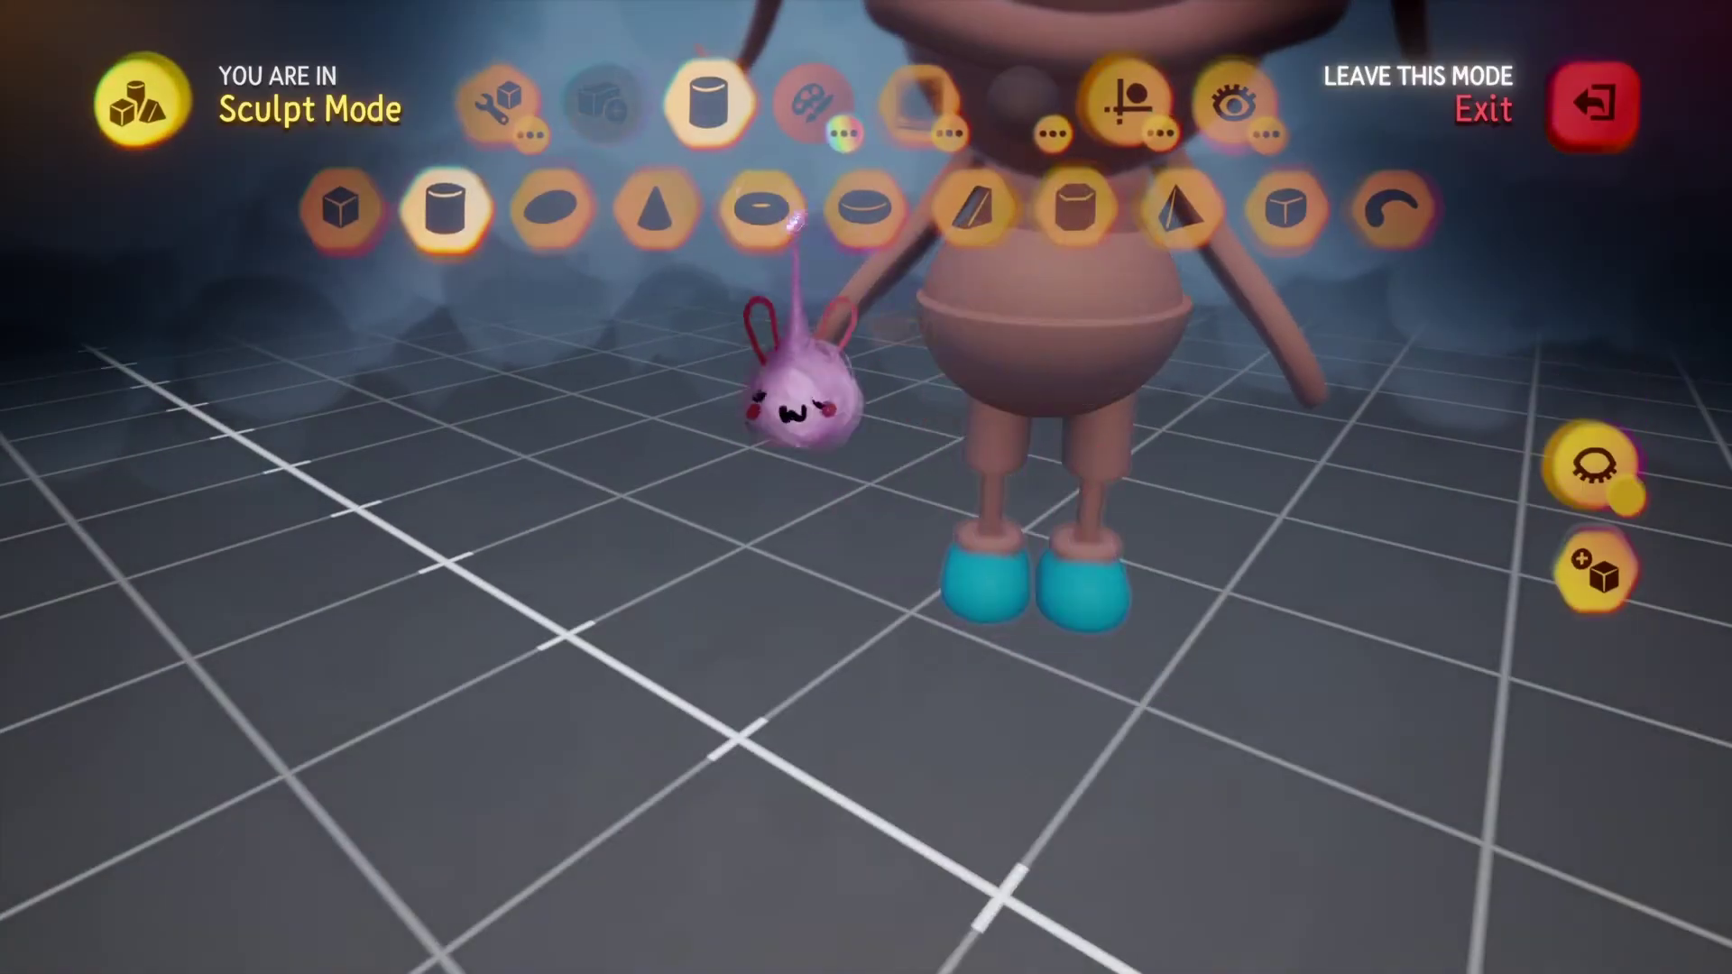
click(852, 202)
key(Escape)
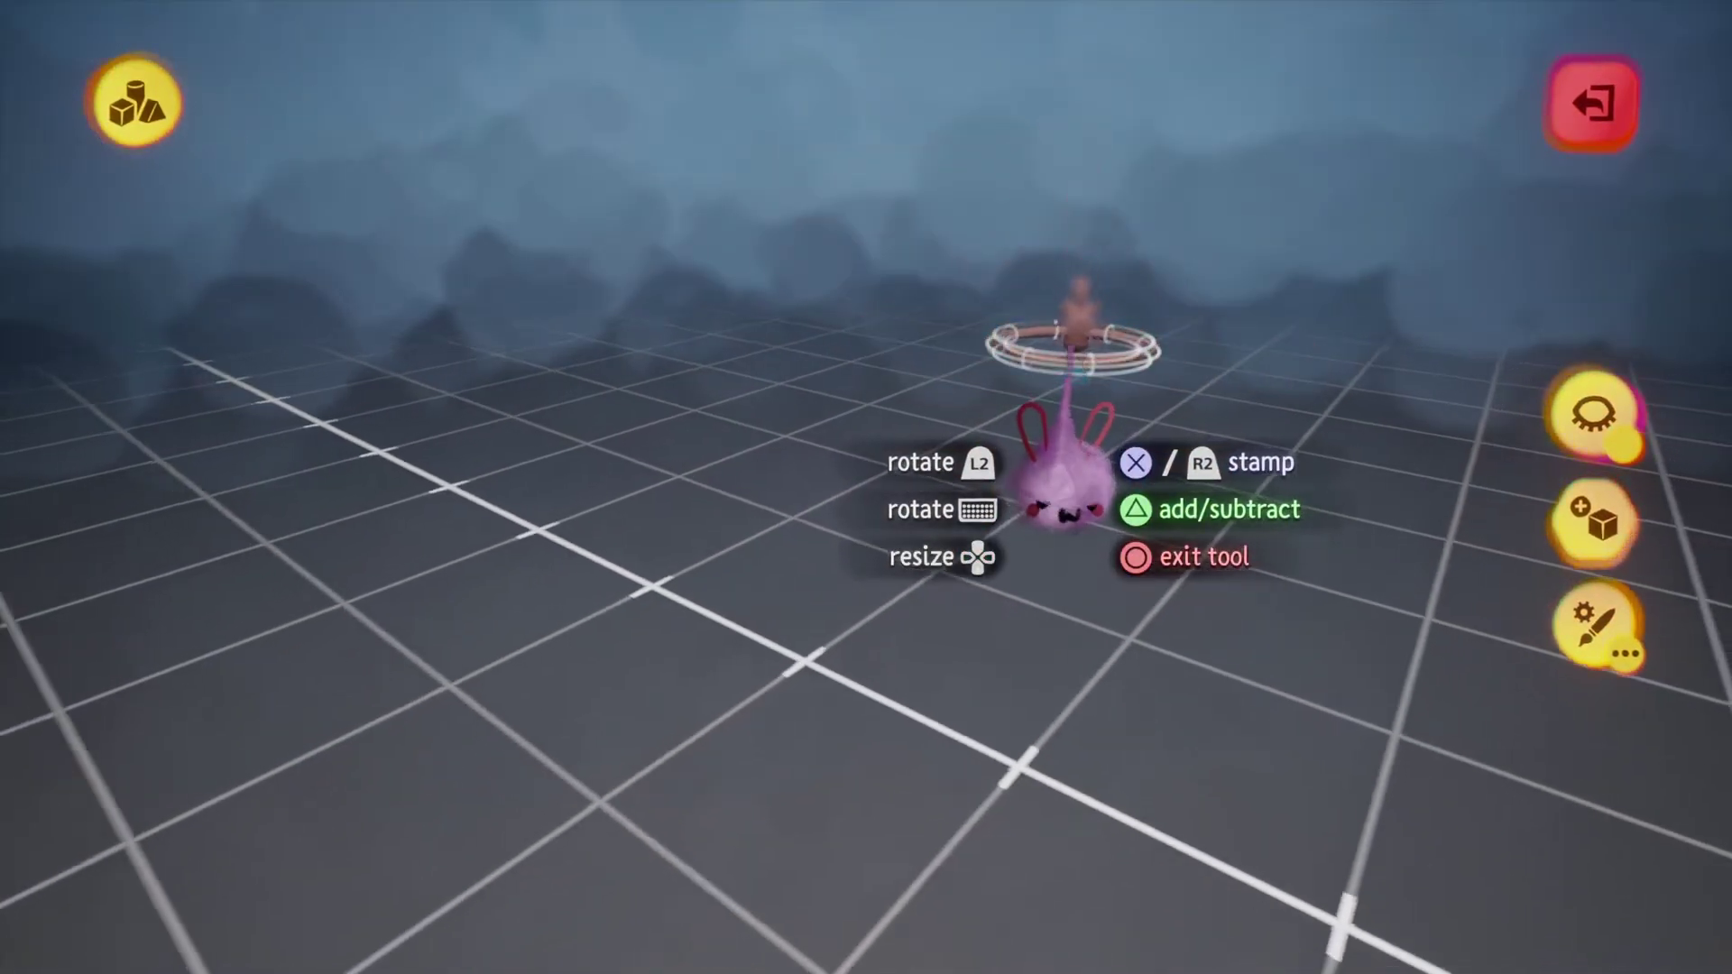
key(Up)
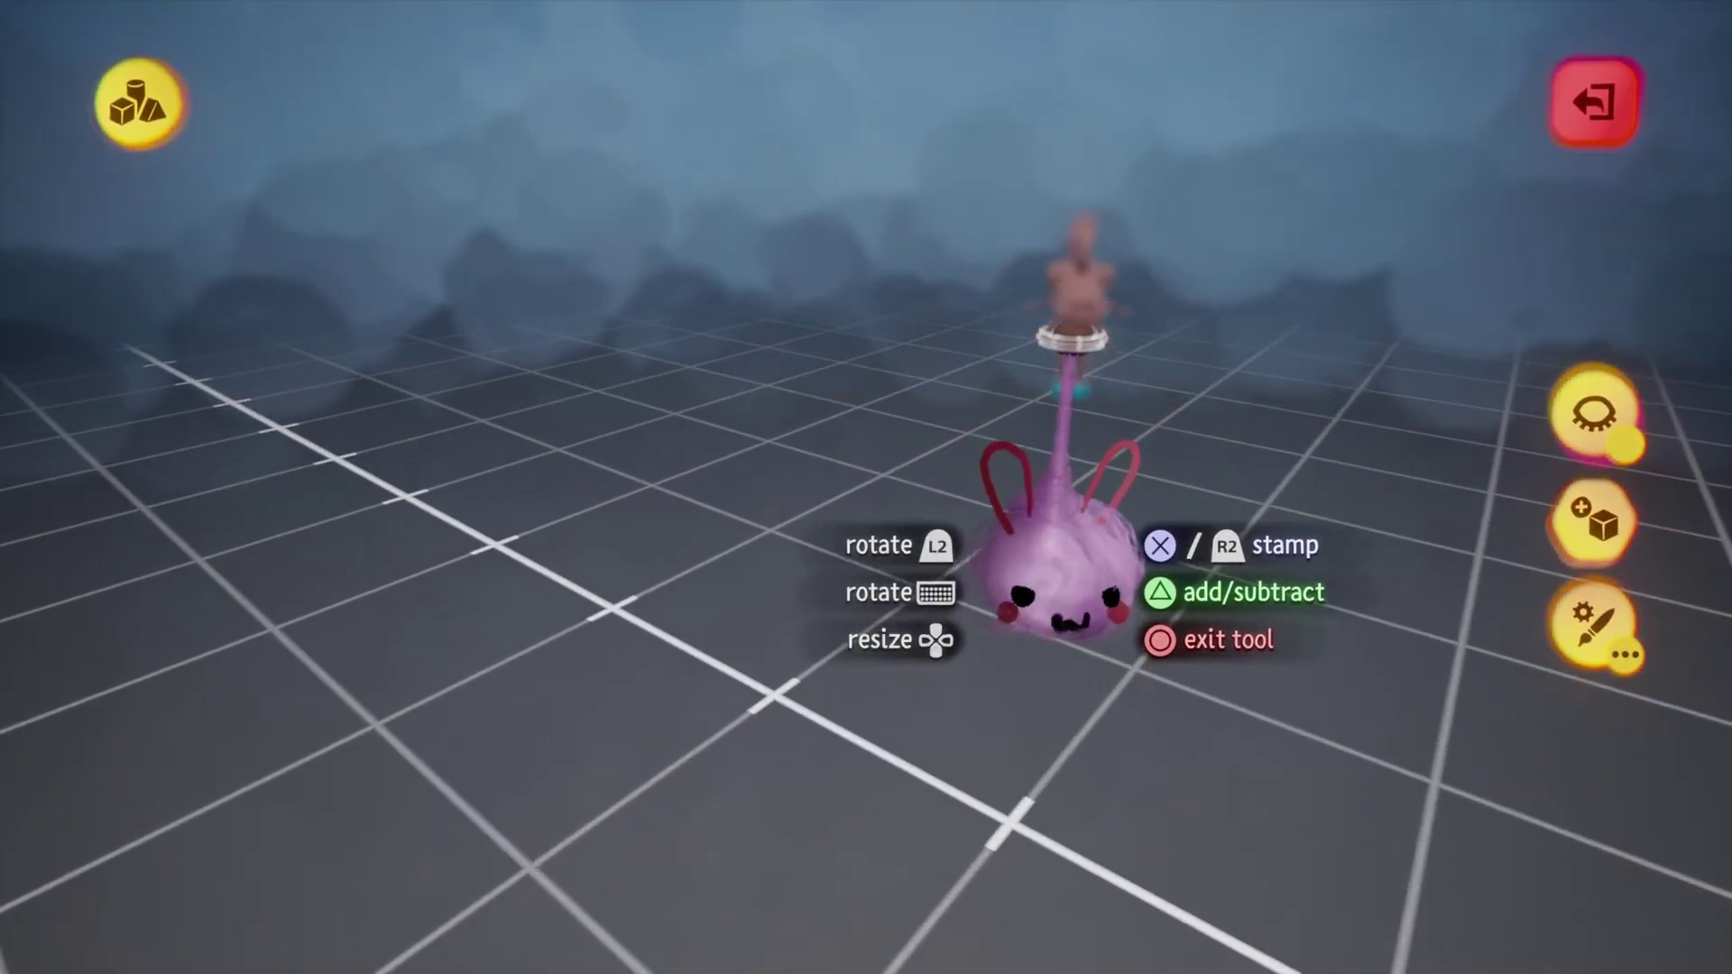
key(Up)
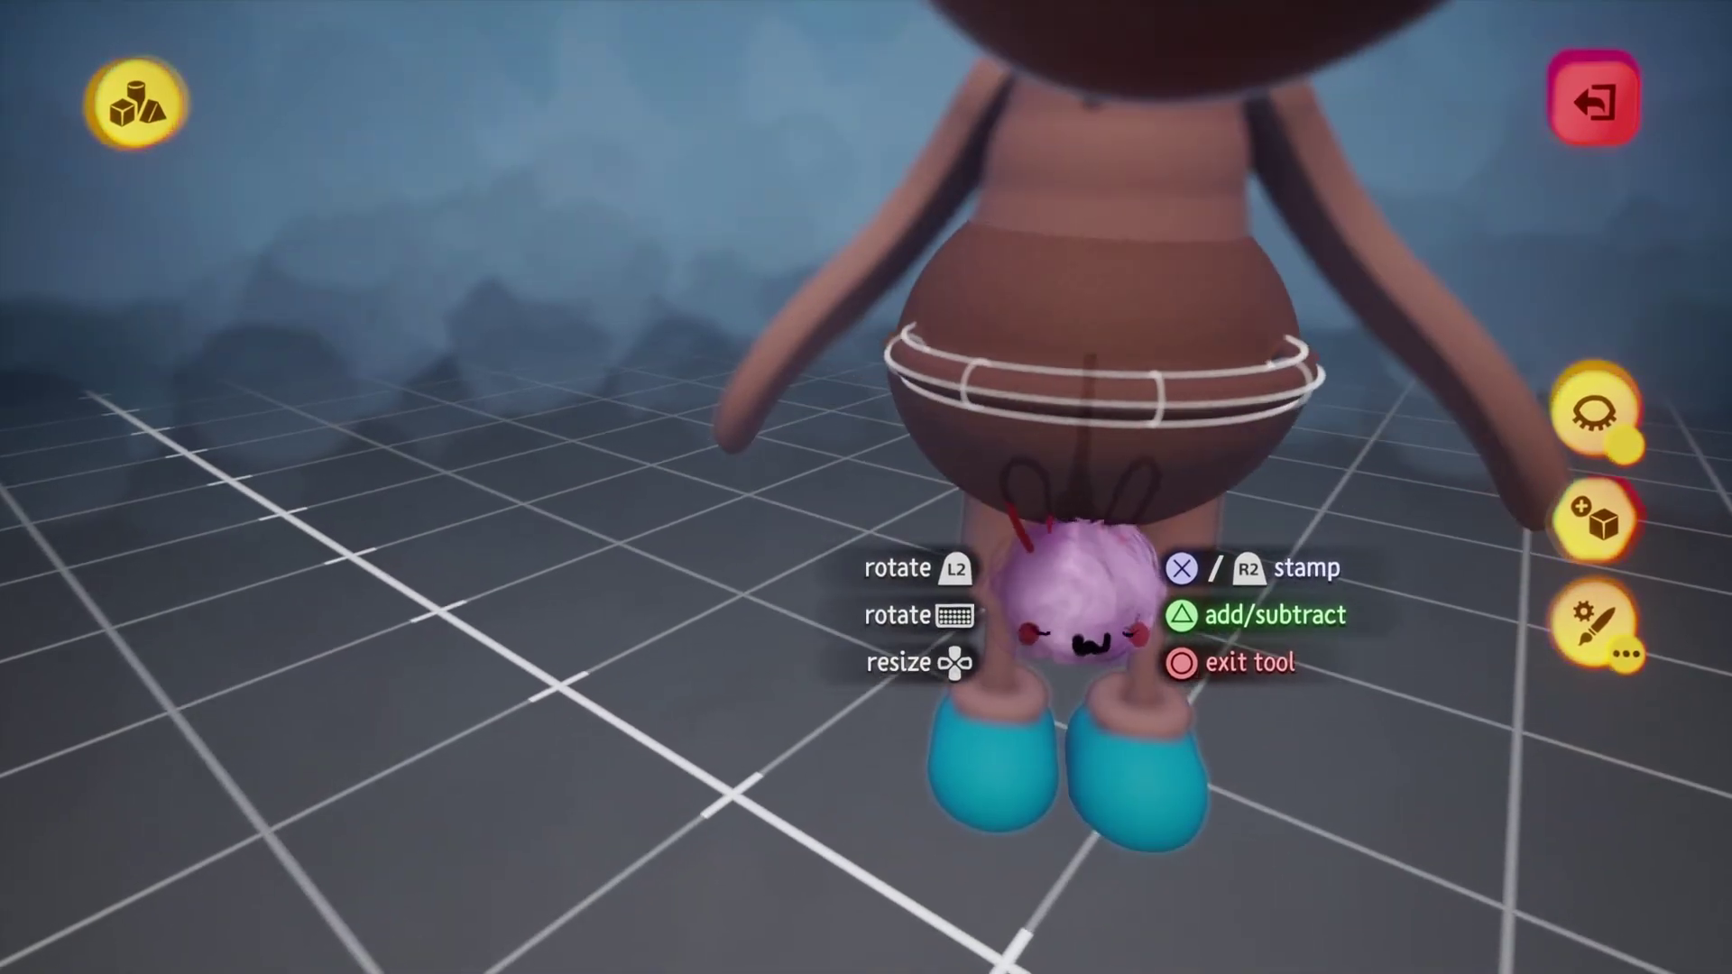
Stamp the ring around the belly, check its fit from several angles, and exit sculpting.
key(Left)
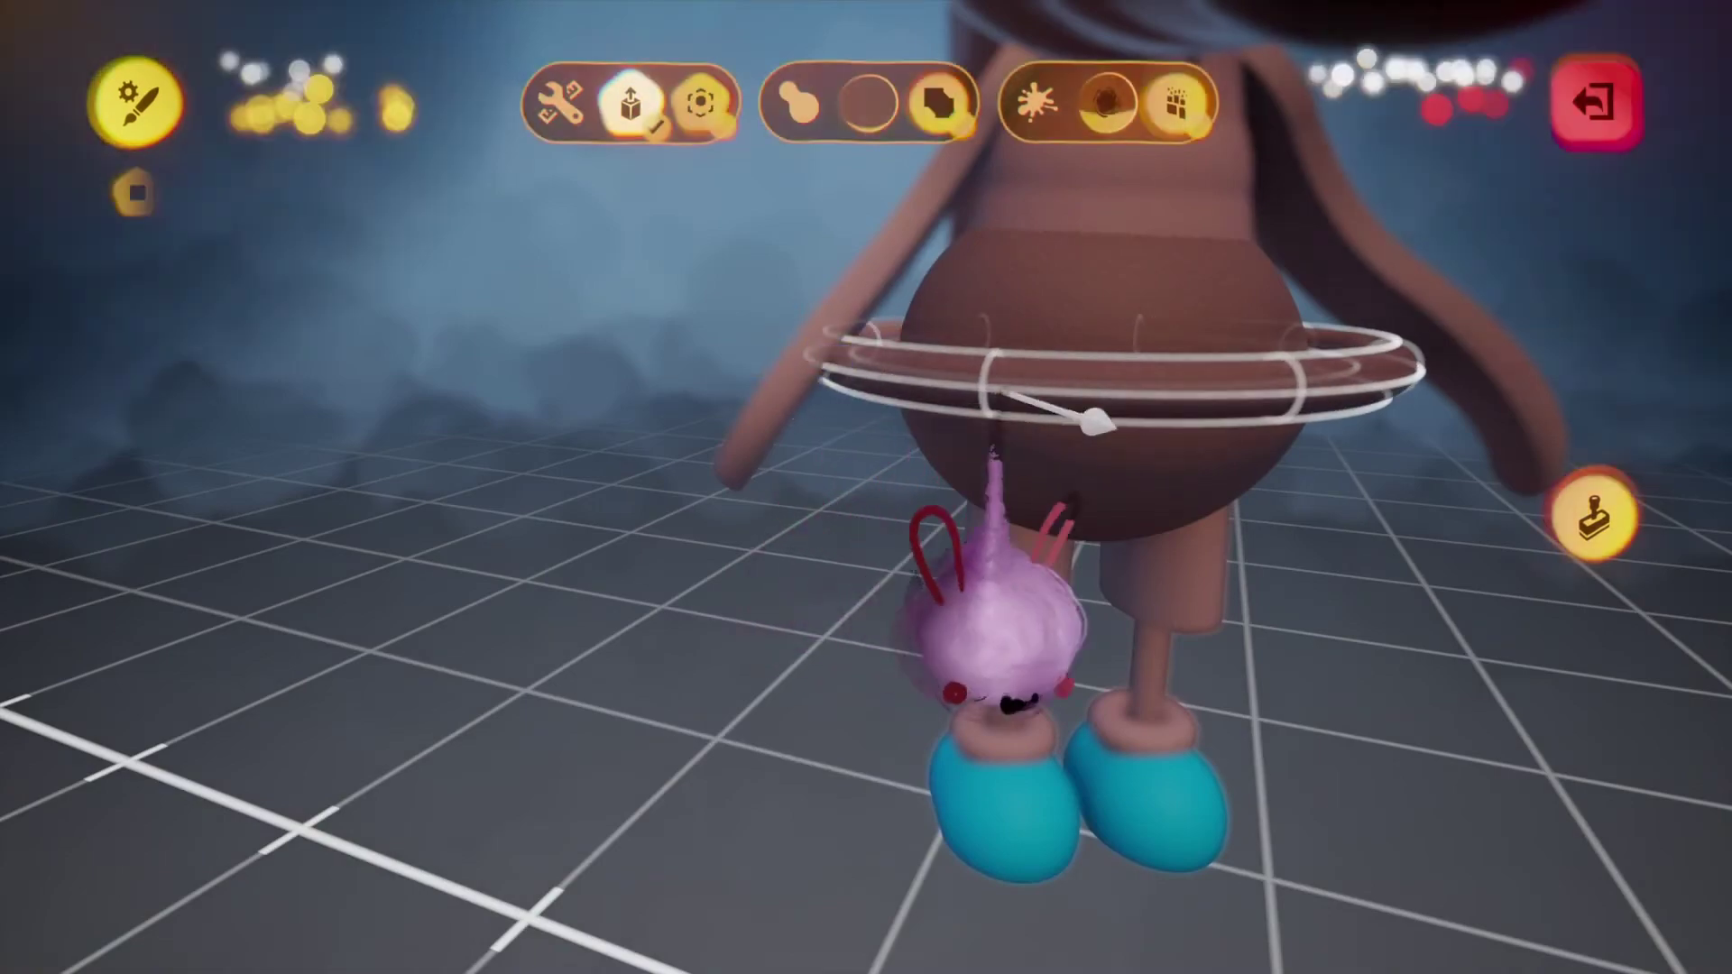
key(Escape)
key(Left)
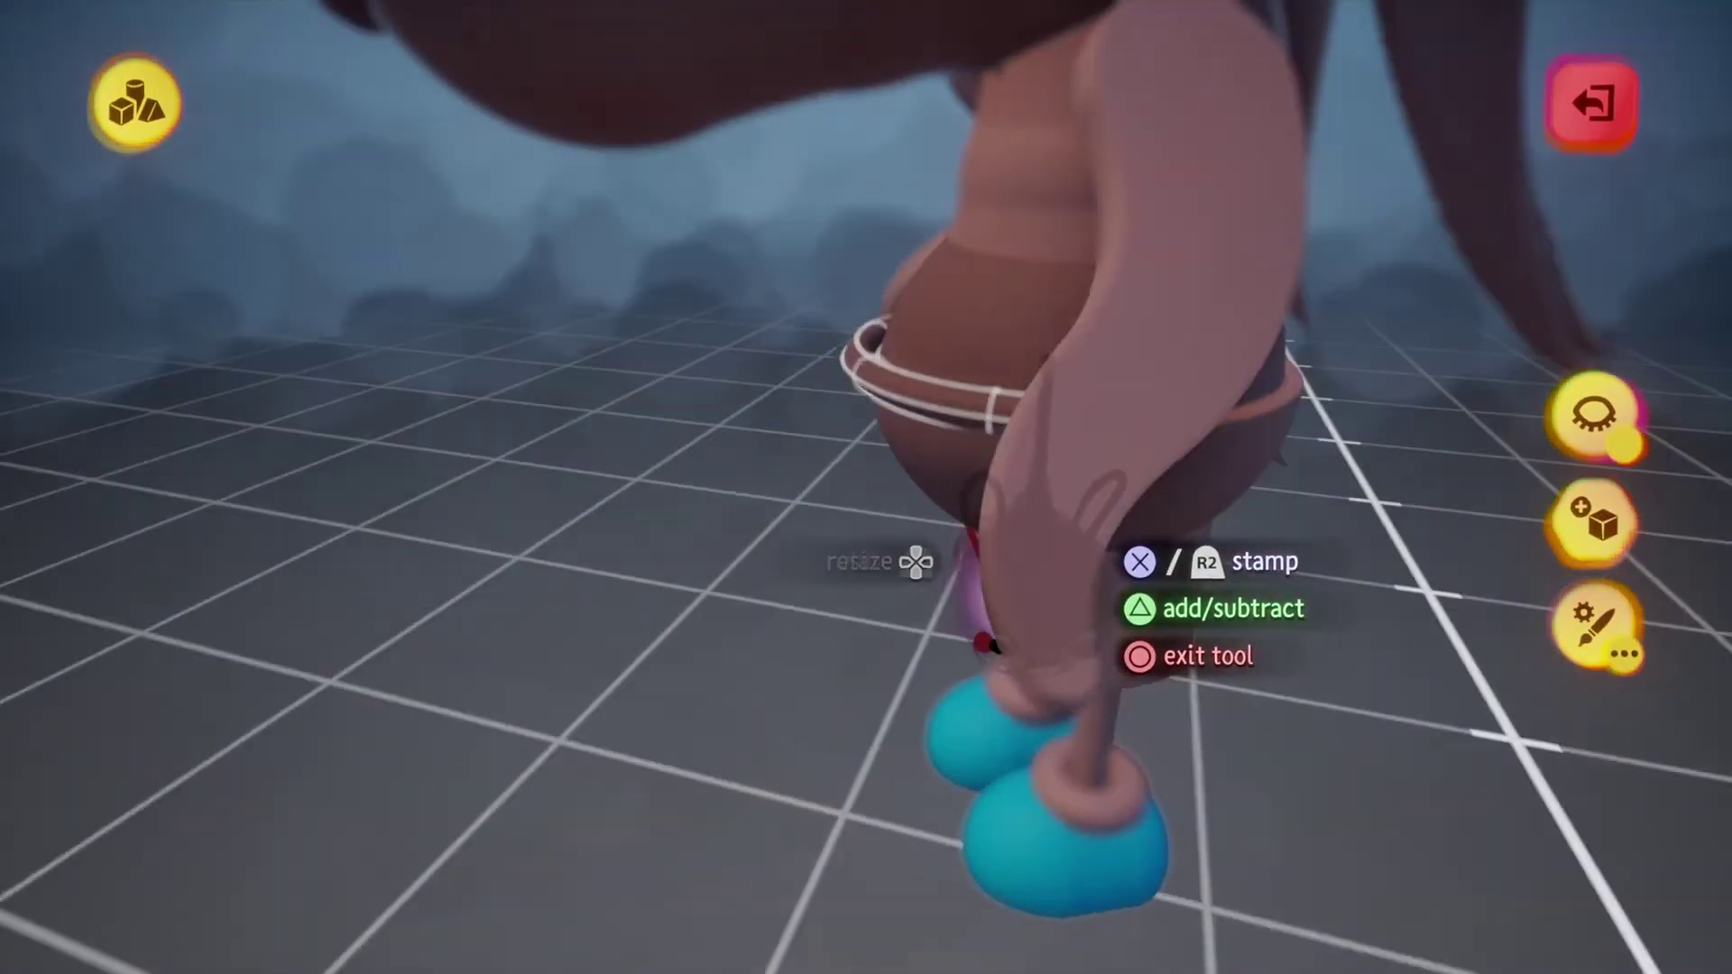
key(Right)
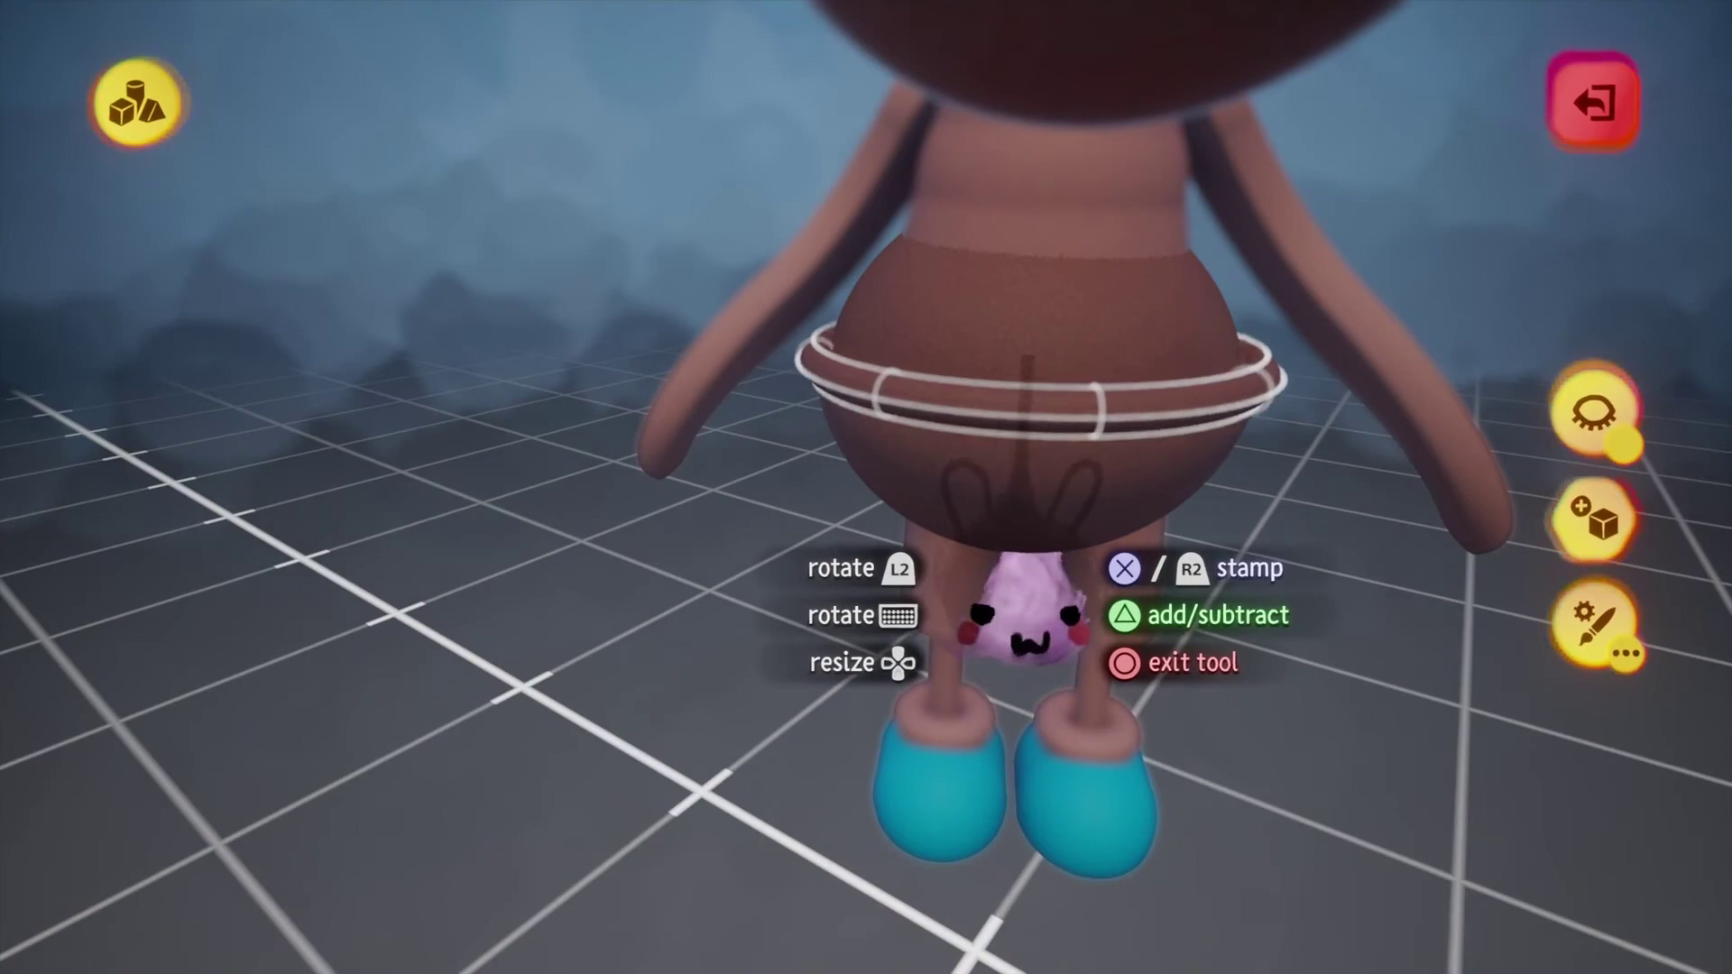
key(Left)
key(Right)
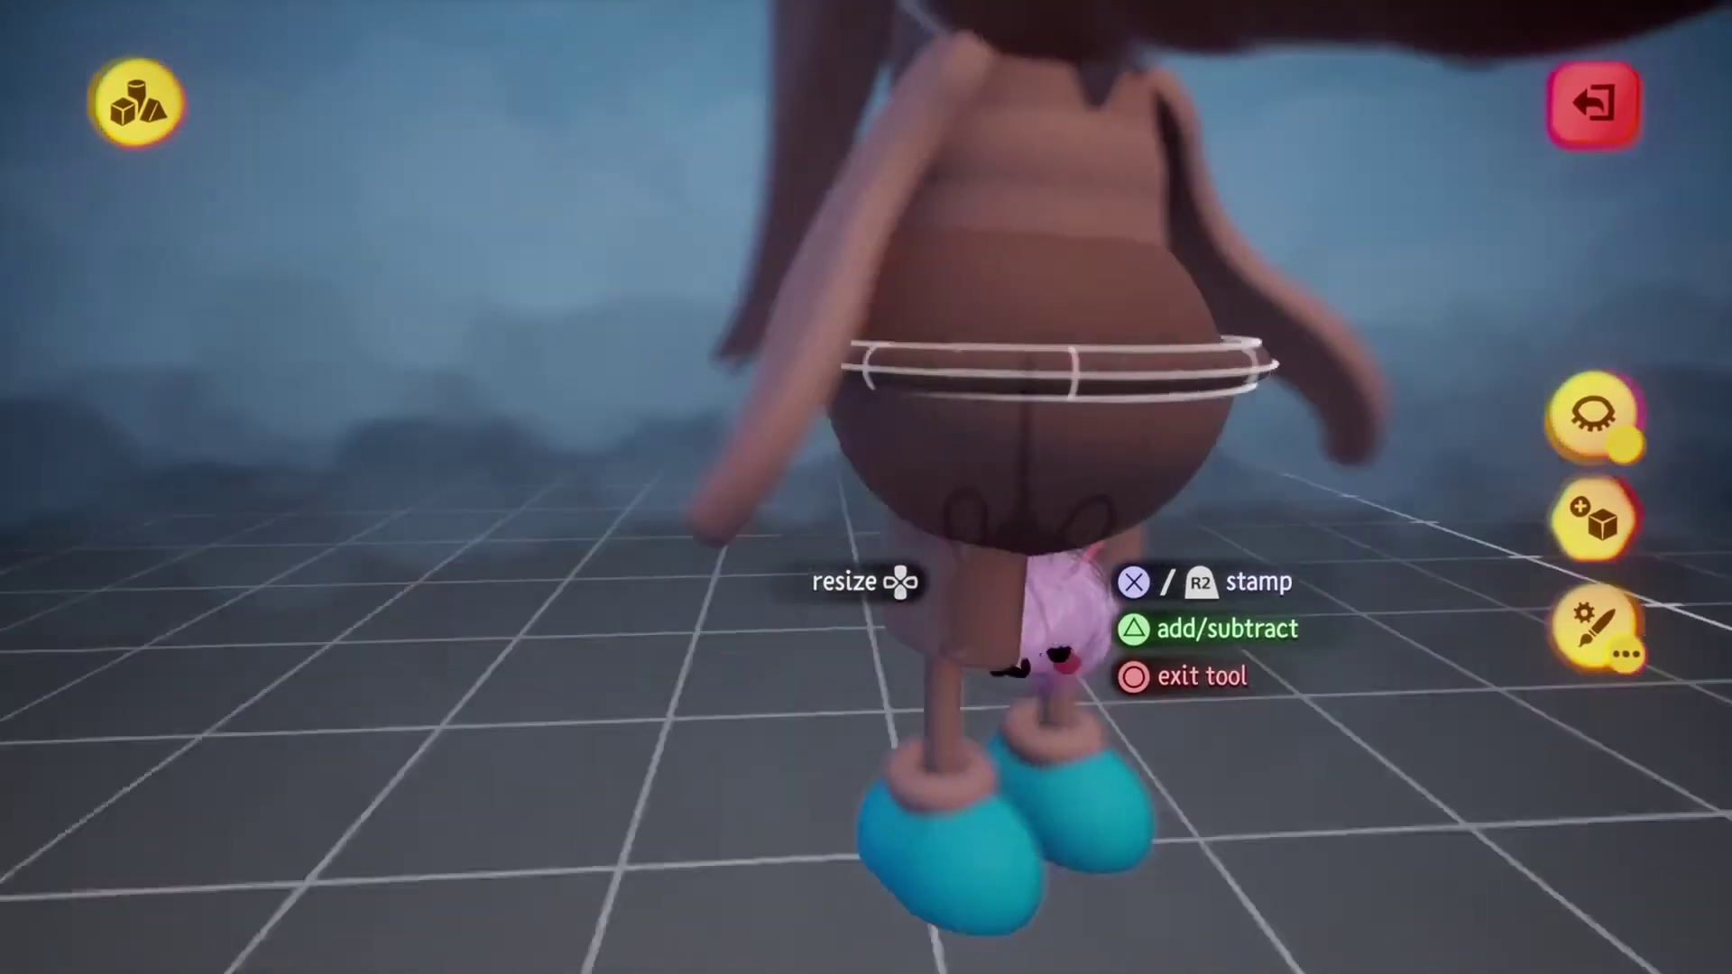
key(Down)
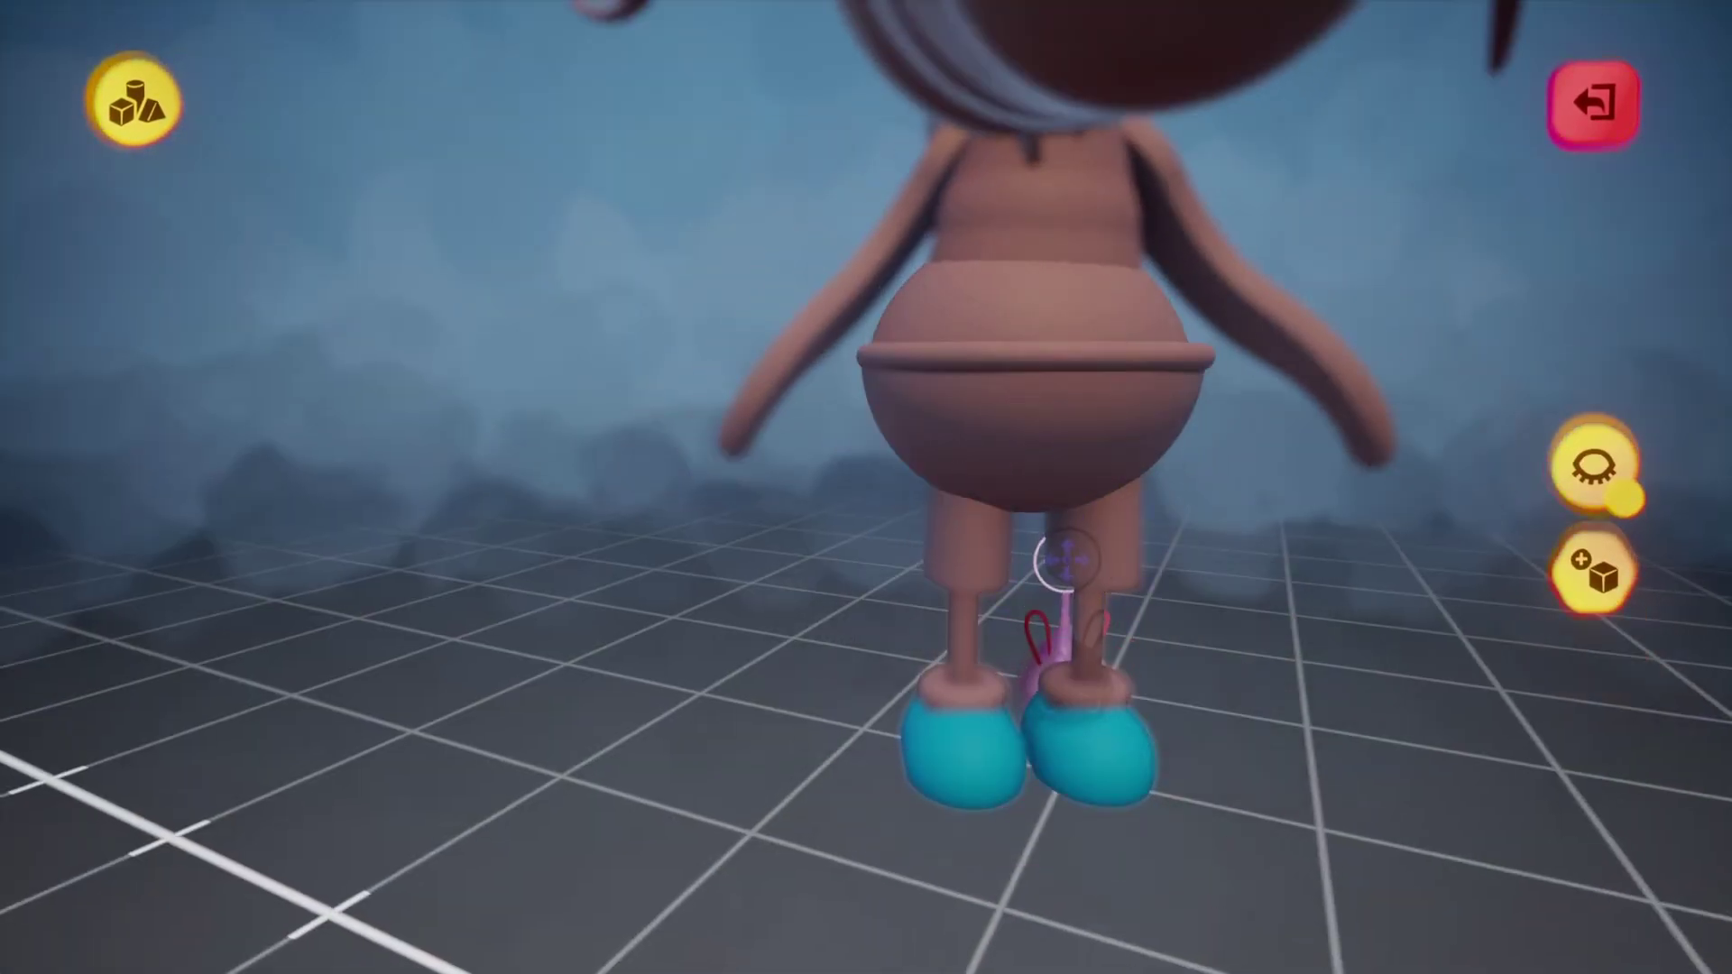
key(Escape)
key(Left)
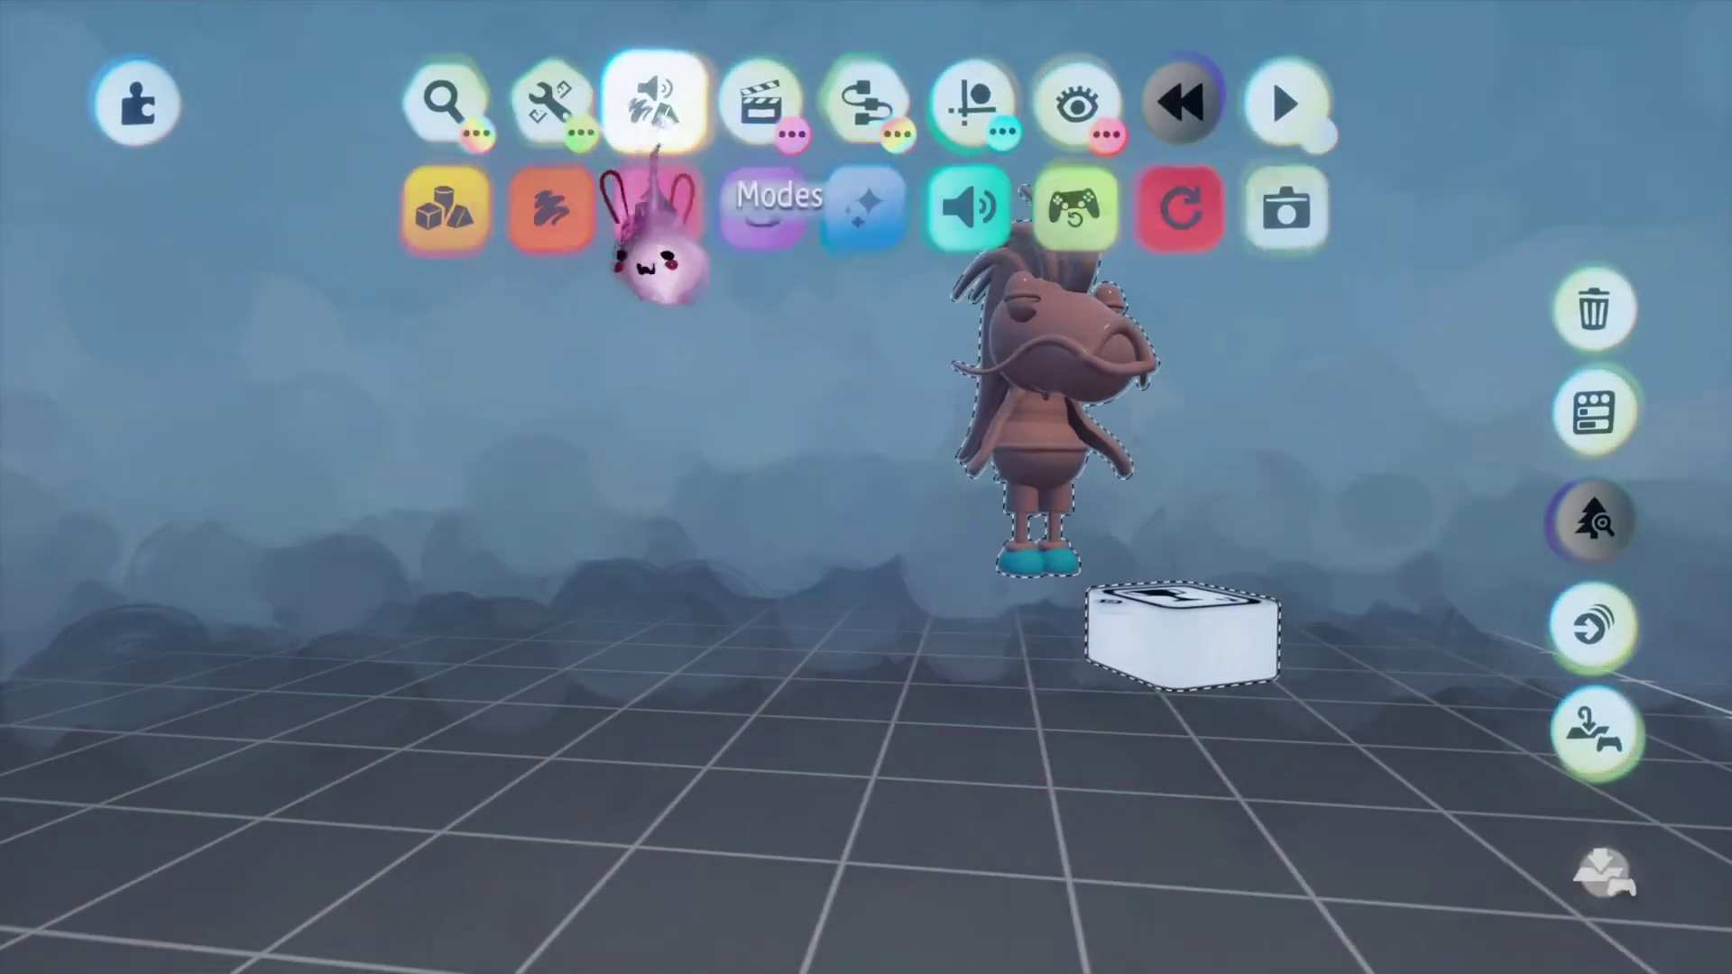
Increase the tint of the puppet's brown coat and view the coat colour swatches before exiting.
click(651, 210)
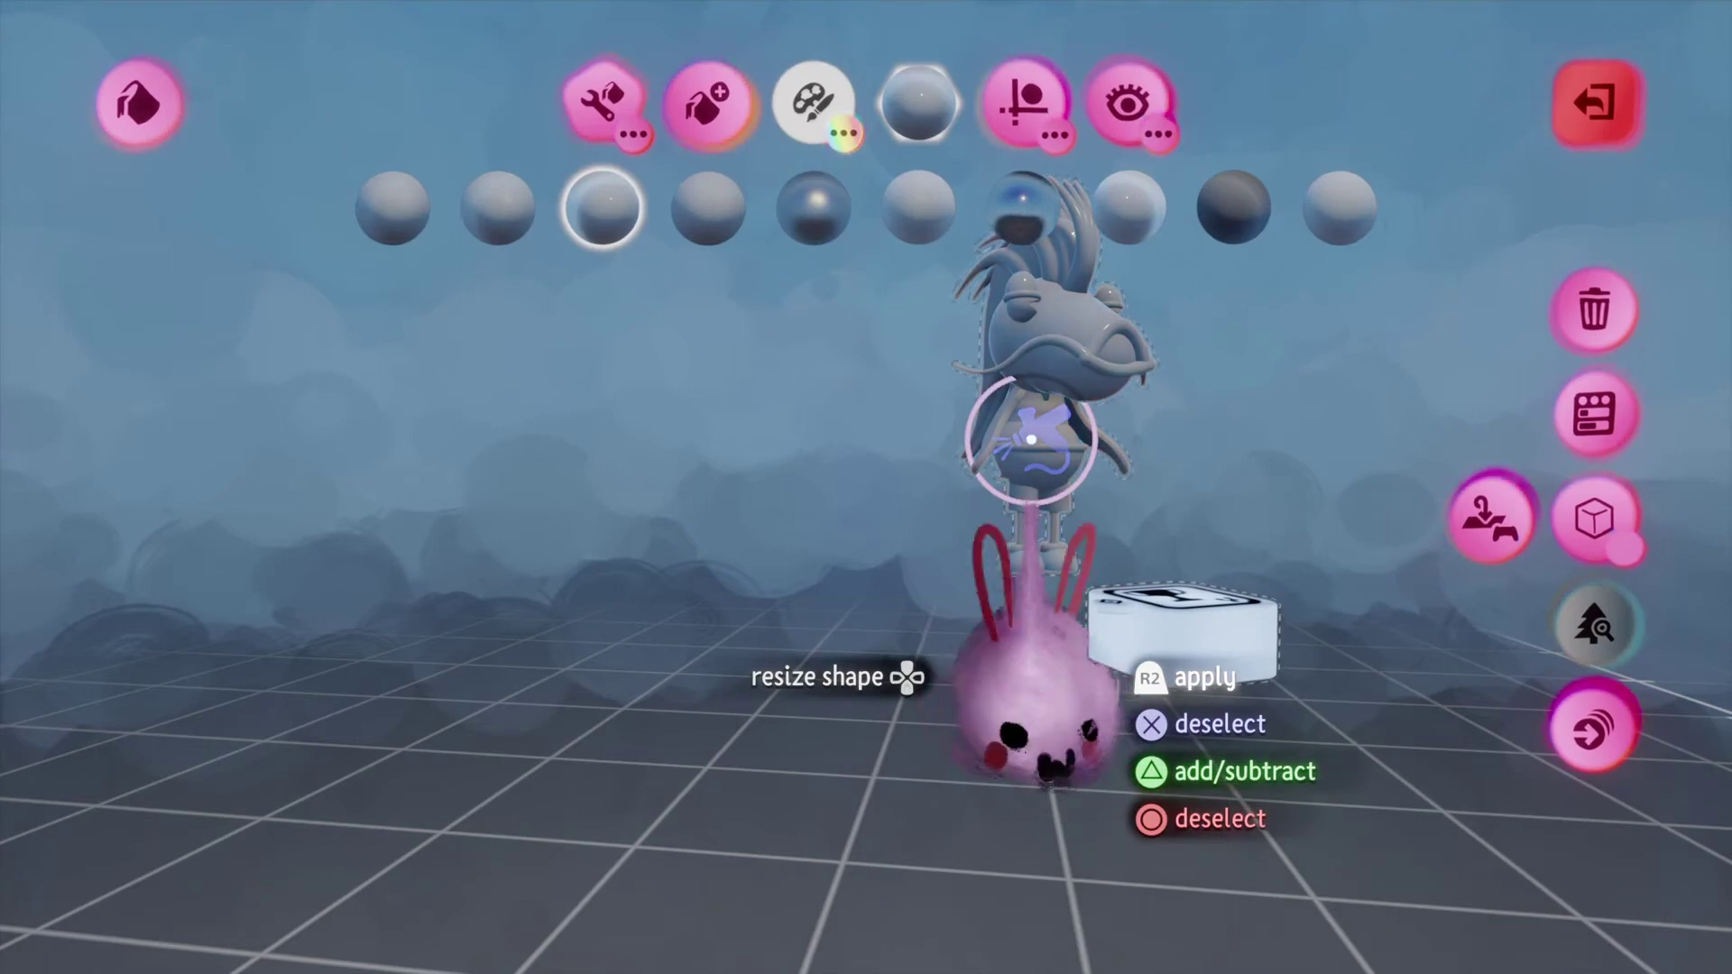
click(1031, 440)
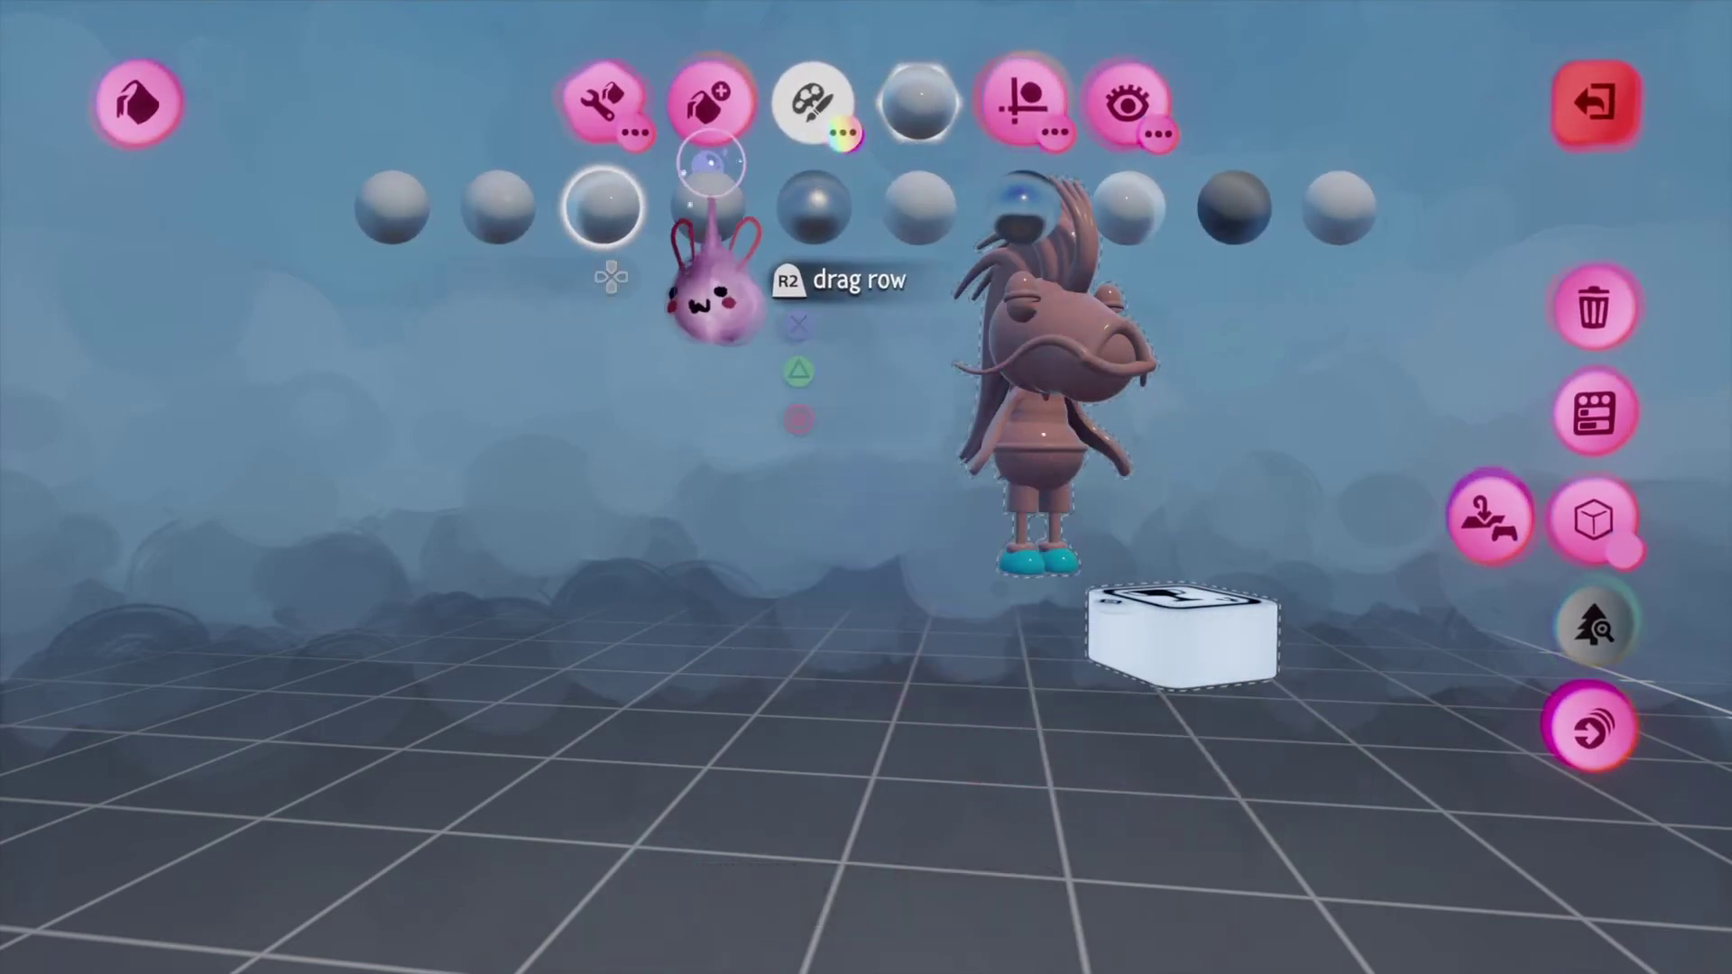
click(809, 105)
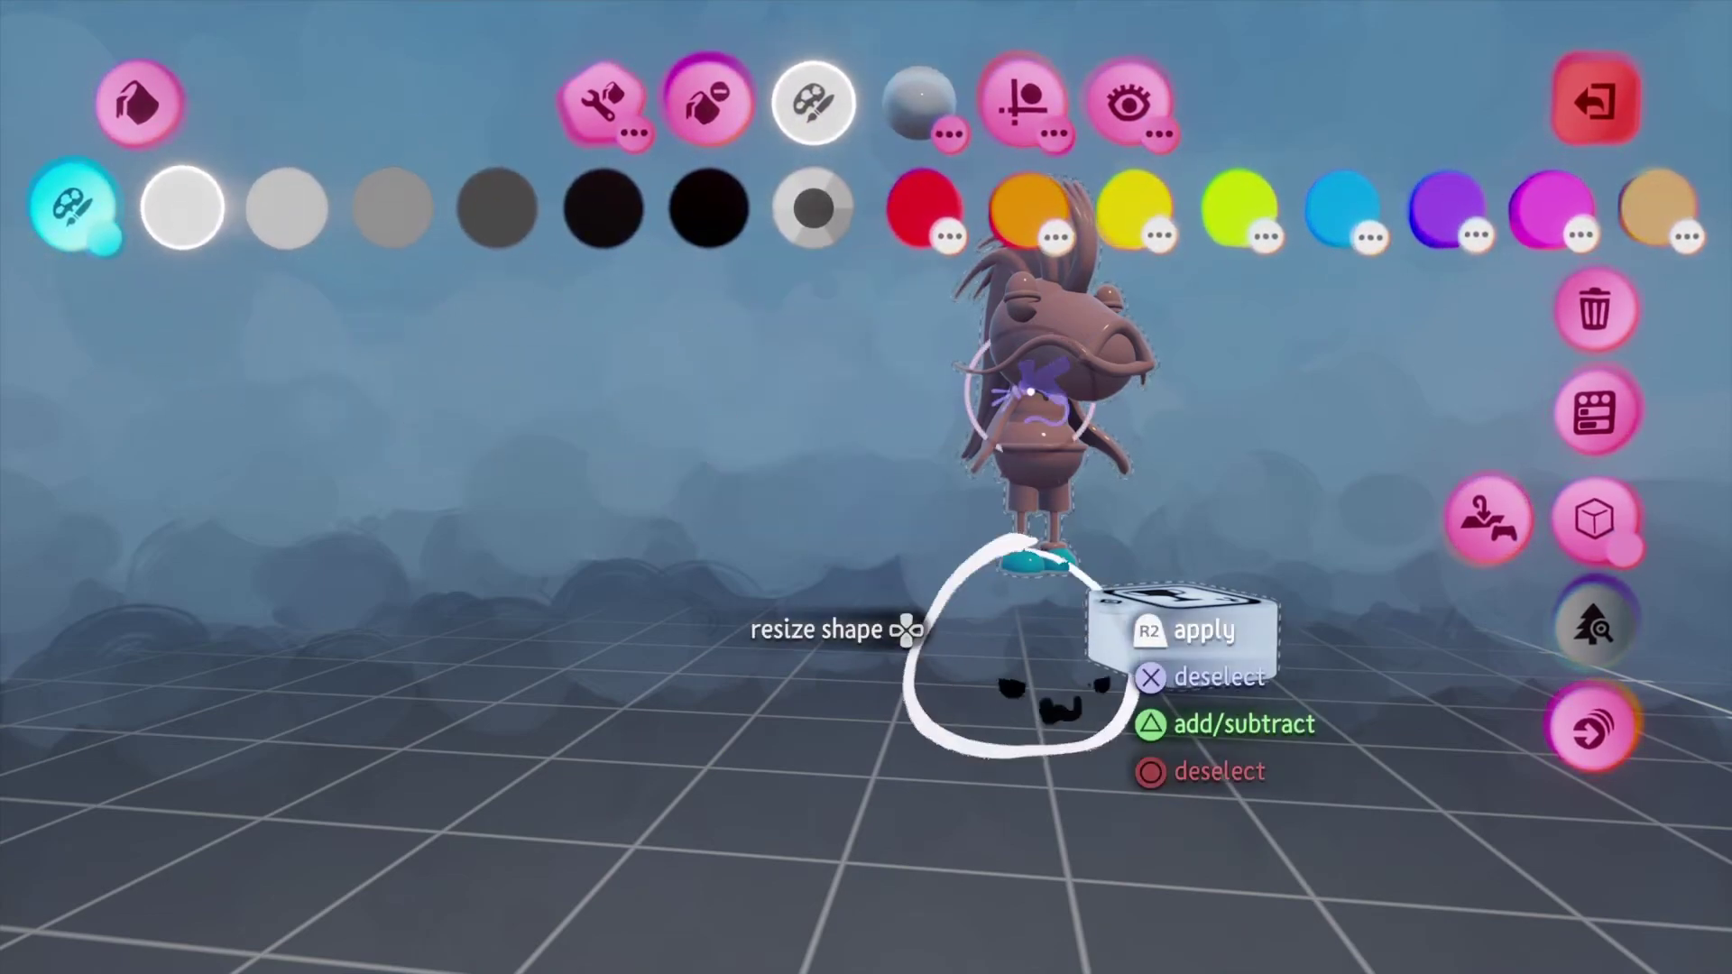
key(Escape)
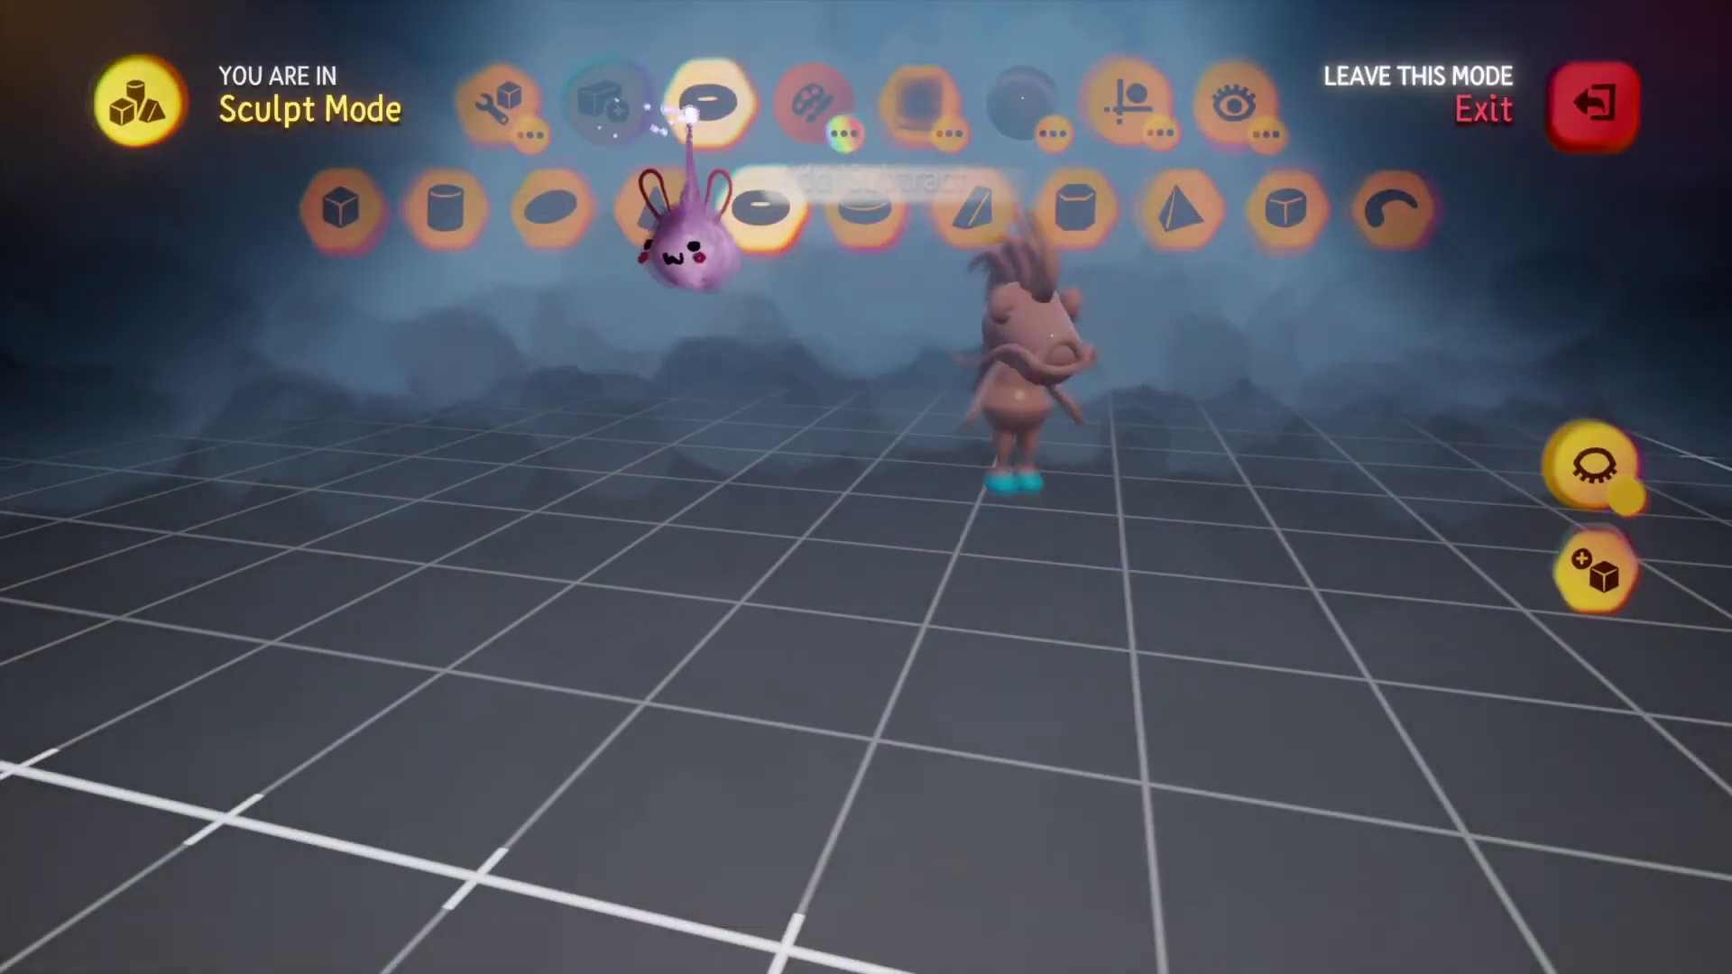
Enter sculpting, select the torus shape, then leave sculpt mode.
click(498, 99)
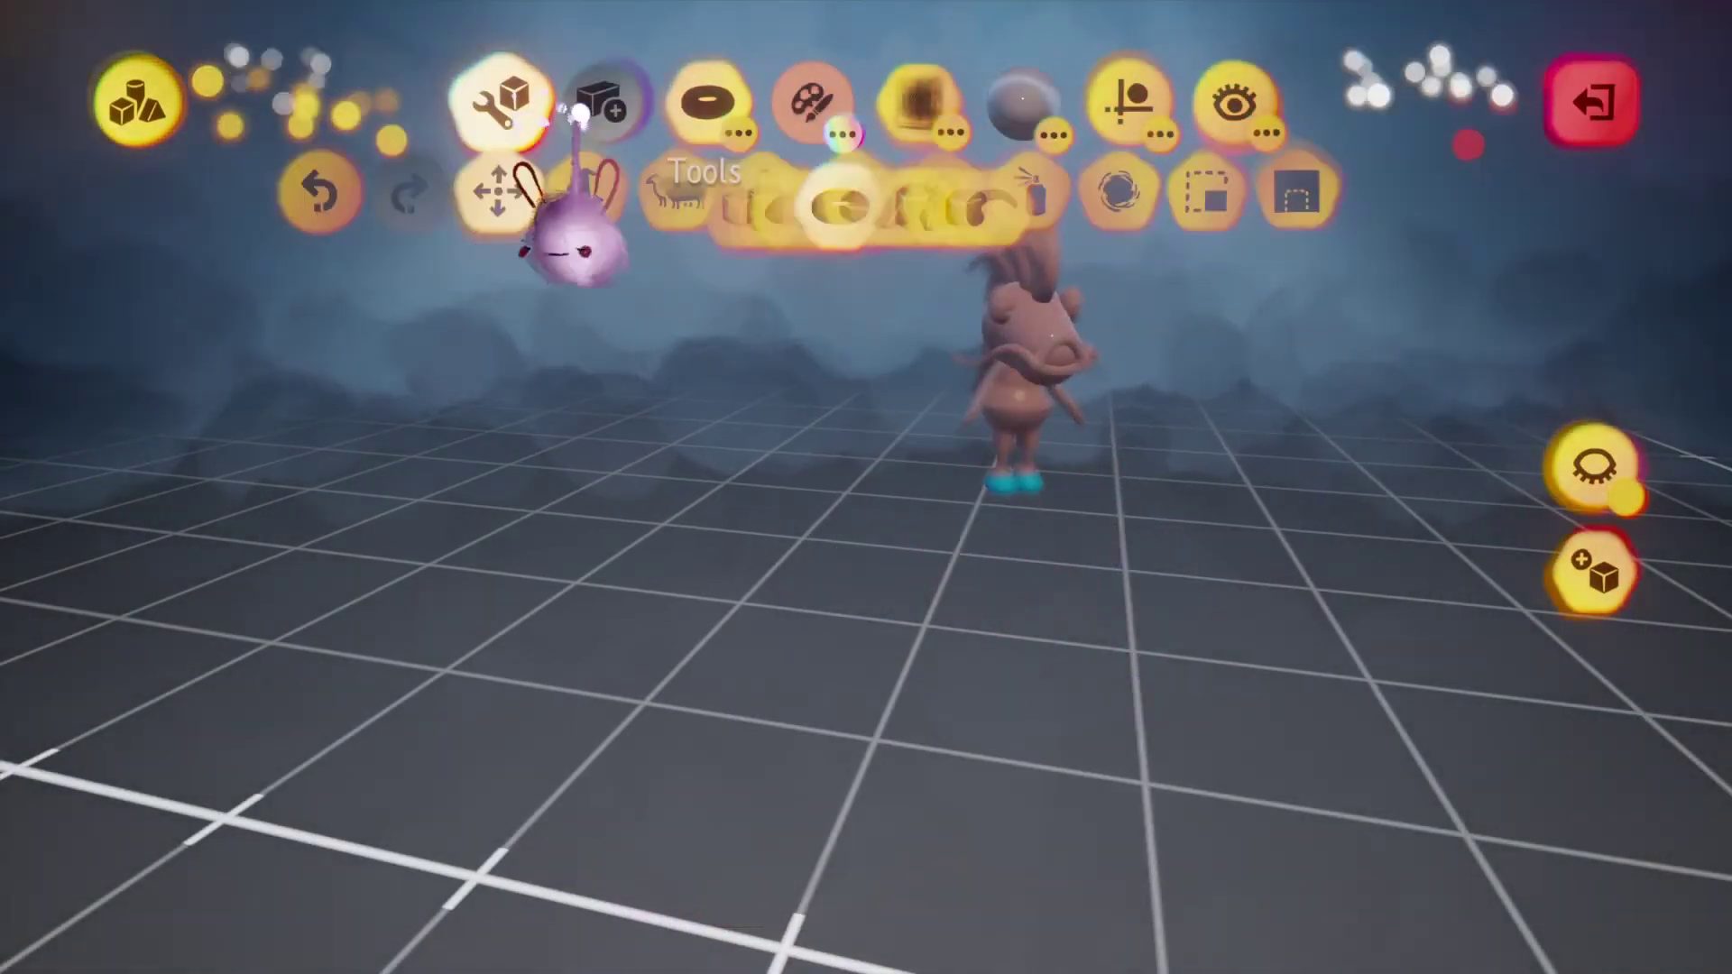
click(811, 100)
click(708, 100)
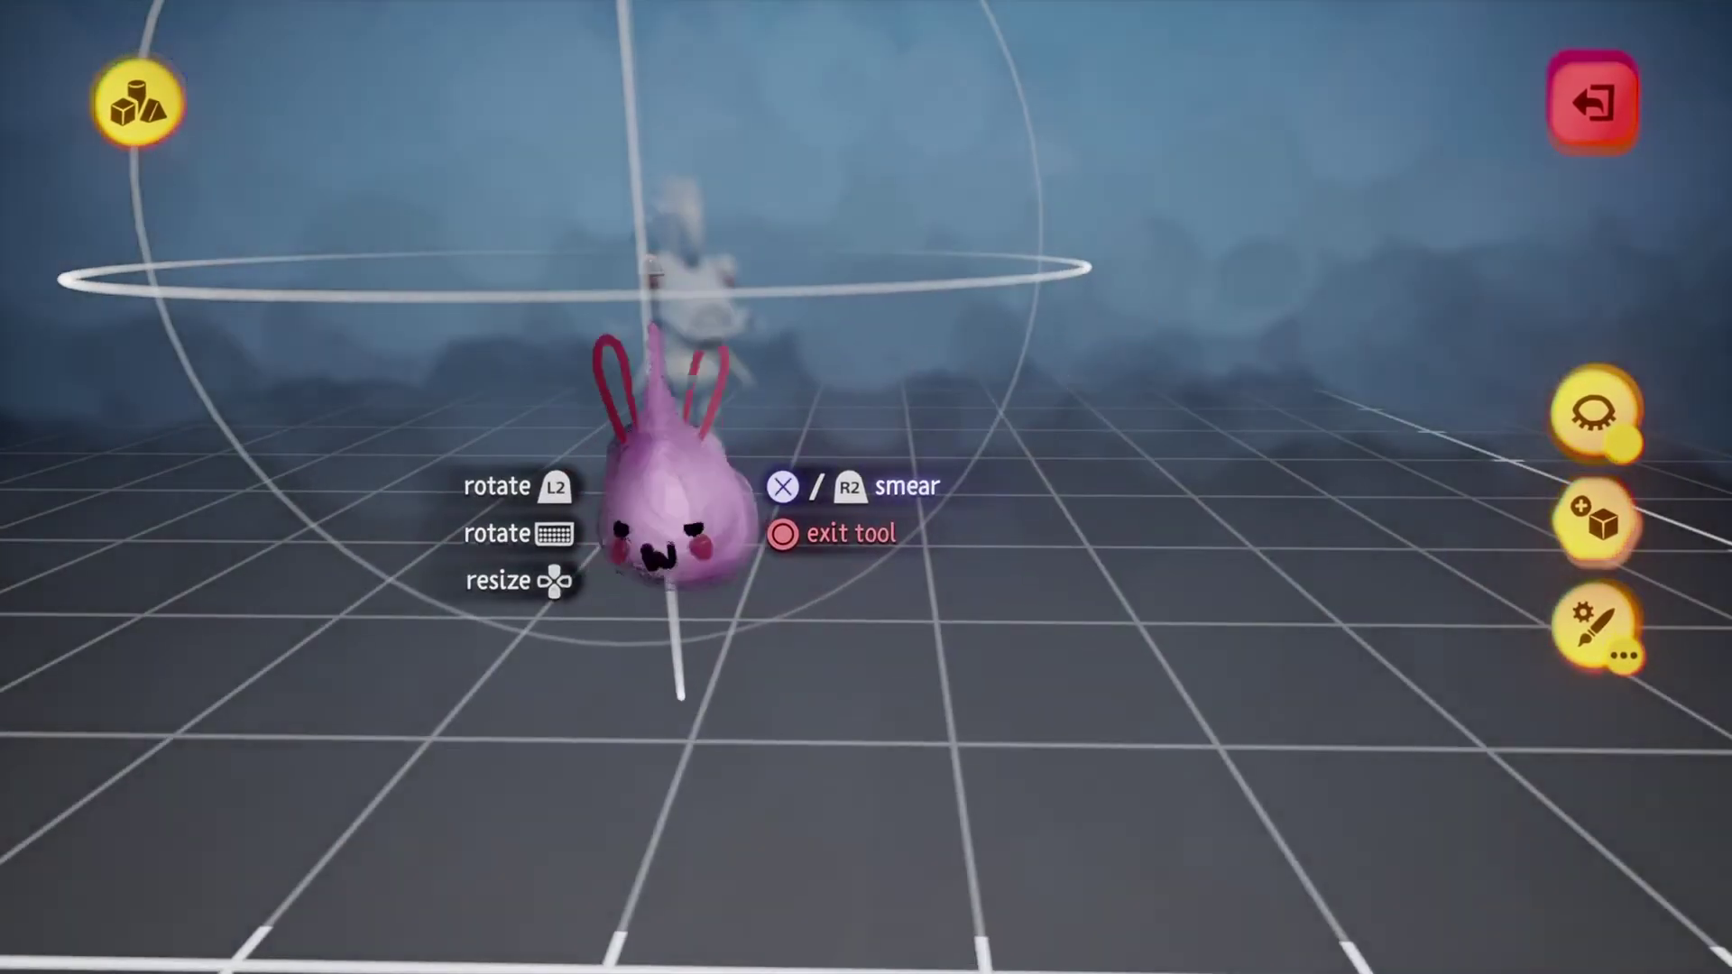
key(Escape)
Switch back to sculpting and bring up the sculpt colour swatches.
click(657, 102)
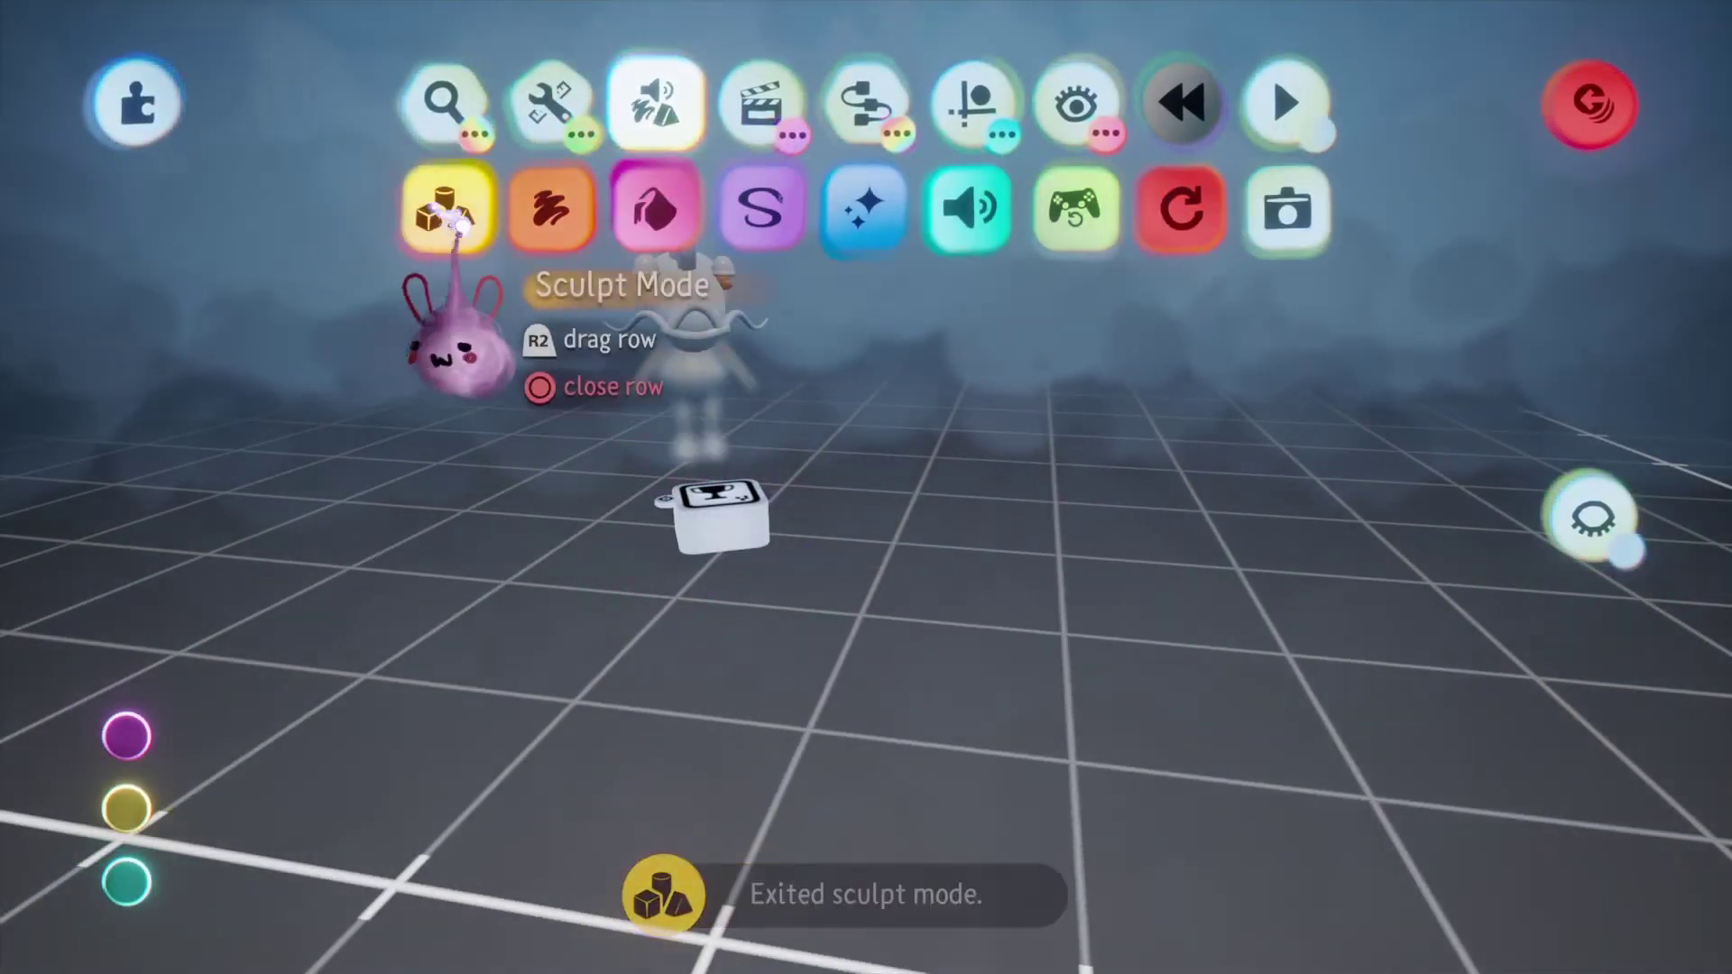
click(448, 209)
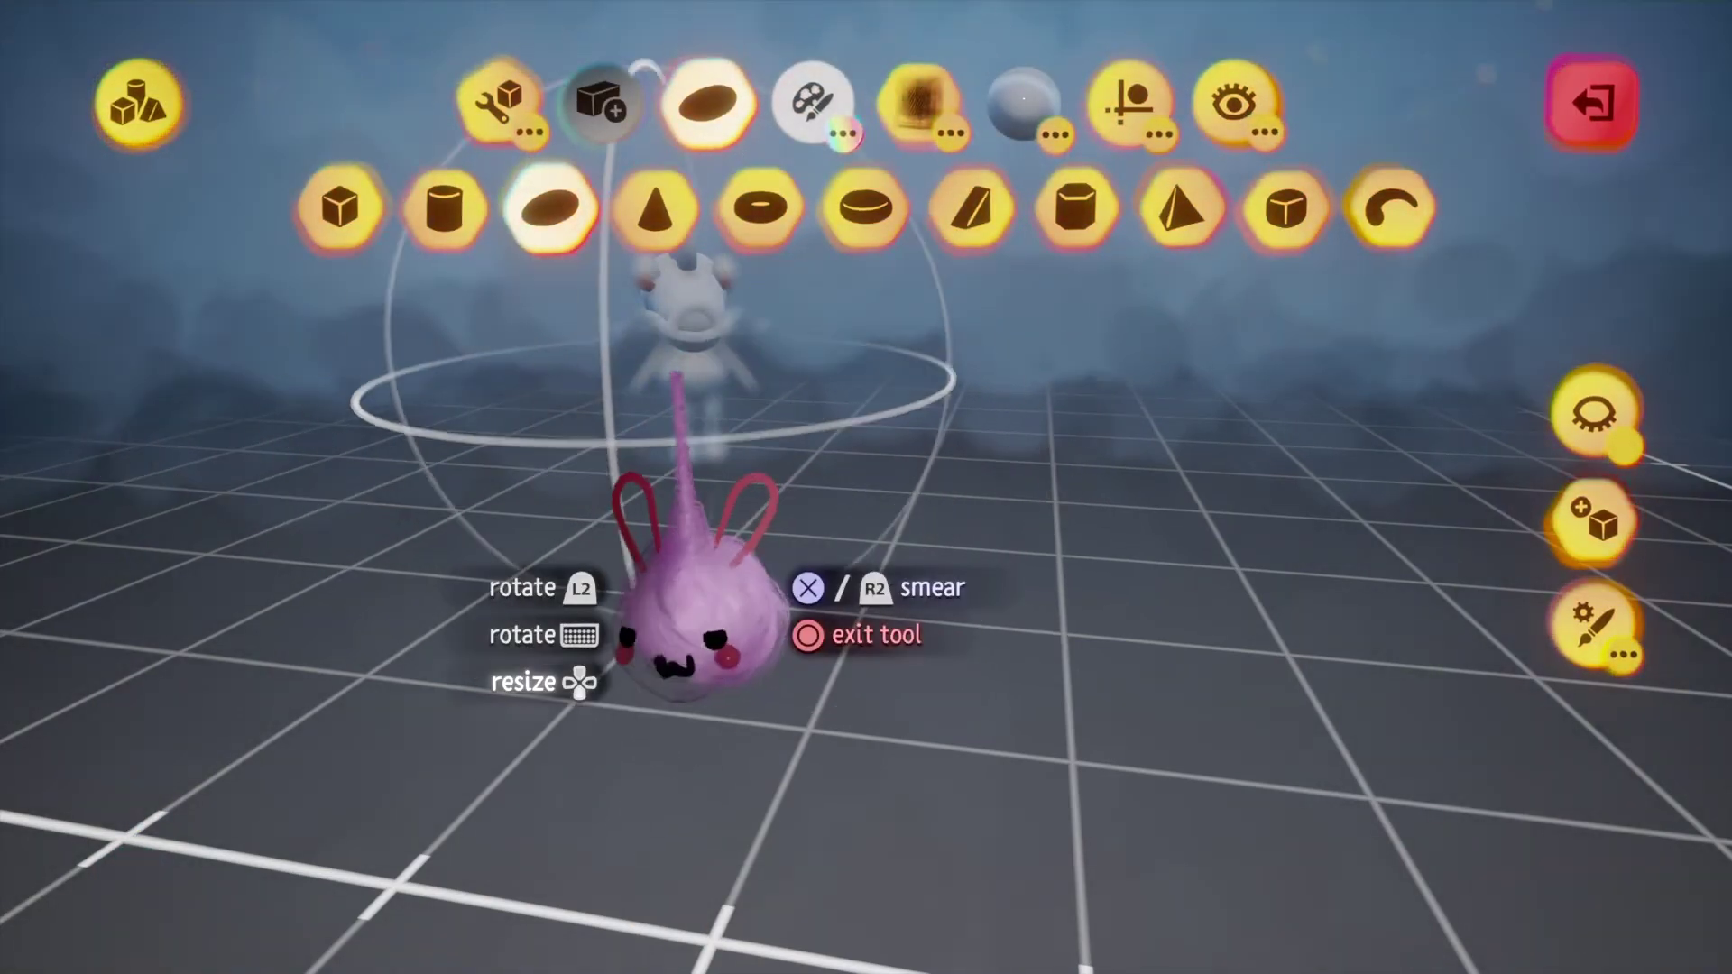
click(813, 102)
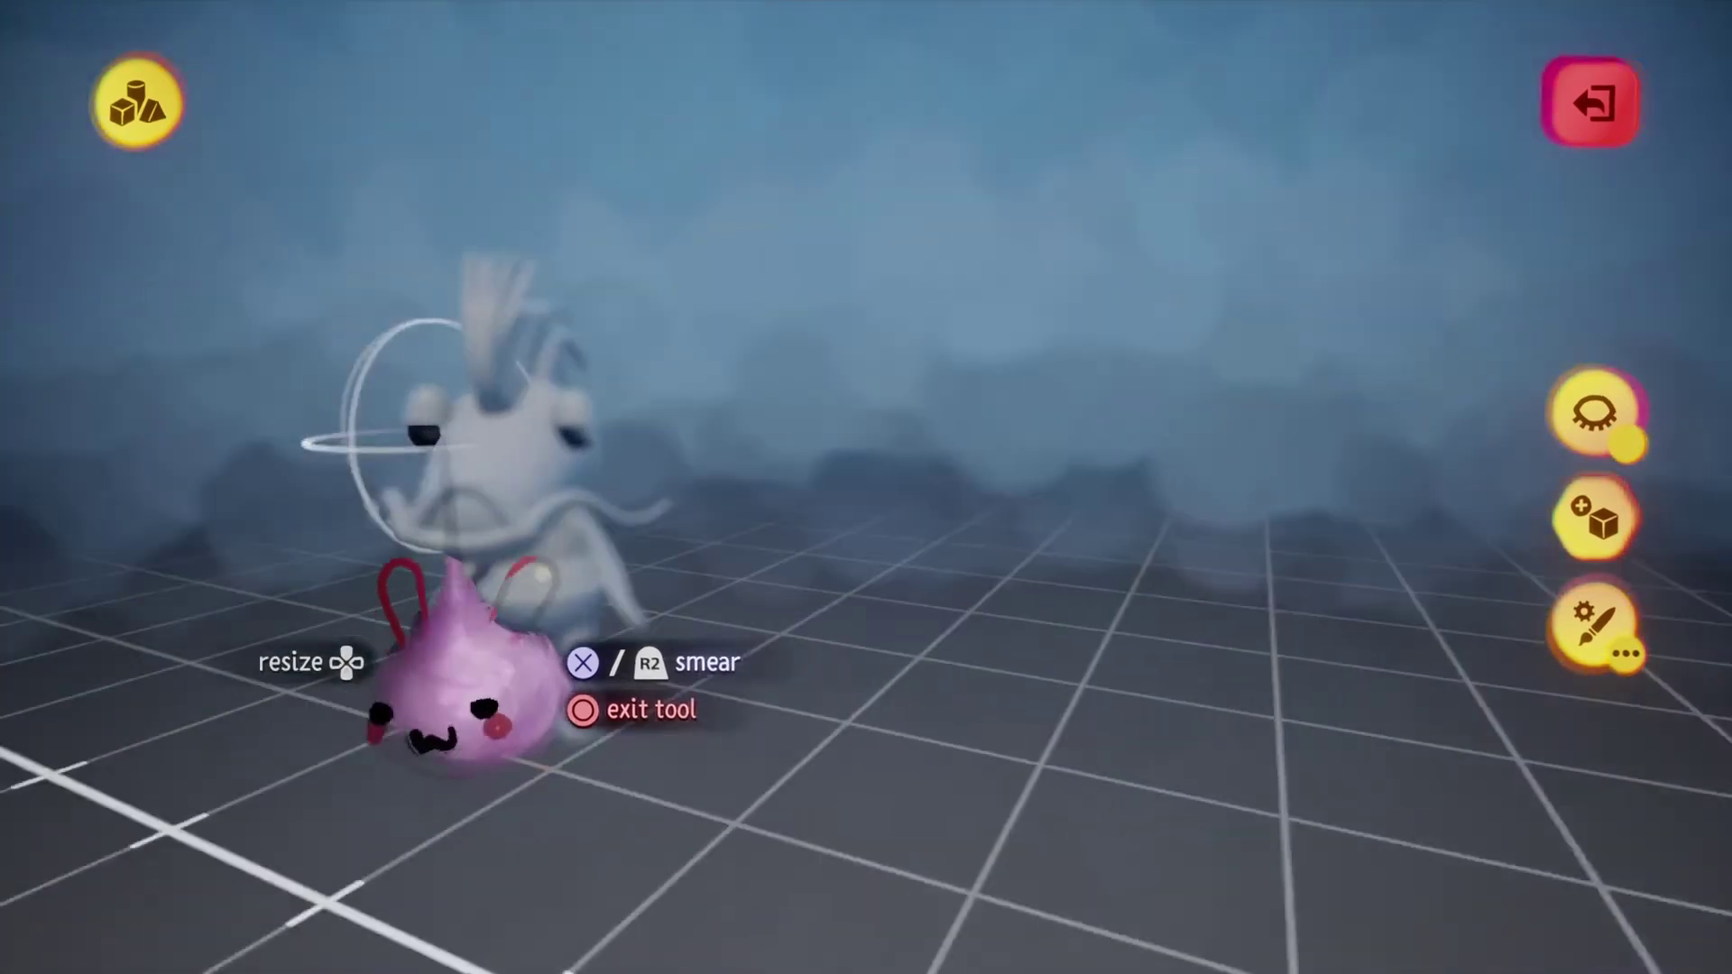
key(Escape)
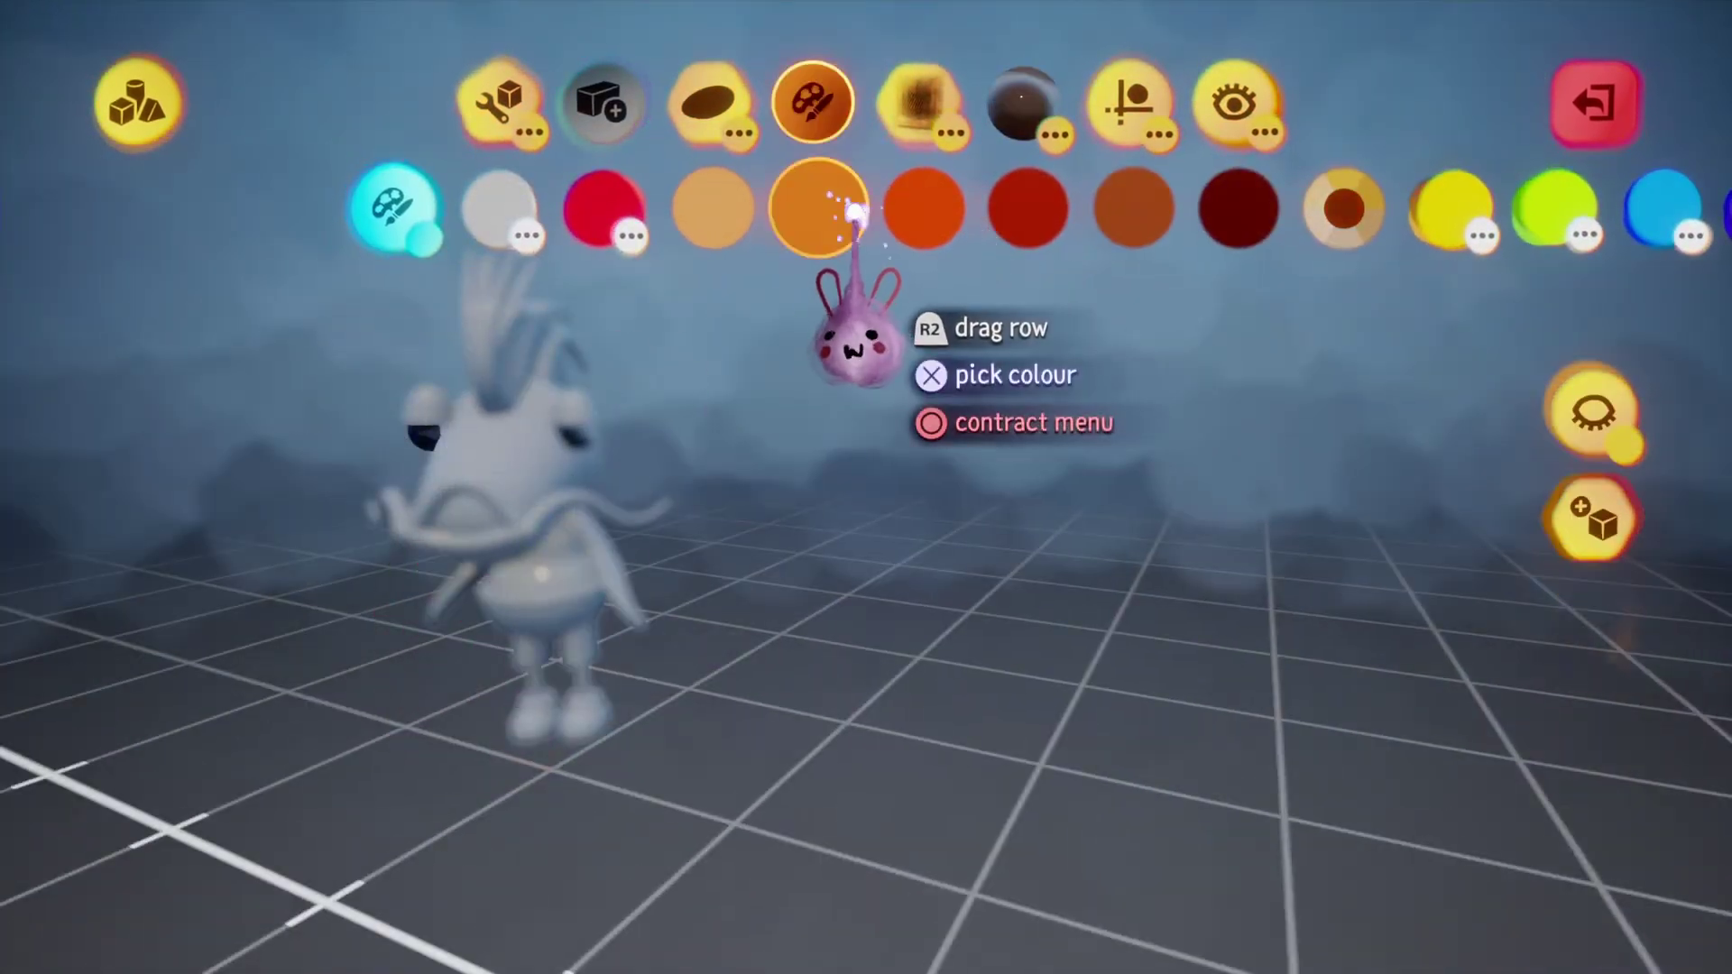
Pick orange and spray it over the koi's head and crest with soft-blend smearing.
click(854, 214)
drag(580, 464, 559, 456)
key(Escape)
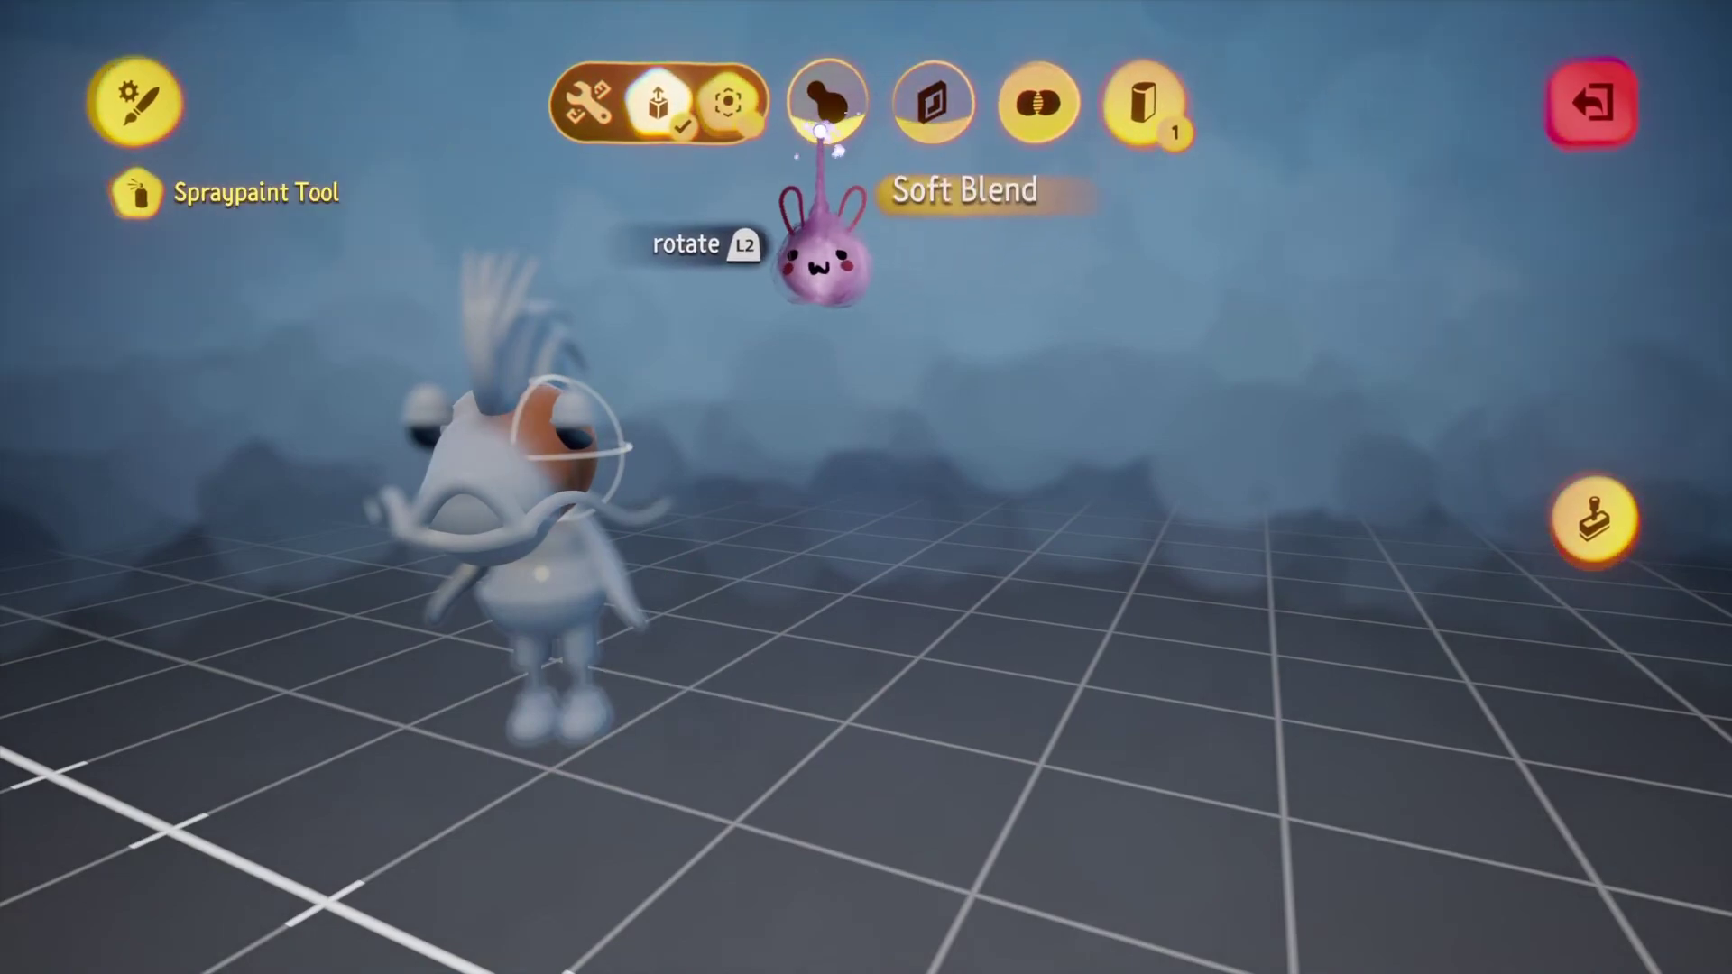
key(Escape)
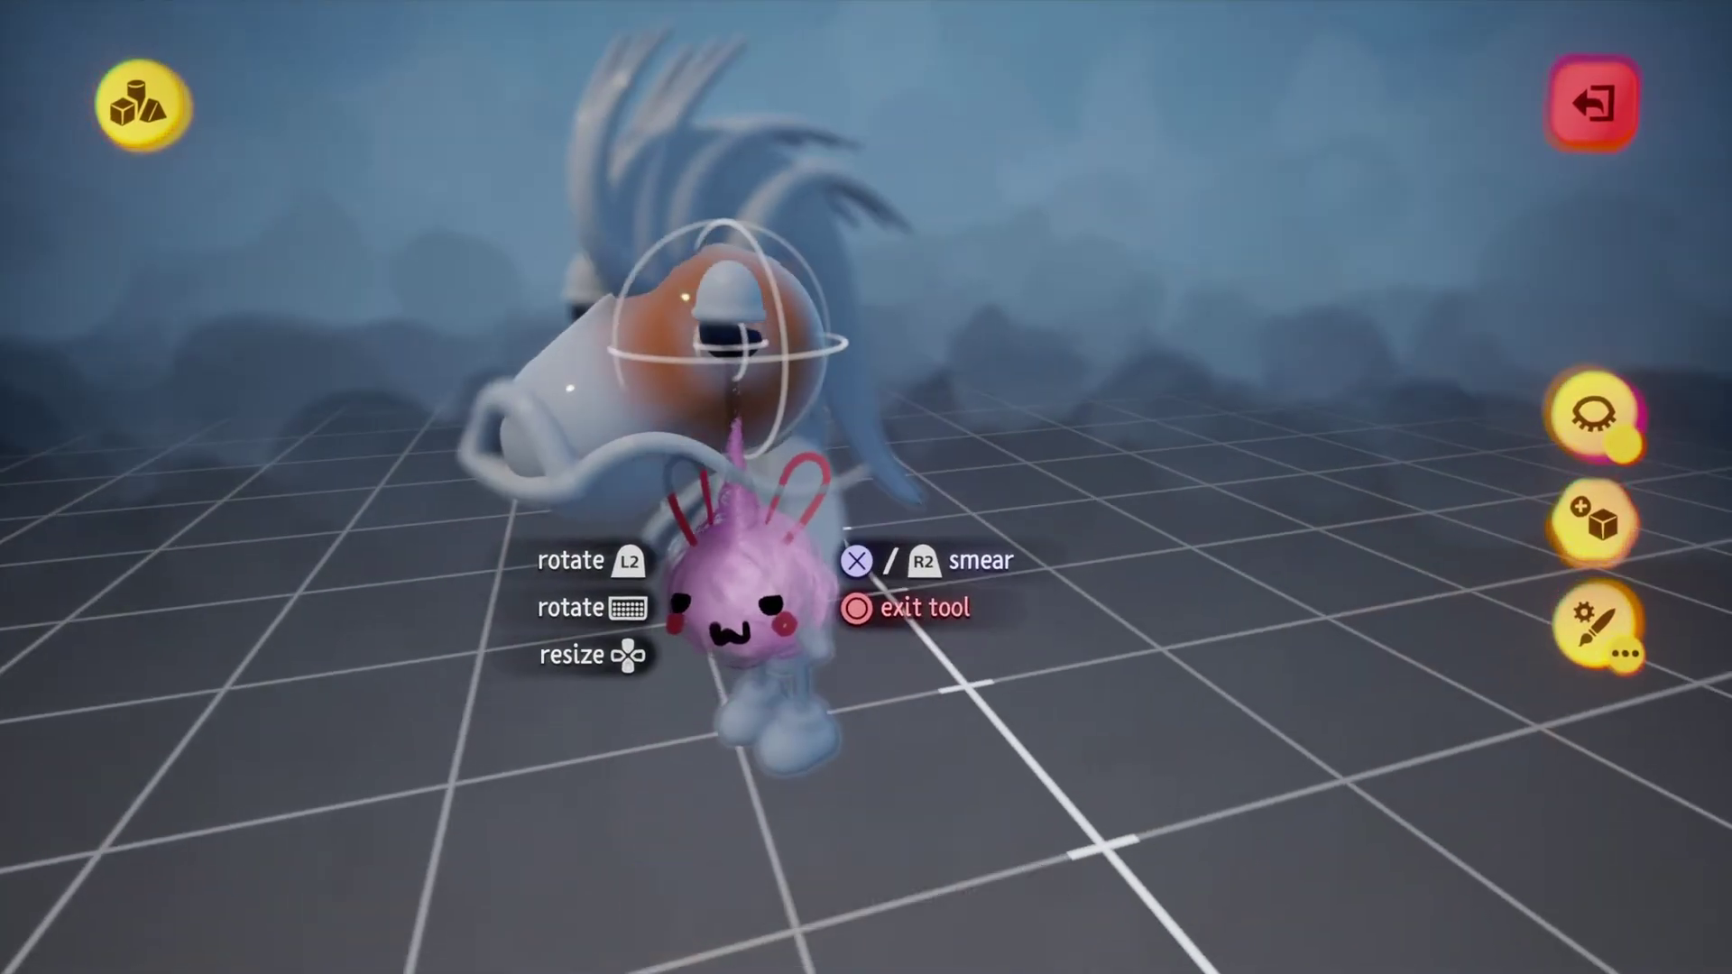
middle_drag(739, 613, 690, 839)
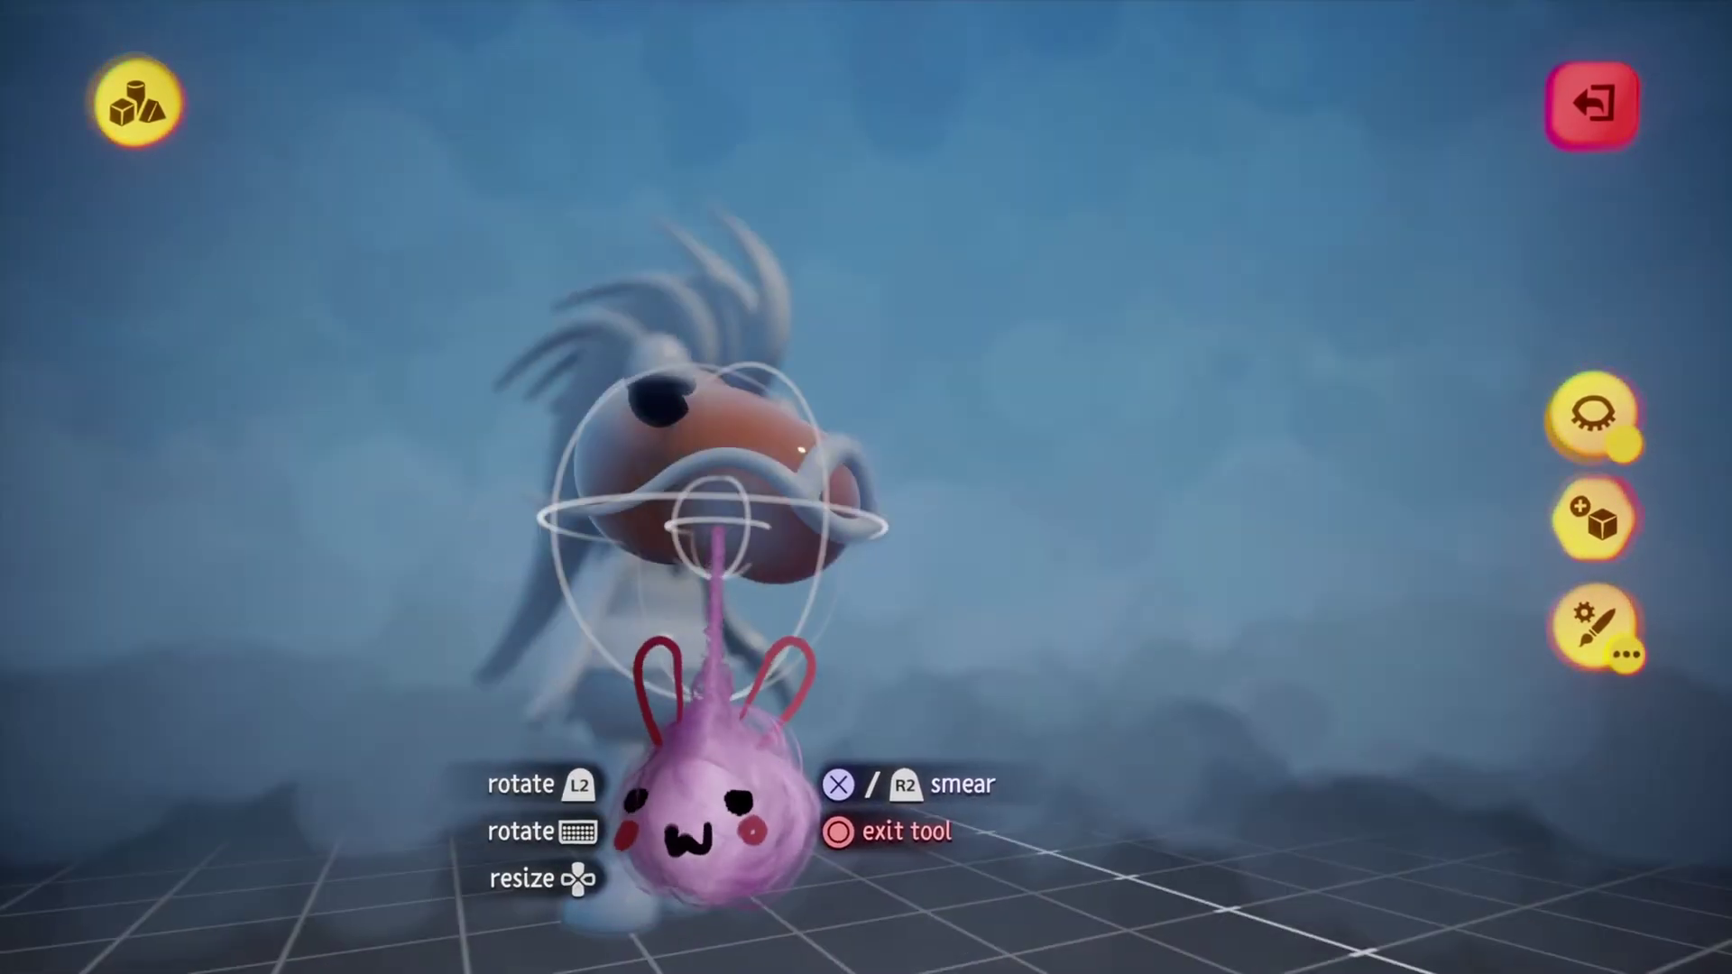
scroll(641, 866, up, 5)
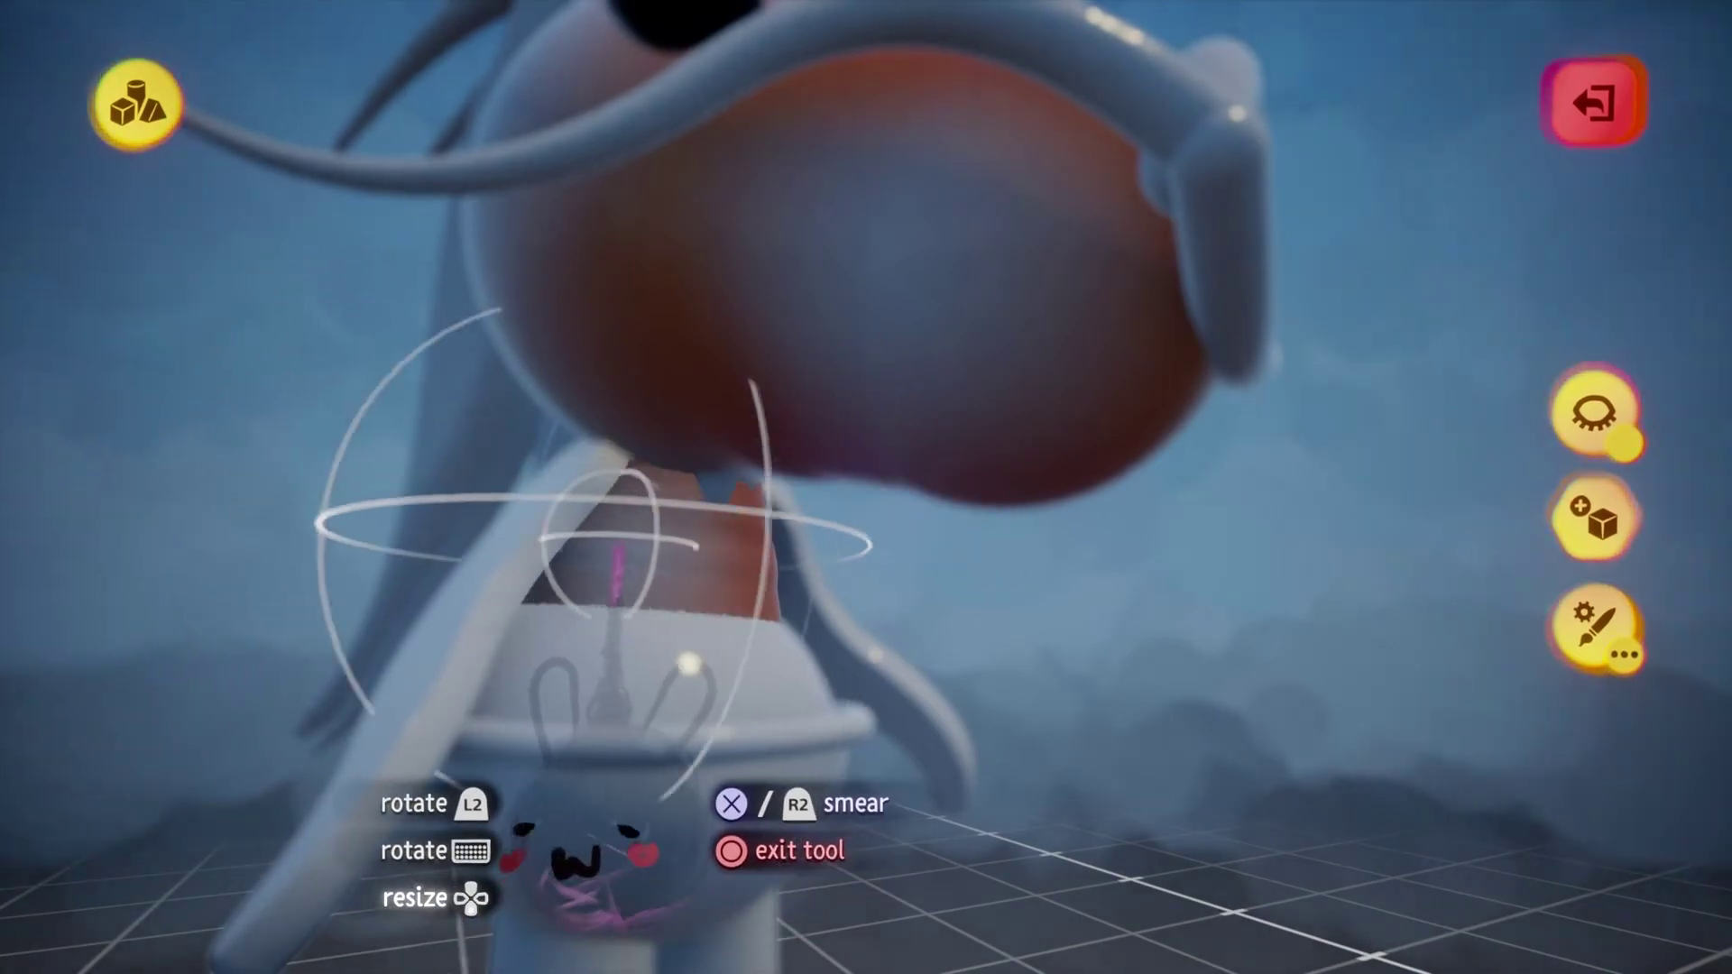
scroll(582, 843, down, 5)
Circle around the koi from all sides, touching up the orange and white paint.
middle_drag(599, 811, 560, 572)
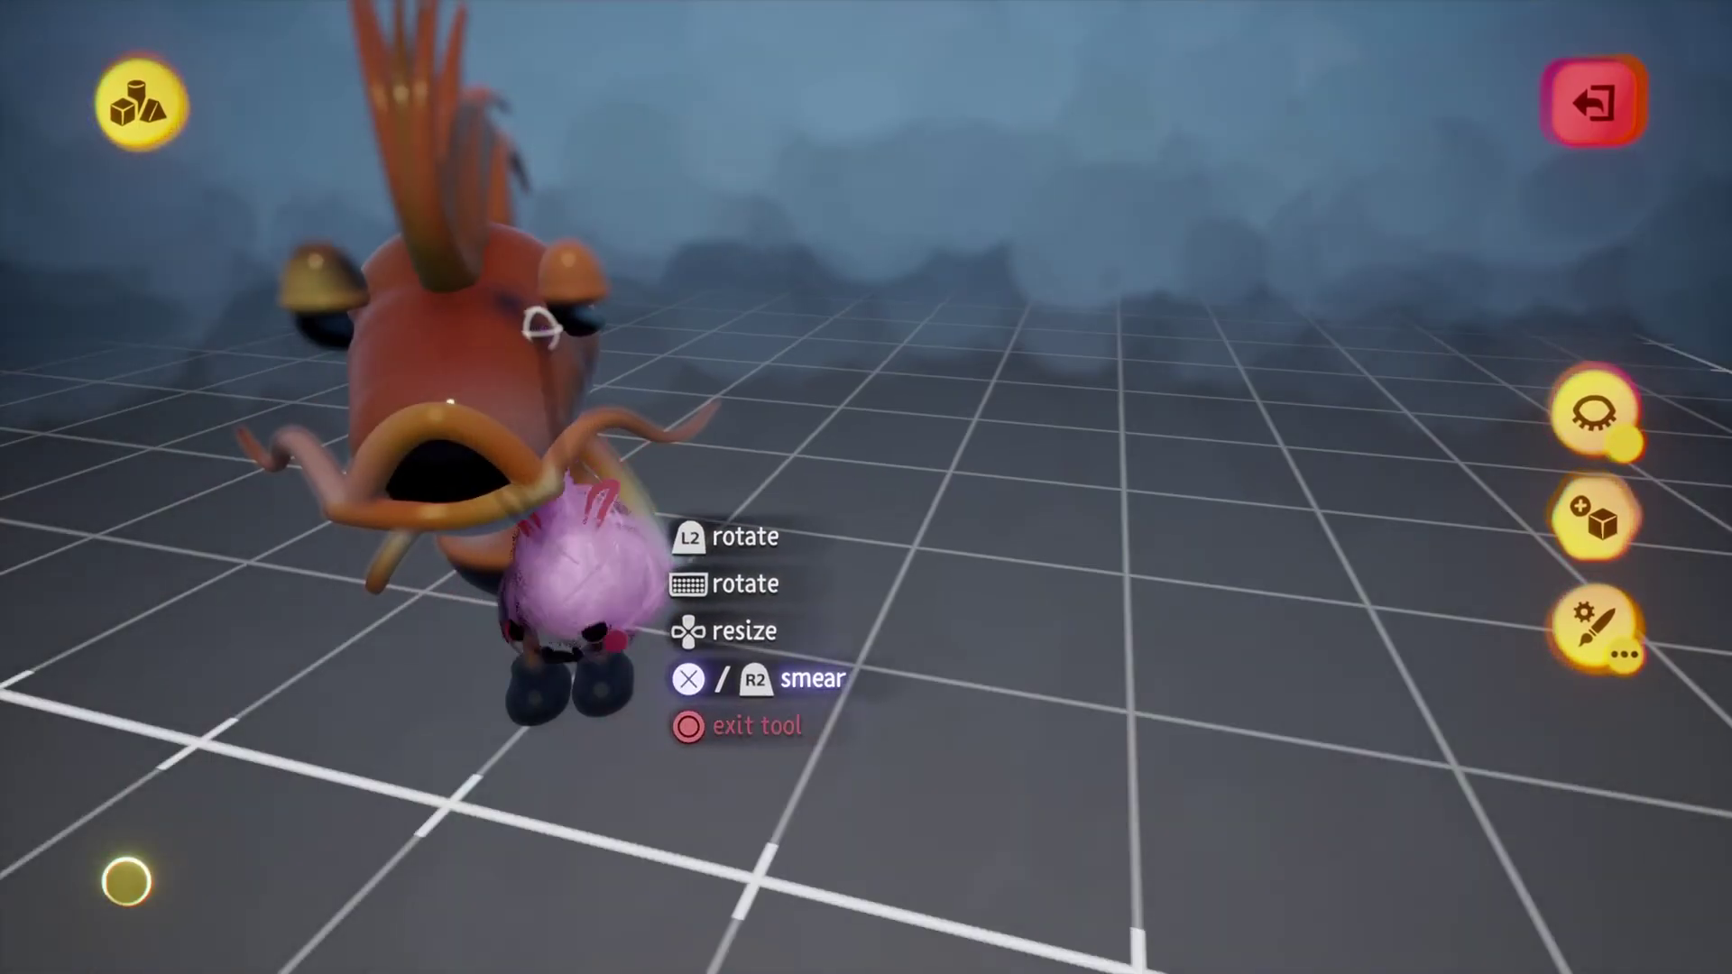
middle_drag(538, 329, 586, 451)
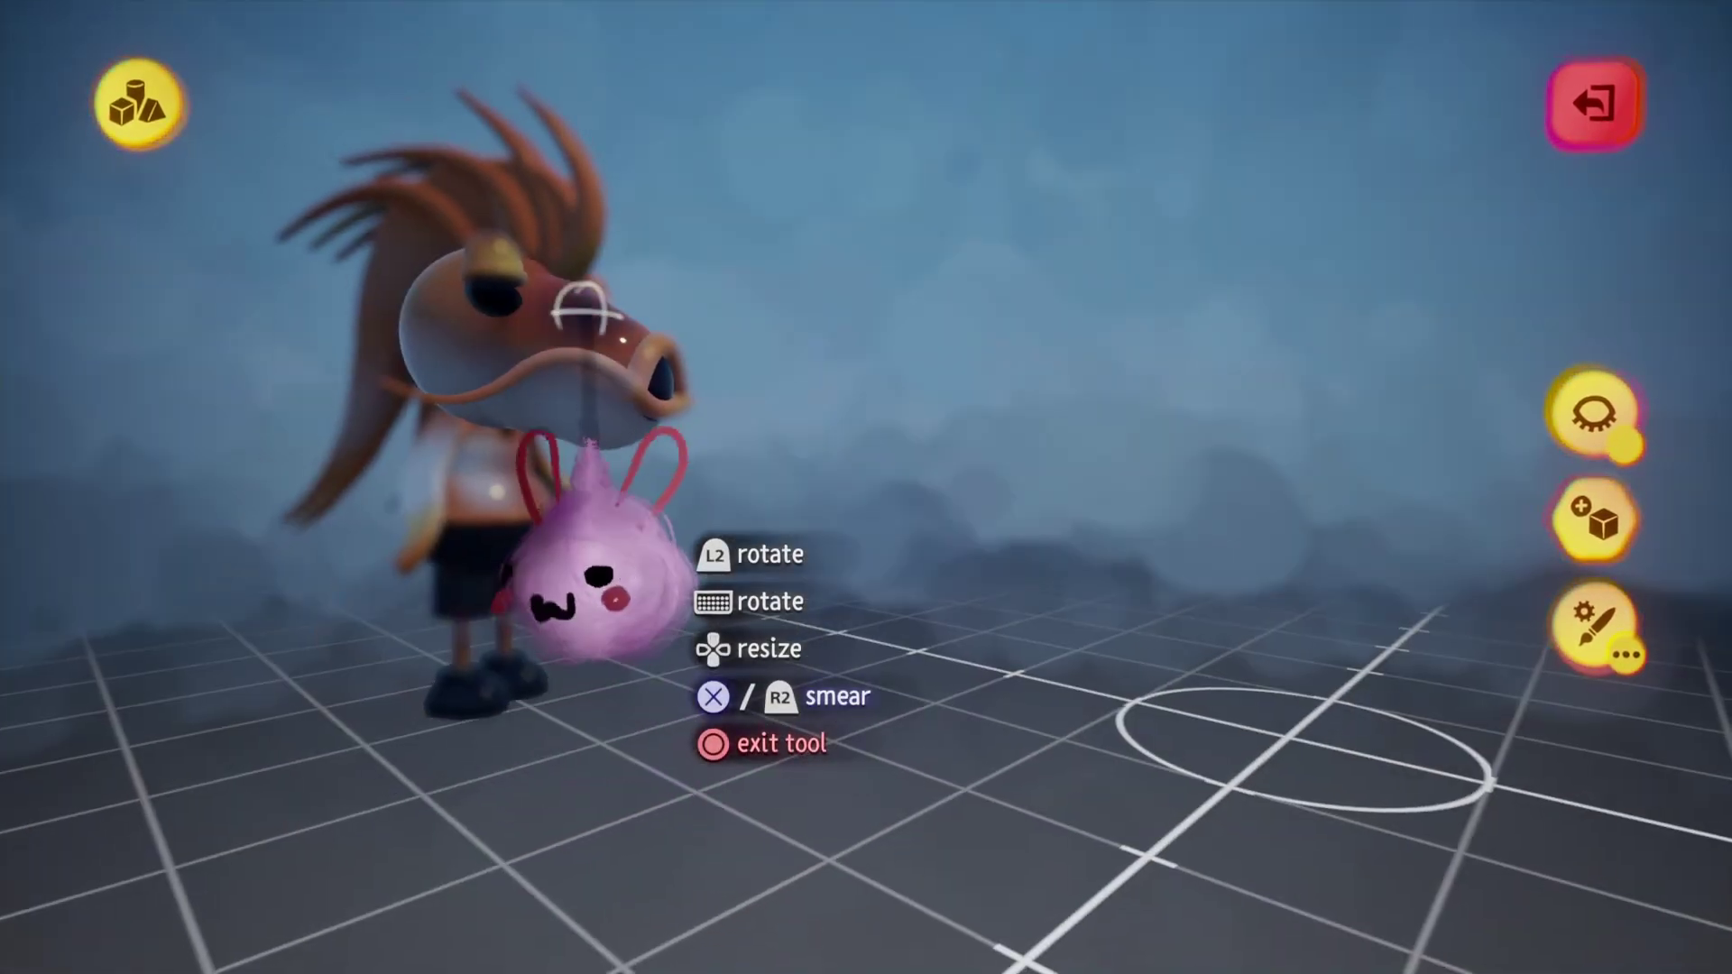
middle_drag(586, 307, 312, 261)
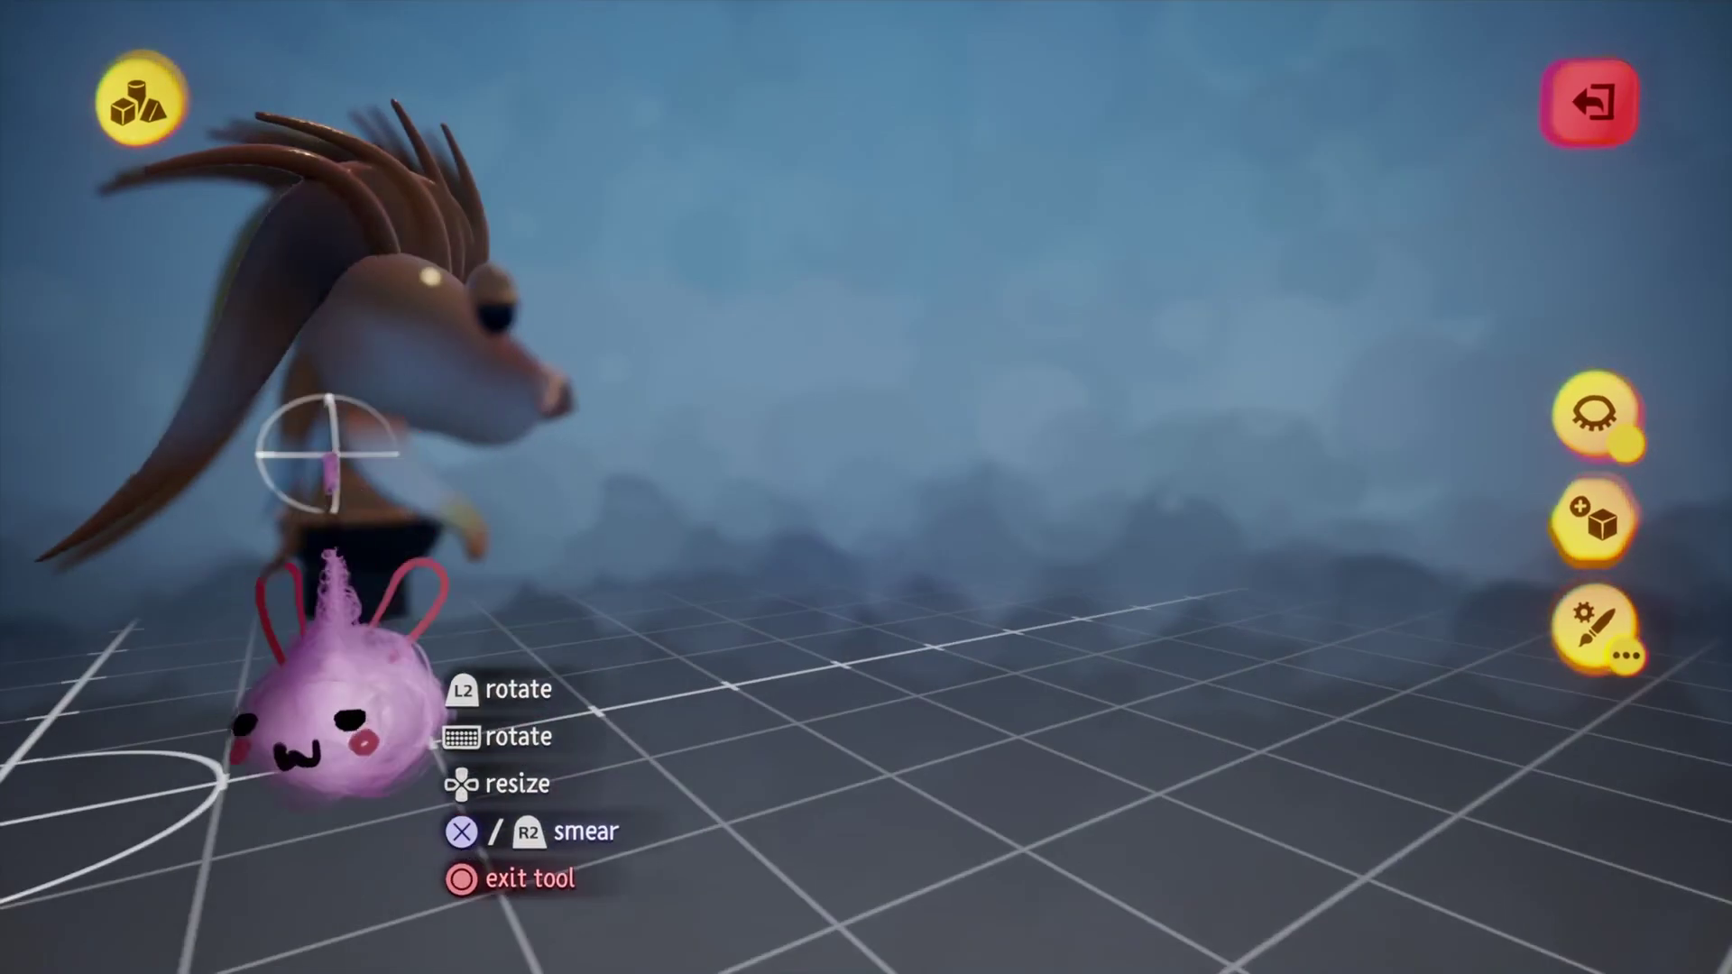
mouse_move(334, 713)
middle_down()
mouse_move(329, 696)
mouse_move(348, 703)
mouse_move(307, 722)
middle_up()
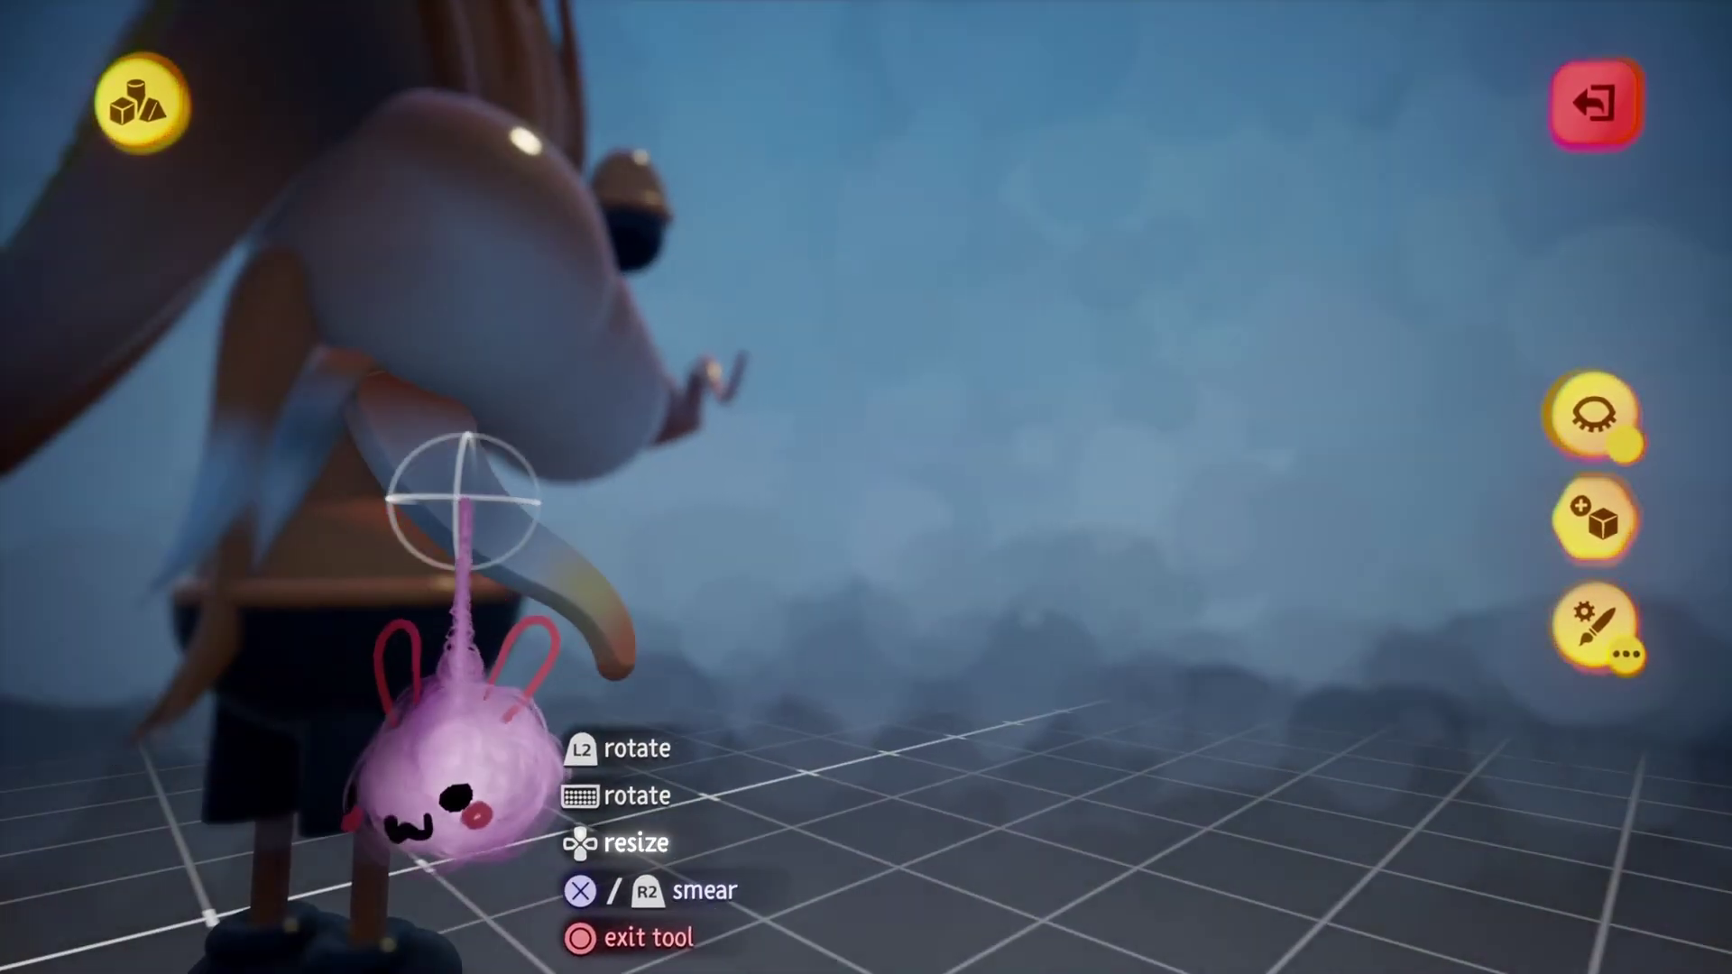
middle_drag(449, 506, 756, 508)
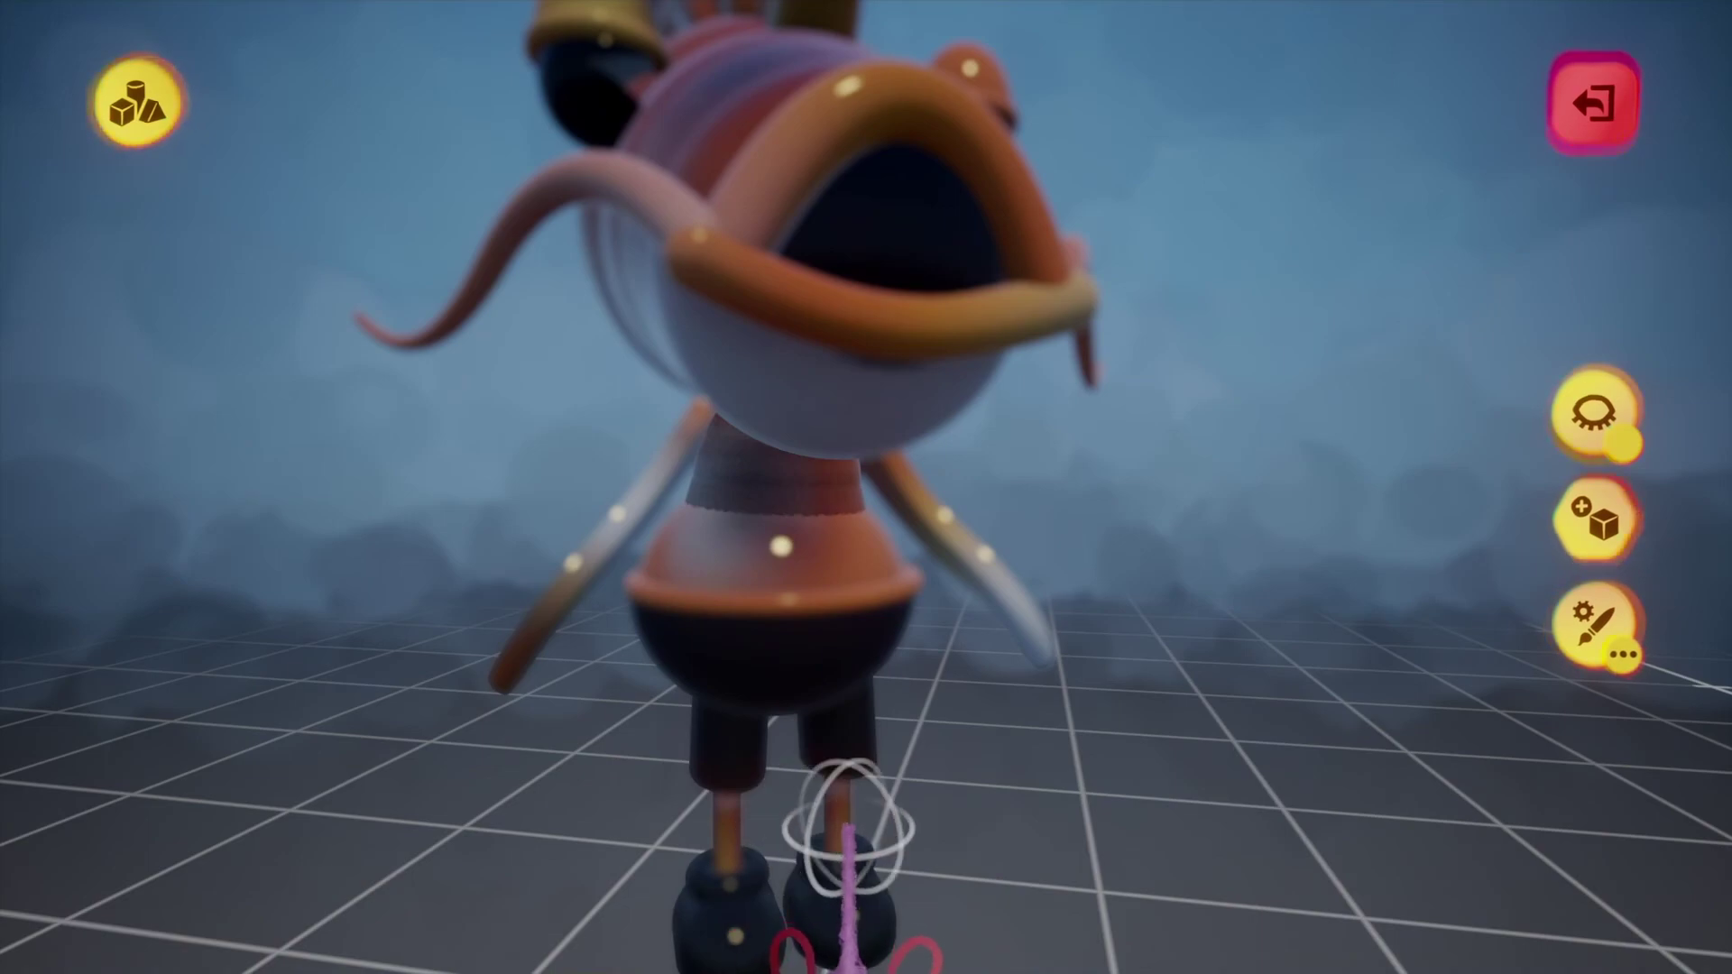
mouse_move(848, 938)
middle_down()
mouse_move(909, 869)
mouse_move(927, 920)
mouse_move(908, 927)
middle_up()
scroll(902, 929, up, 5)
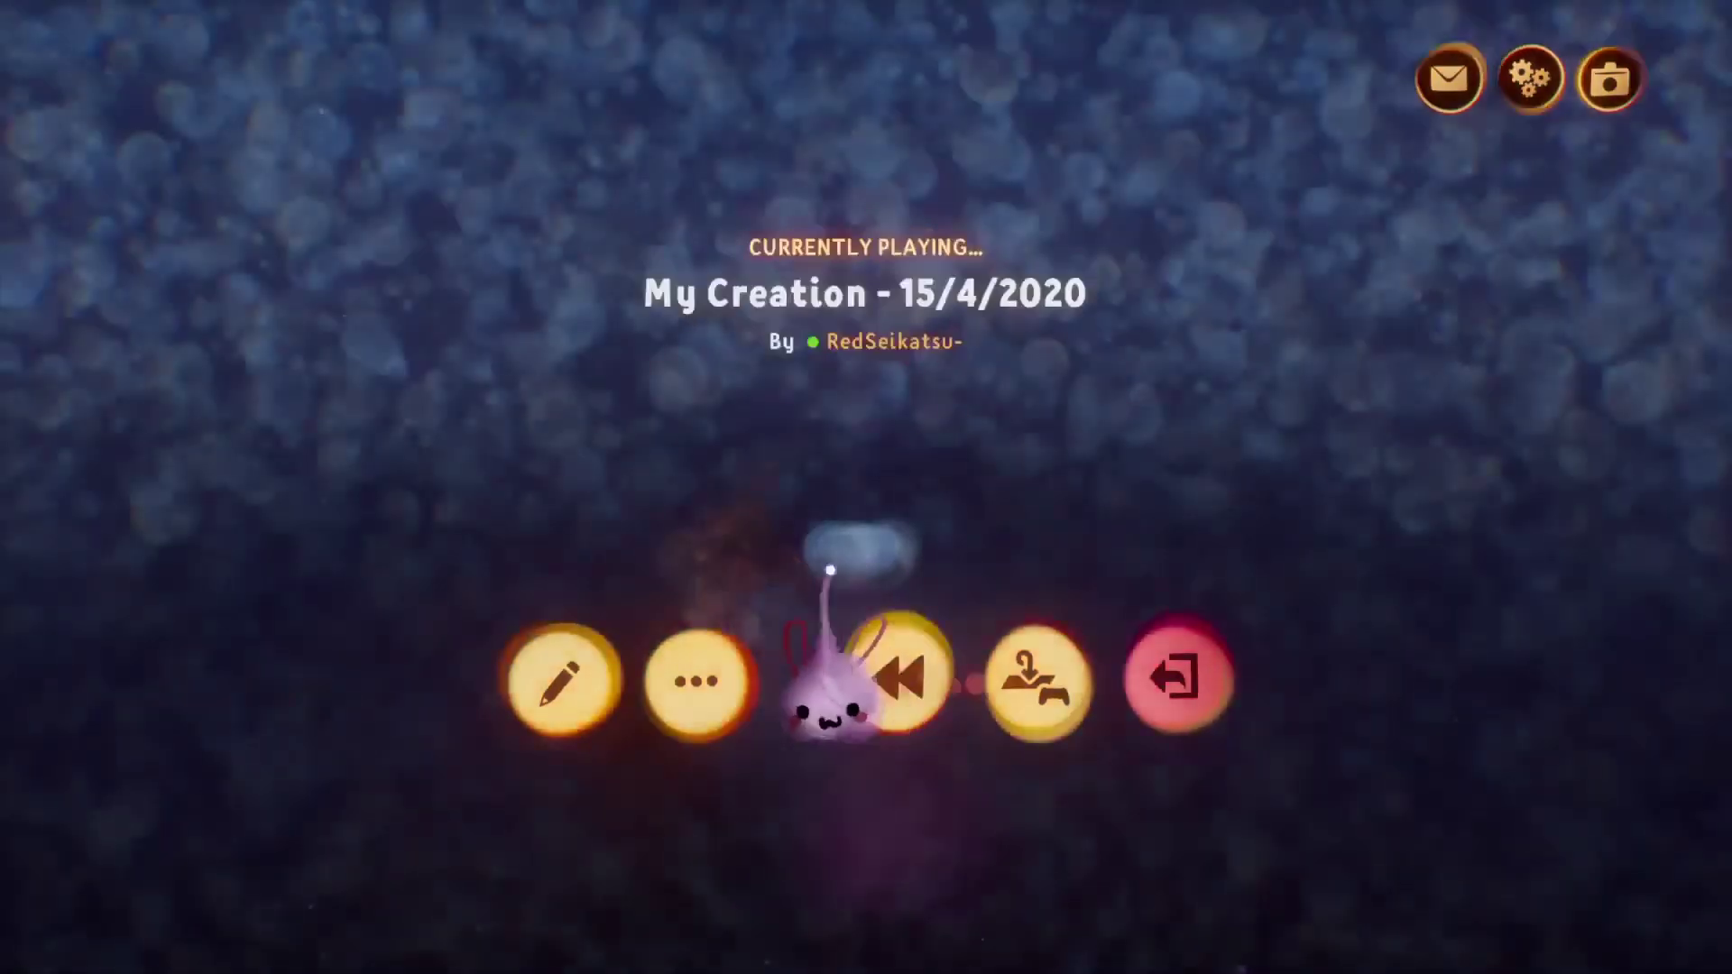
Return to edit mode and scale the koi puppet up to about 145%.
click(565, 681)
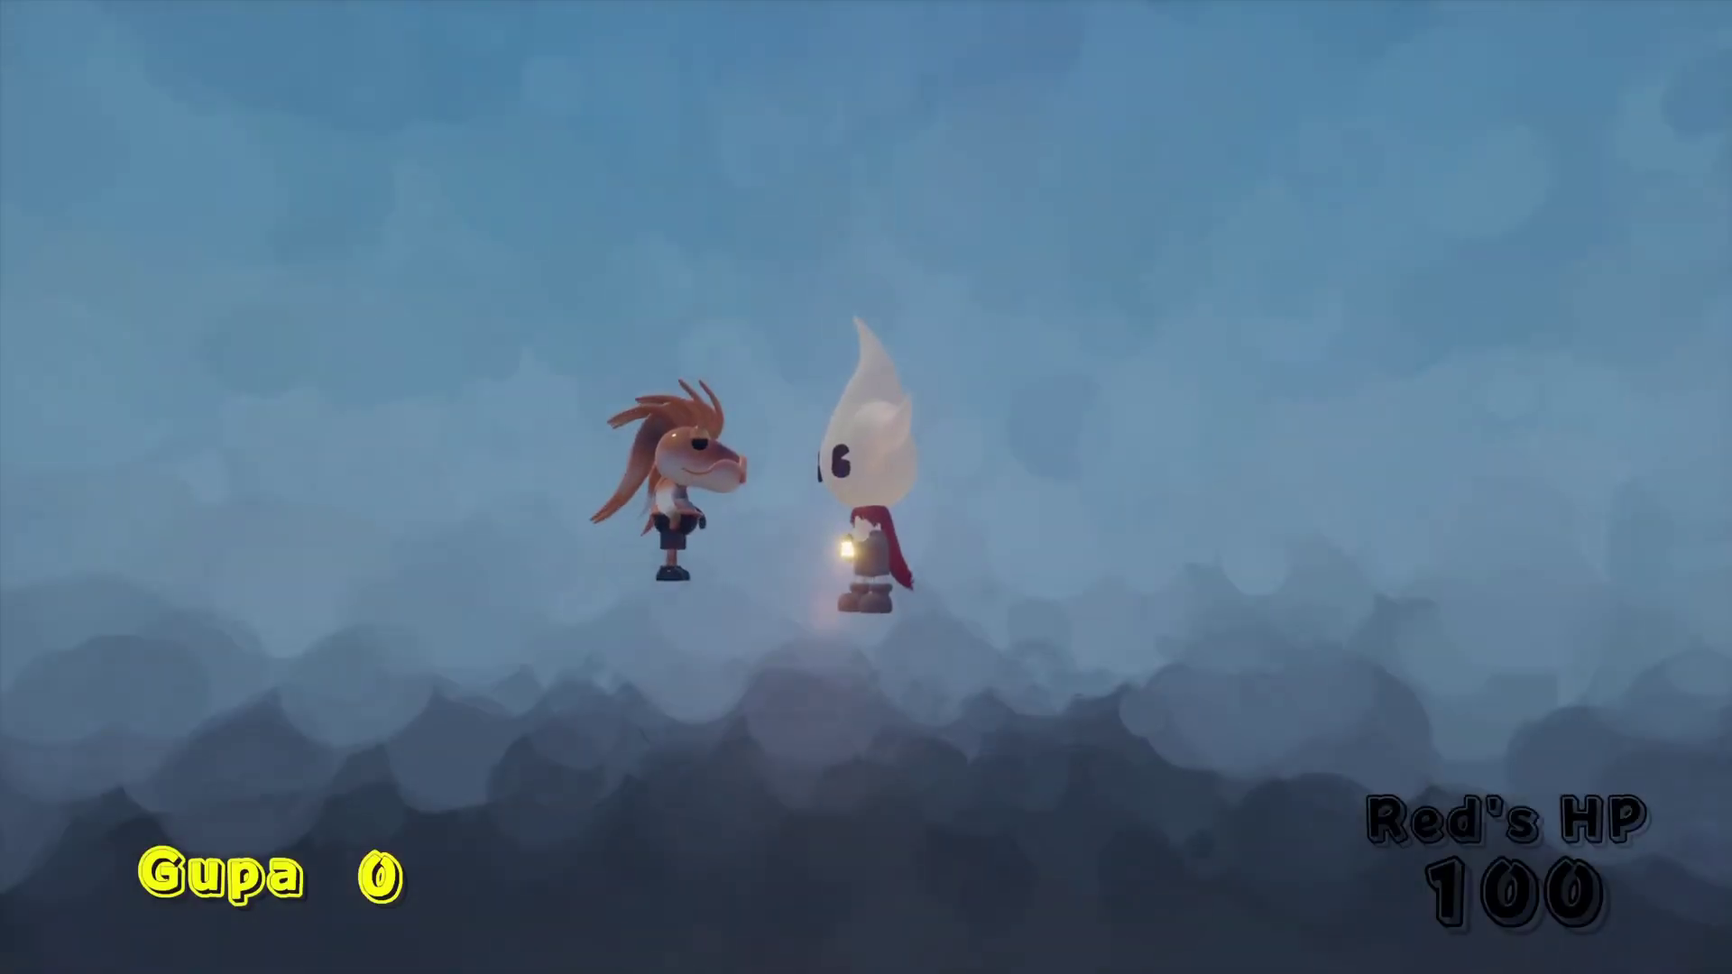
key(Escape)
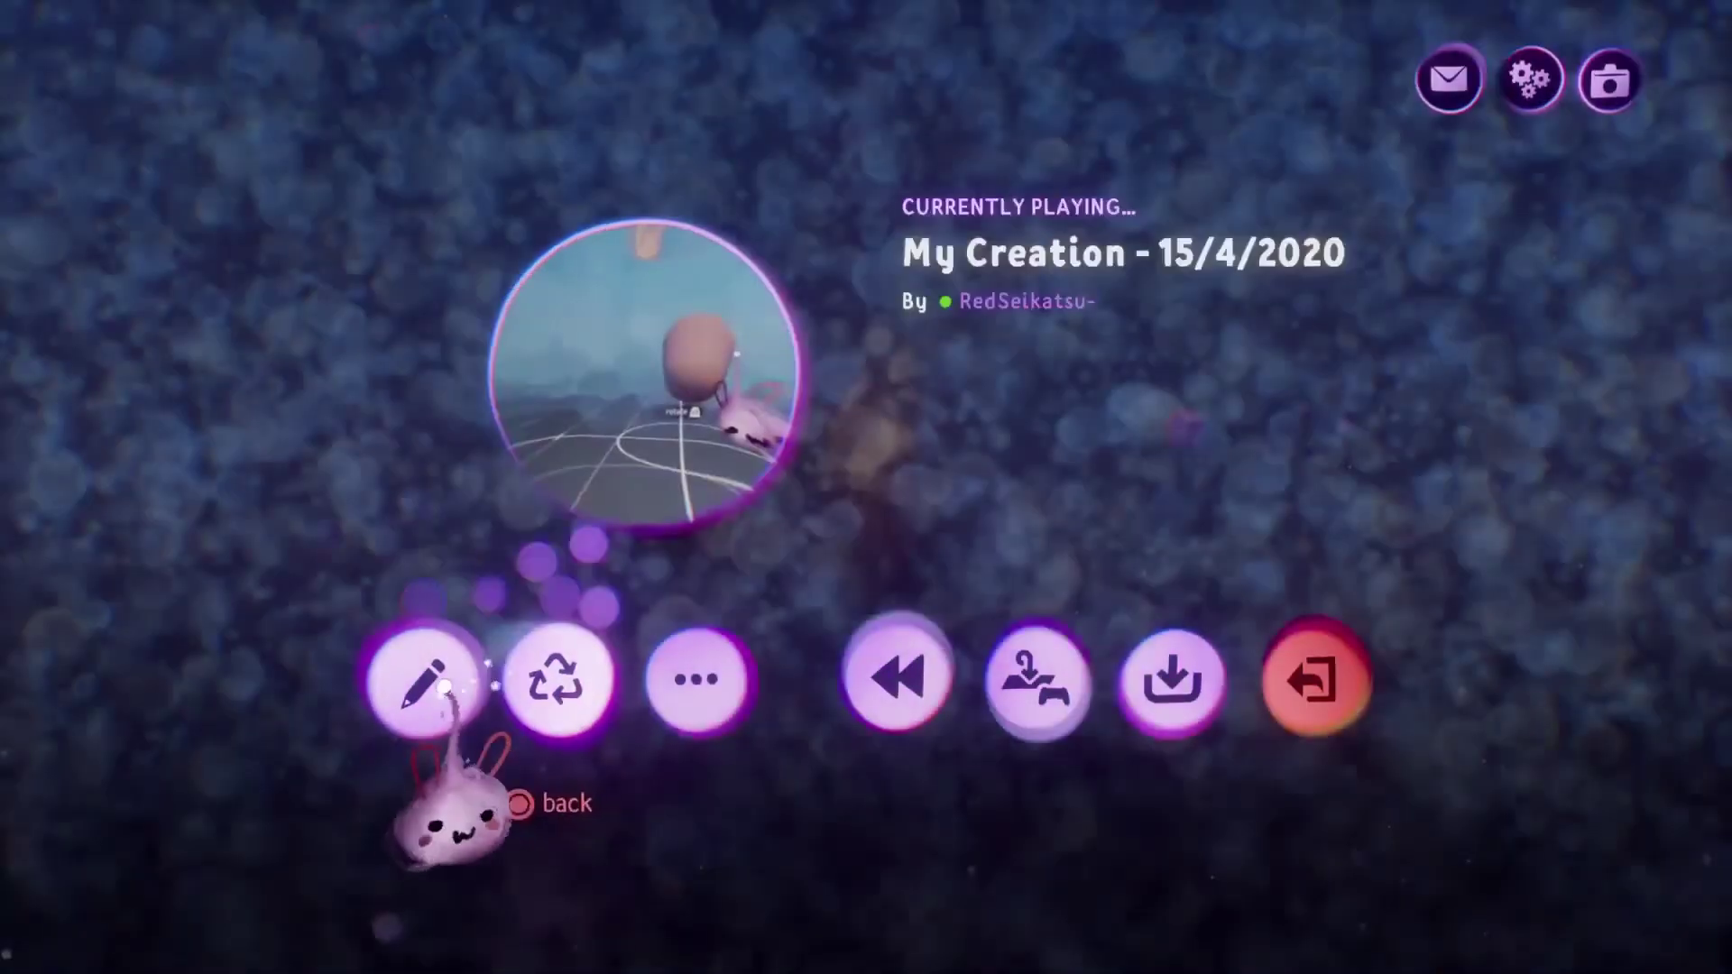
click(444, 687)
drag(695, 529, 665, 552)
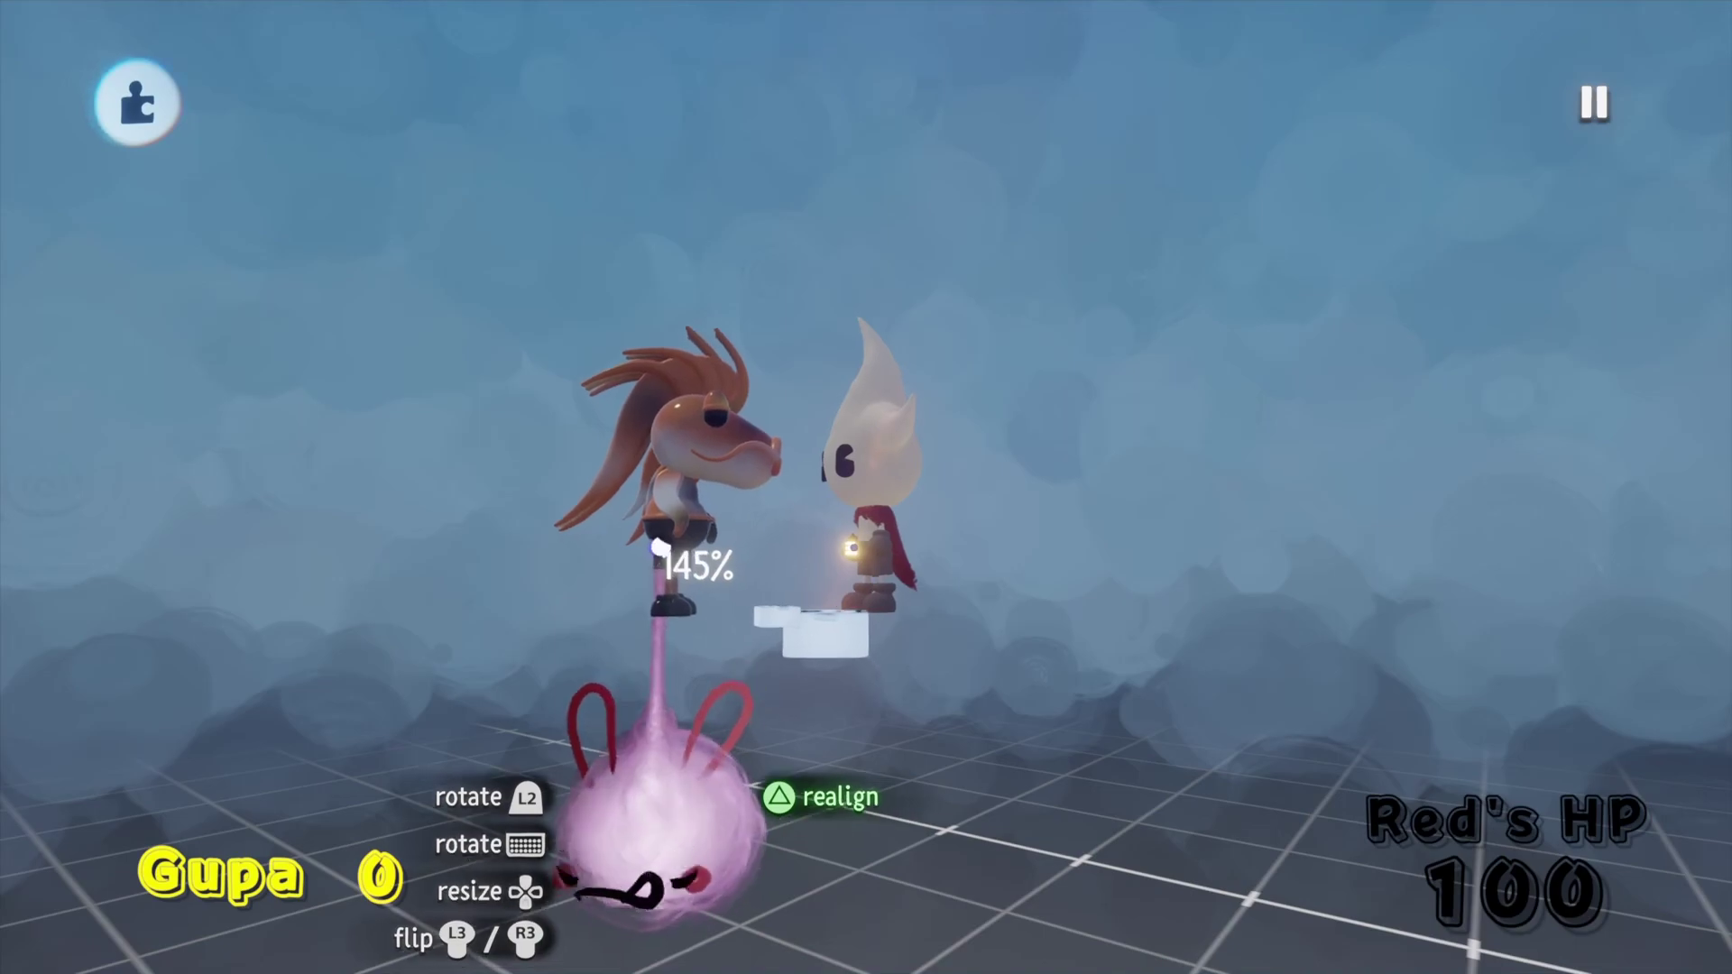
drag(661, 546, 661, 553)
Play-test the enlarged koi beside Red, then go back to editing.
key(Escape)
click(484, 681)
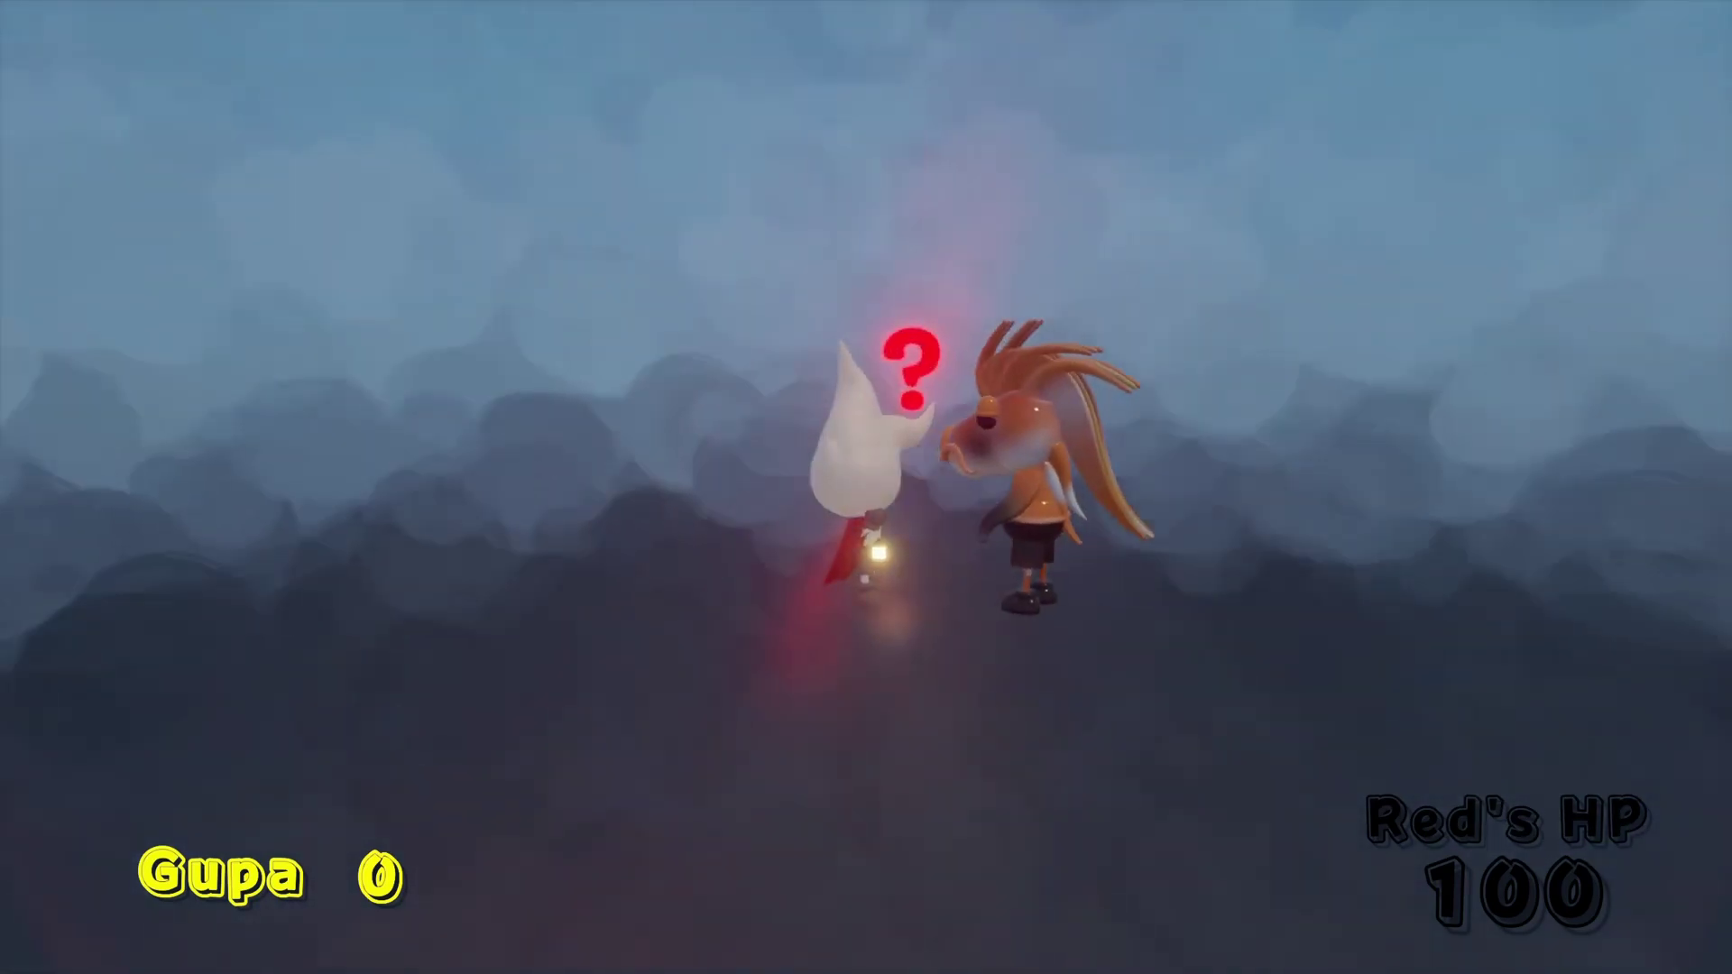
key(Escape)
click(426, 681)
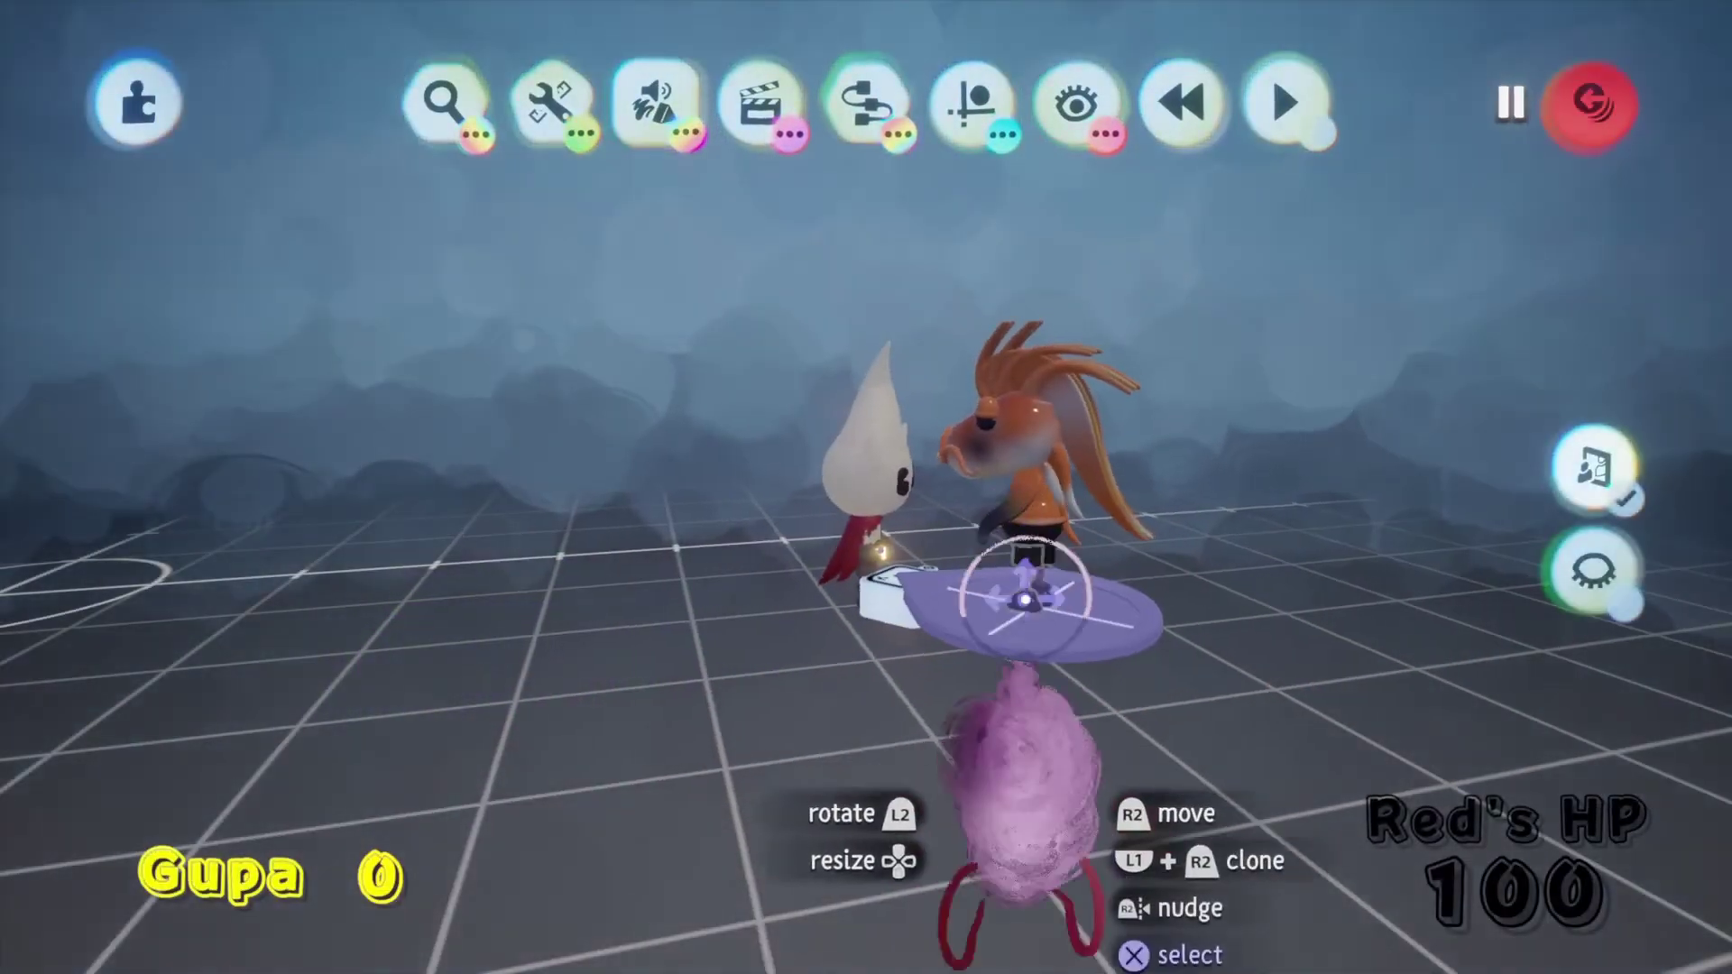
Open the koi puppet's behaviour settings and run a quick play test.
click(1028, 623)
click(830, 70)
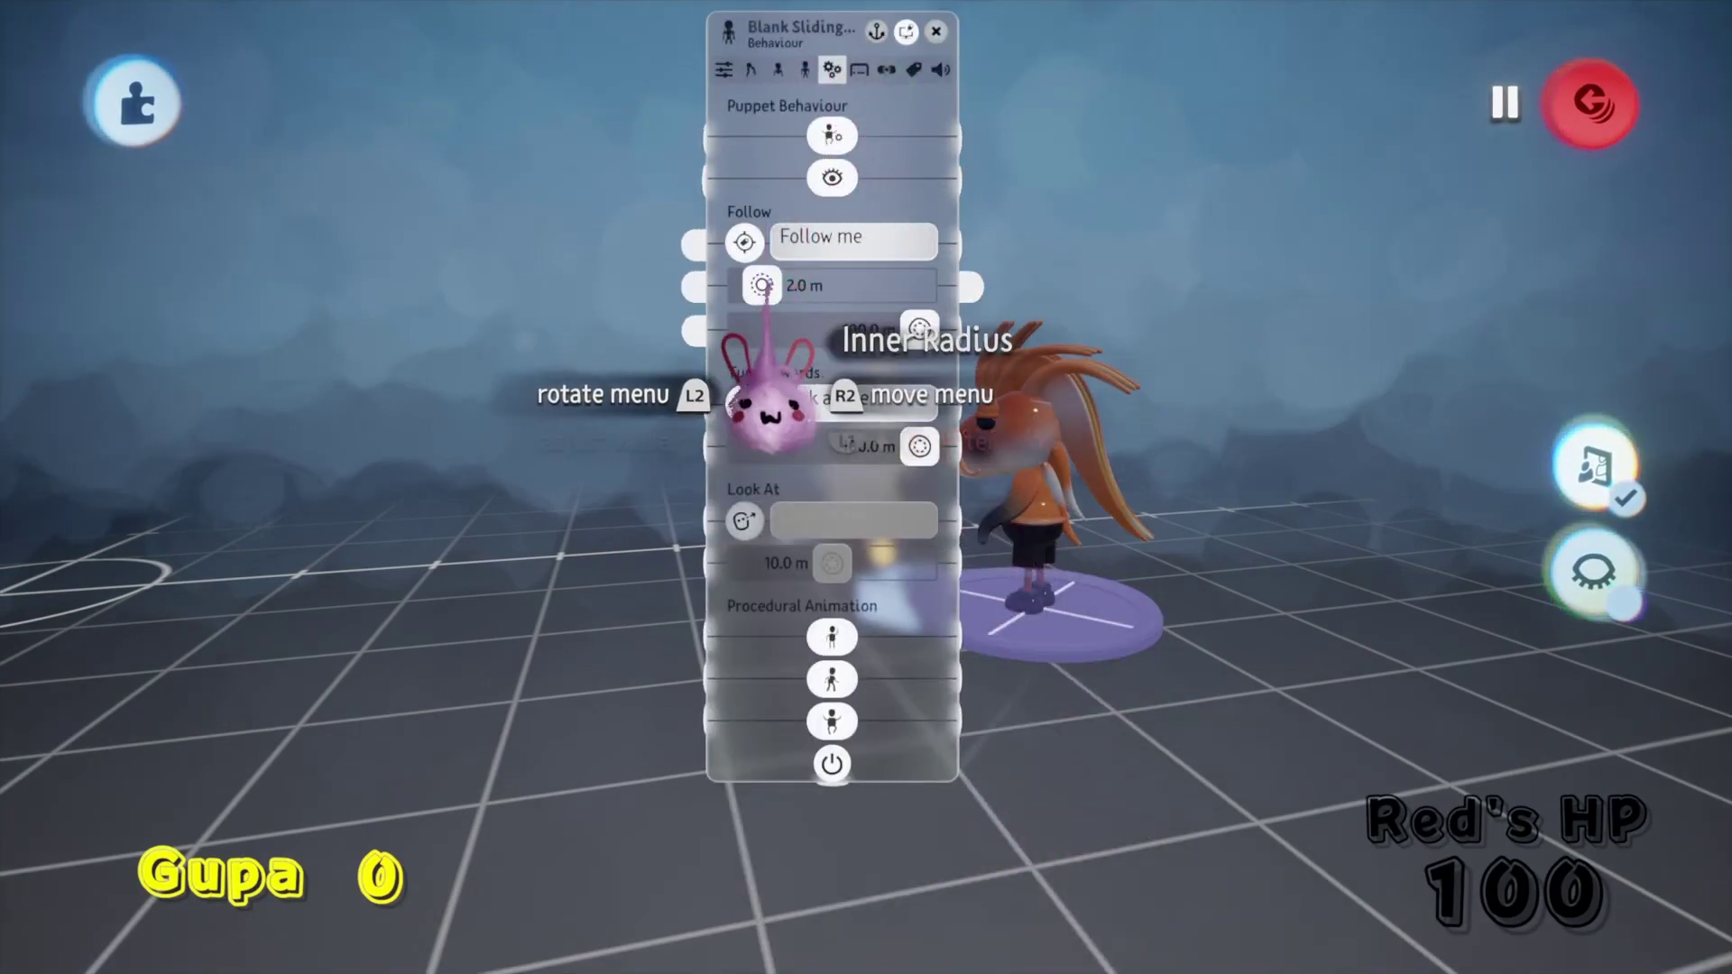
key(Escape)
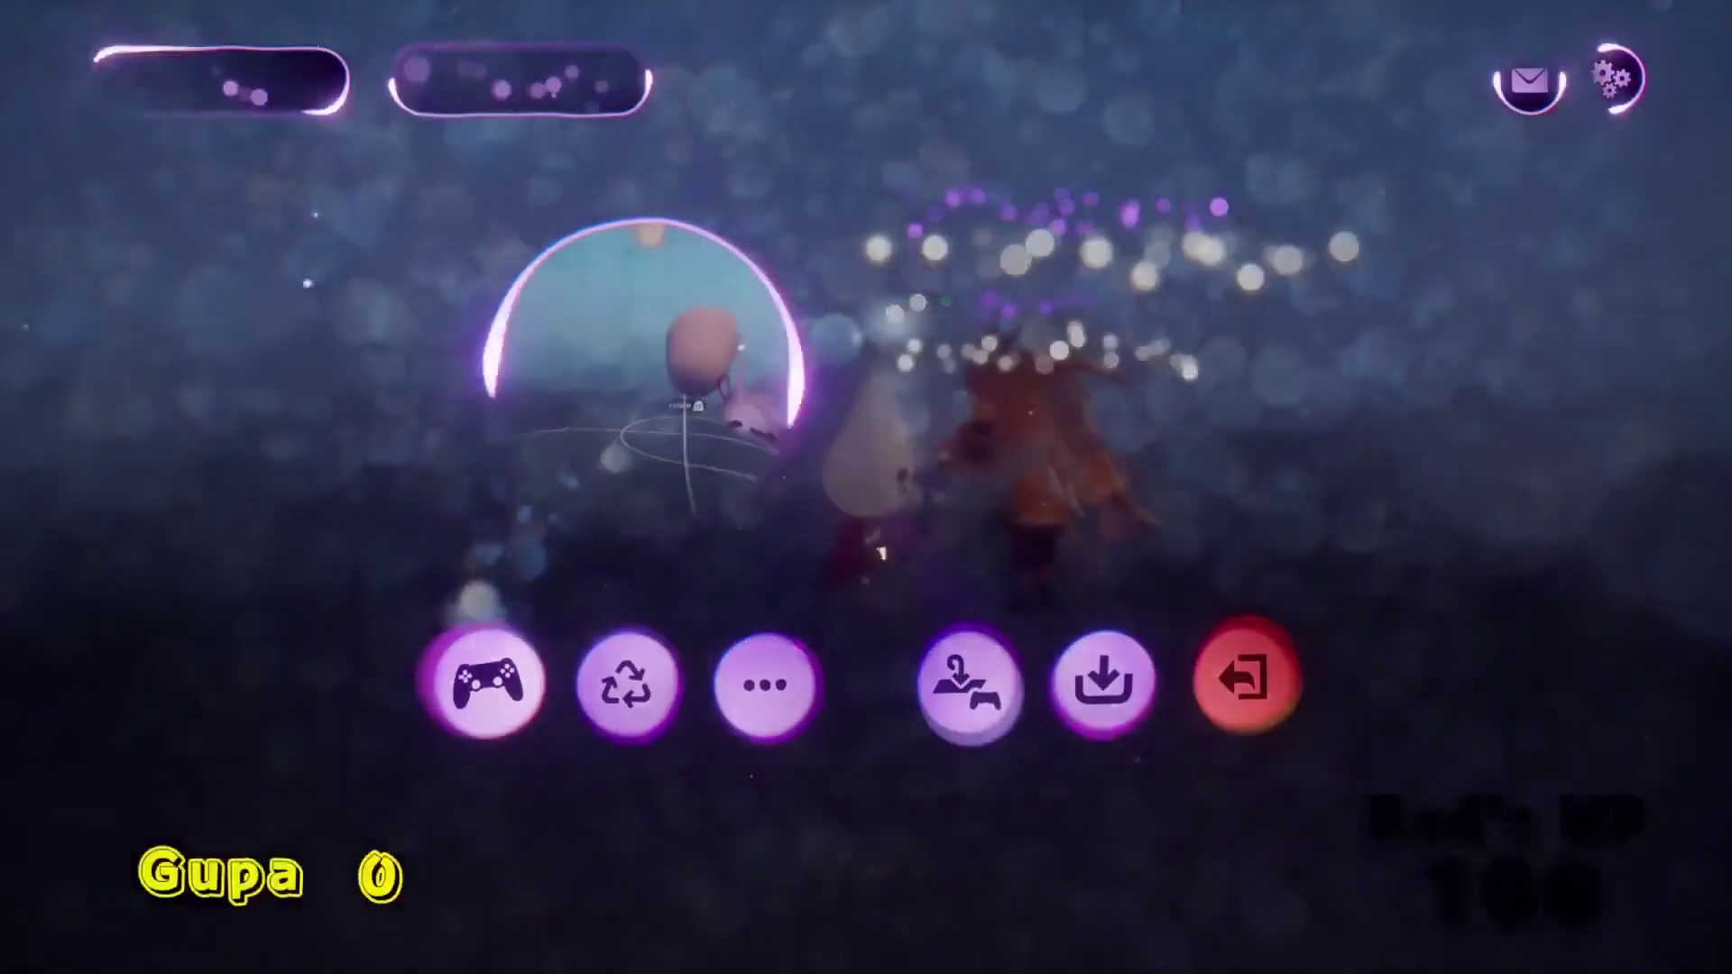
click(451, 684)
key(Escape)
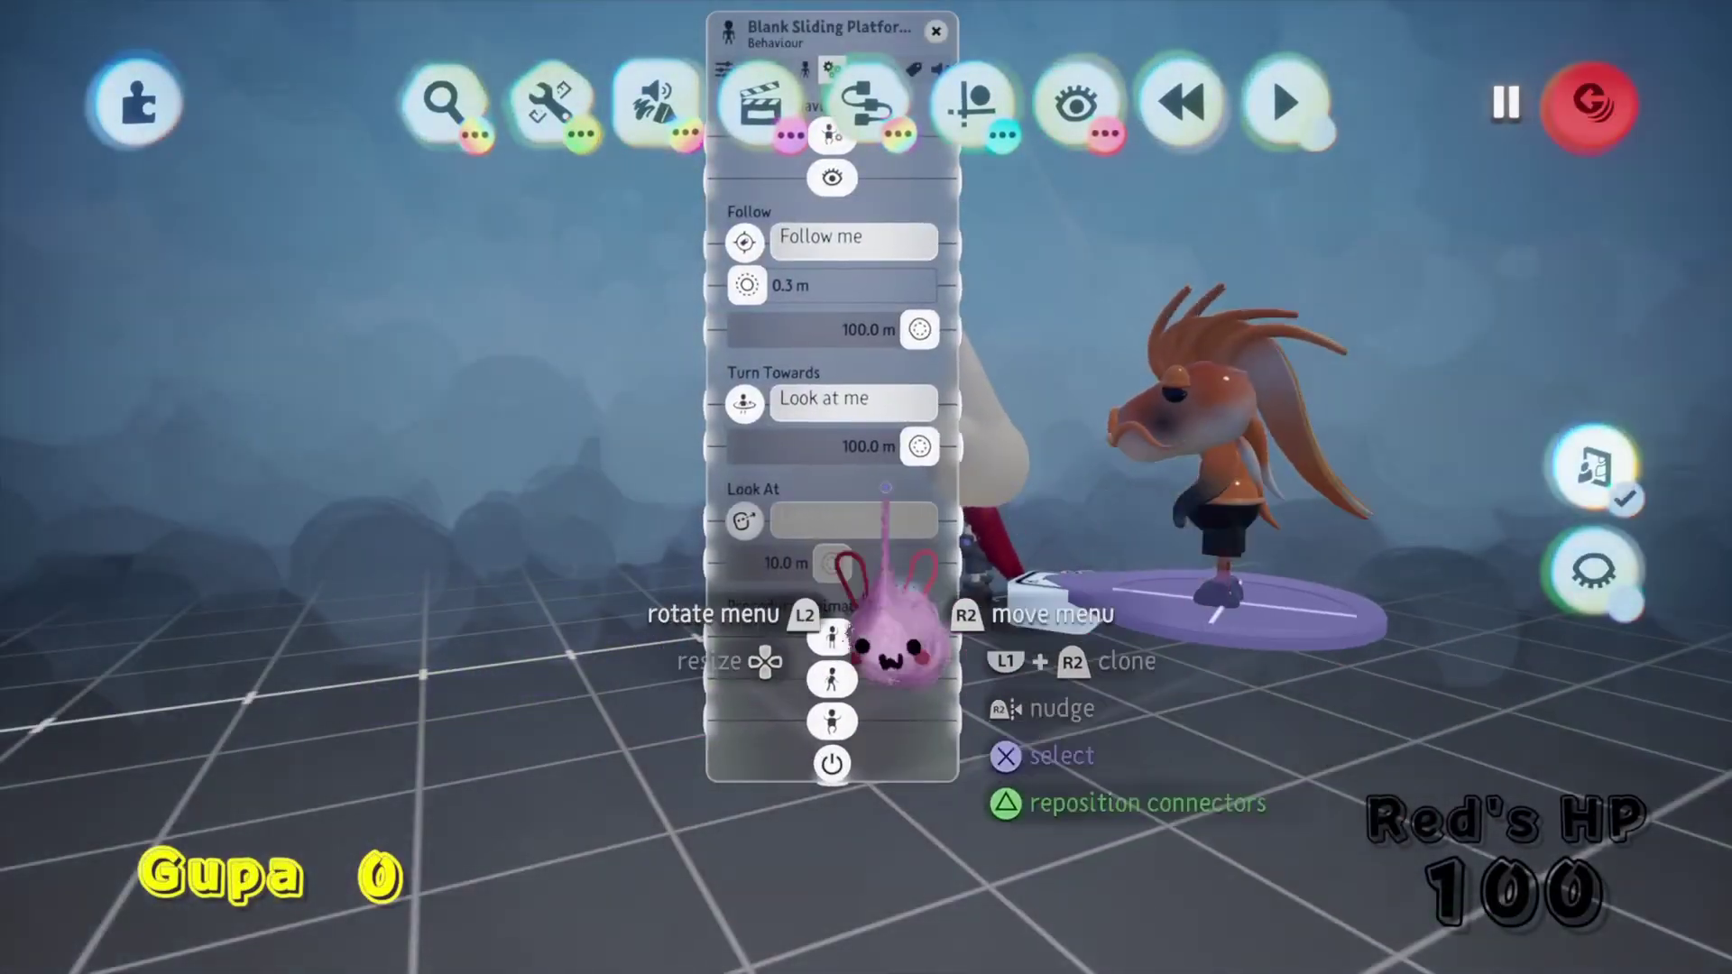
key(Escape)
Inspect the movement settings of the koi and the other puppet, then play-test again.
click(1001, 622)
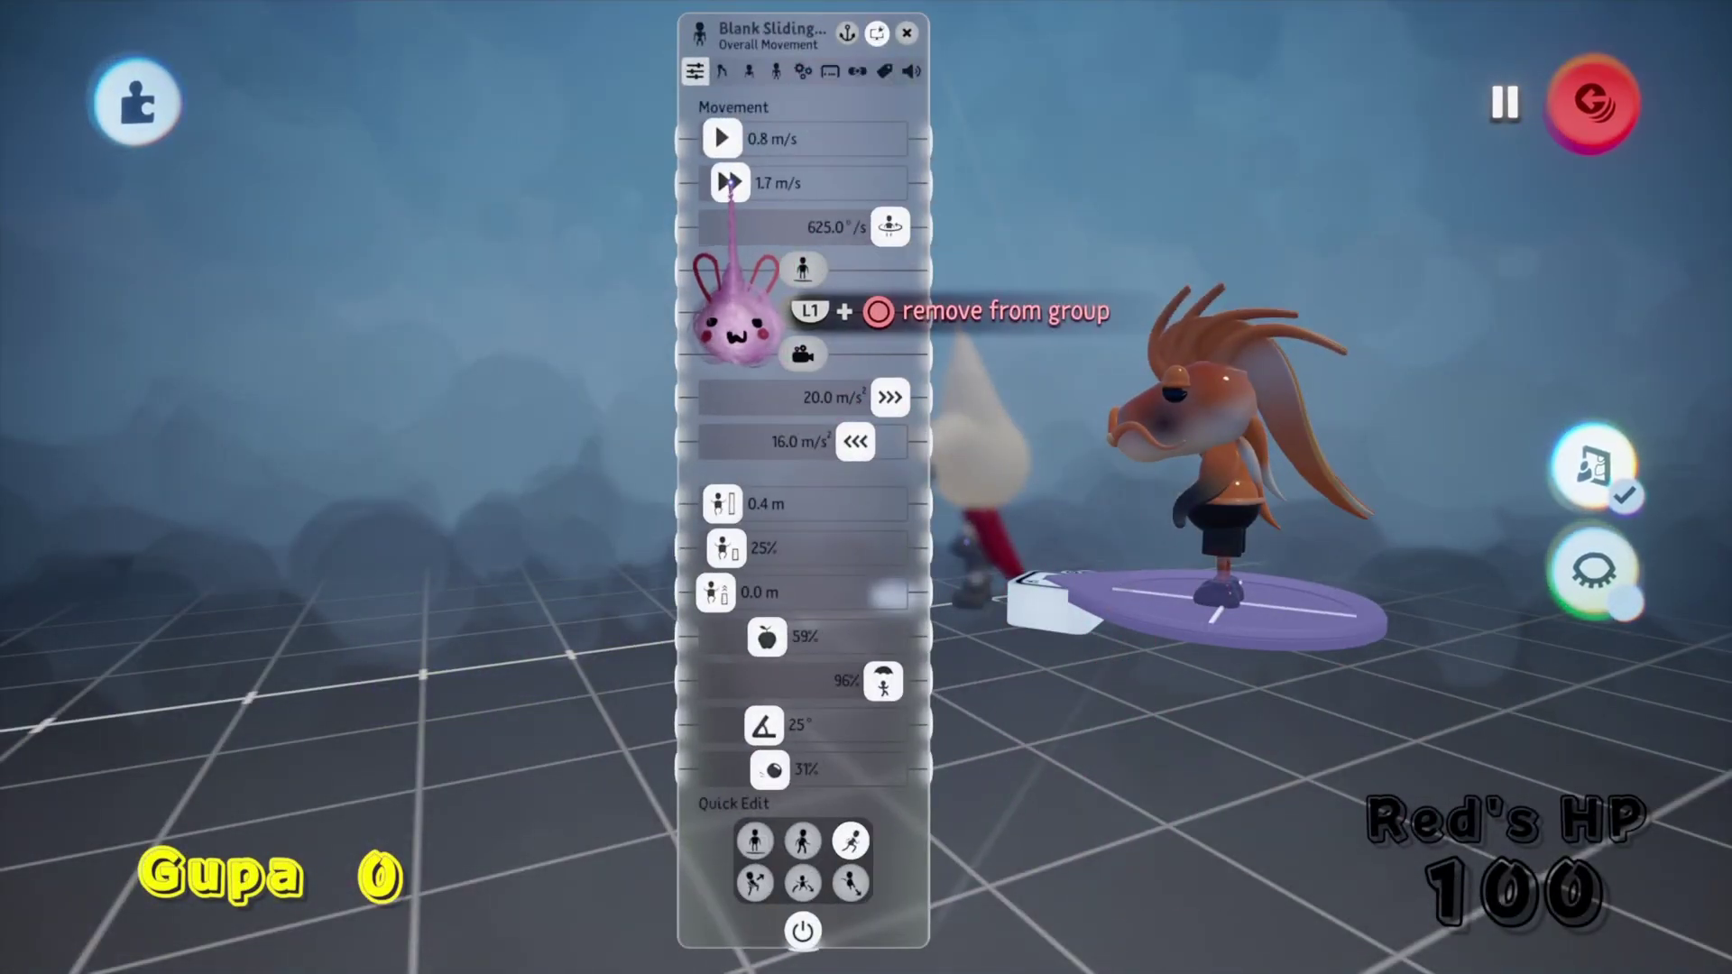
key(Escape)
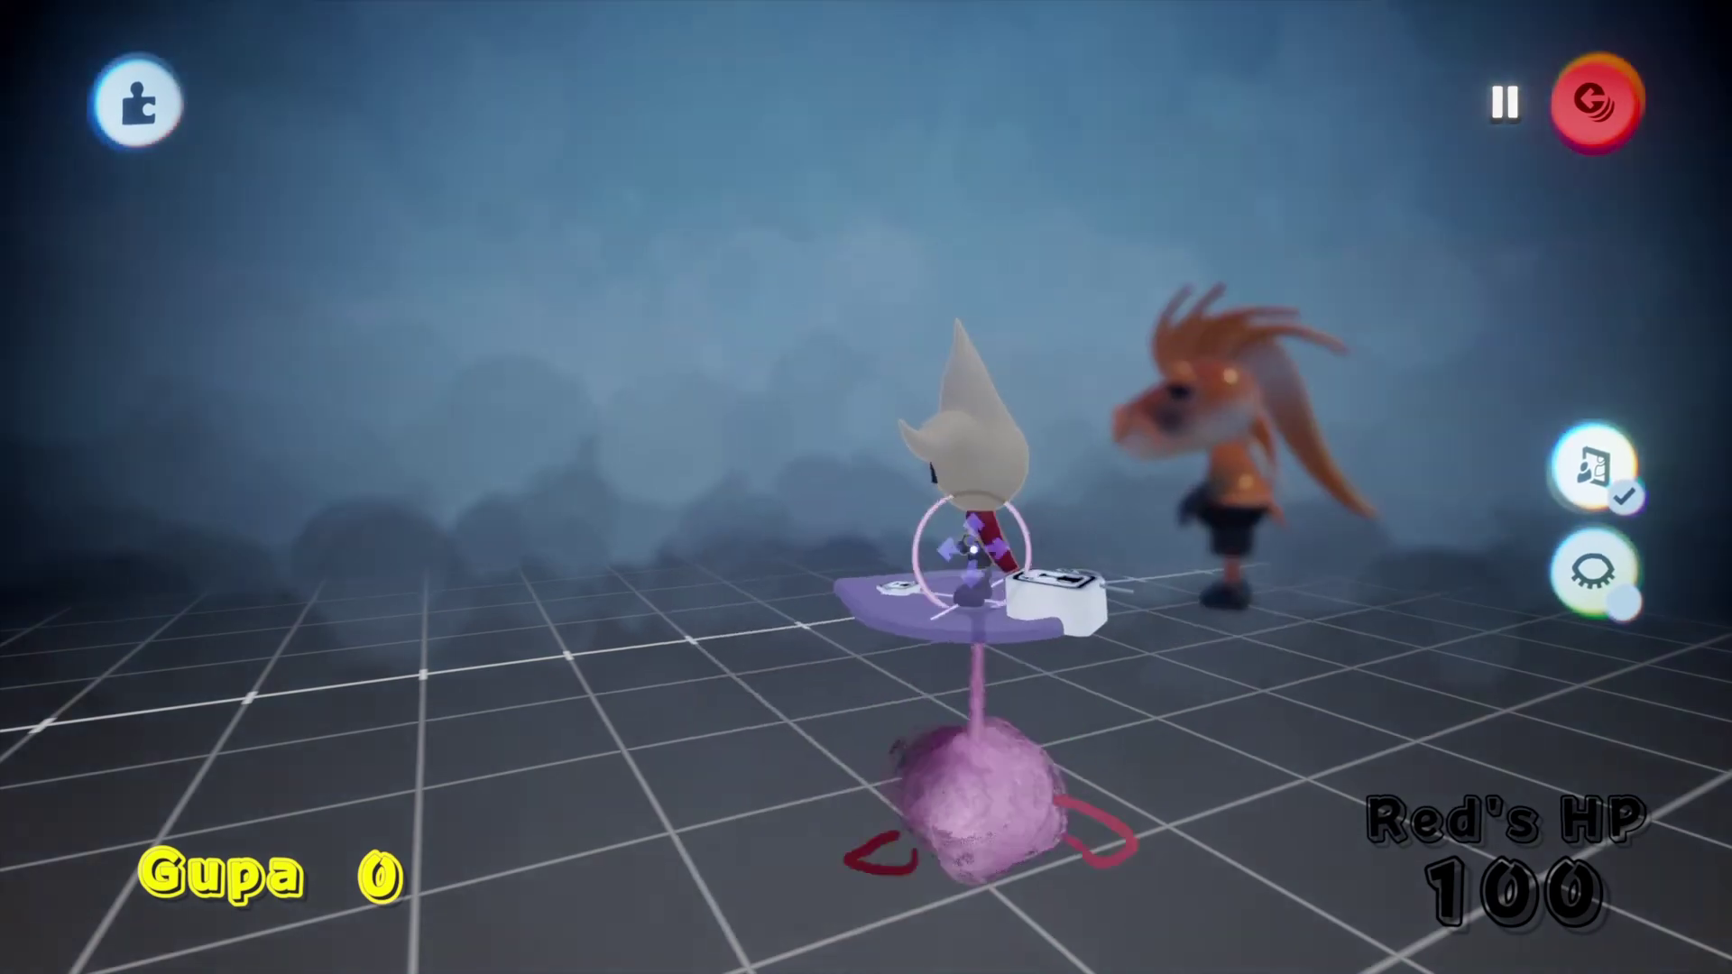
click(983, 546)
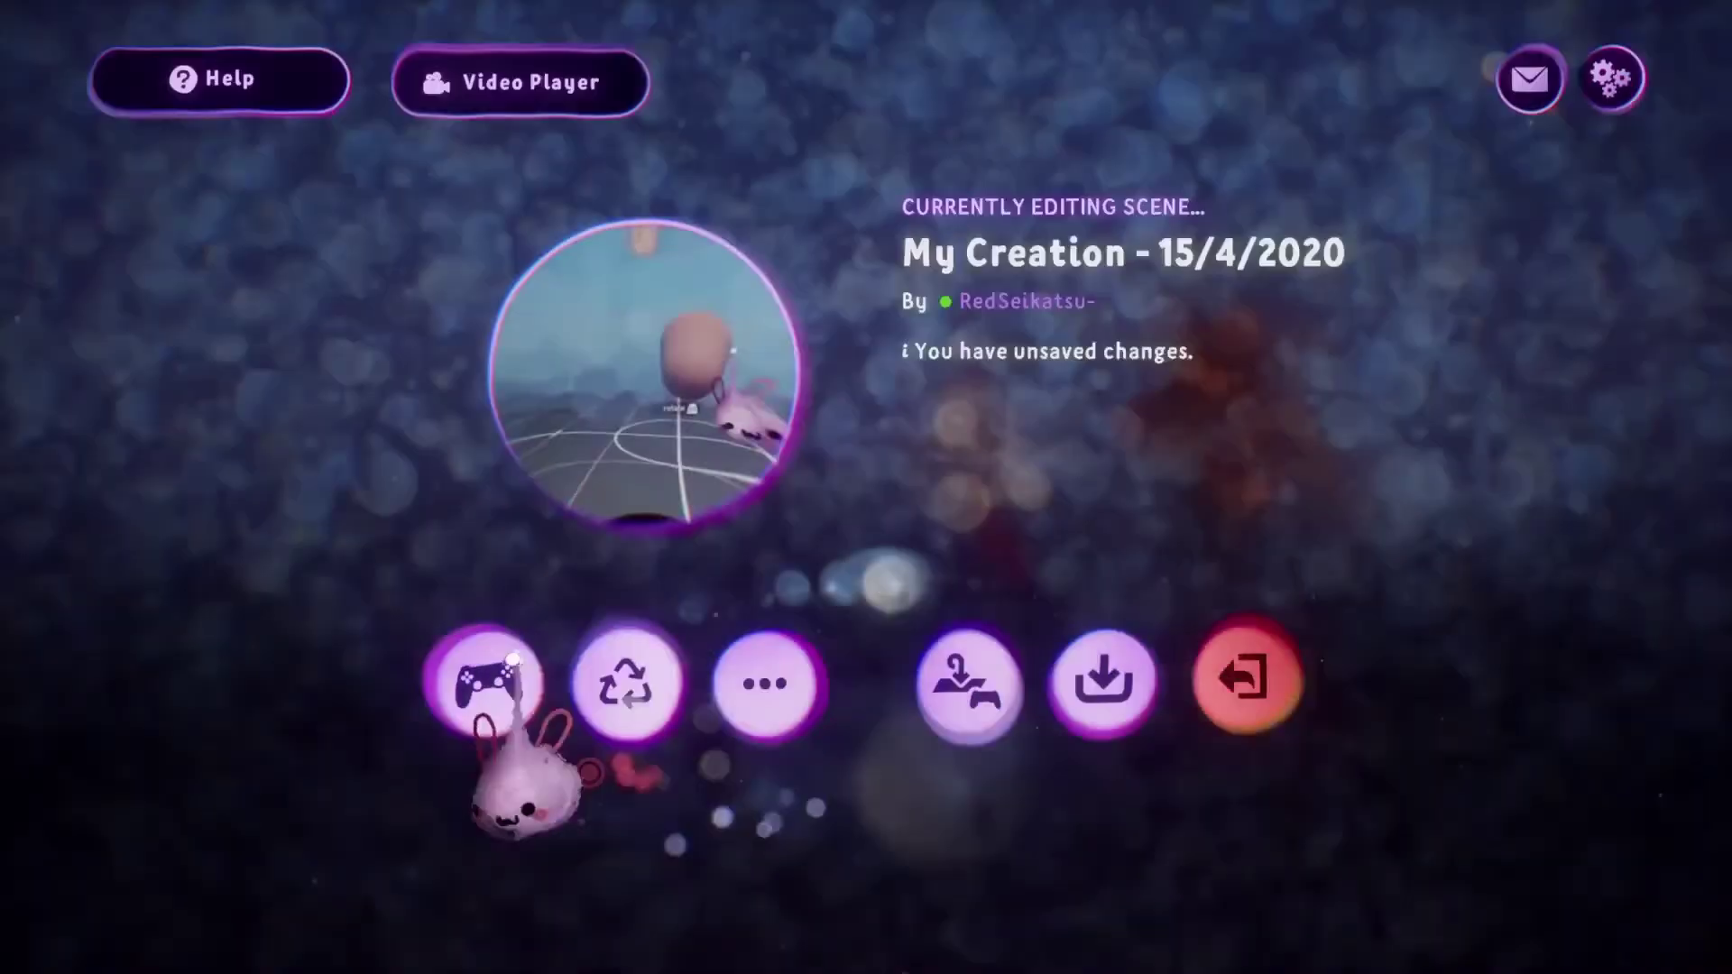
click(484, 680)
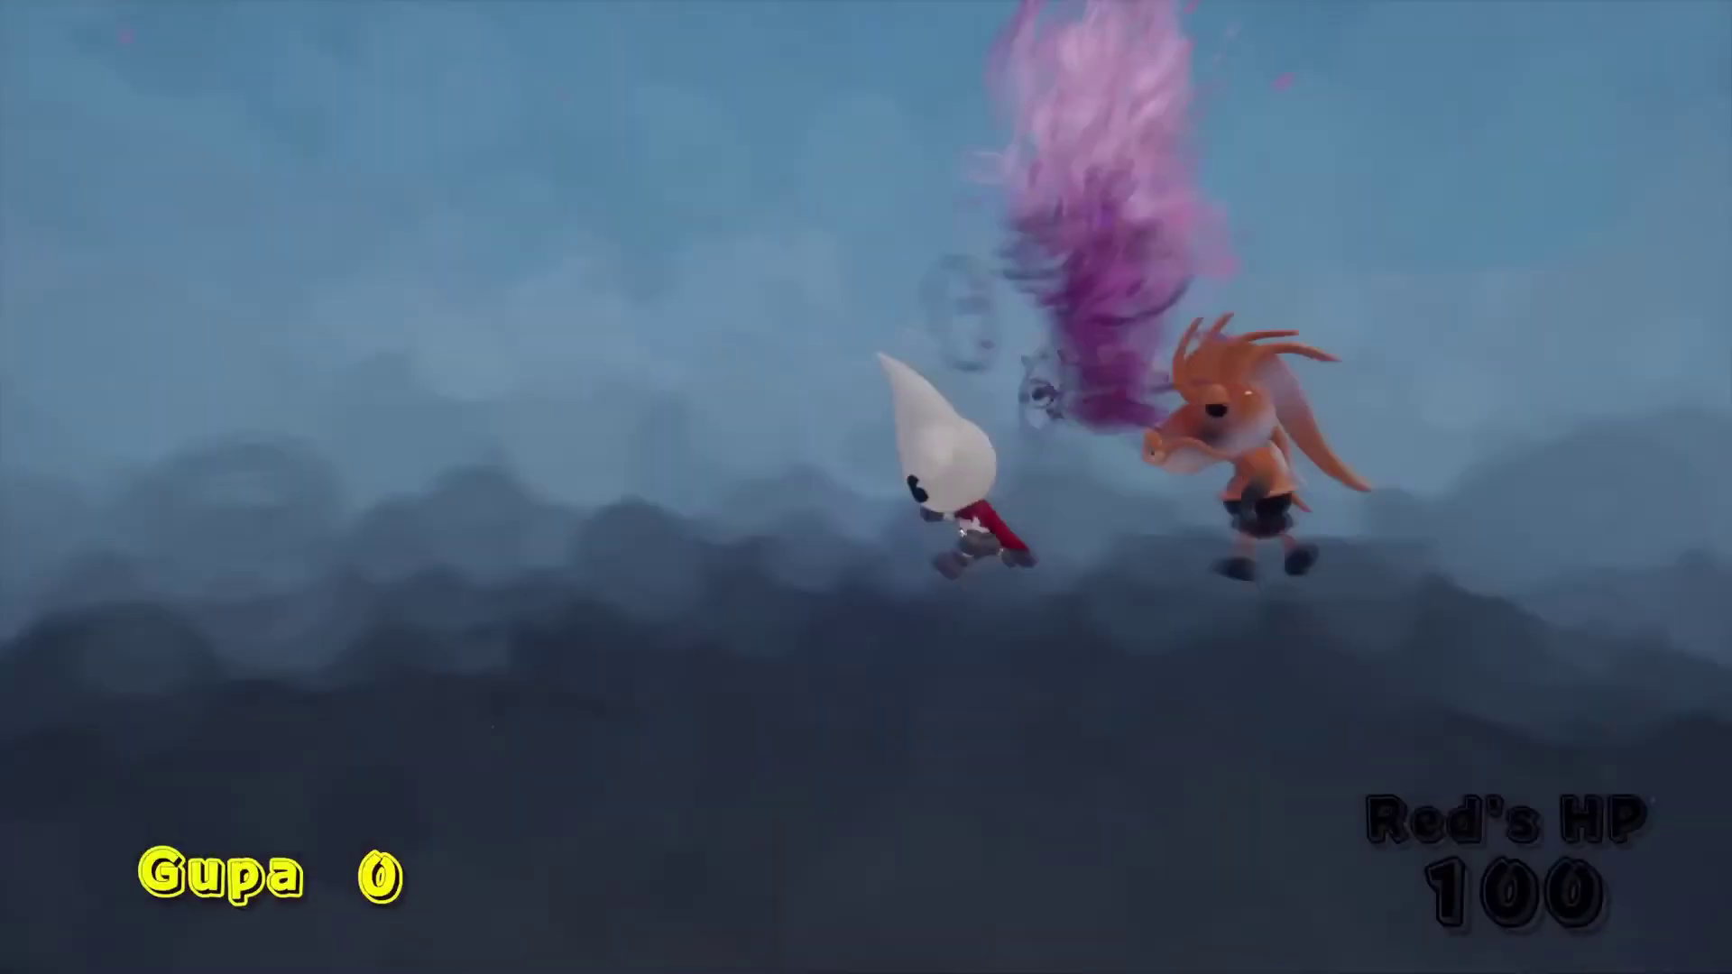
key(Escape)
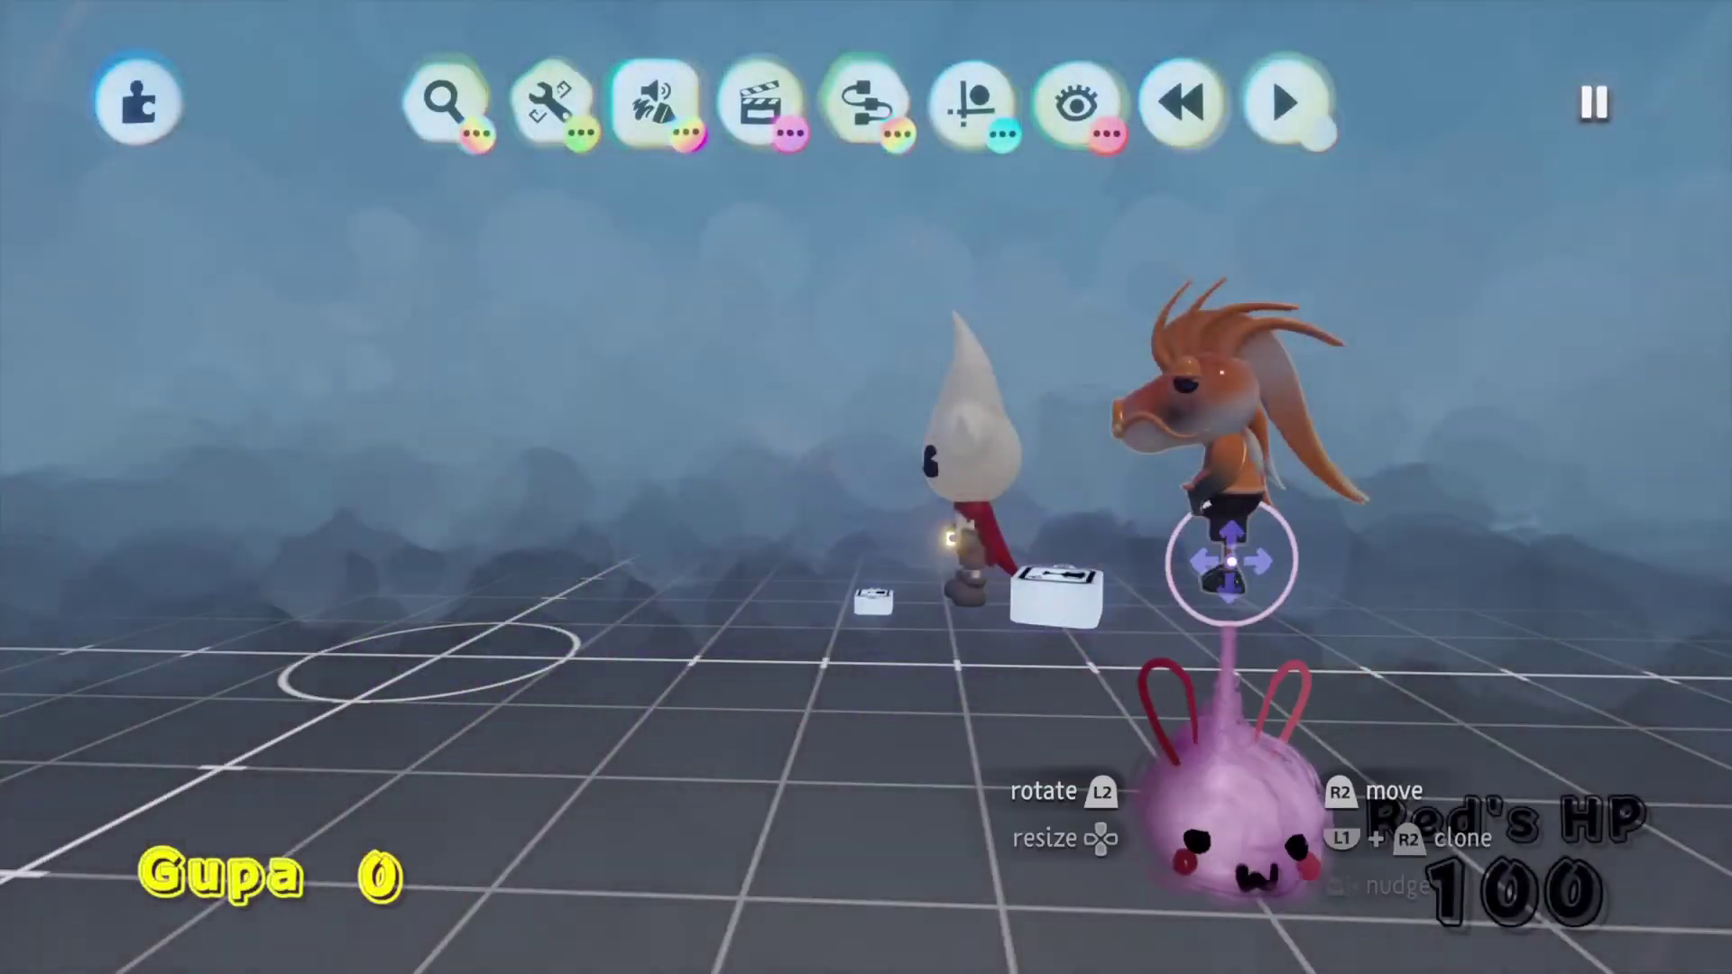
Lower the koi's run speed to 0.9 m/s and play-test the slower run.
click(1199, 577)
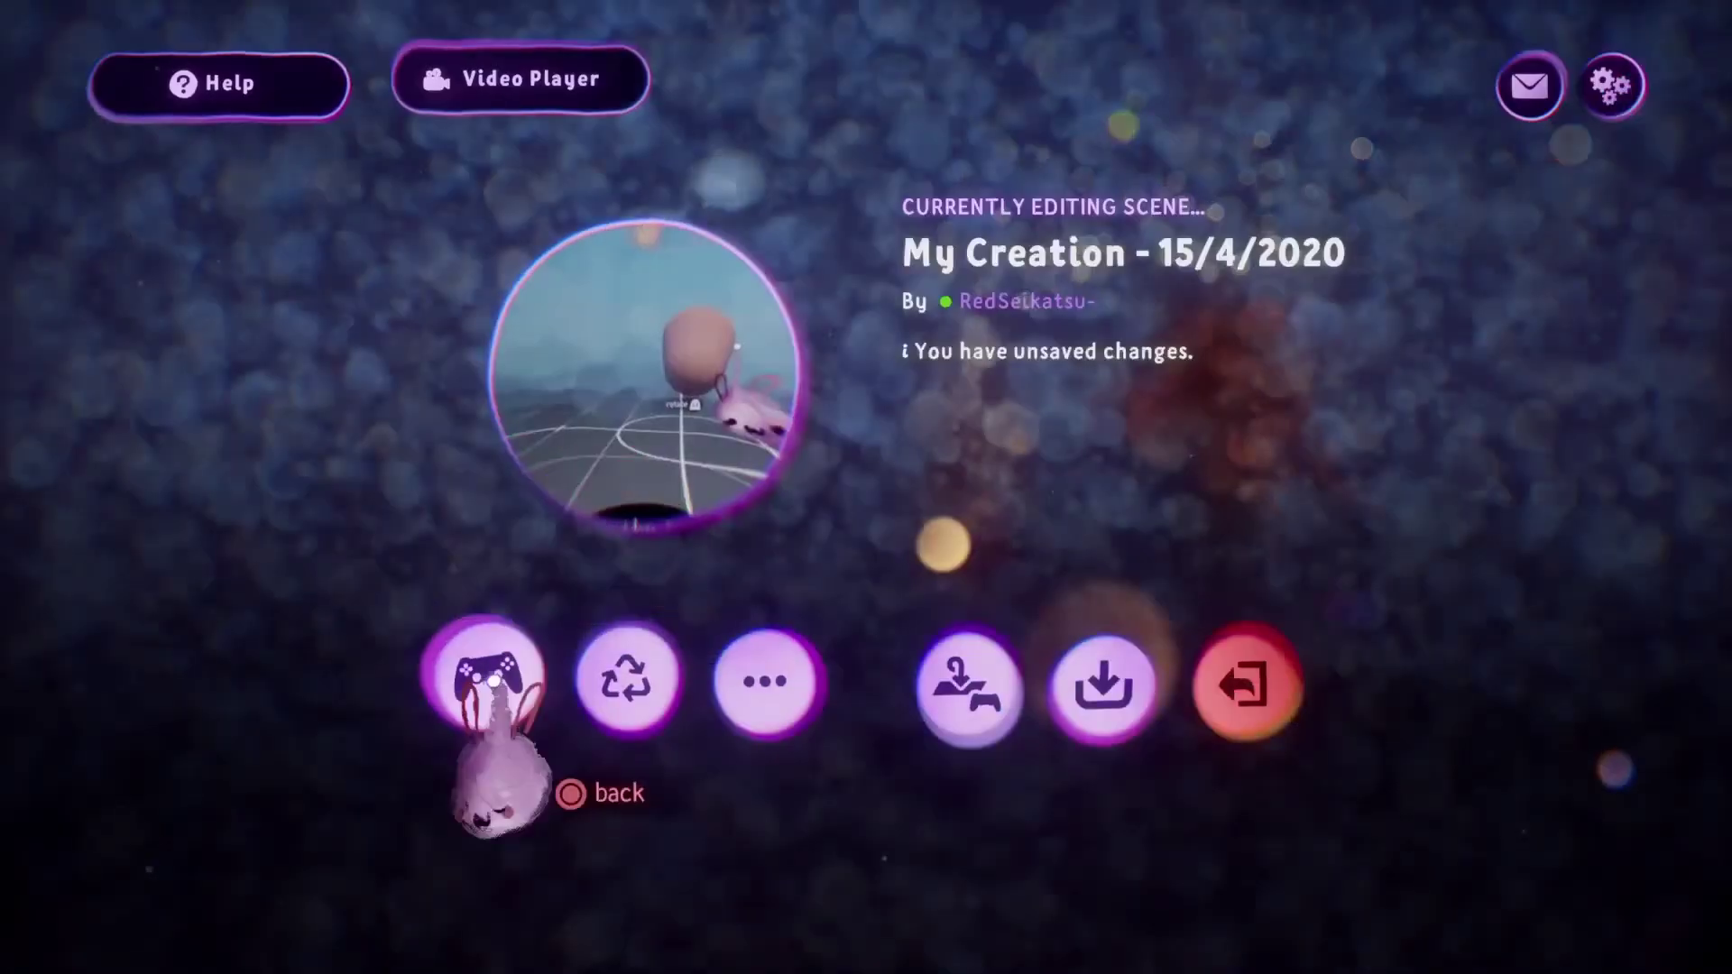
click(484, 680)
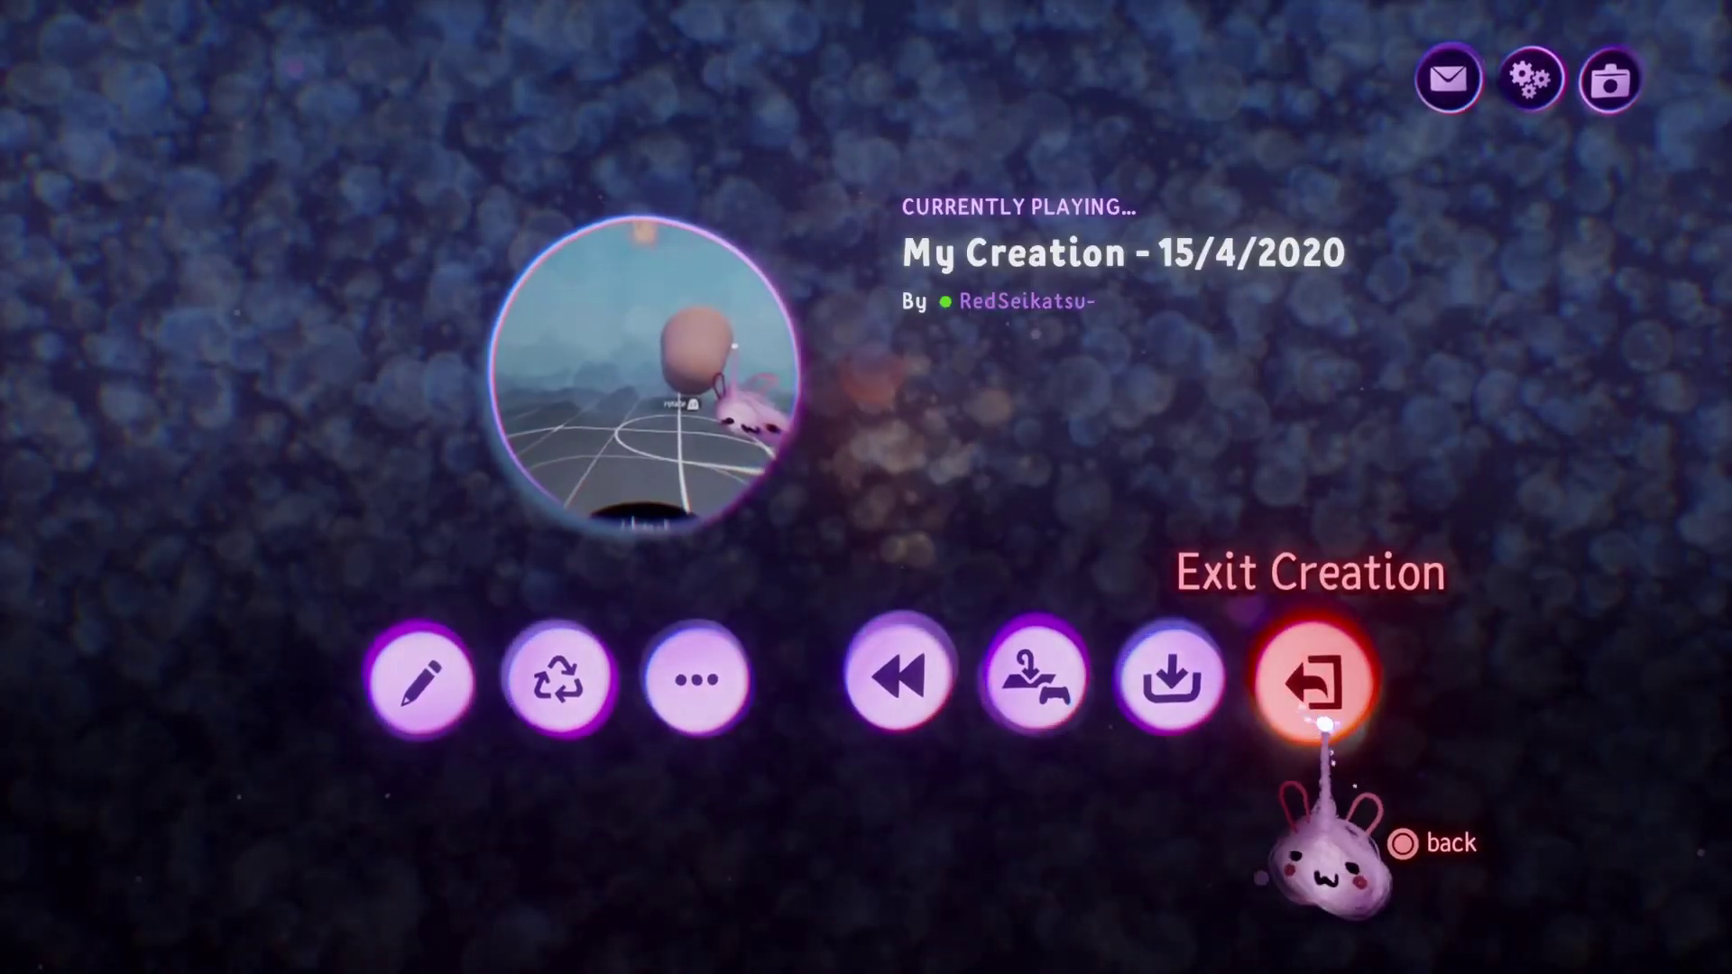
click(1313, 685)
click(422, 676)
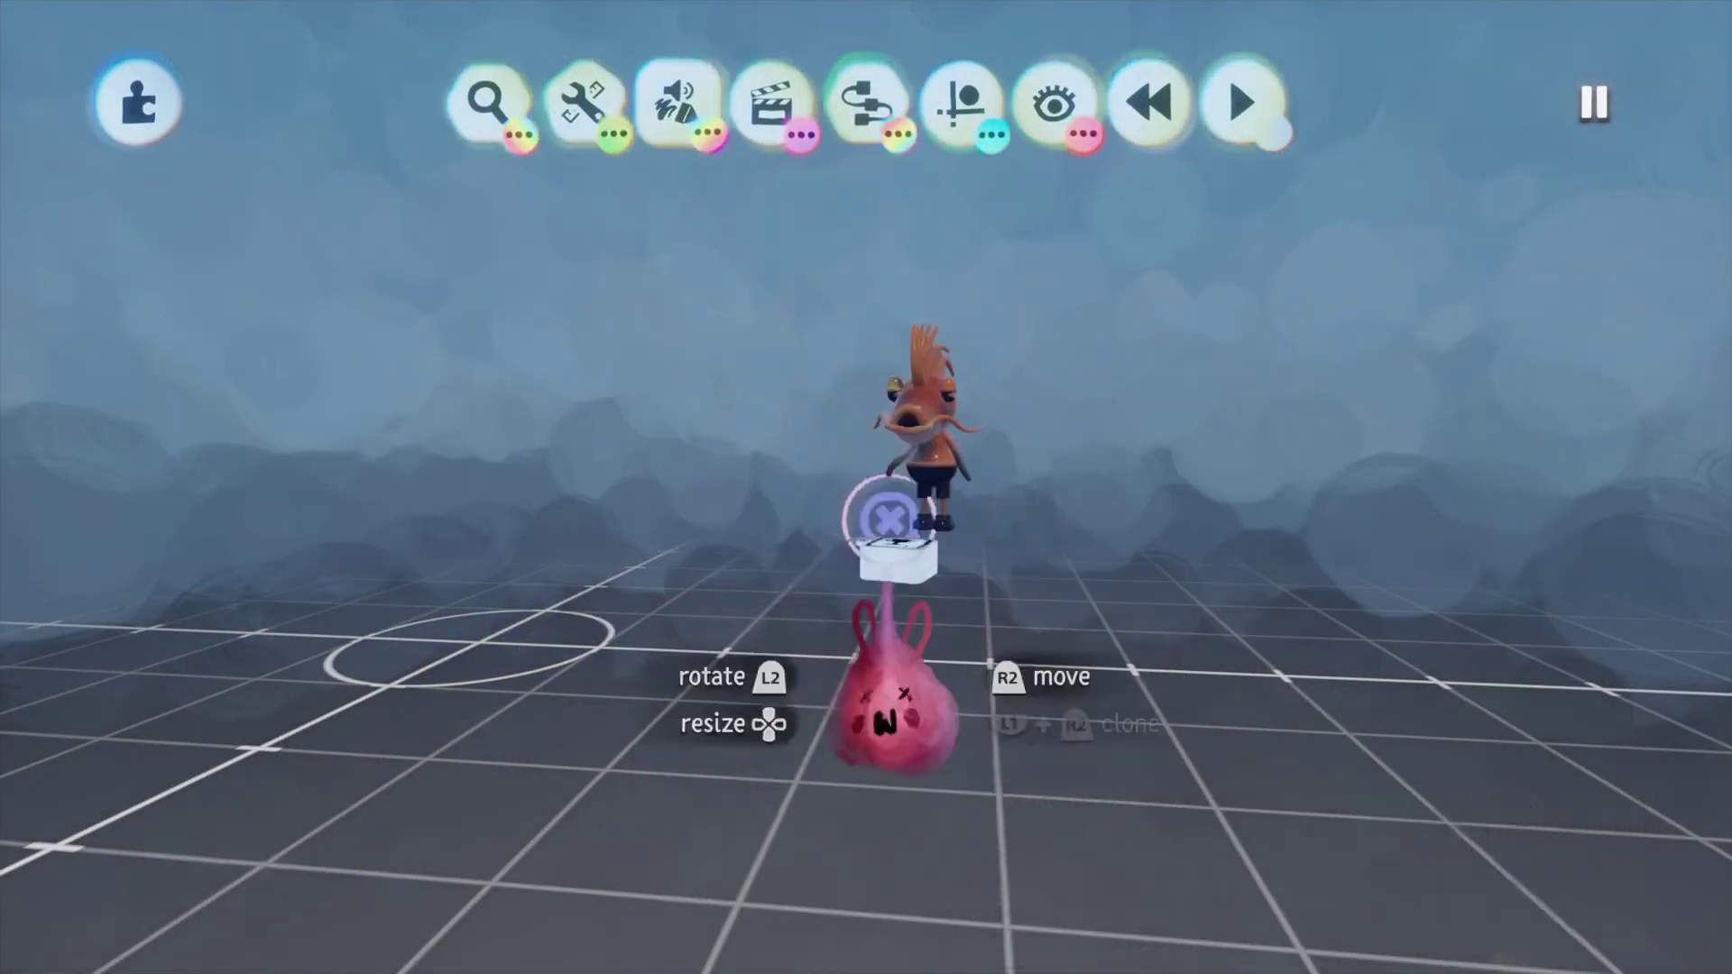
Quick-save the scene as 'My Creation - 15/4/2020' and close the menu to keep editing.
key(Escape)
click(966, 677)
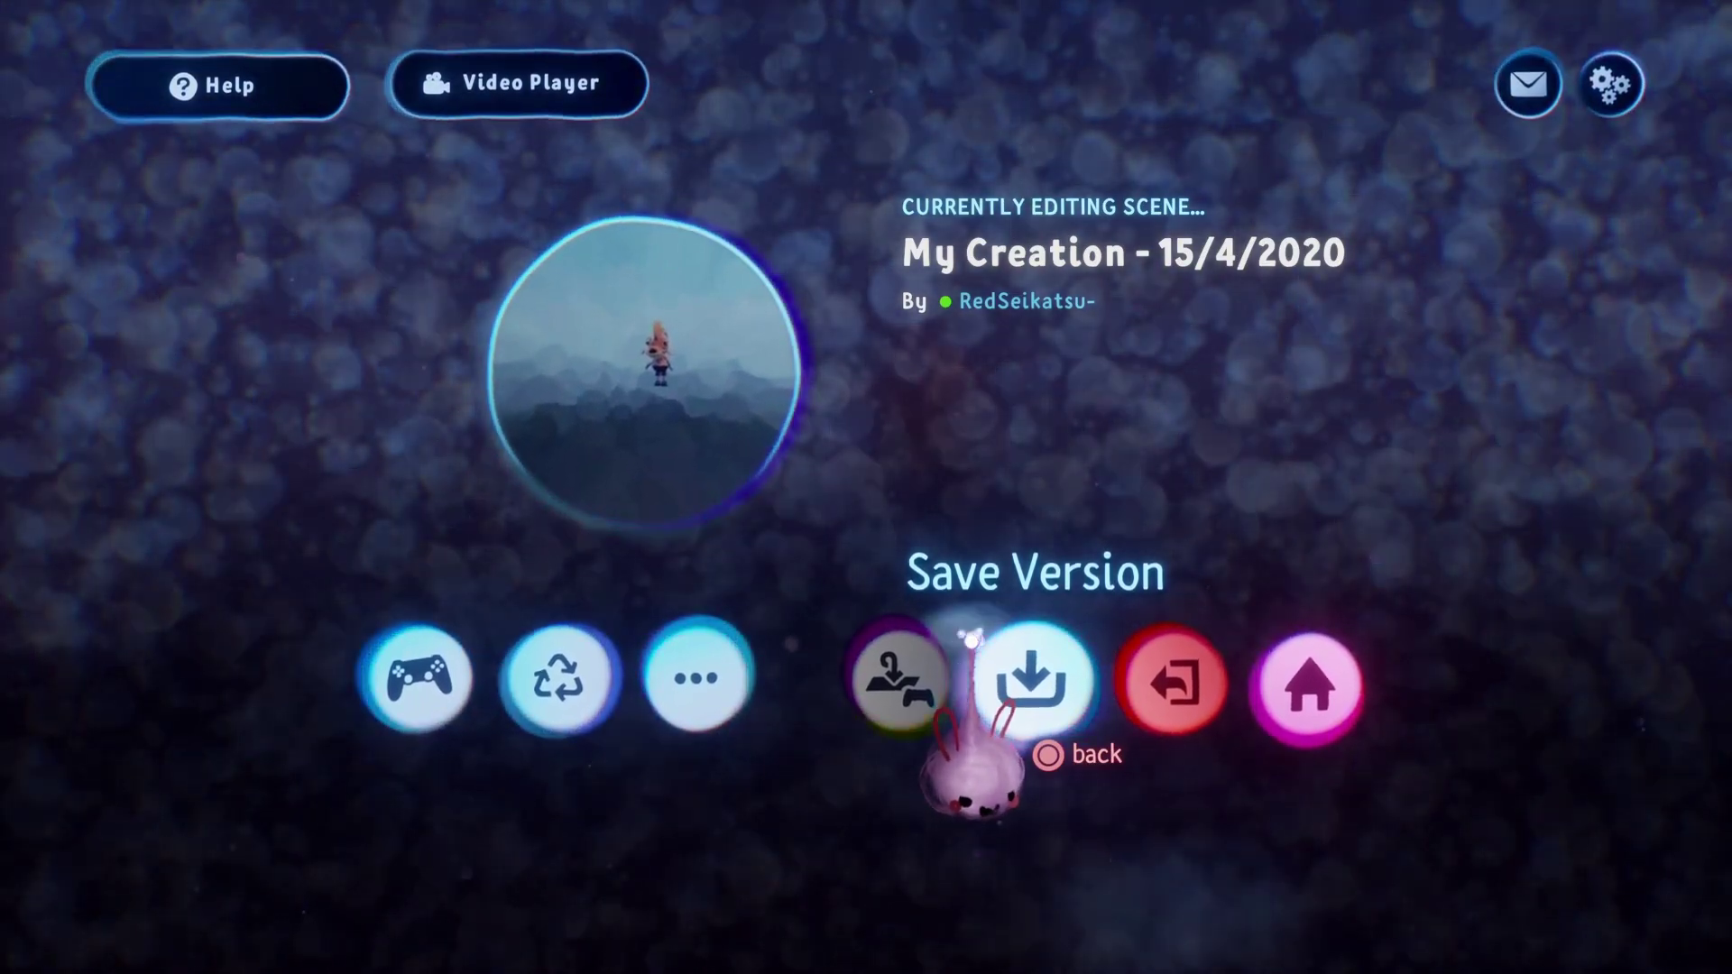
key(Escape)
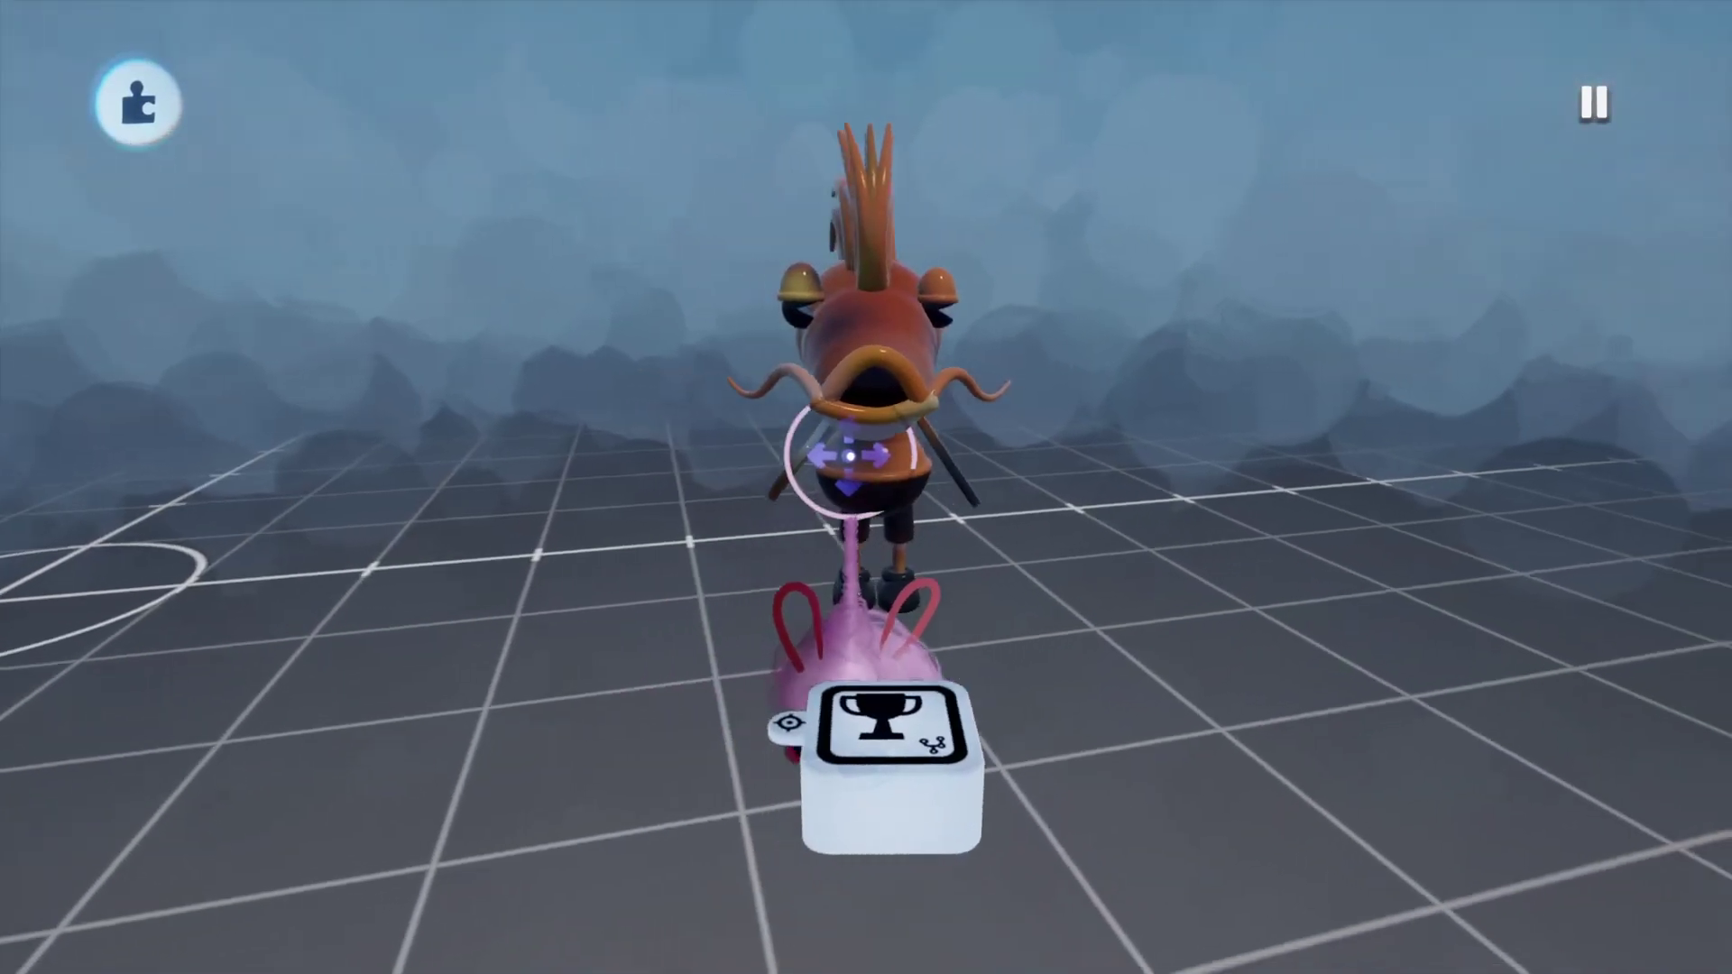
mouse_move(848, 455)
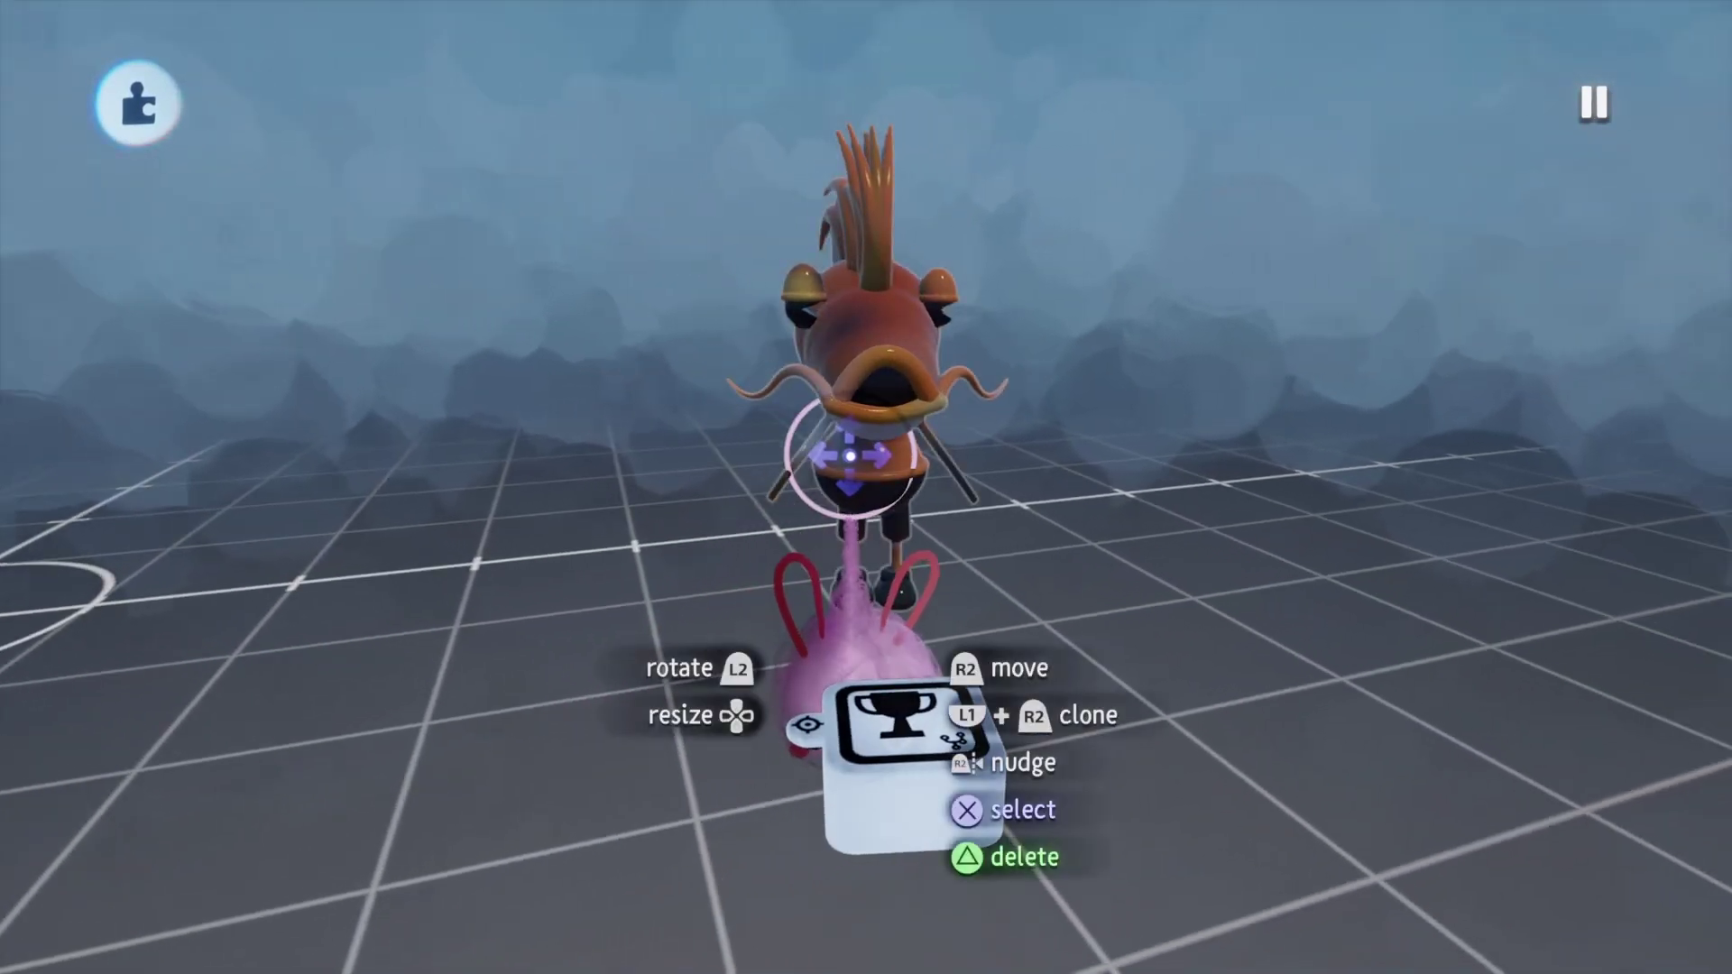